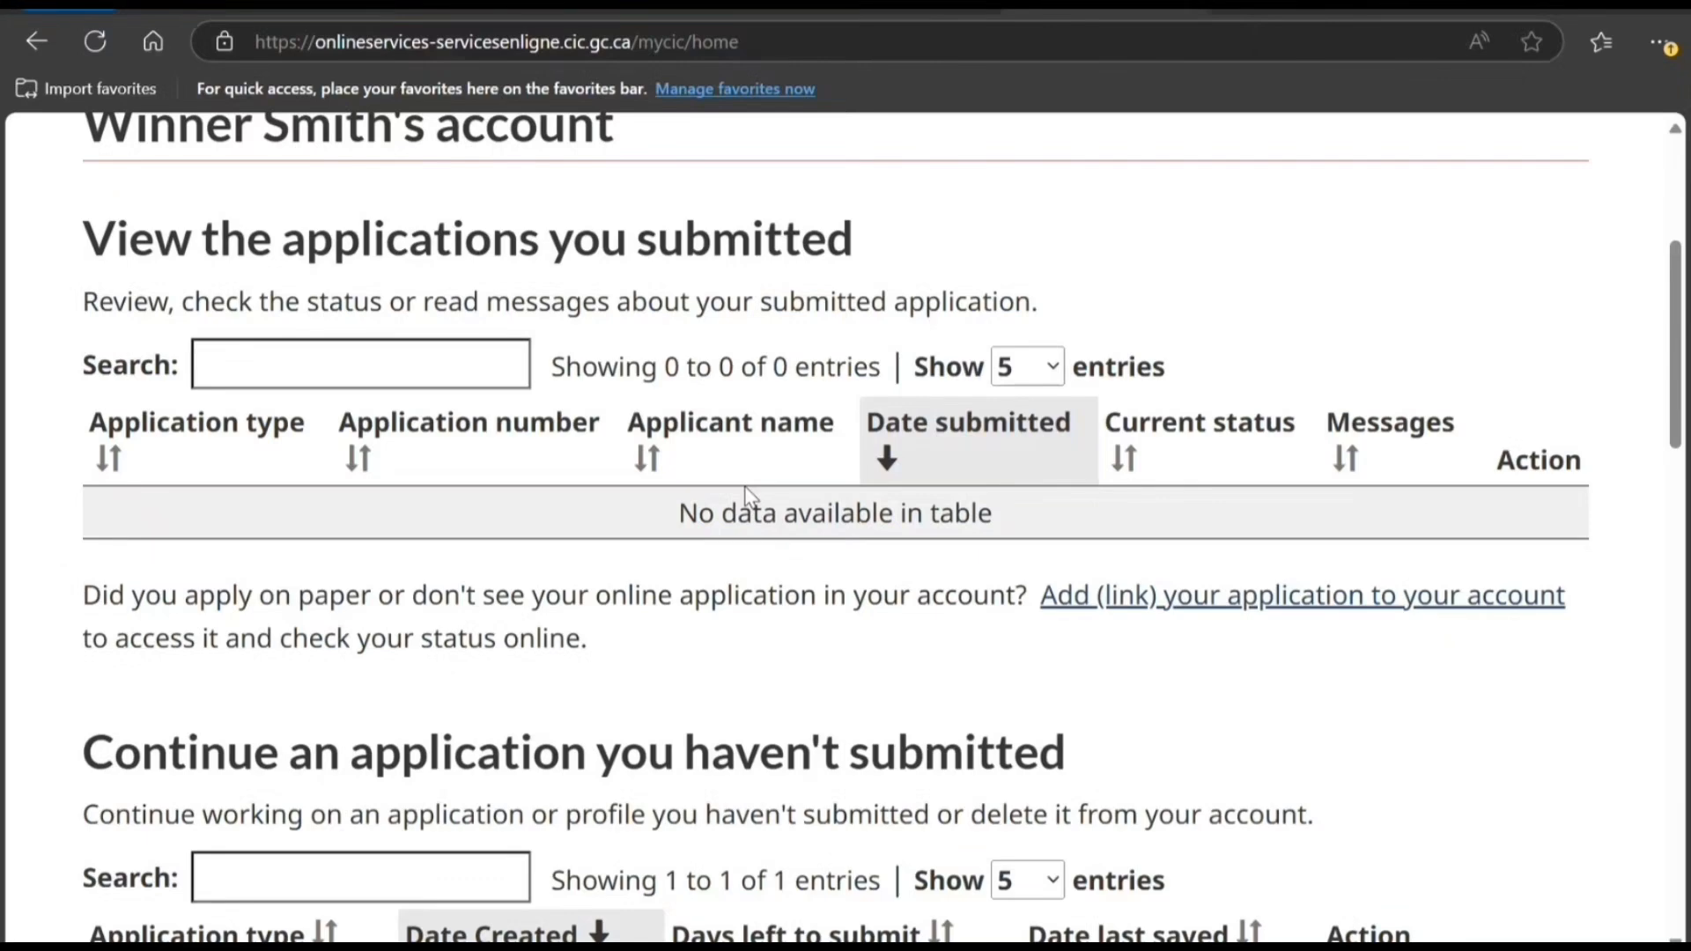
# Start an application to come to Canada without a personal reference code, choosing visitor visa, study and/or work permit.
pyautogui.scroll(-6, 747, 496)
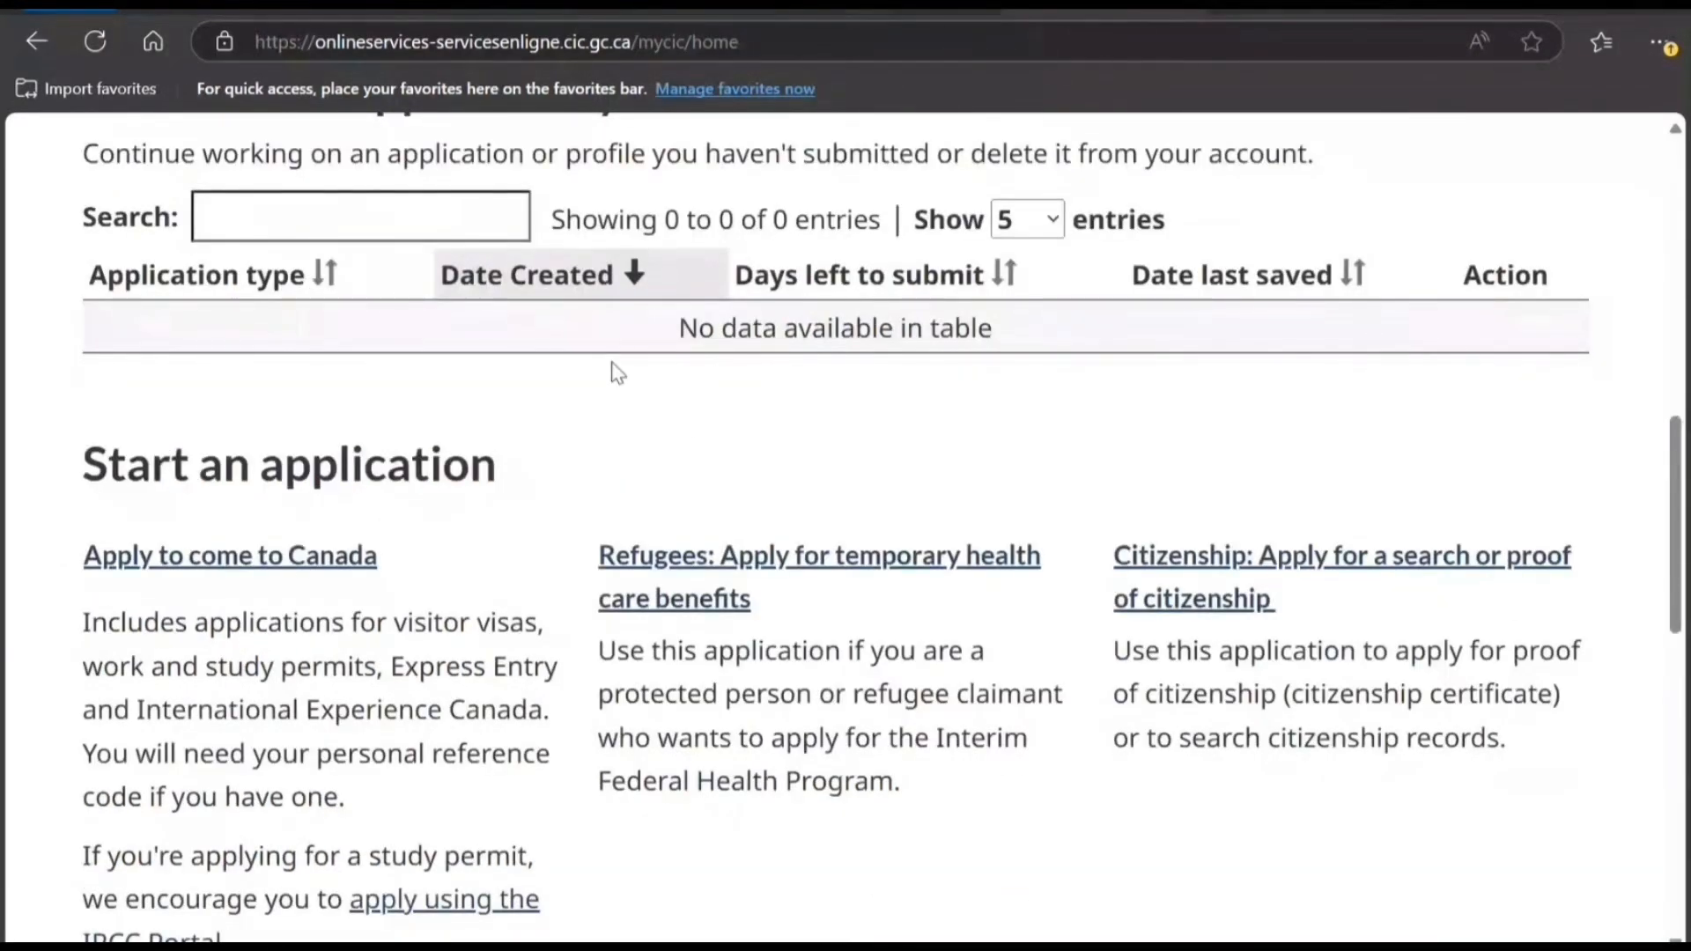
pyautogui.click(280, 555)
pyautogui.scroll(-3, 304, 546)
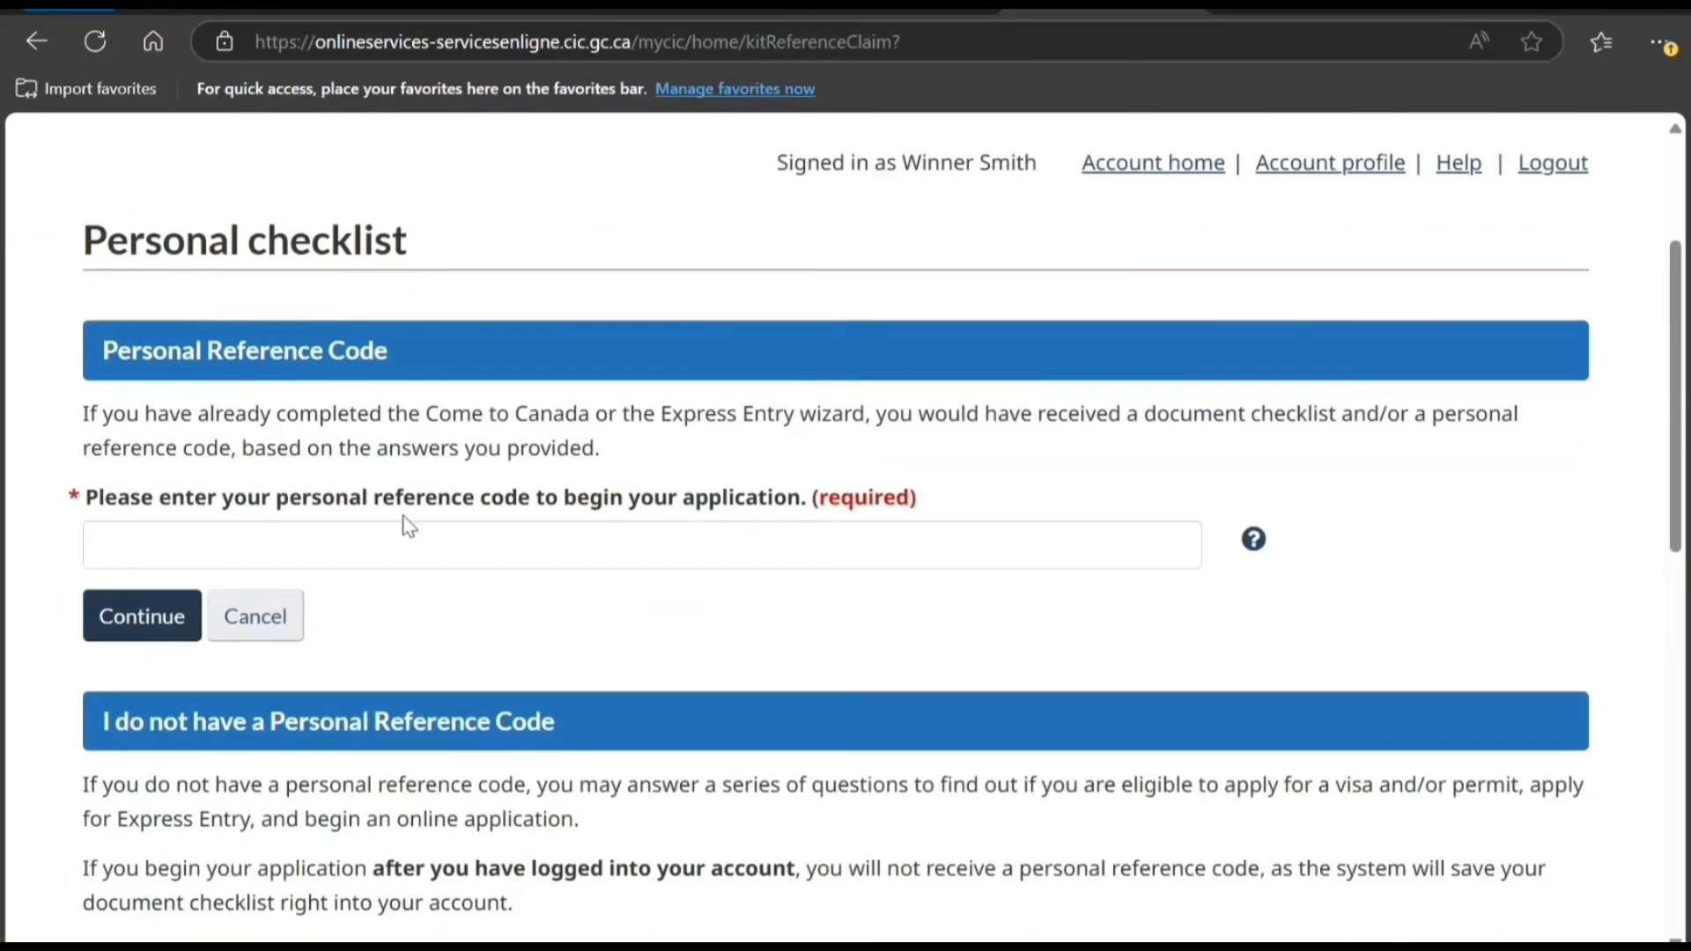
pyautogui.scroll(-4, 408, 526)
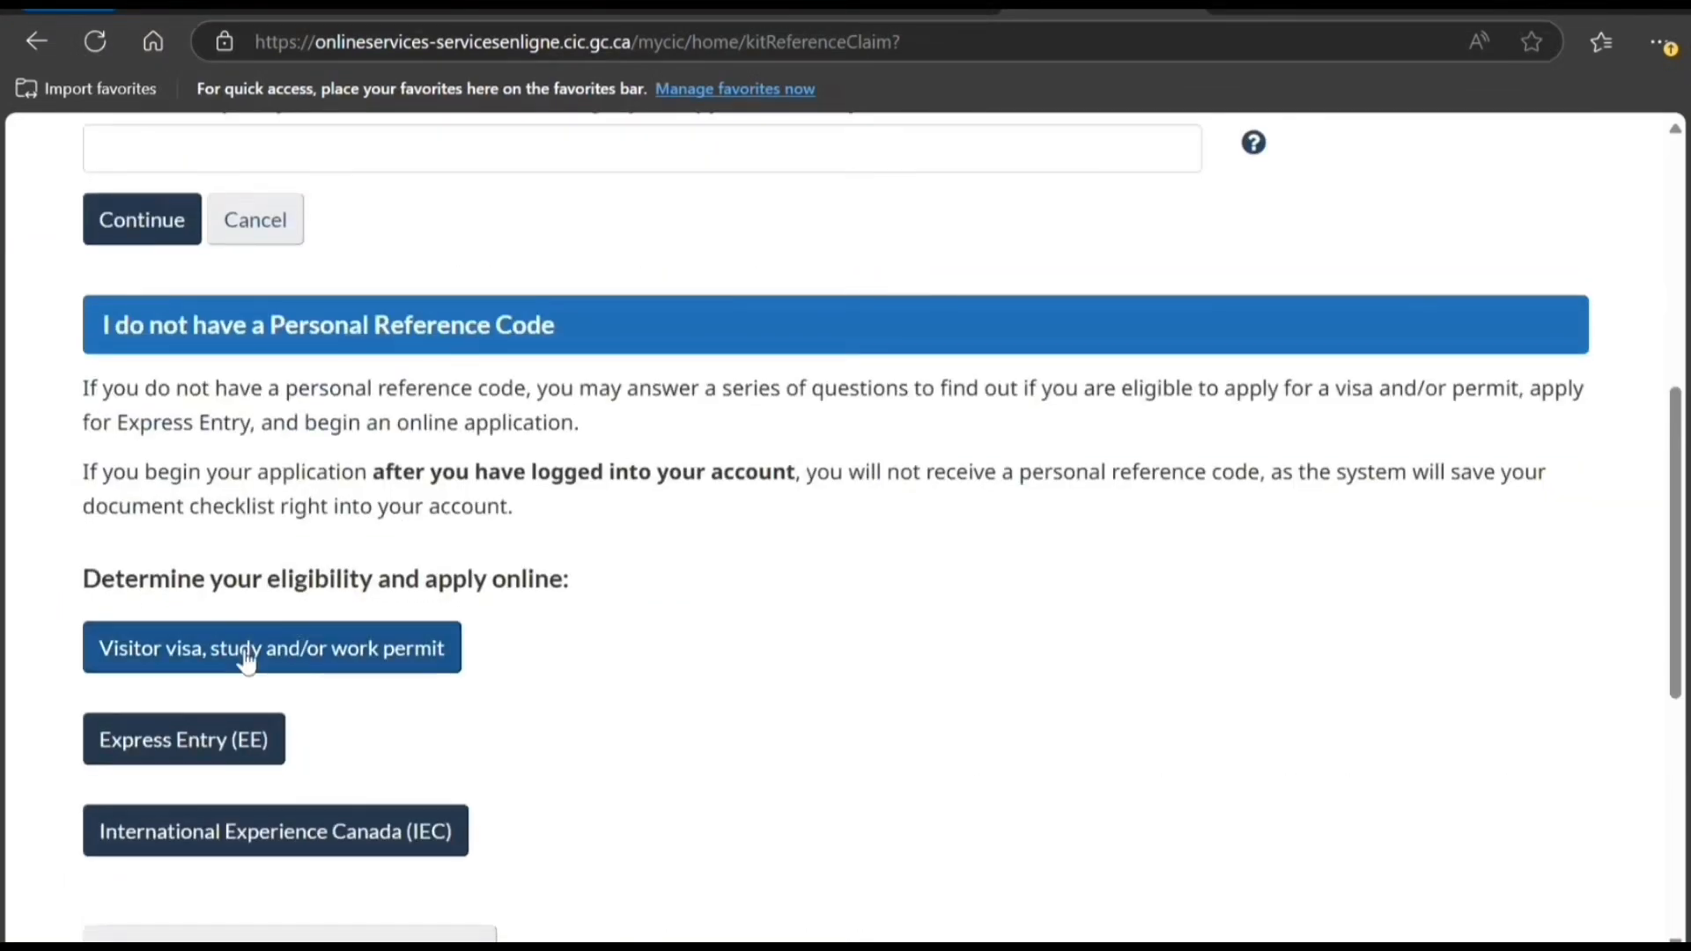
pyautogui.click(238, 666)
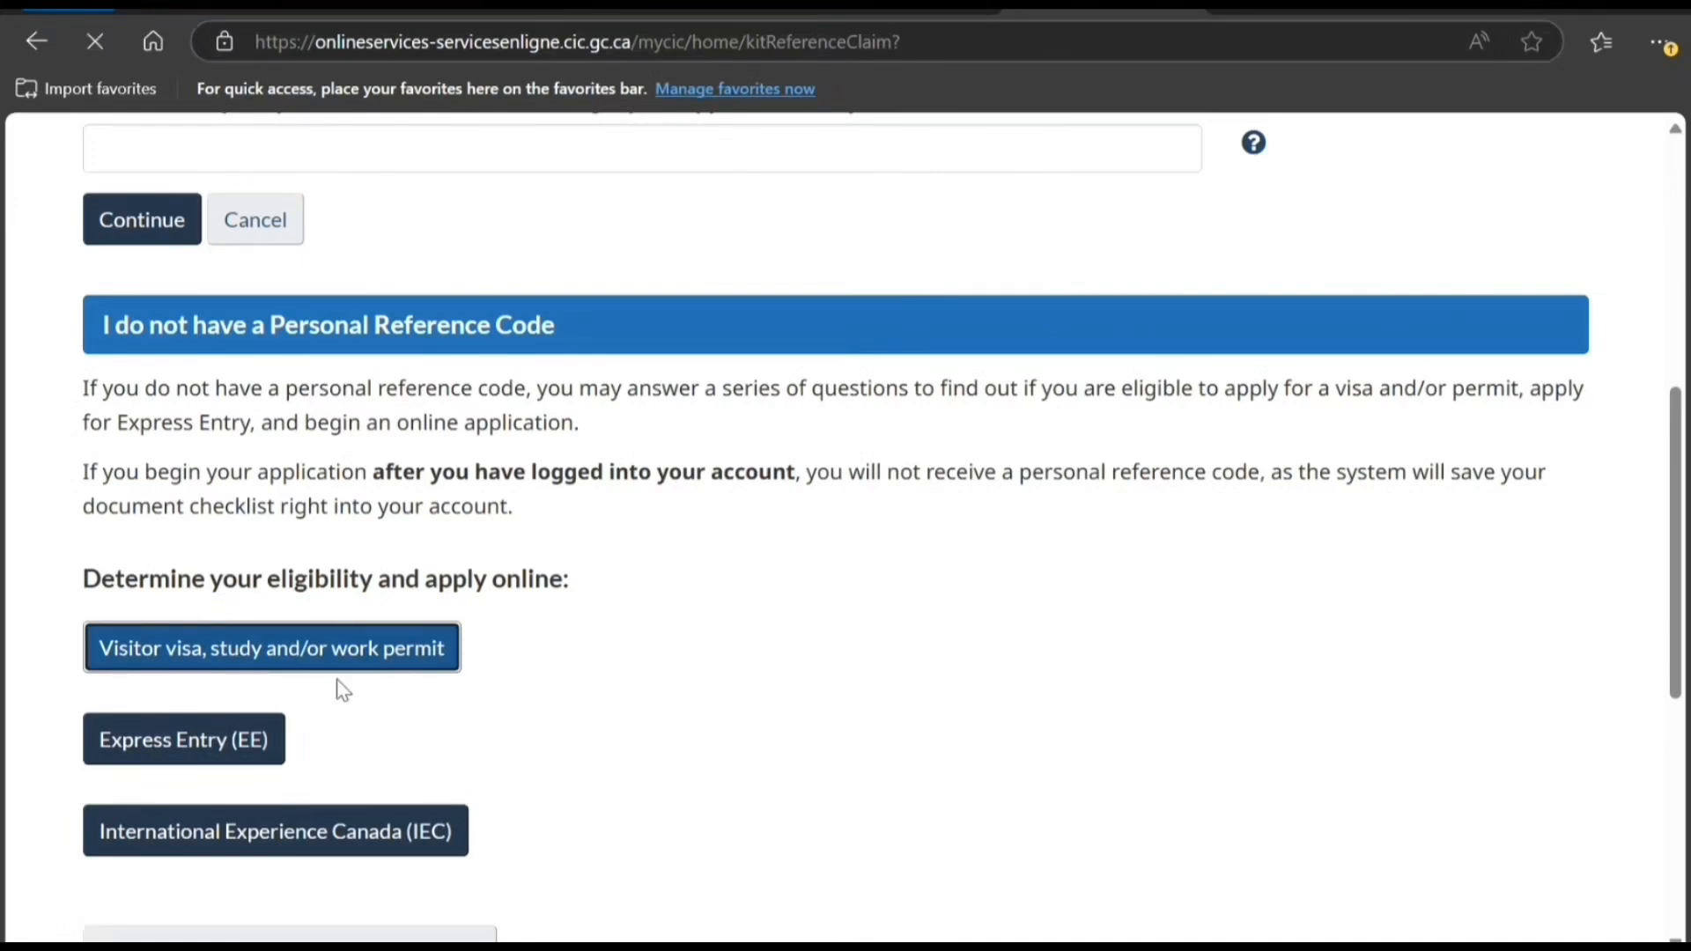
# Set the purpose in Canada to Visit and the planned length of stay to Temporarily - less than 6 months.
pyautogui.scroll(-3, 355, 493)
pyautogui.click(446, 427)
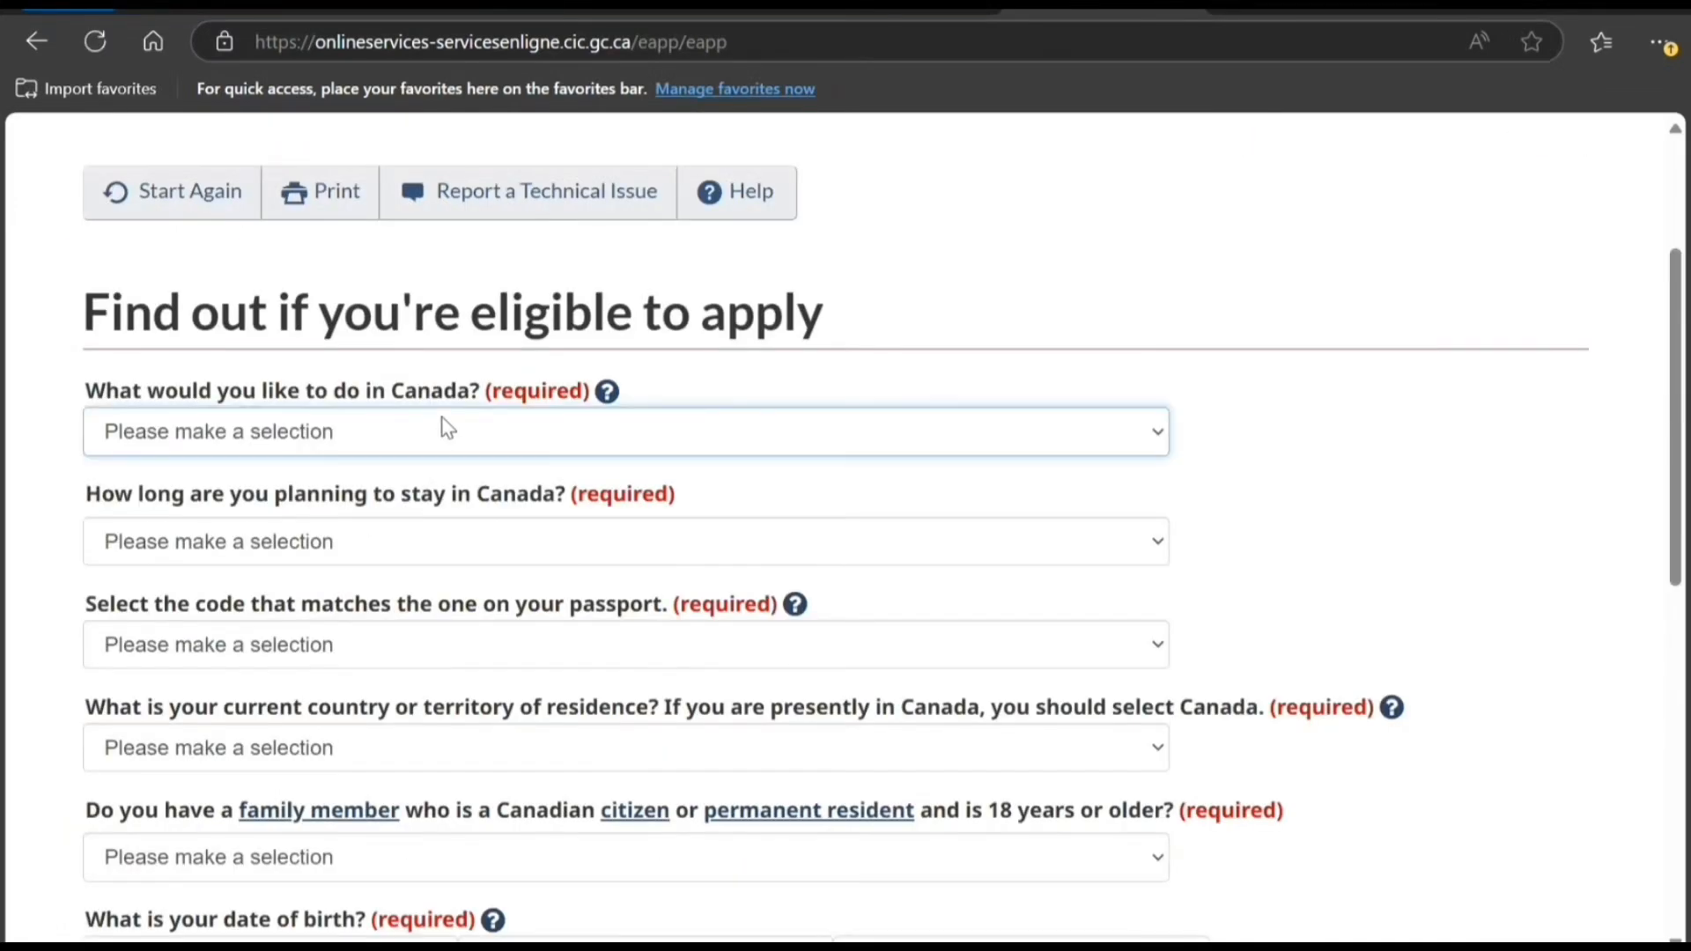
pyautogui.click(432, 550)
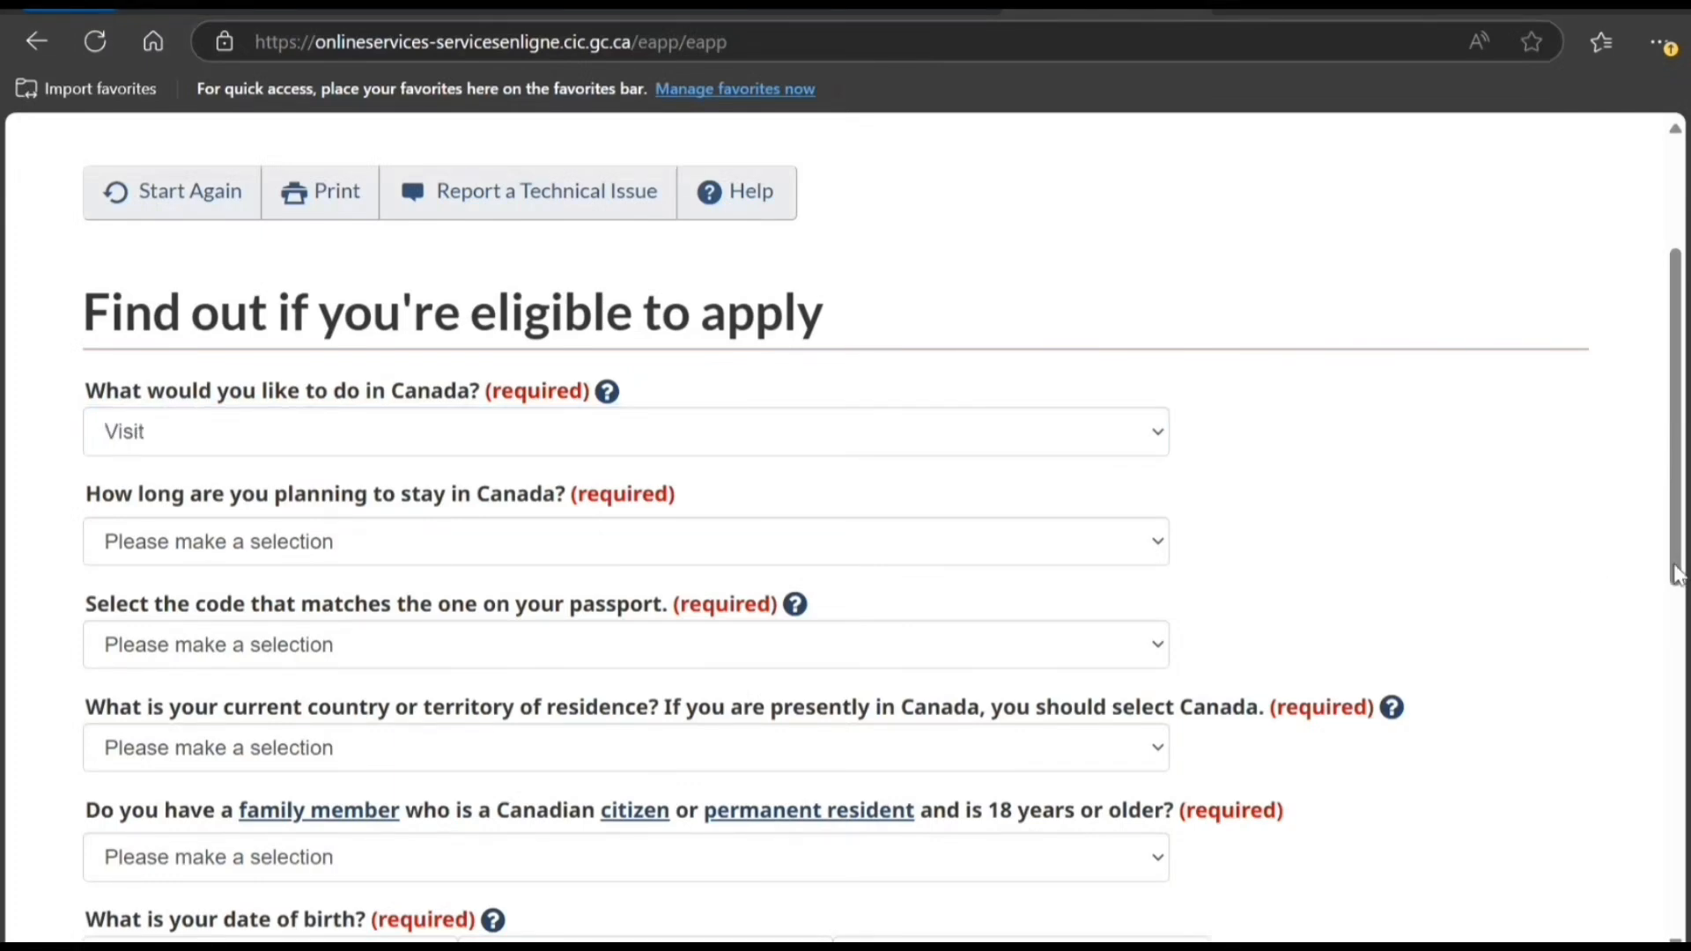
pyautogui.click(372, 544)
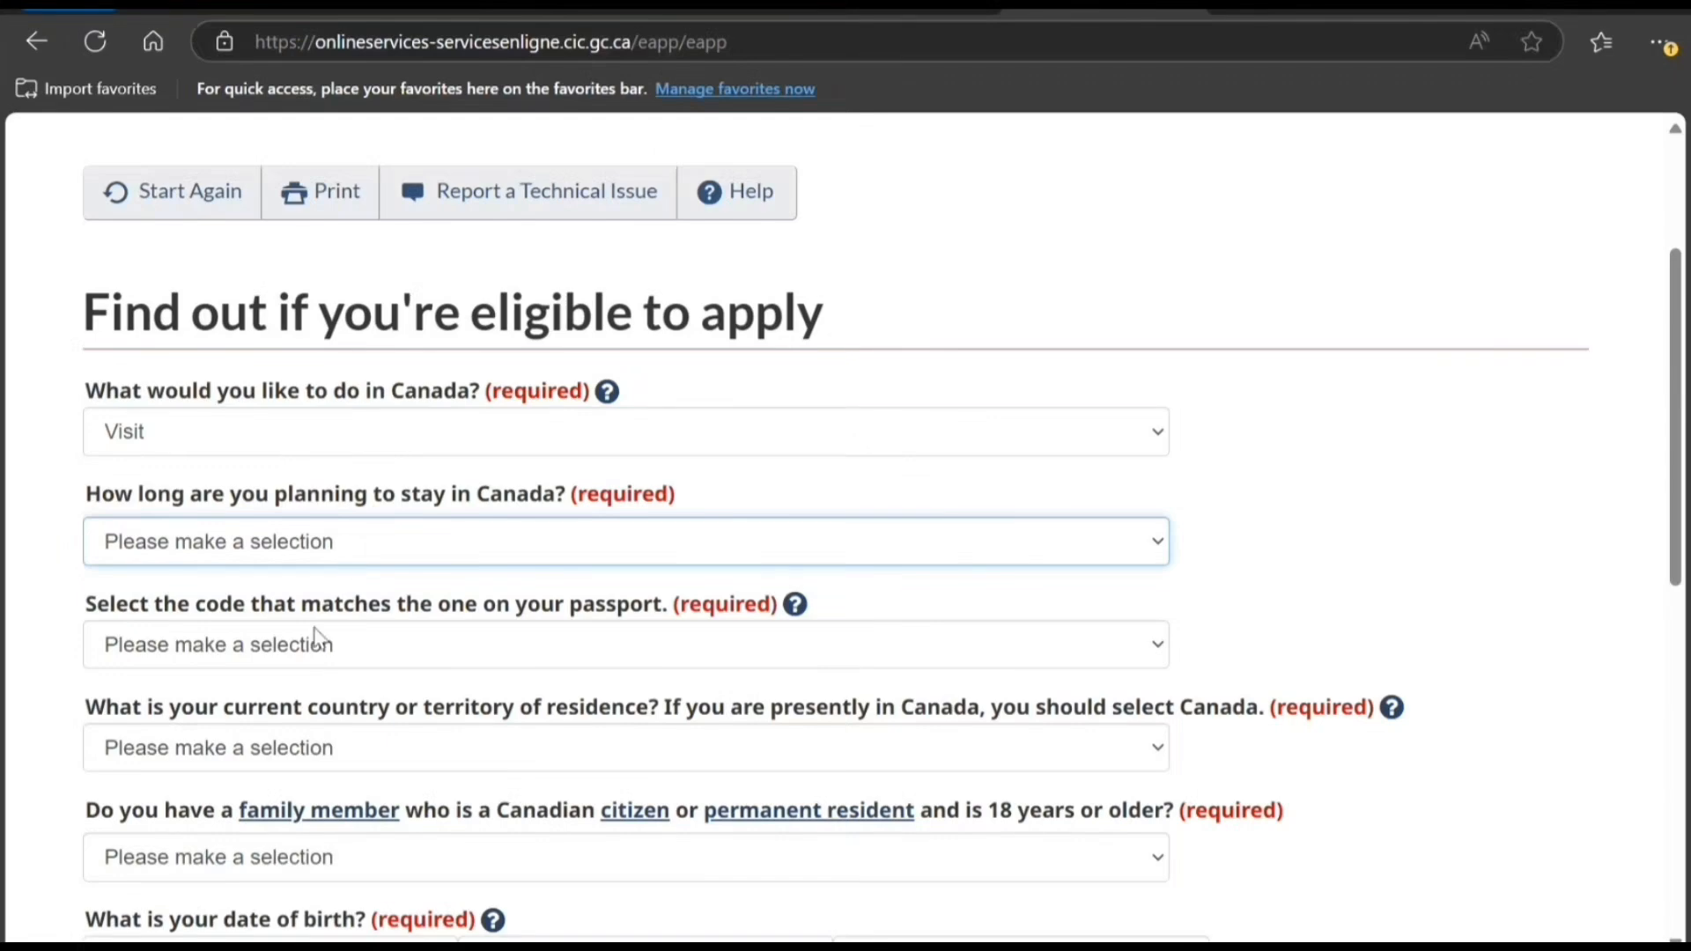
pyautogui.press('Down')
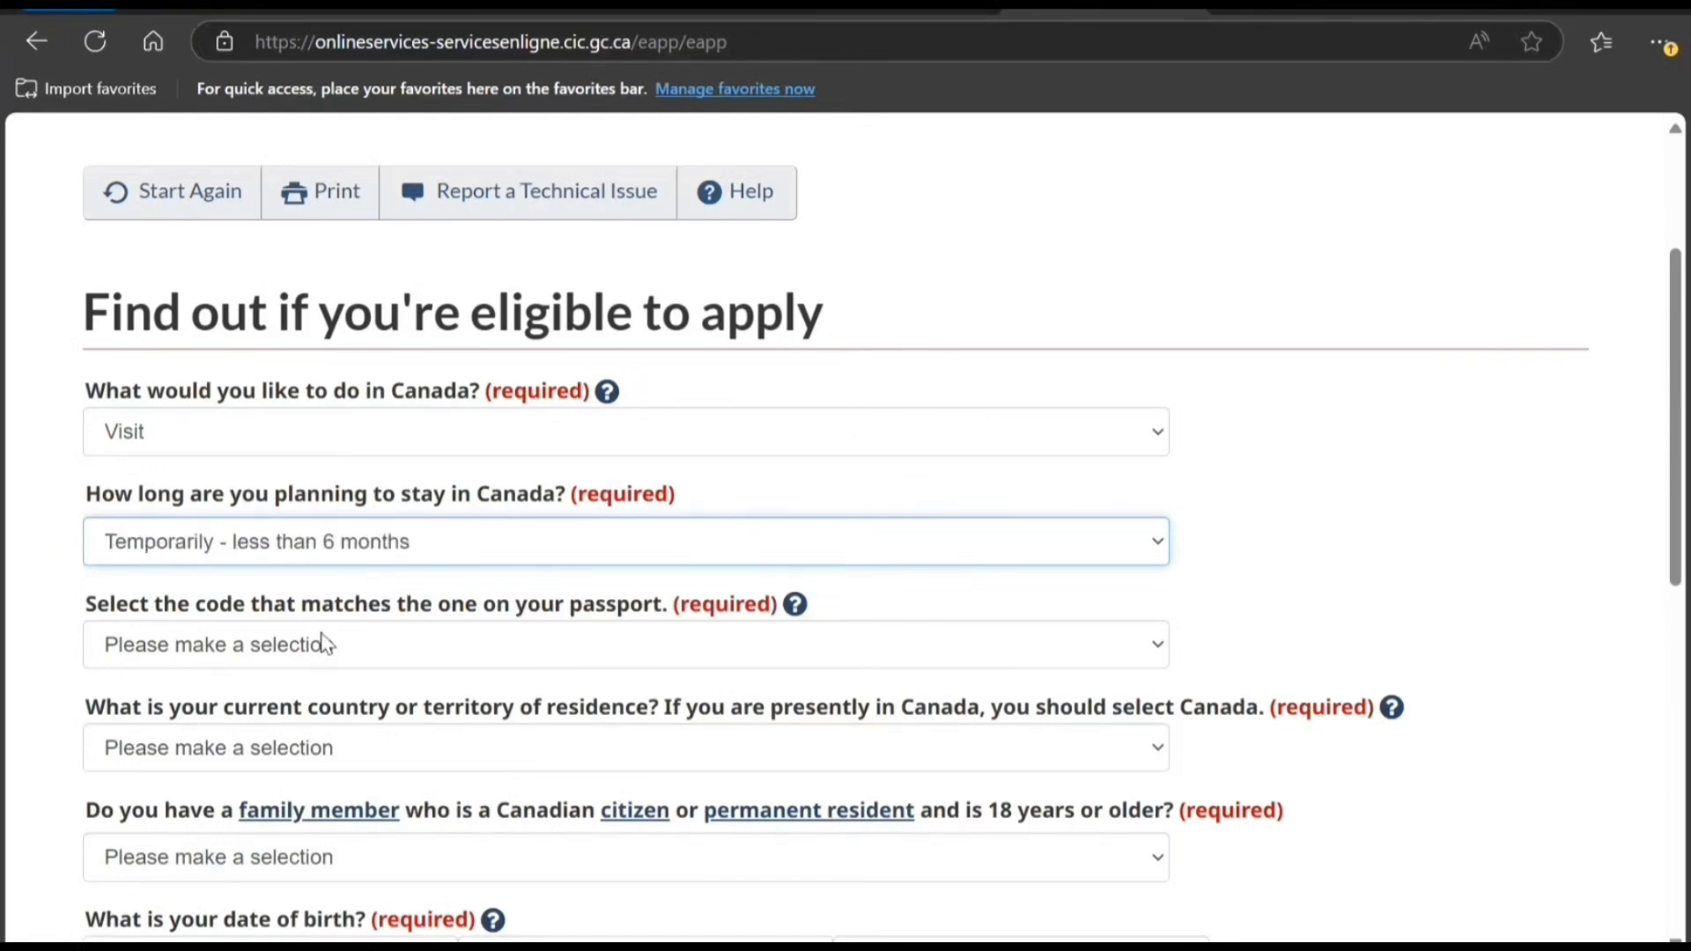
# Set the passport code to IND (India) and the current country of residence to Canada.
pyautogui.press('Tab')
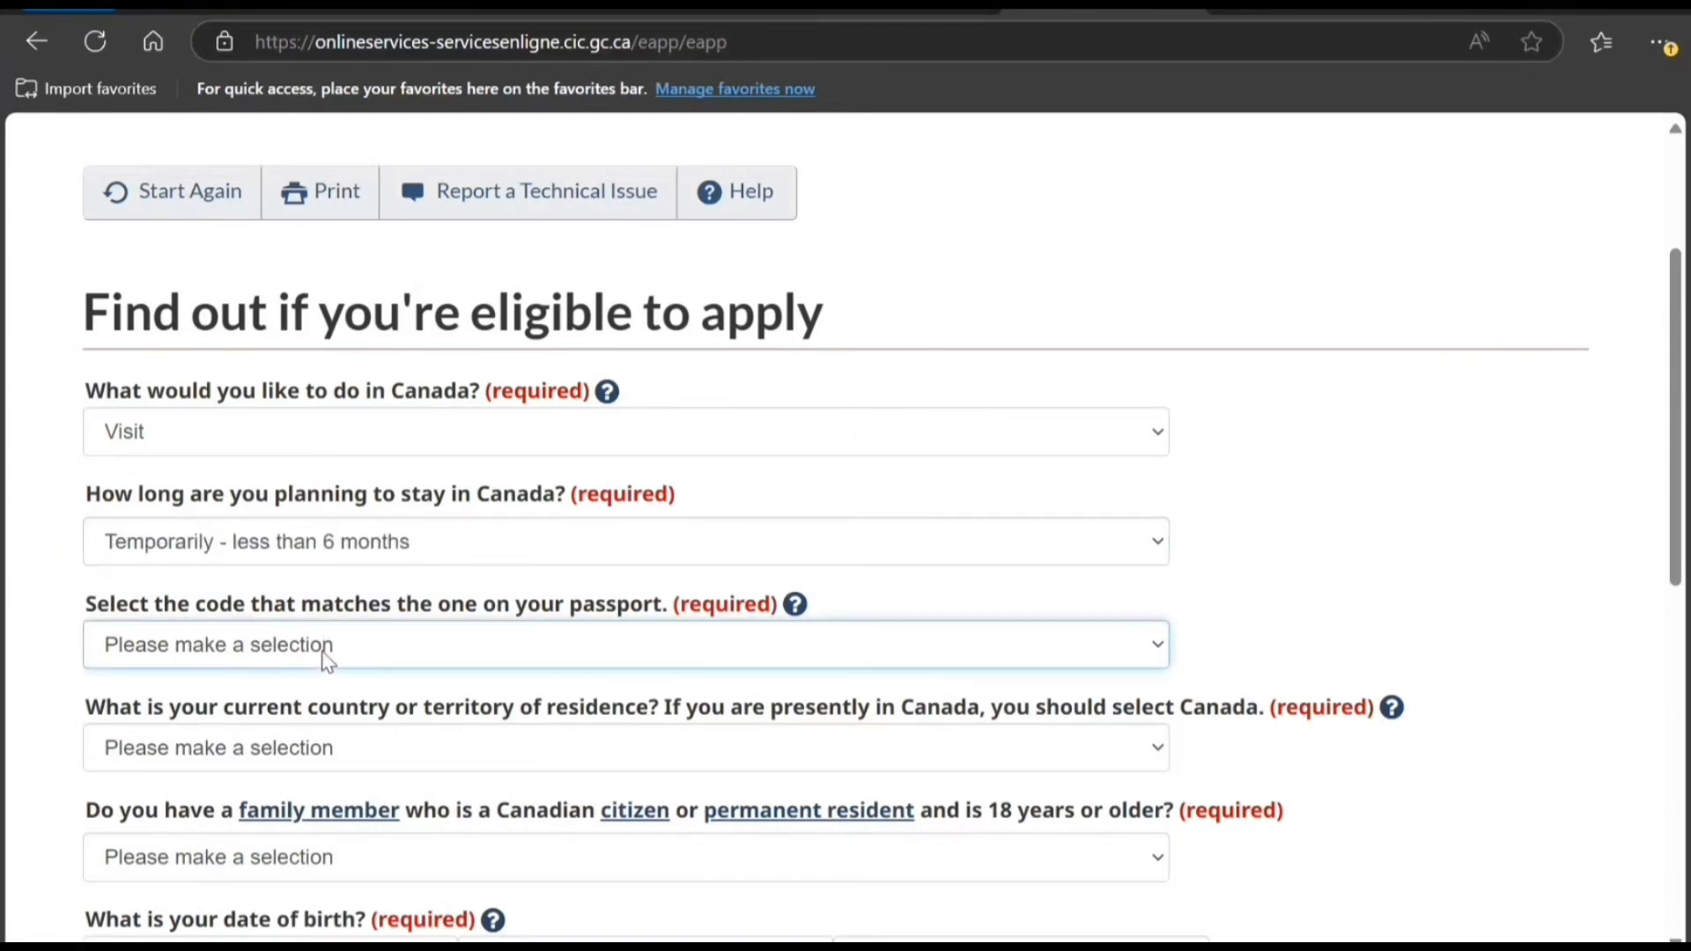
pyautogui.write('ind')
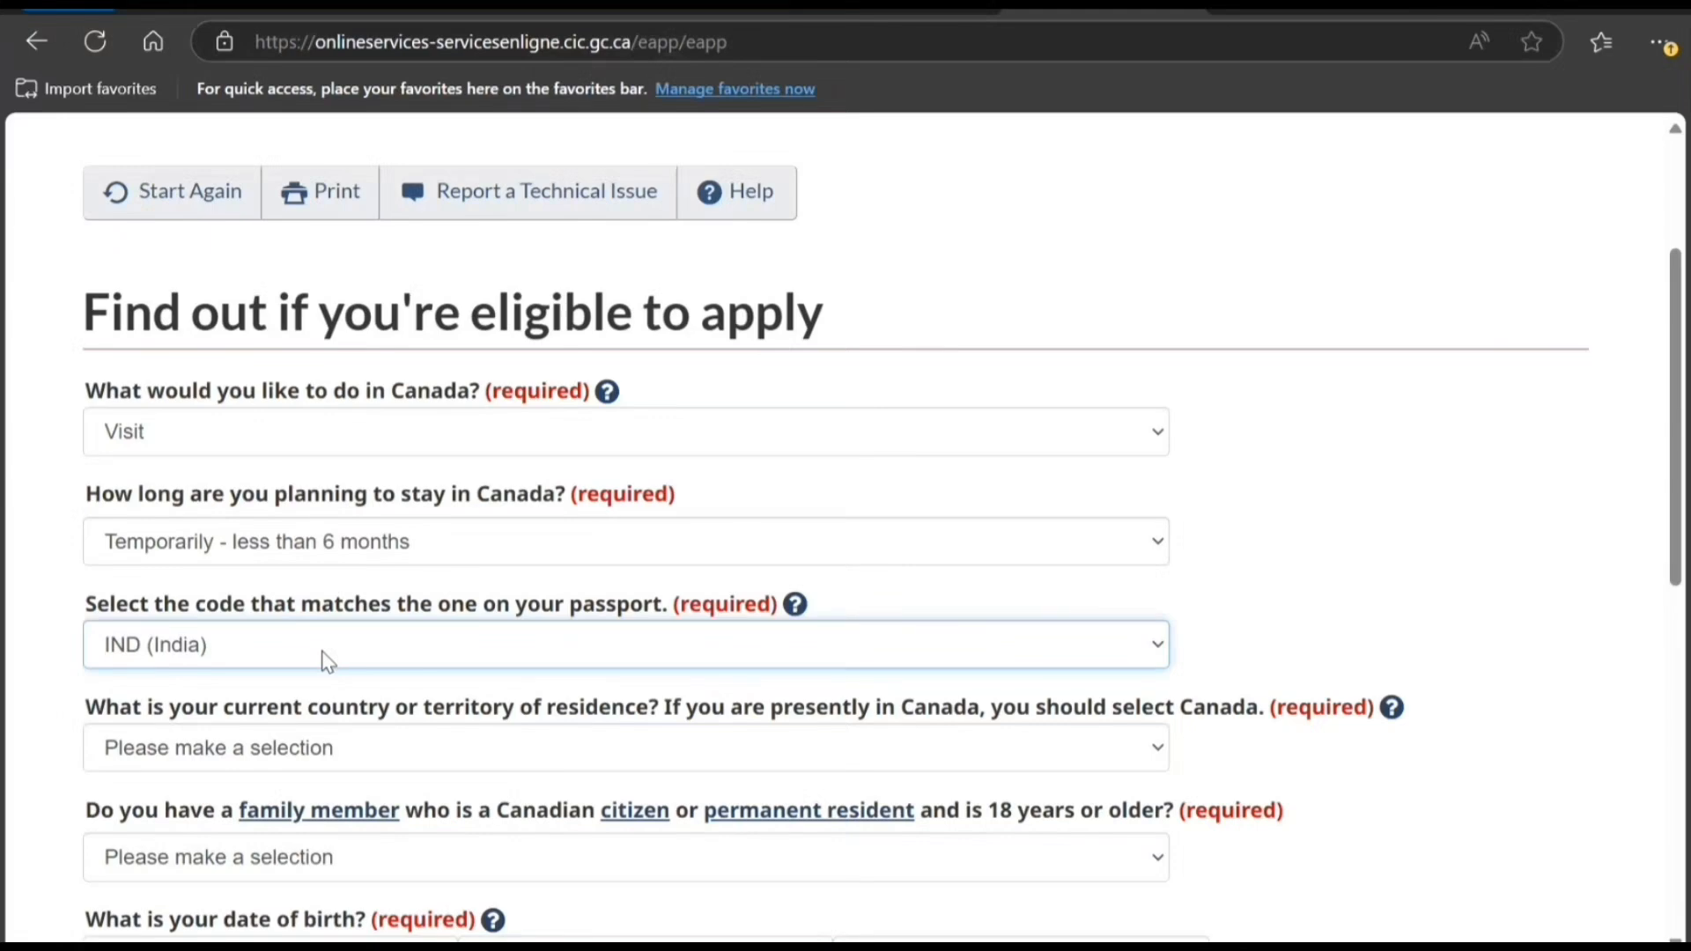
pyautogui.scroll(-2, 351, 664)
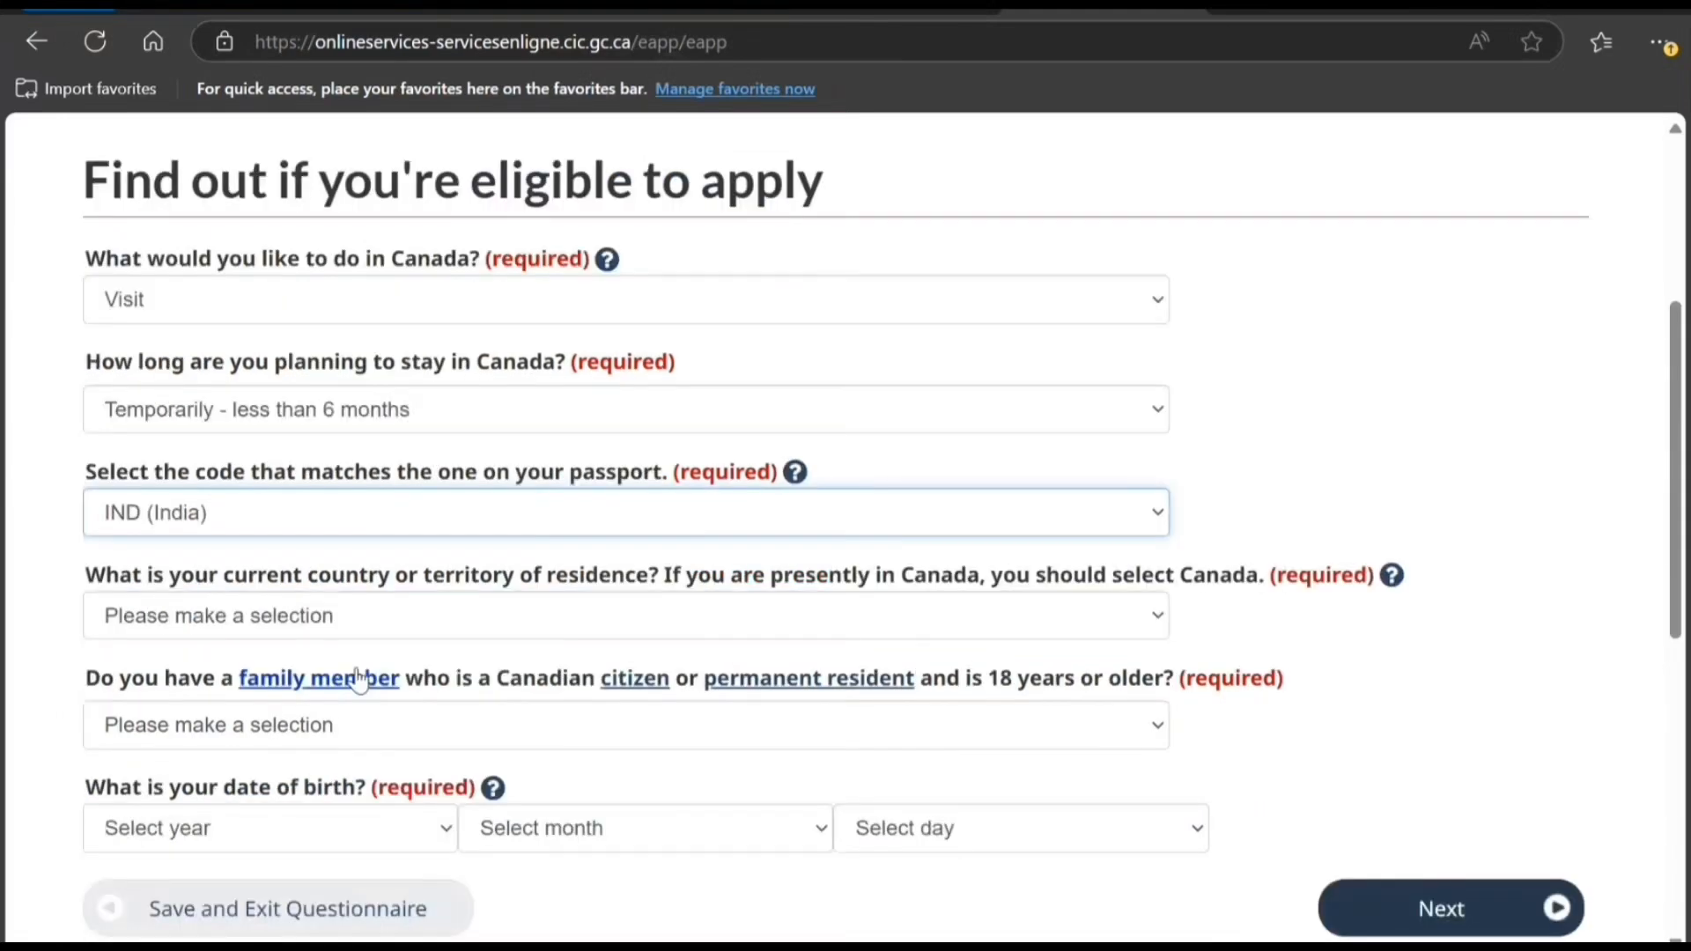
pyautogui.press('Tab')
pyautogui.write('can')
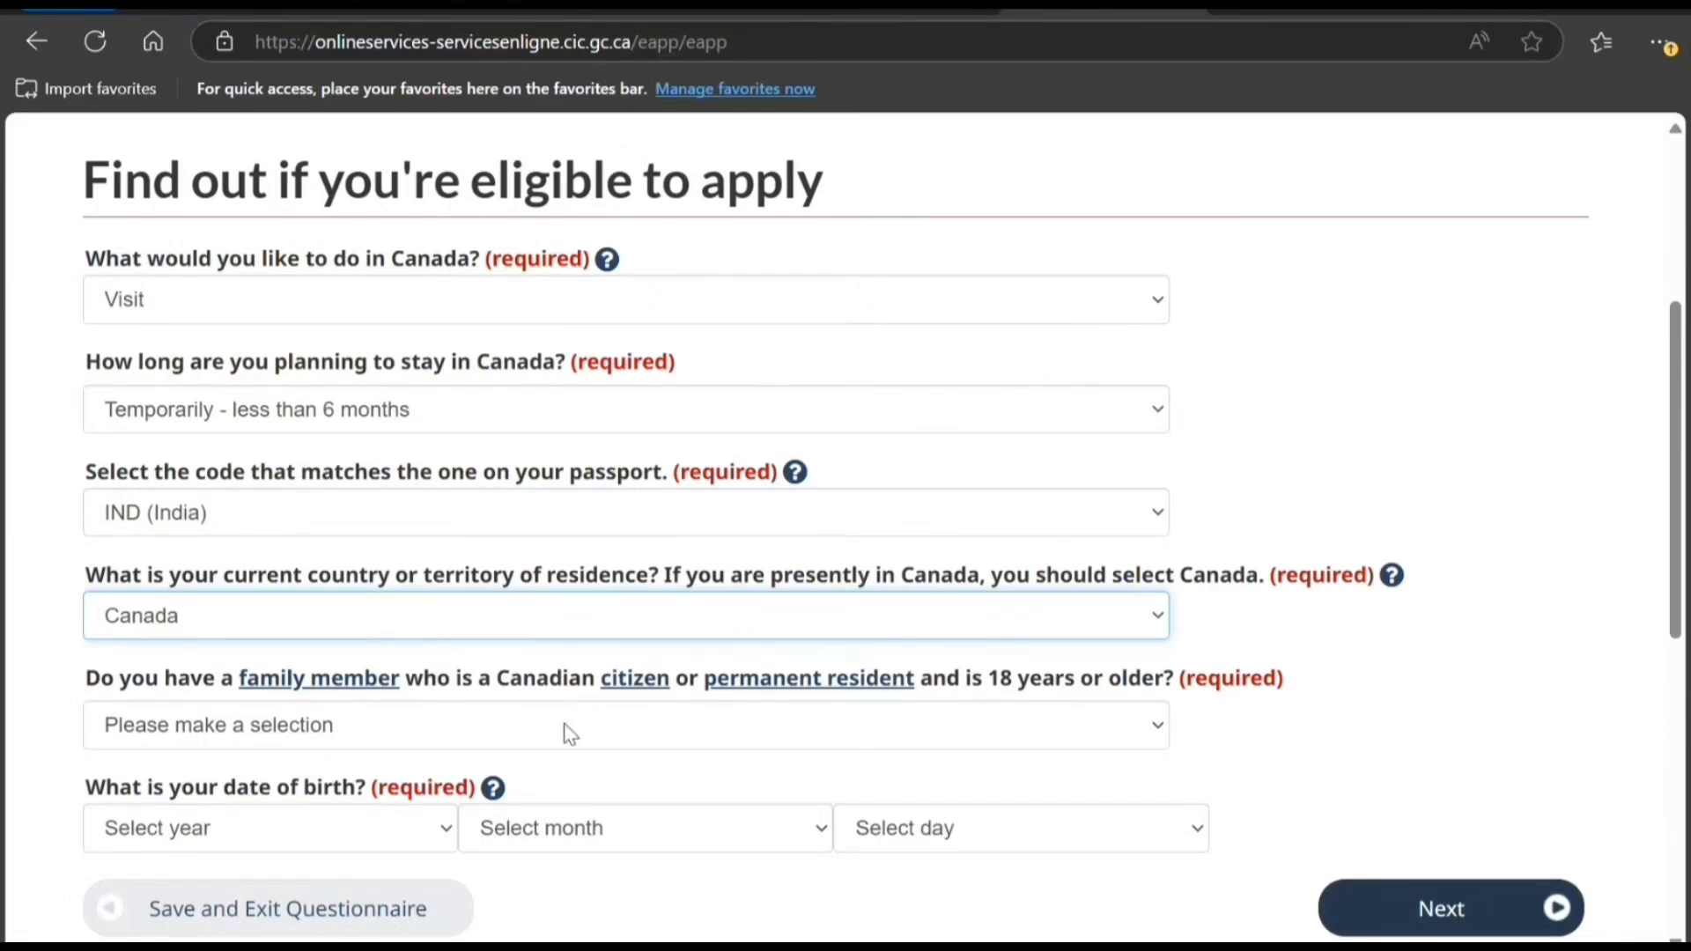
# Answer No to having a Canadian citizen or permanent resident family member, enter the applicant's date of birth, and continue.
pyautogui.press('Tab')
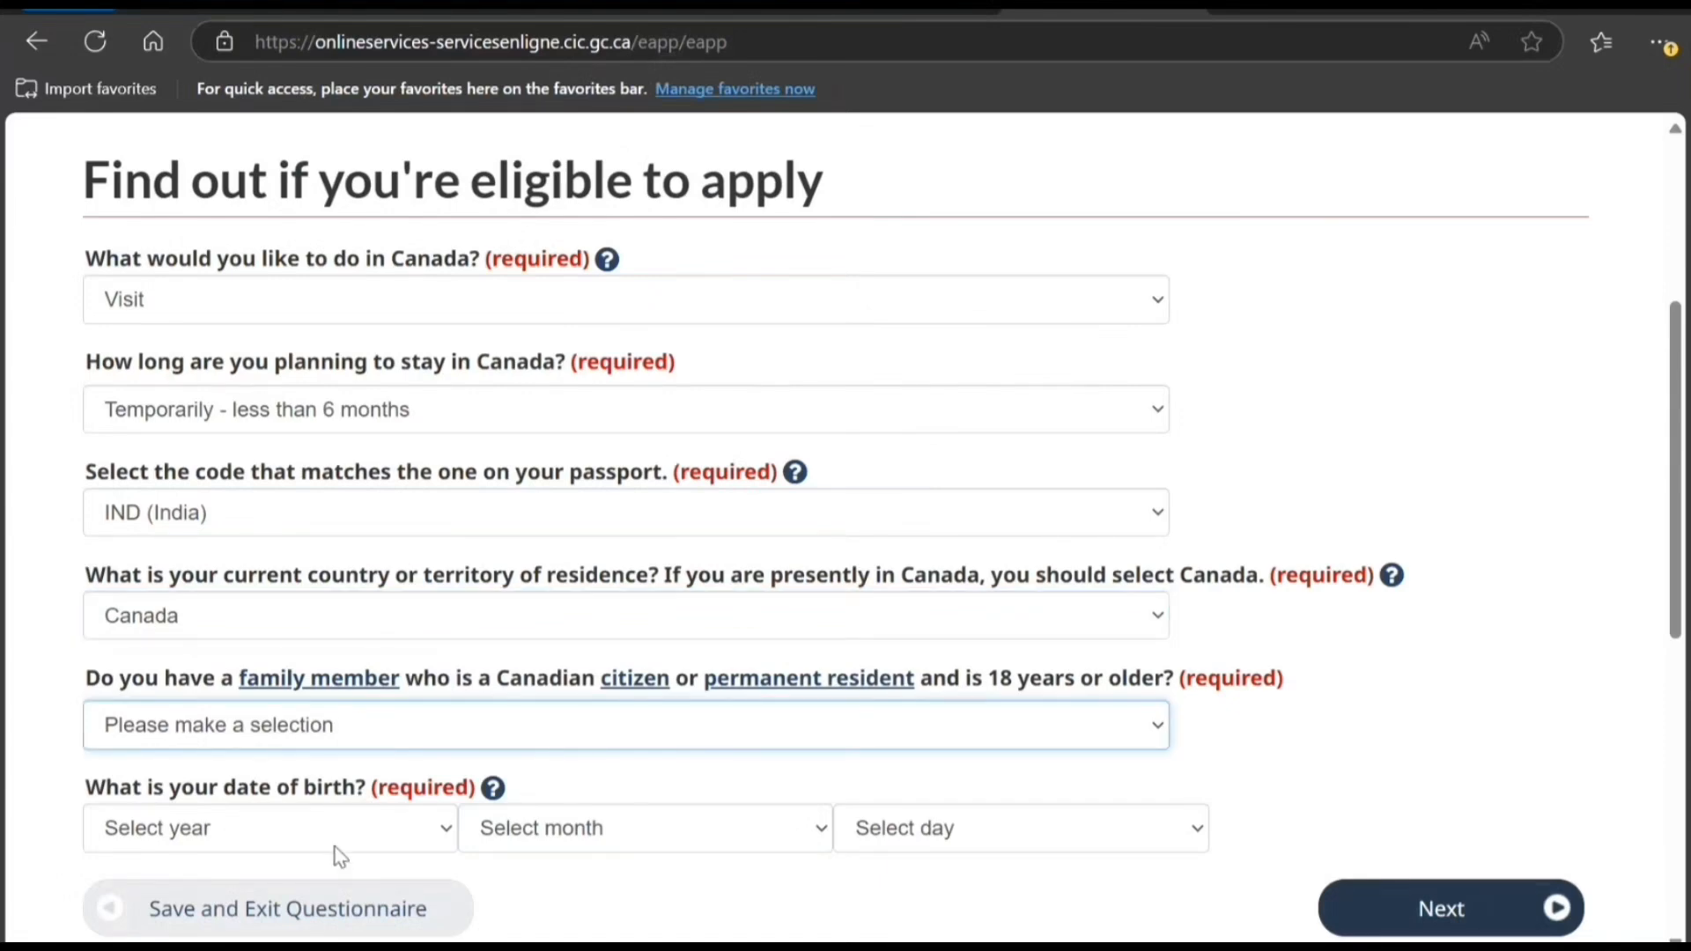
pyautogui.write('n')
pyautogui.press('Tab')
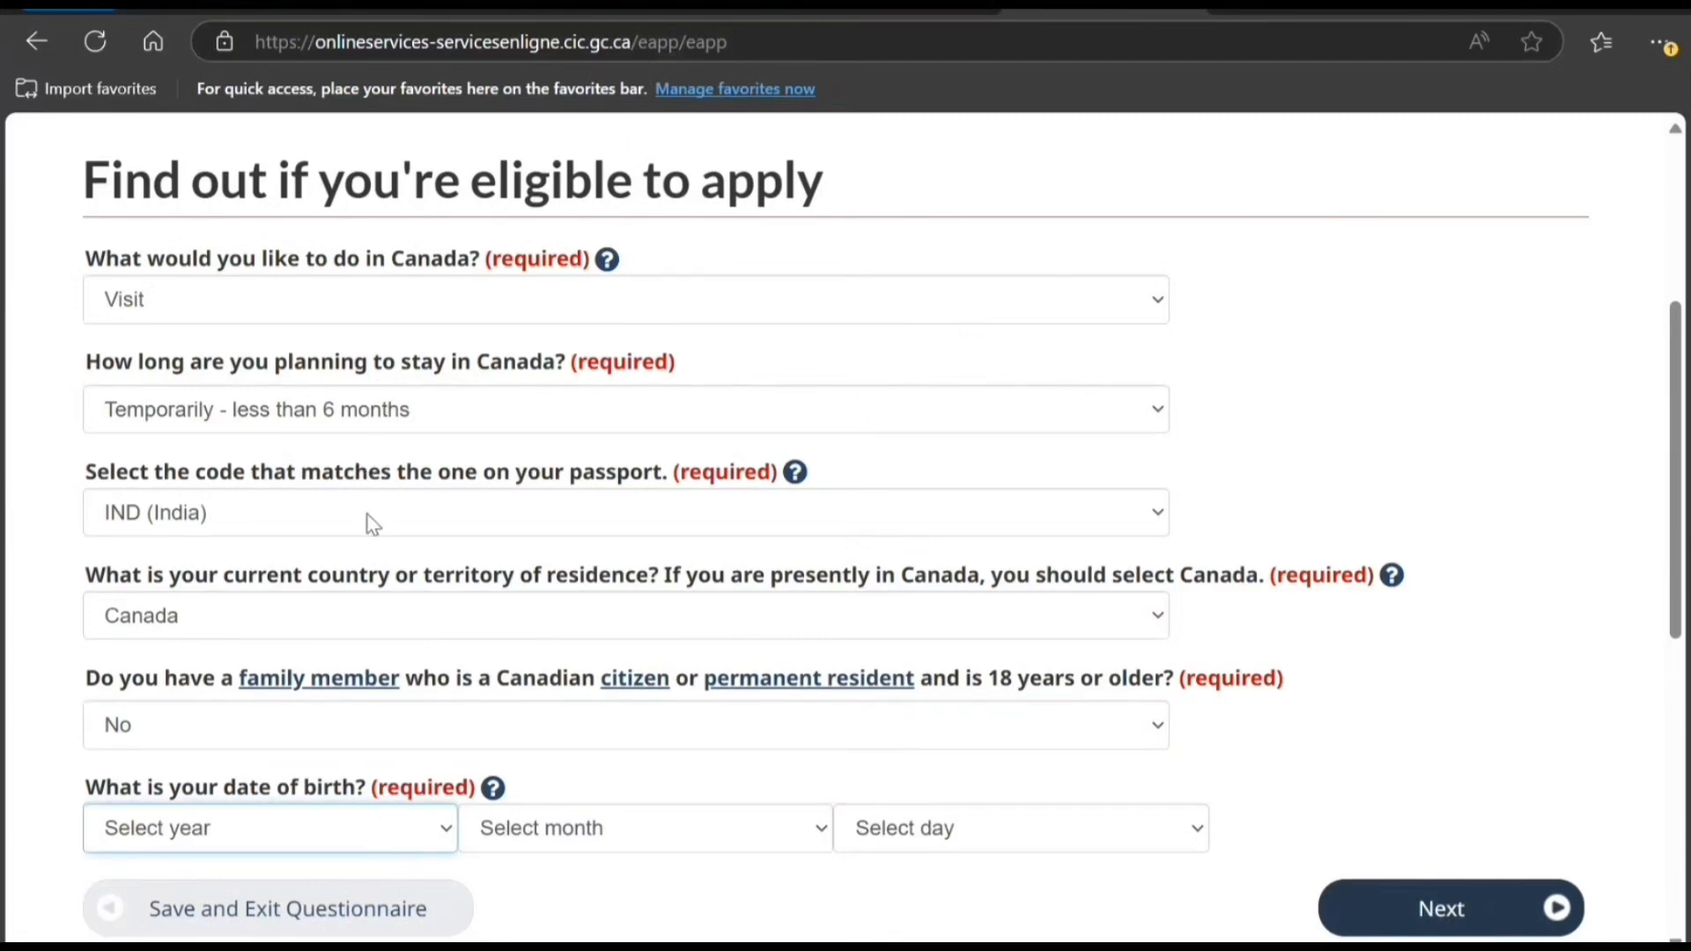
pyautogui.write('1998')
pyautogui.press('Tab')
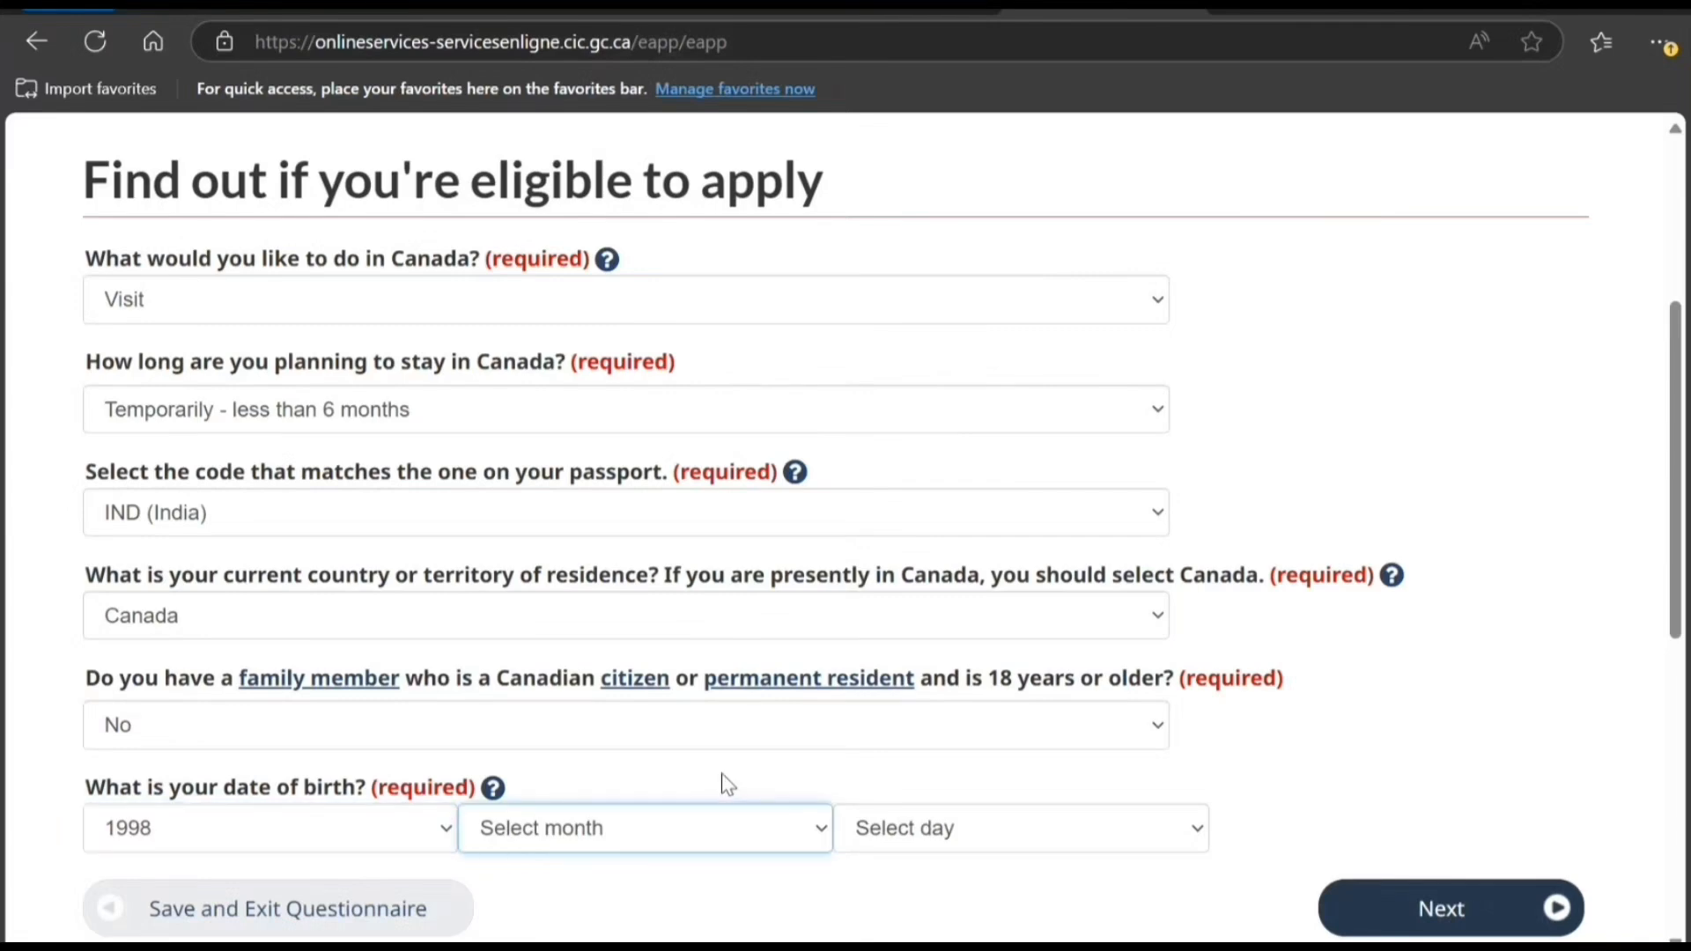
pyautogui.write('September')
pyautogui.press('Tab')
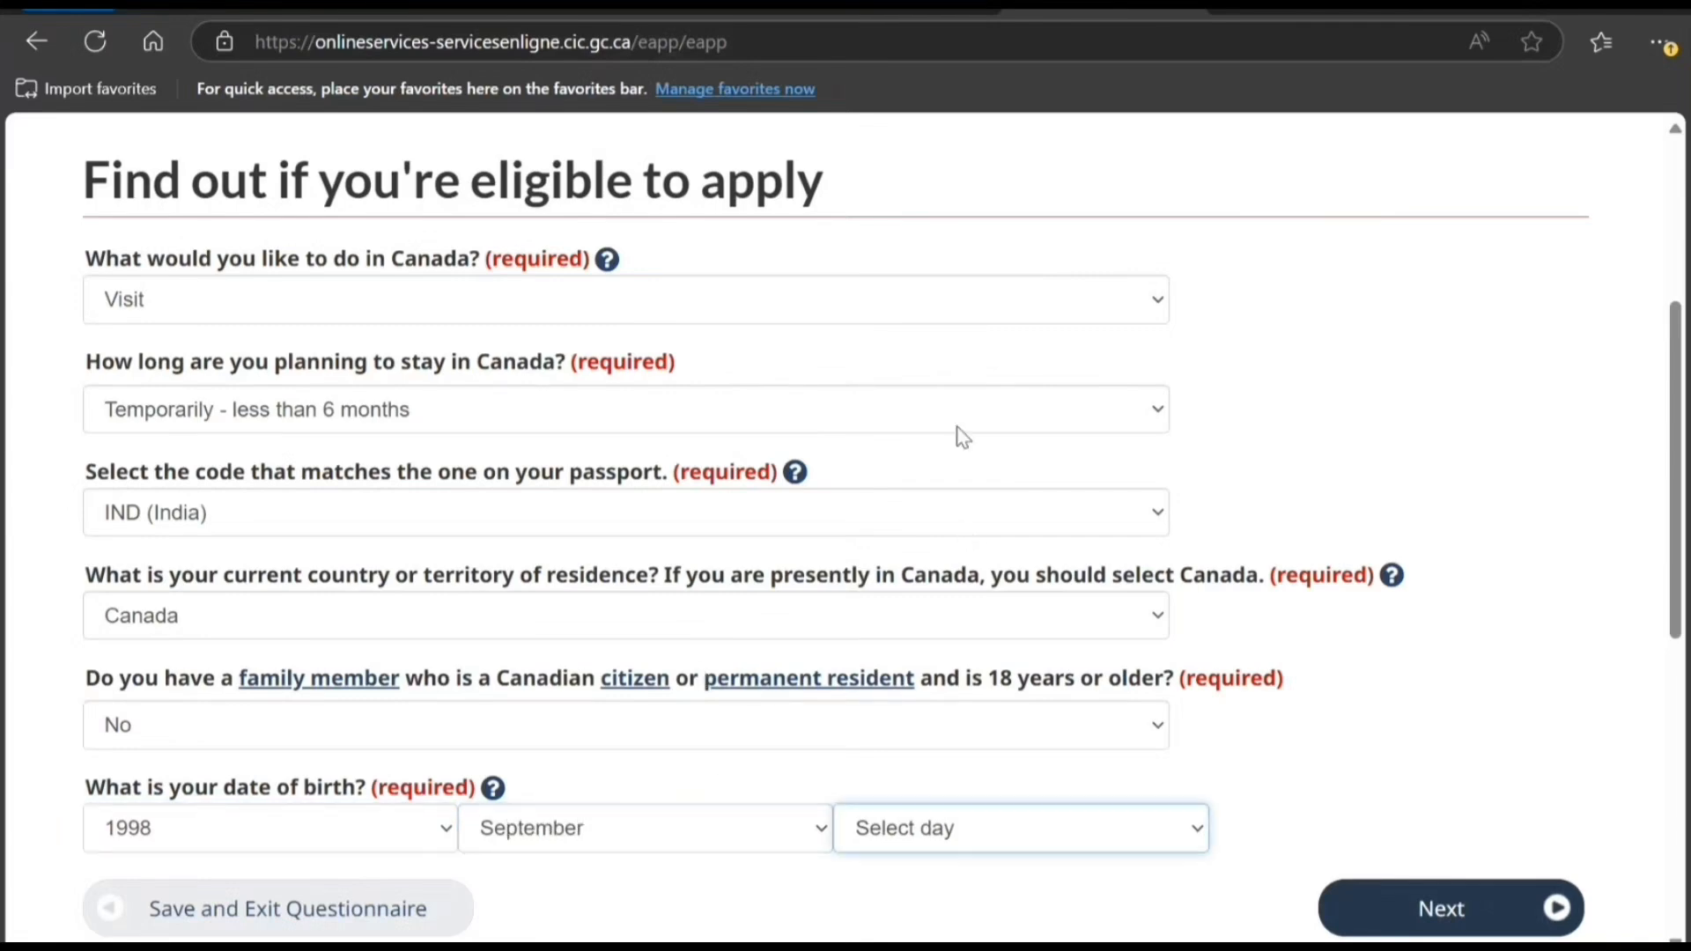
pyautogui.write('10')
pyautogui.click(1083, 749)
pyautogui.scroll(-1, 907, 753)
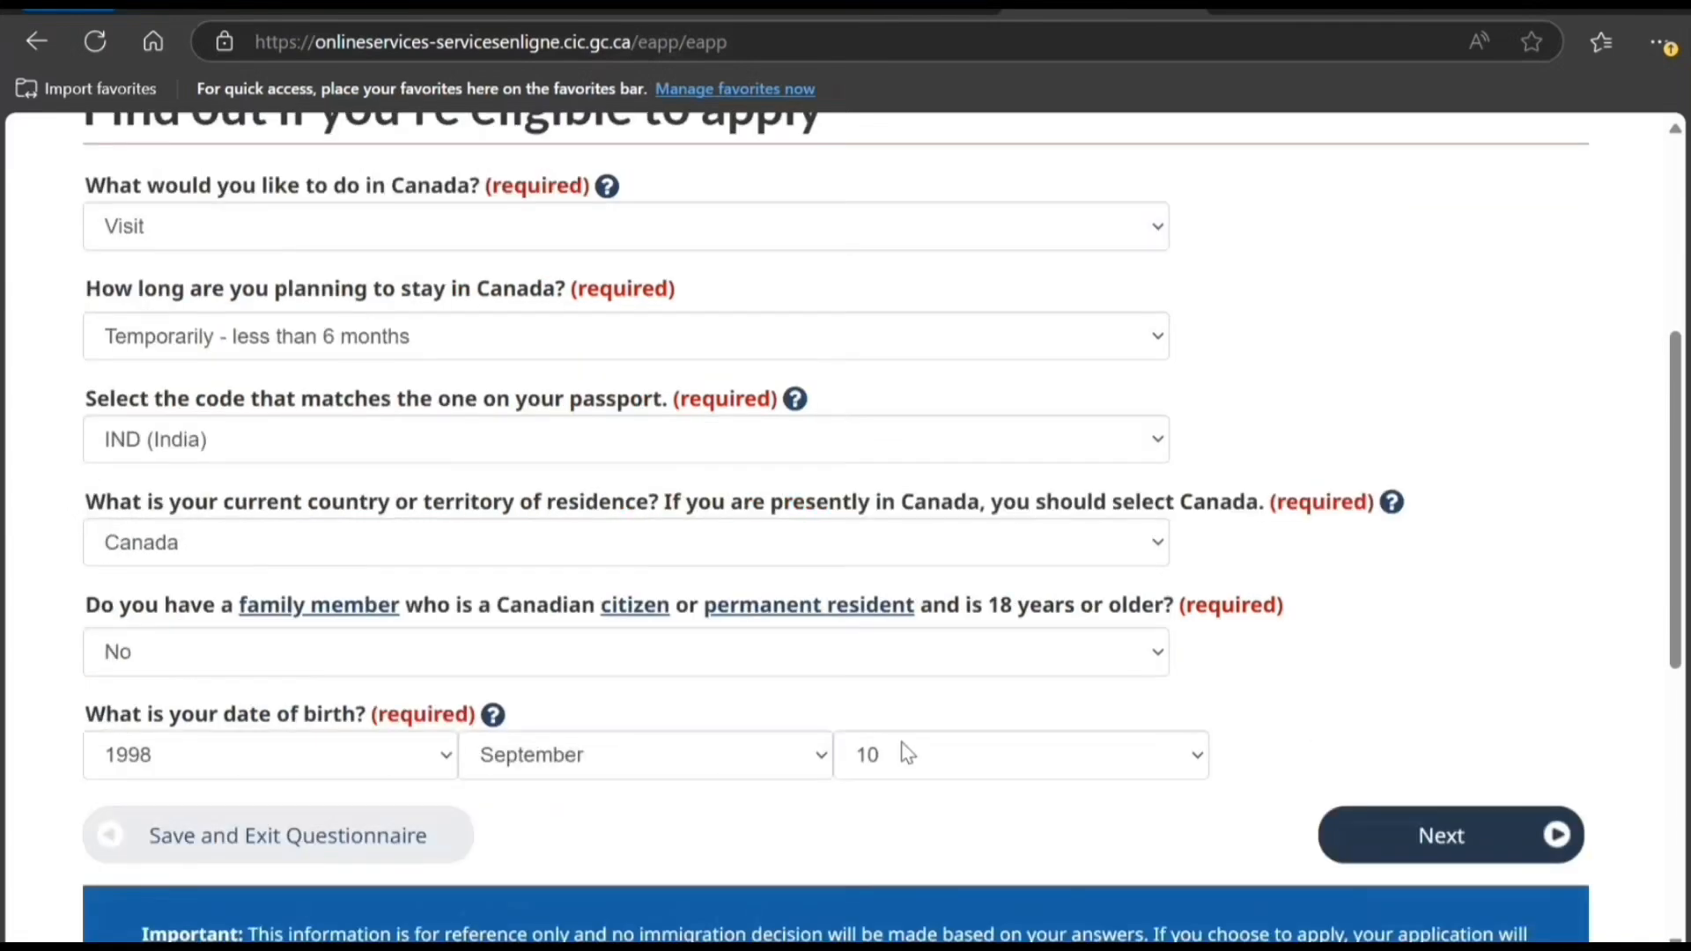
pyautogui.scroll(-3, 907, 753)
pyautogui.click(1356, 645)
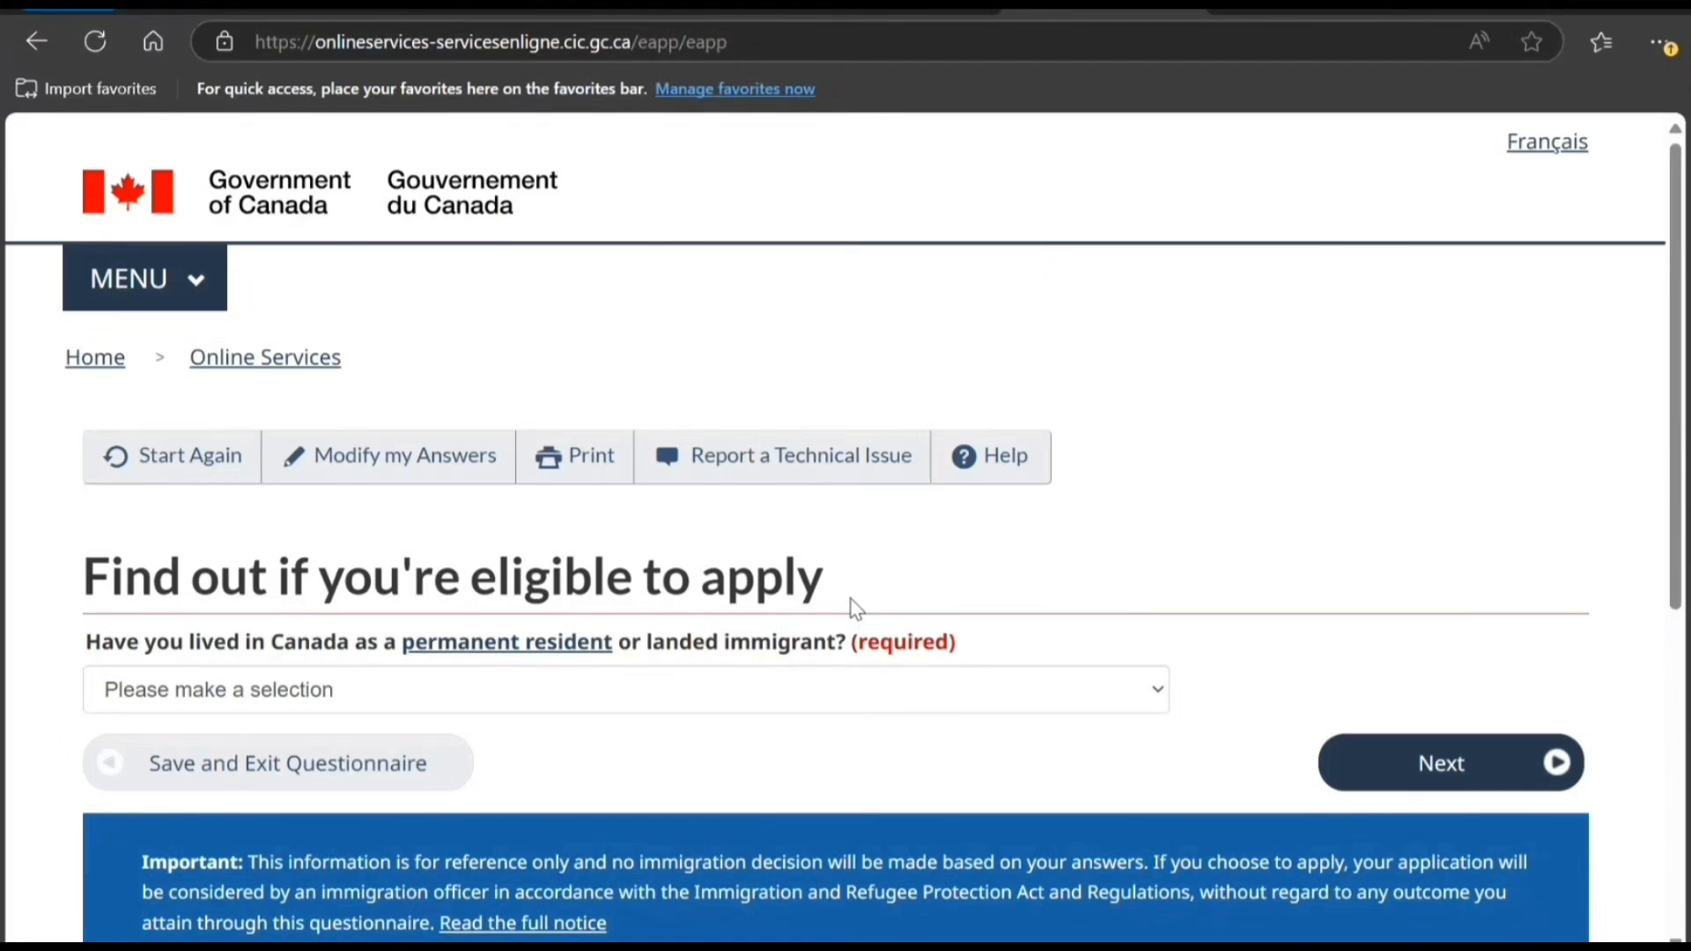
# Answer No to having lived in Canada as a permanent resident or landed immigrant, and continue.
pyautogui.scroll(-1, 854, 608)
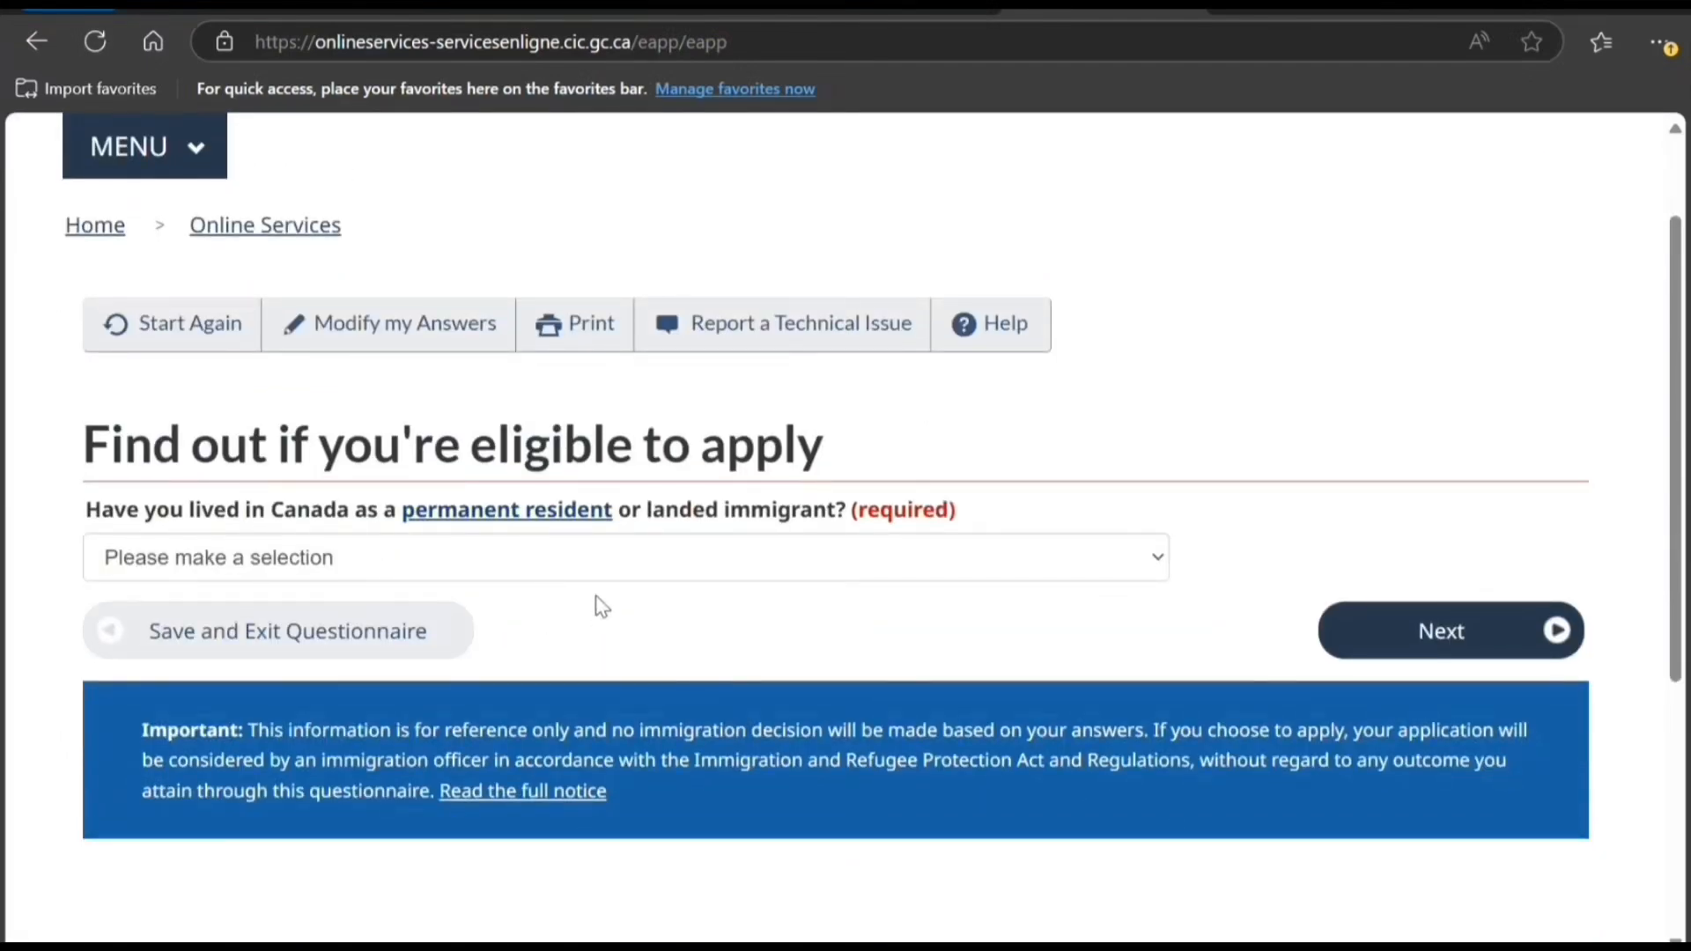
pyautogui.click(556, 550)
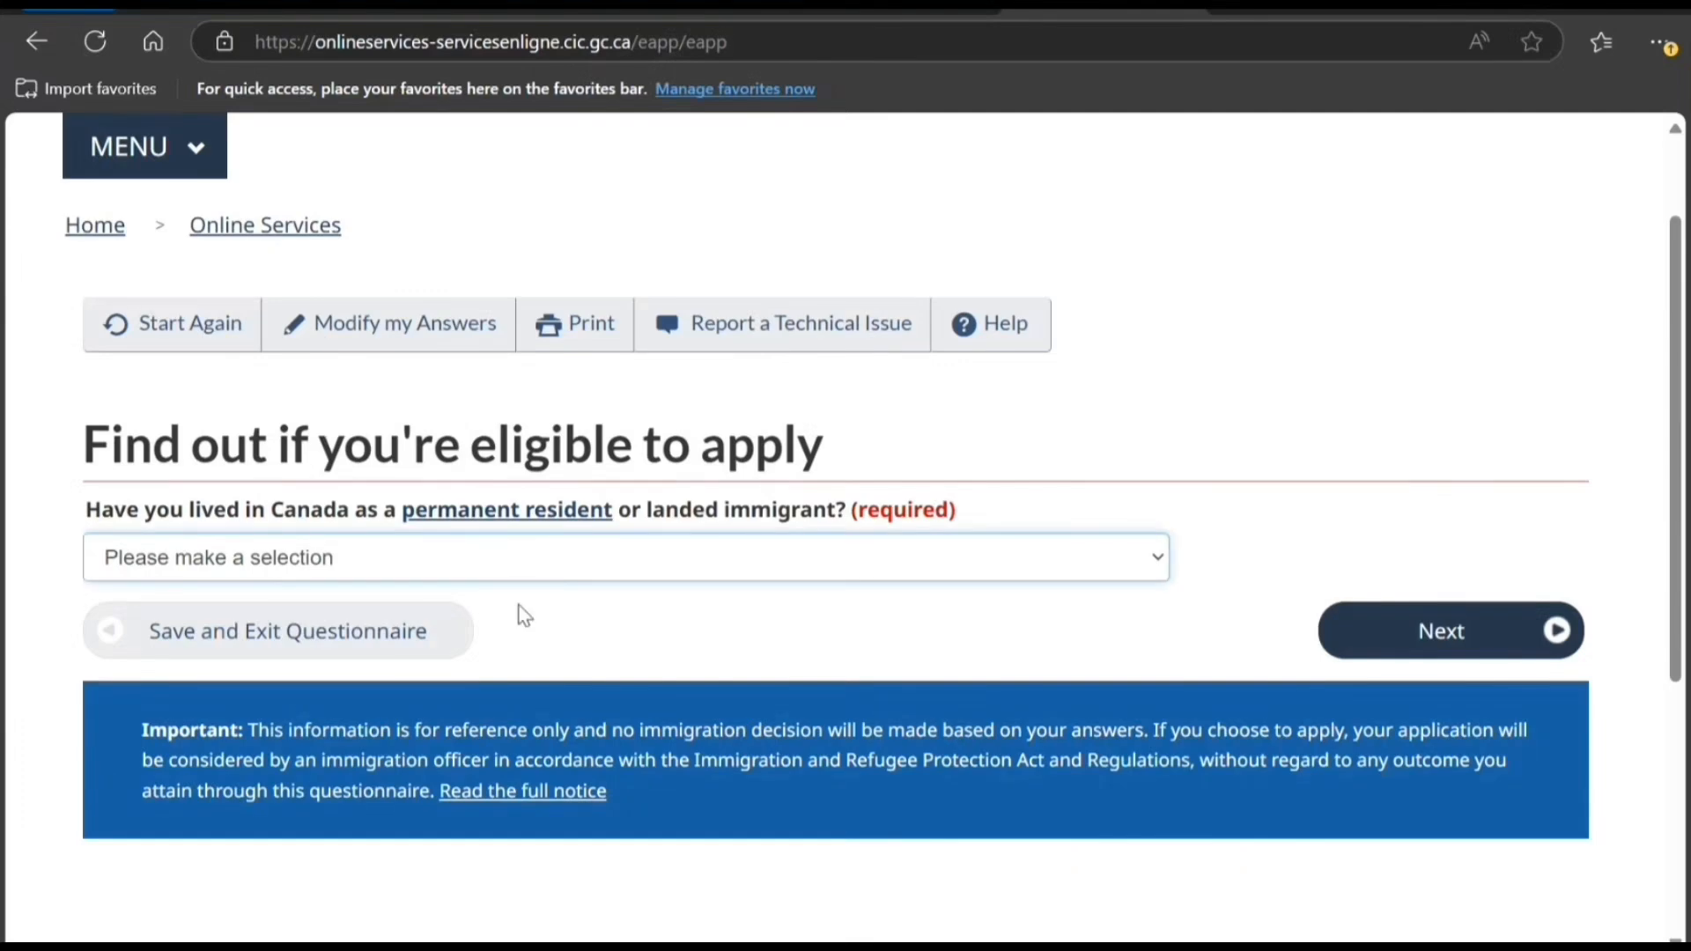
pyautogui.click(486, 680)
pyautogui.click(1340, 634)
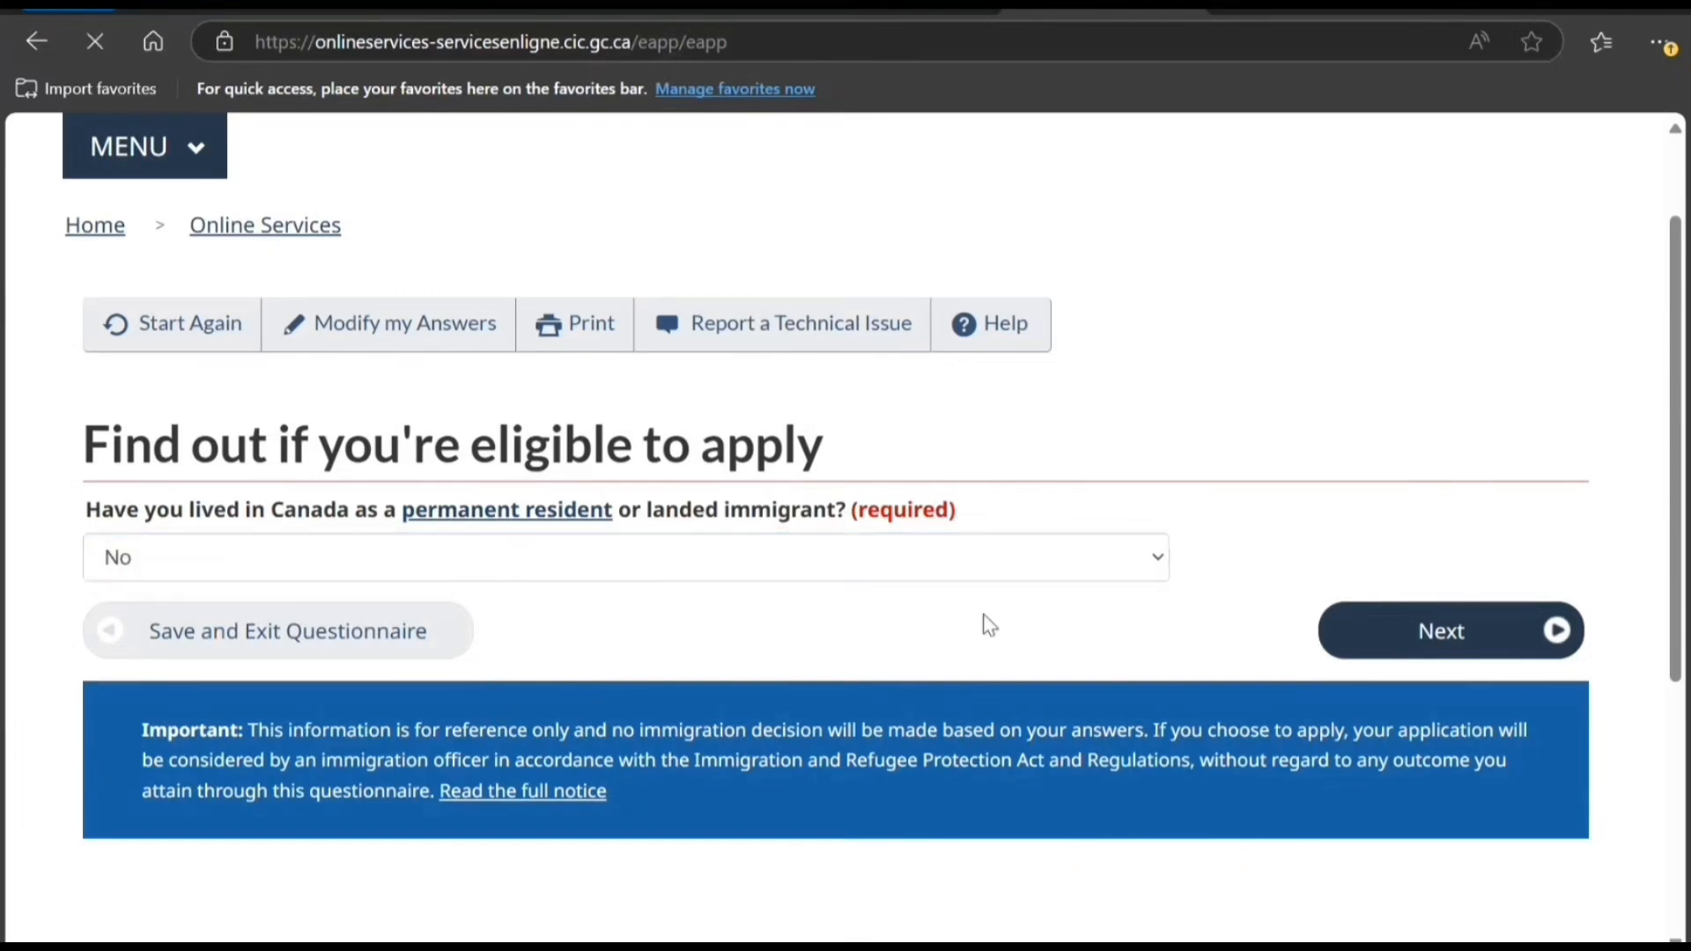
# Answer No to being a lawful permanent resident of the United States with a valid USCIS number, and continue.
pyautogui.scroll(-2, 766, 578)
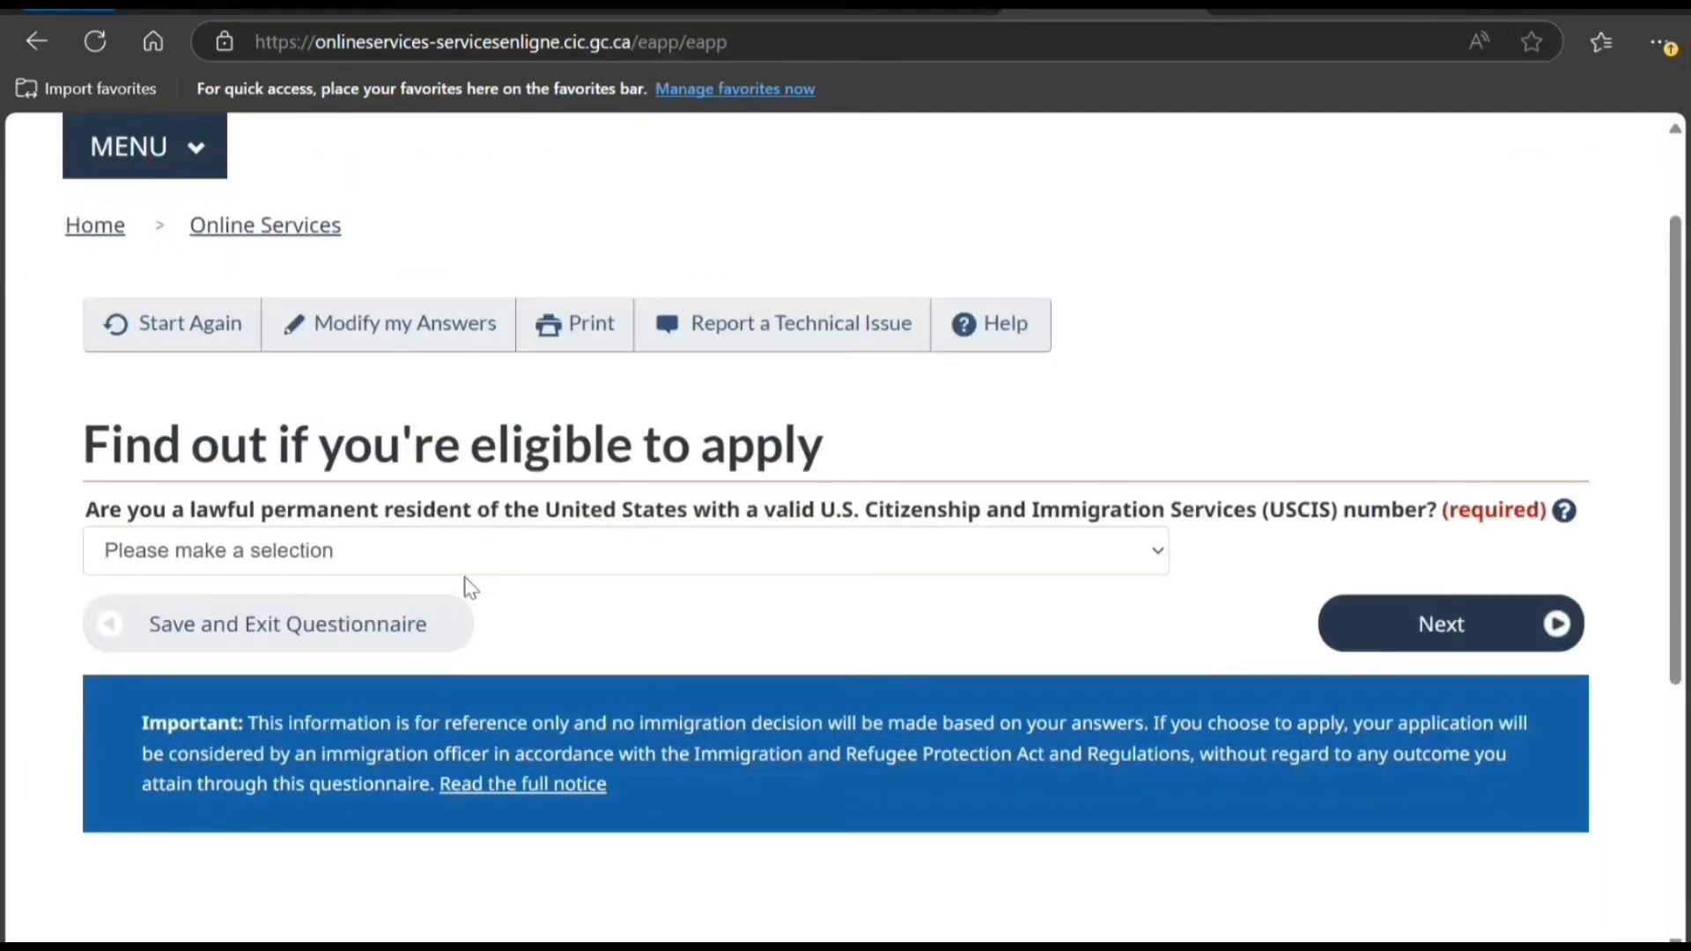
pyautogui.click(696, 563)
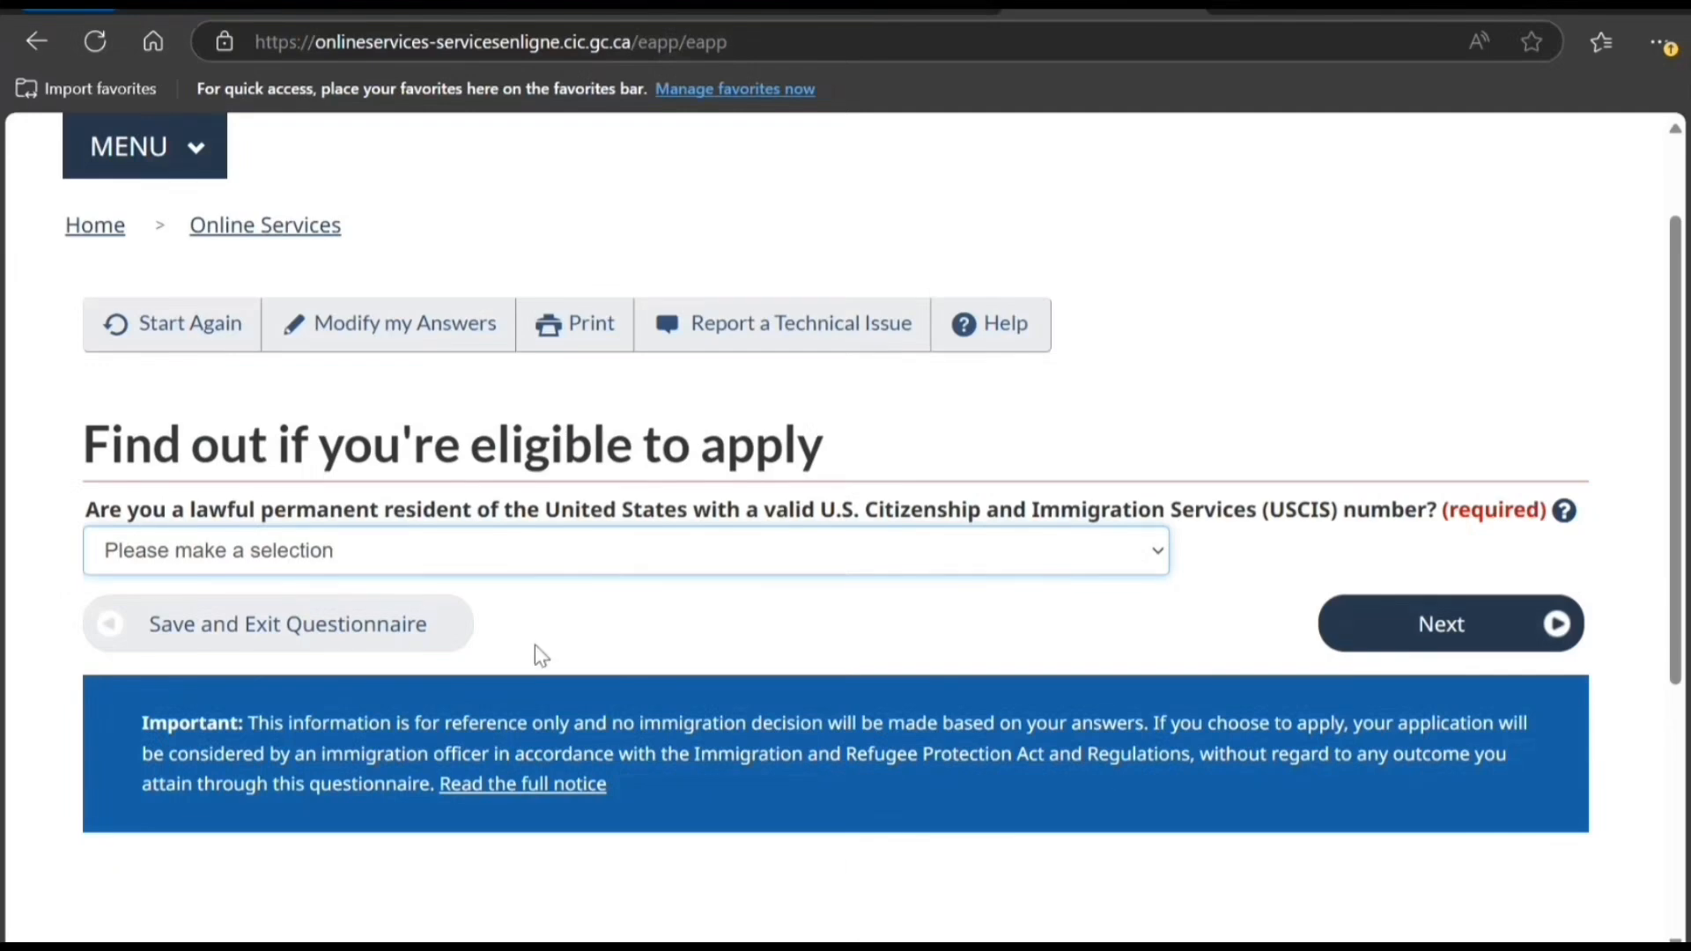
pyautogui.click(546, 665)
pyautogui.click(1374, 632)
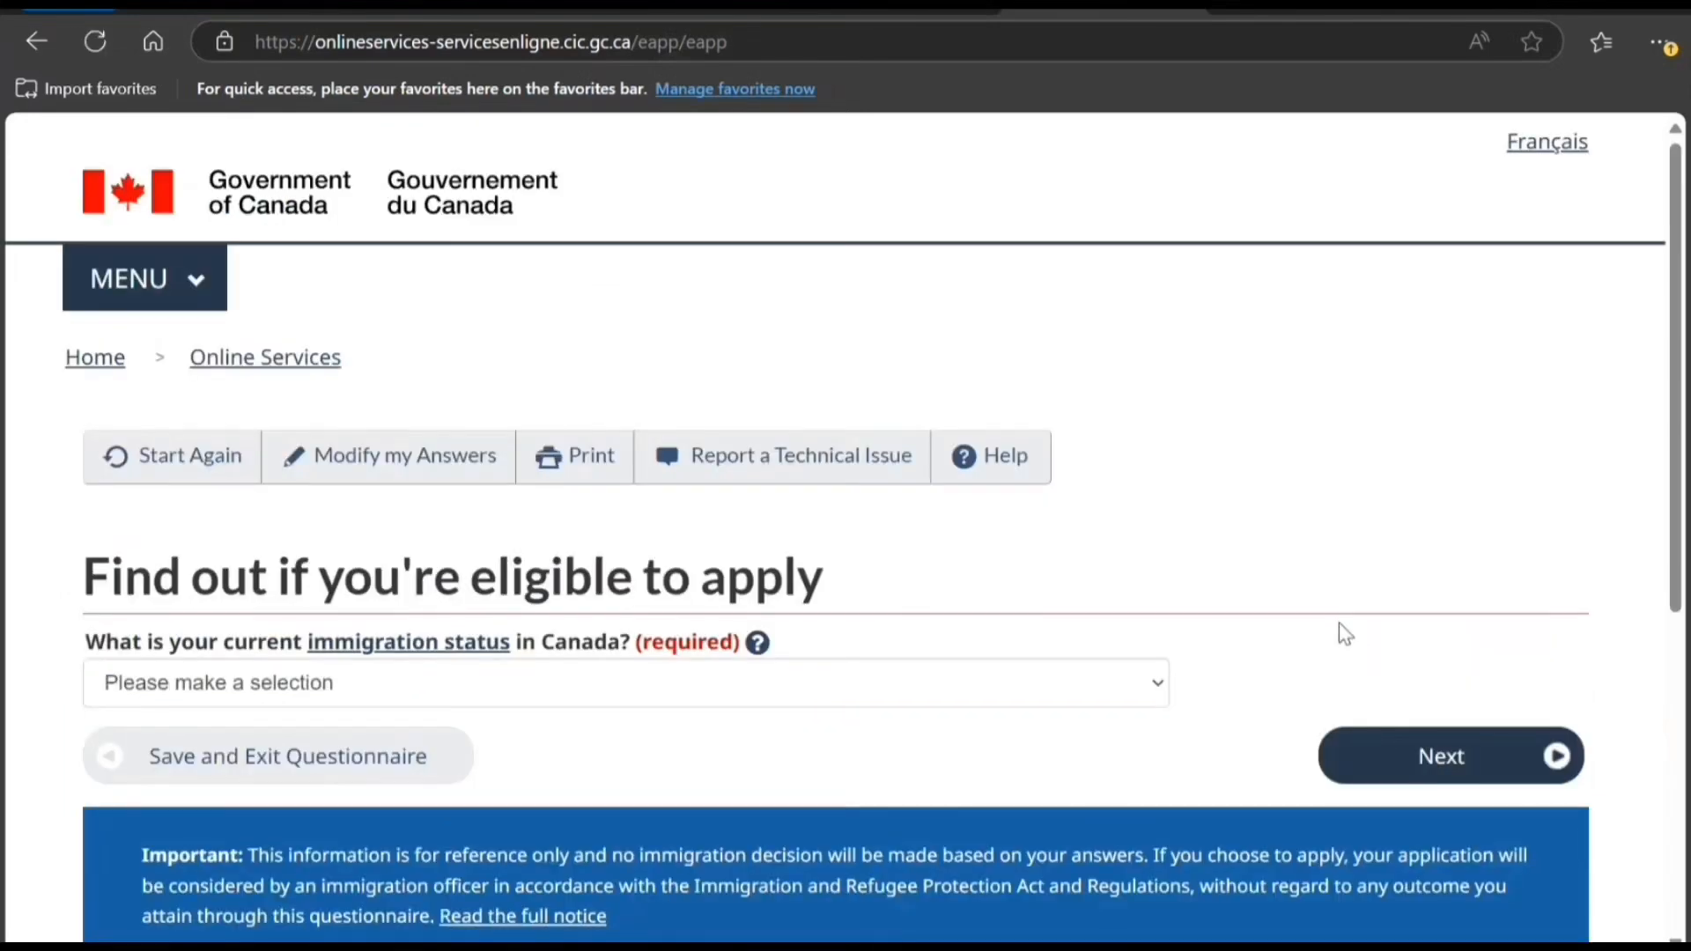
# Set the current immigration status in Canada to the option beginning with W, and continue.
pyautogui.click(554, 693)
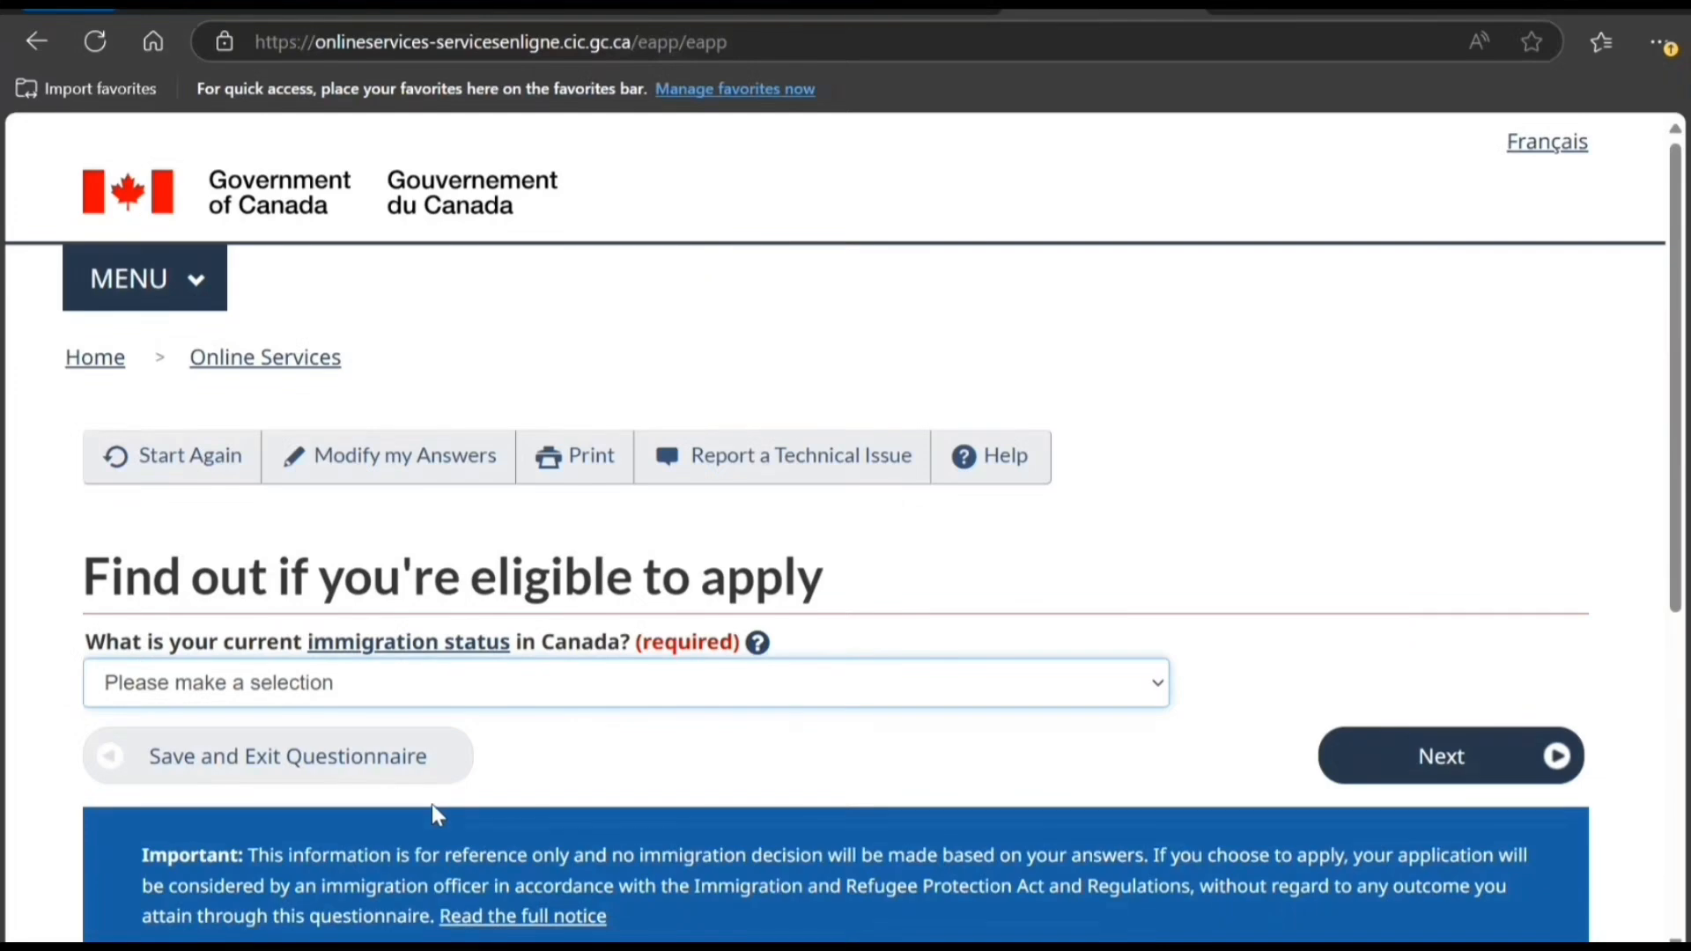
pyautogui.press('w')
pyautogui.click(1406, 757)
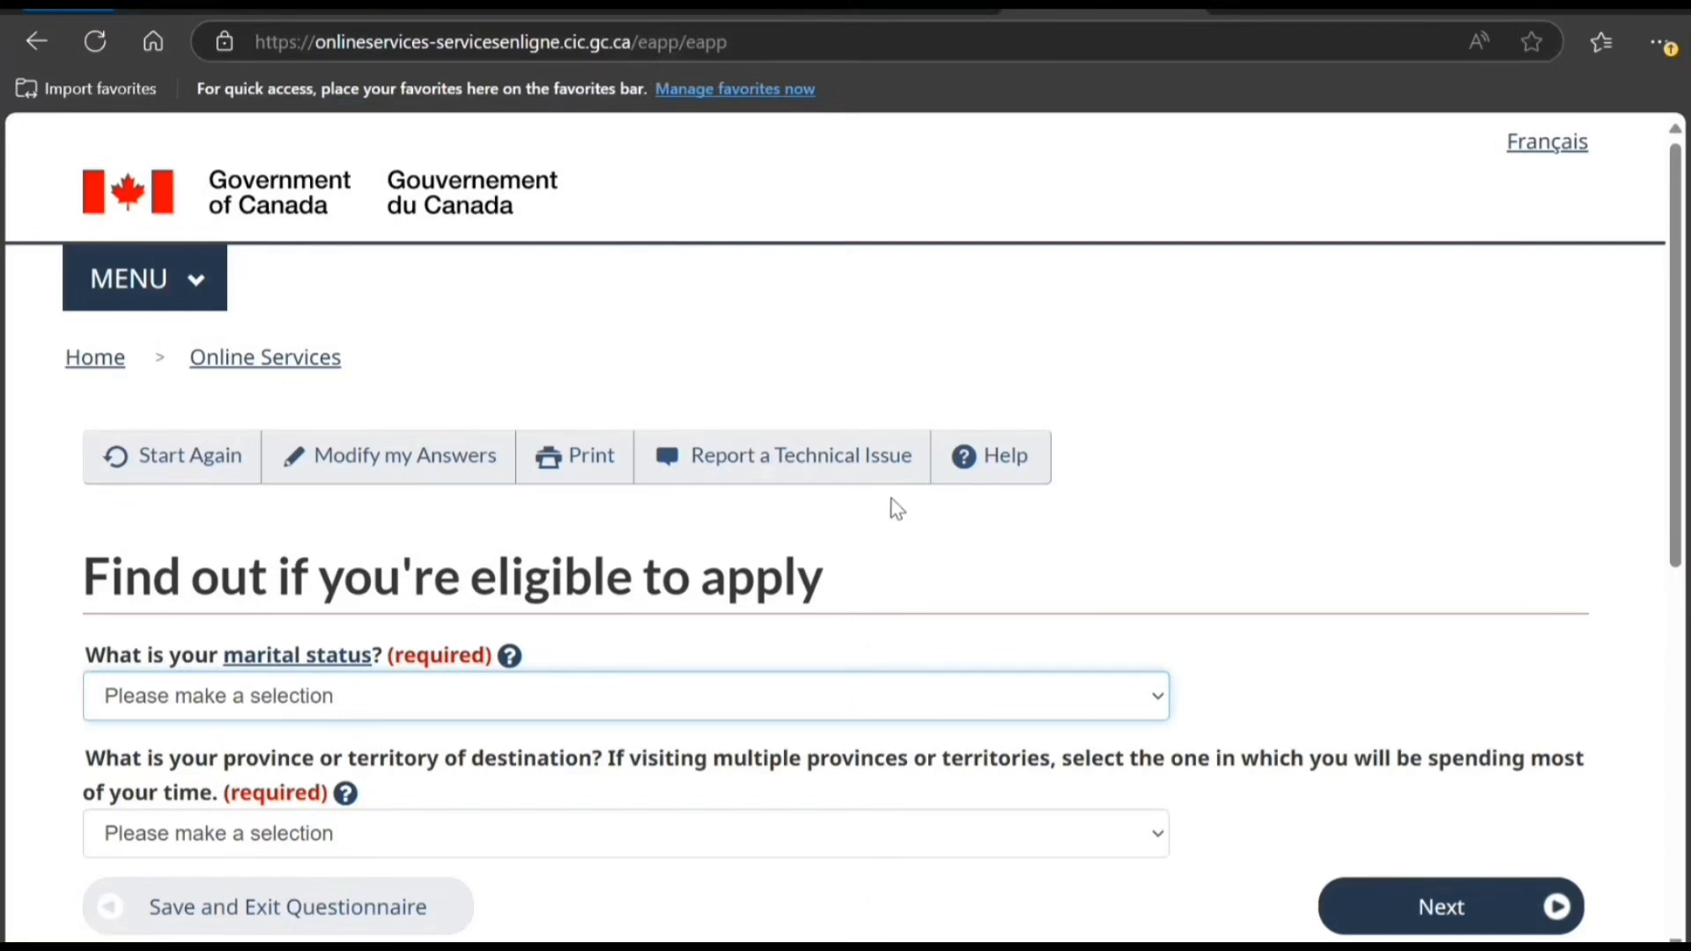
# Set the marital status to Never Married/Single and the province of destination to Ontario, and continue.
pyautogui.press('n')
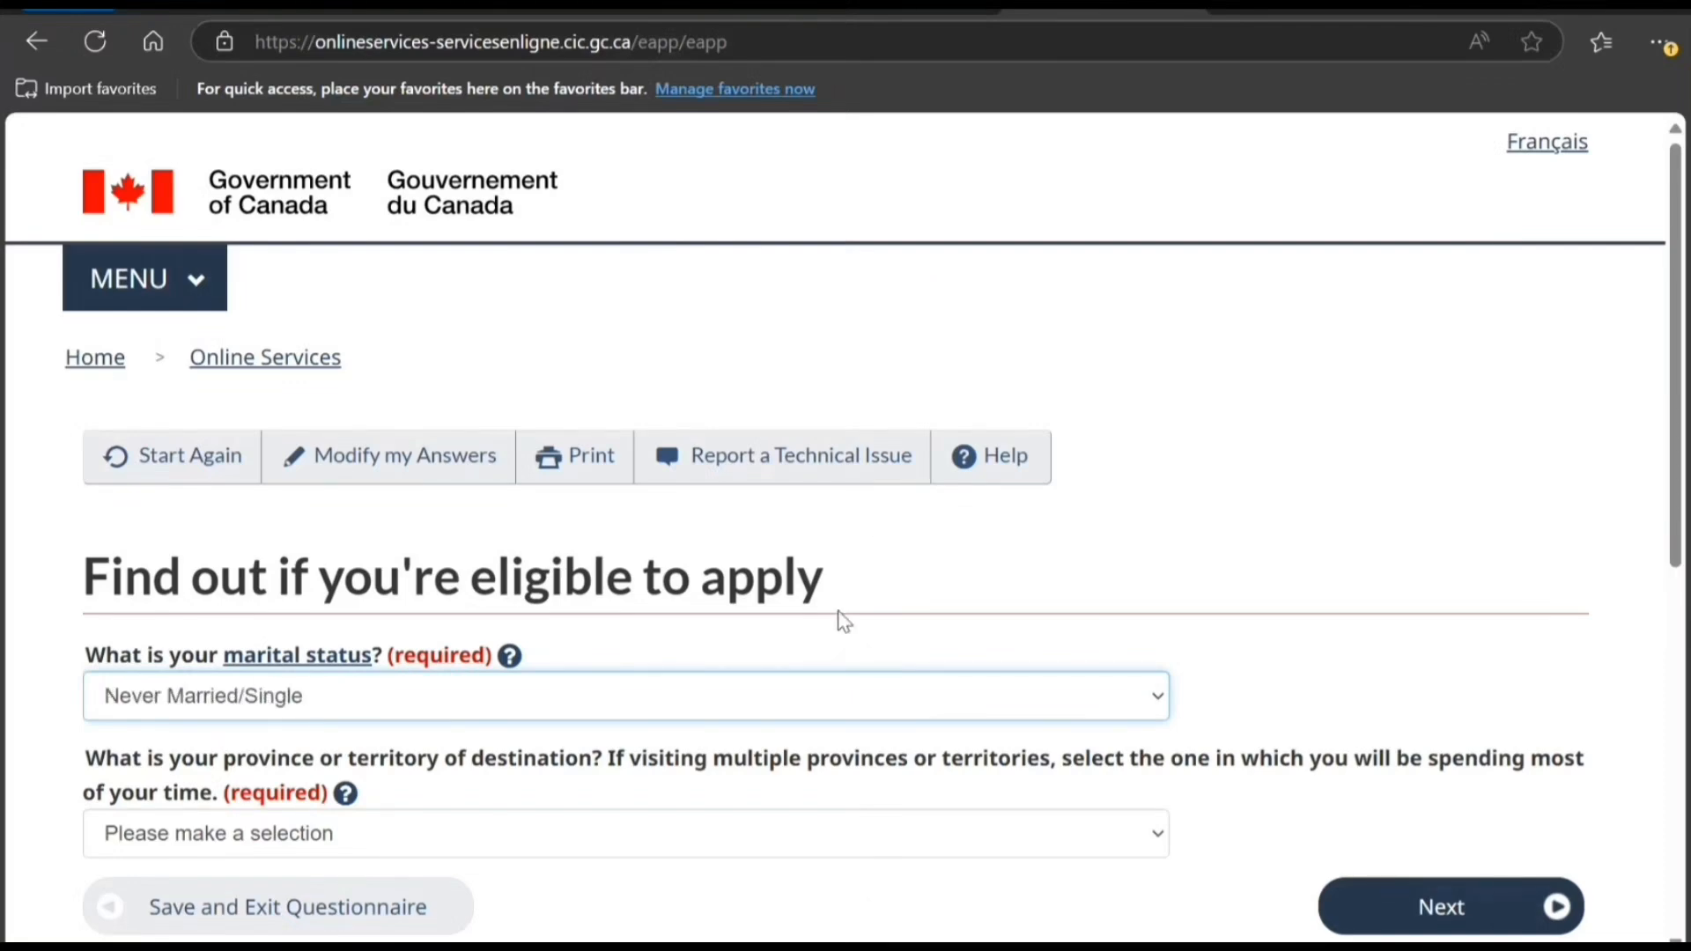
pyautogui.scroll(-2, 667, 653)
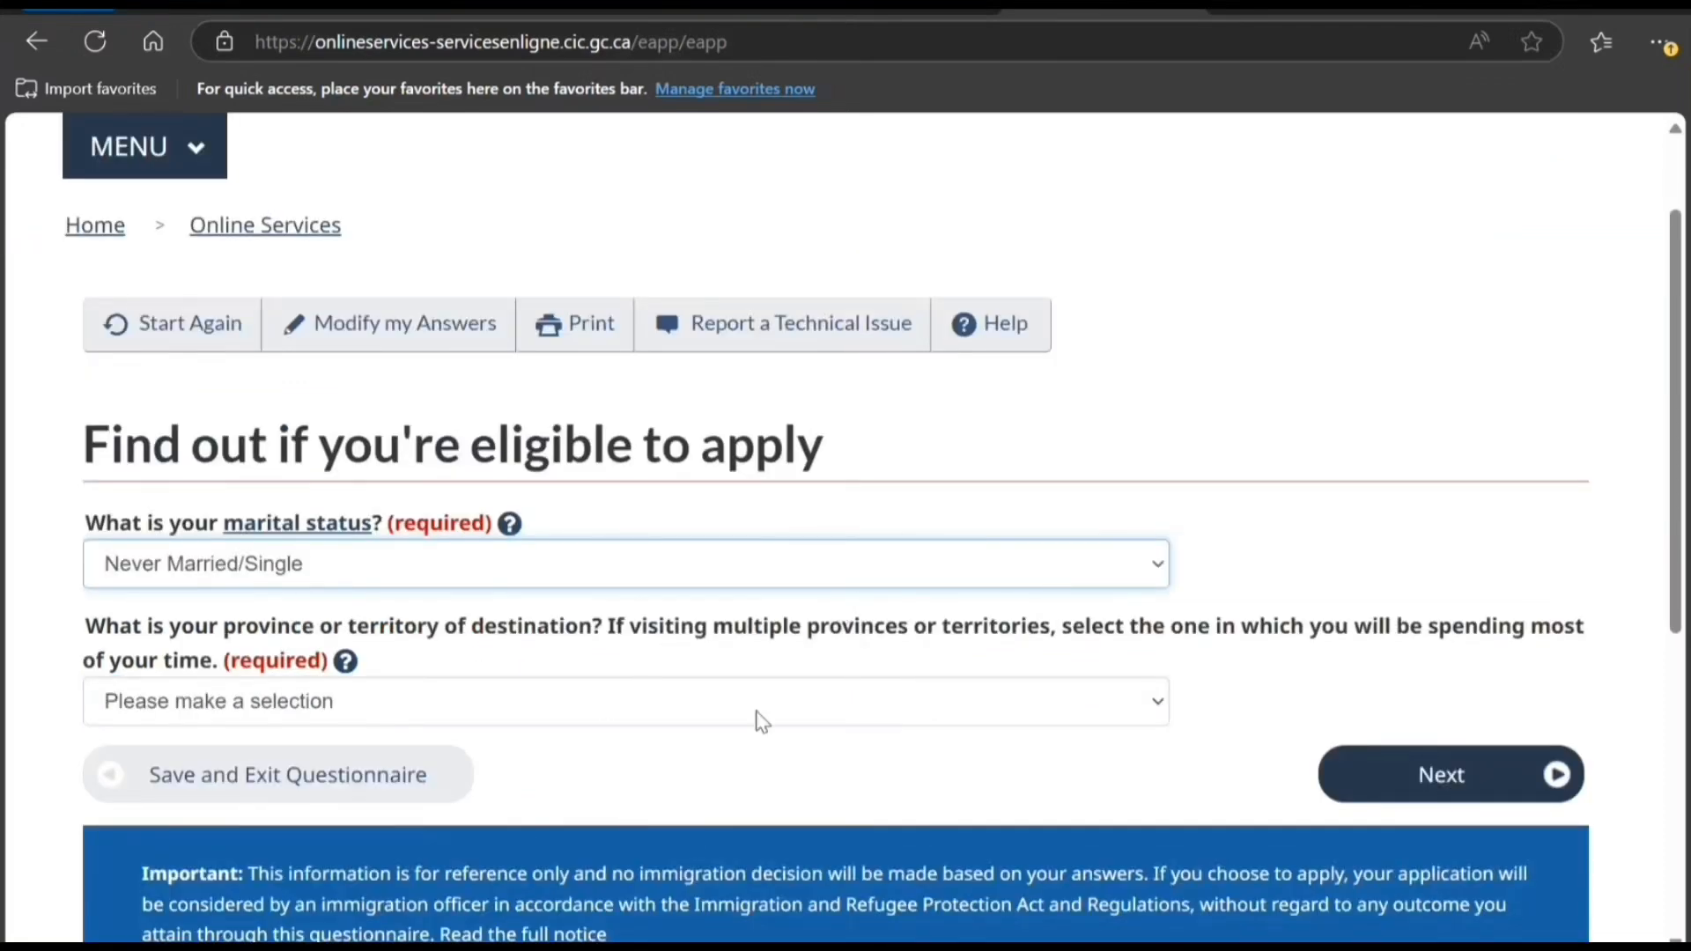
pyautogui.press('Tab')
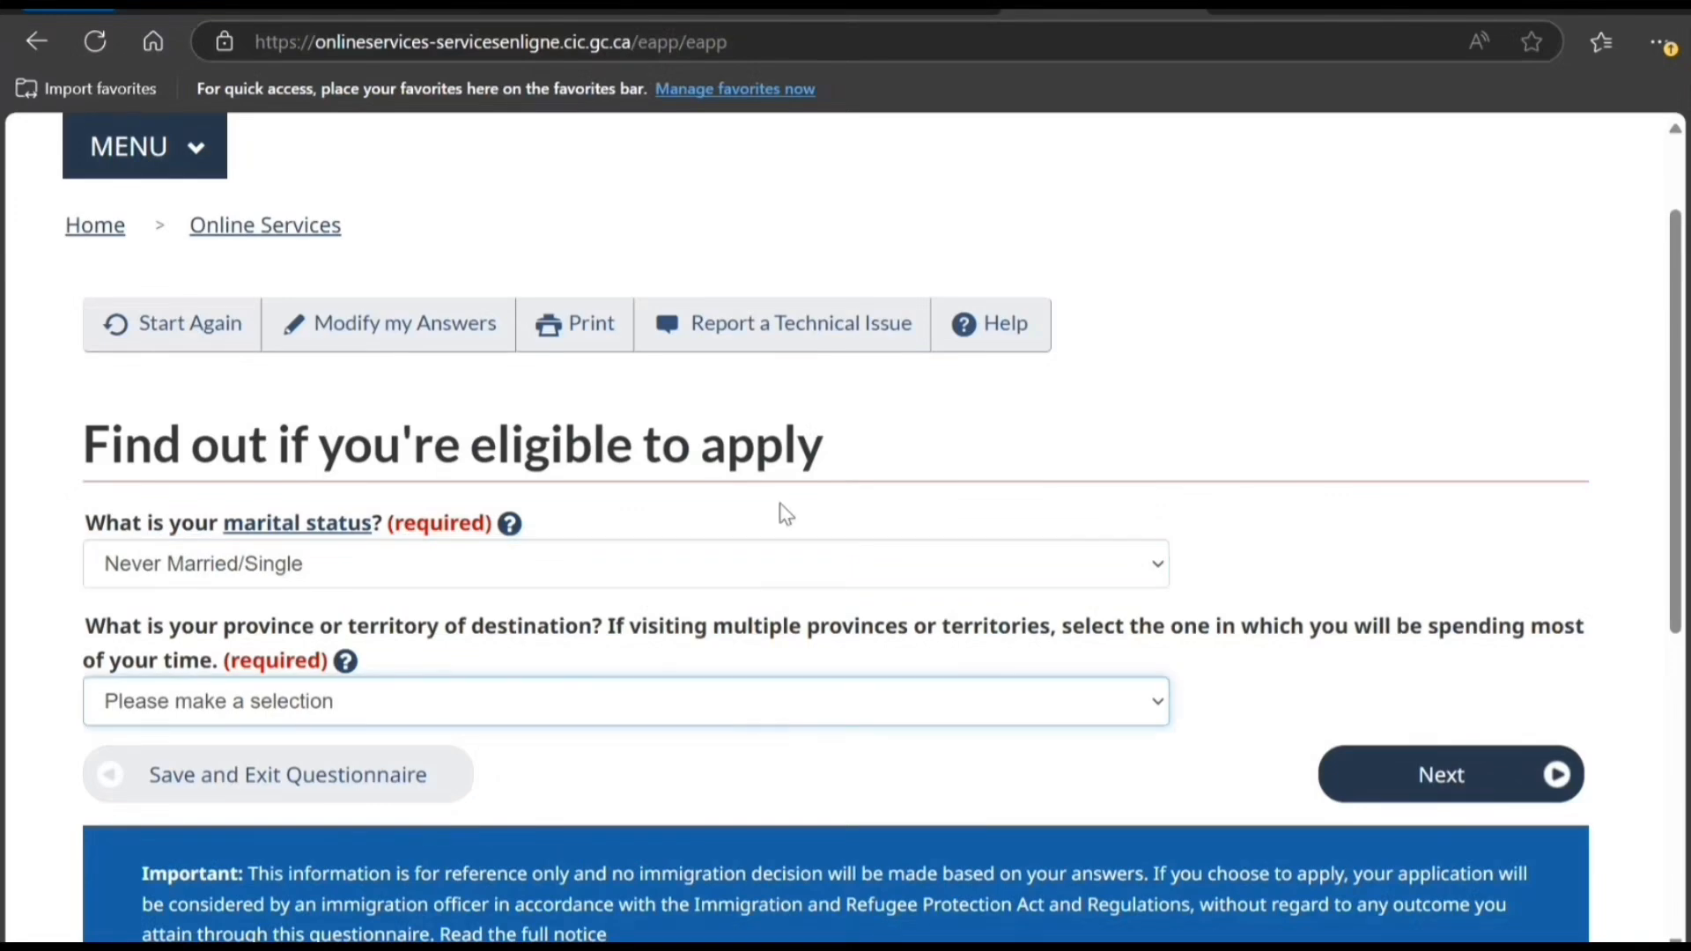
pyautogui.press('o')
pyautogui.click(1361, 777)
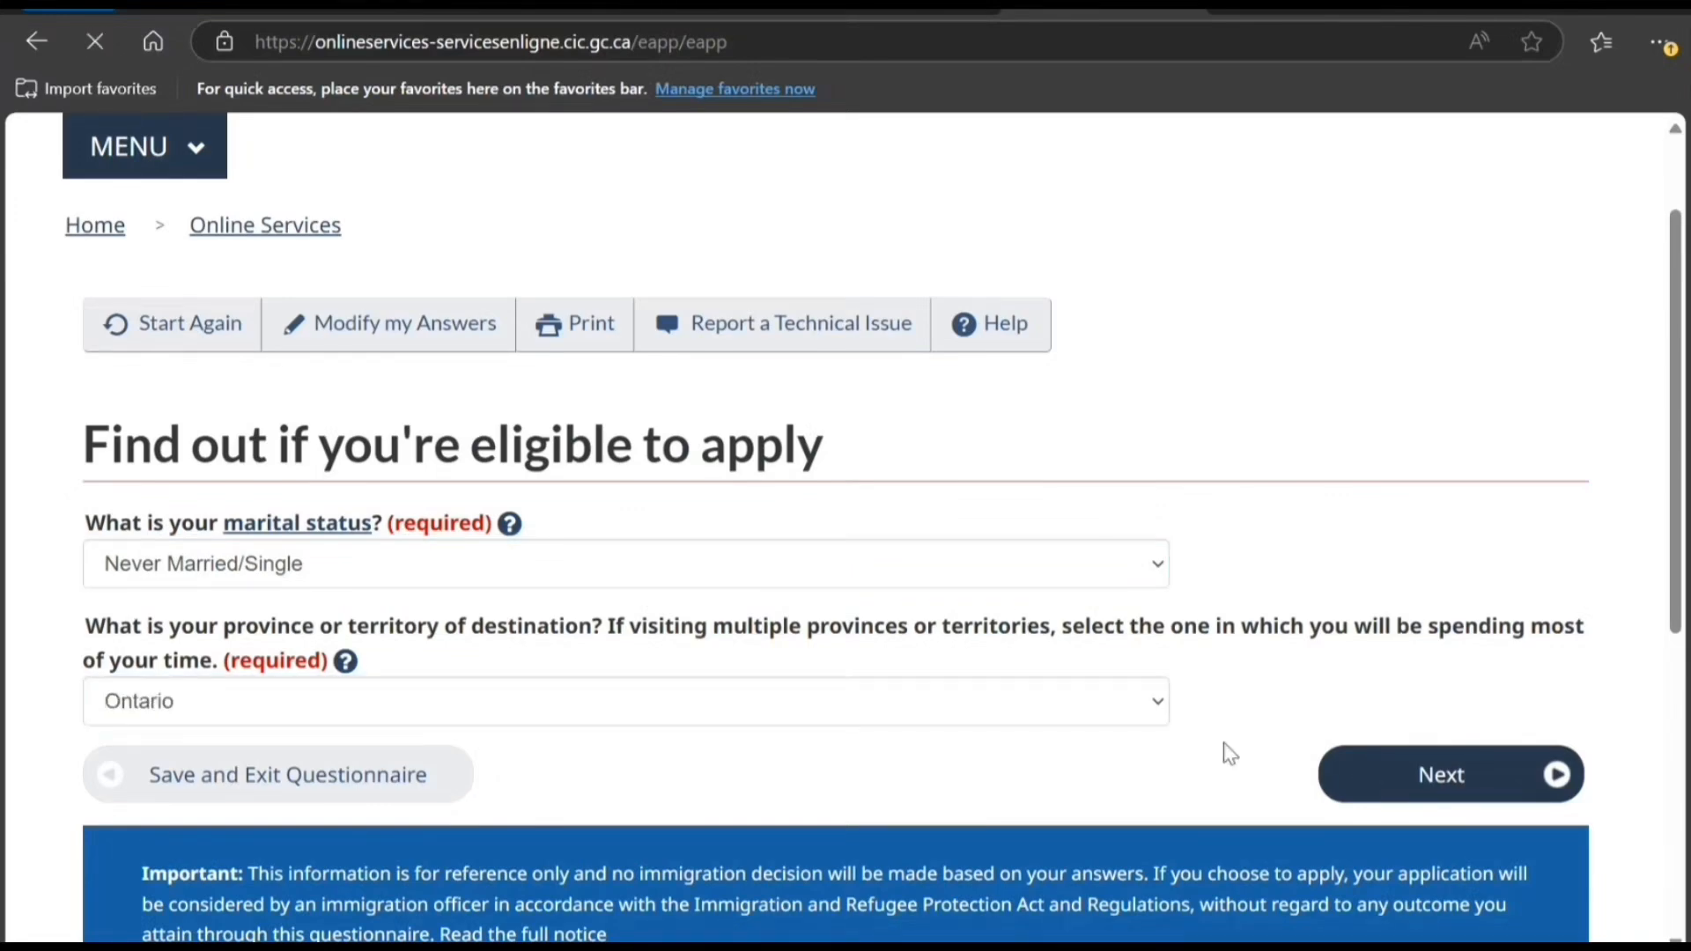
# Accept the Visitors (in Canada) eligibility result and continue past the personal checklist introduction to the remaining questions.
pyautogui.scroll(-3, 925, 606)
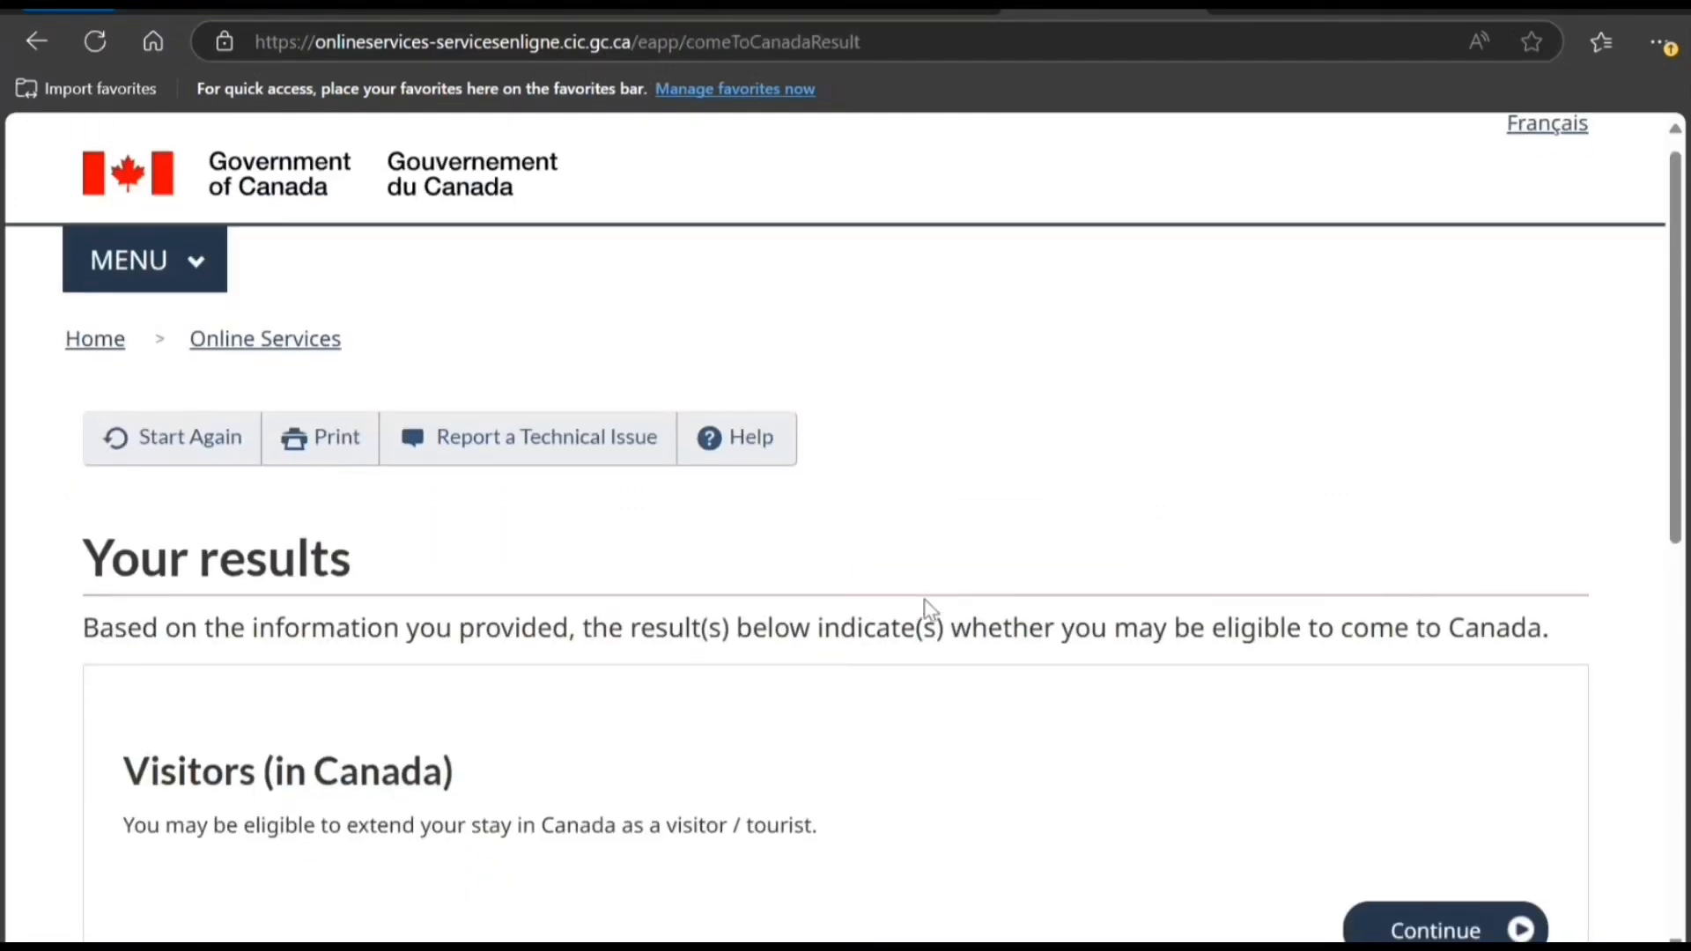
pyautogui.scroll(-1, 419, 577)
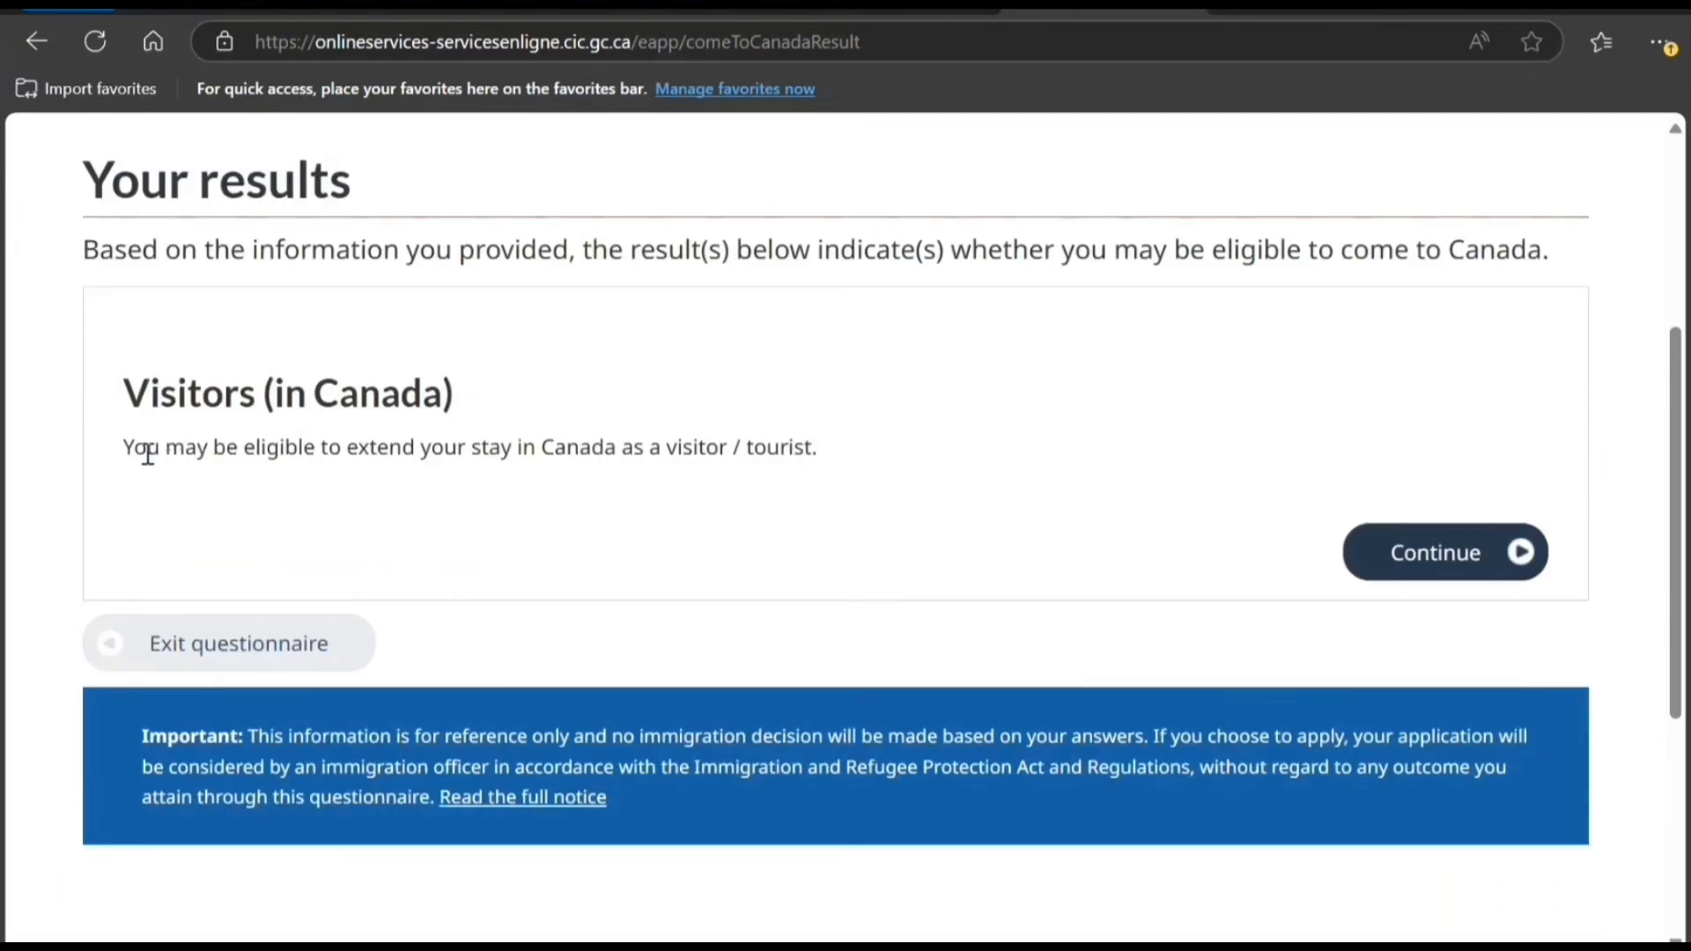
pyautogui.moveTo(147, 448); pyautogui.dragTo(820, 451)
pyautogui.click(1428, 572)
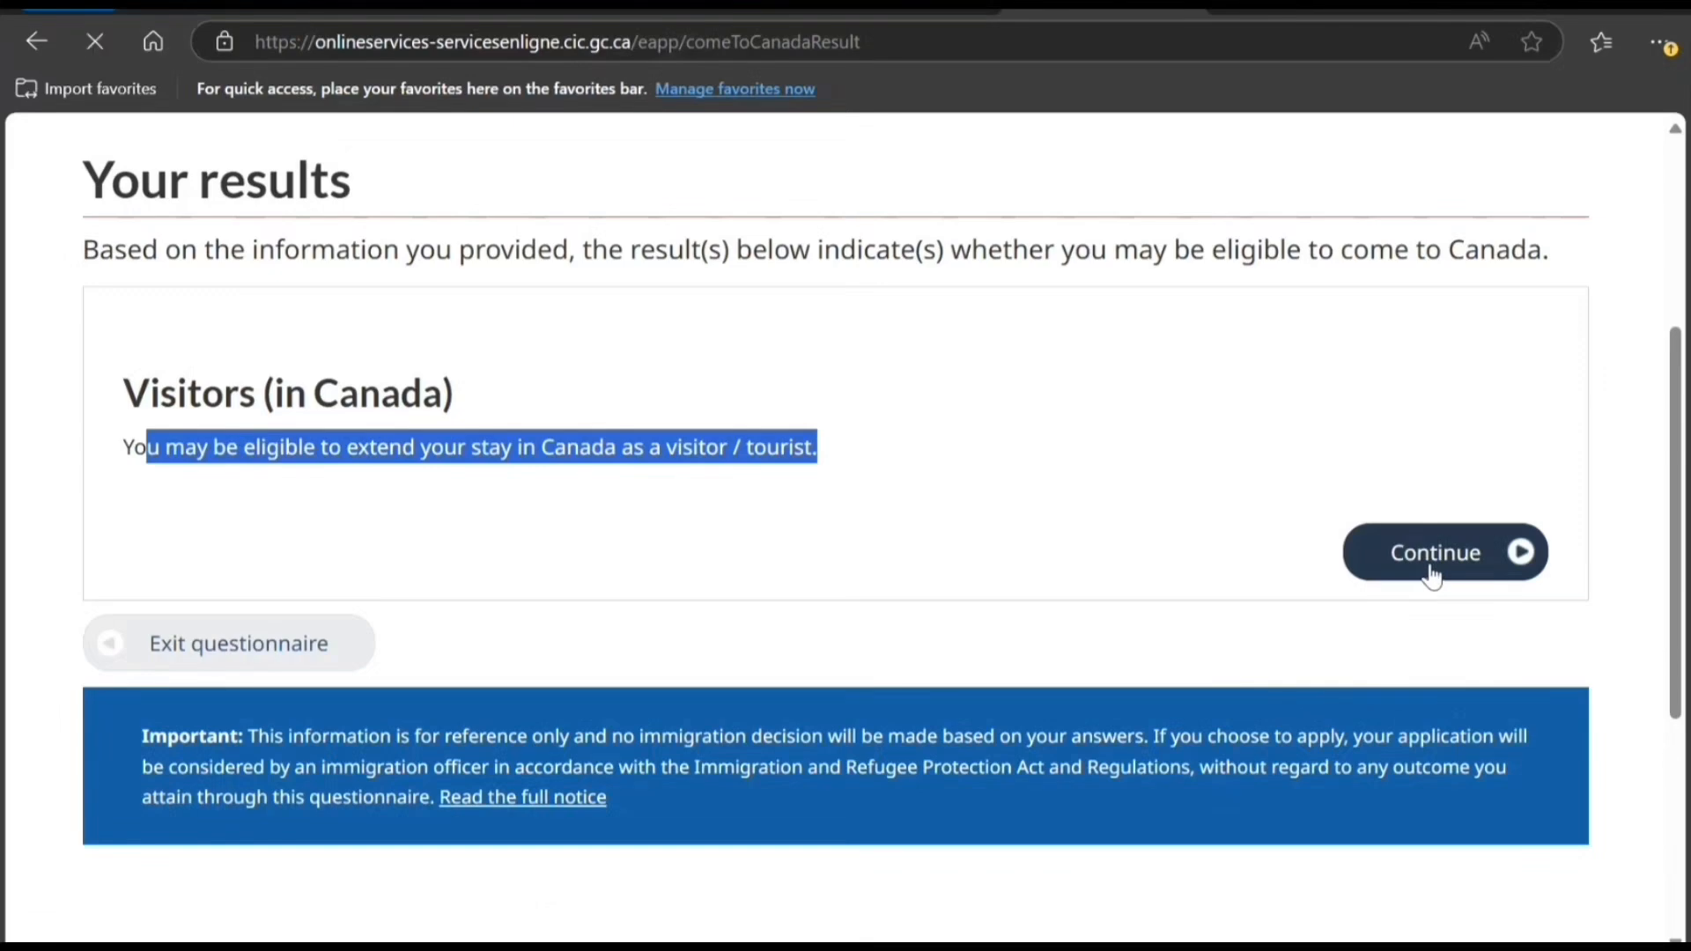
pyautogui.scroll(-2, 1048, 560)
pyautogui.scroll(-1, 1044, 552)
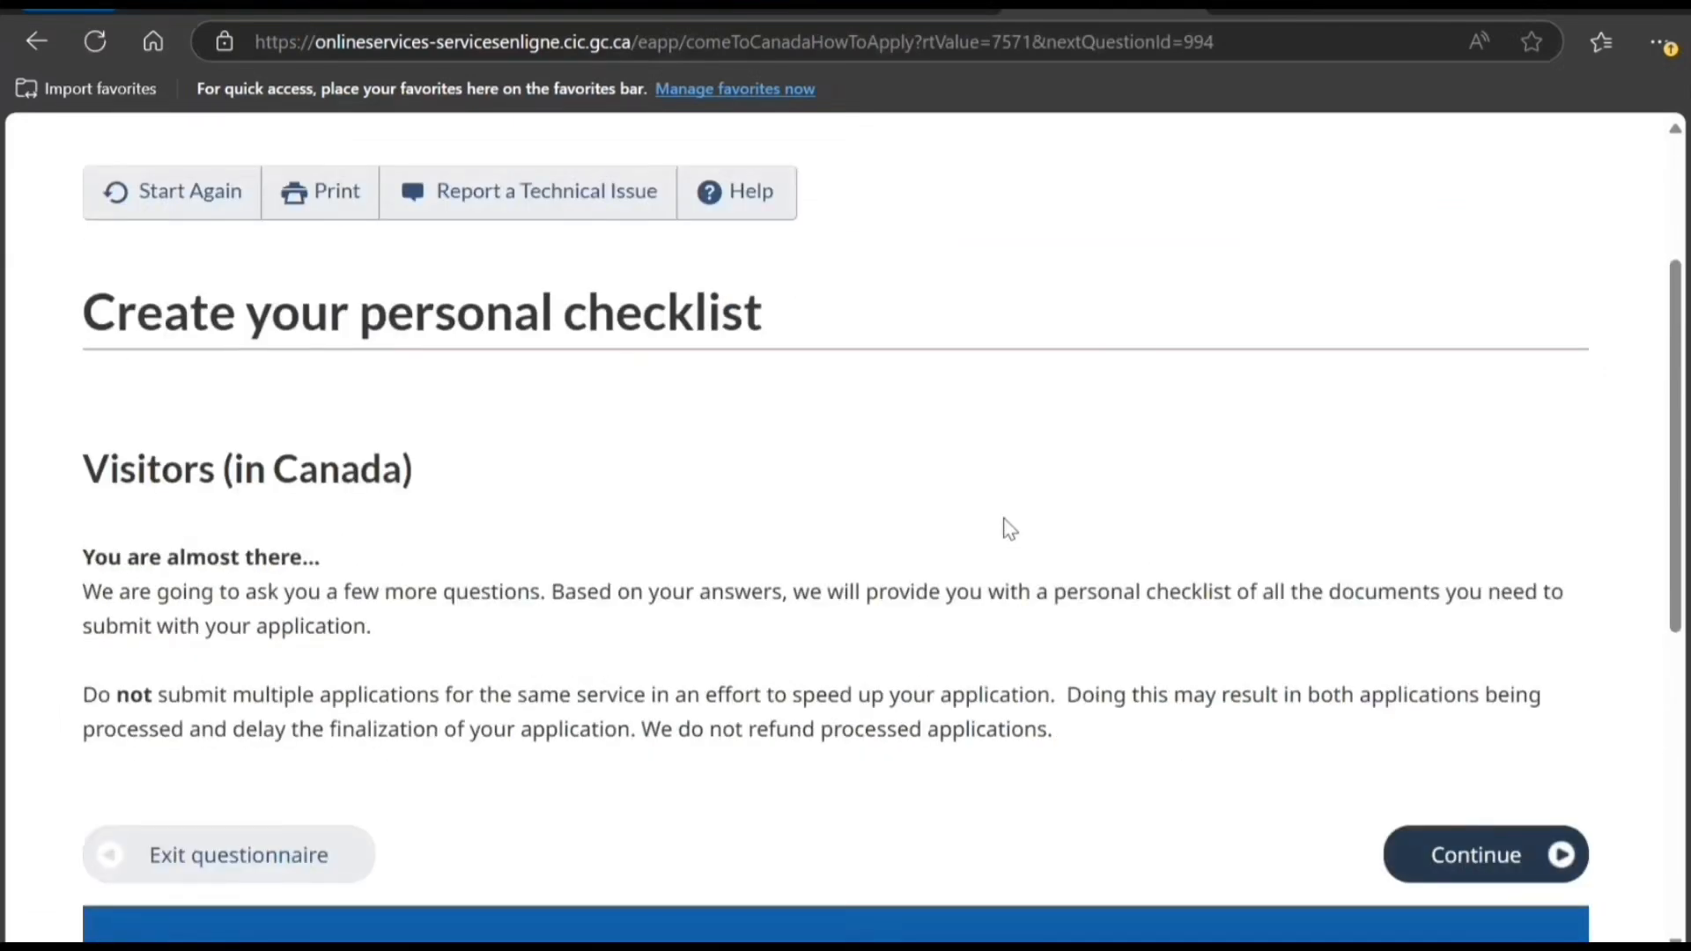
pyautogui.click(1460, 860)
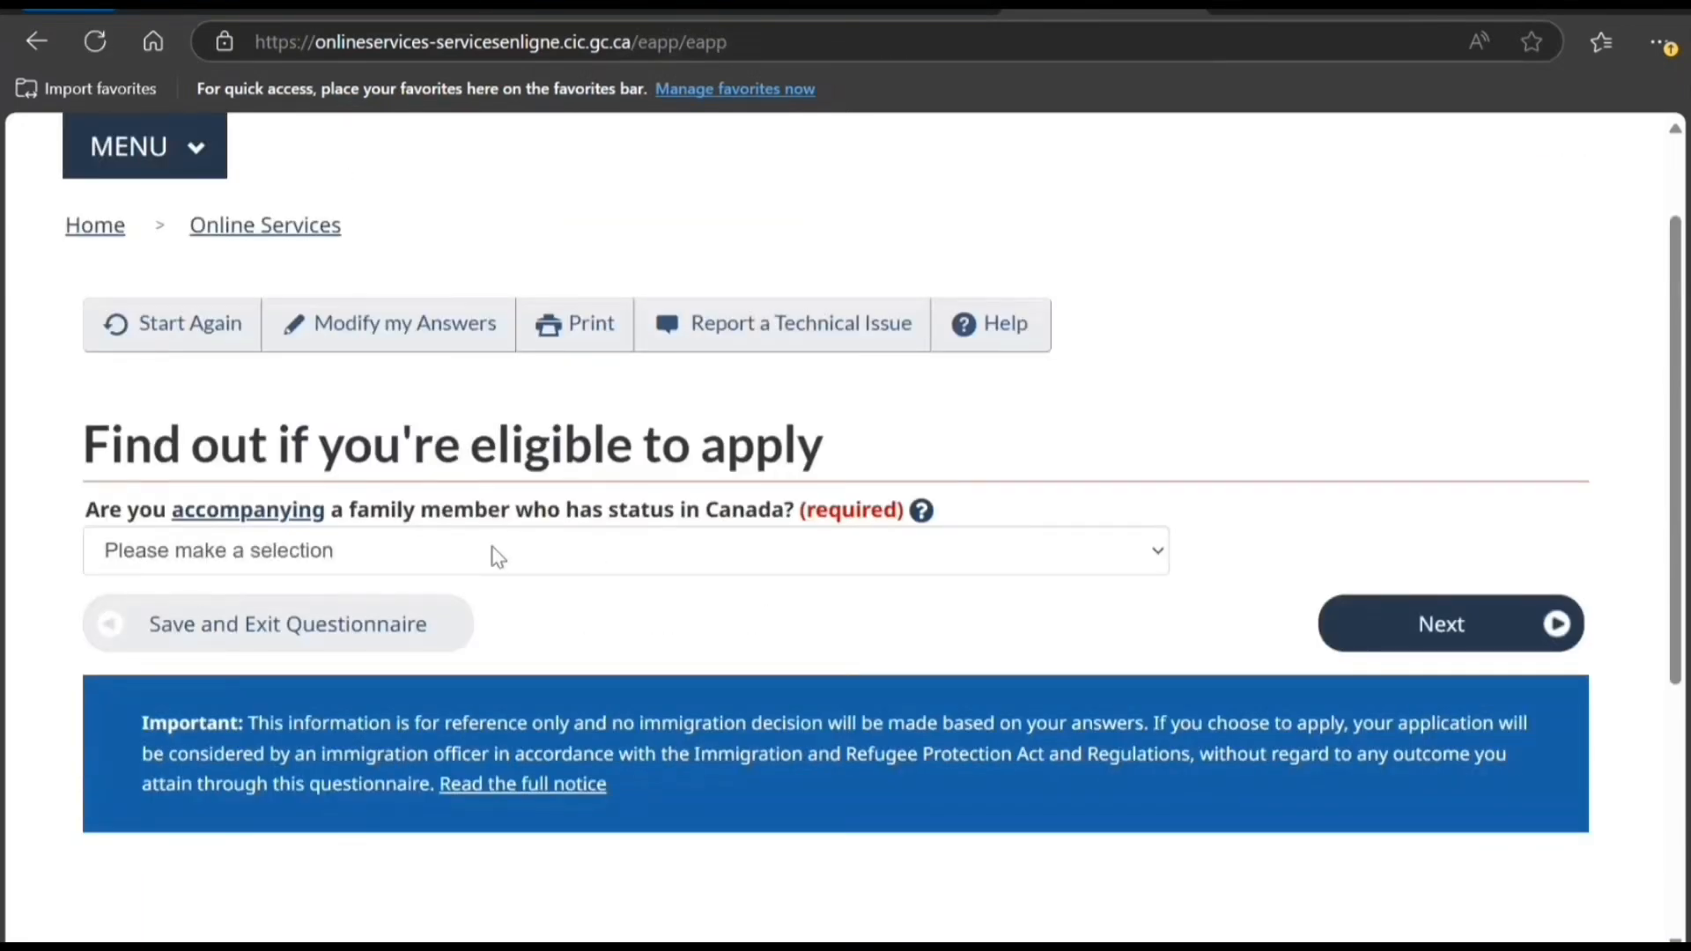
# Answer No to accompanying a family member who has status in Canada, and continue.
pyautogui.click(684, 559)
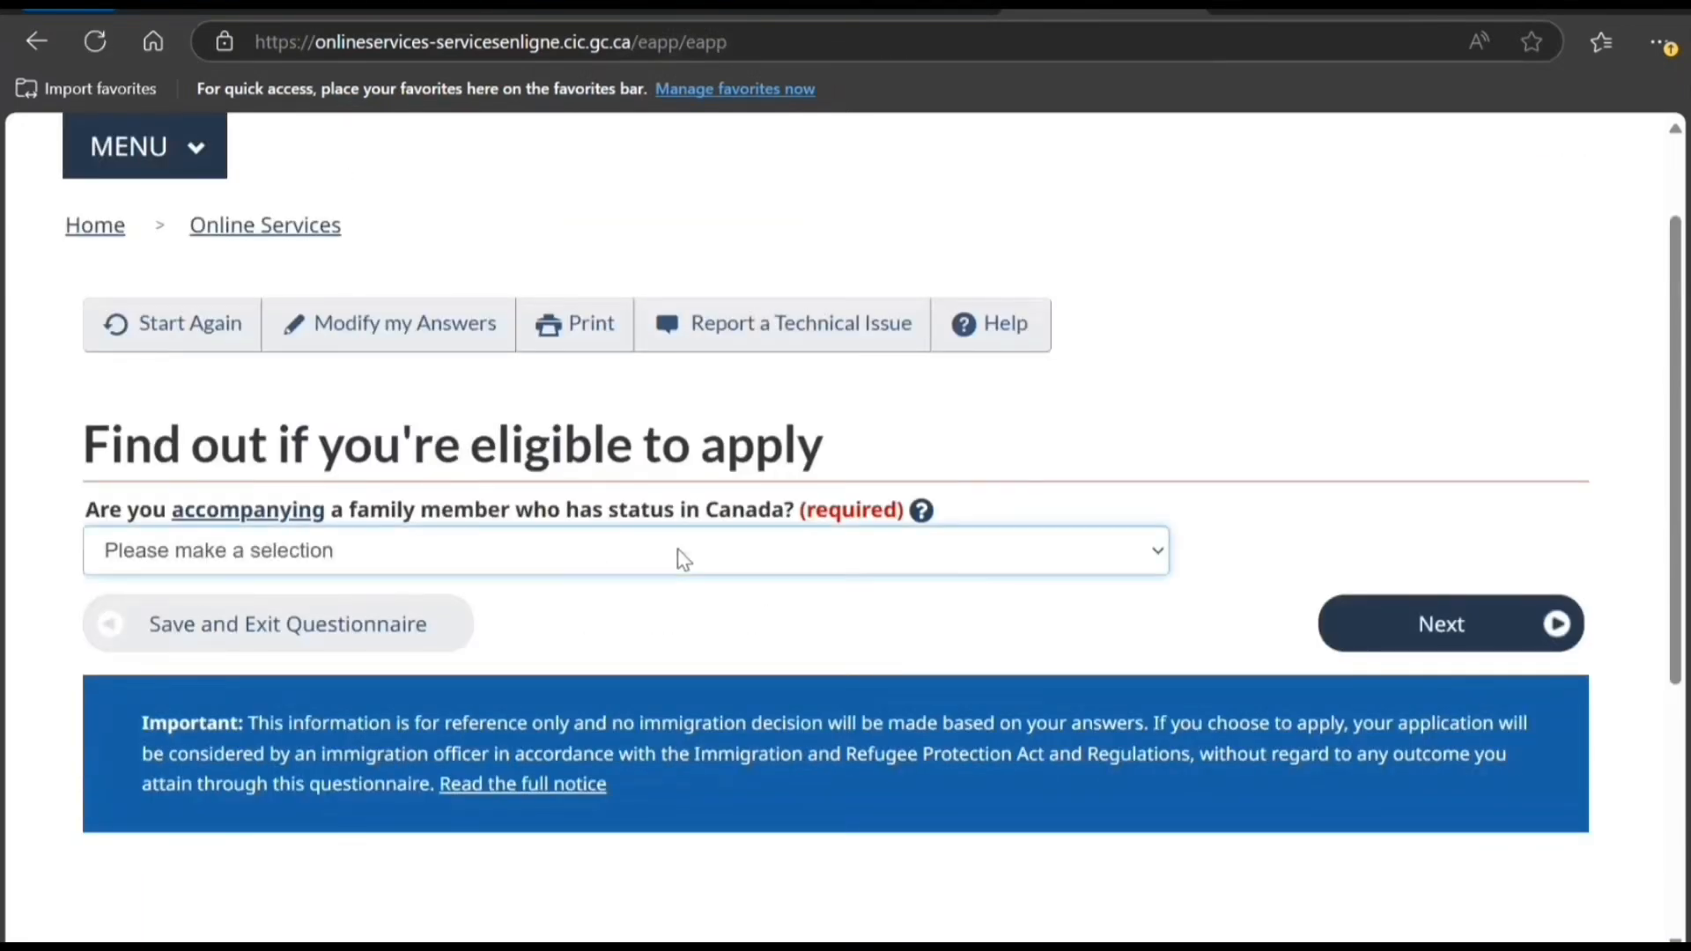
pyautogui.click(577, 671)
pyautogui.click(1371, 642)
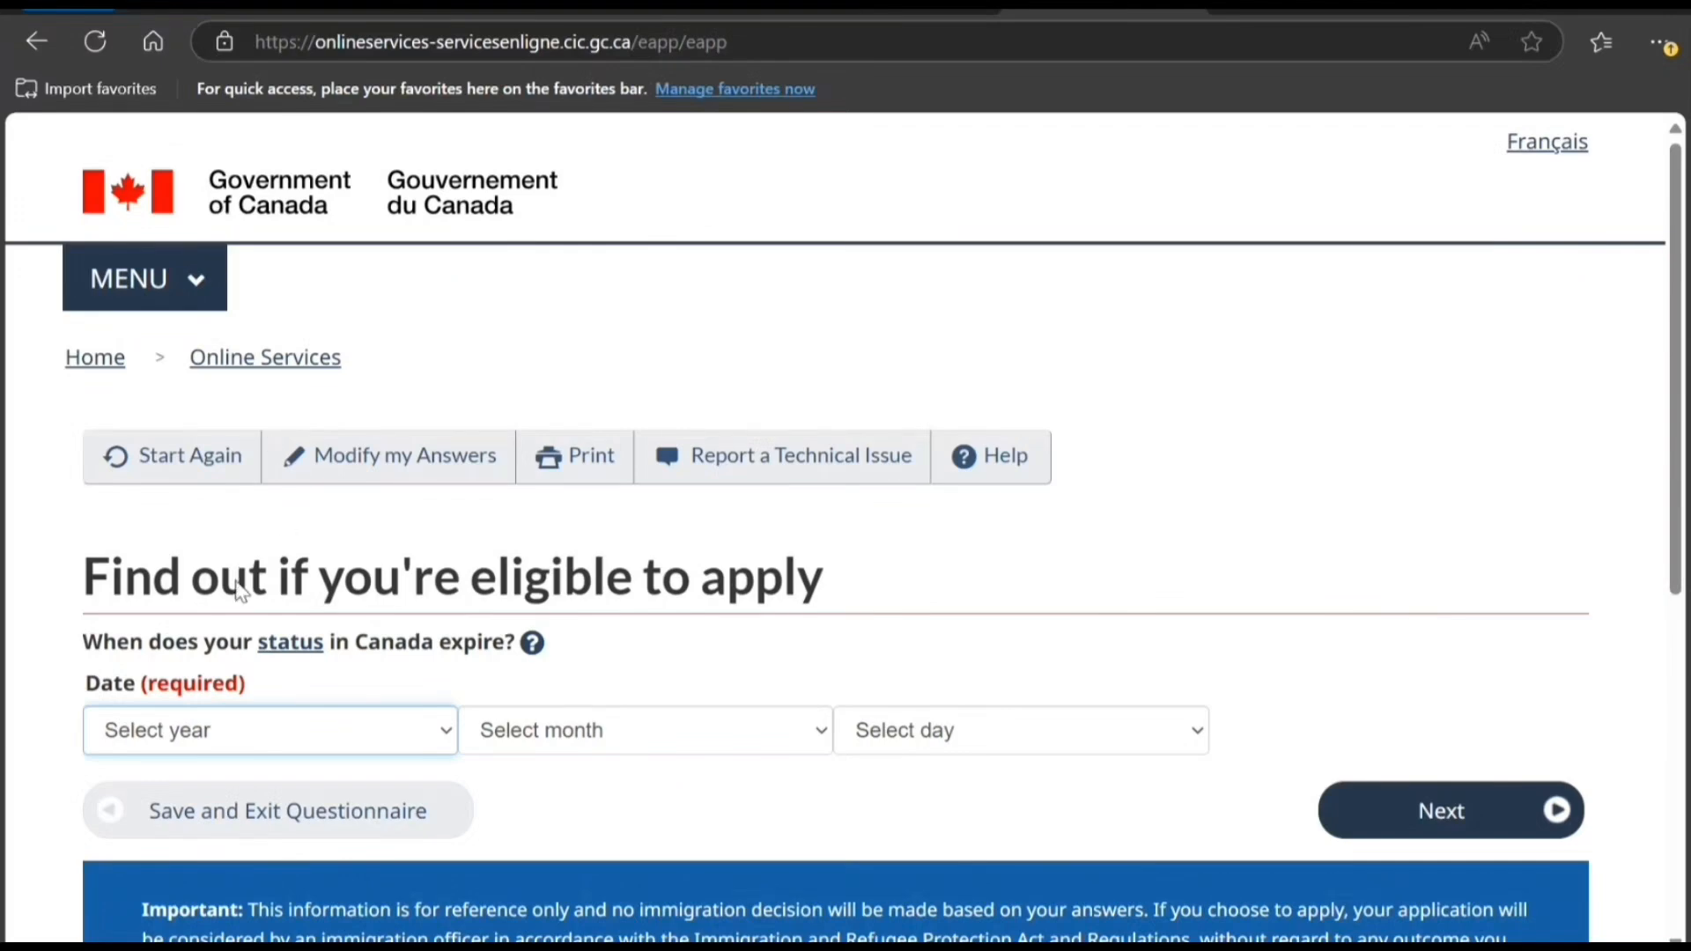
# Set the expiry date of the status in Canada to April 15, 2025, and continue.
pyautogui.press('Down')
pyautogui.press('Tab')
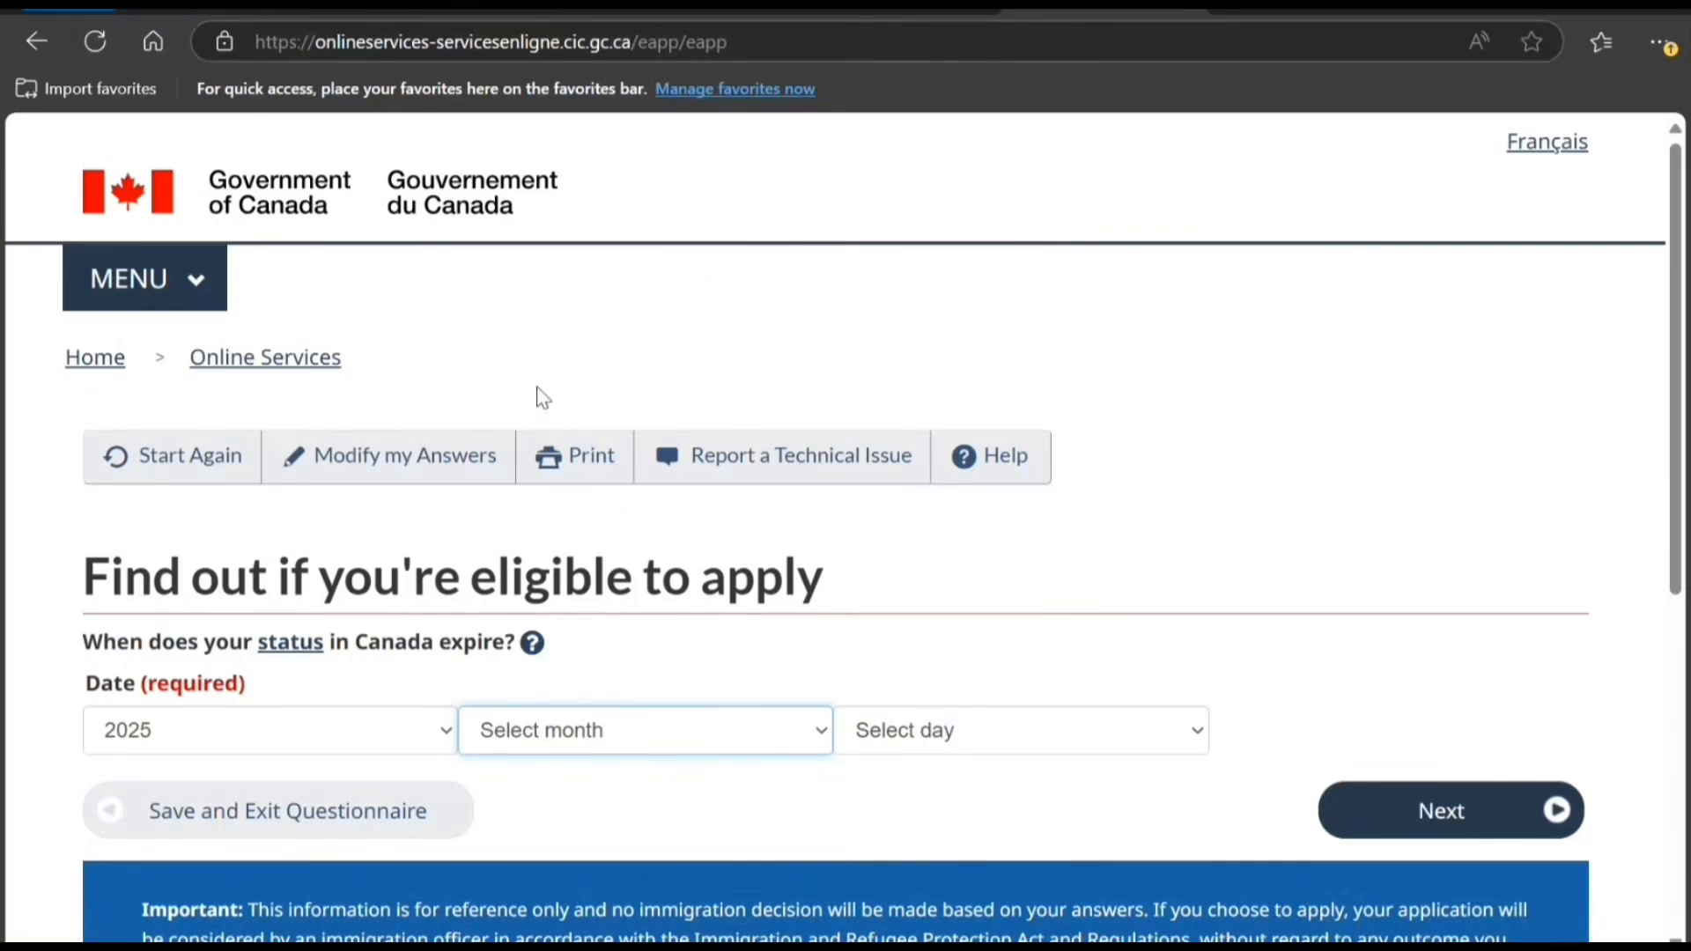
pyautogui.press('a')
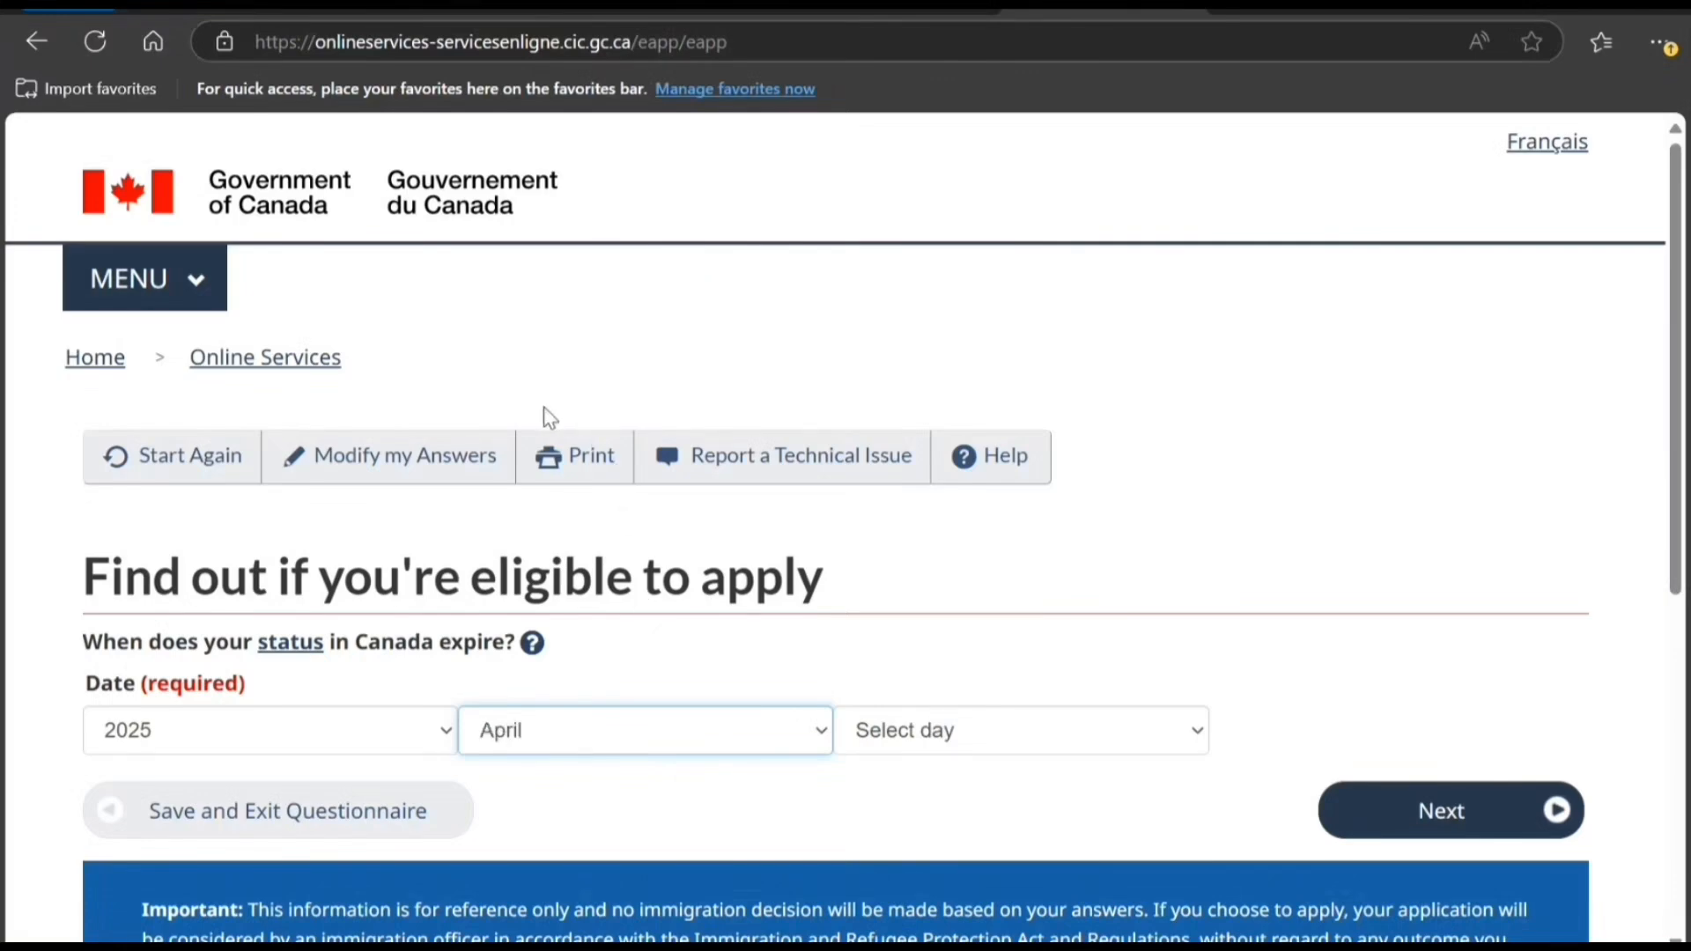
pyautogui.press('Tab')
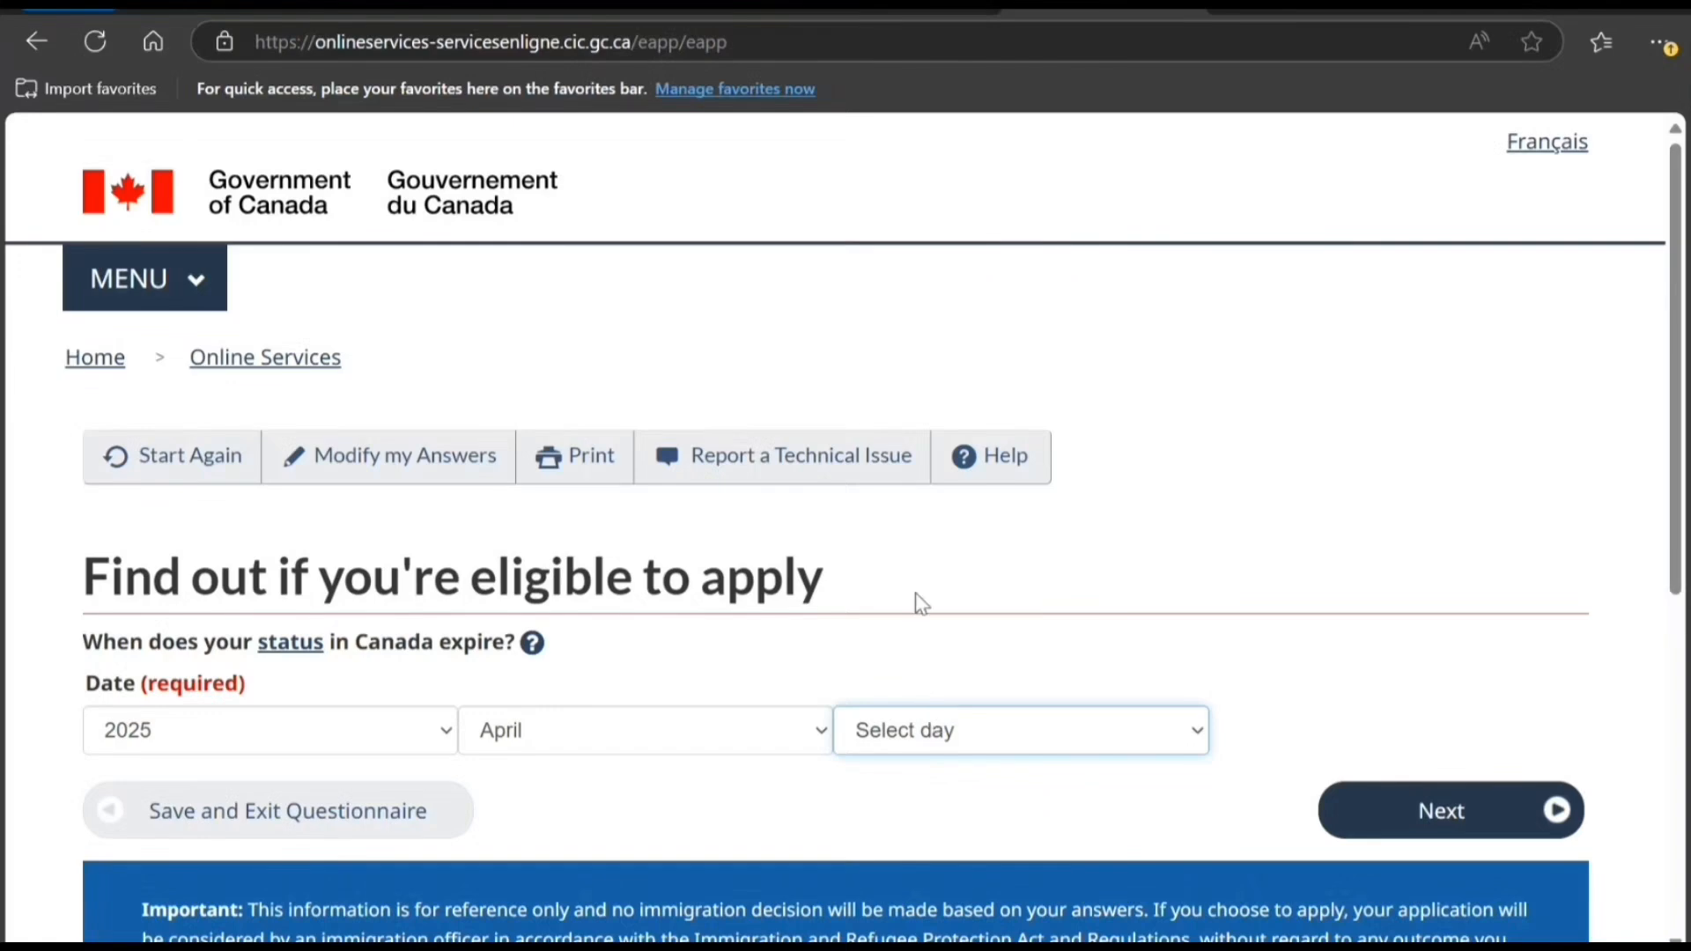
pyautogui.press('1')
pyautogui.press('5')
pyautogui.click(1358, 808)
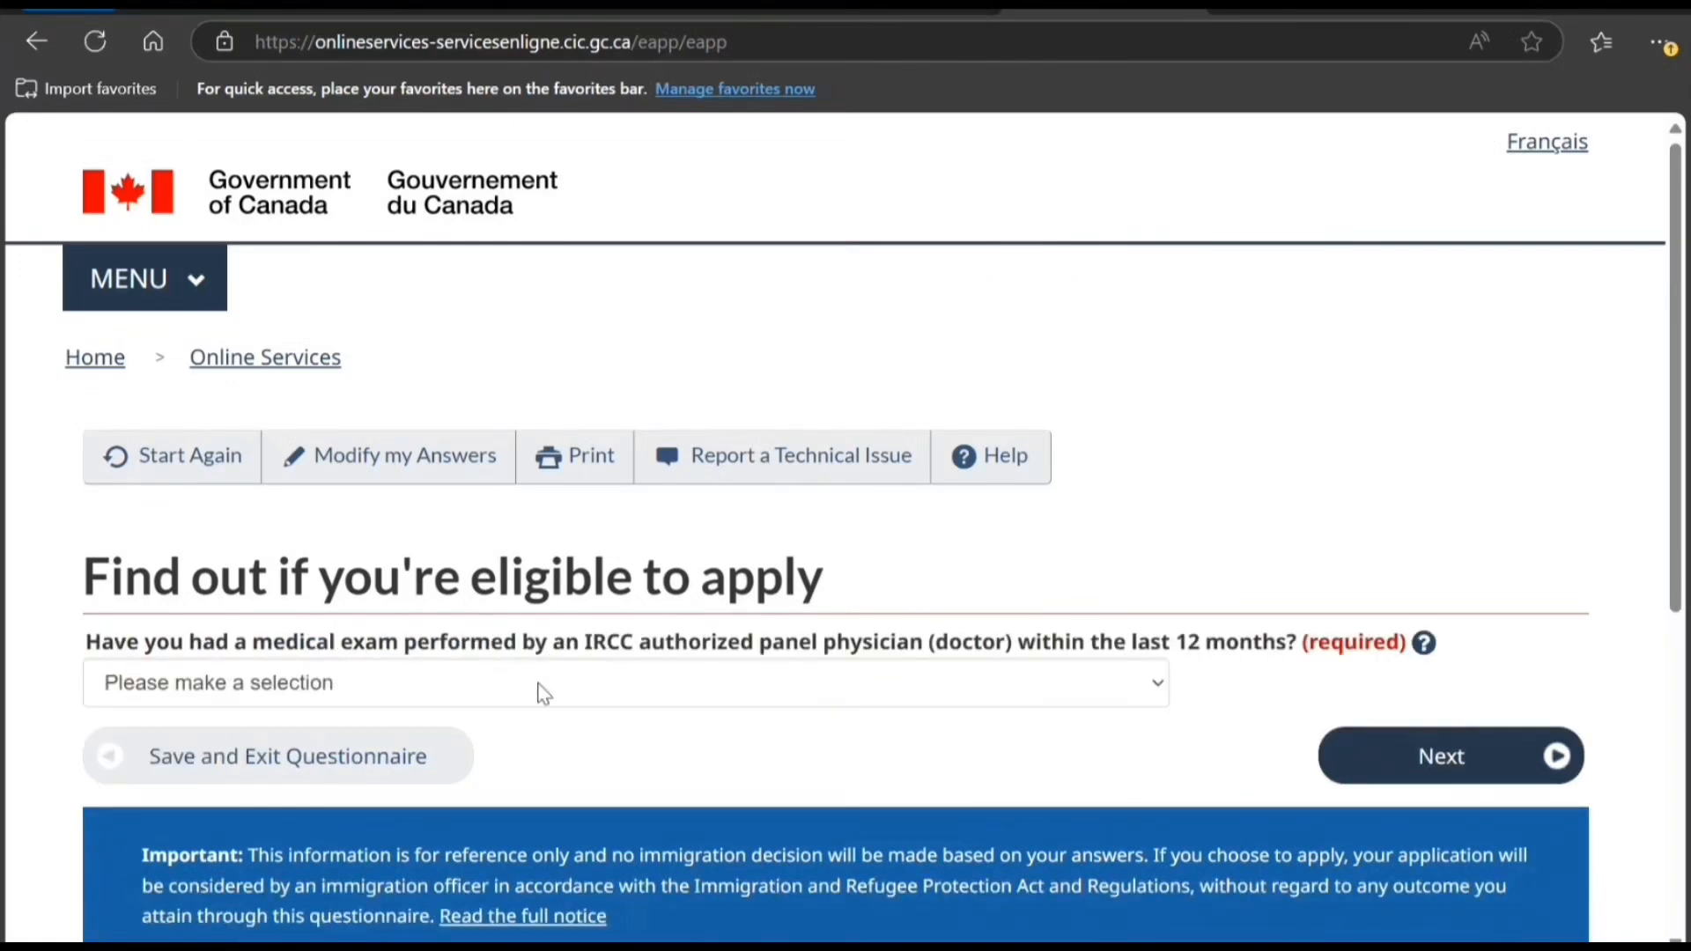
# Answer No to the medical exam within the last 12 months and No to working in the listed jobs, continuing after each.
pyautogui.click(592, 693)
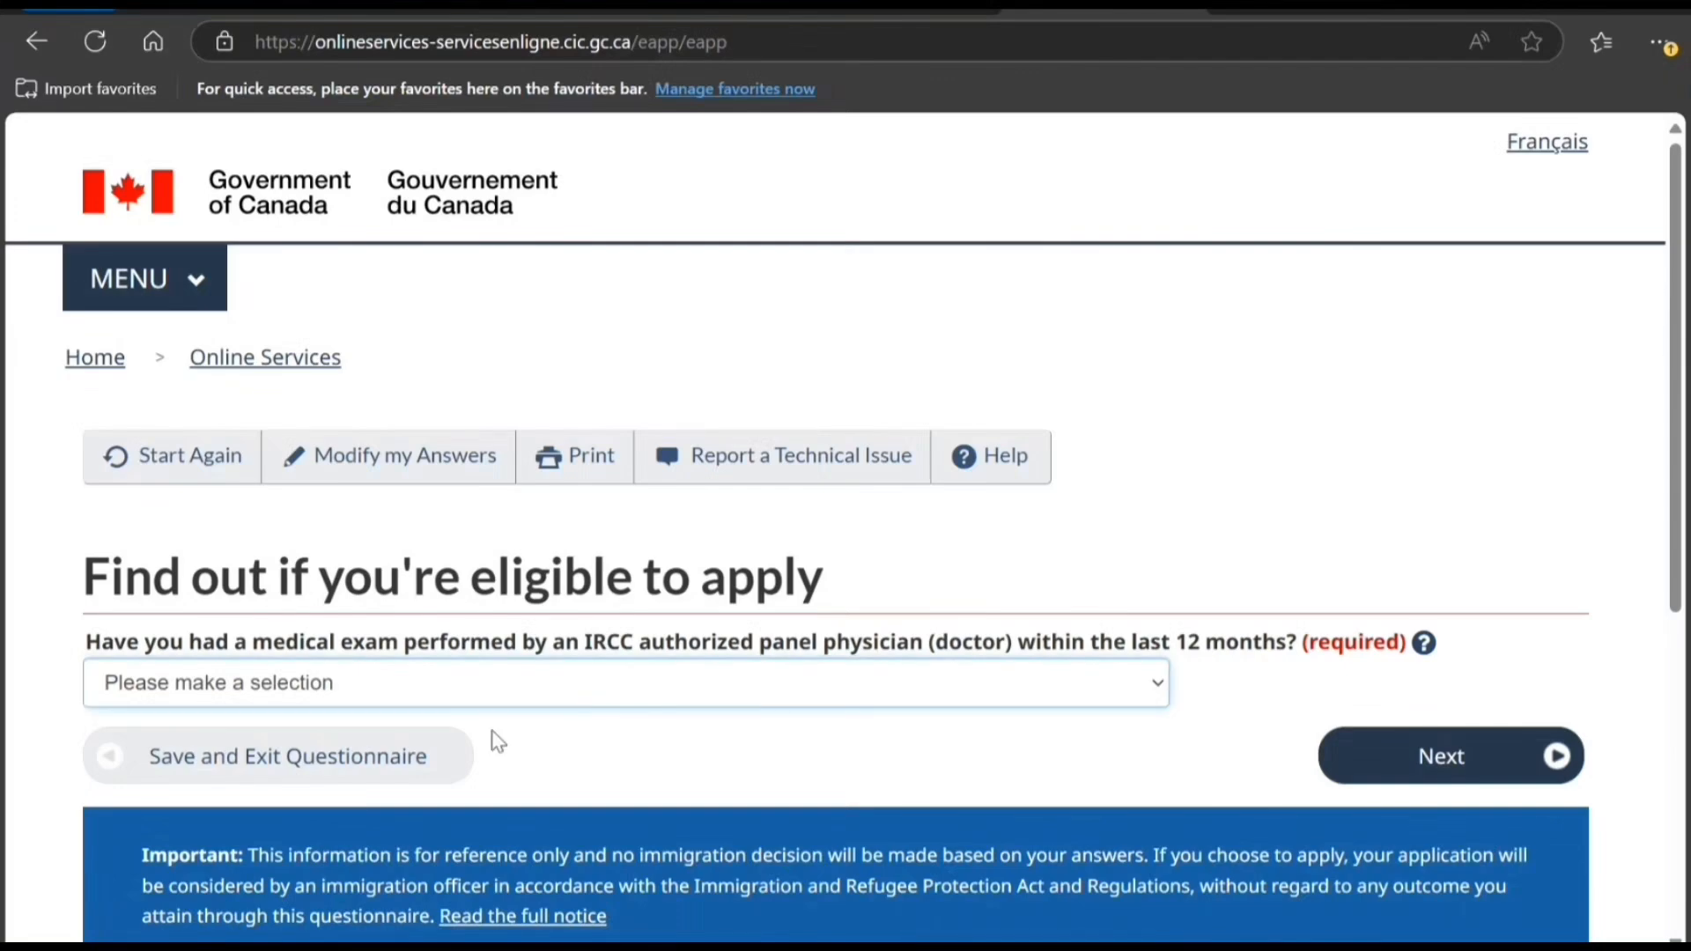
pyautogui.click(483, 761)
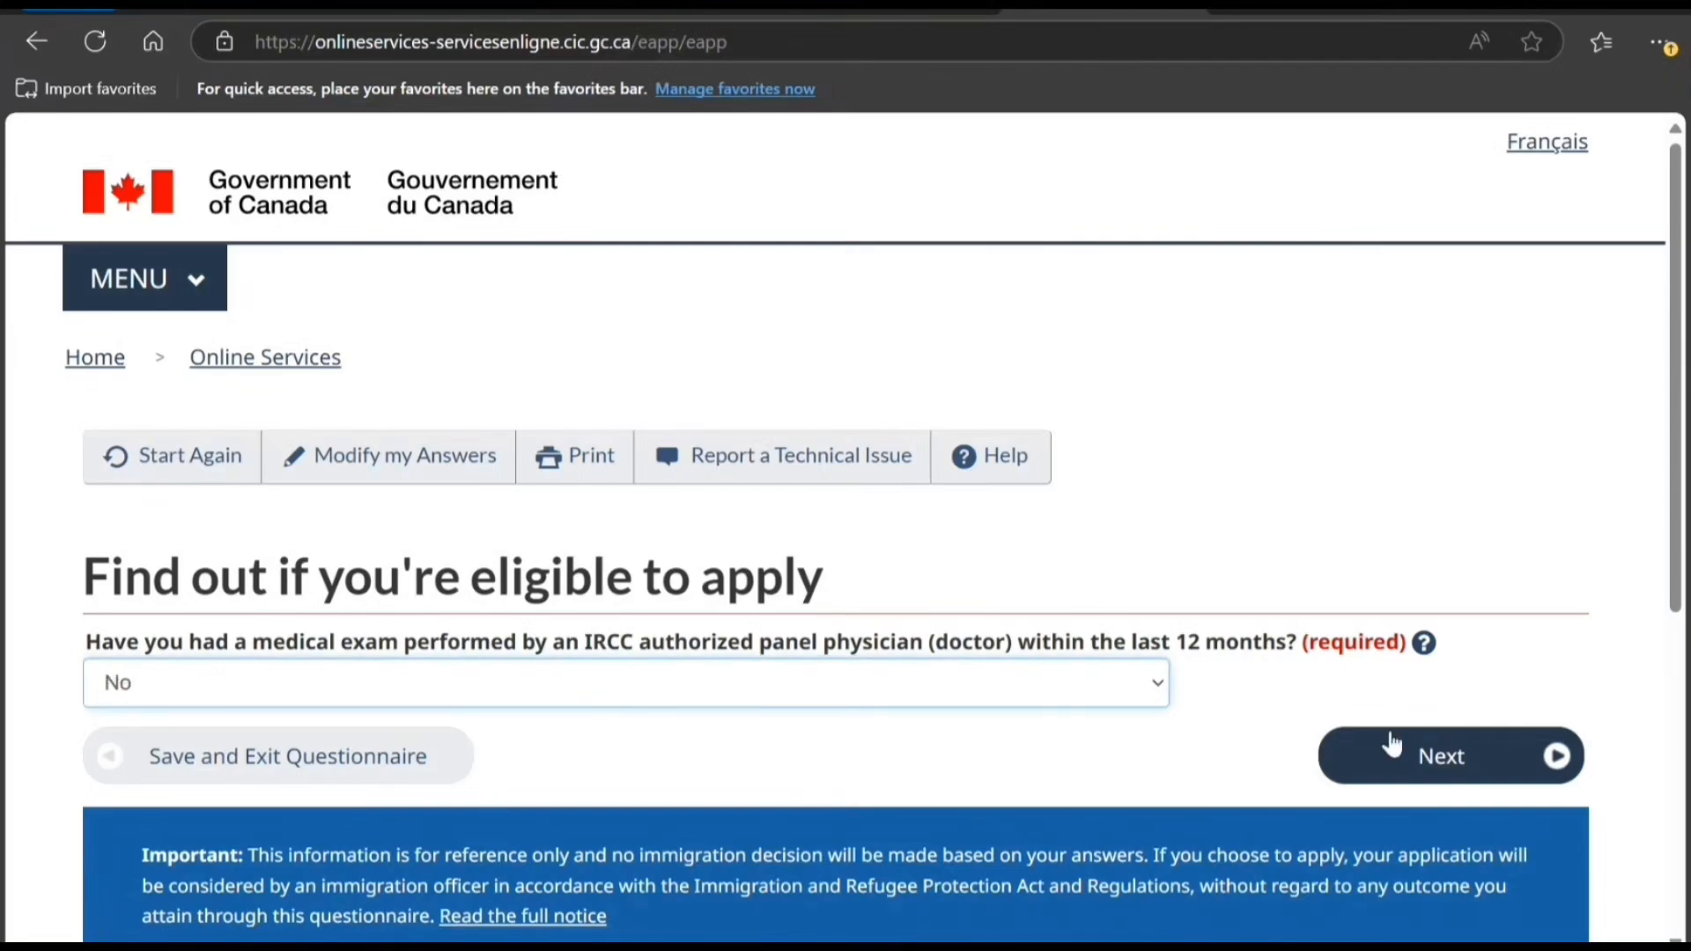
pyautogui.click(1412, 754)
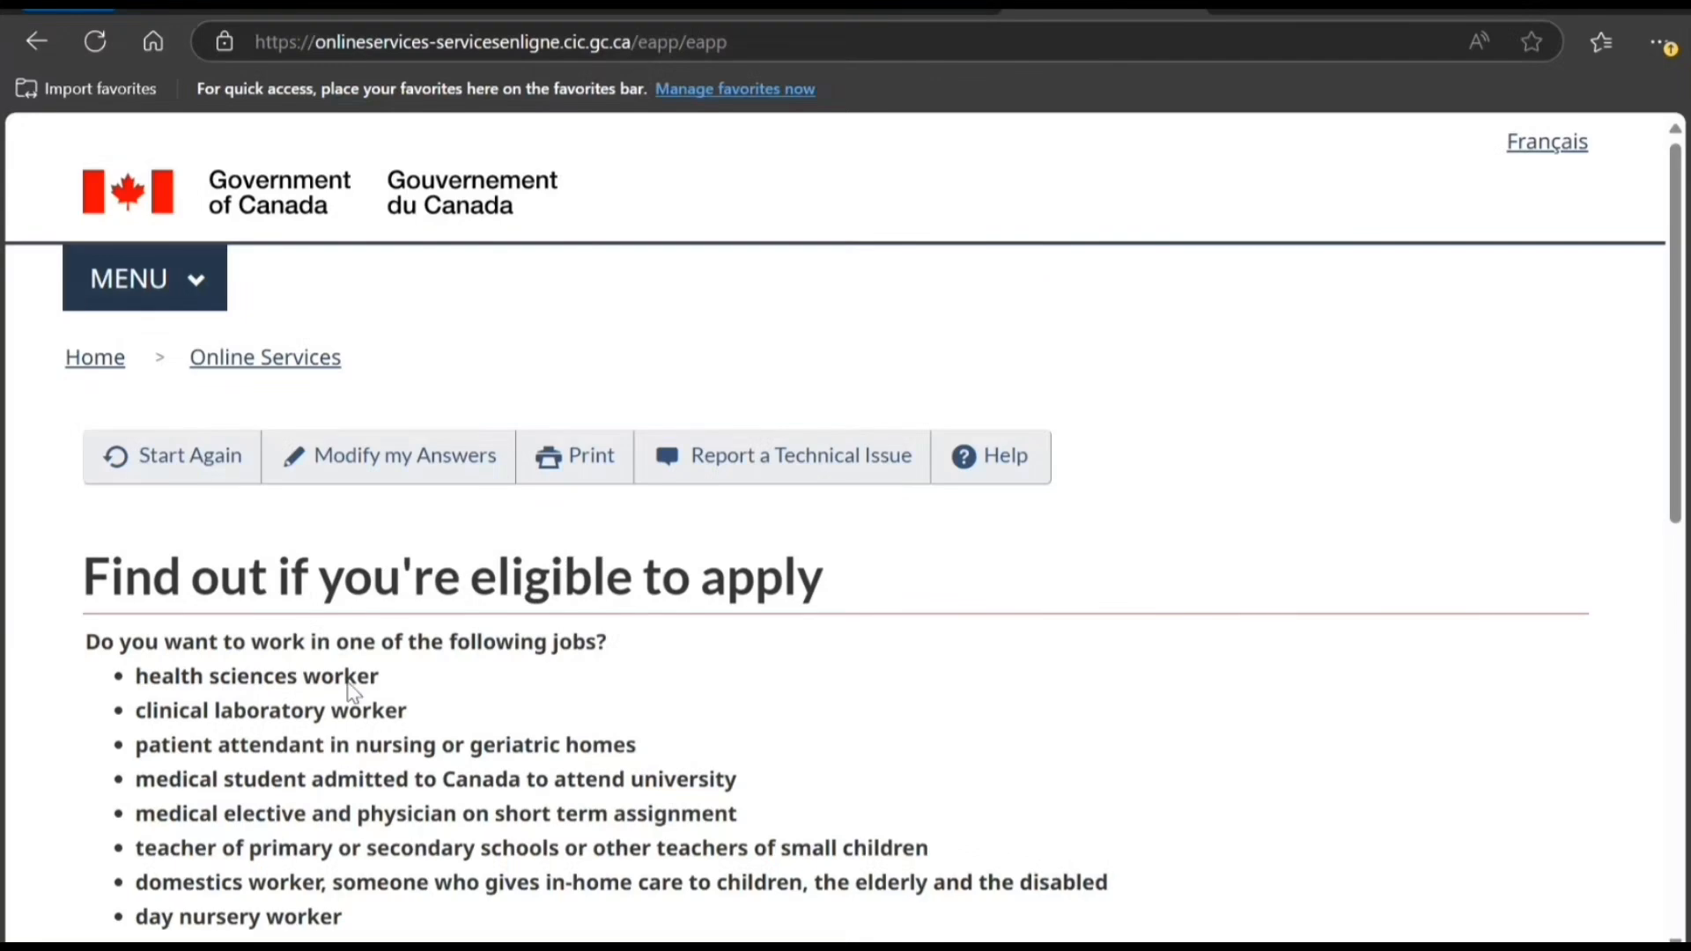
pyautogui.scroll(-3, 347, 687)
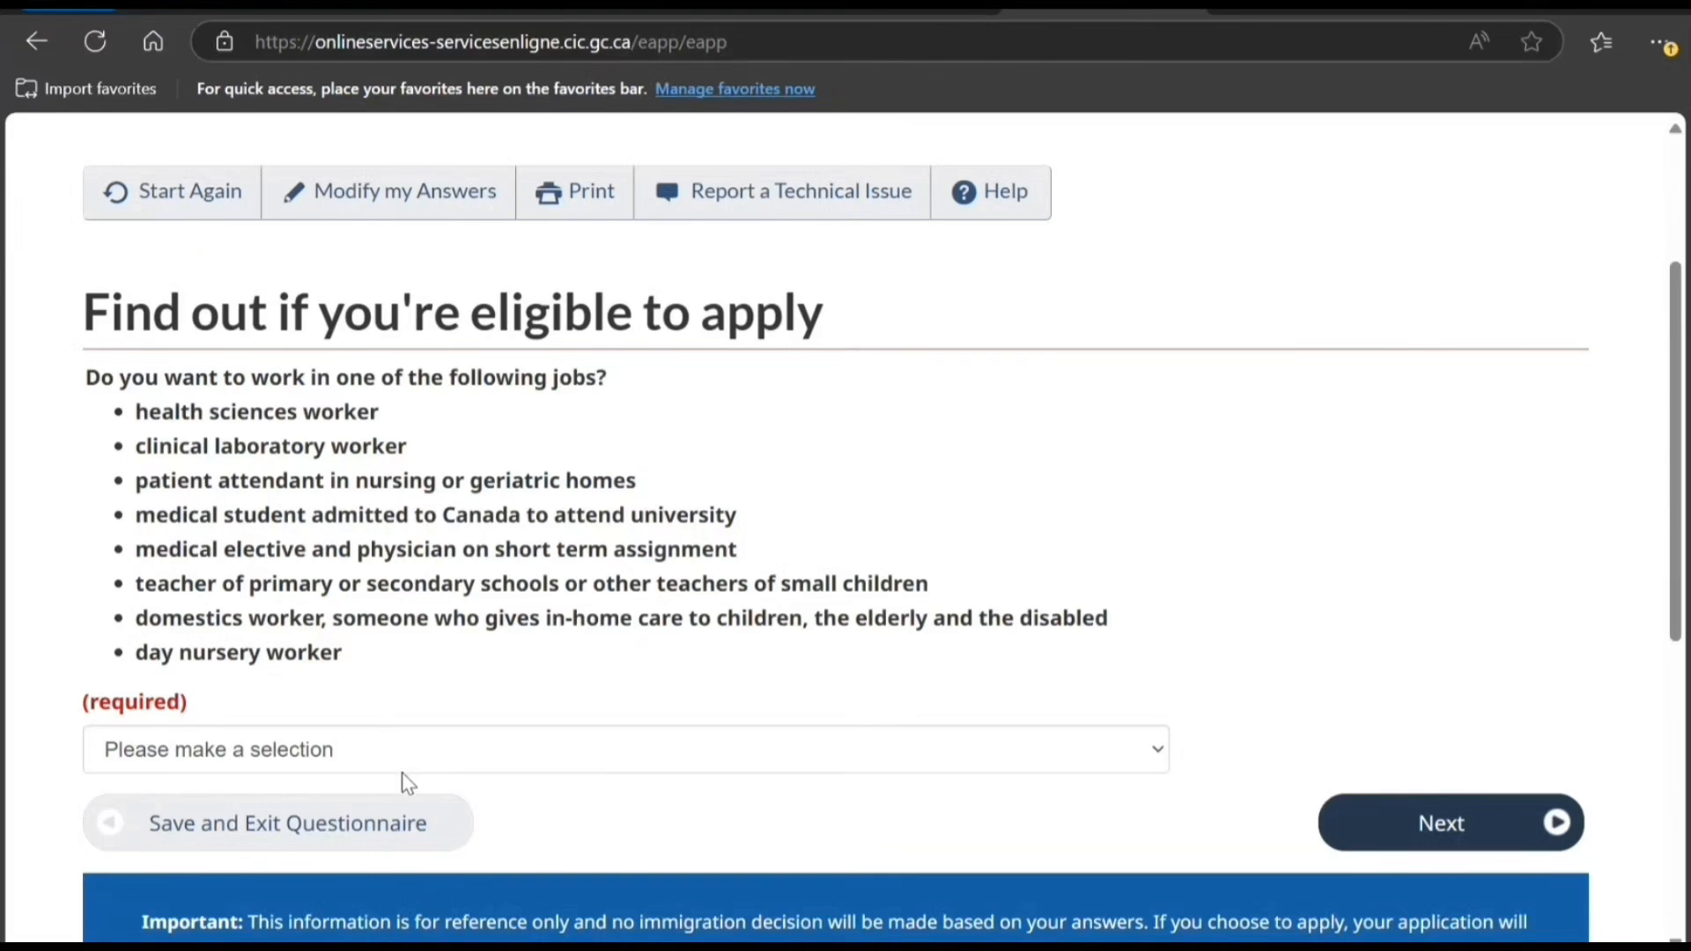
pyautogui.click(356, 890)
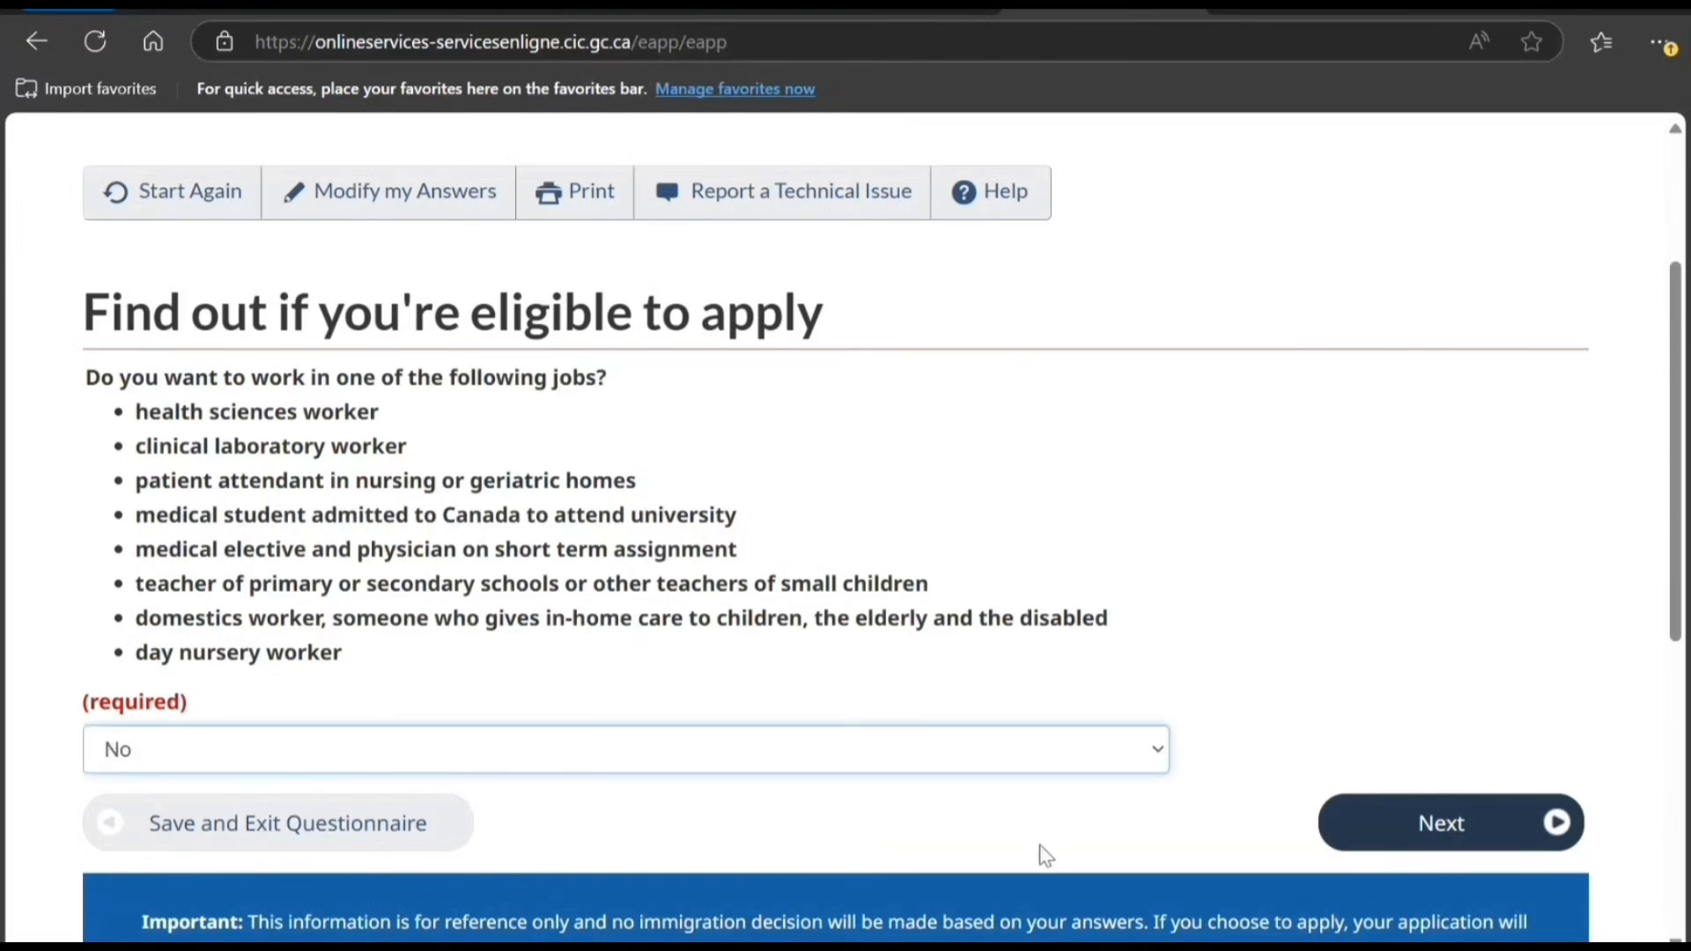
pyautogui.click(1409, 832)
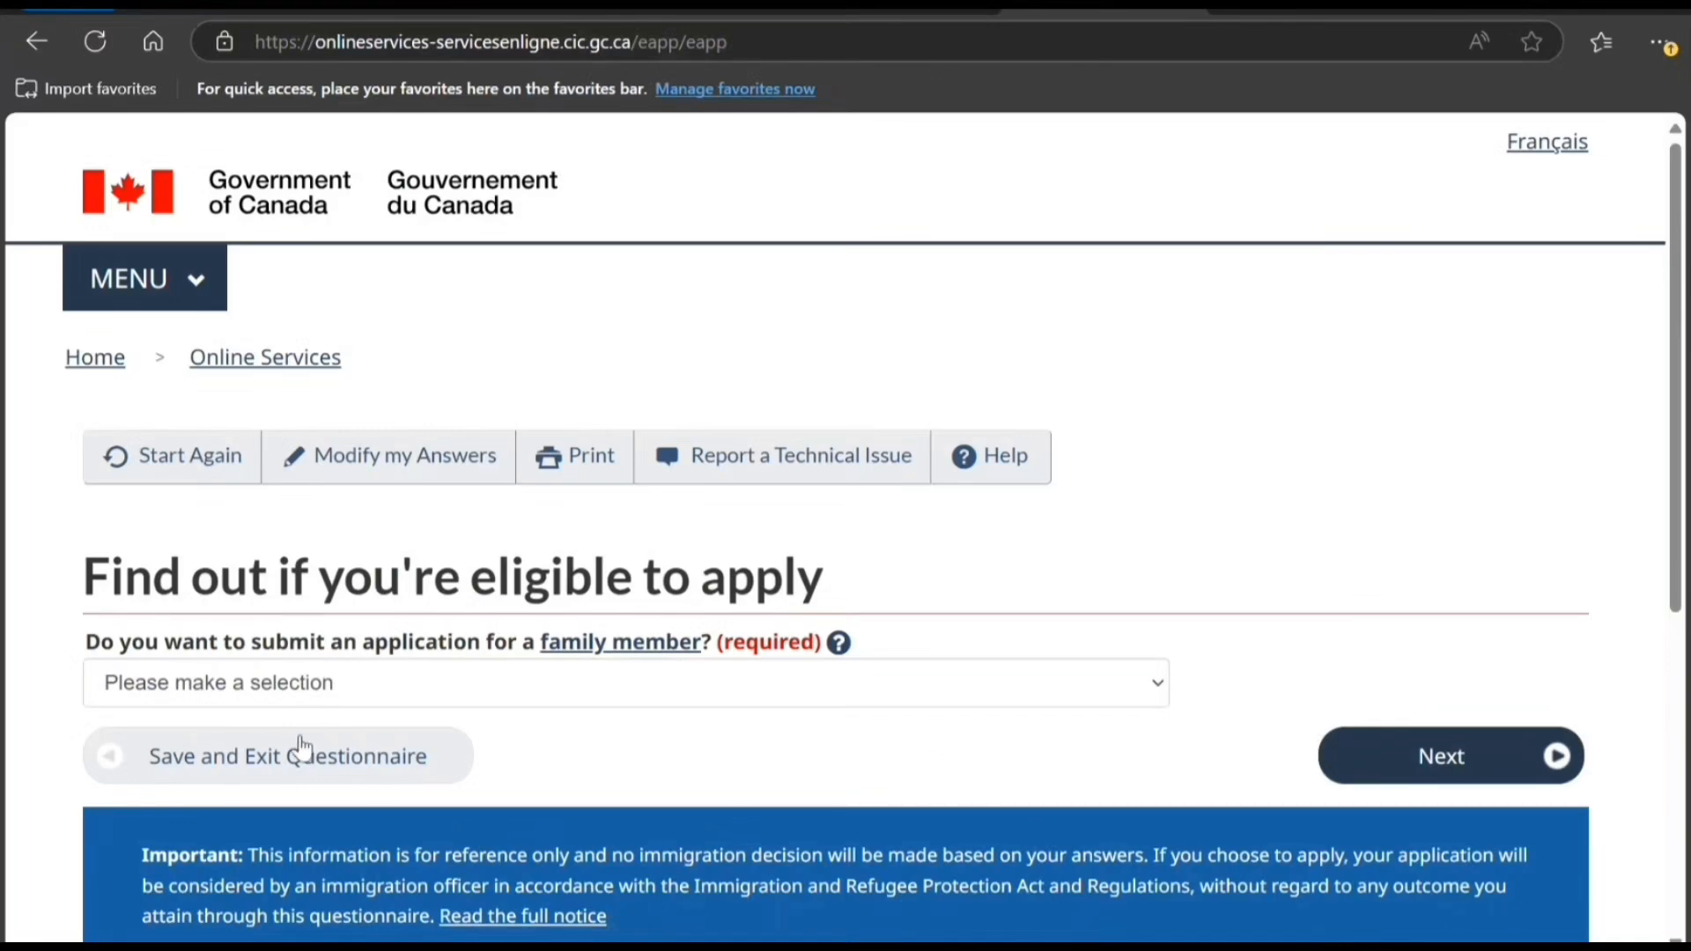
# Answer No to submitting an application for a family member and No to giving someone access to the application, continuing after each.
pyautogui.click(428, 692)
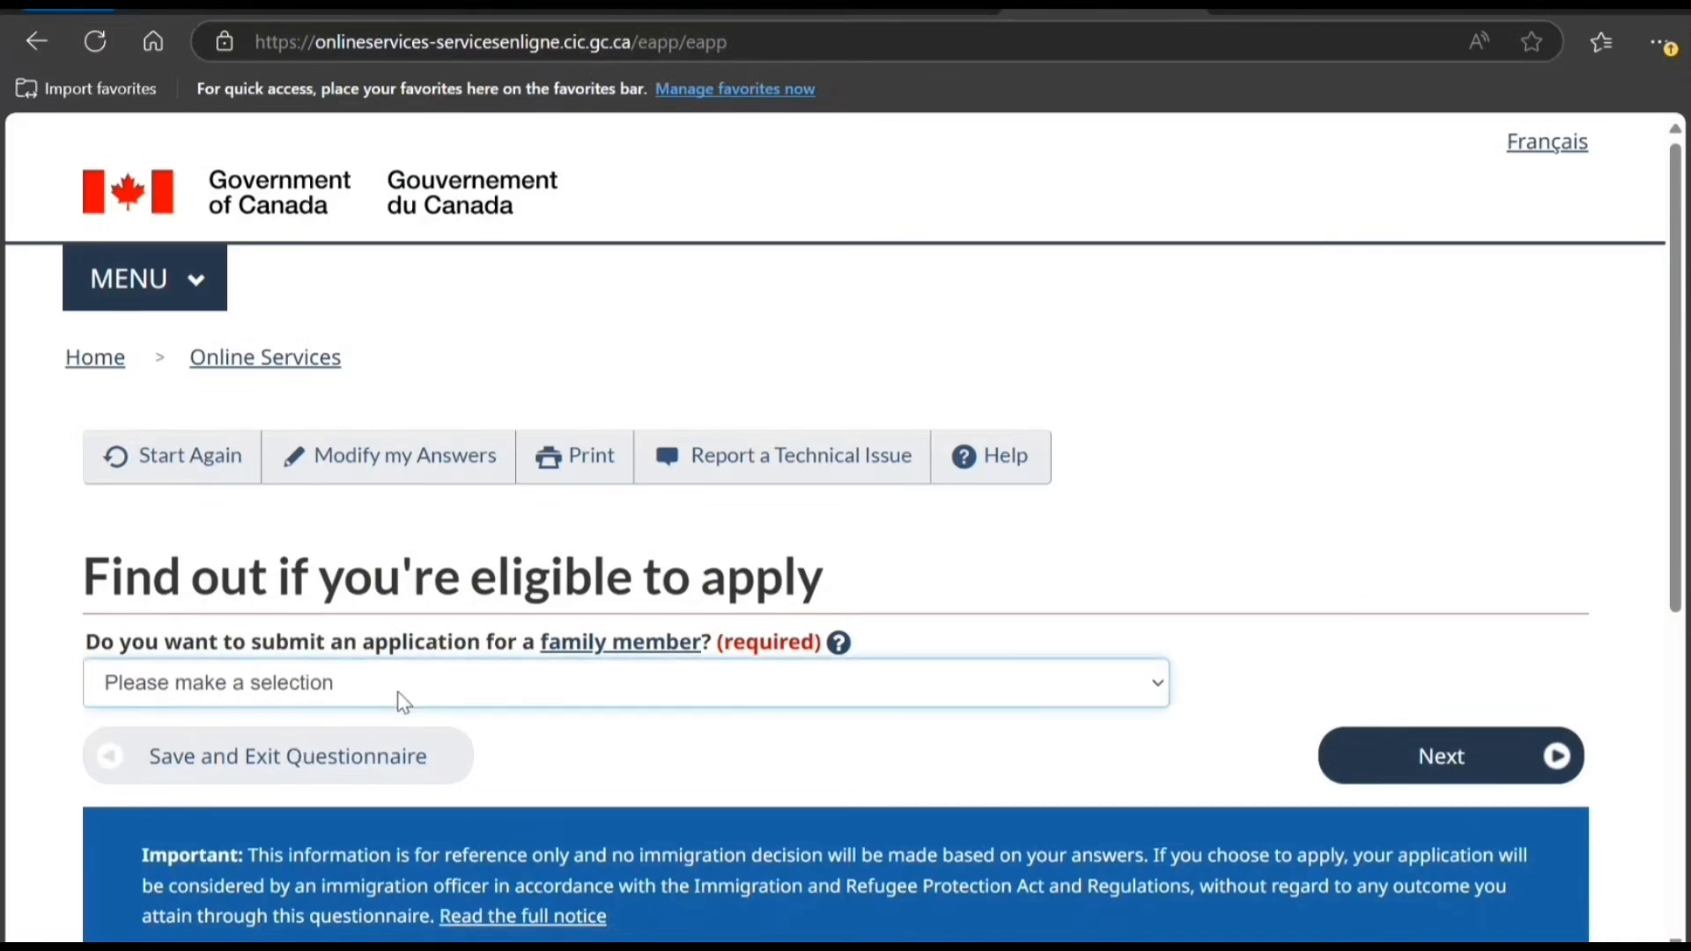
pyautogui.click(361, 792)
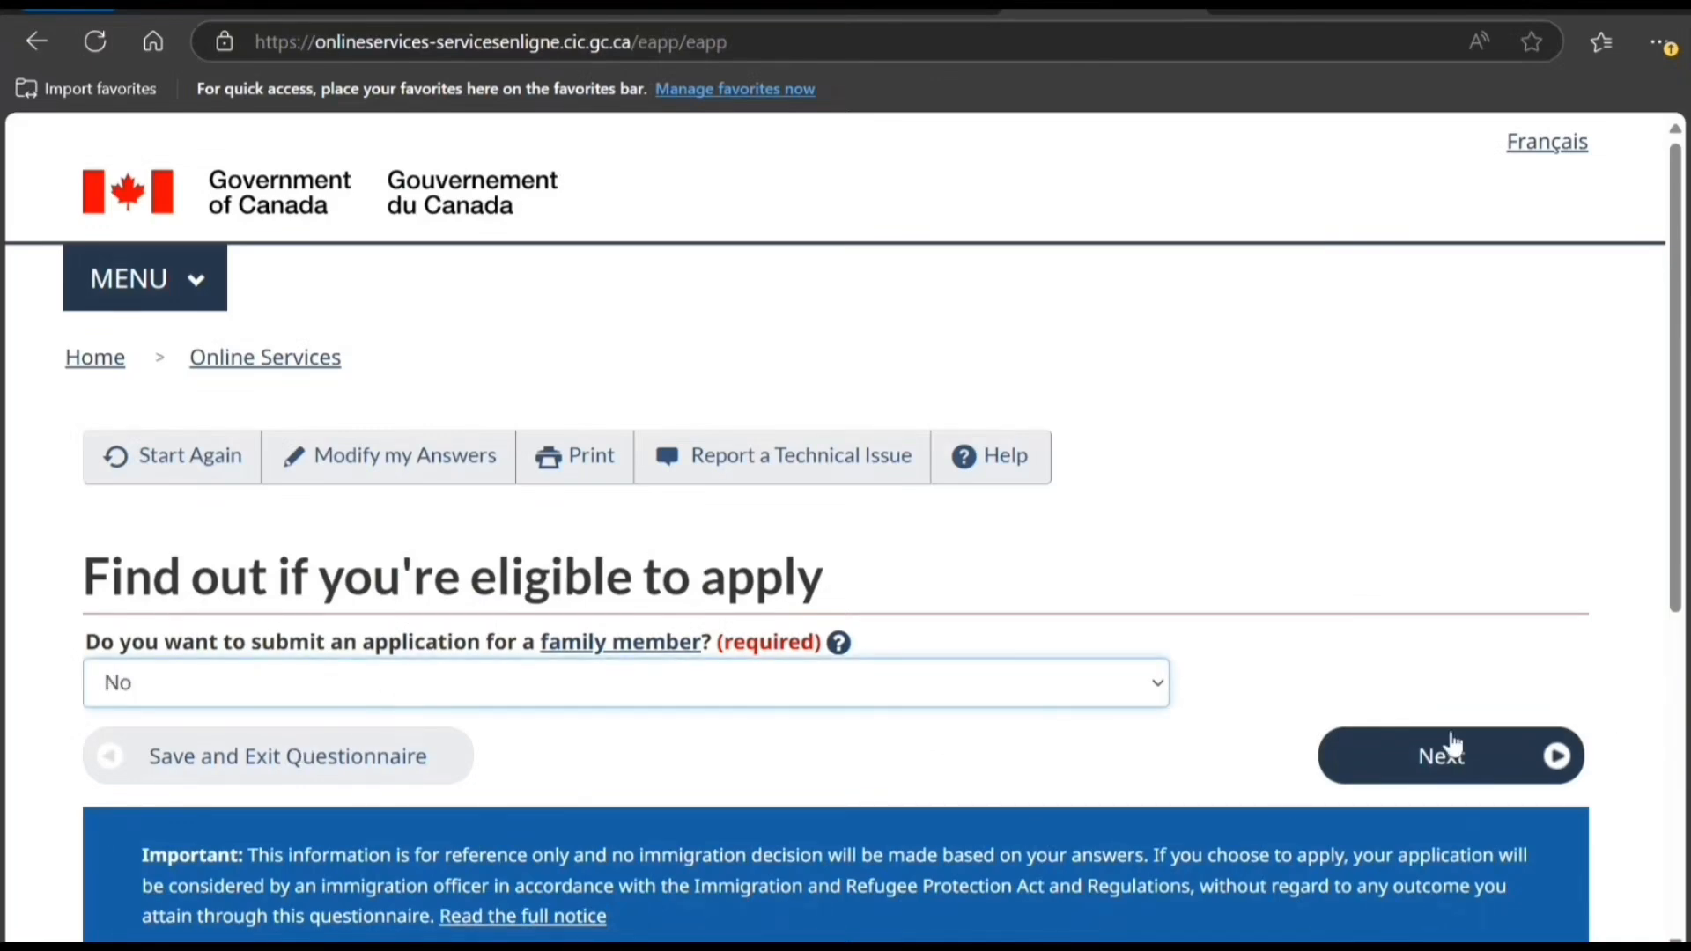
pyautogui.click(1373, 760)
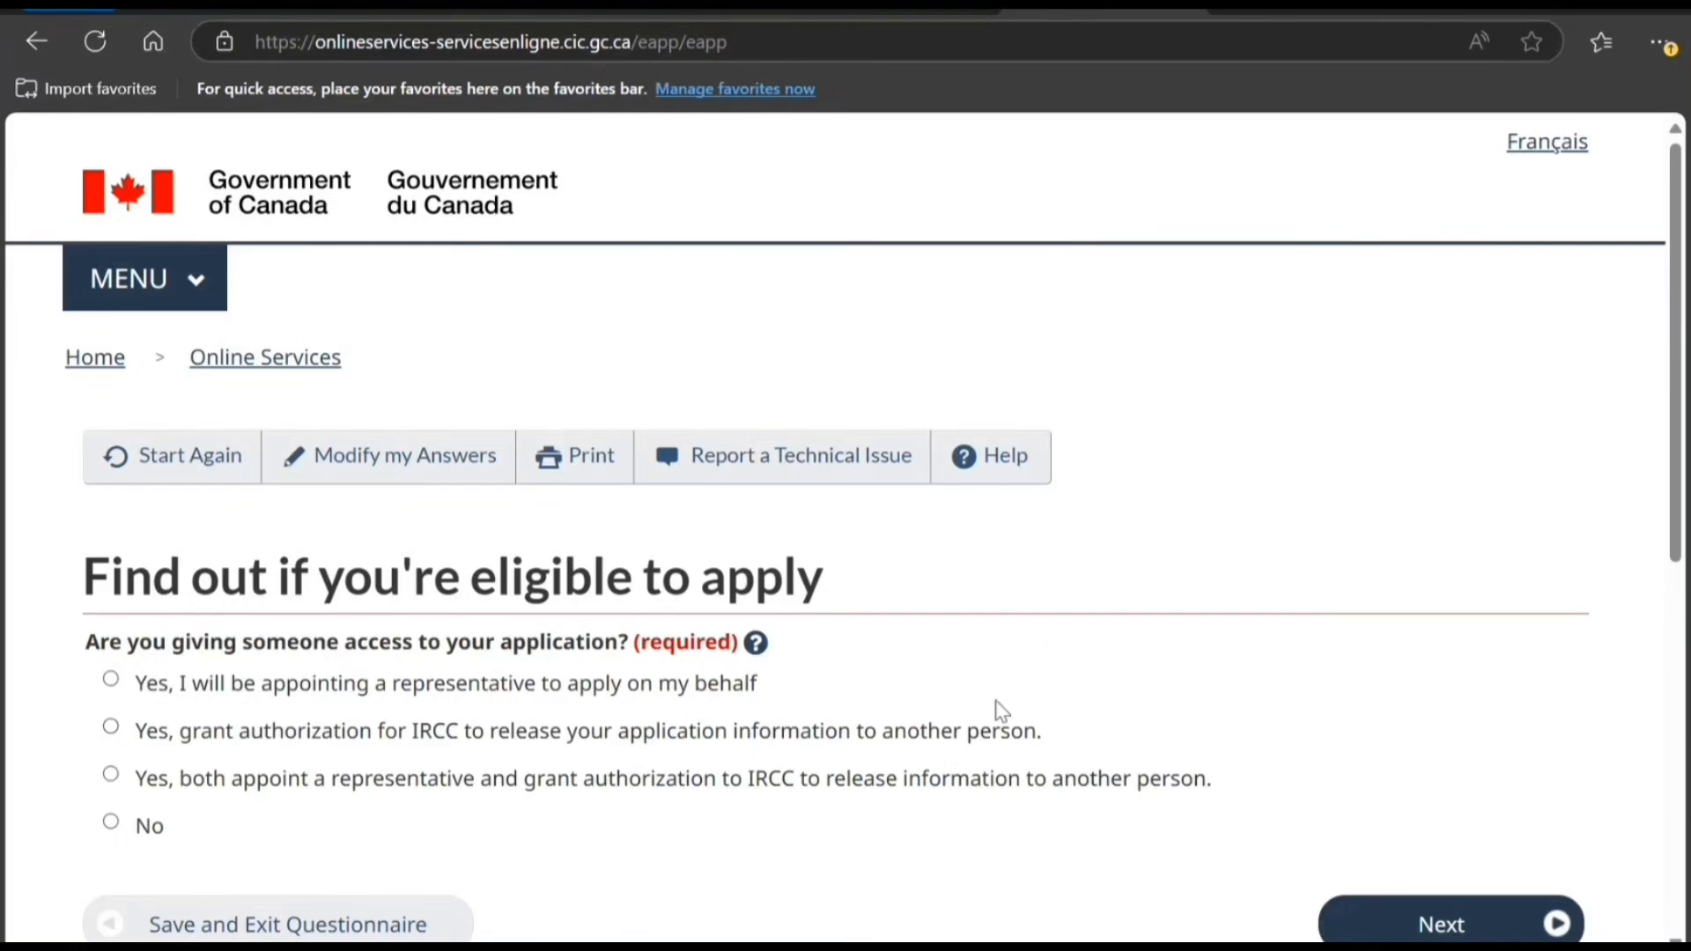
pyautogui.click(146, 832)
pyautogui.click(1431, 923)
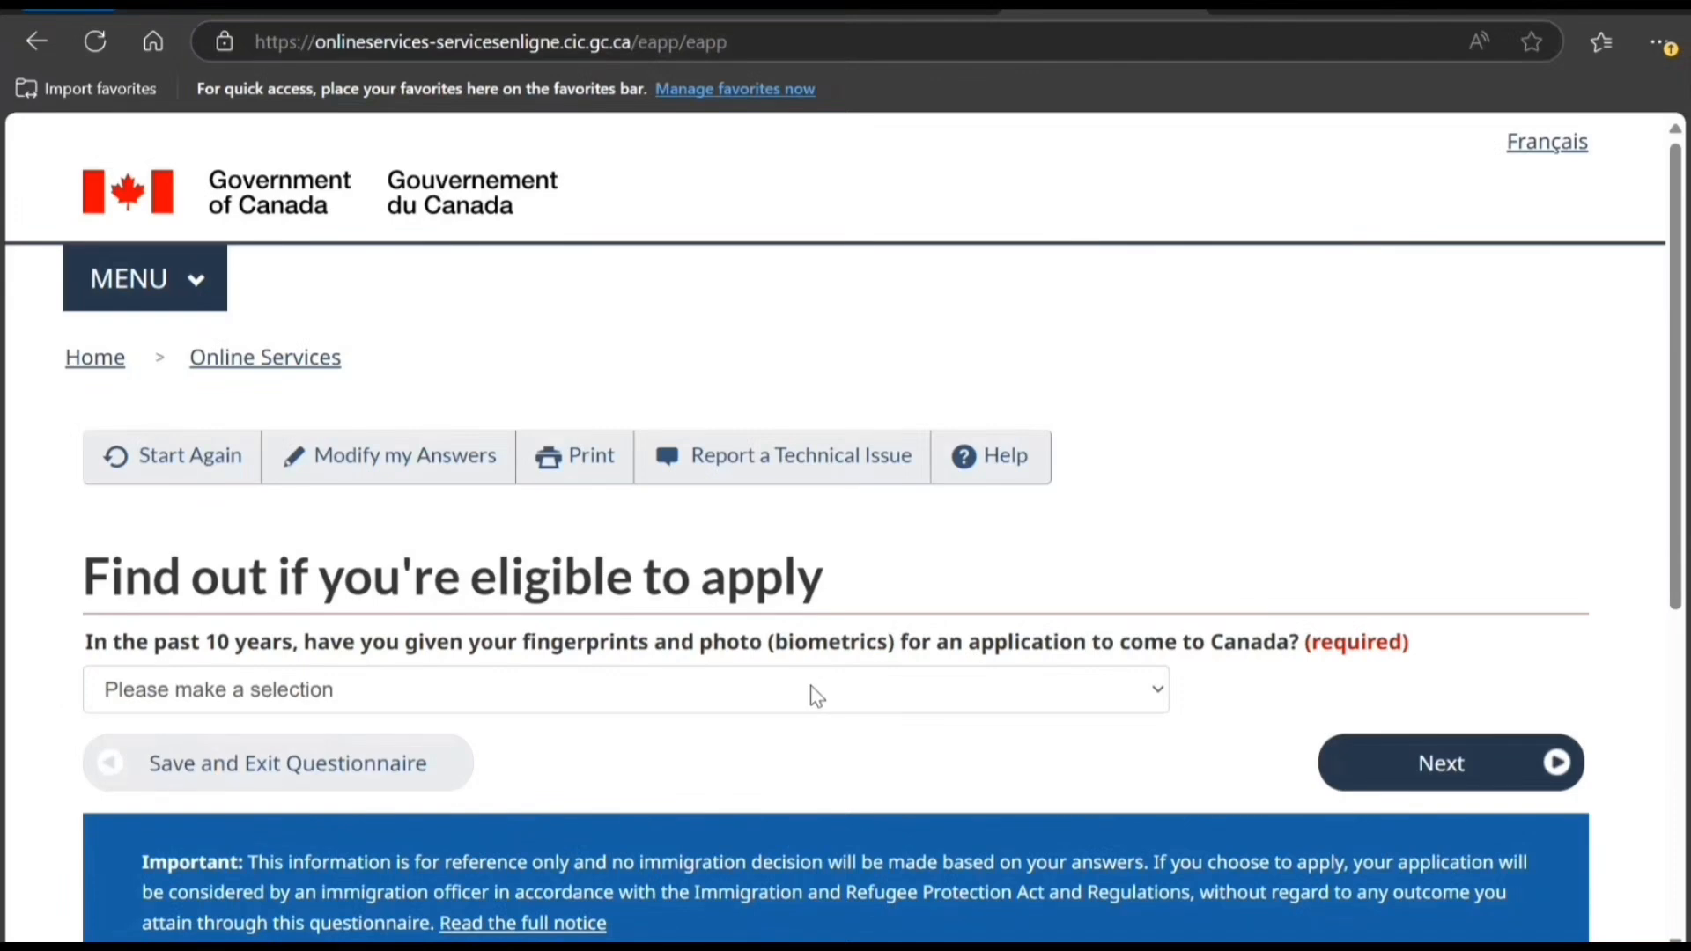
# Answer Yes to having given biometrics in the past 10 years and choose to pay the application fees, continuing after each.
pyautogui.click(817, 696)
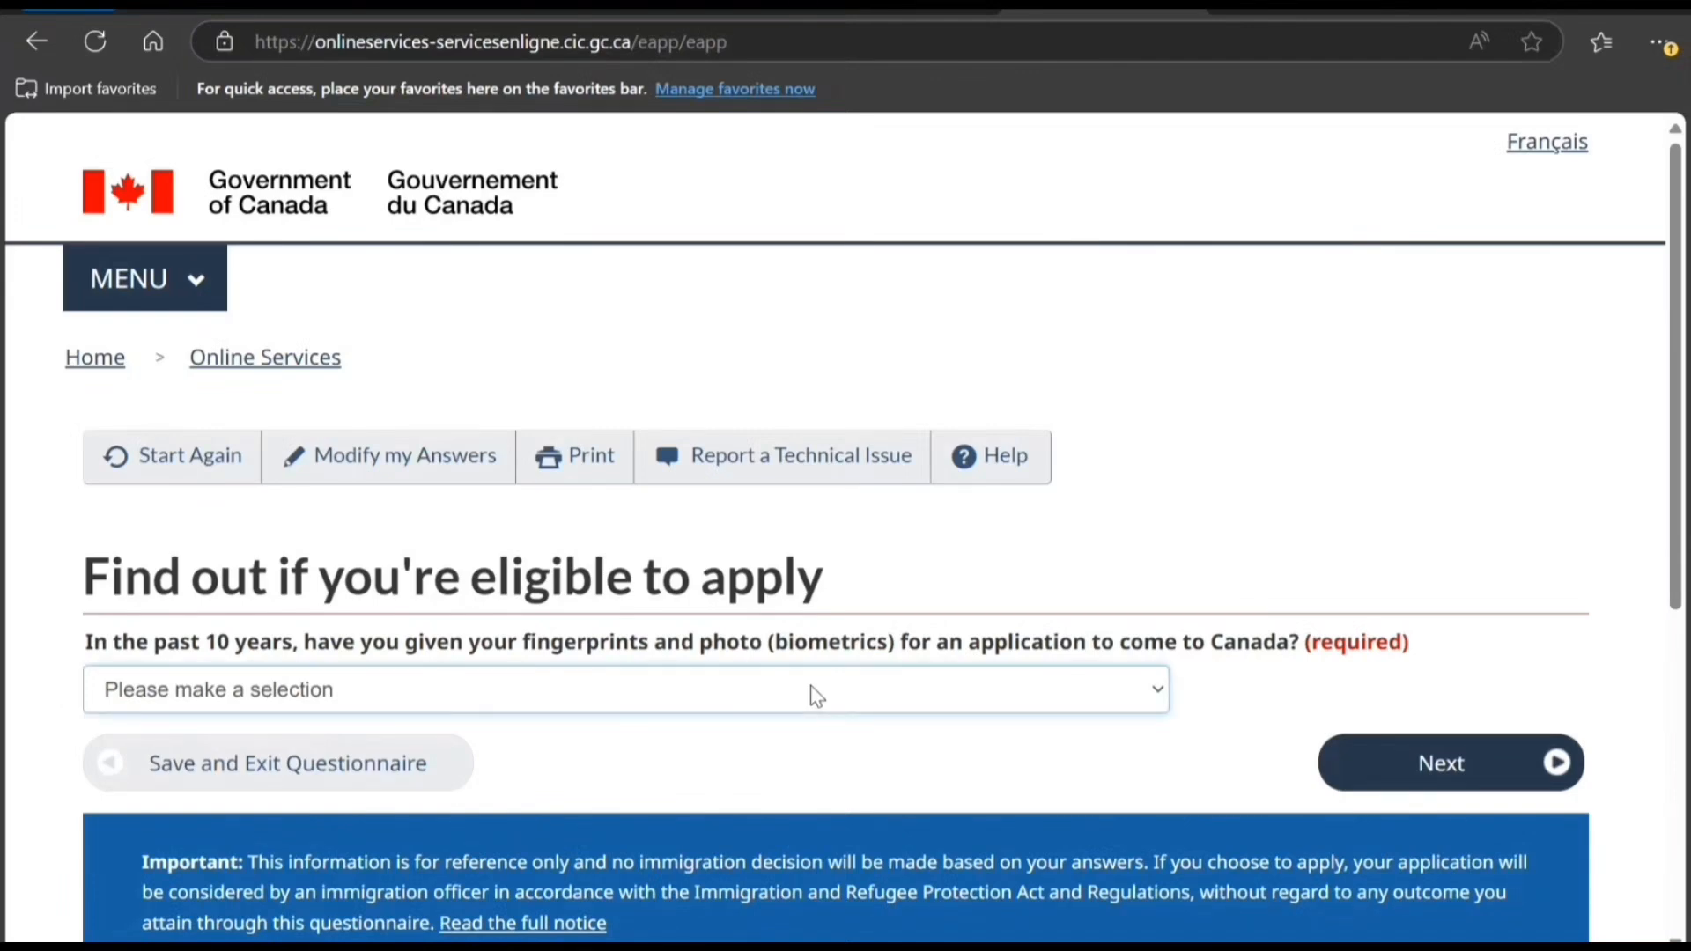
pyautogui.click(744, 788)
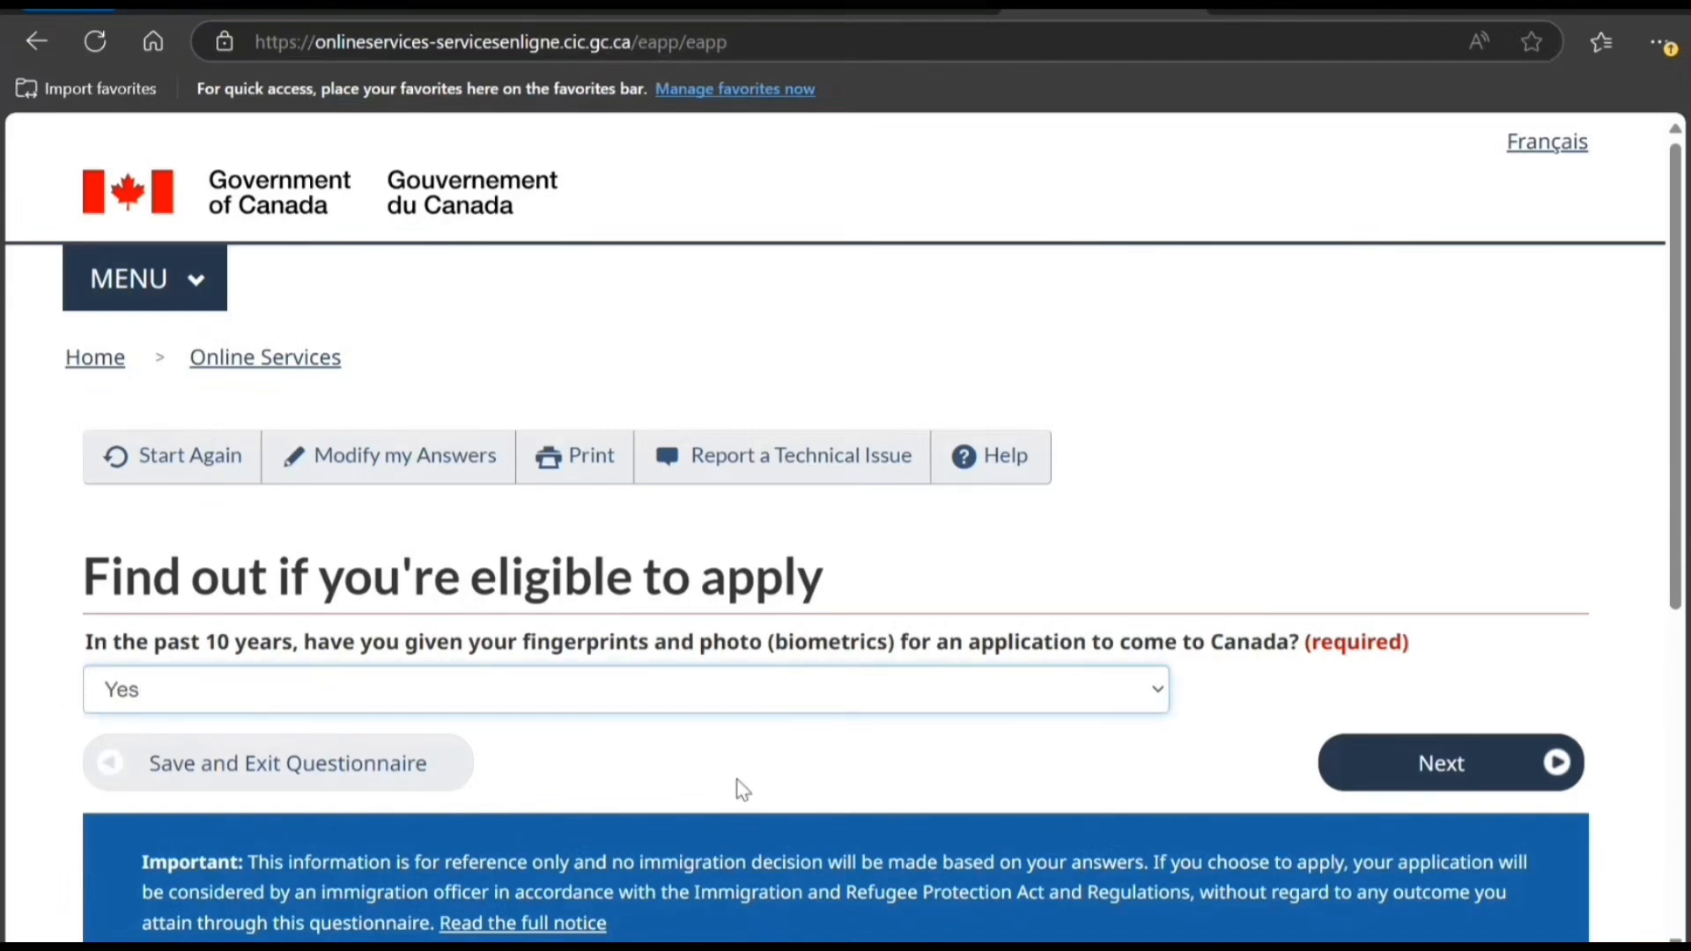
pyautogui.click(1433, 765)
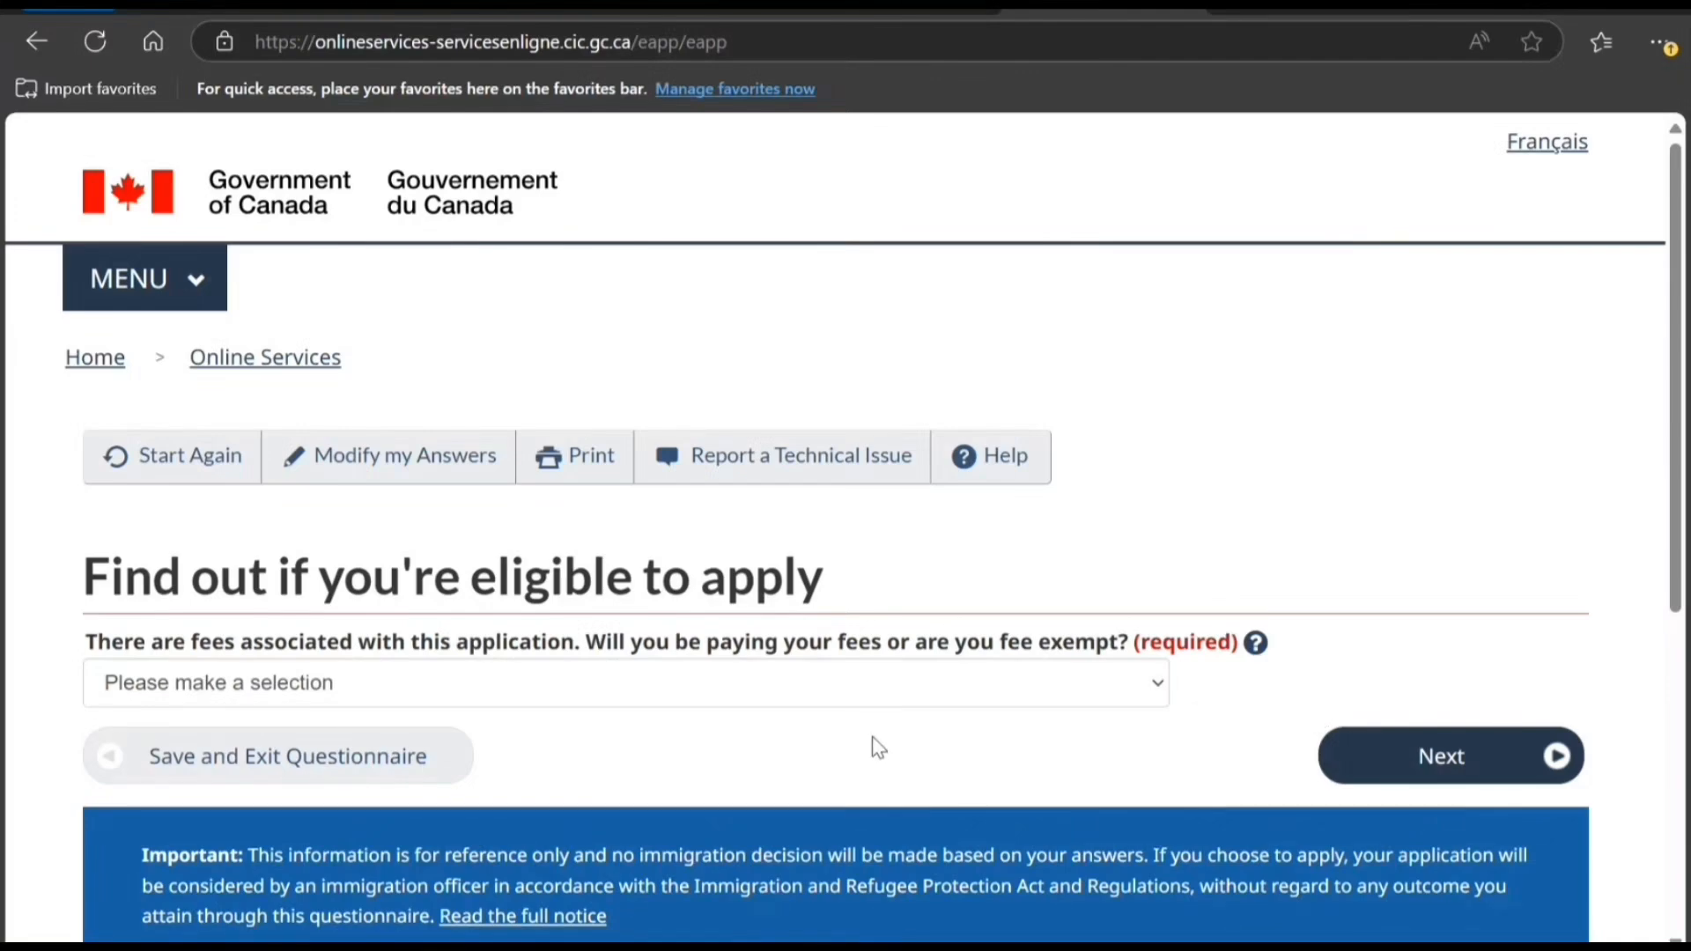
pyautogui.click(895, 697)
pyautogui.click(773, 727)
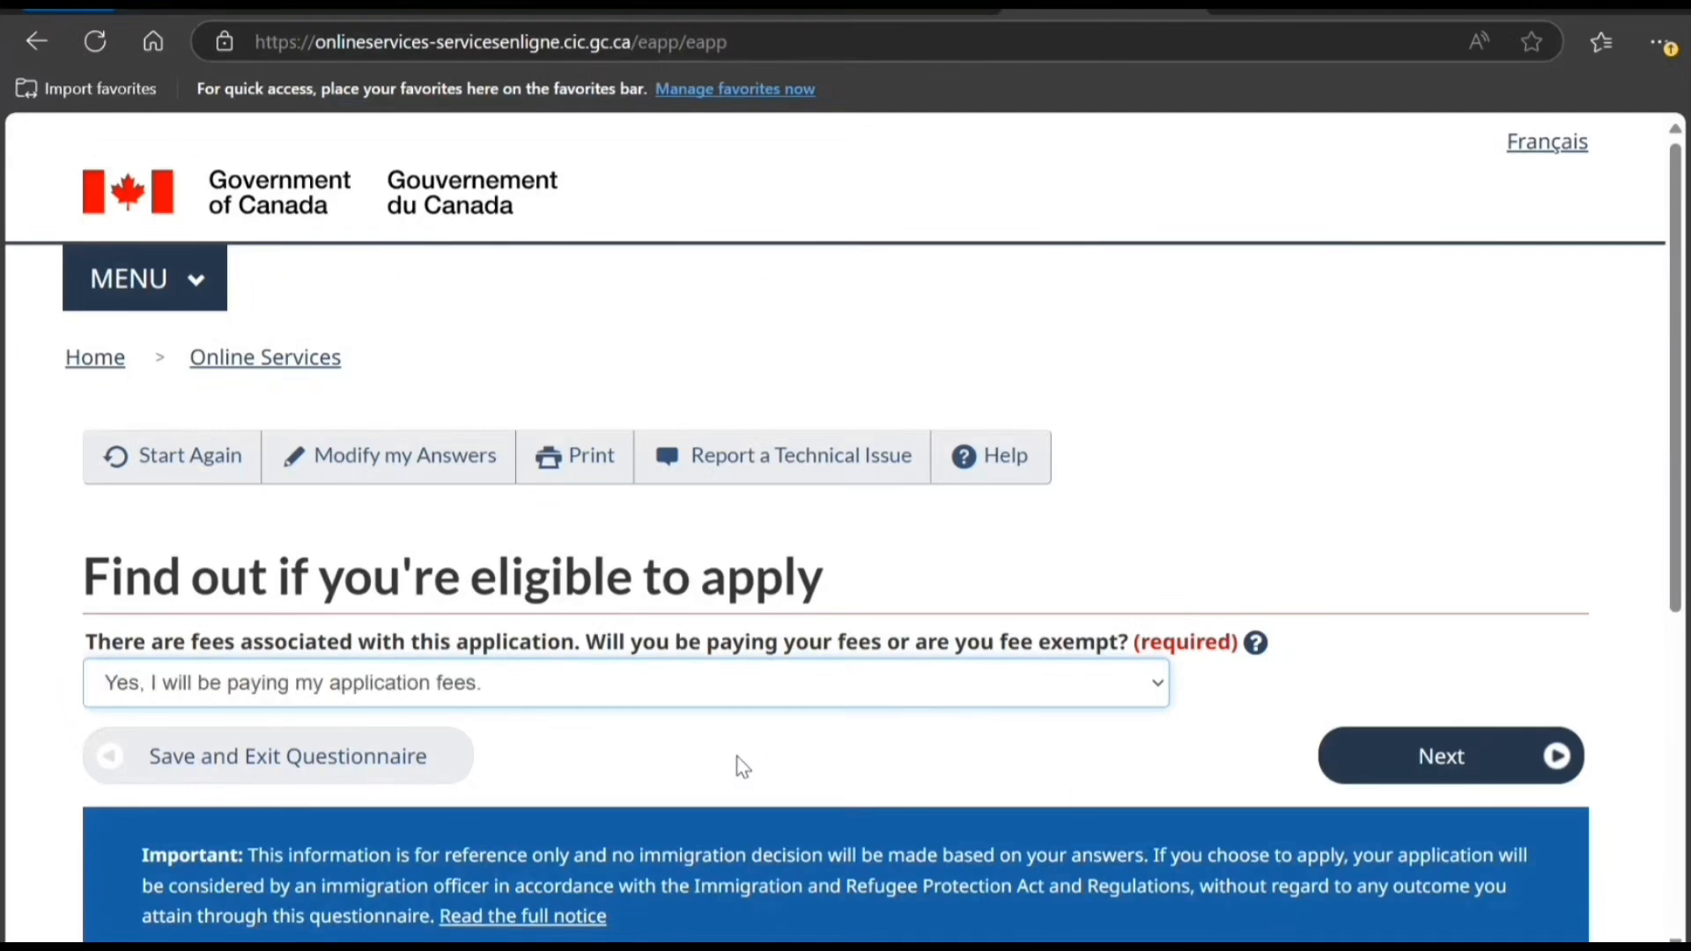
pyautogui.click(1410, 747)
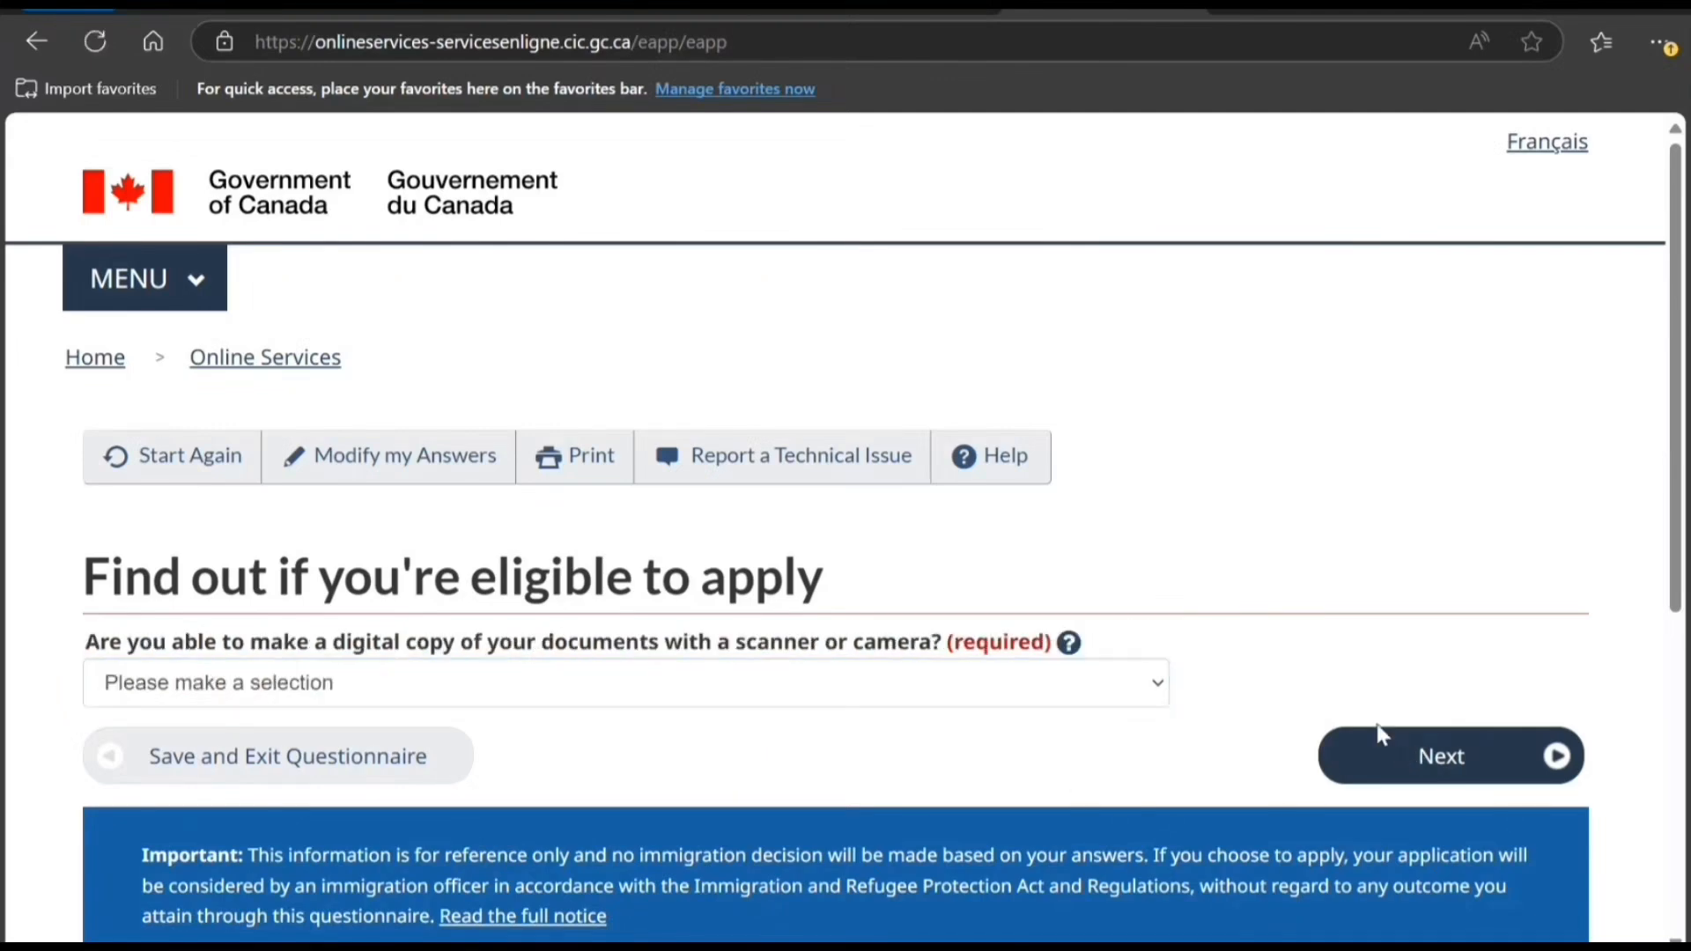
# Answer Yes to making digital copies of documents and Yes to paying the application fees online, continuing after each.
pyautogui.click(578, 699)
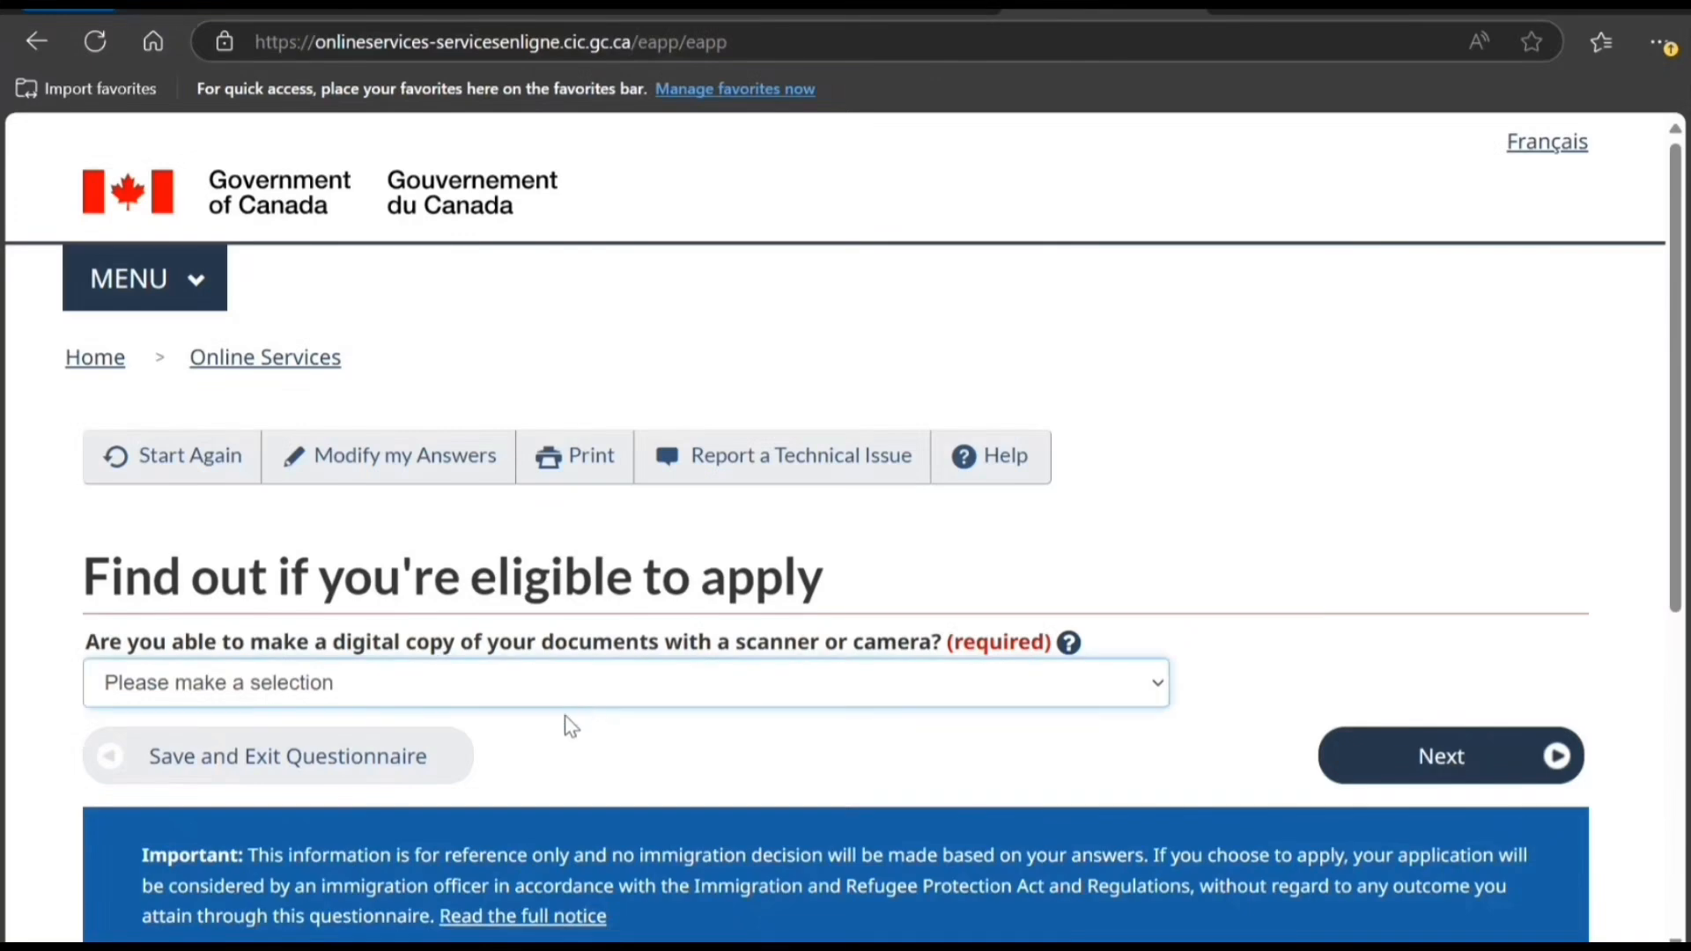
pyautogui.click(556, 748)
pyautogui.click(1436, 779)
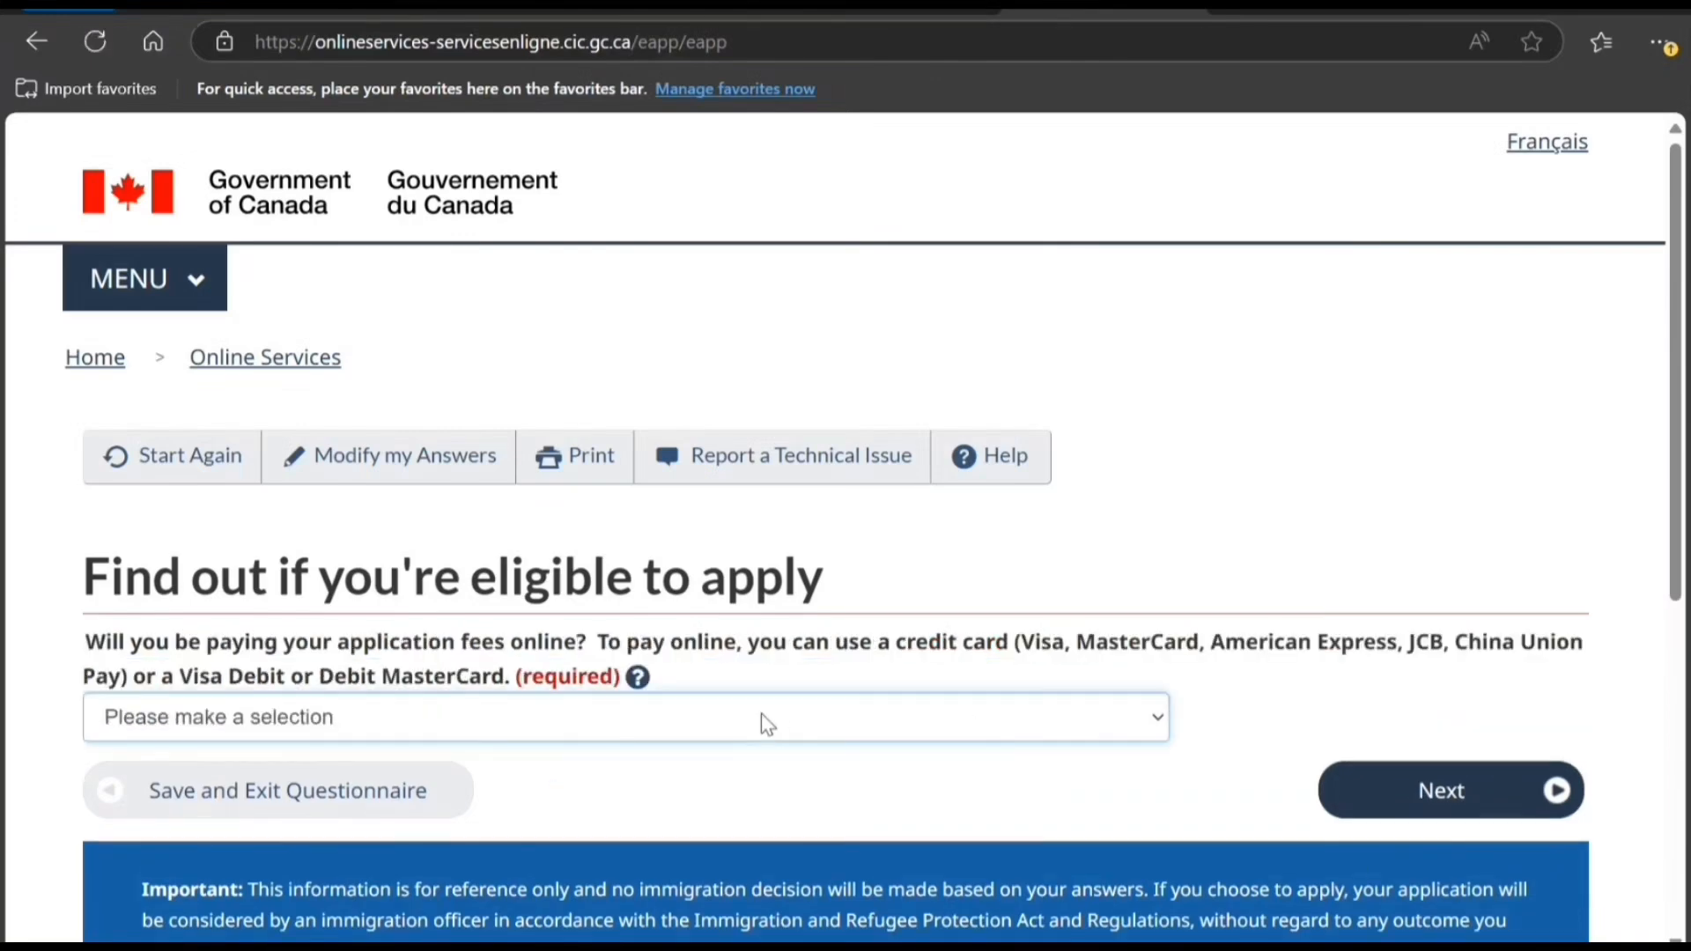
pyautogui.click(812, 720)
pyautogui.click(768, 819)
pyautogui.click(1369, 819)
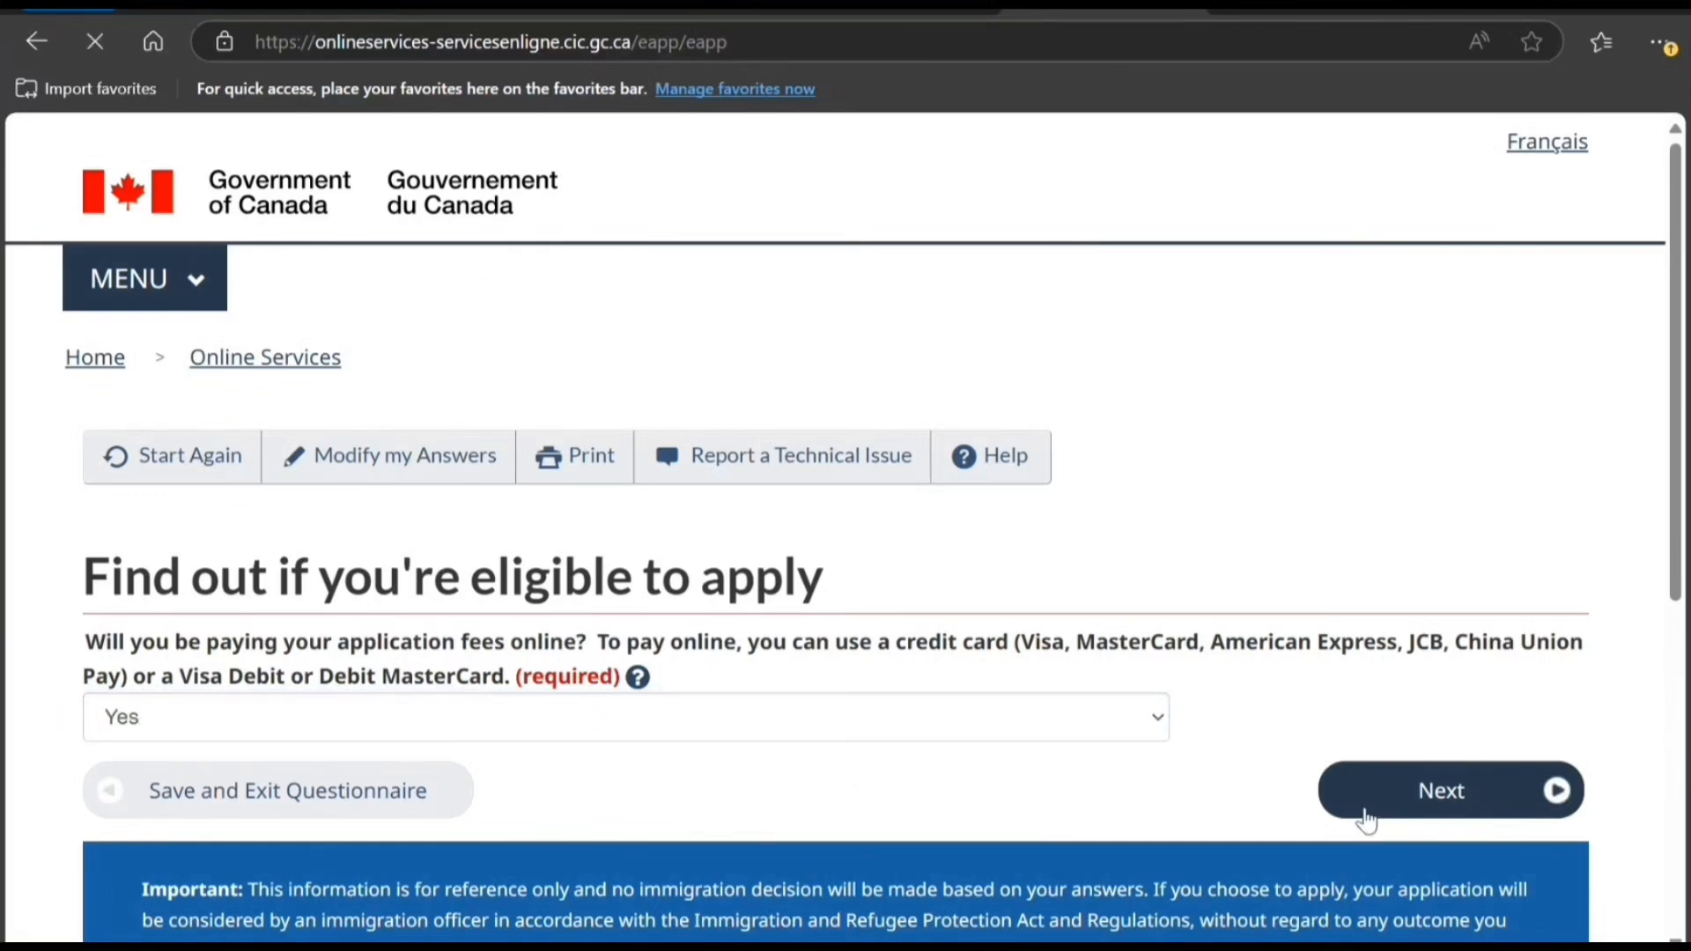
# Review the full list of questionnaire answers and continue to the application submission instructions.
pyautogui.scroll(-8, 1312, 656)
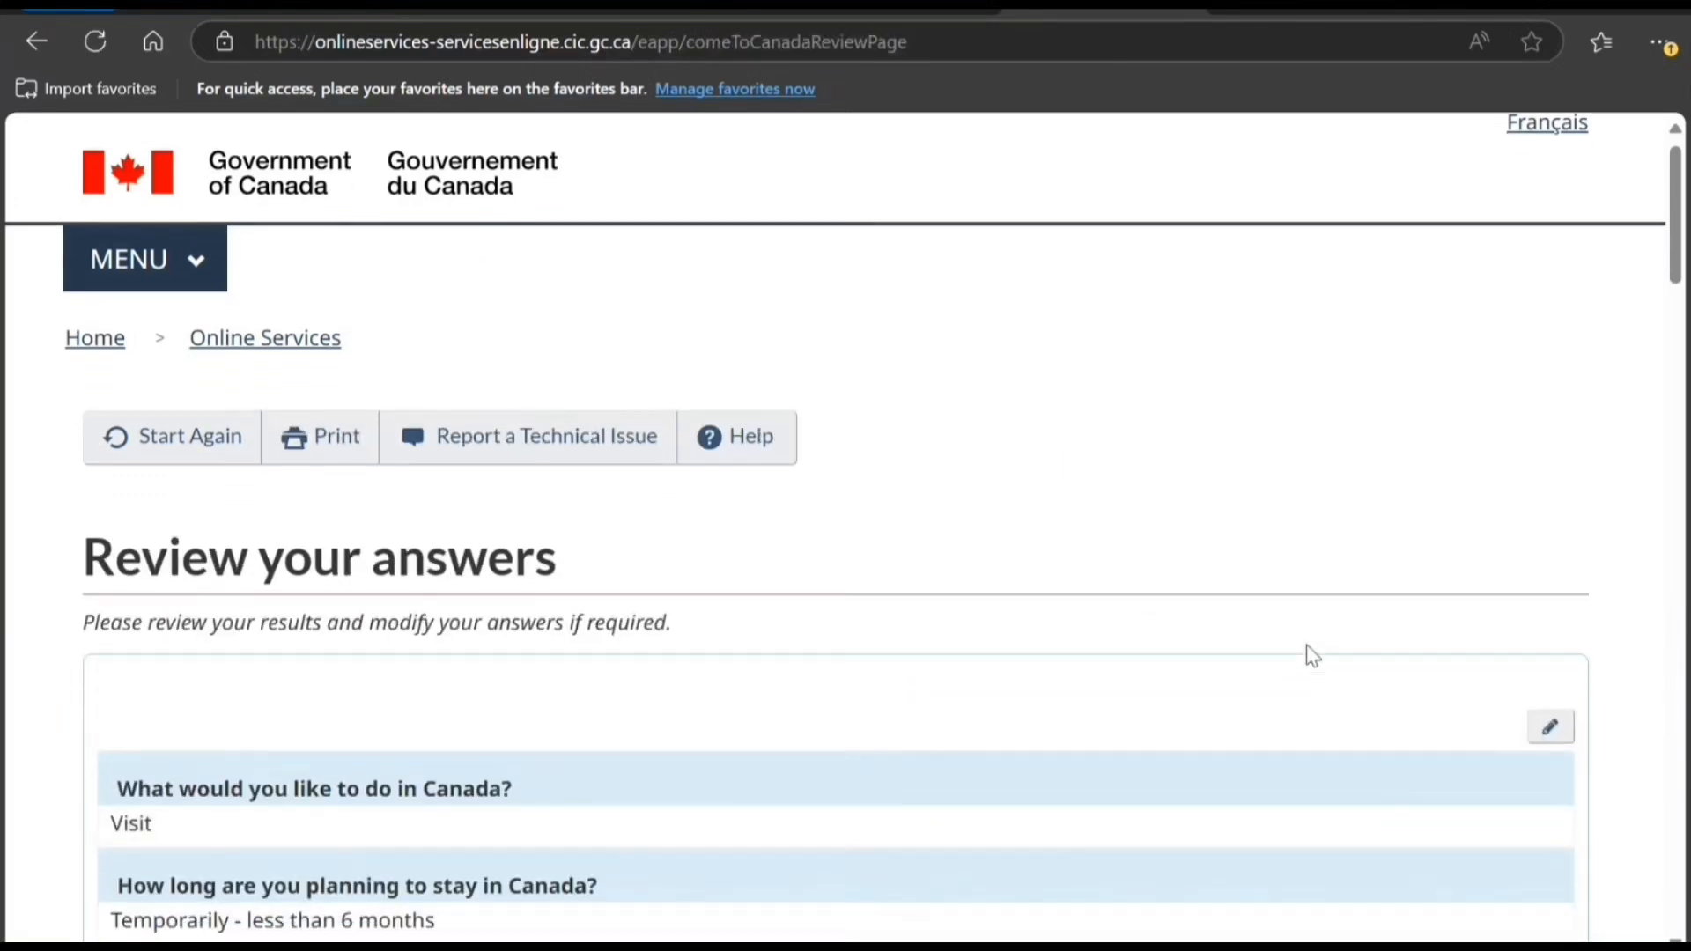
pyautogui.scroll(-4, 1307, 644)
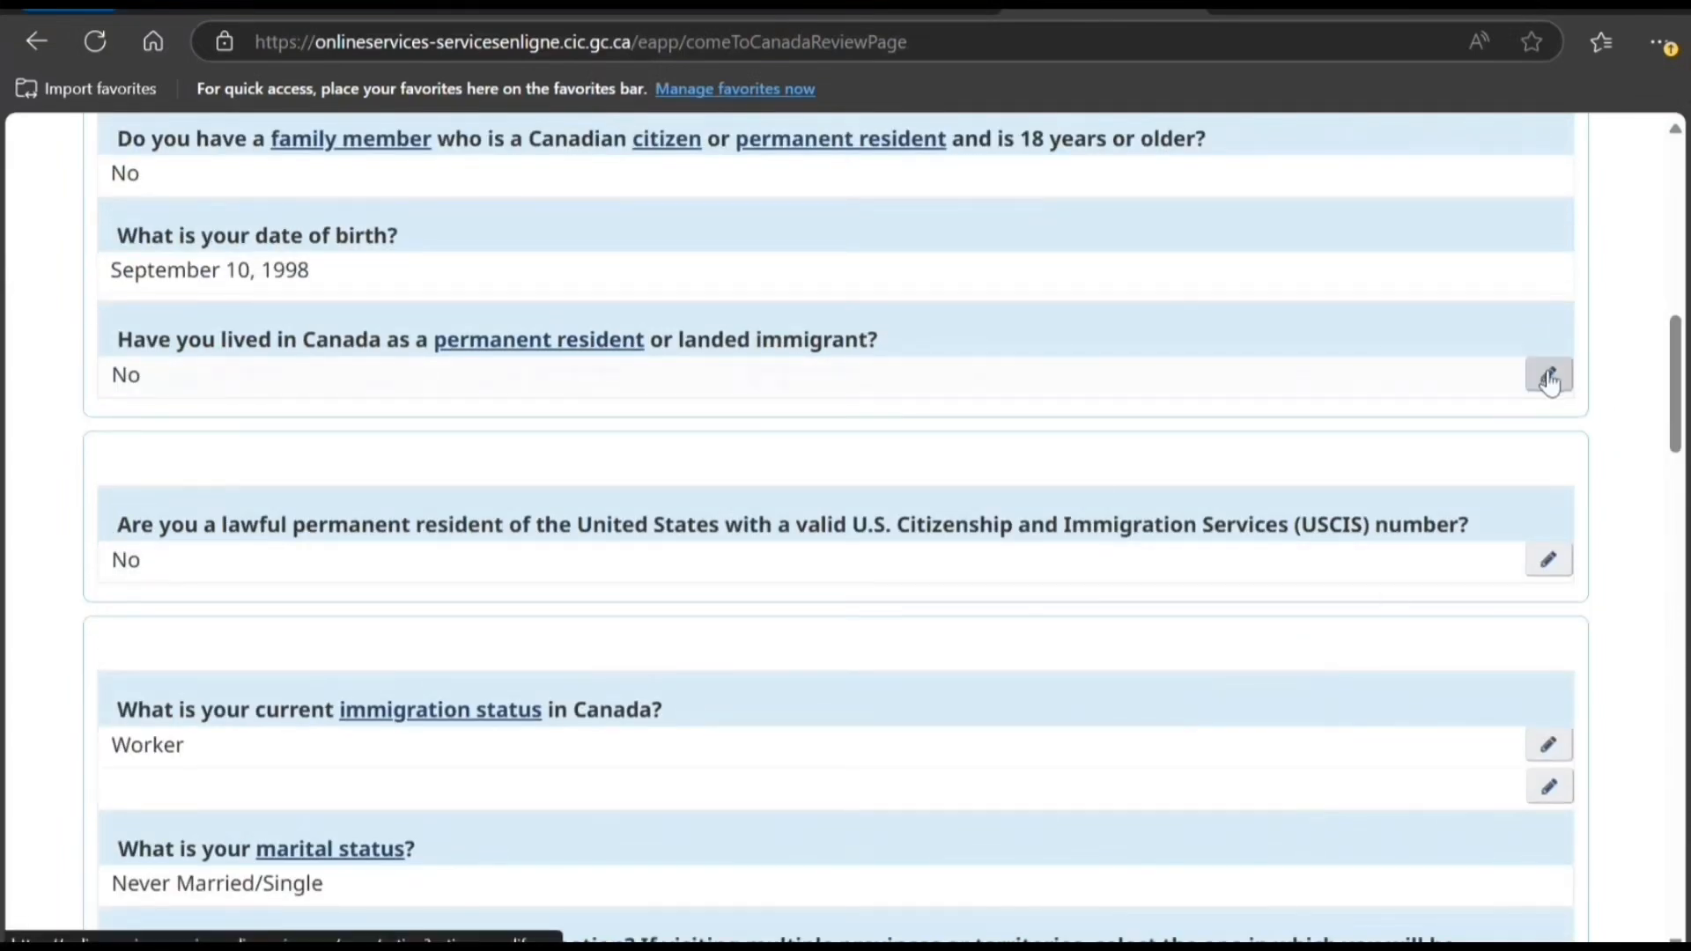
pyautogui.scroll(-7, 1145, 449)
pyautogui.scroll(-20, 1402, 339)
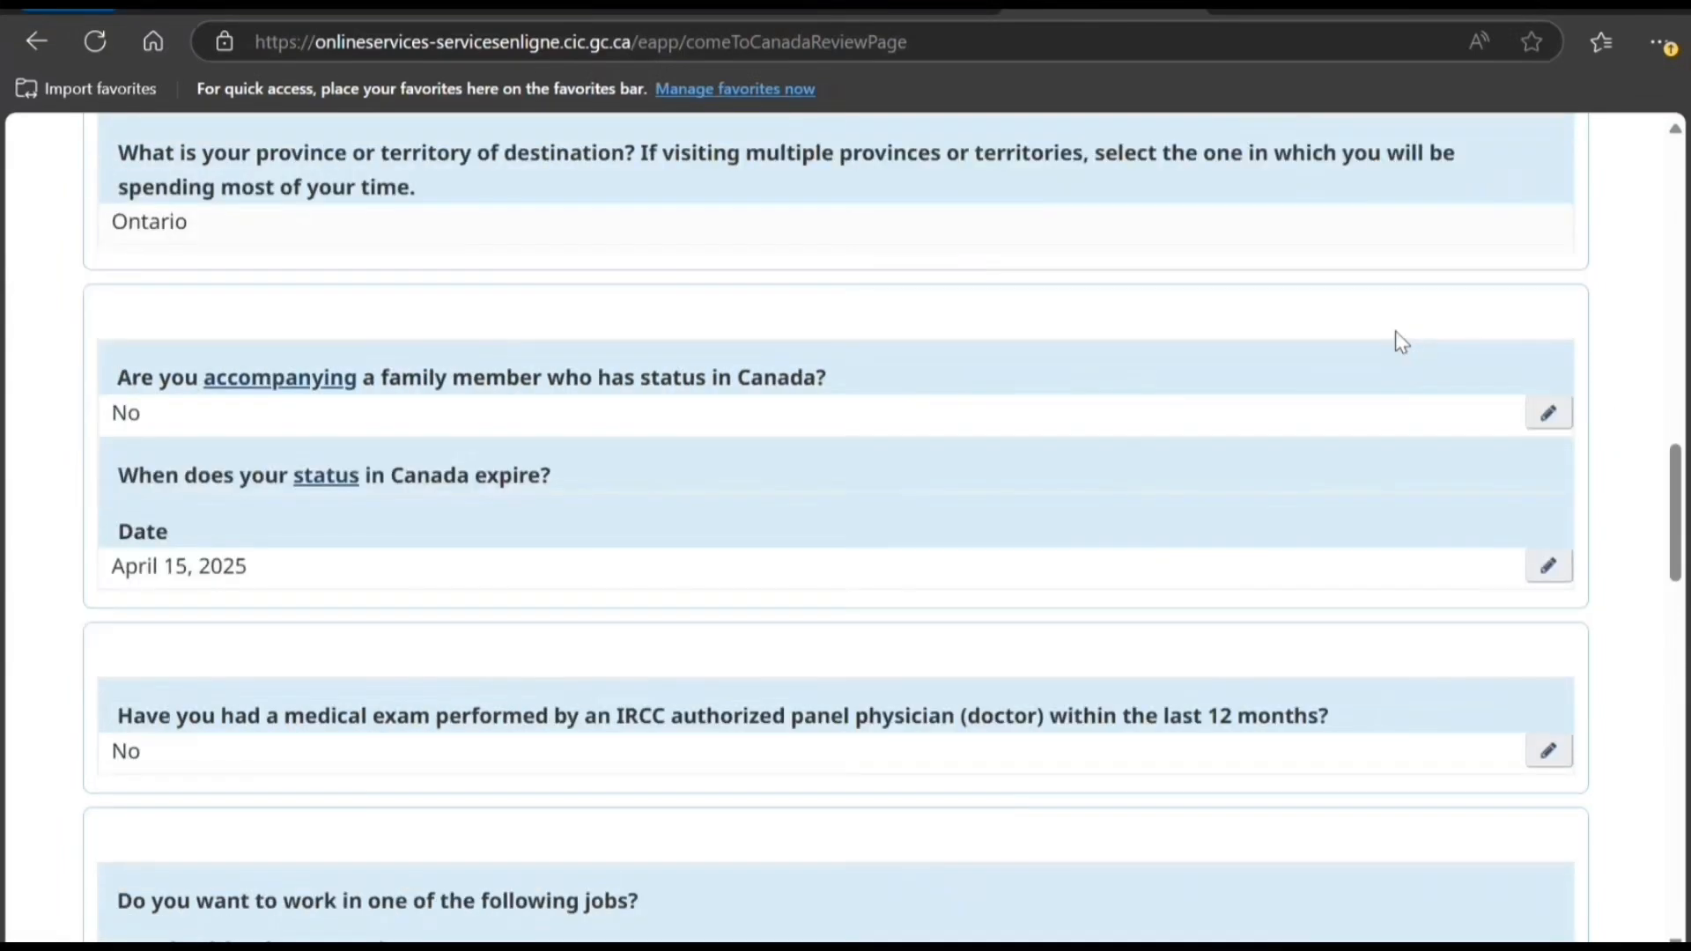
pyautogui.scroll(-1, 1376, 372)
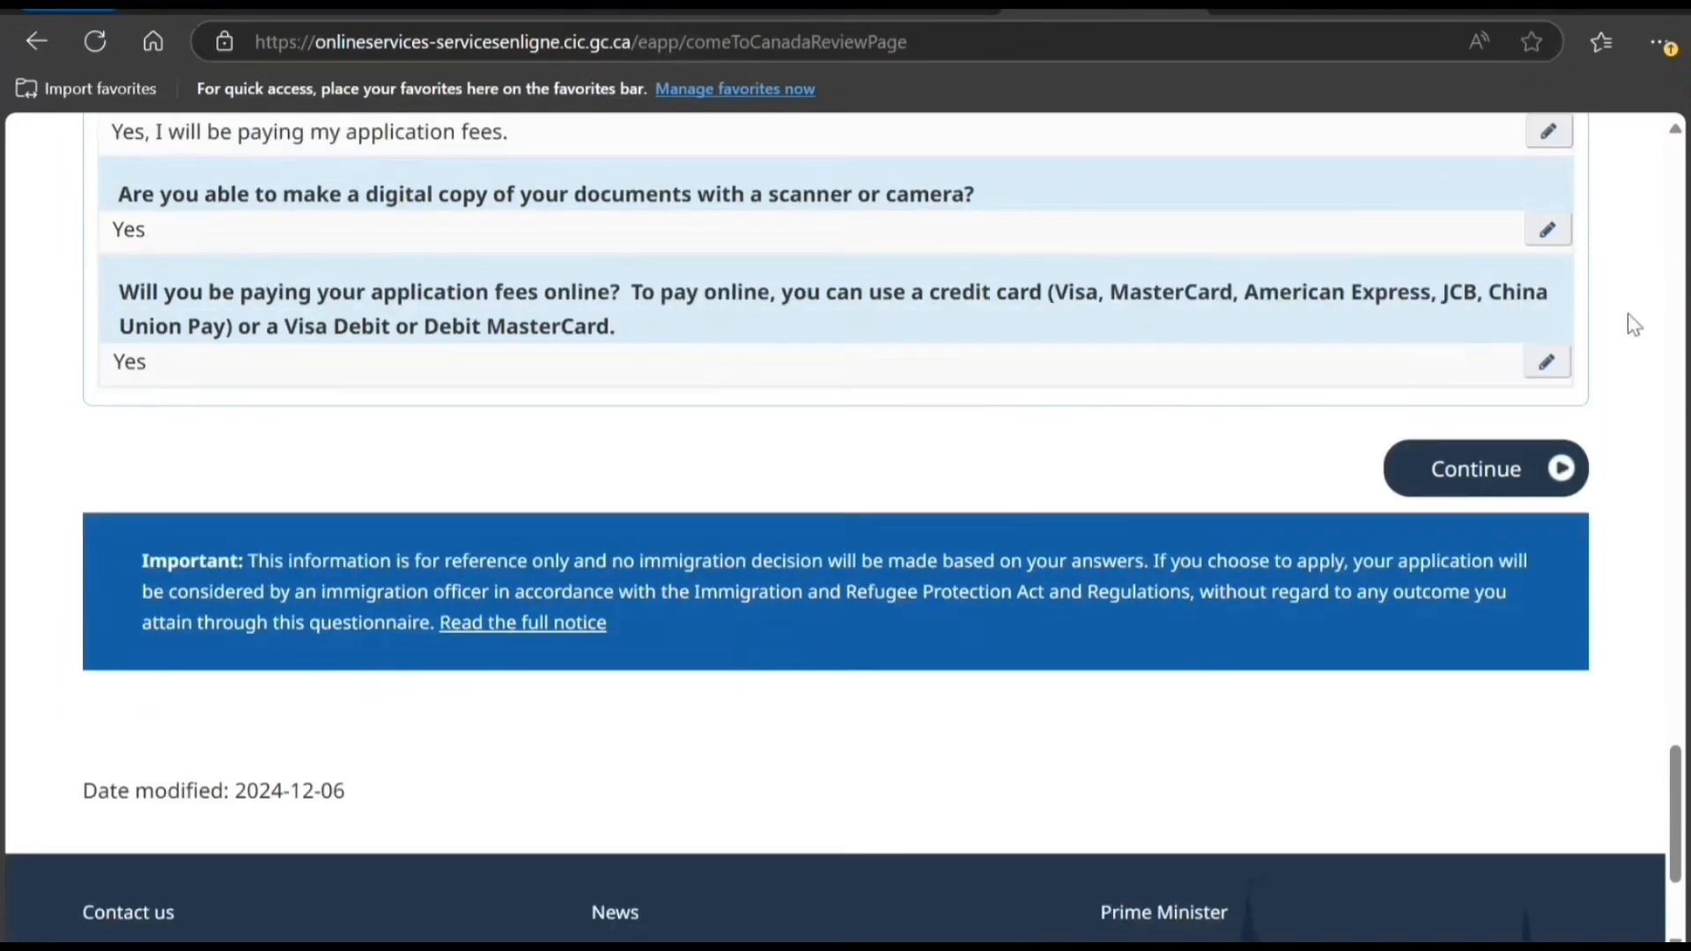
pyautogui.click(1491, 468)
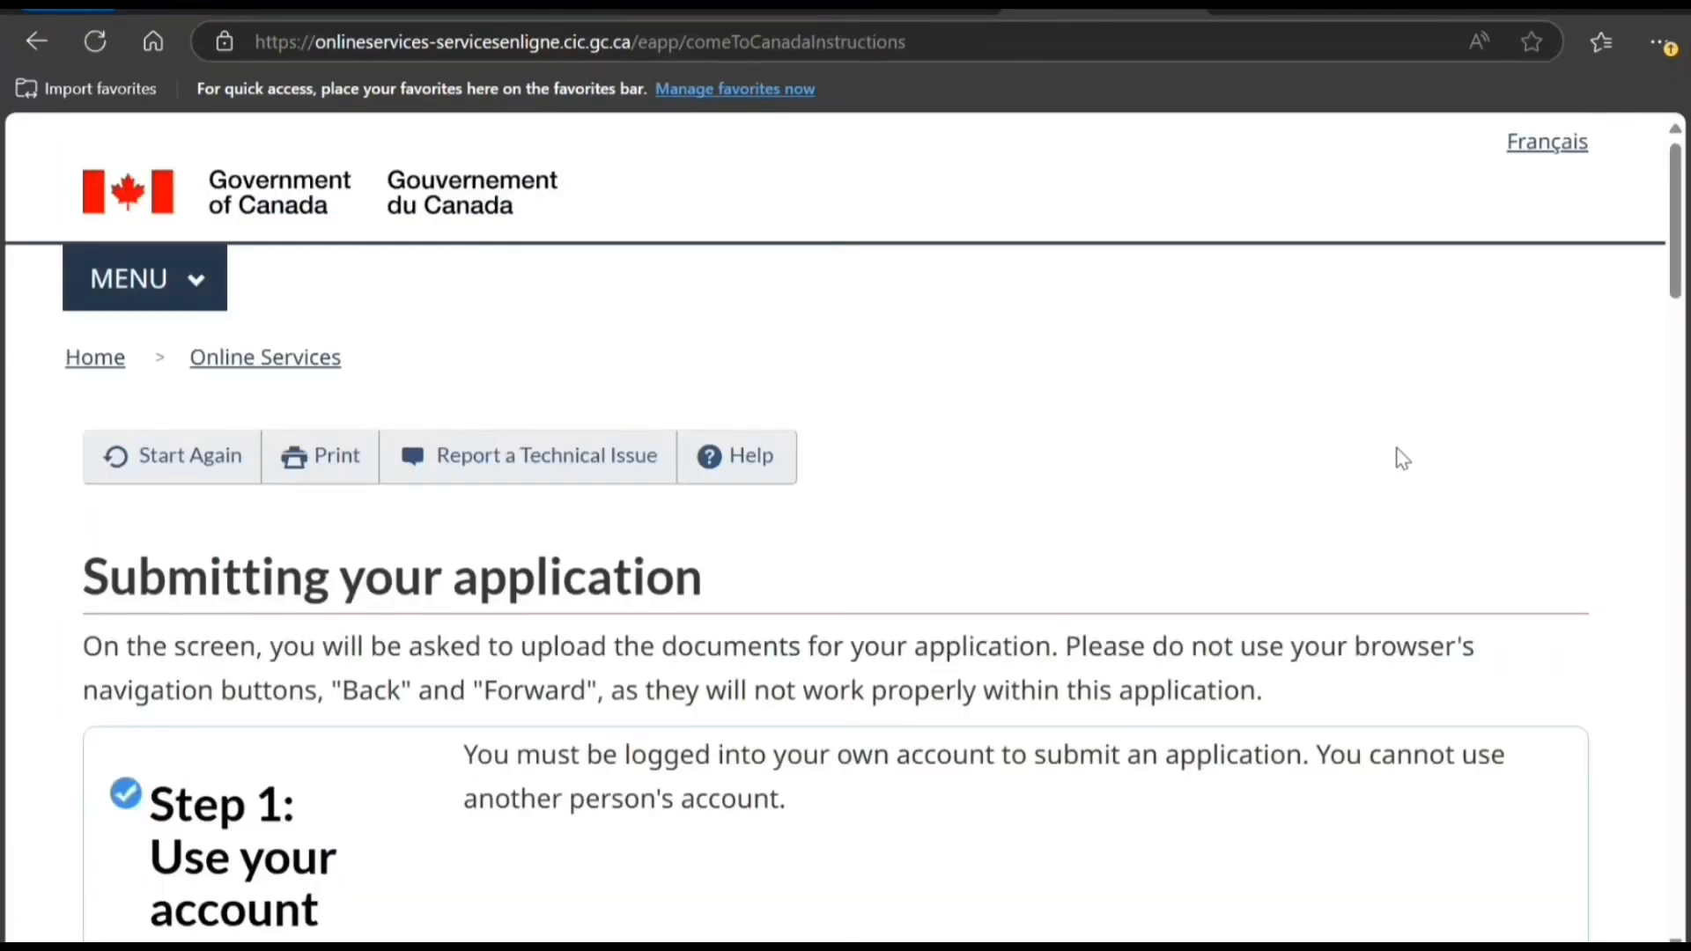
# Read the application submission instructions, examining the saving deadline and the accepted file formats and maximum size for uploaded documents.
pyautogui.scroll(-6, 1391, 458)
pyautogui.scroll(-20, 1387, 458)
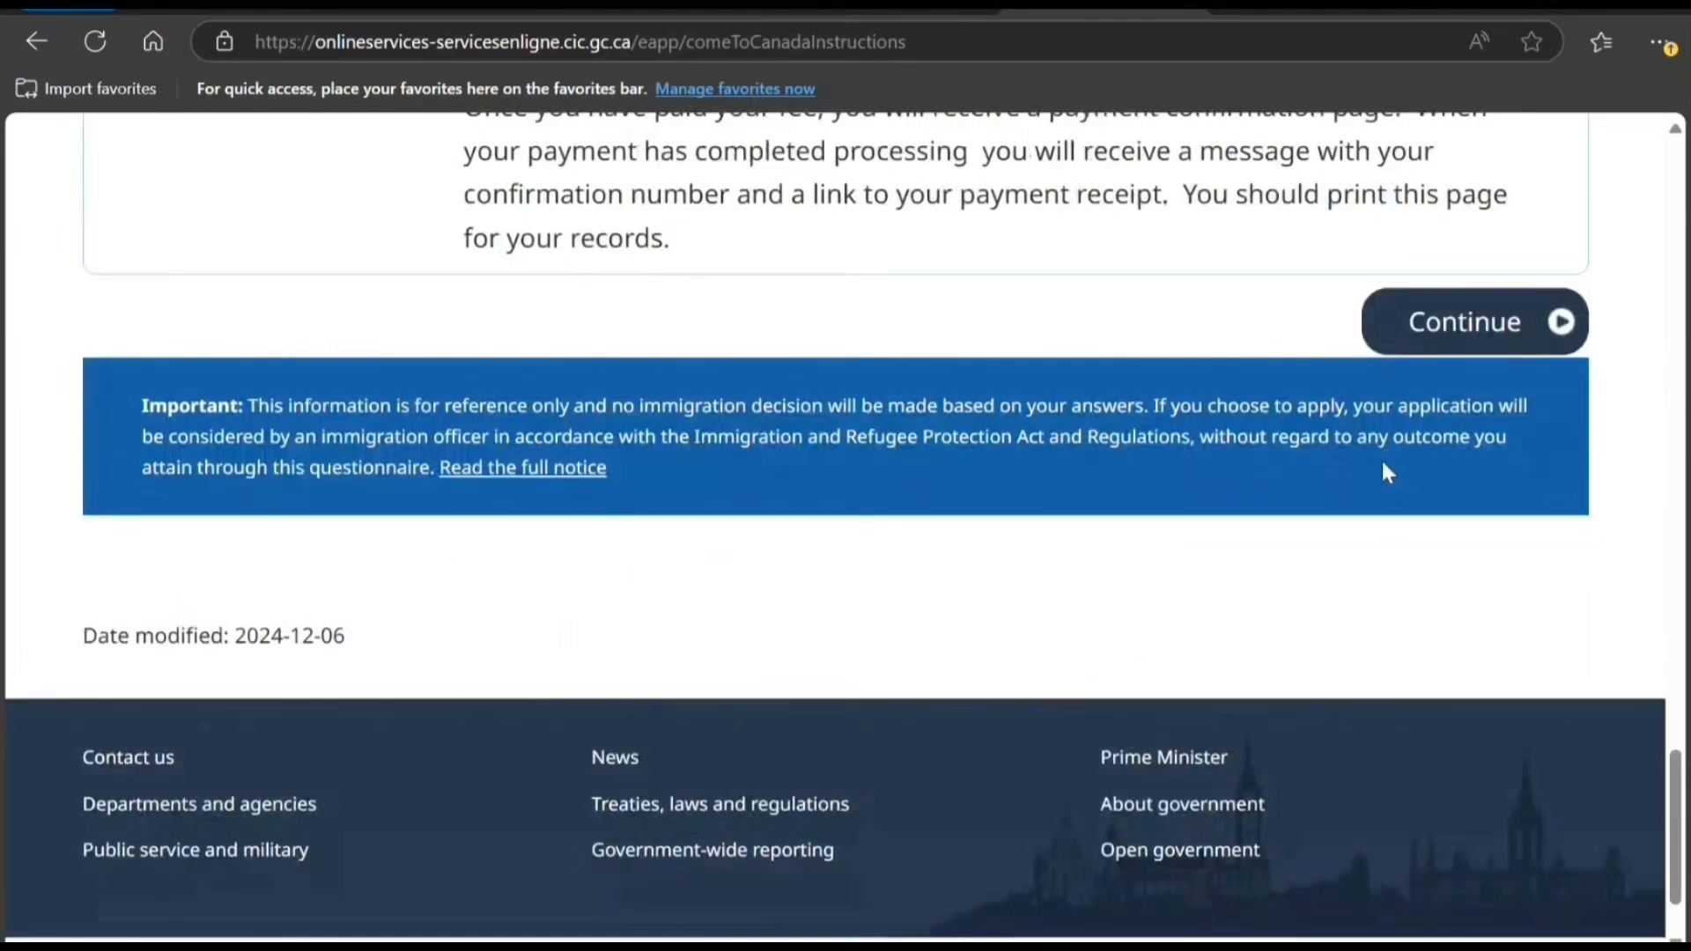
pyautogui.scroll(10, 1382, 467)
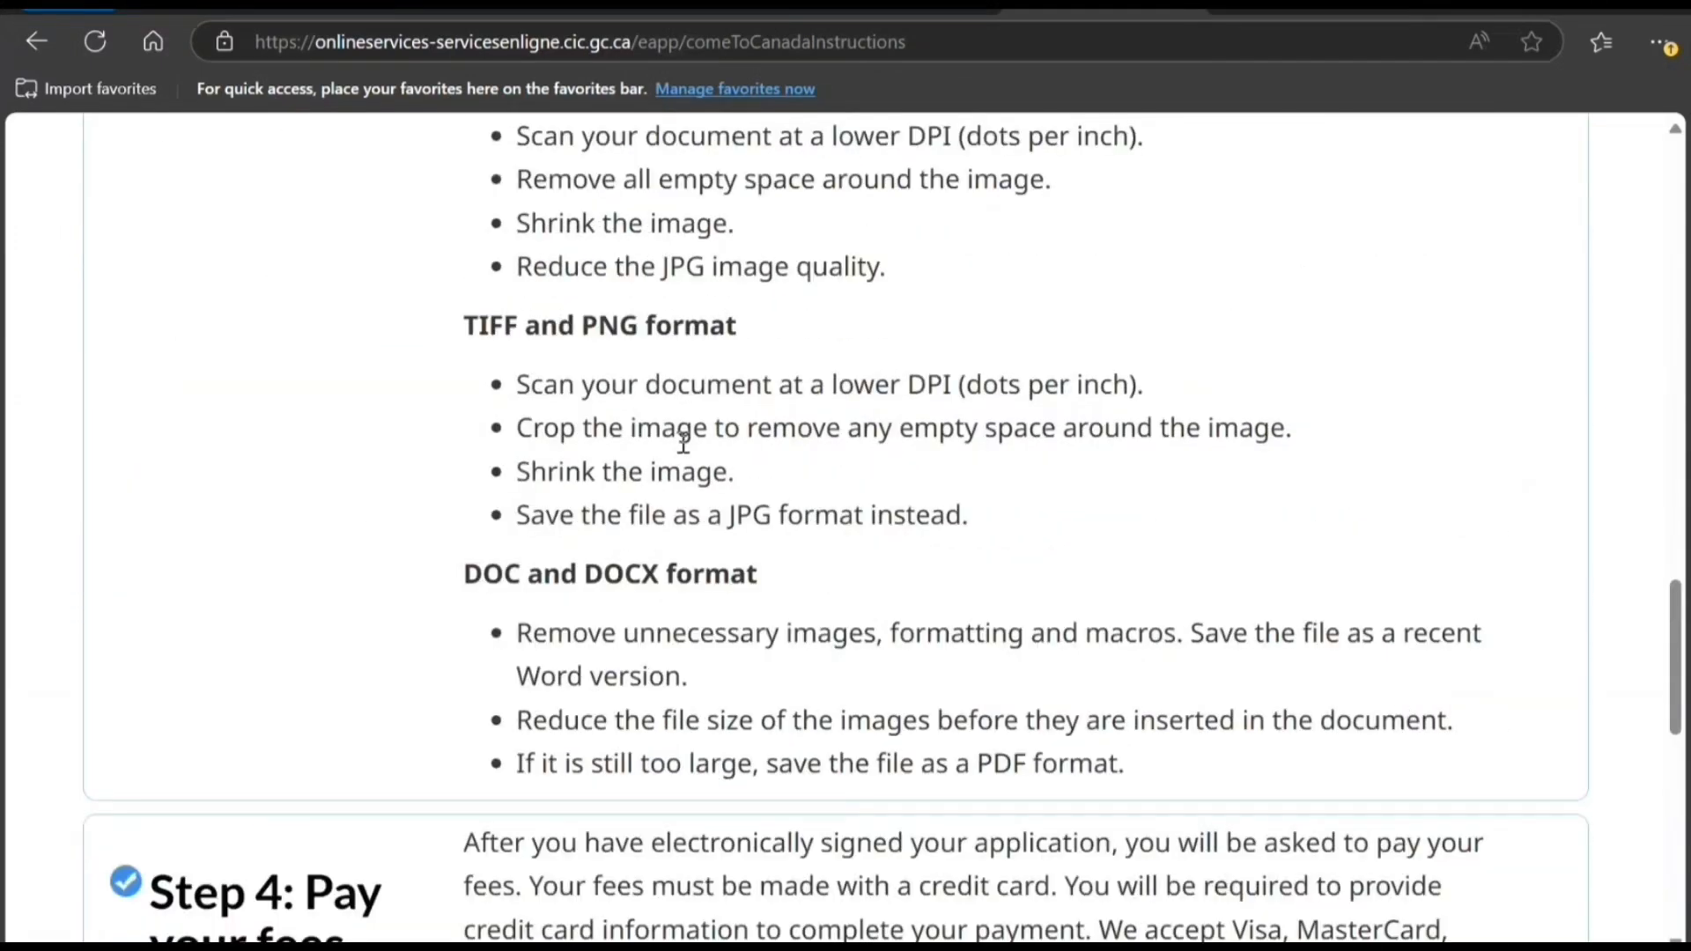
pyautogui.scroll(15, 706, 426)
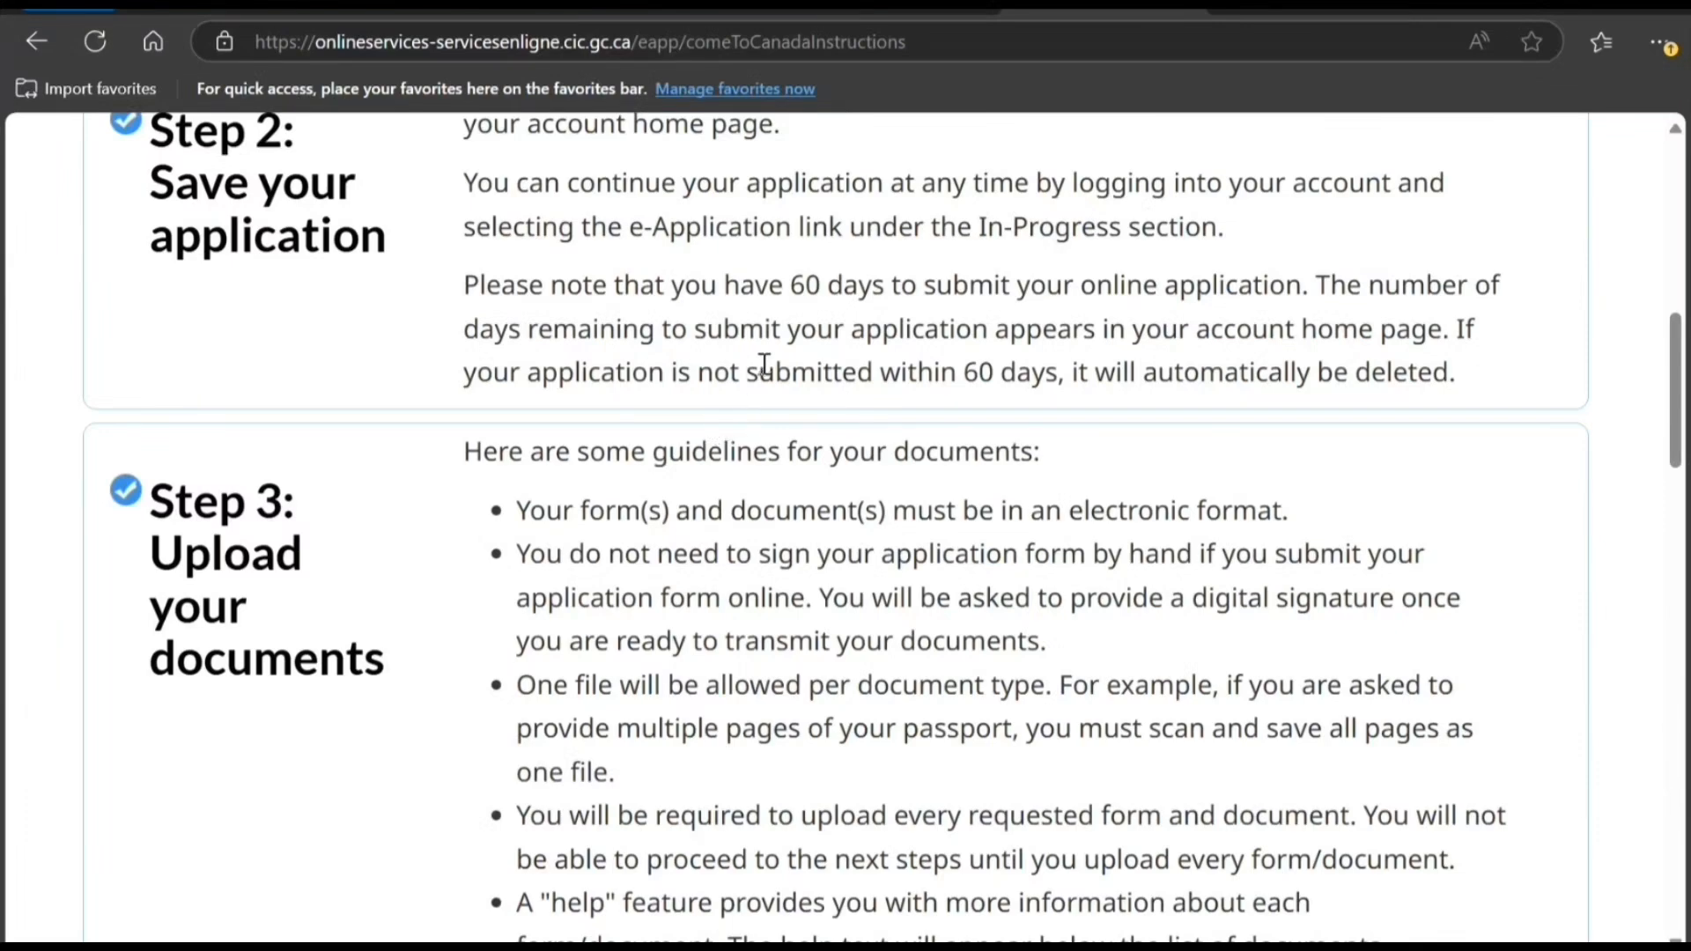
pyautogui.scroll(5, 764, 365)
pyautogui.scroll(-14, 766, 366)
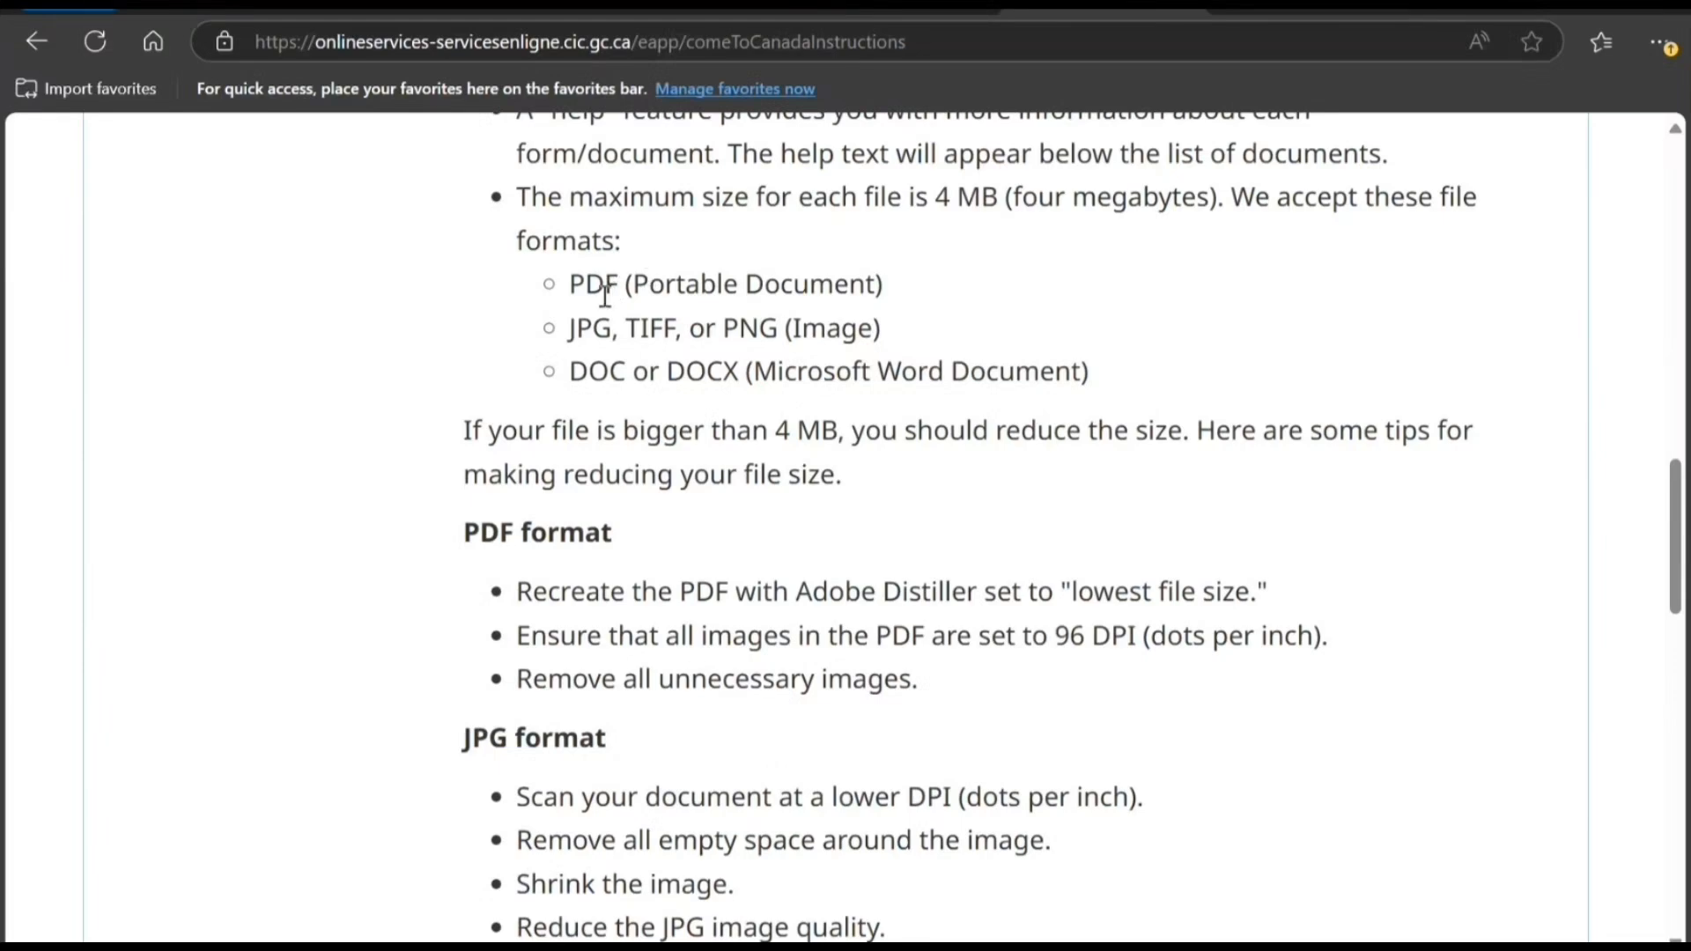
pyautogui.moveTo(604, 286); pyautogui.dragTo(742, 371)
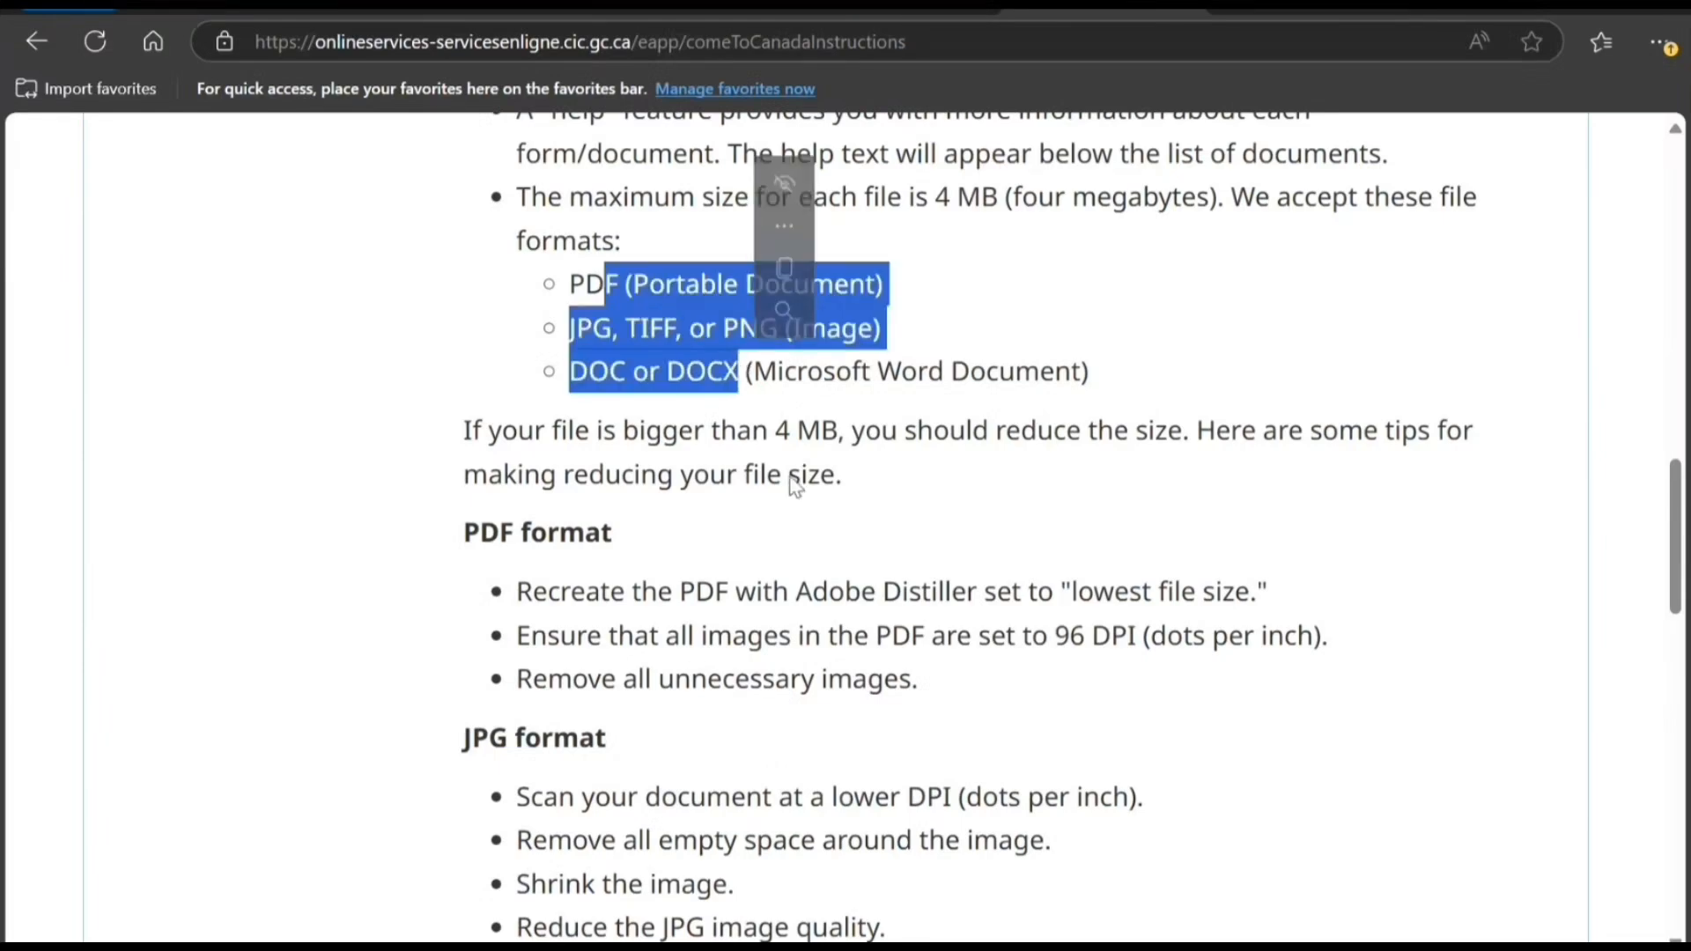
pyautogui.moveTo(771, 429); pyautogui.dragTo(933, 440)
pyautogui.scroll(-1, 916, 477)
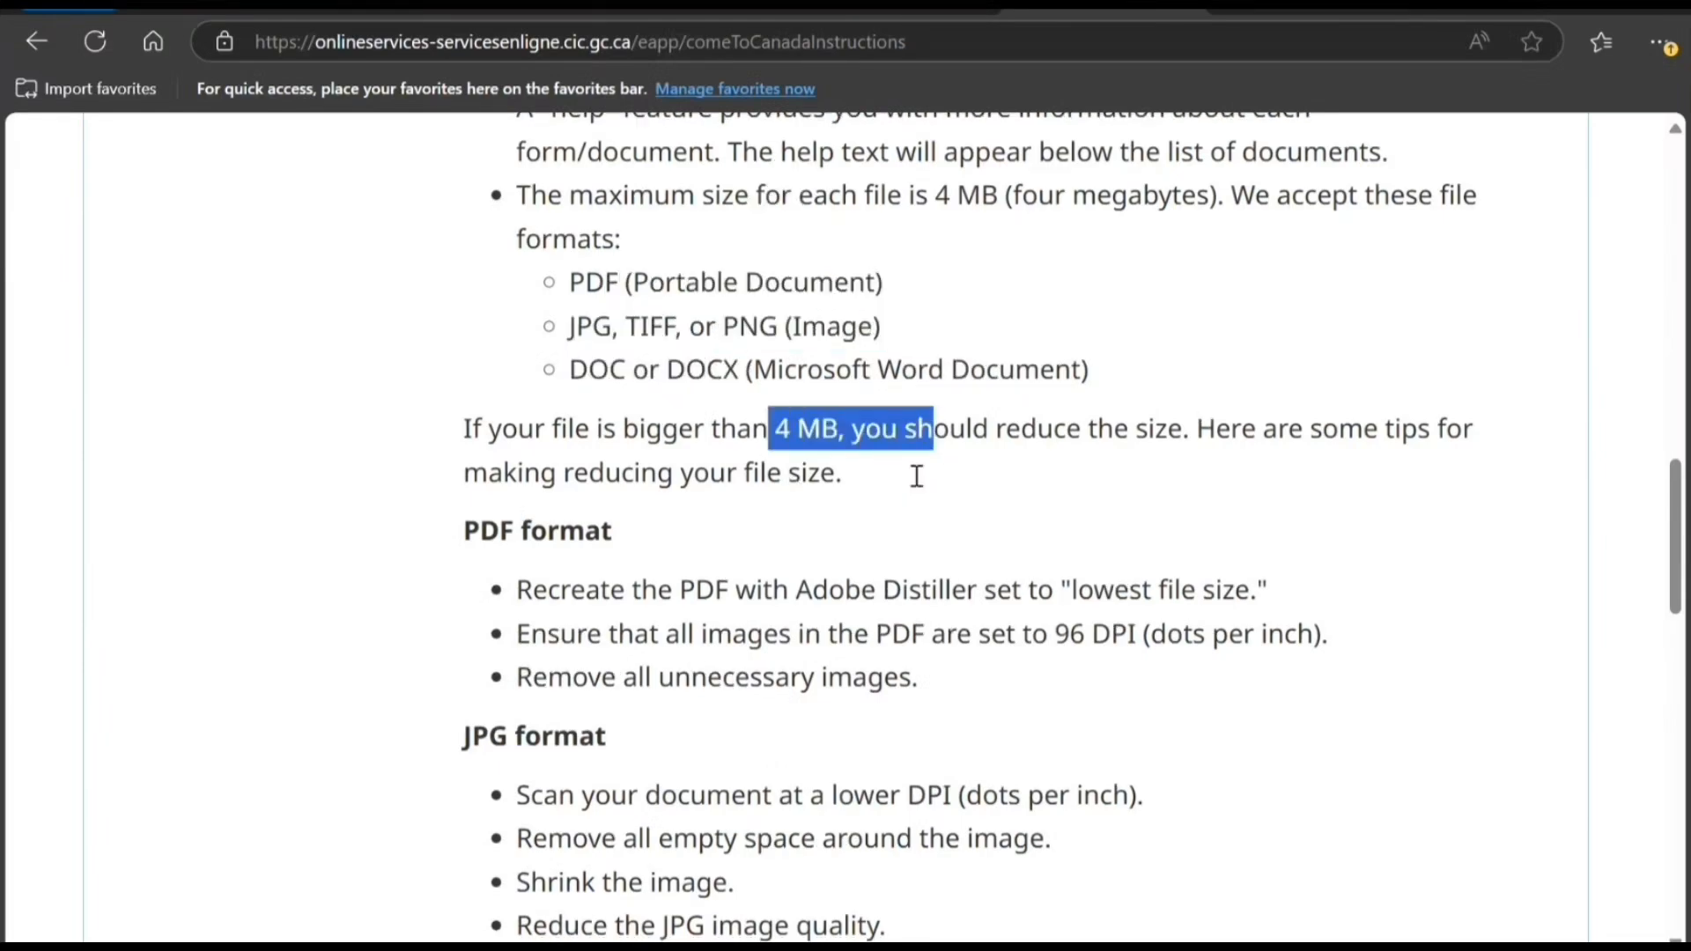
# Continue past the submission instructions to the document checklist and review its application form and supporting documents sections.
pyautogui.scroll(-15, 917, 477)
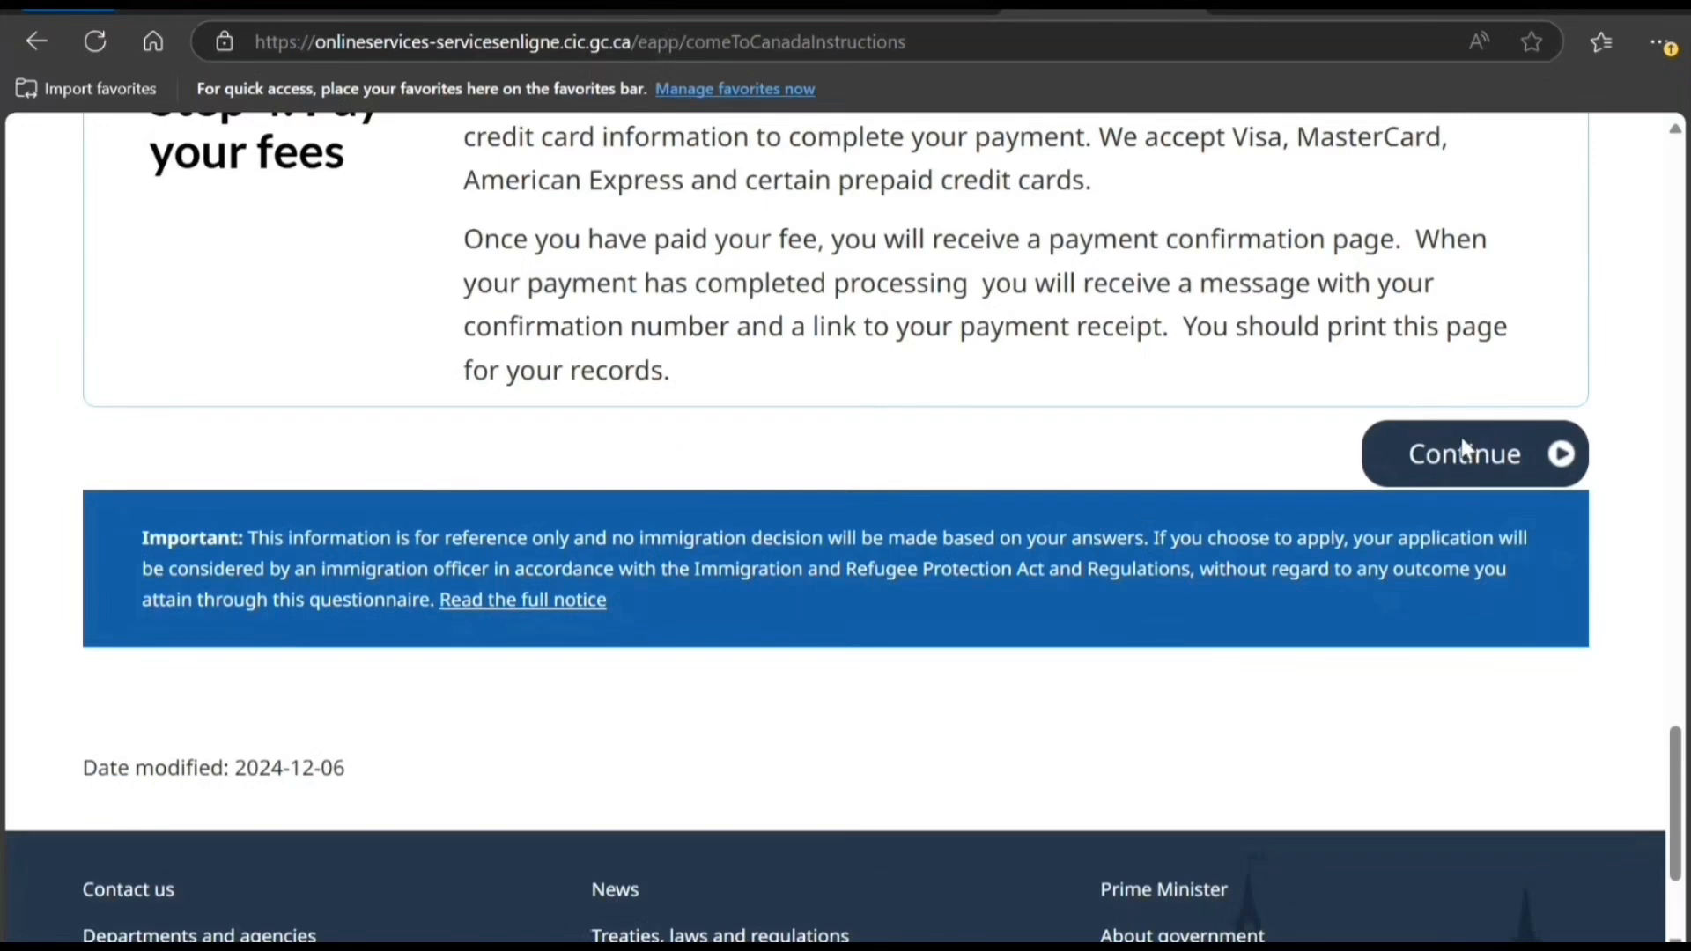
pyautogui.click(1434, 446)
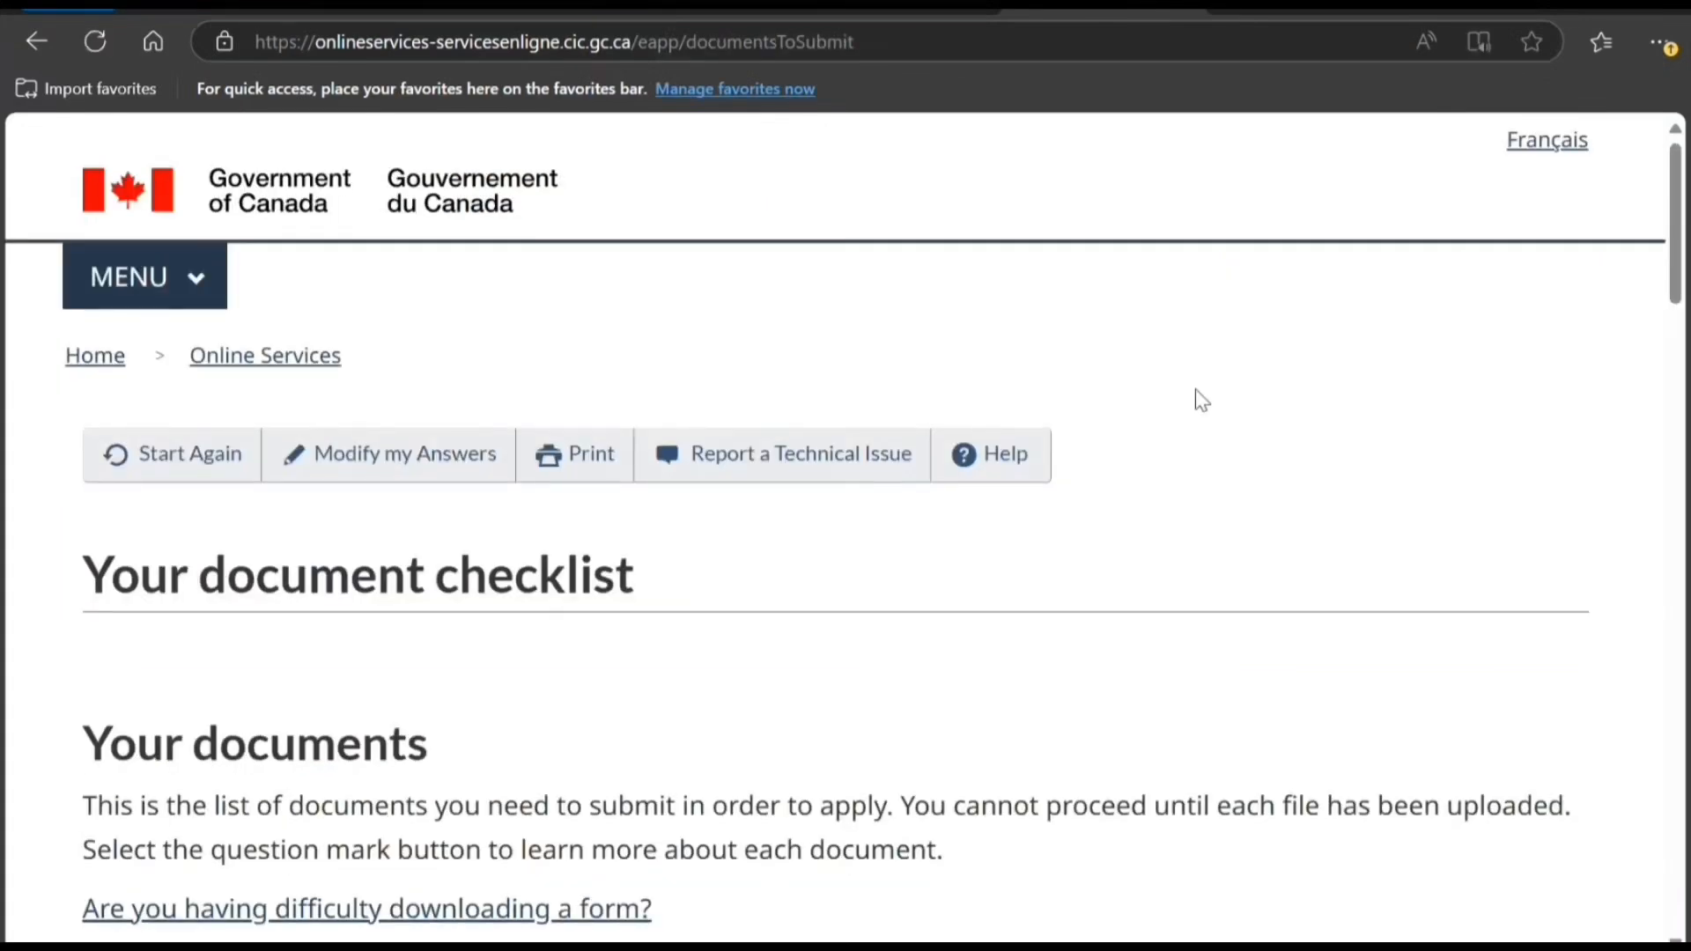
pyautogui.scroll(-4, 1193, 397)
pyautogui.scroll(-5, 1191, 396)
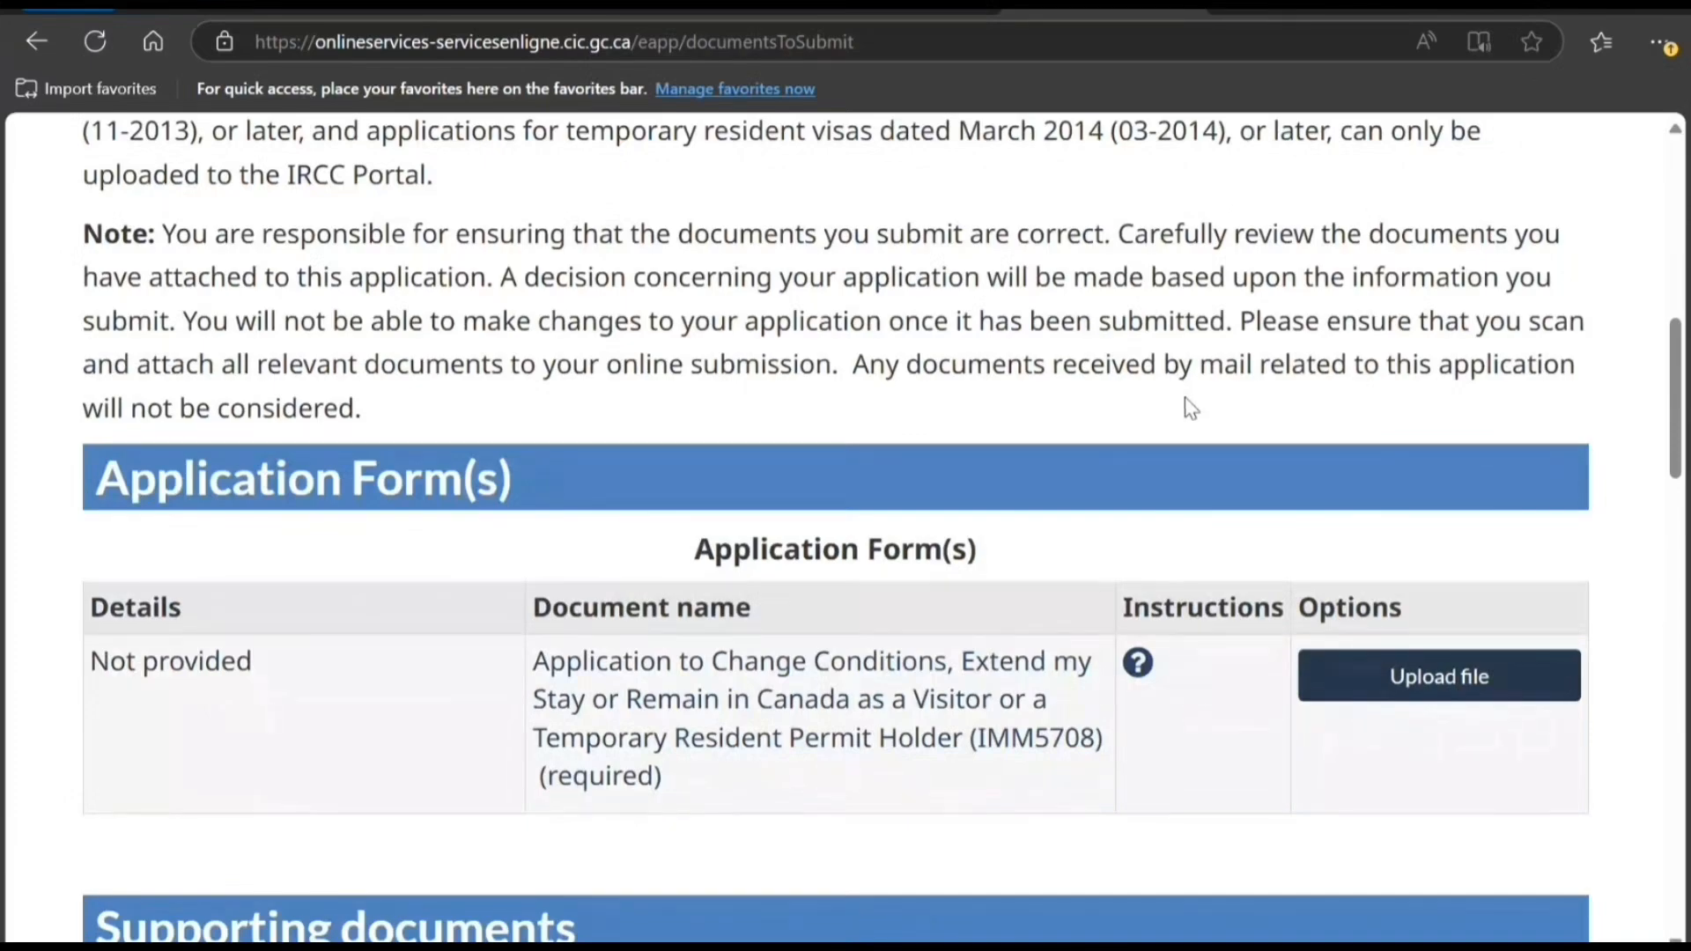
pyautogui.scroll(-4, 1191, 408)
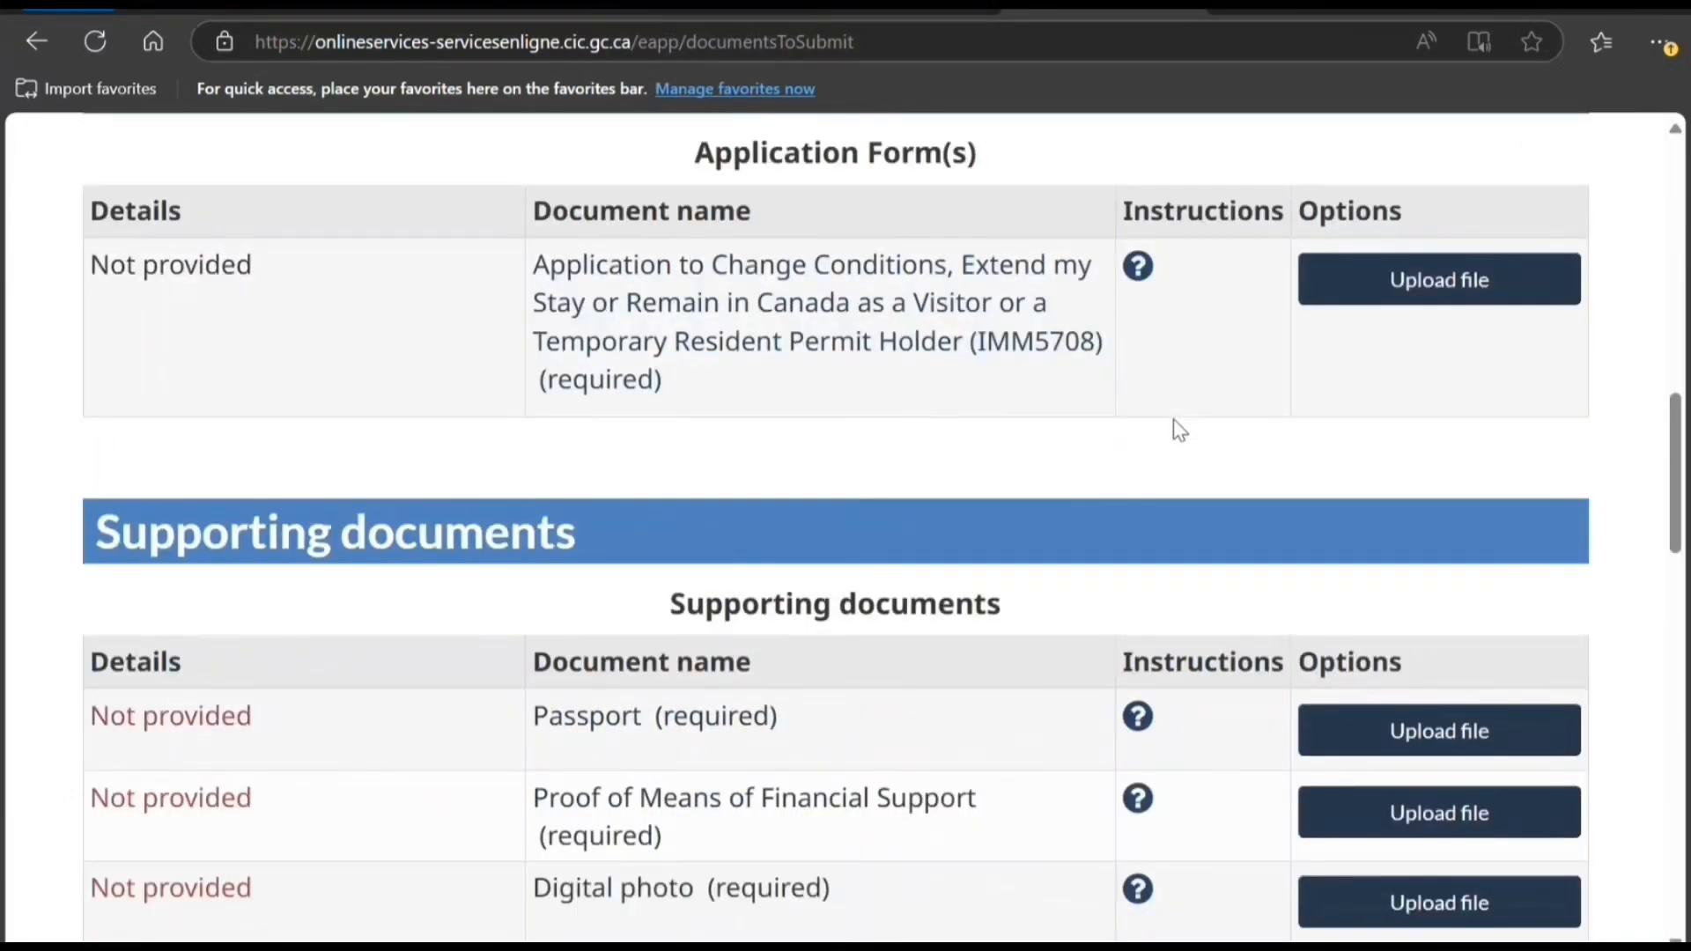
pyautogui.scroll(-7, 1167, 476)
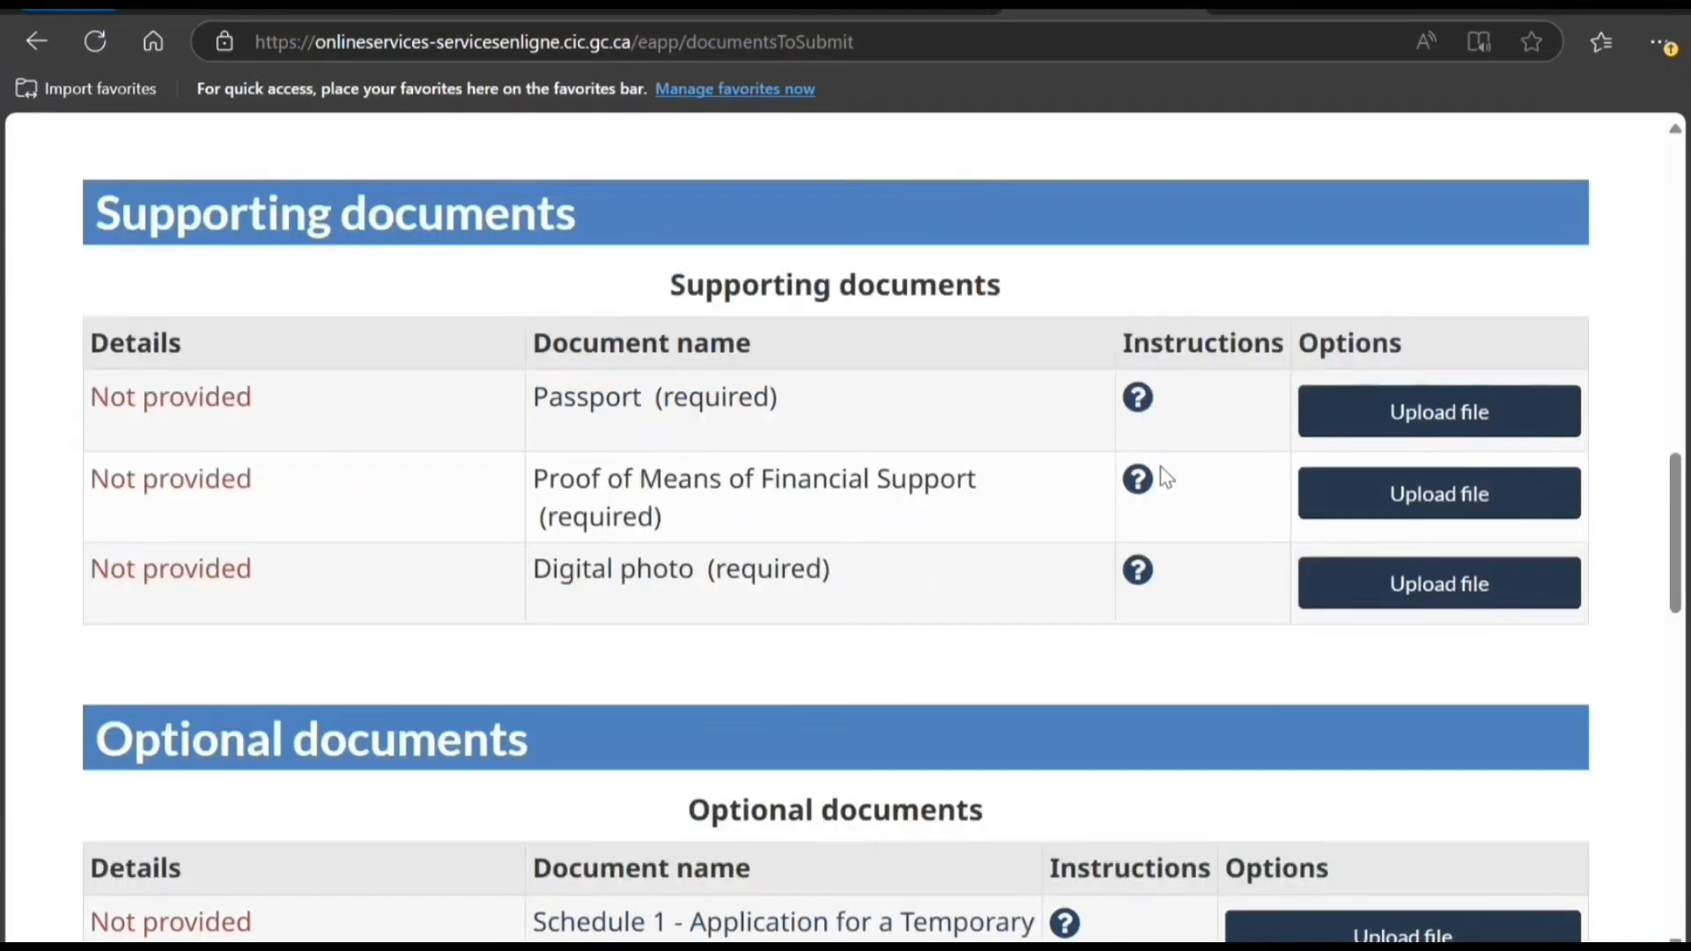
# Read the instructions for the required digital photo and passport documents, closing each explanation.
pyautogui.scroll(3, 1163, 476)
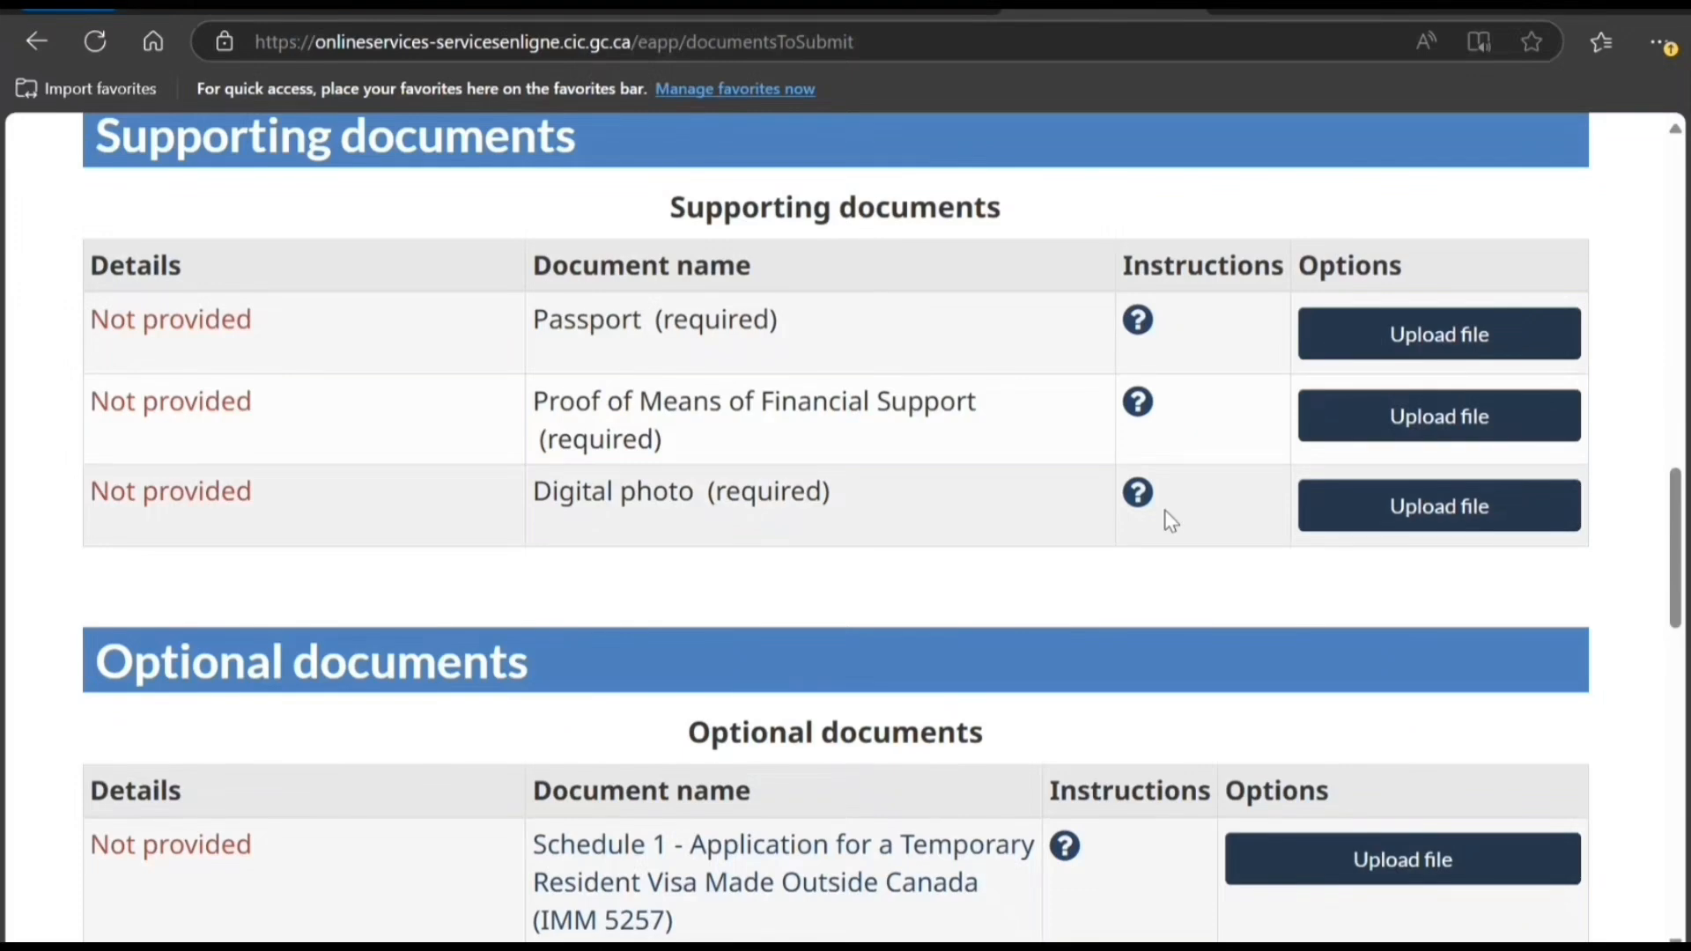
pyautogui.click(1139, 494)
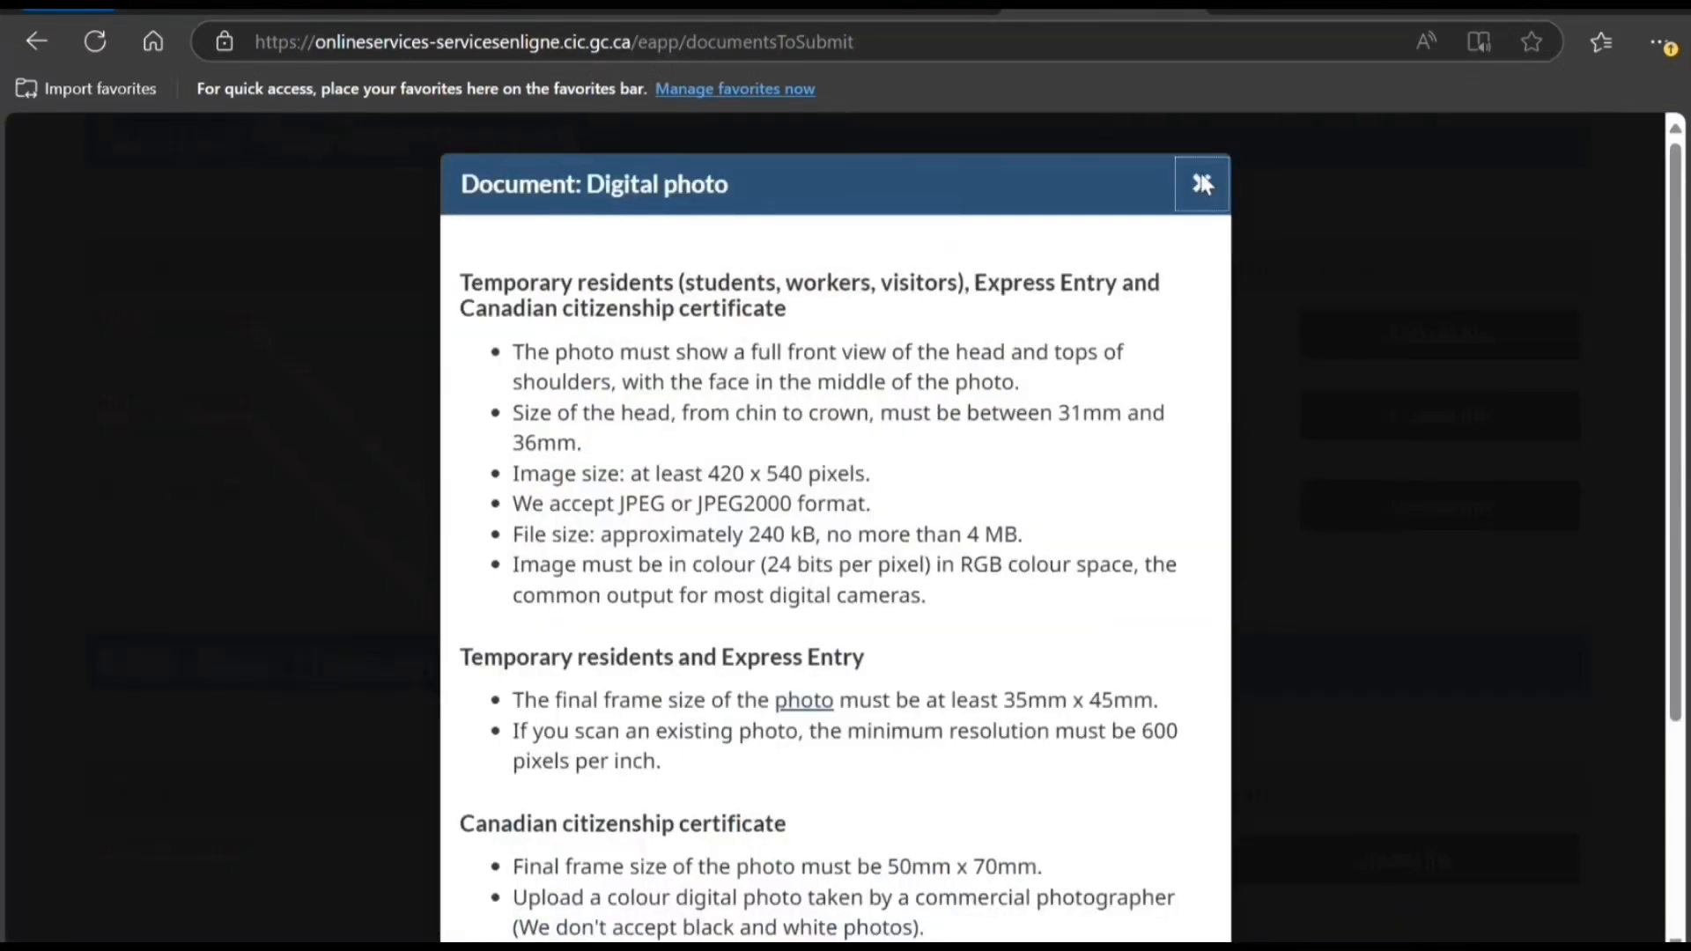
pyautogui.click(1202, 184)
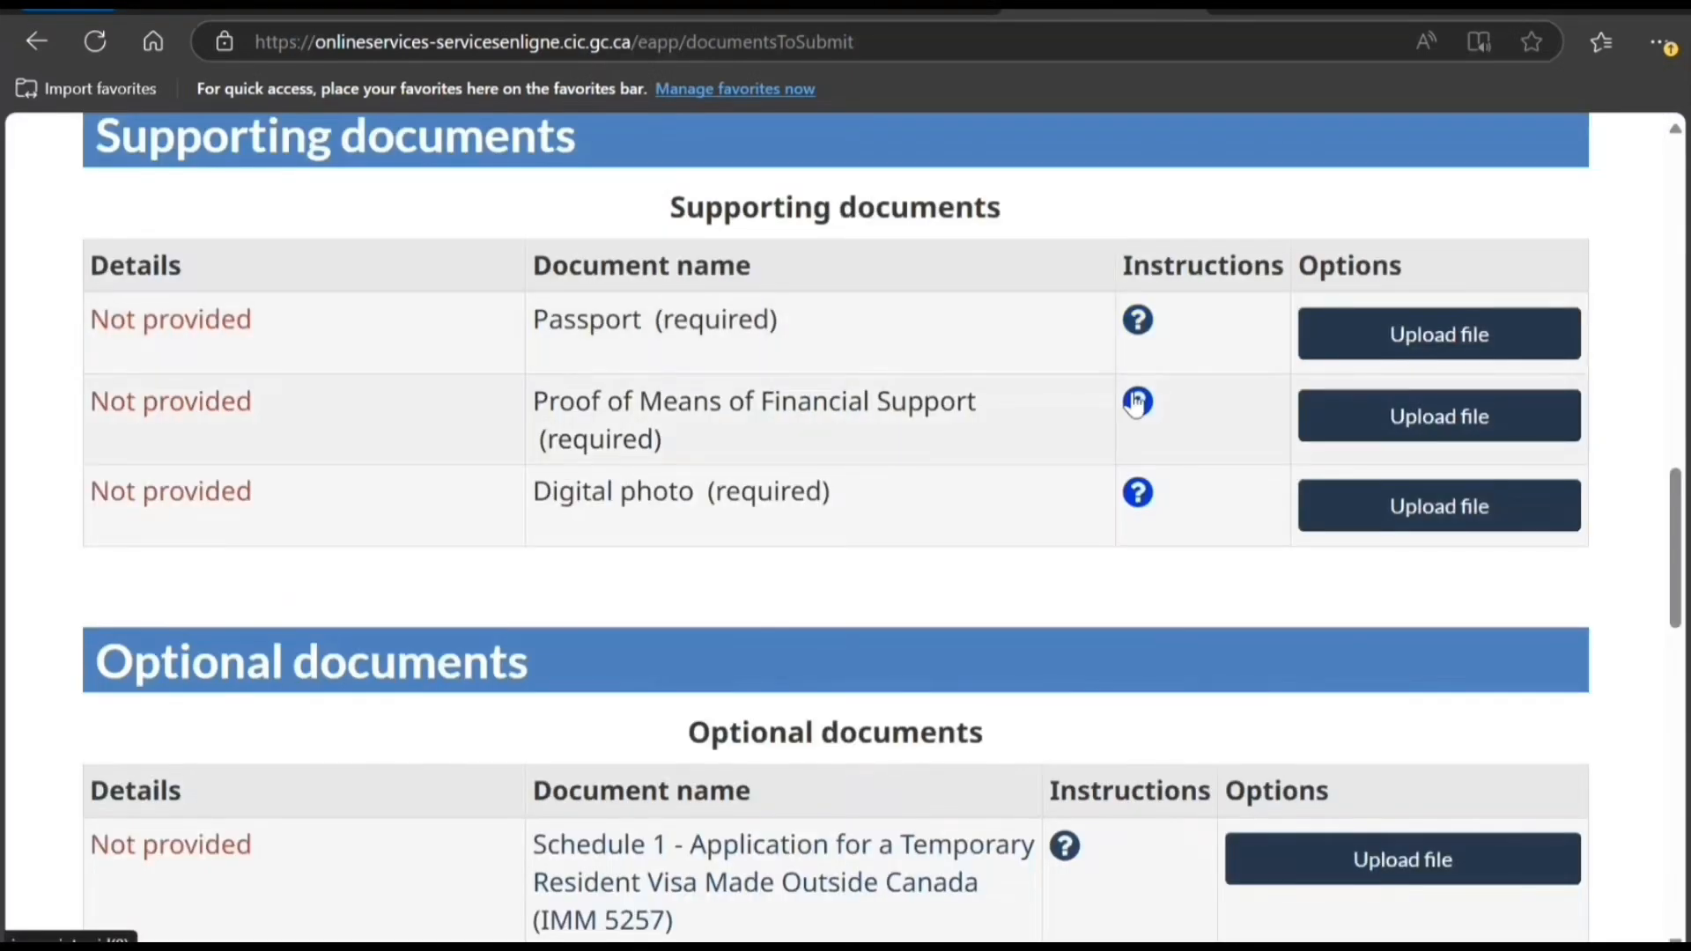
pyautogui.click(1137, 320)
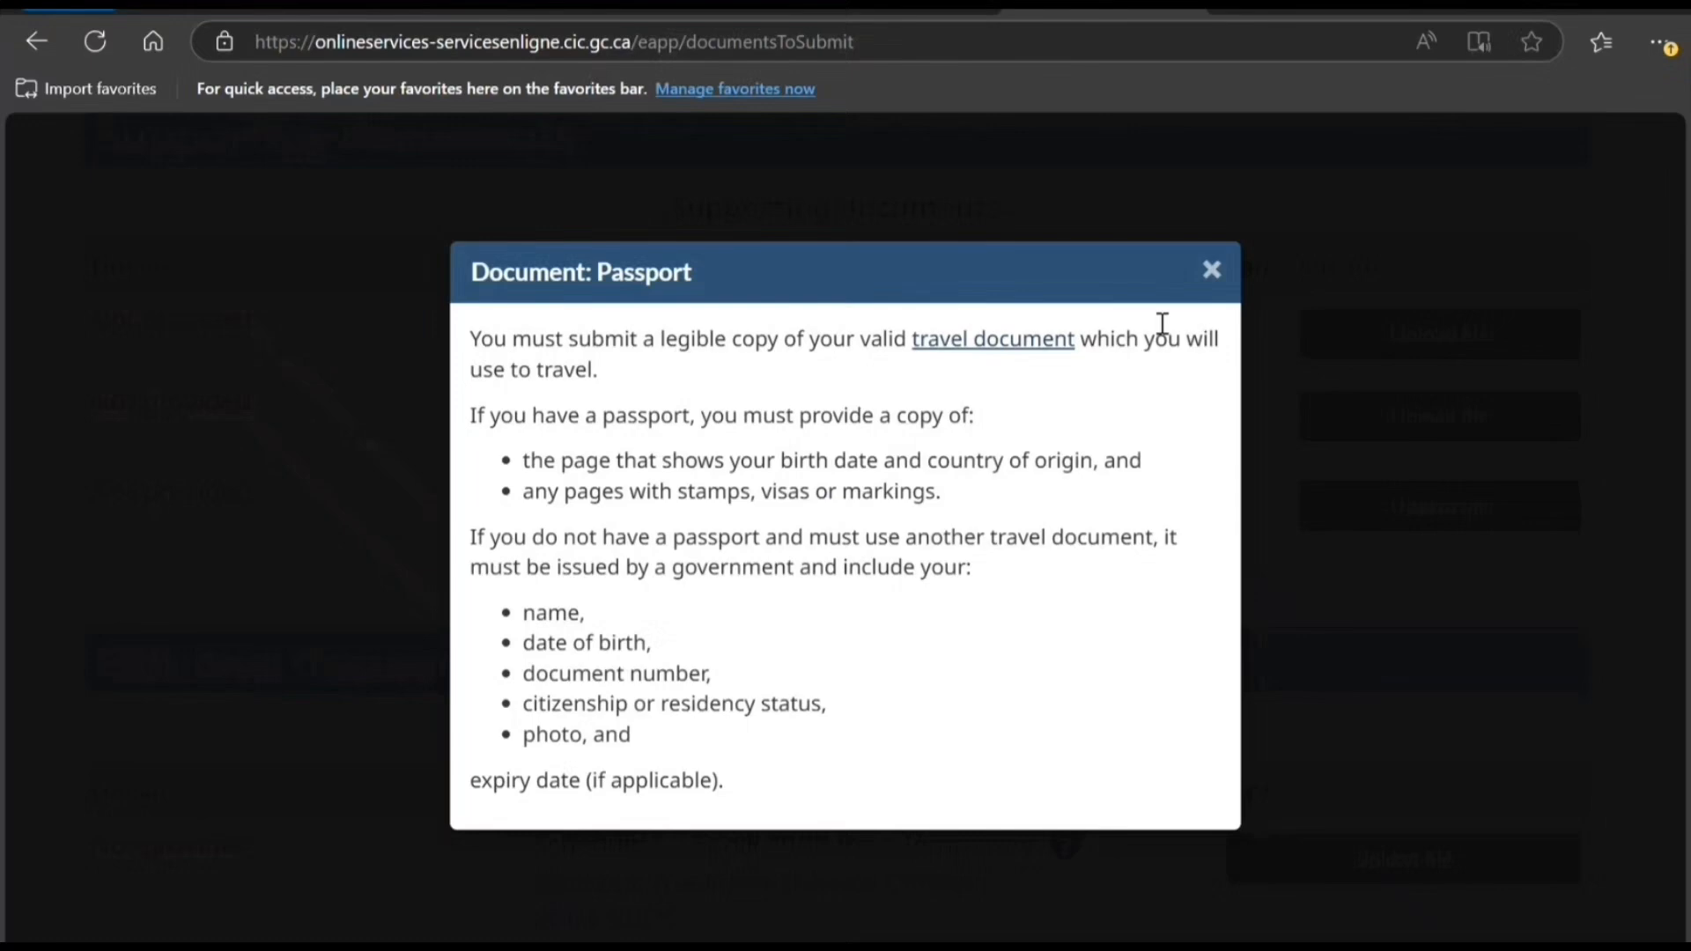
pyautogui.click(1211, 275)
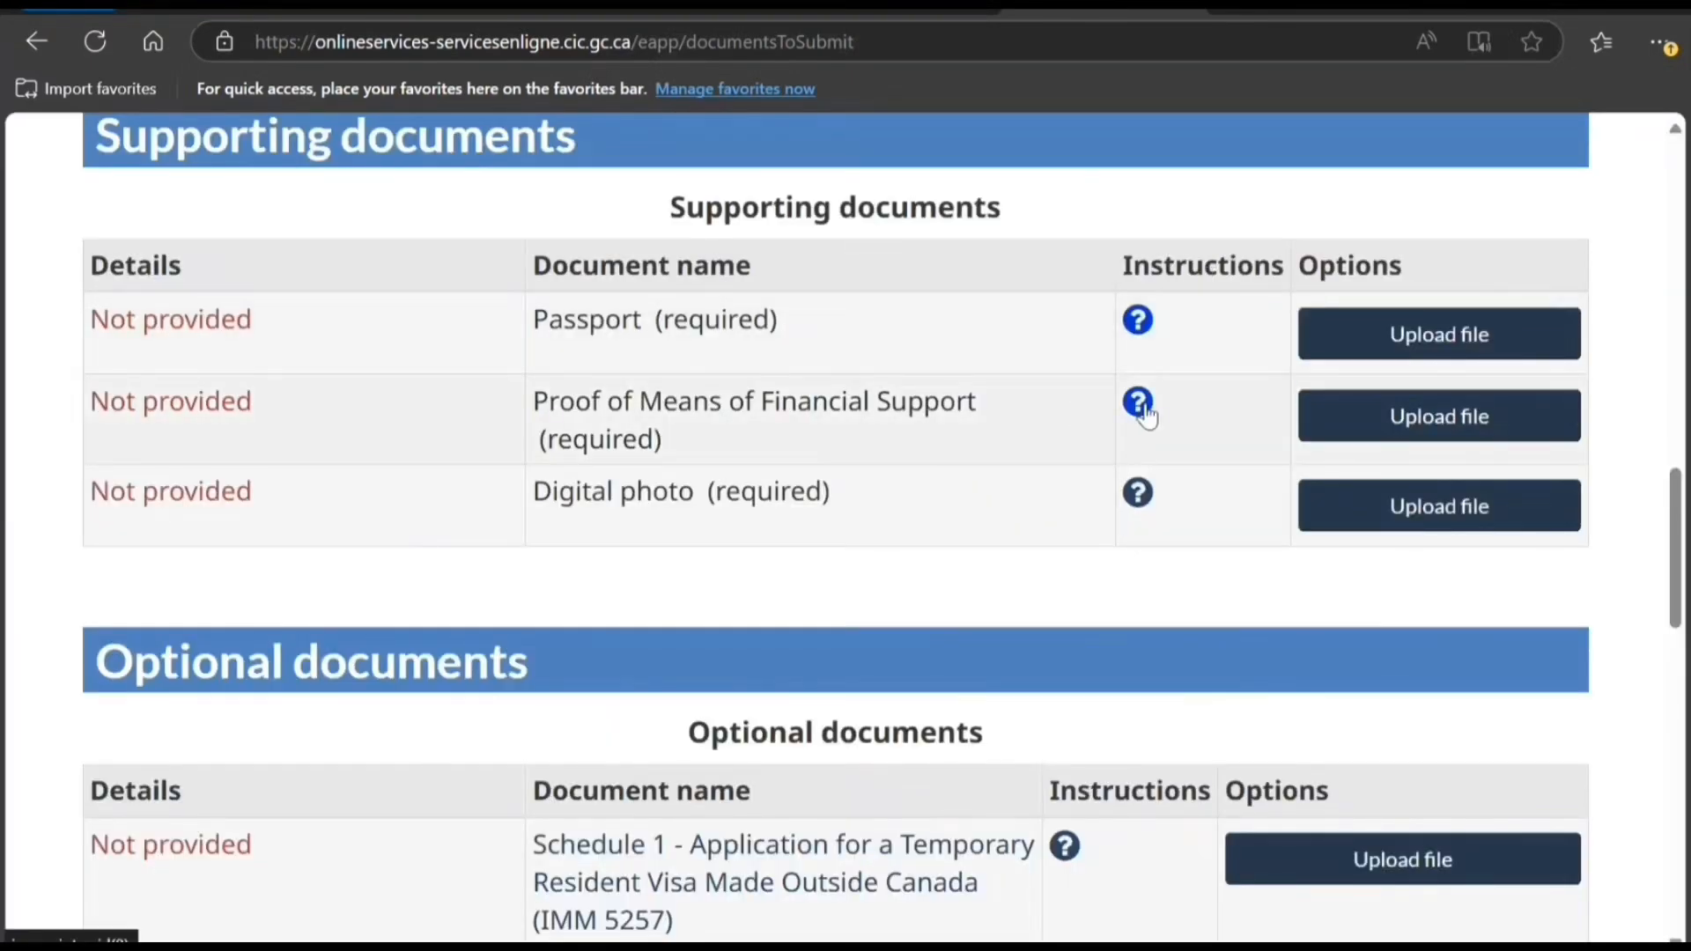
# Read the Proof of Means of Financial Support instructions, examining the documents accepted from temporary residents, and close them.
pyautogui.click(1138, 403)
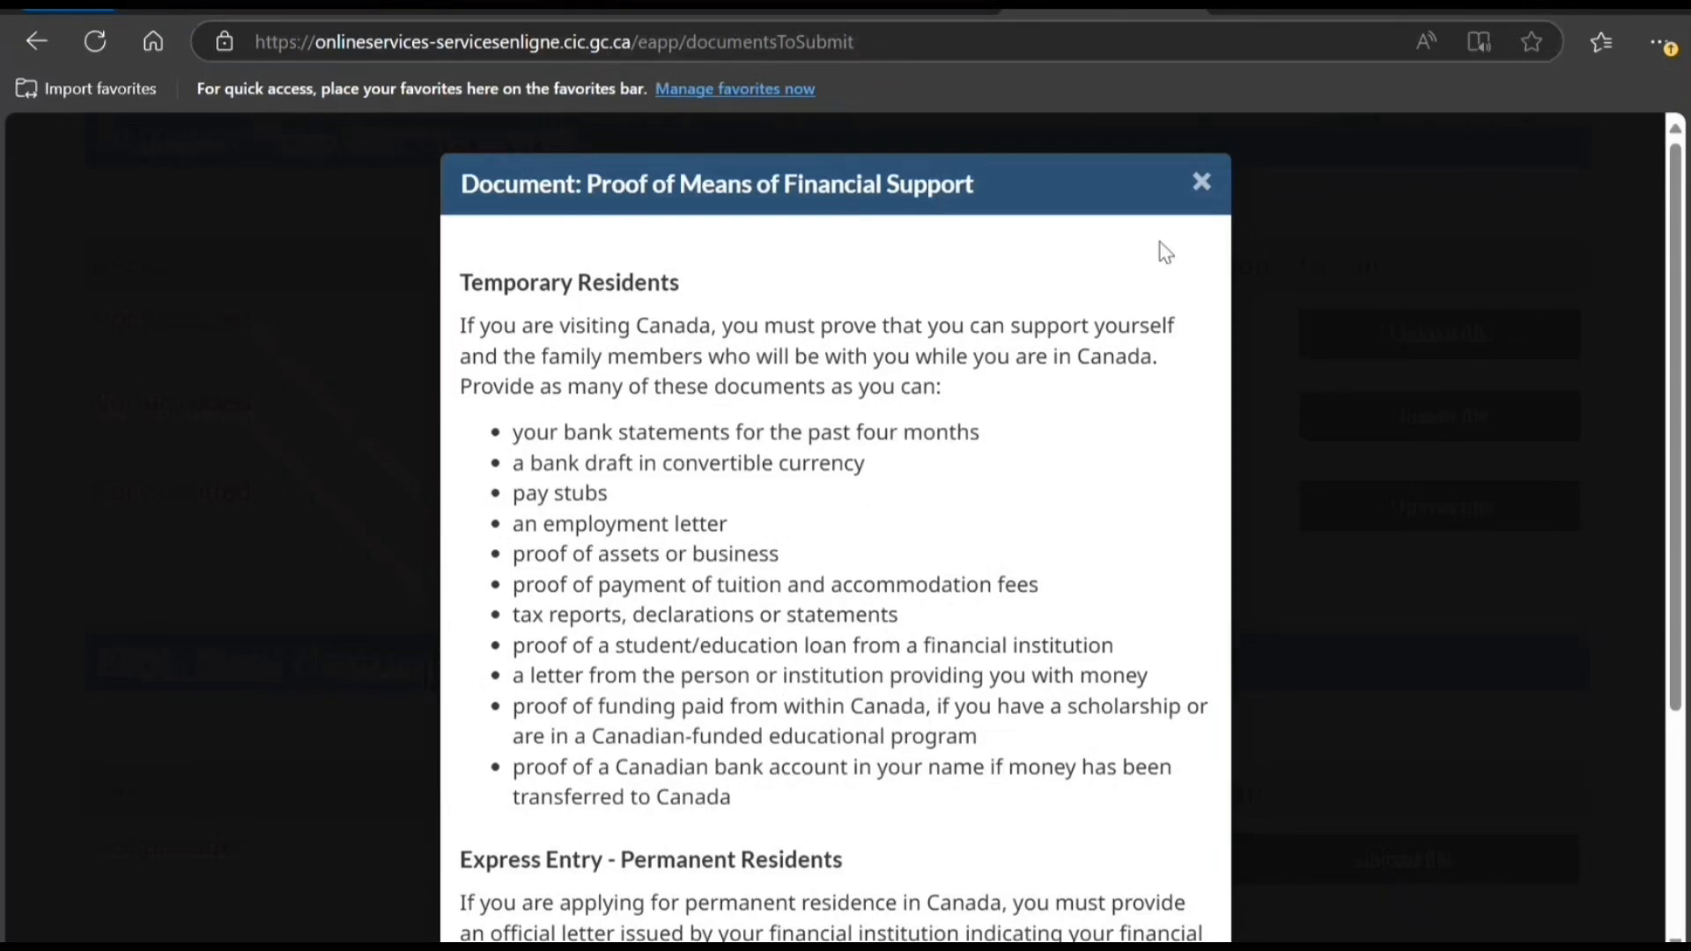
pyautogui.click(1201, 182)
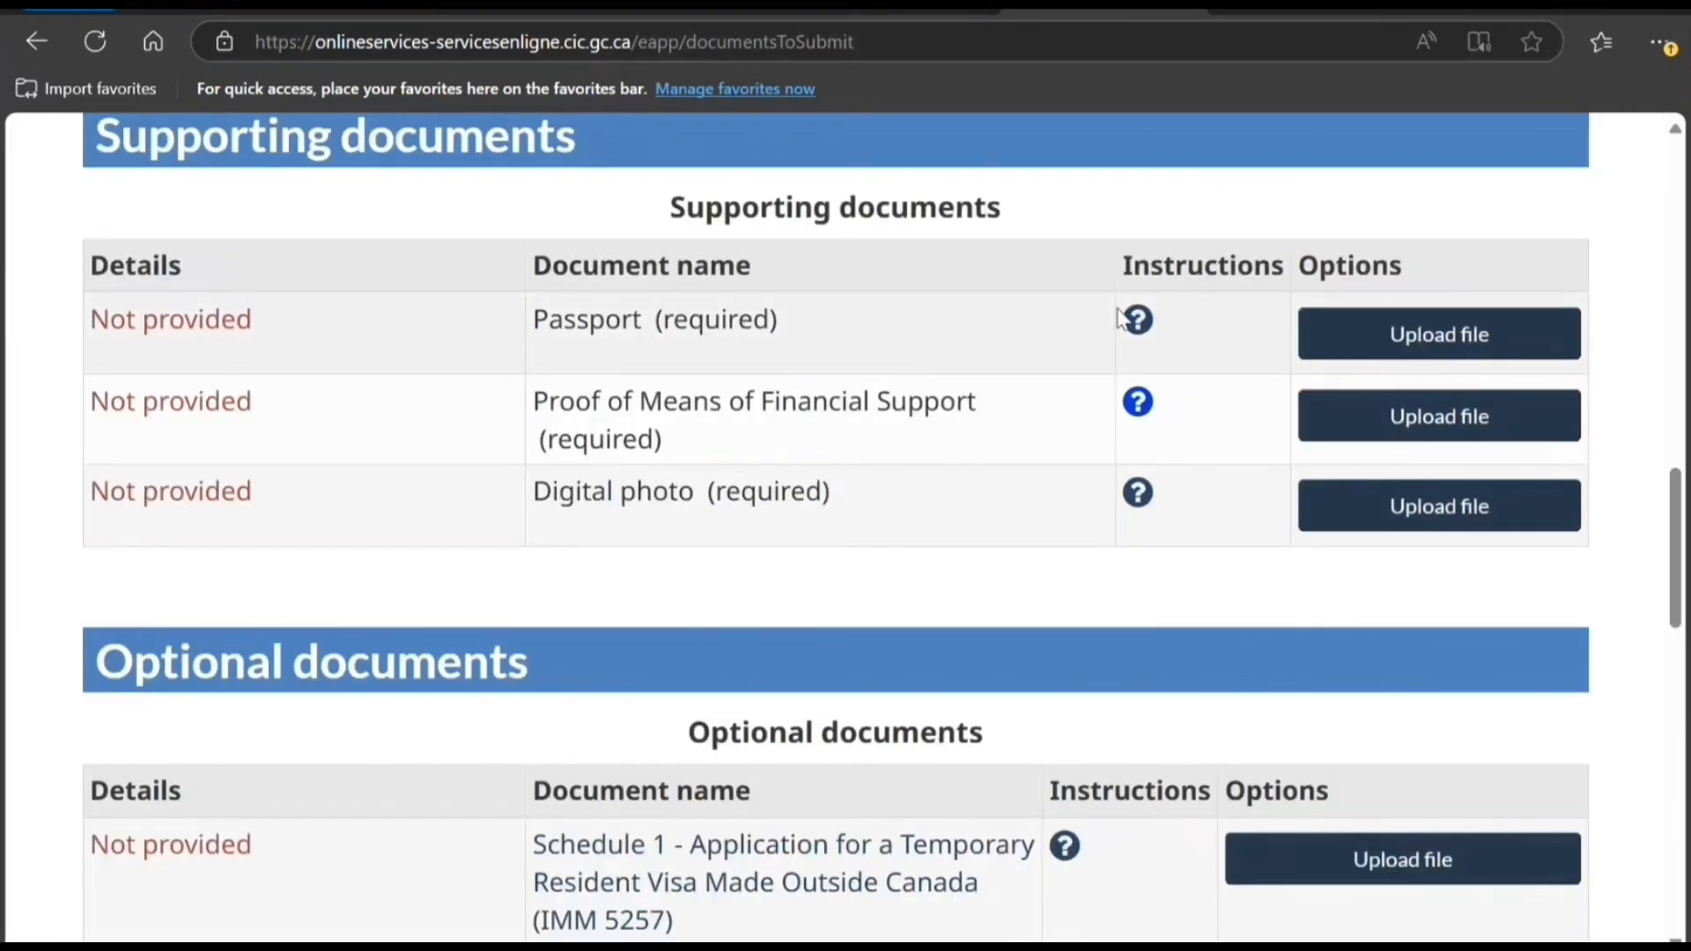
pyautogui.click(1137, 401)
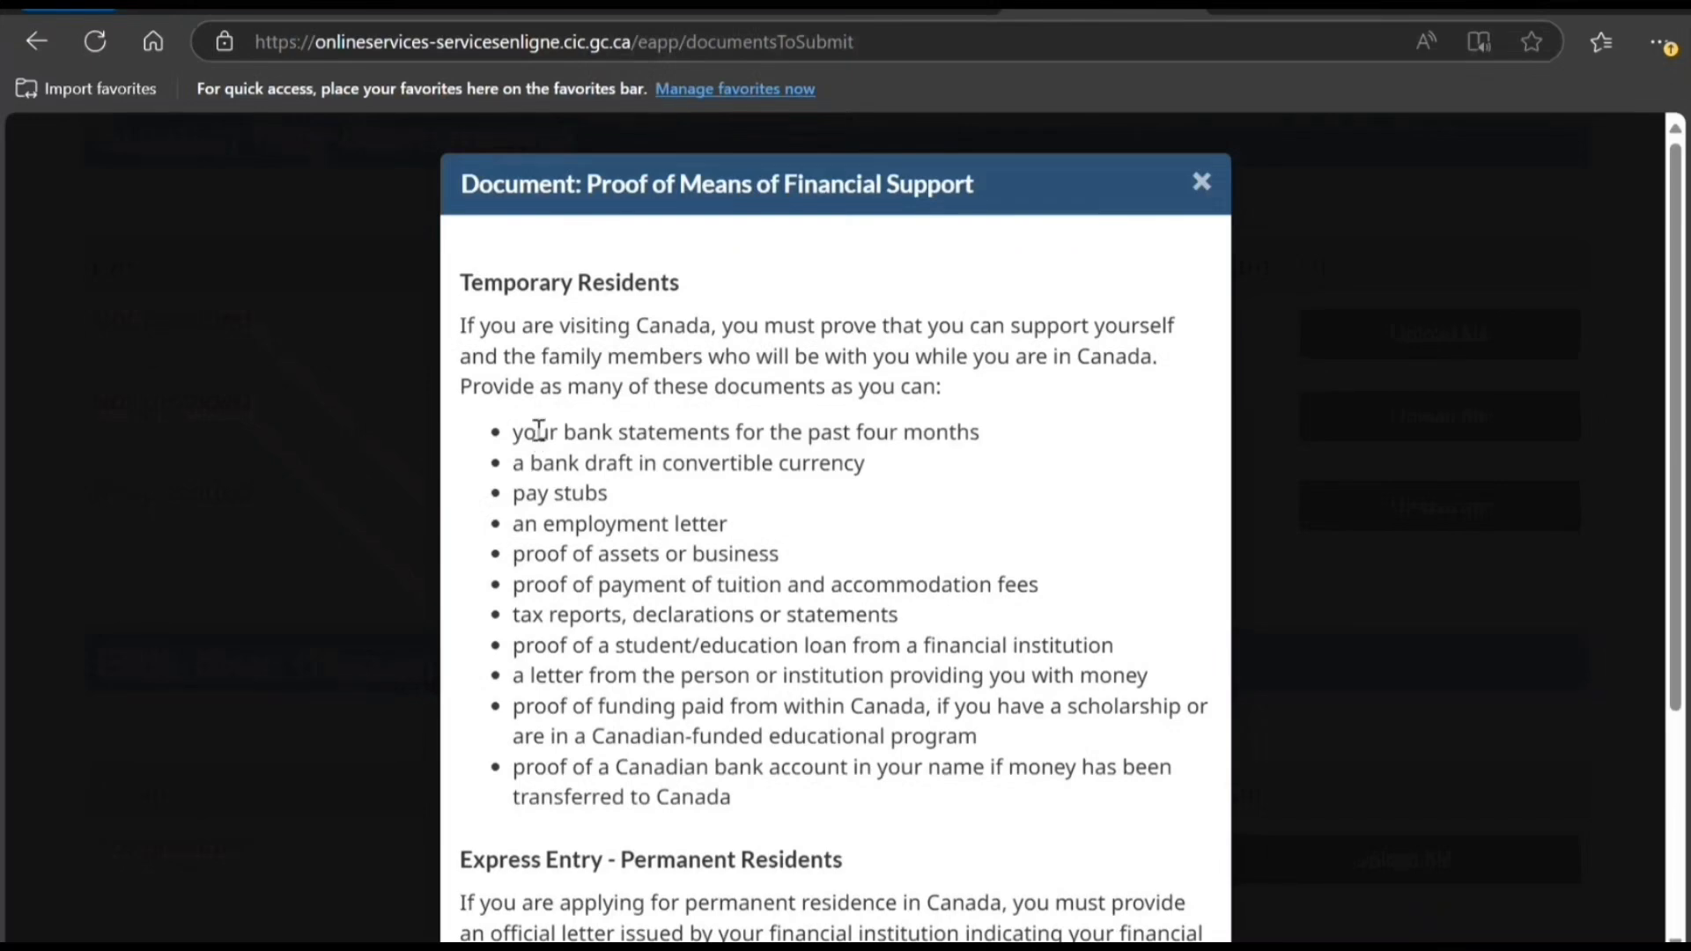
pyautogui.moveTo(539, 430); pyautogui.dragTo(619, 705)
pyautogui.press('Escape')
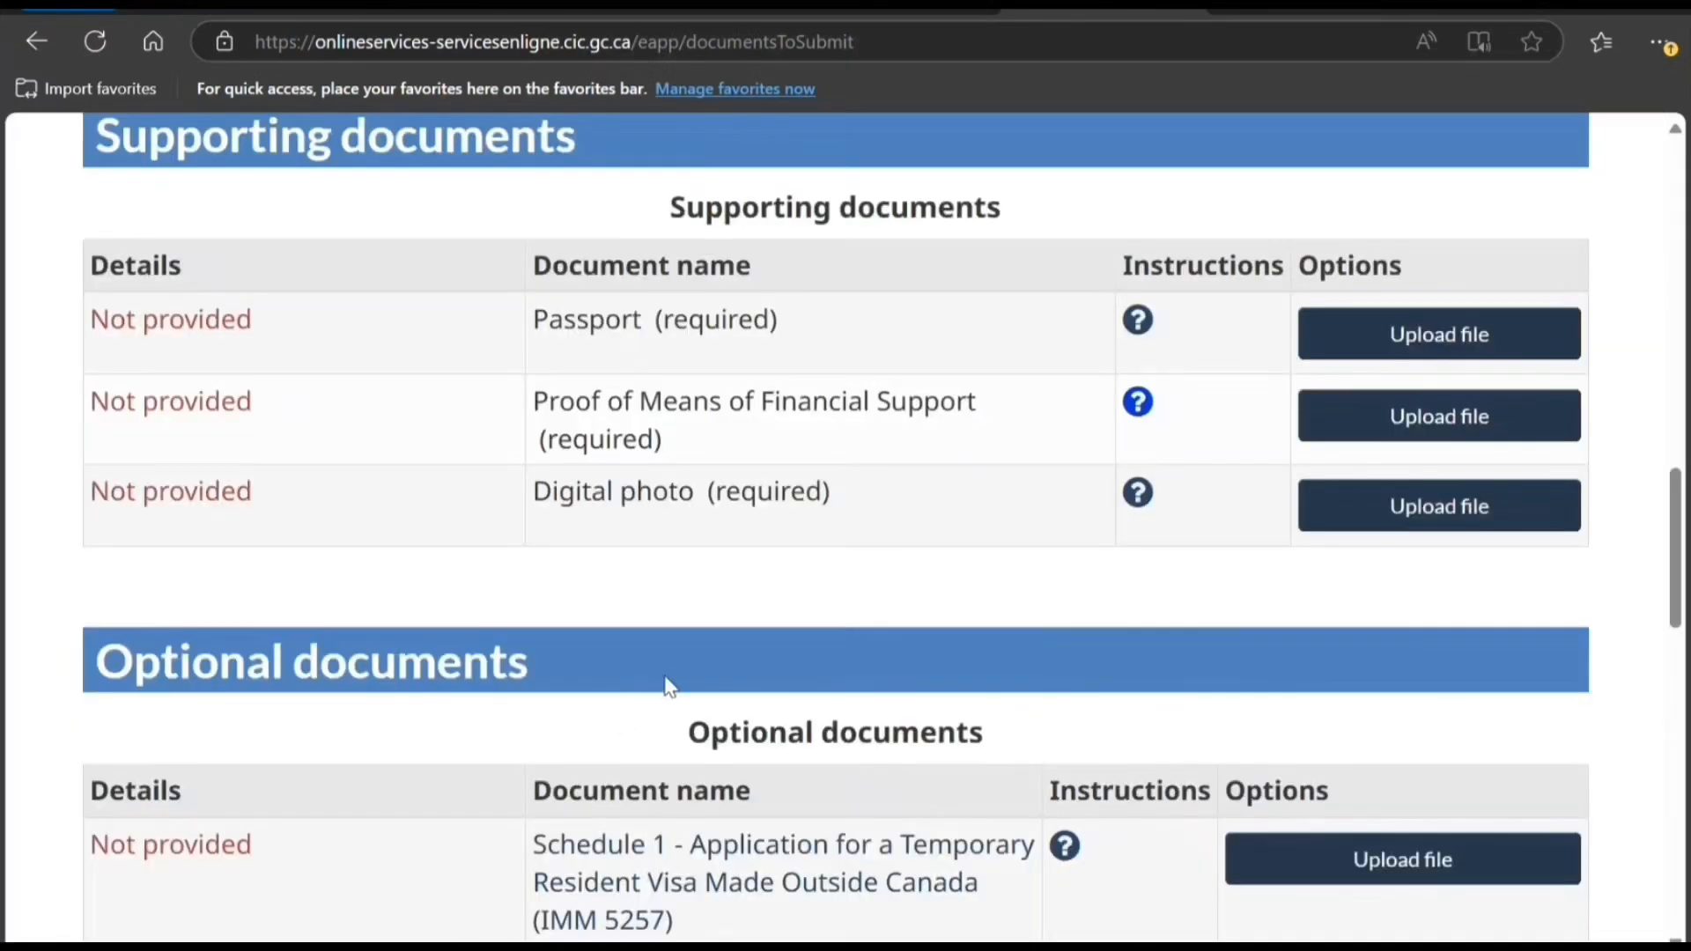
pyautogui.click(1133, 404)
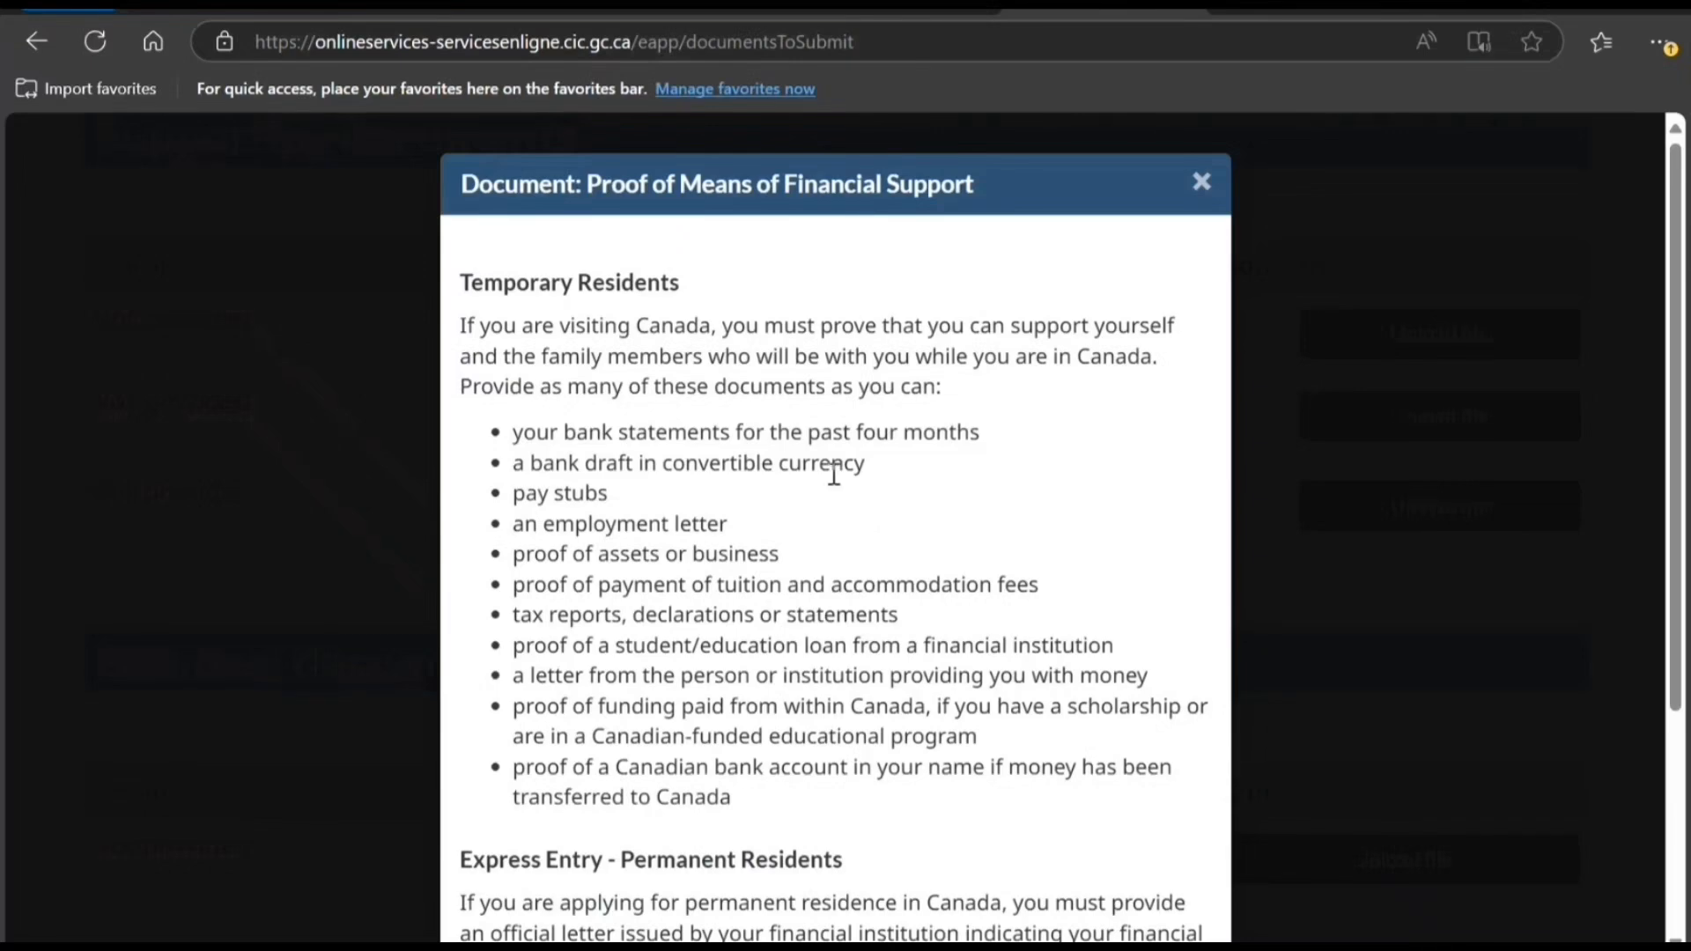
pyautogui.scroll(-4, 834, 476)
pyautogui.scroll(4, 834, 475)
pyautogui.moveTo(760, 709); pyautogui.dragTo(957, 735)
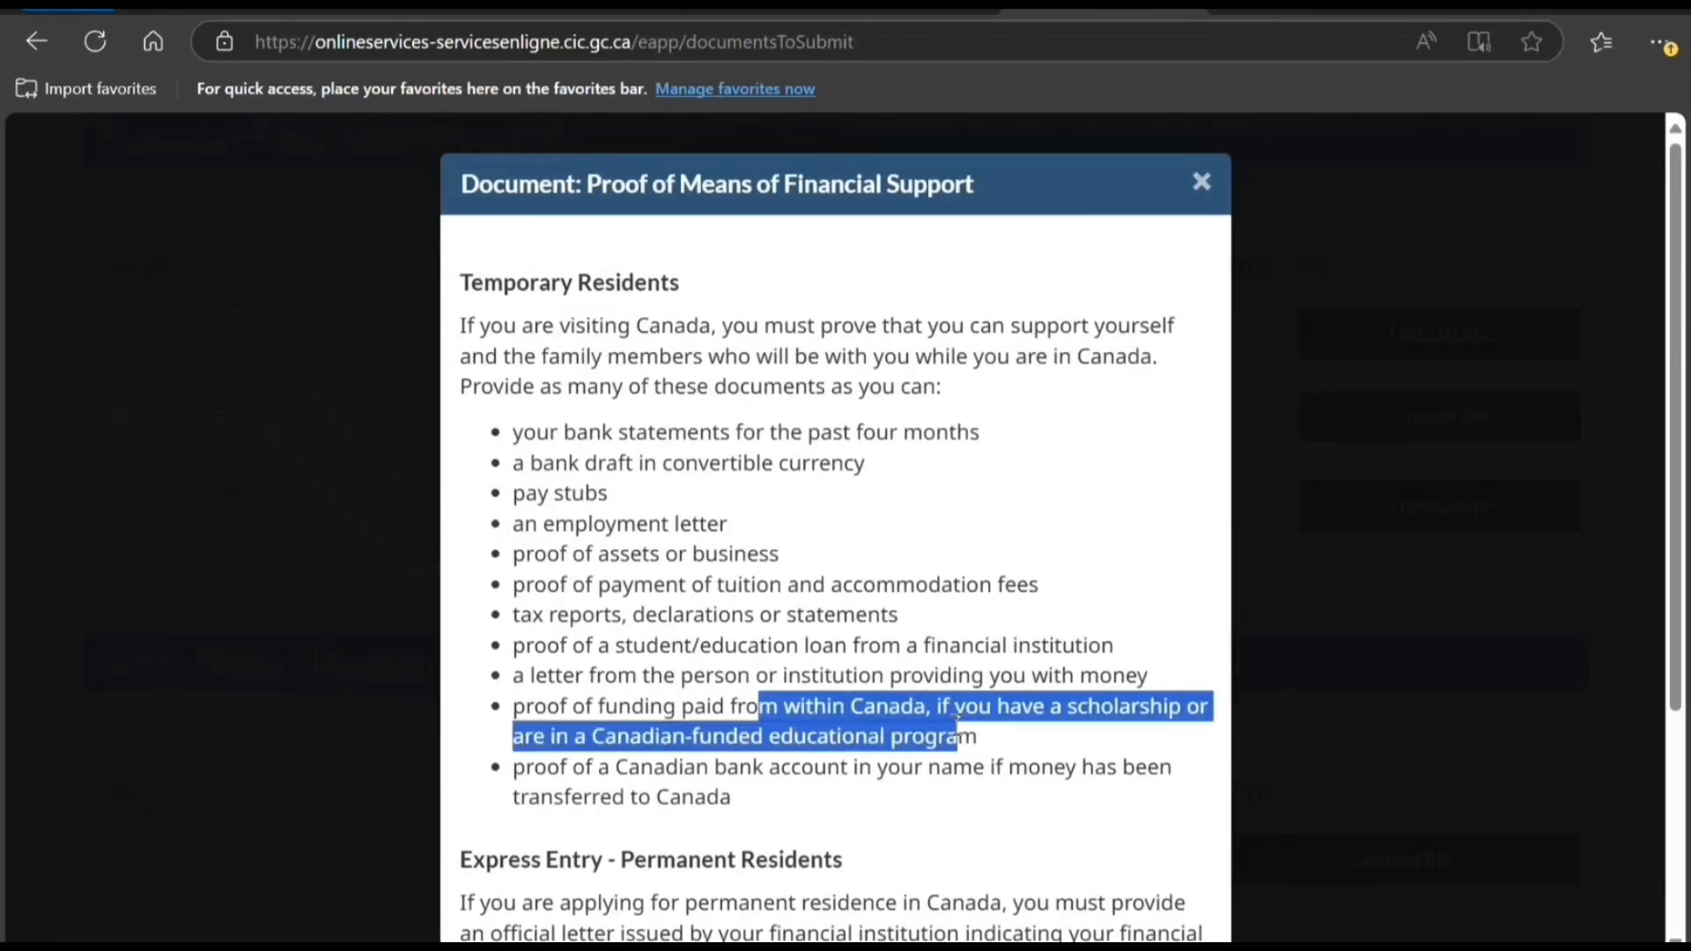
pyautogui.press('Escape')
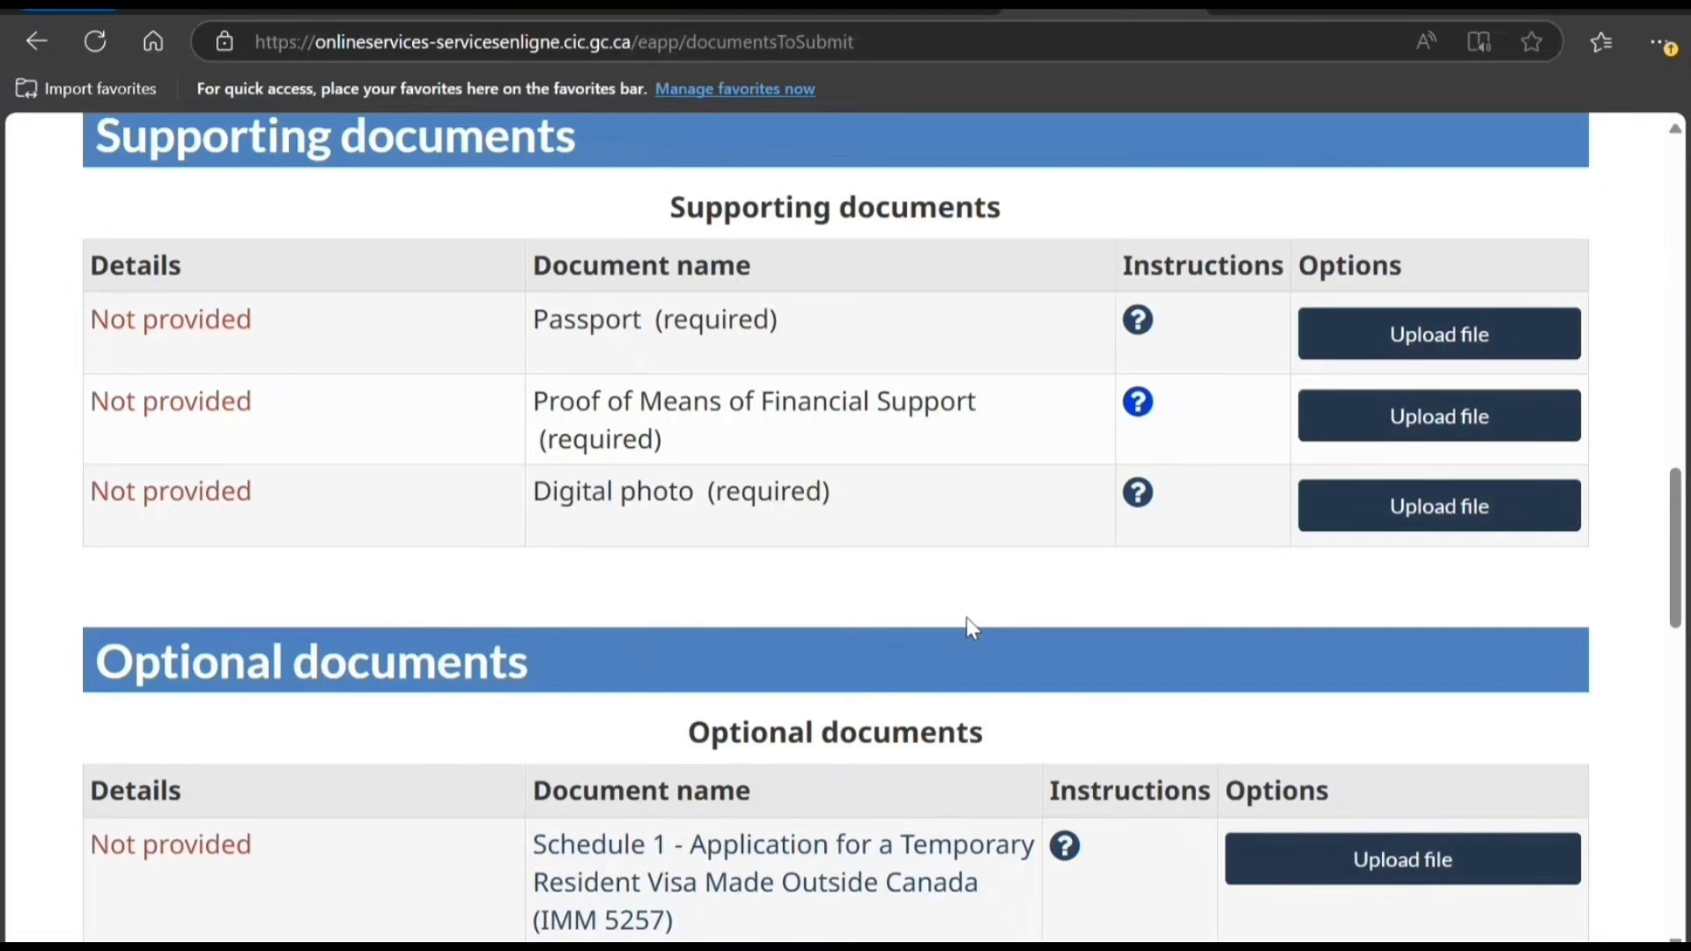
# Look through the whole document checklist, examining the required form, the optional documents and the application fees.
pyautogui.scroll(3, 971, 607)
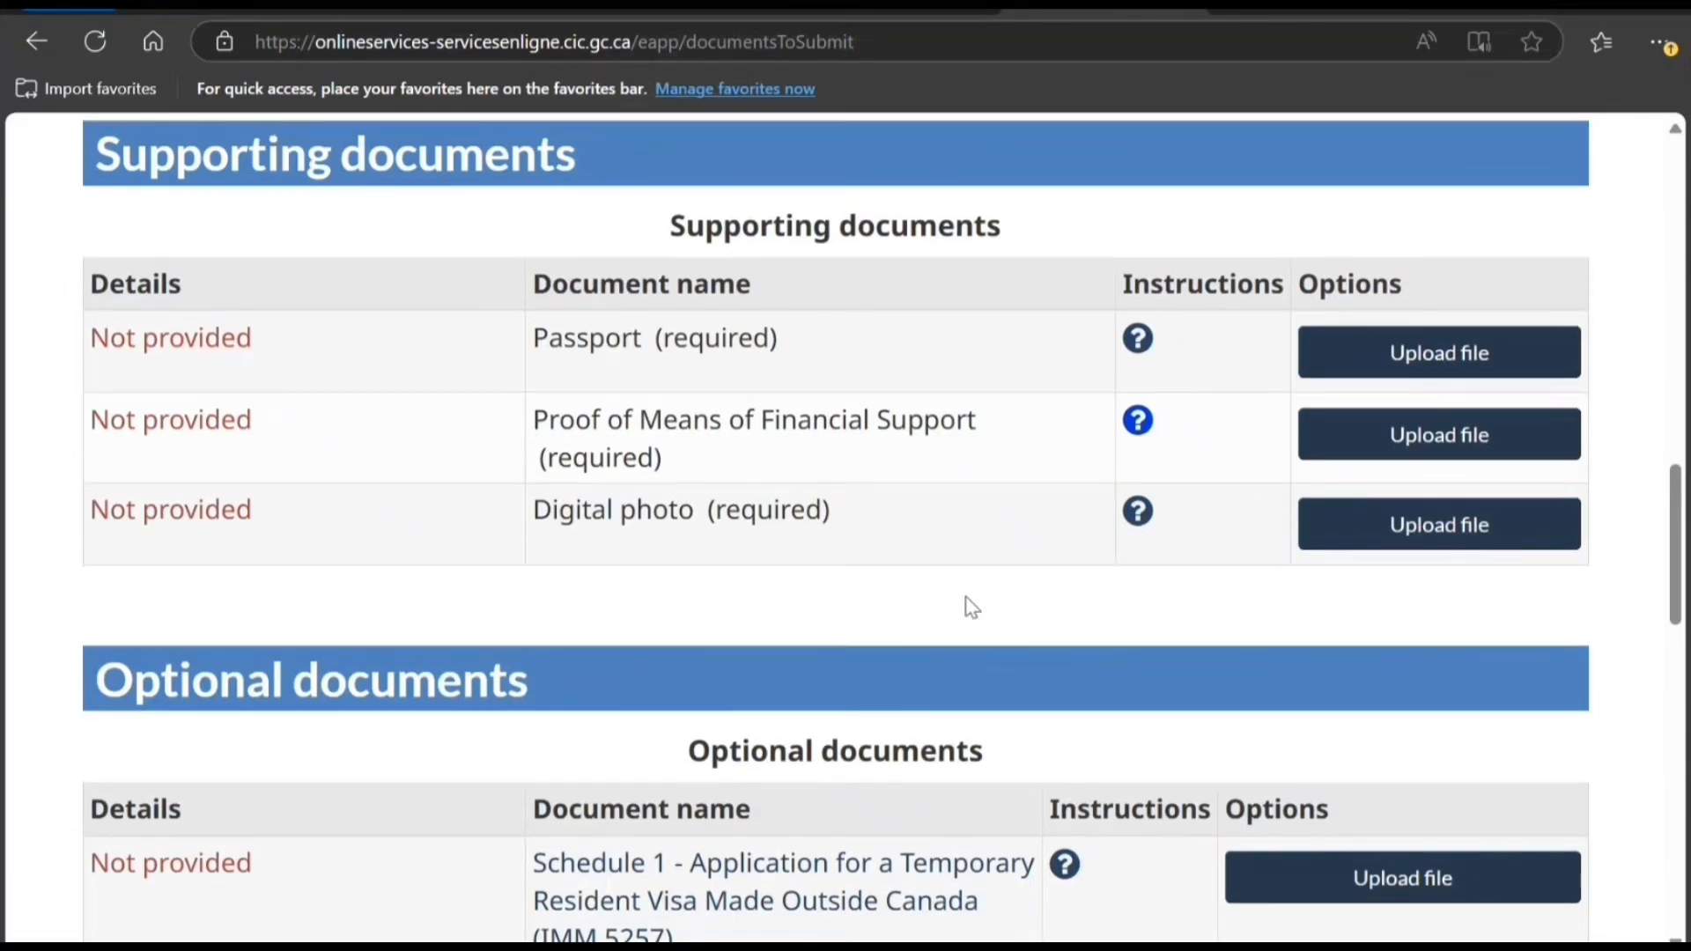
pyautogui.scroll(-3, 972, 607)
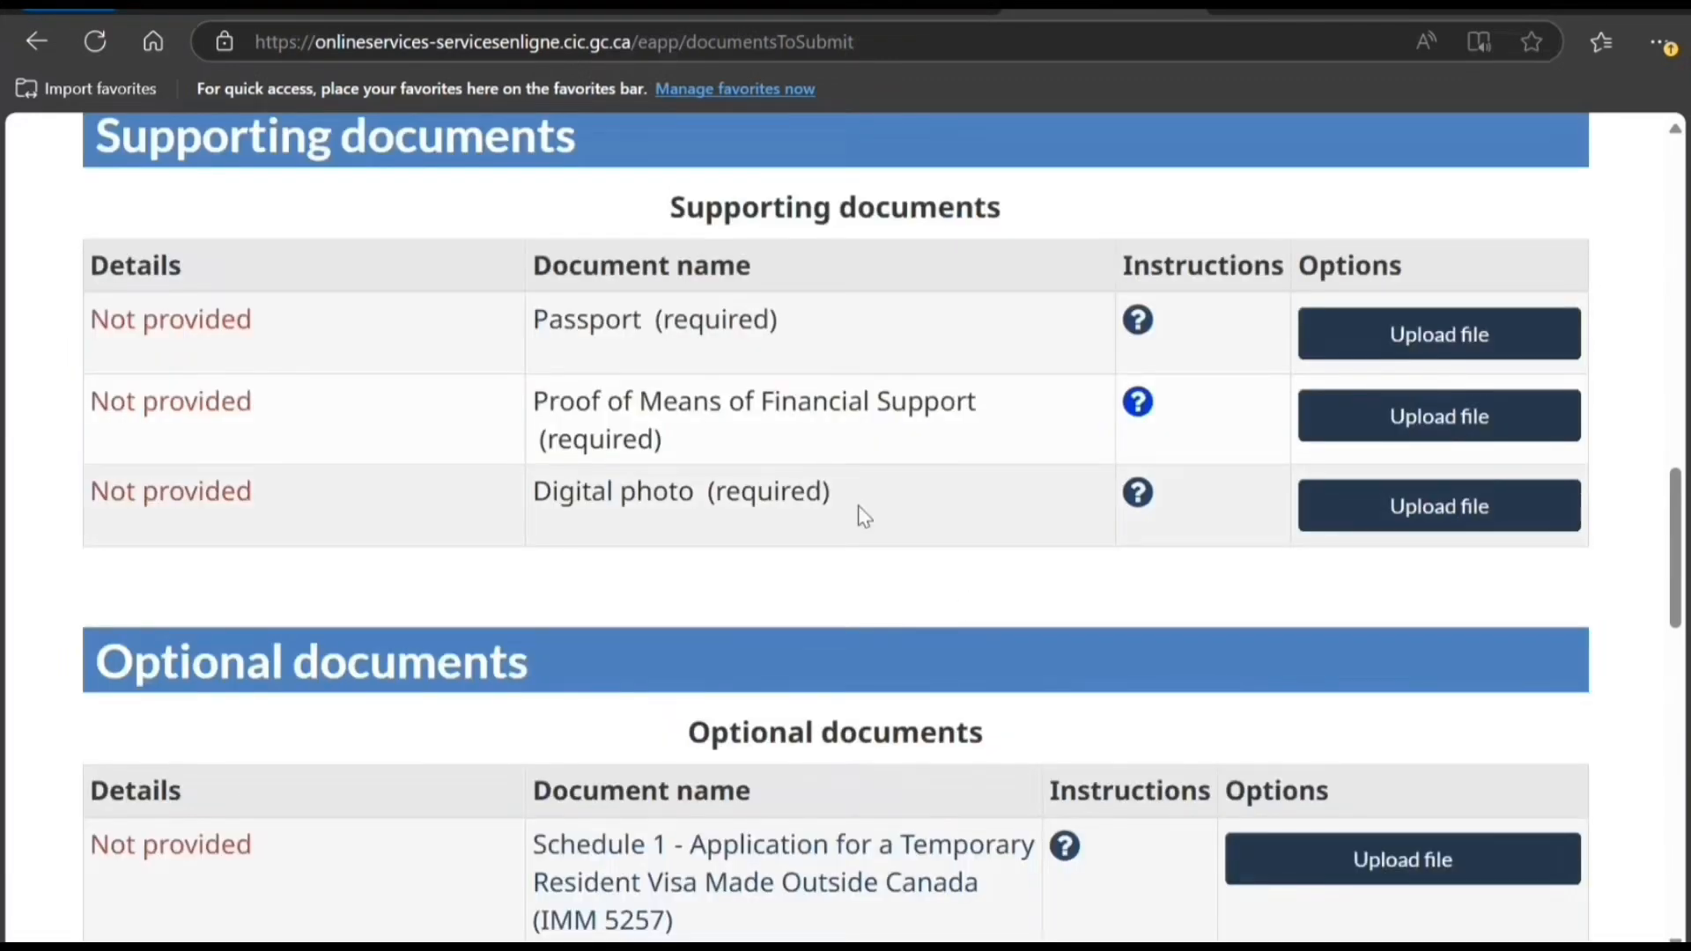
pyautogui.scroll(-7, 981, 458)
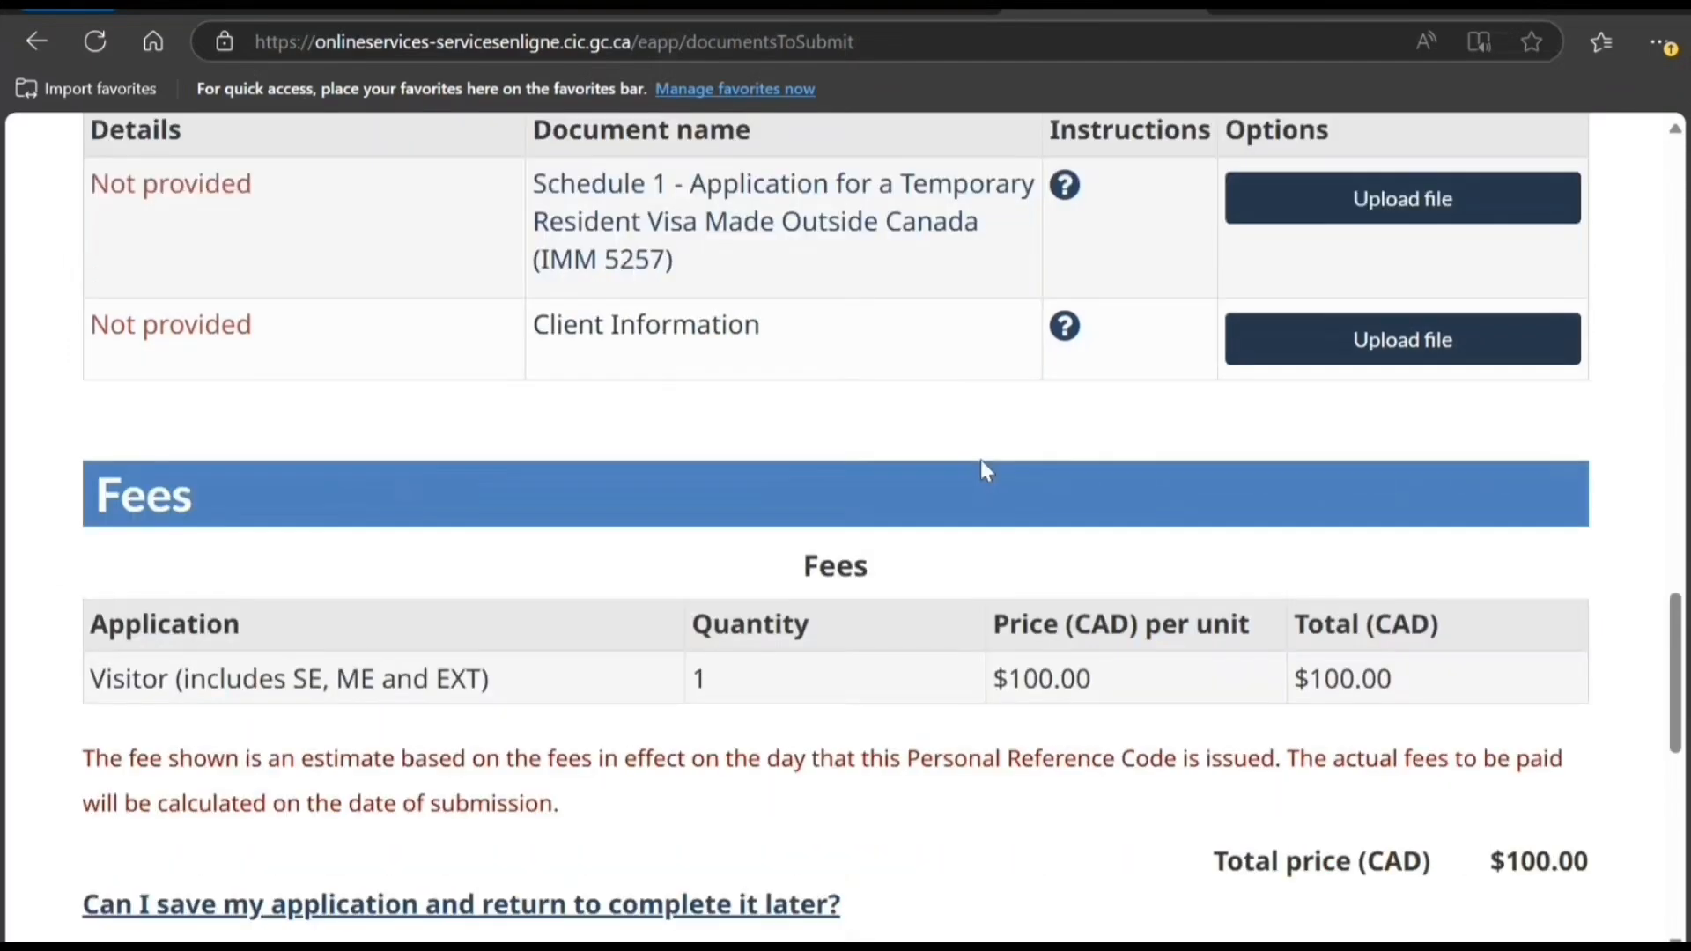
pyautogui.scroll(-6, 980, 460)
pyautogui.scroll(-3, 1064, 476)
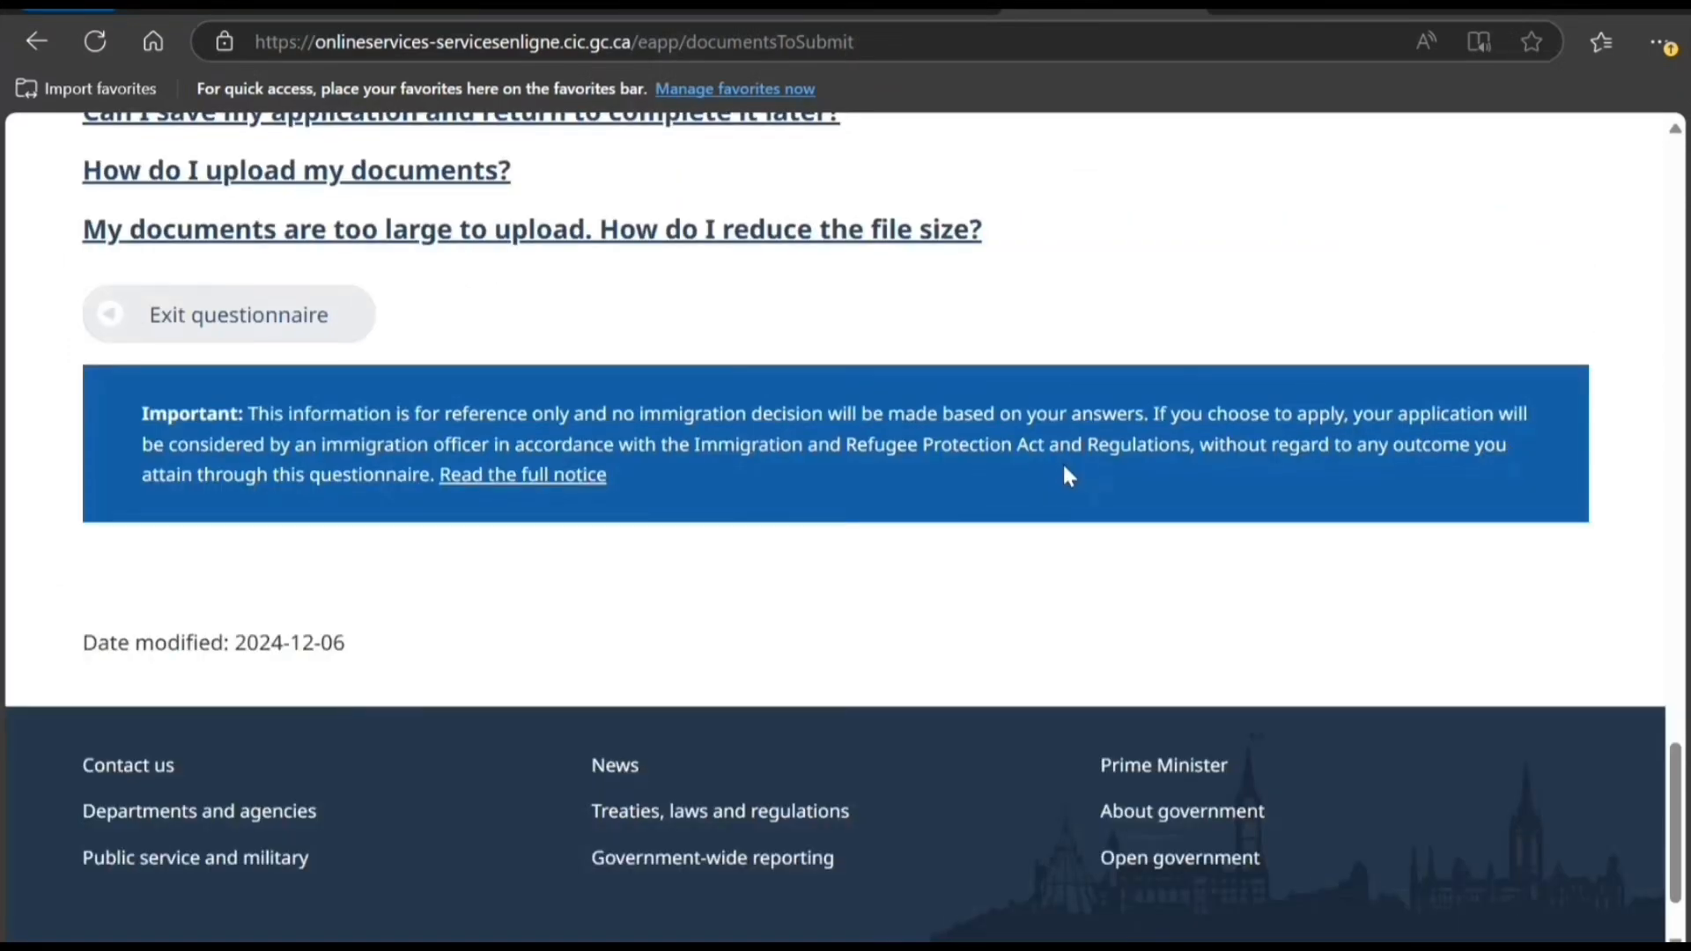
pyautogui.scroll(5, 1061, 472)
pyautogui.scroll(8, 1045, 476)
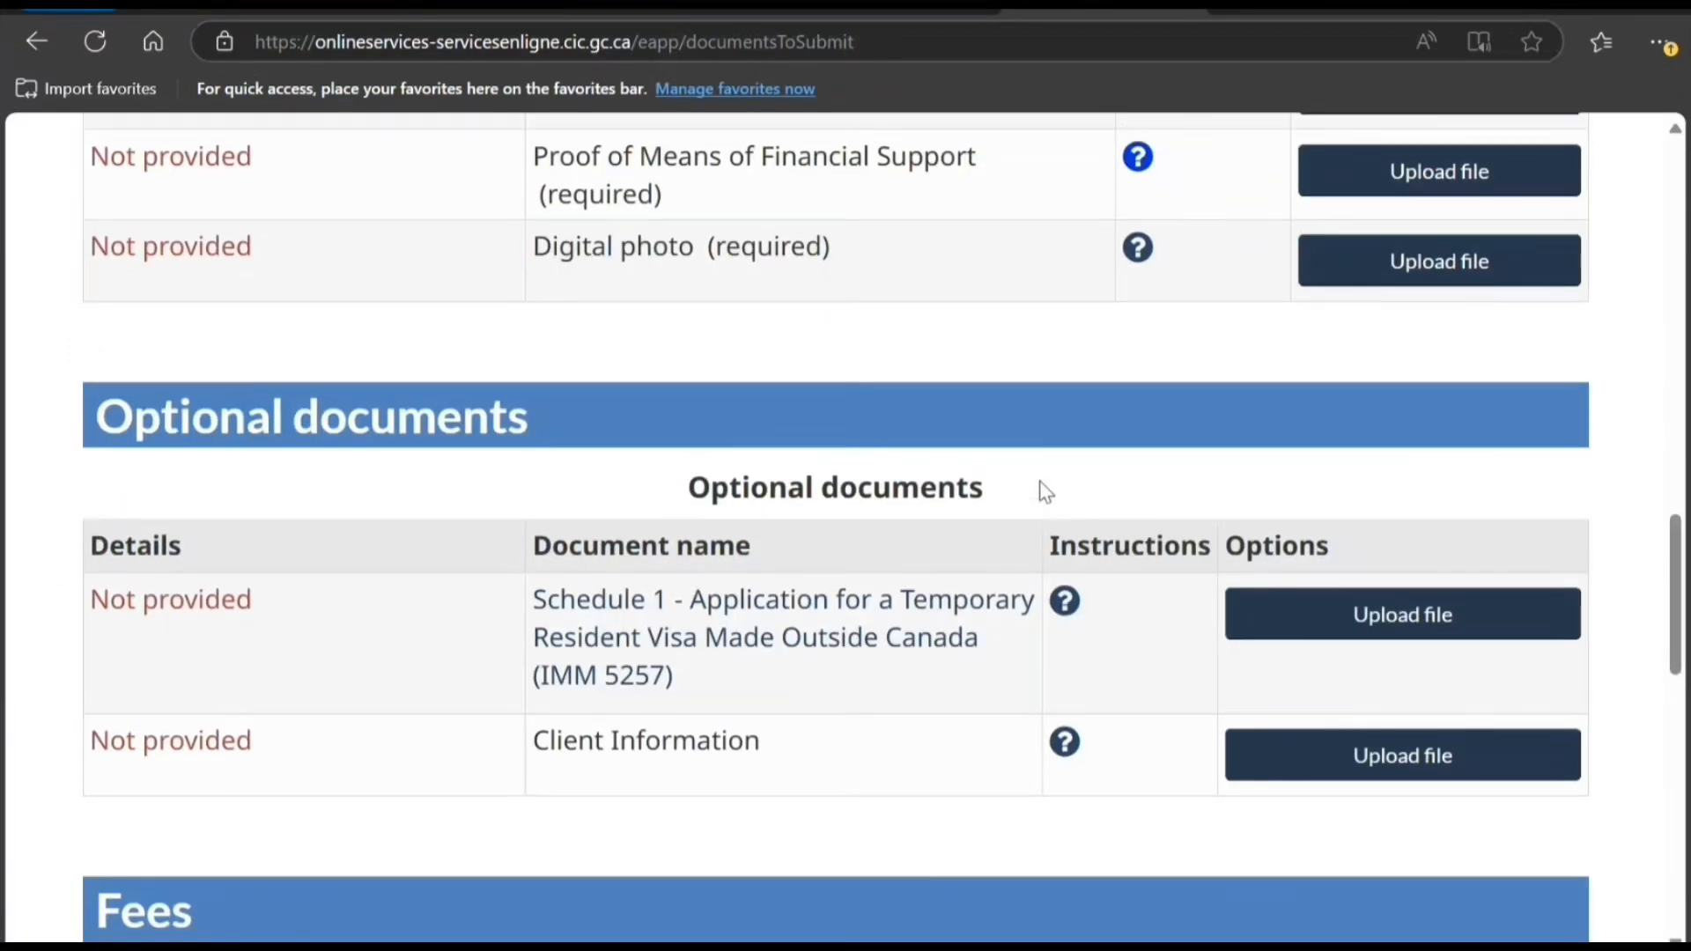
pyautogui.scroll(6, 1042, 476)
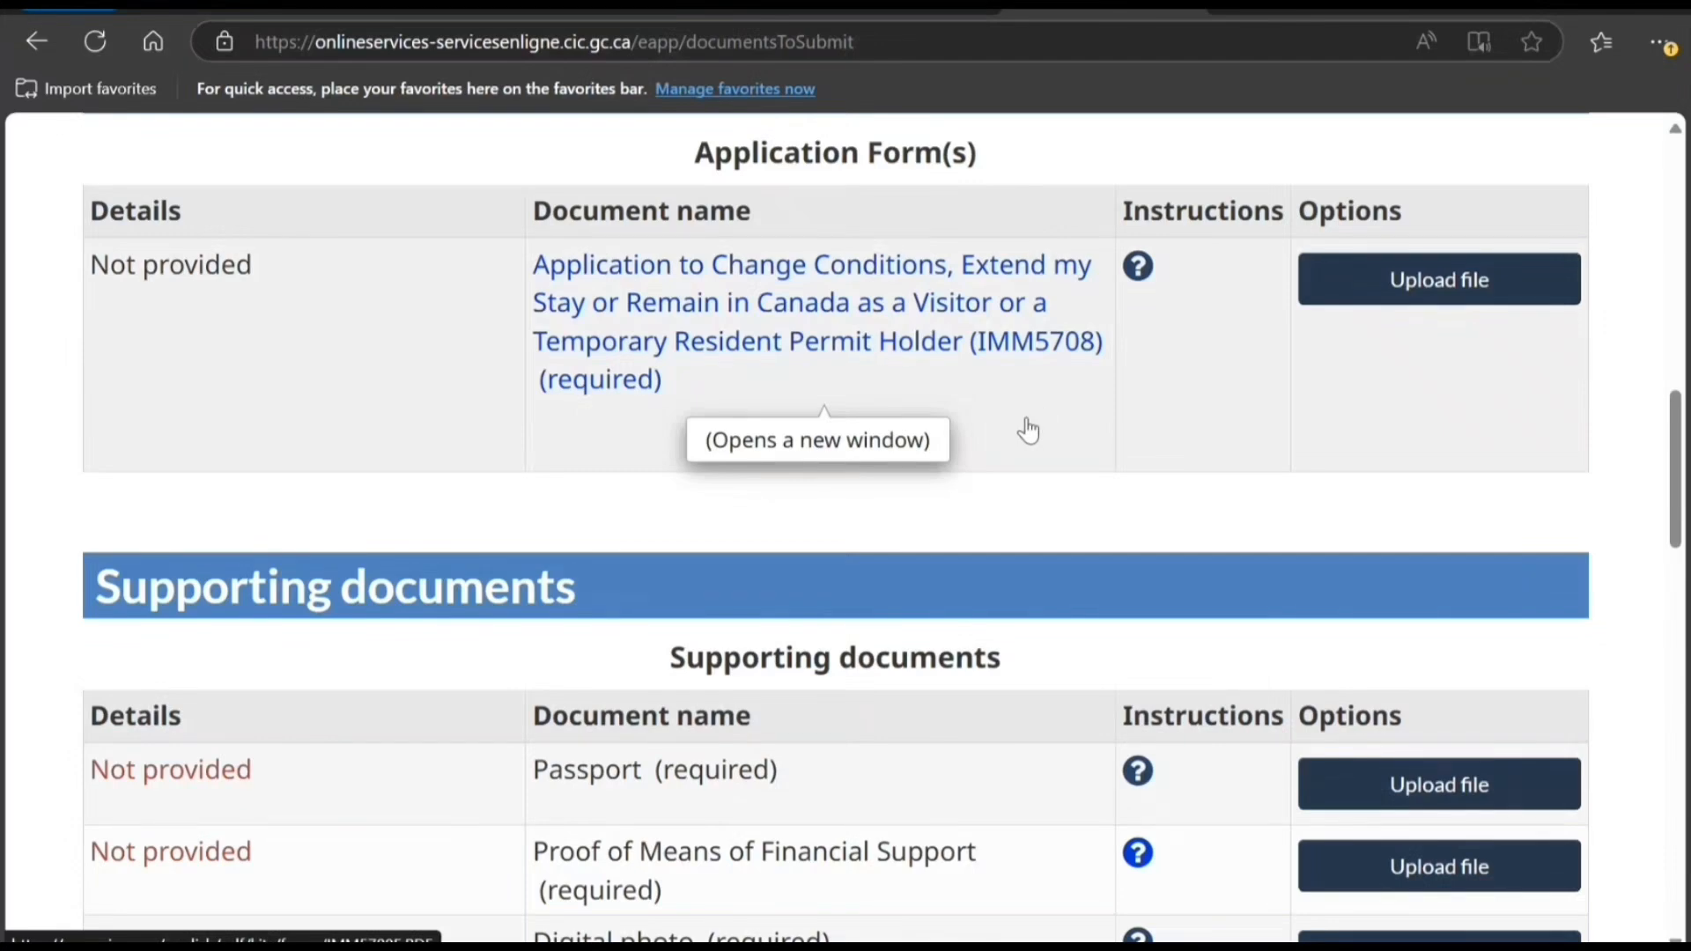
pyautogui.scroll(-1, 1011, 441)
pyautogui.scroll(-15, 1013, 443)
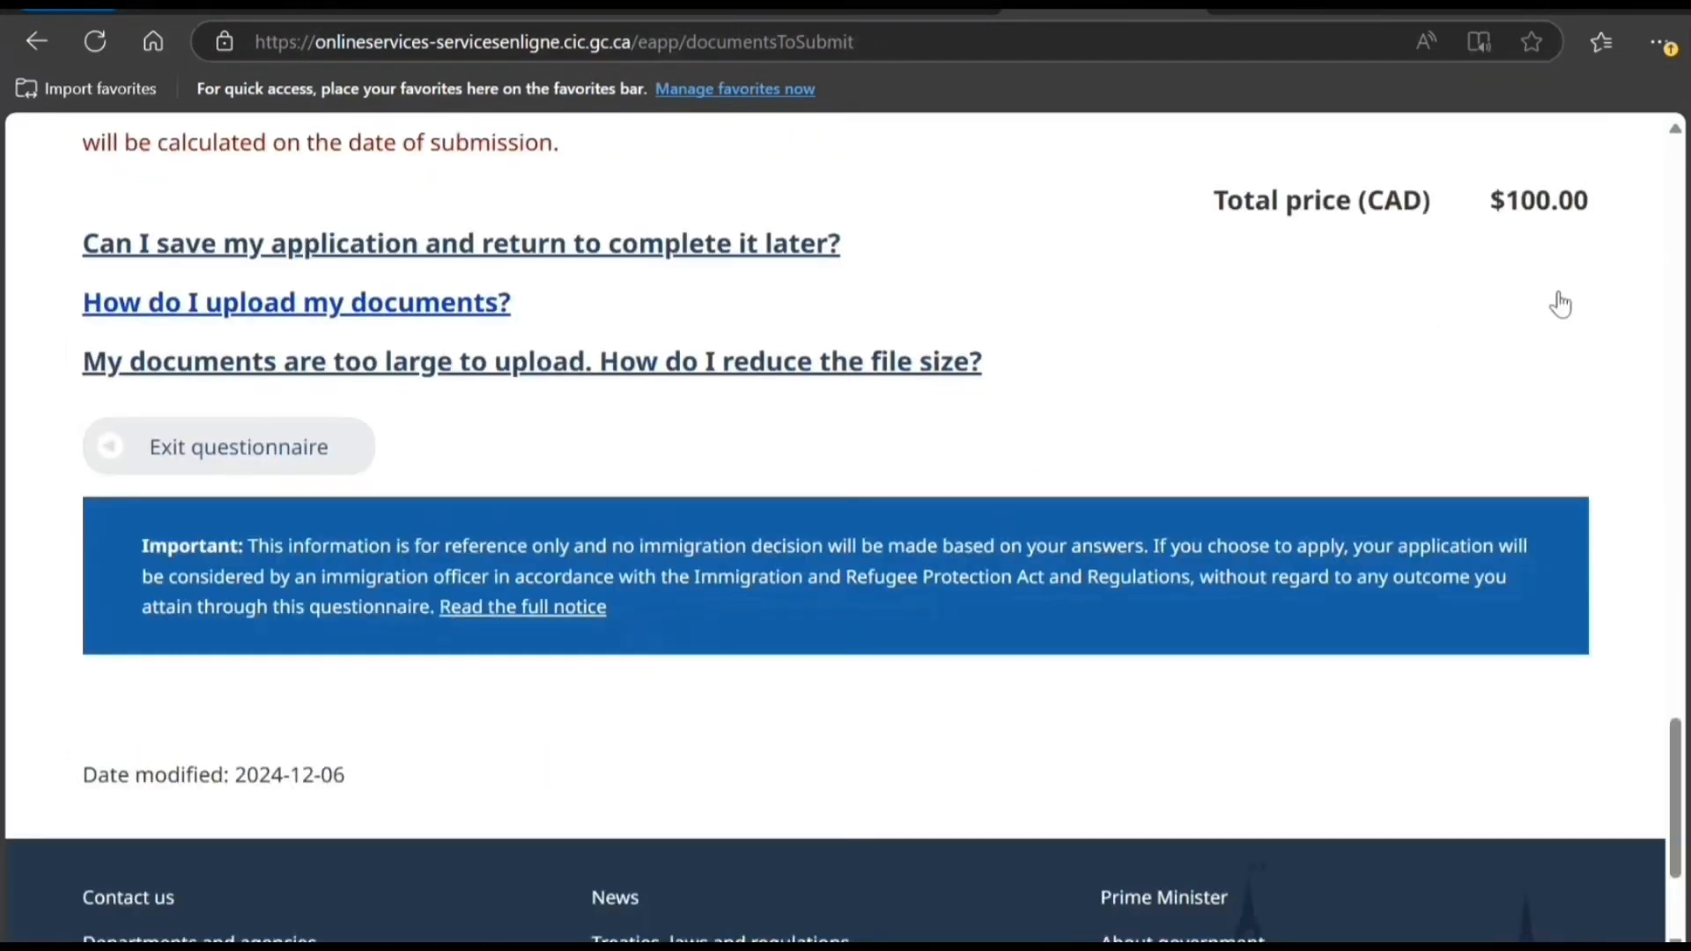
pyautogui.scroll(5, 1328, 382)
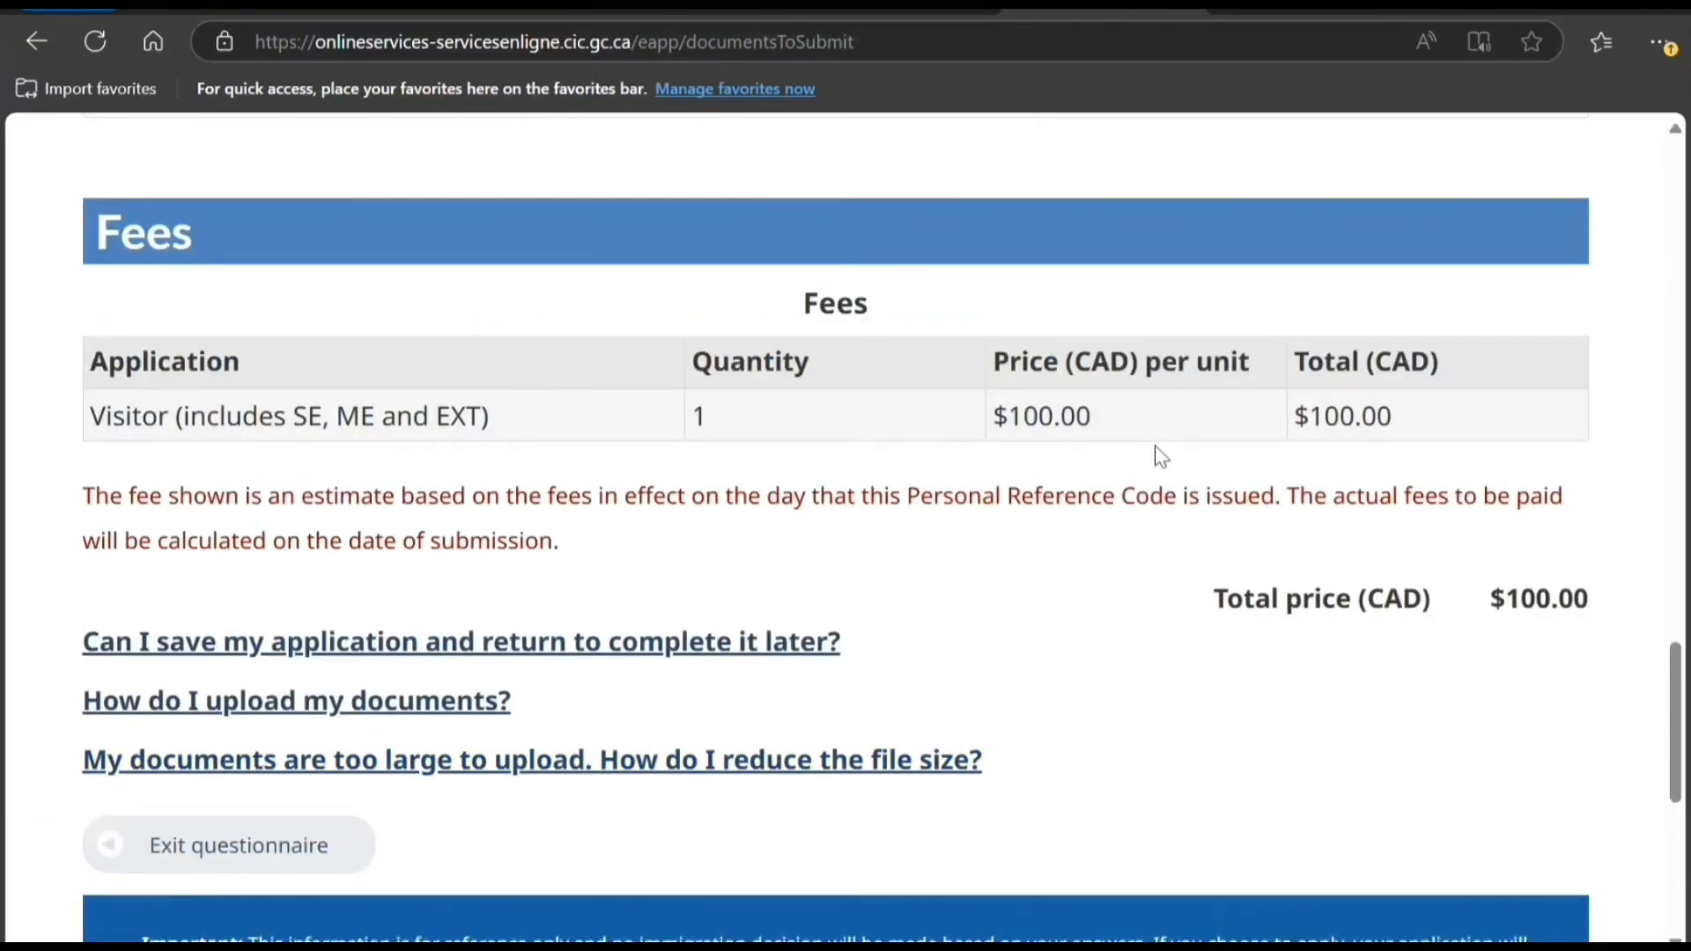
# Read the instructions for the optional Client Information document and close them.
pyautogui.scroll(10, 1155, 457)
pyautogui.scroll(-6, 1161, 462)
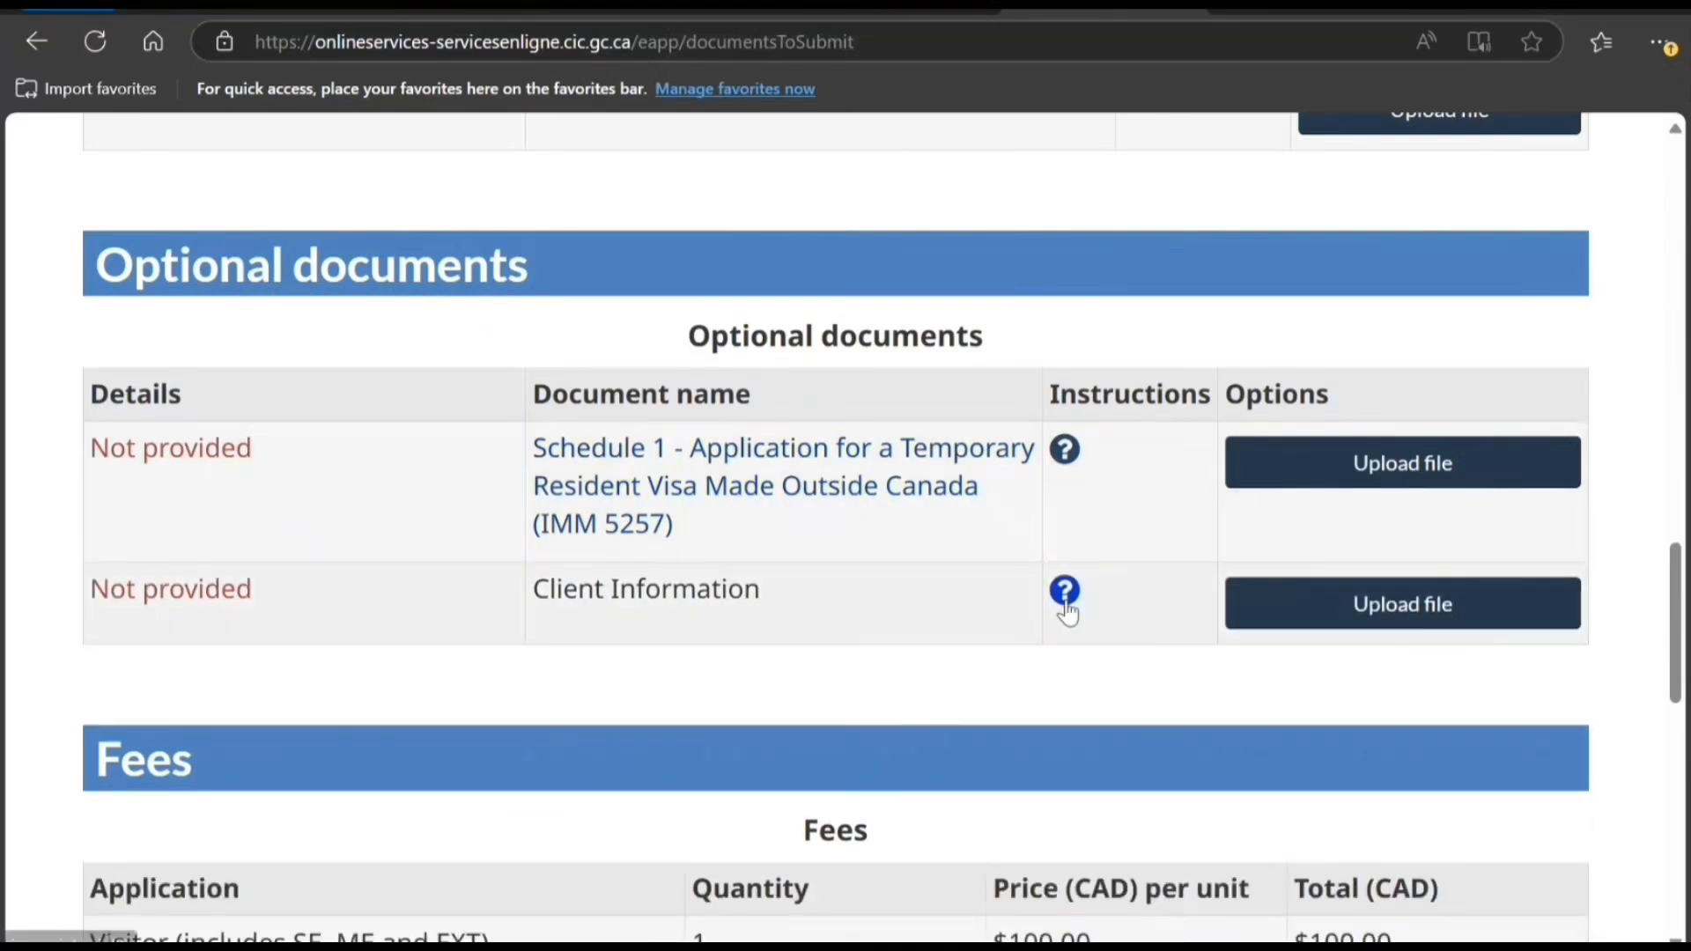
pyautogui.click(1066, 593)
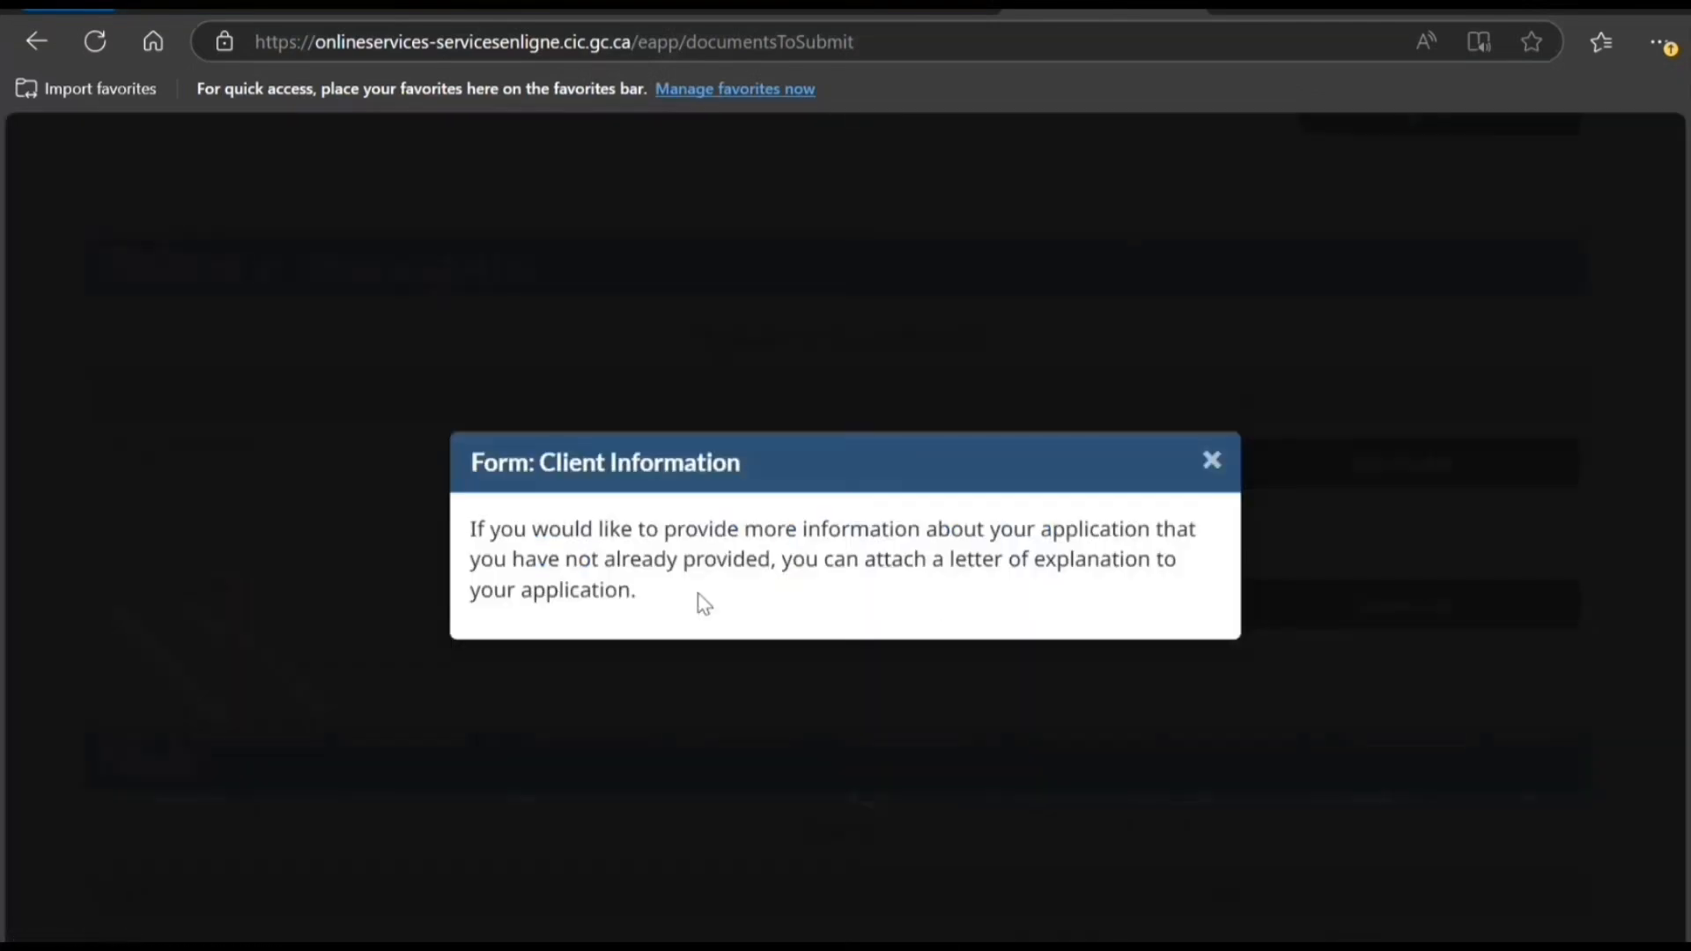
pyautogui.moveTo(700, 568); pyautogui.dragTo(819, 573)
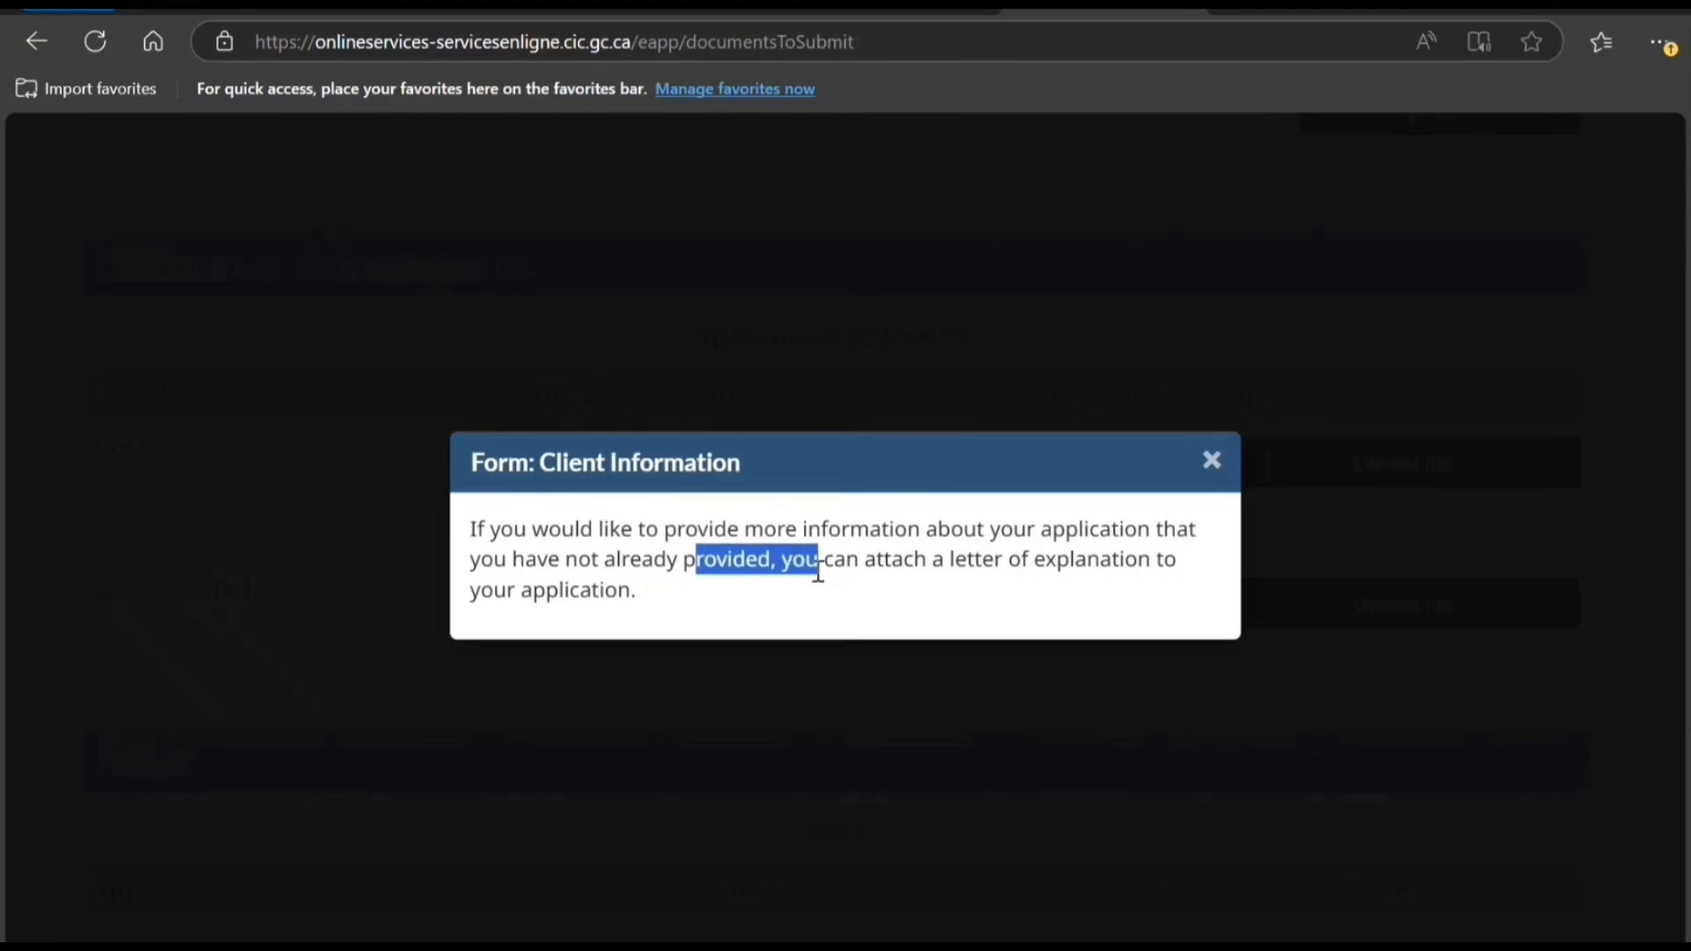
pyautogui.click(1044, 643)
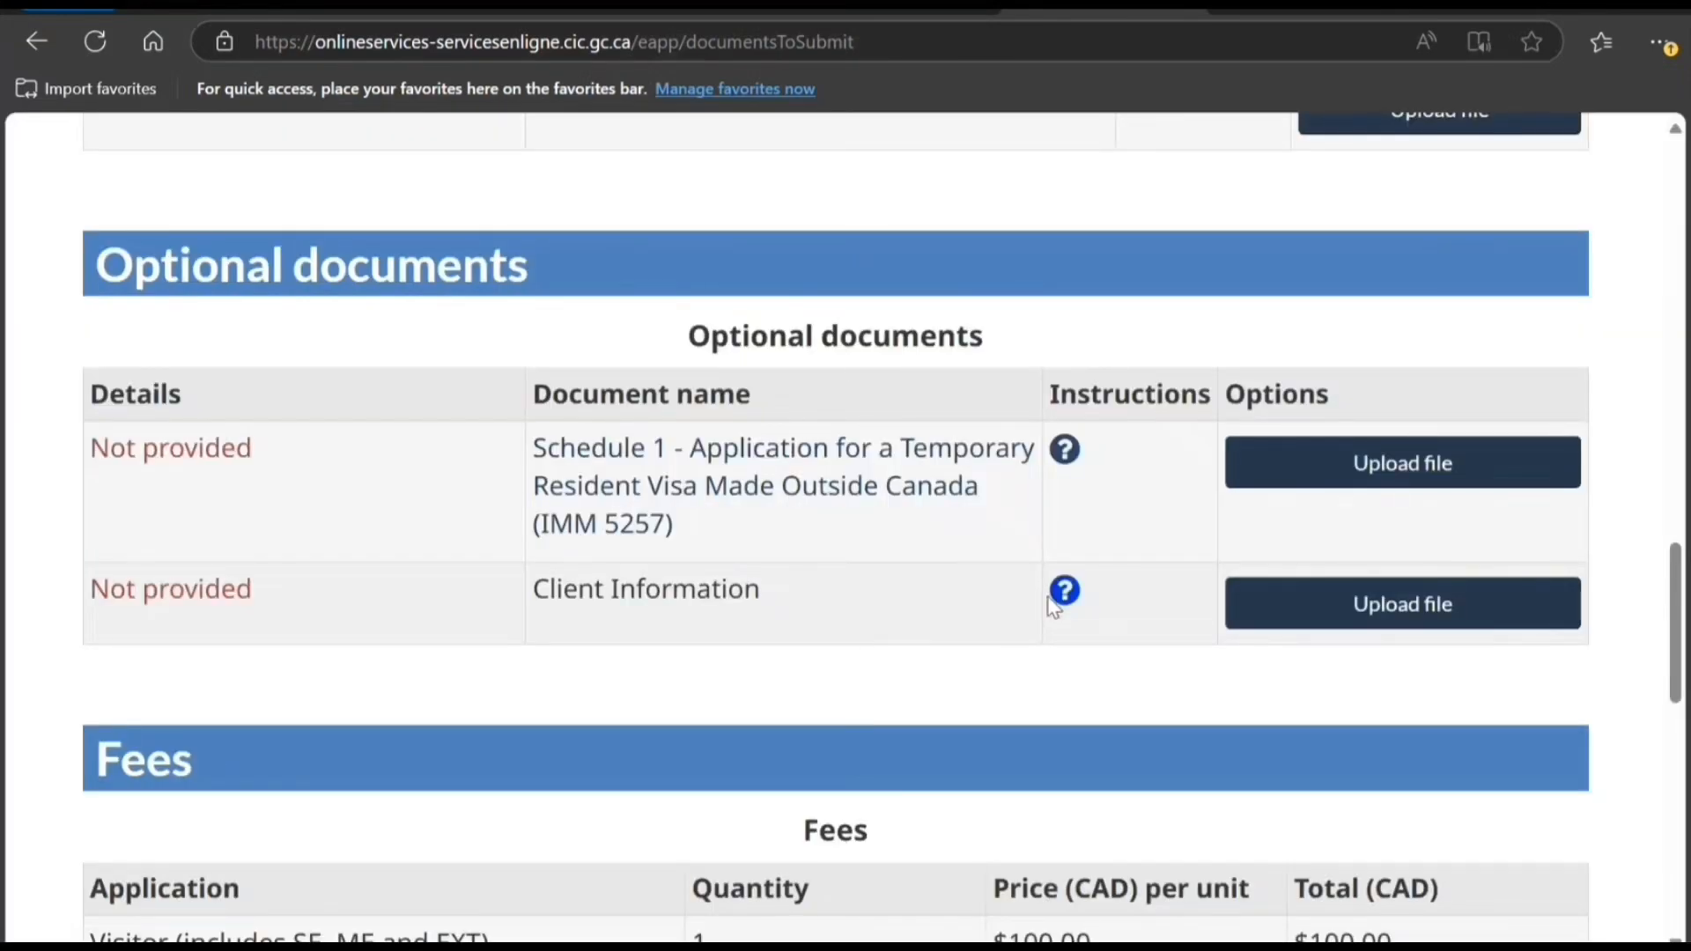
# Recheck which application form, supporting documents and optional documents the checklist asks for.
pyautogui.scroll(1, 1041, 619)
pyautogui.scroll(2, 1041, 621)
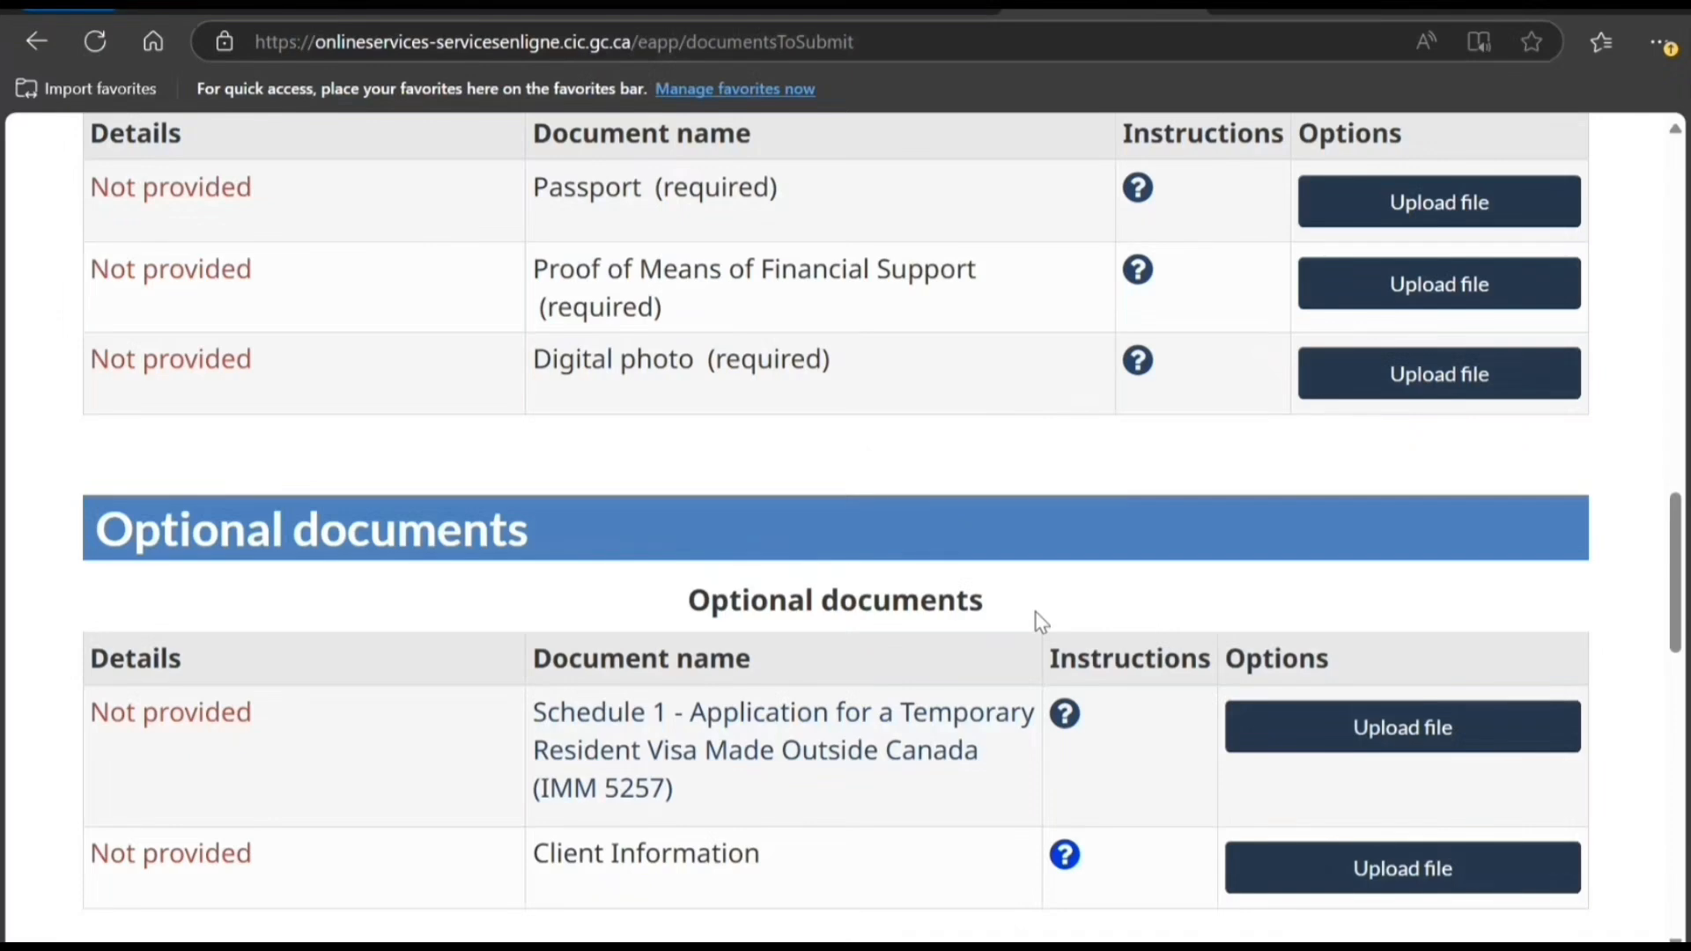
pyautogui.scroll(1, 1062, 675)
pyautogui.scroll(5, 1061, 675)
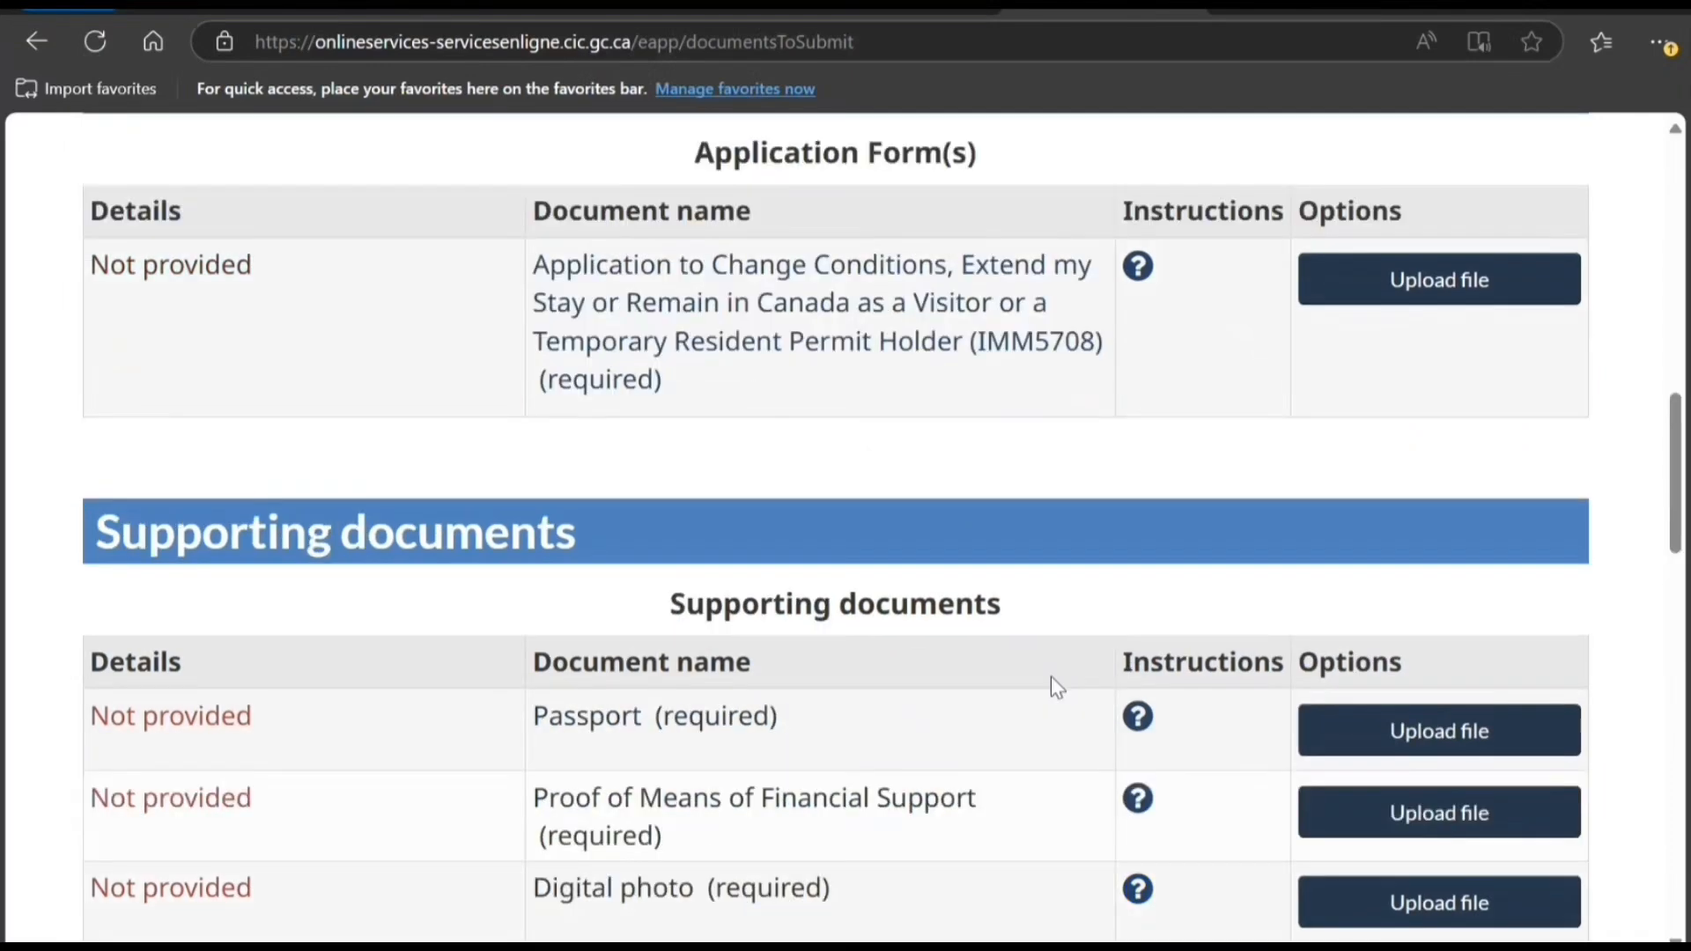
pyautogui.scroll(-3, 510, 718)
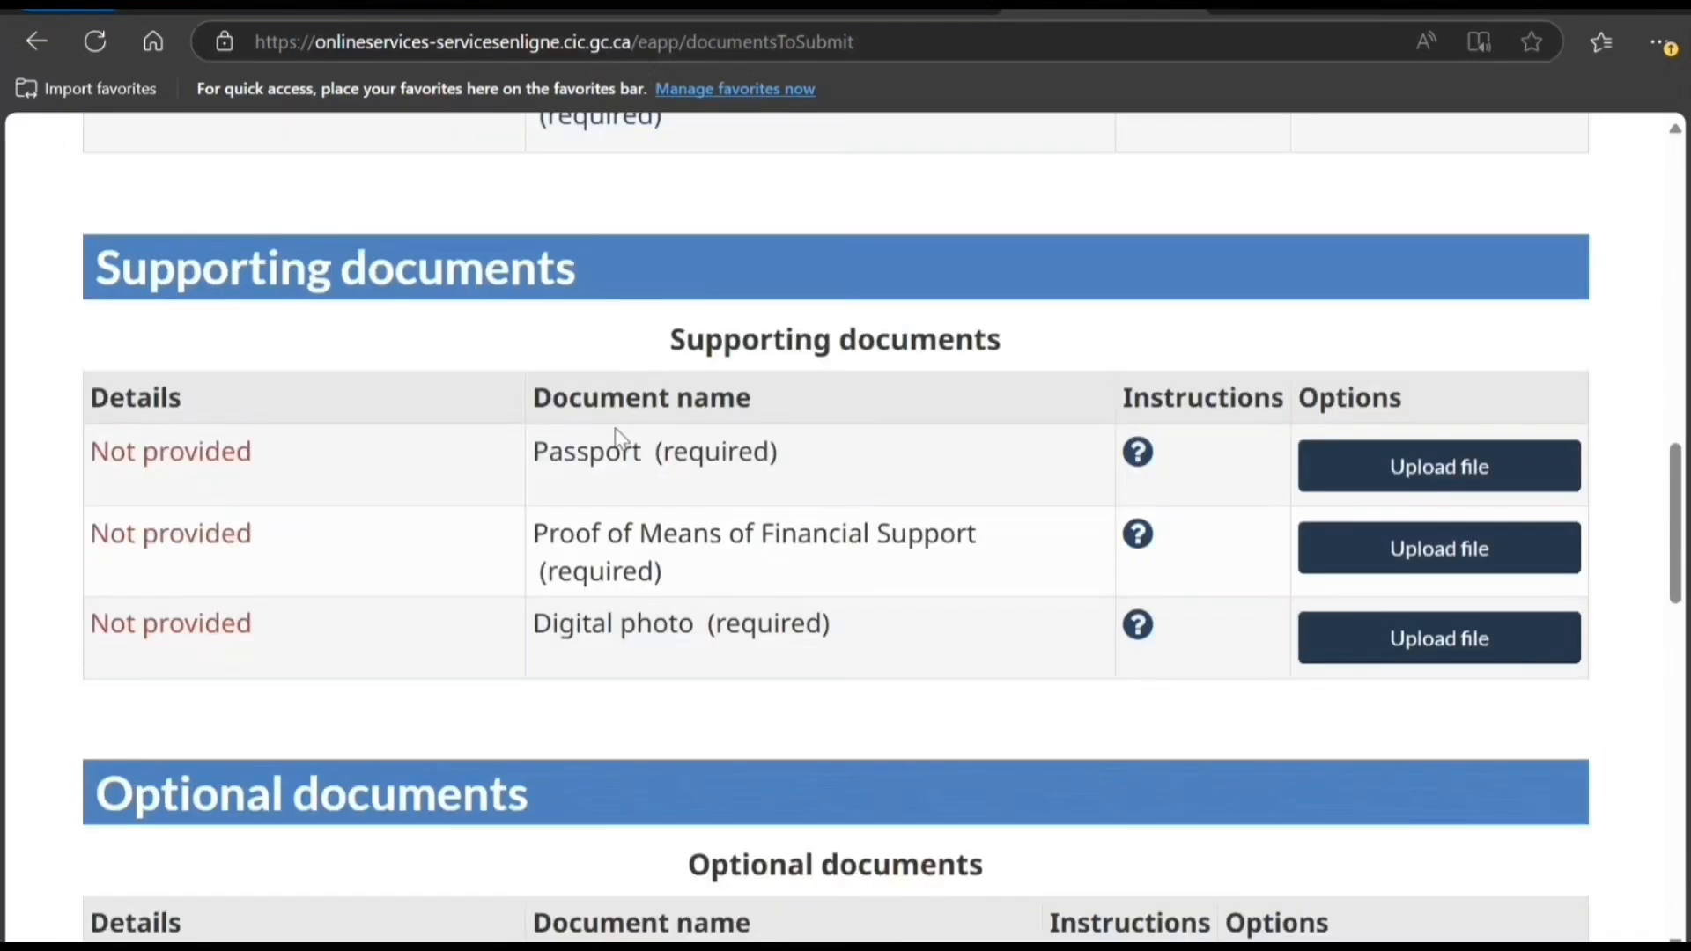
pyautogui.scroll(-1, 656, 629)
pyautogui.scroll(-4, 661, 636)
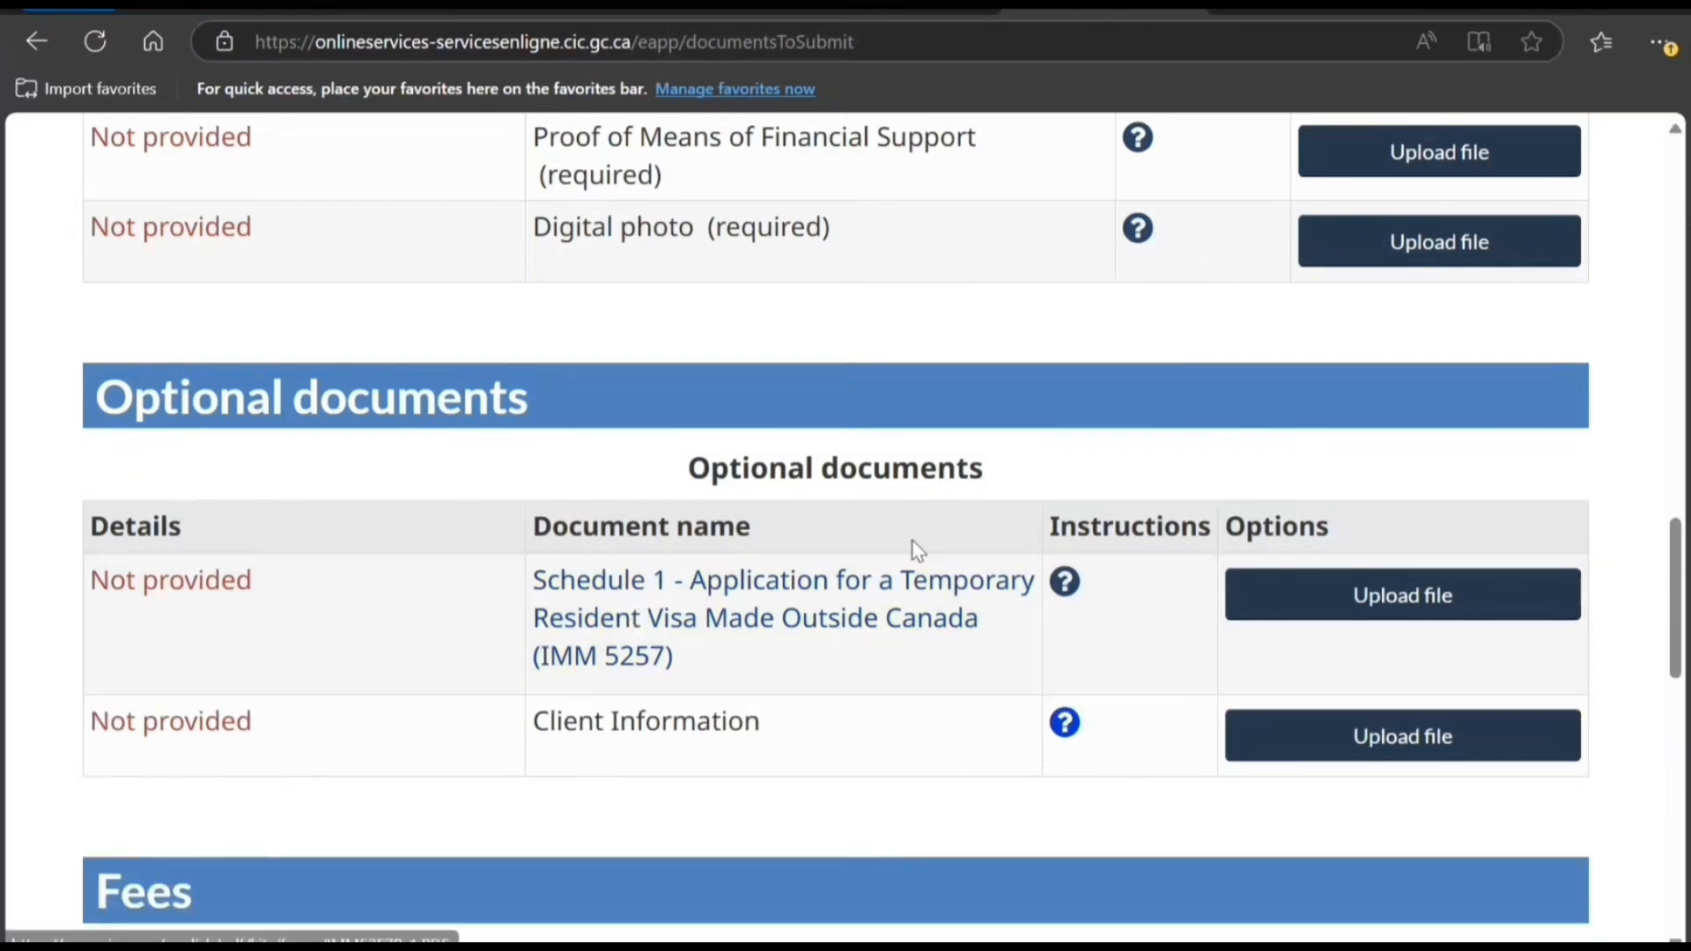
pyautogui.scroll(5, 885, 567)
pyautogui.scroll(3, 883, 567)
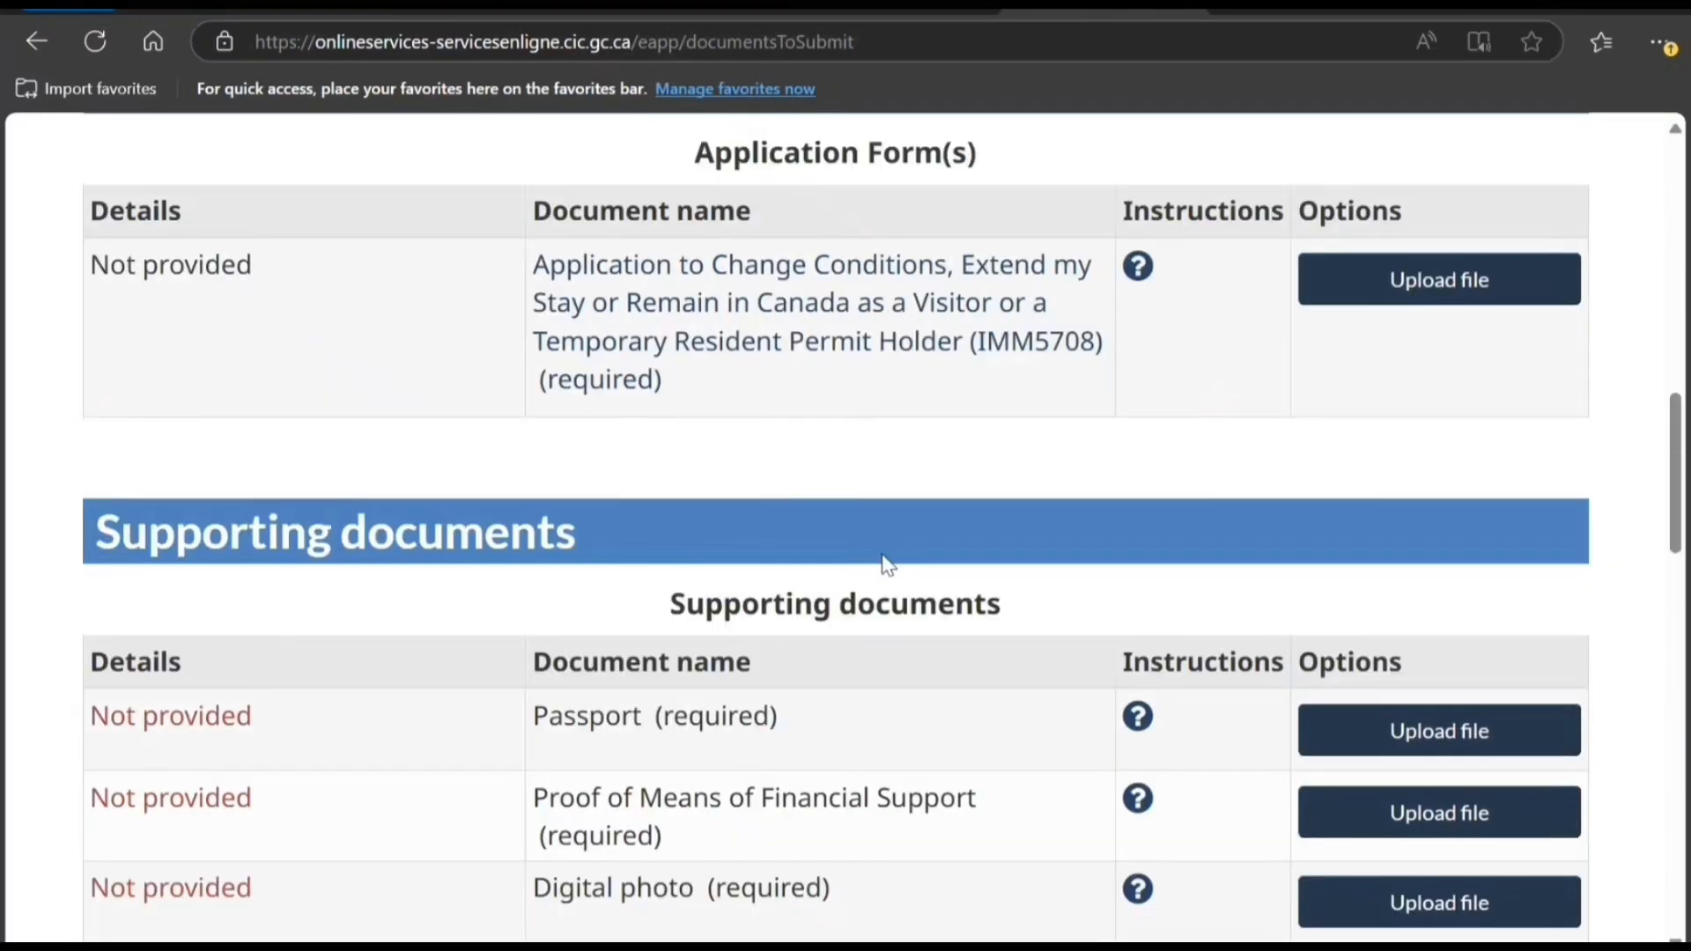
pyautogui.scroll(1, 921, 502)
pyautogui.scroll(-9, 970, 558)
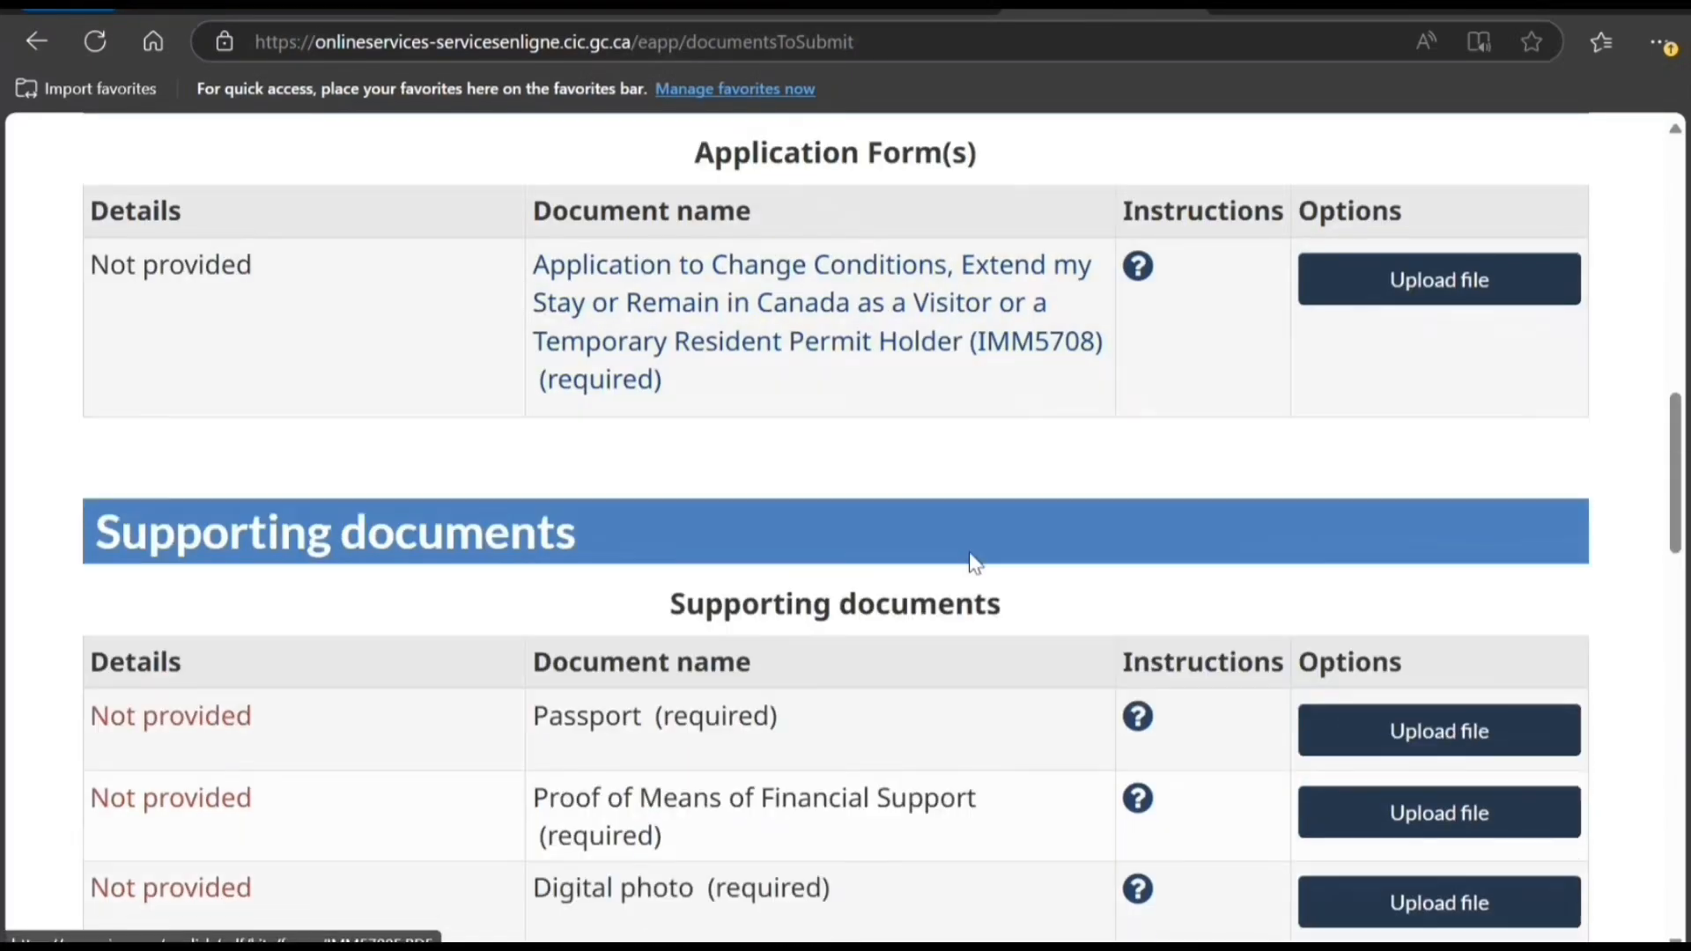
# Open the download pages of the required IMM5708 application form and the optional Schedule 1 (IMM 5257) form from the document checklist.
pyautogui.scroll(3, 1012, 214)
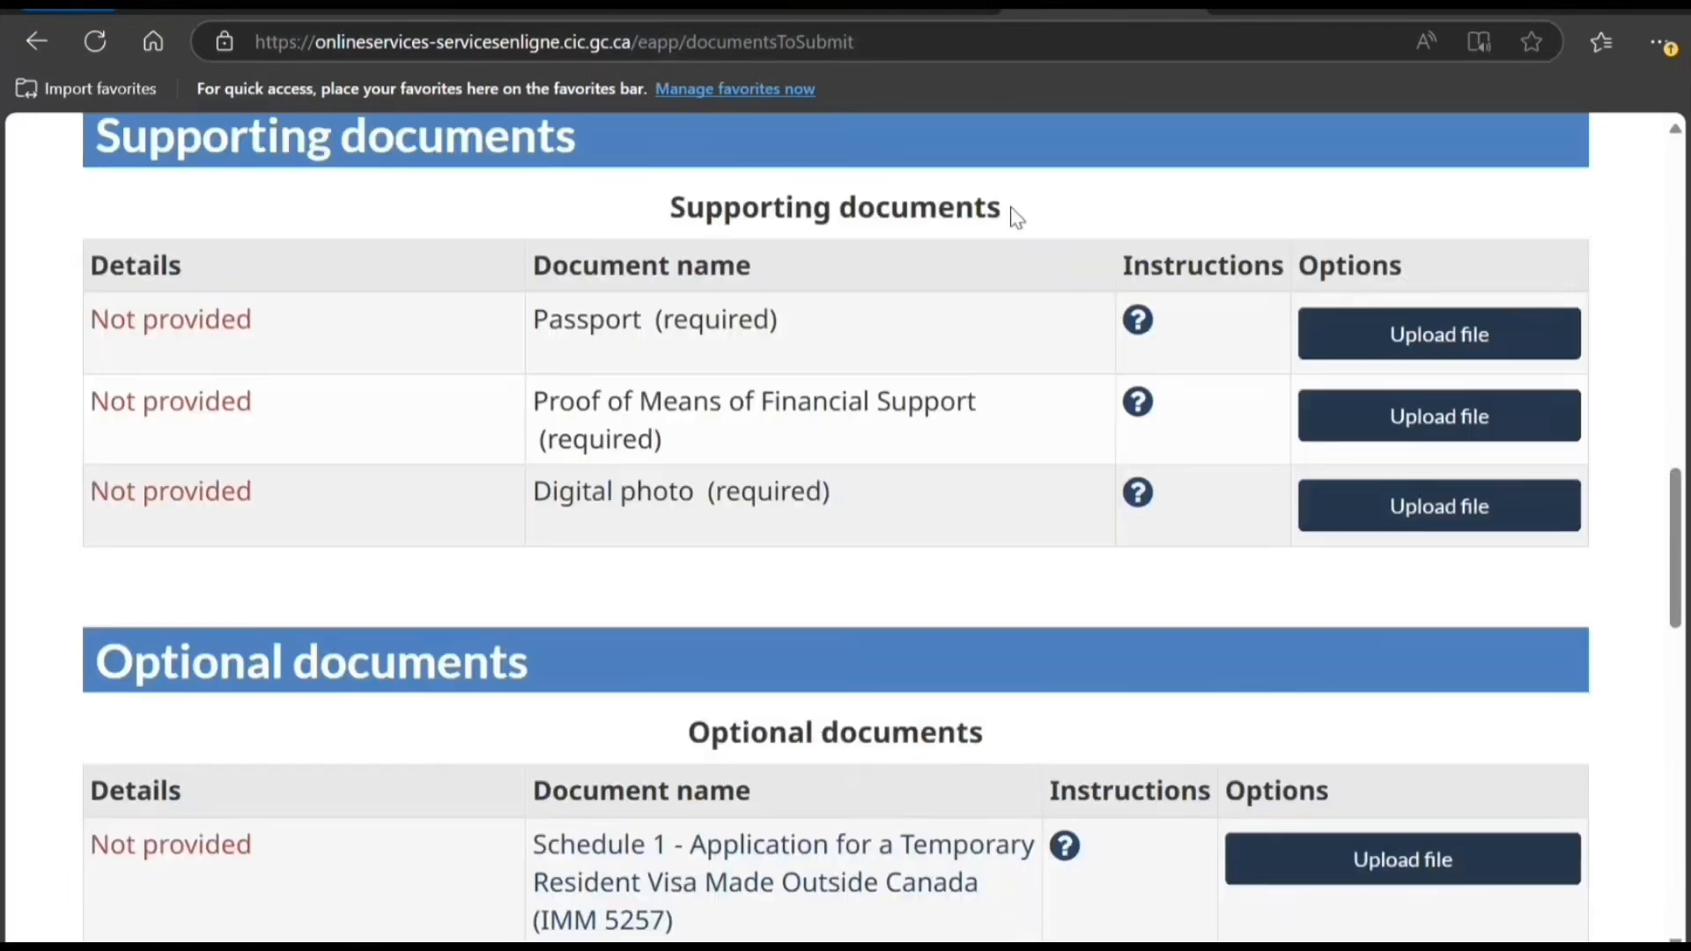
pyautogui.scroll(6, 966, 476)
pyautogui.click(968, 438)
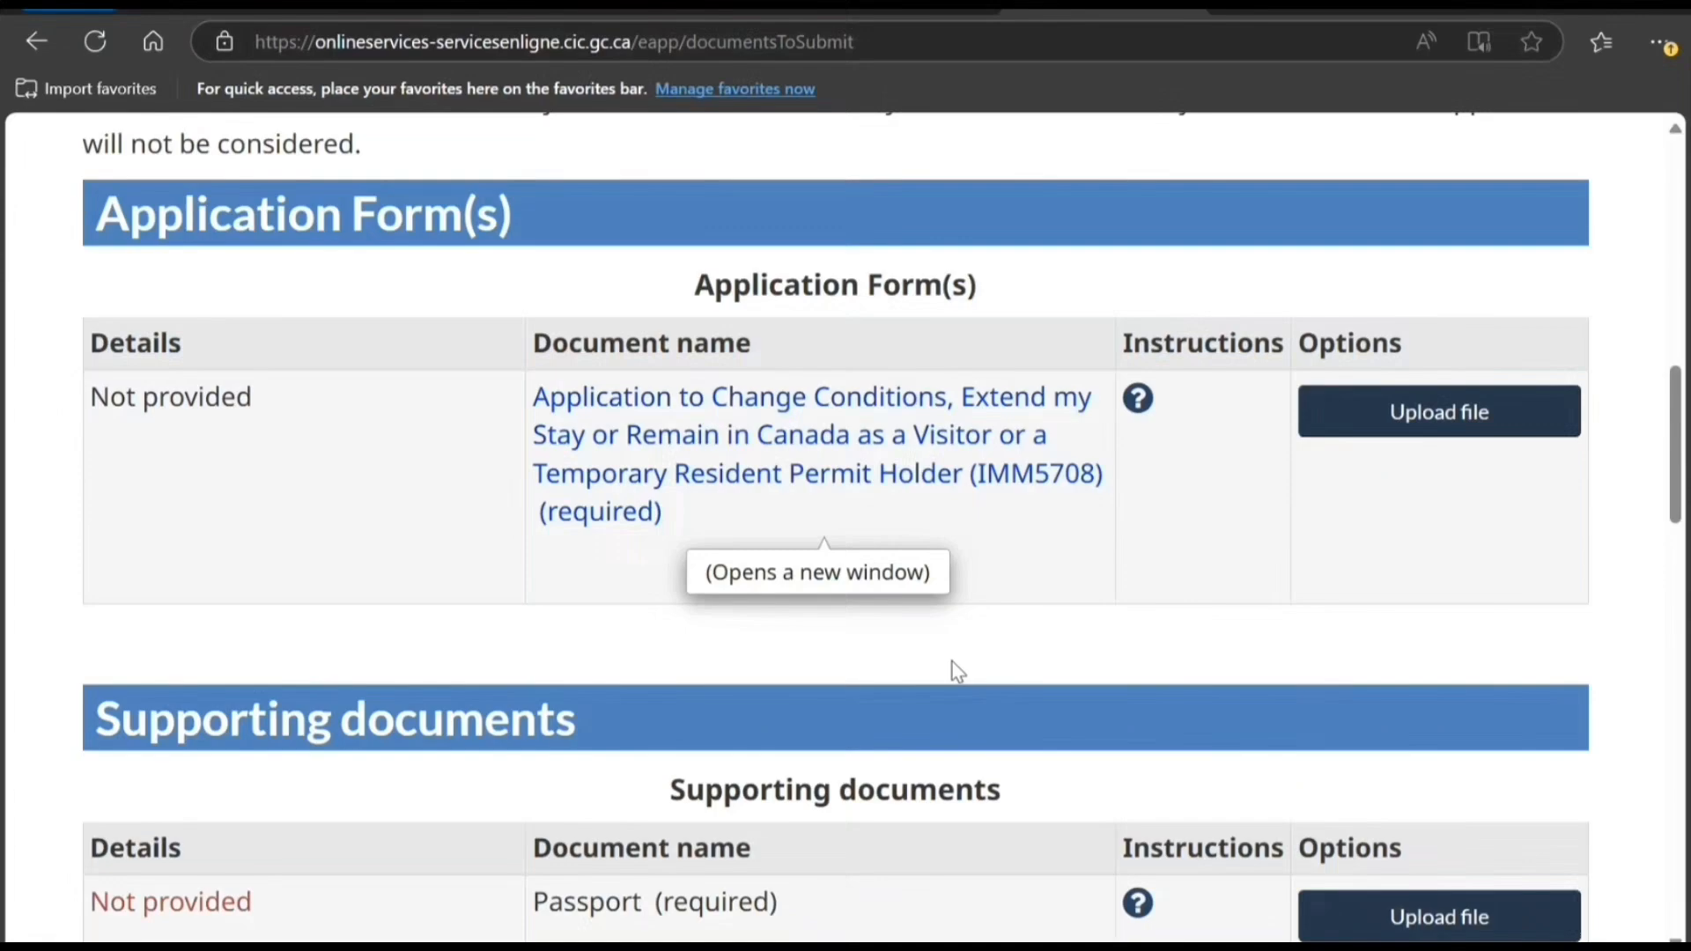
pyautogui.scroll(-10, 957, 672)
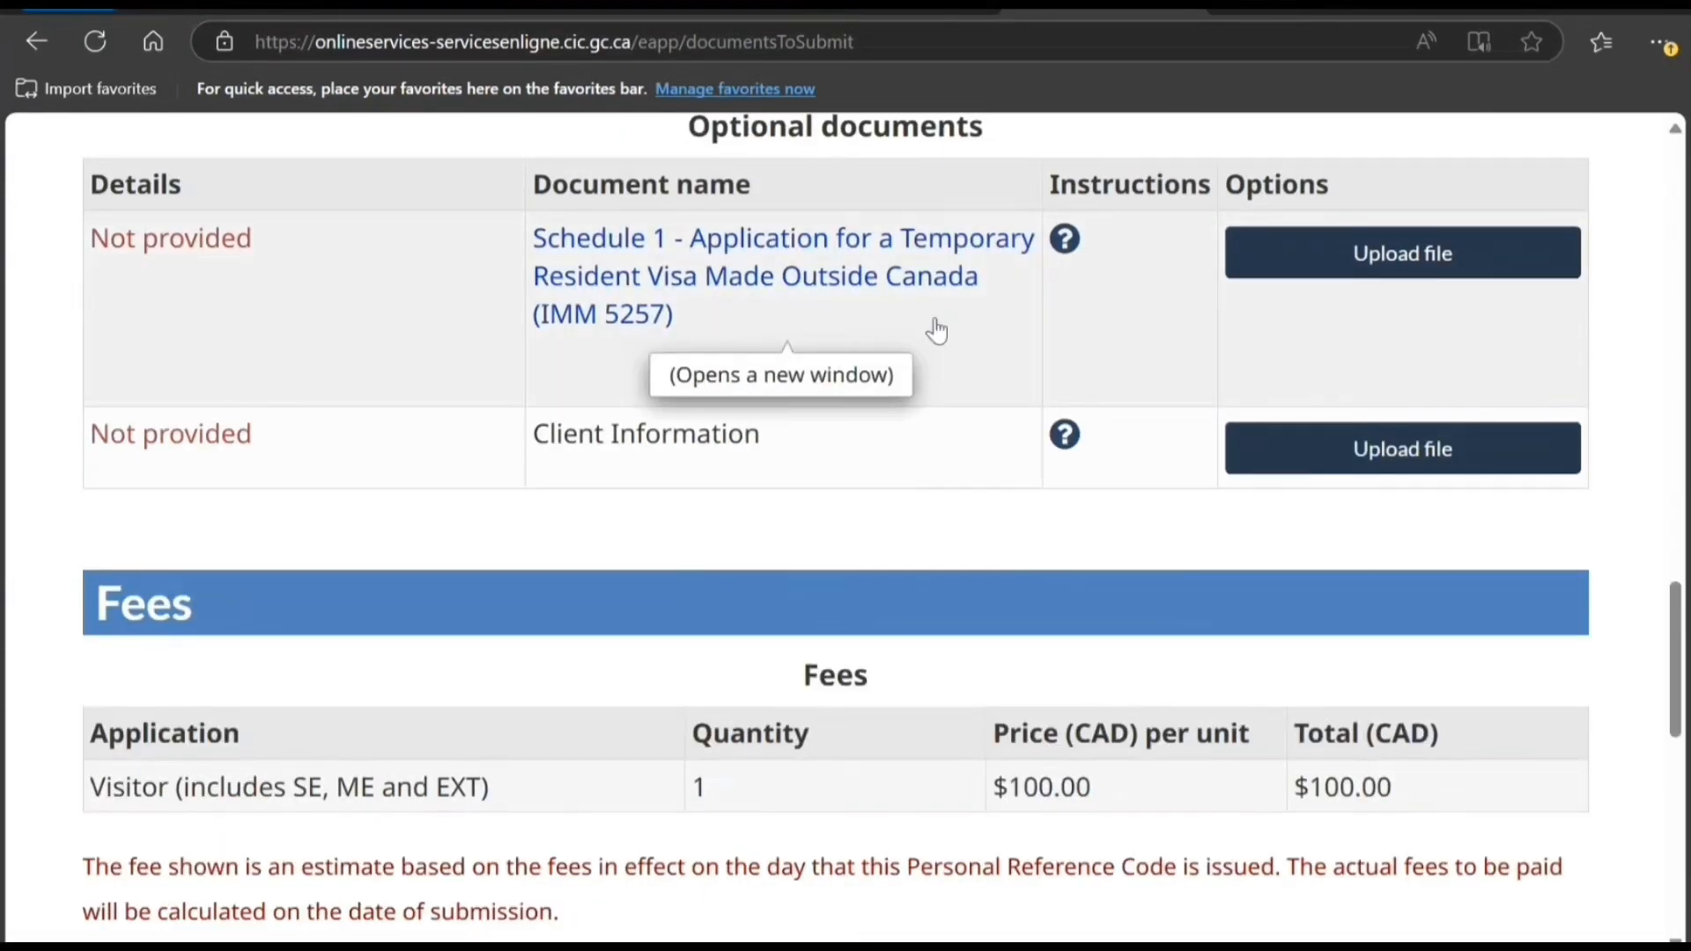
pyautogui.click(936, 330)
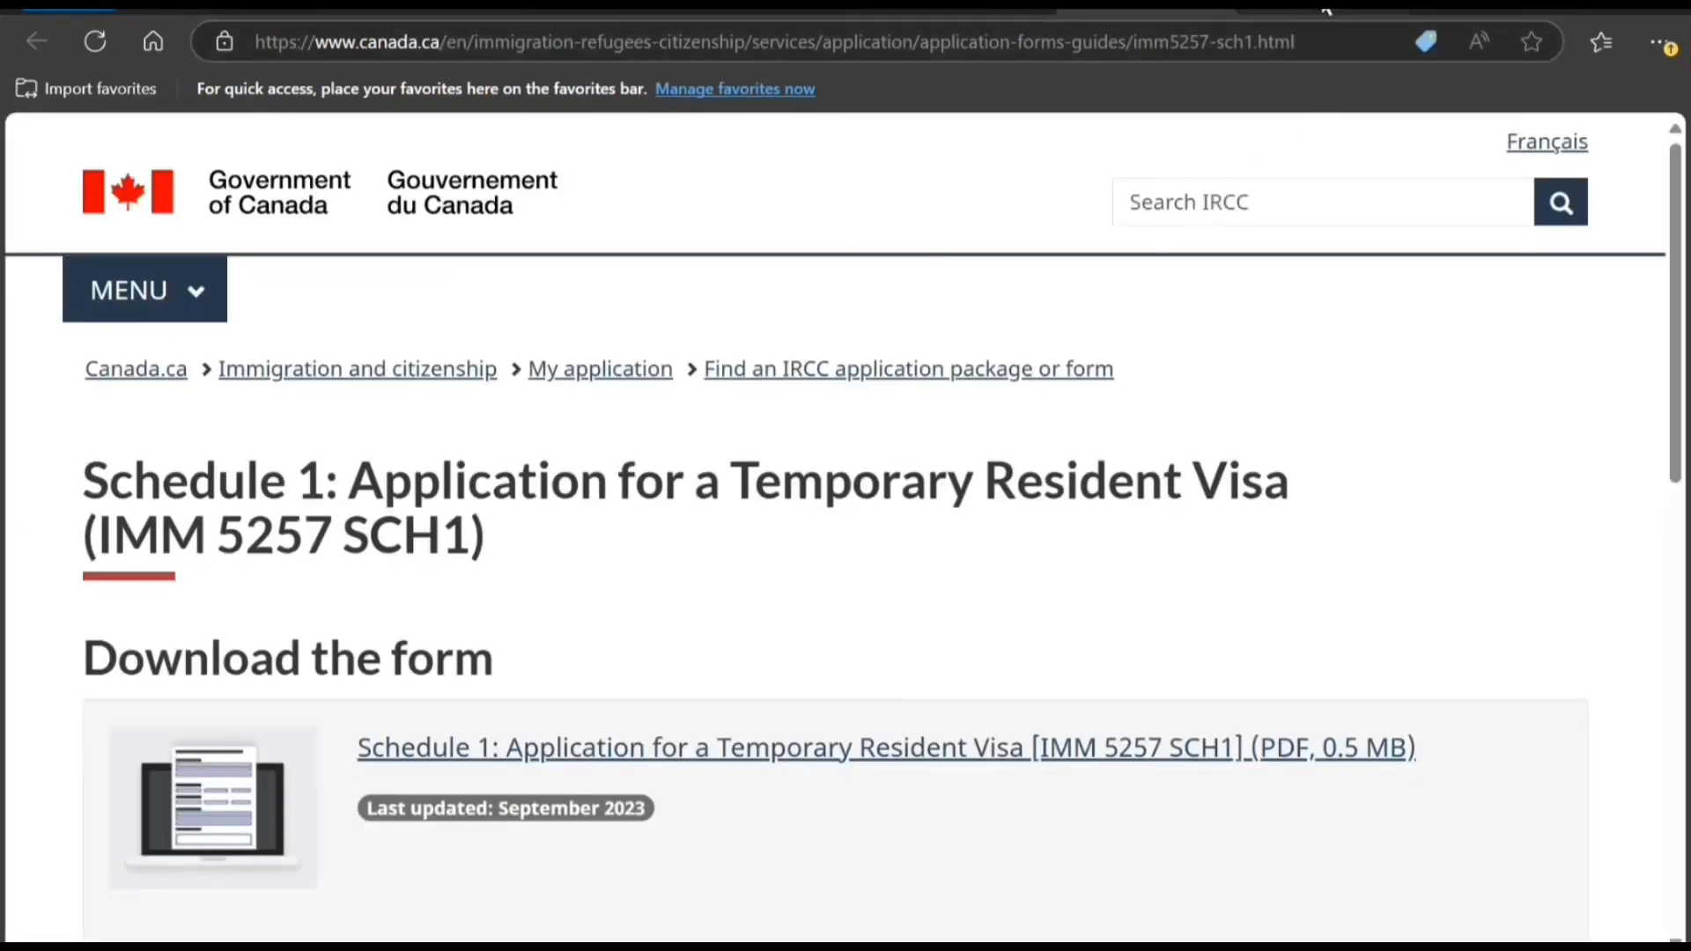
# Look over the download pages of the IMM 5708 and Schedule 1 (IMM 5257 SCH1) forms.
pyautogui.click(1317, 11)
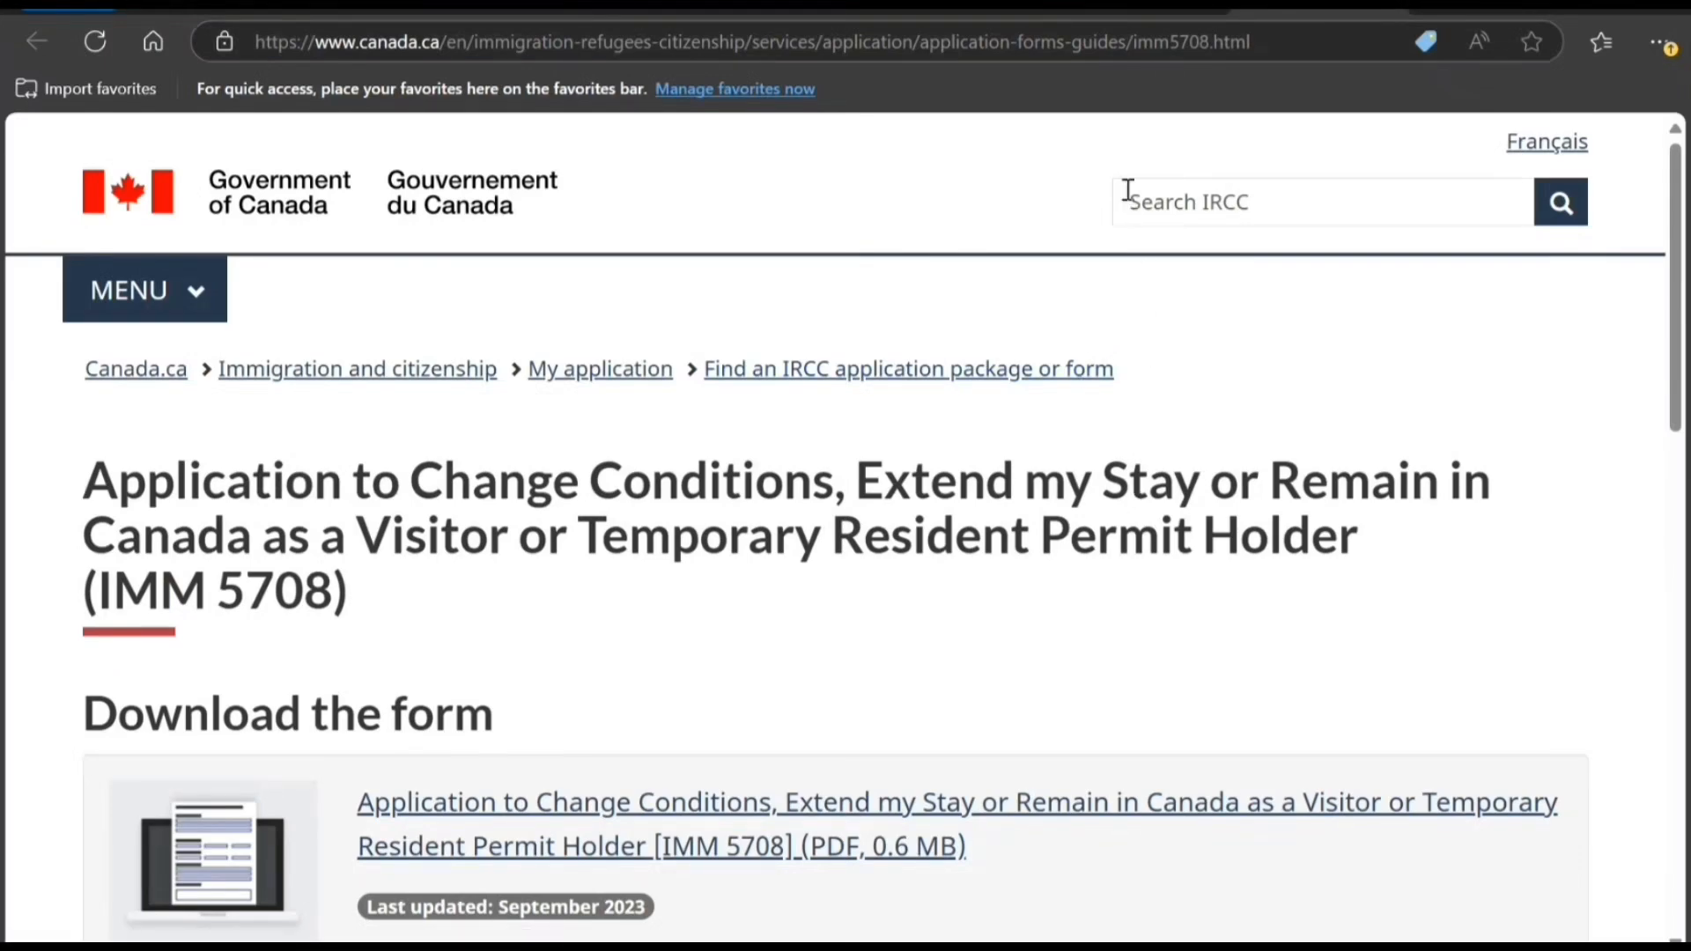
pyautogui.click(1158, 12)
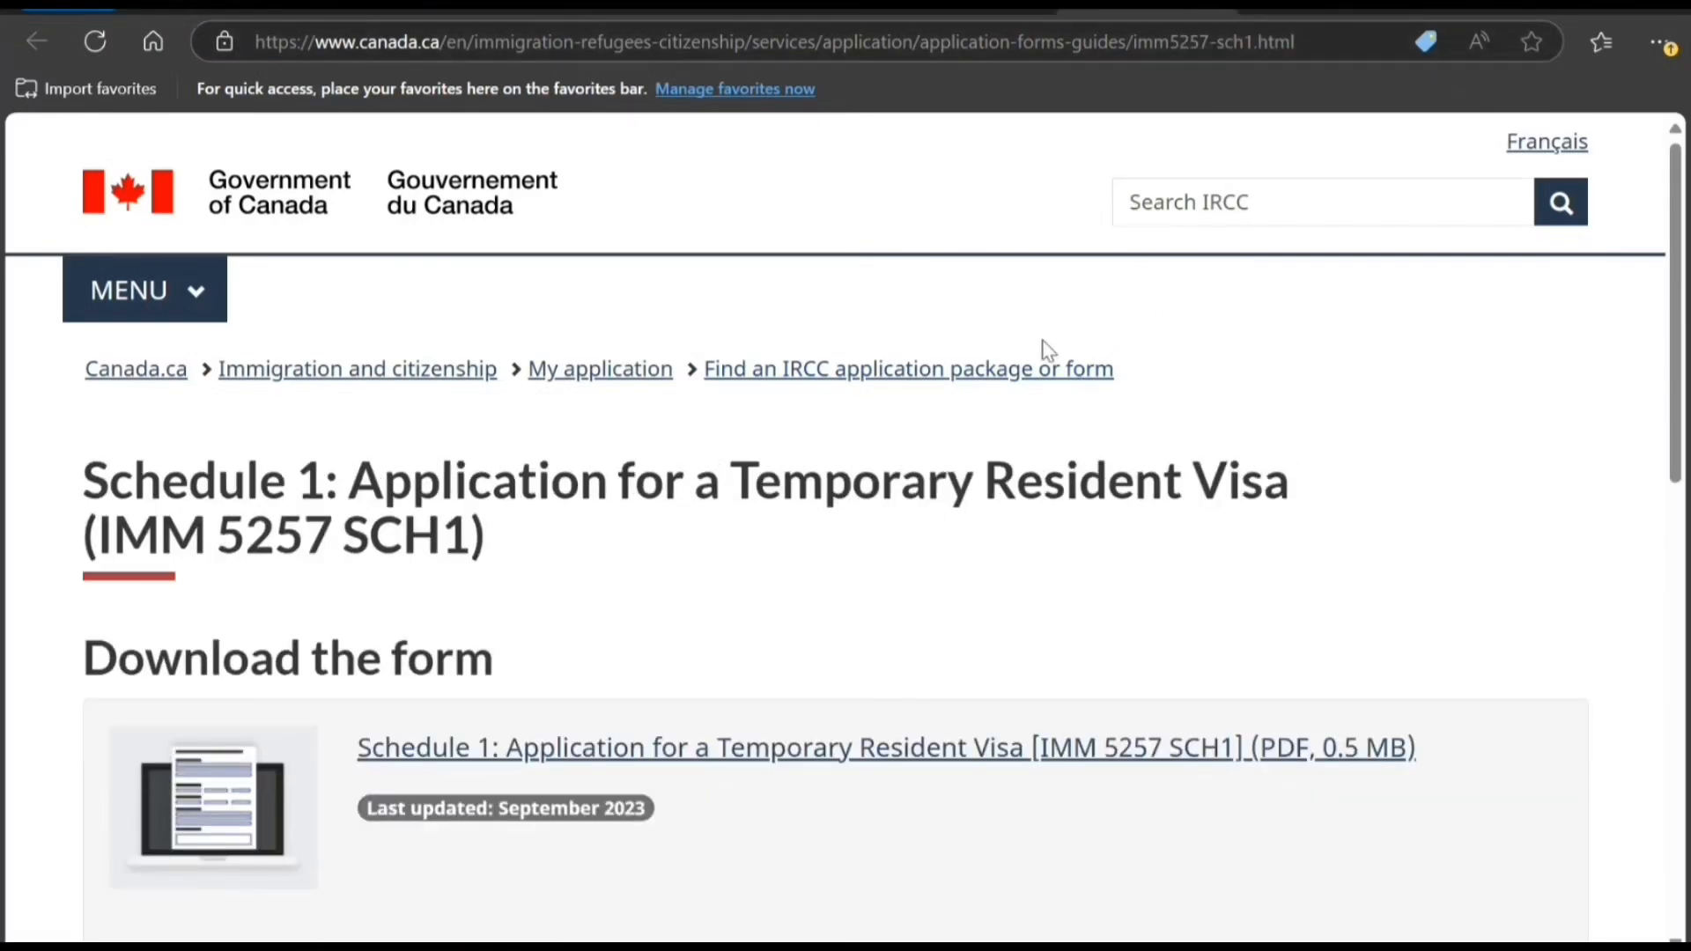
pyautogui.scroll(-4, 1047, 350)
pyautogui.scroll(3, 1039, 356)
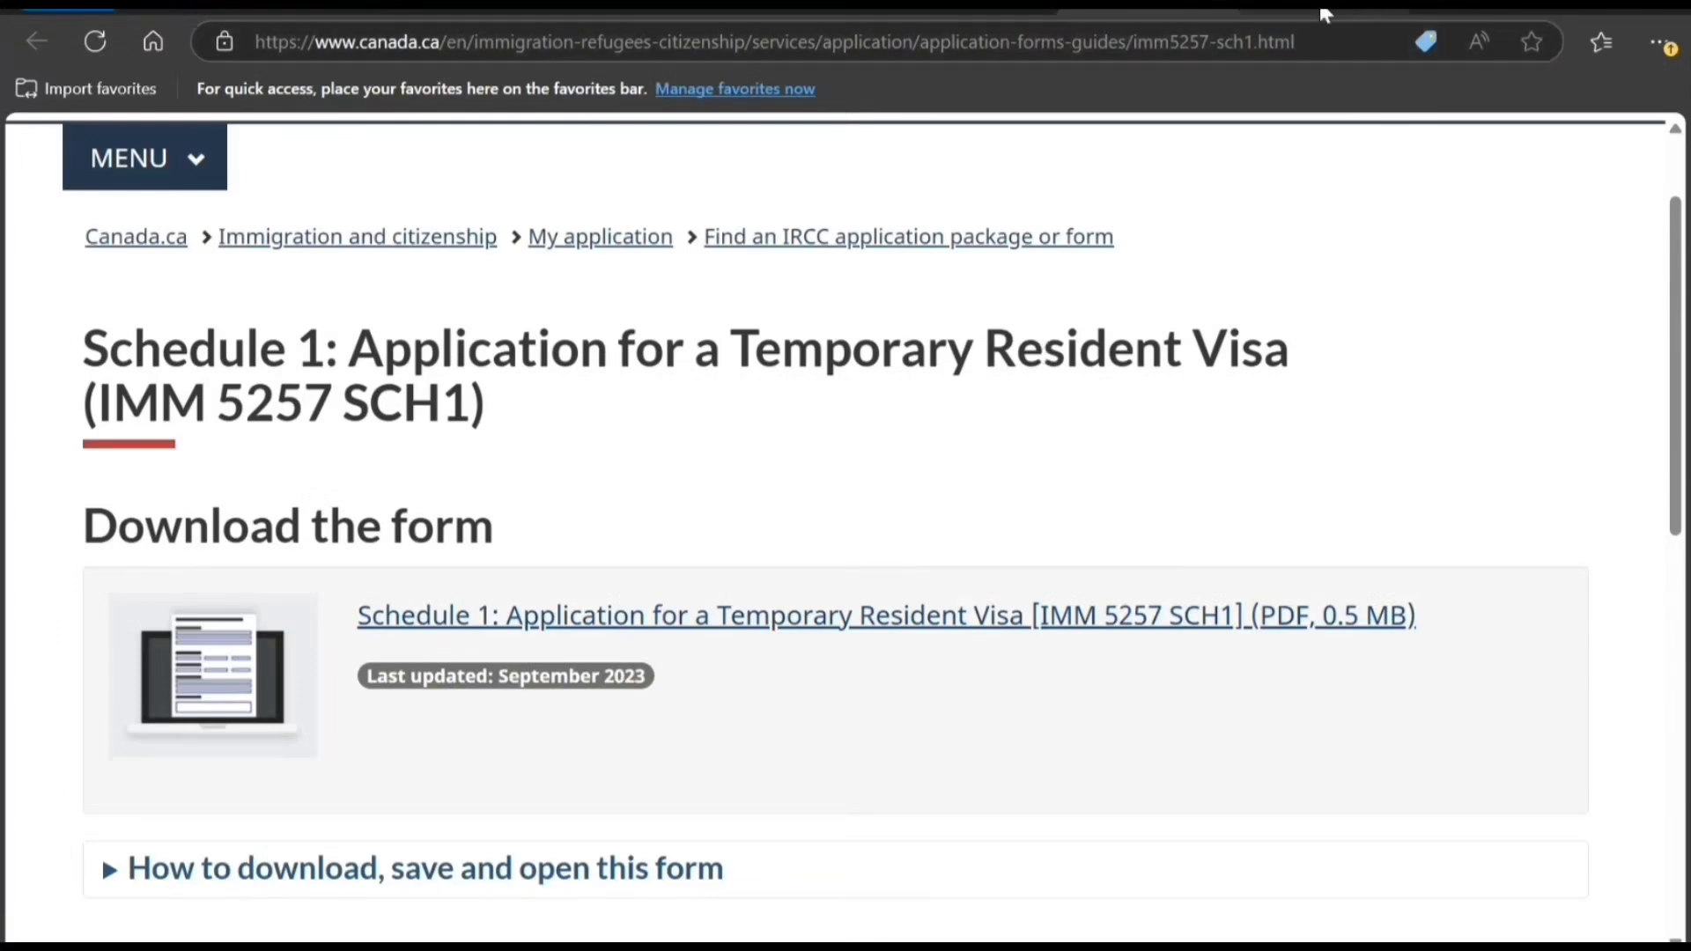
# Read how to download, save and open the form on the IMM 5708 page.
pyautogui.click(1290, 14)
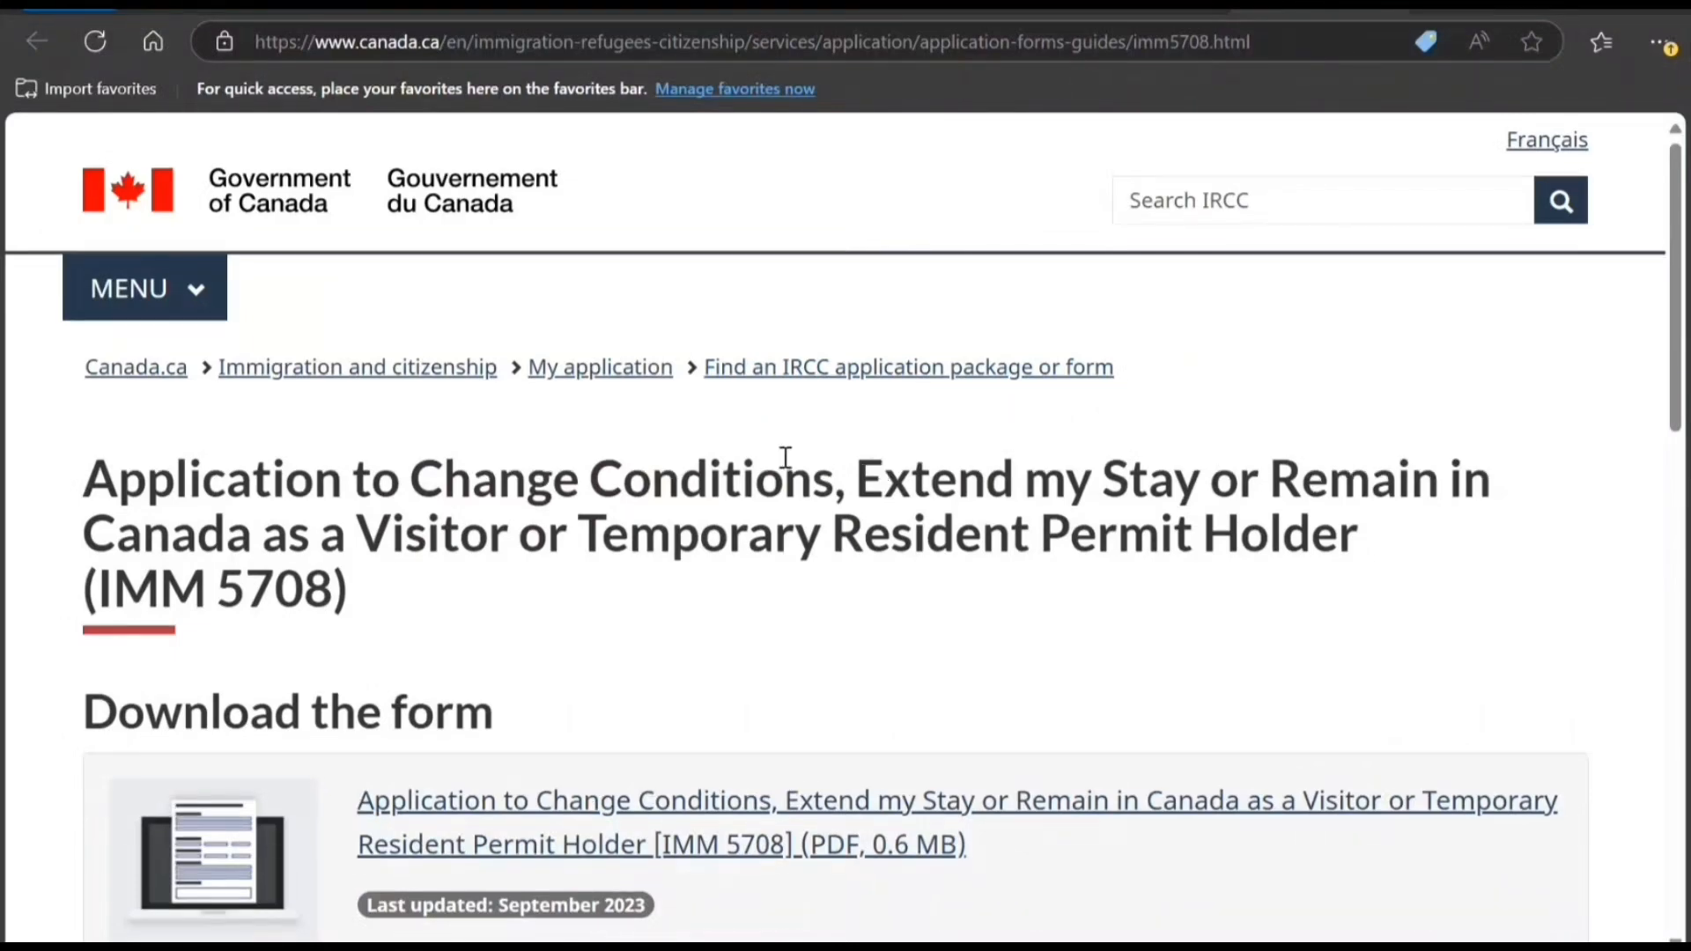
pyautogui.scroll(-5, 780, 467)
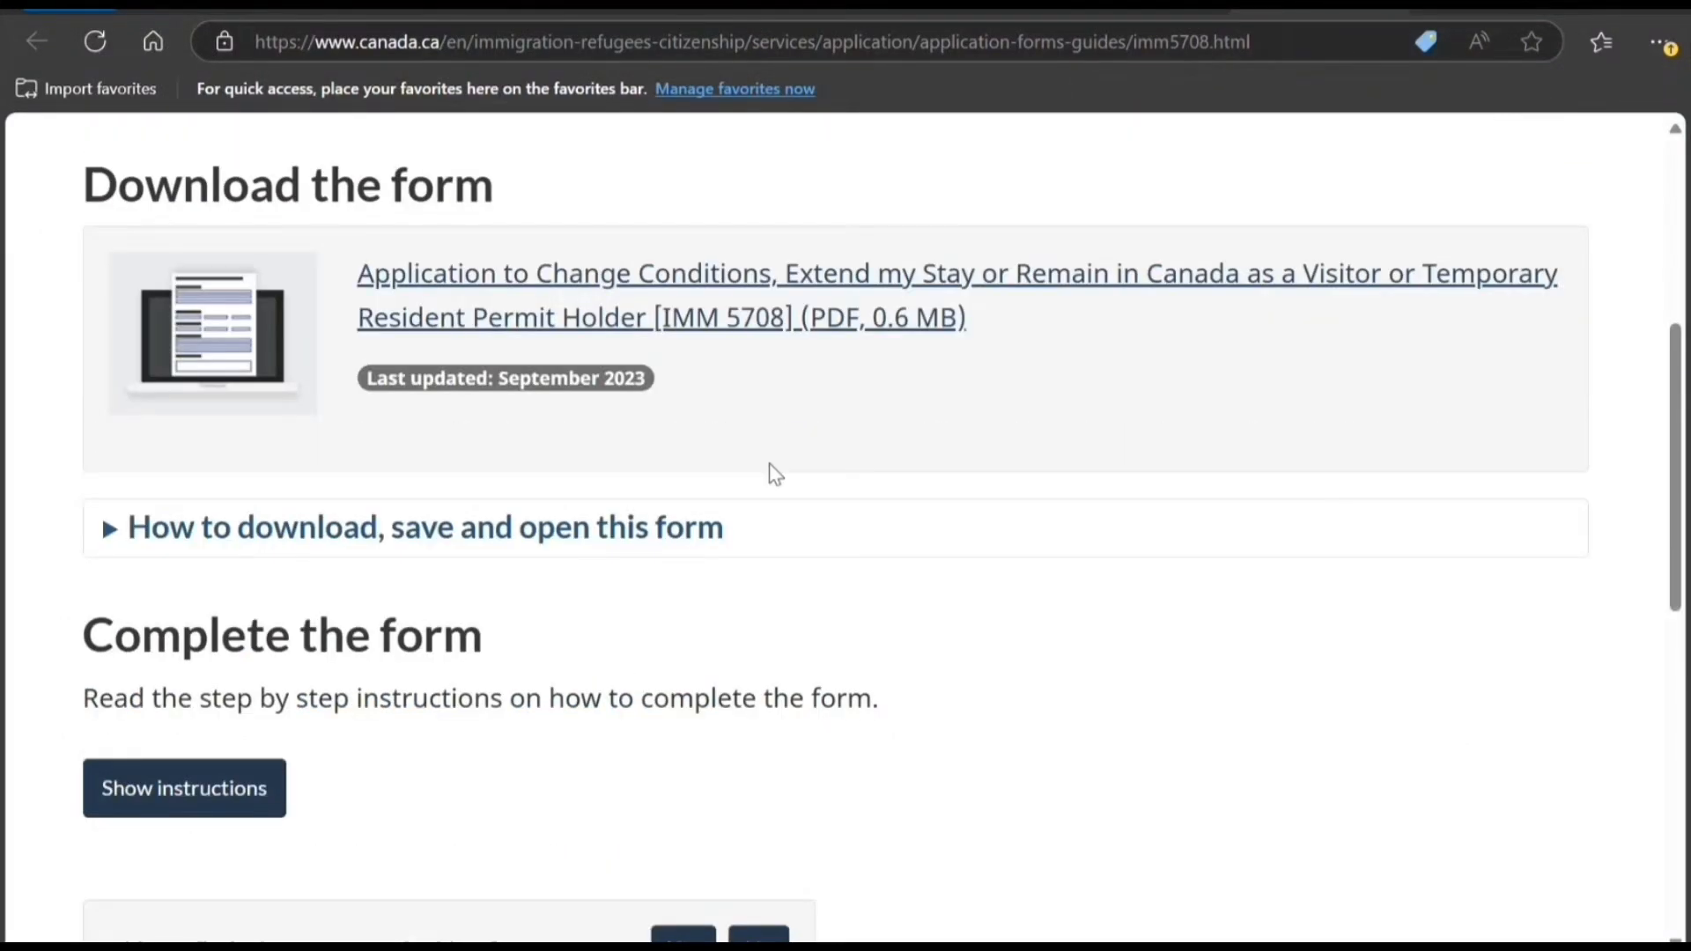
pyautogui.click(108, 531)
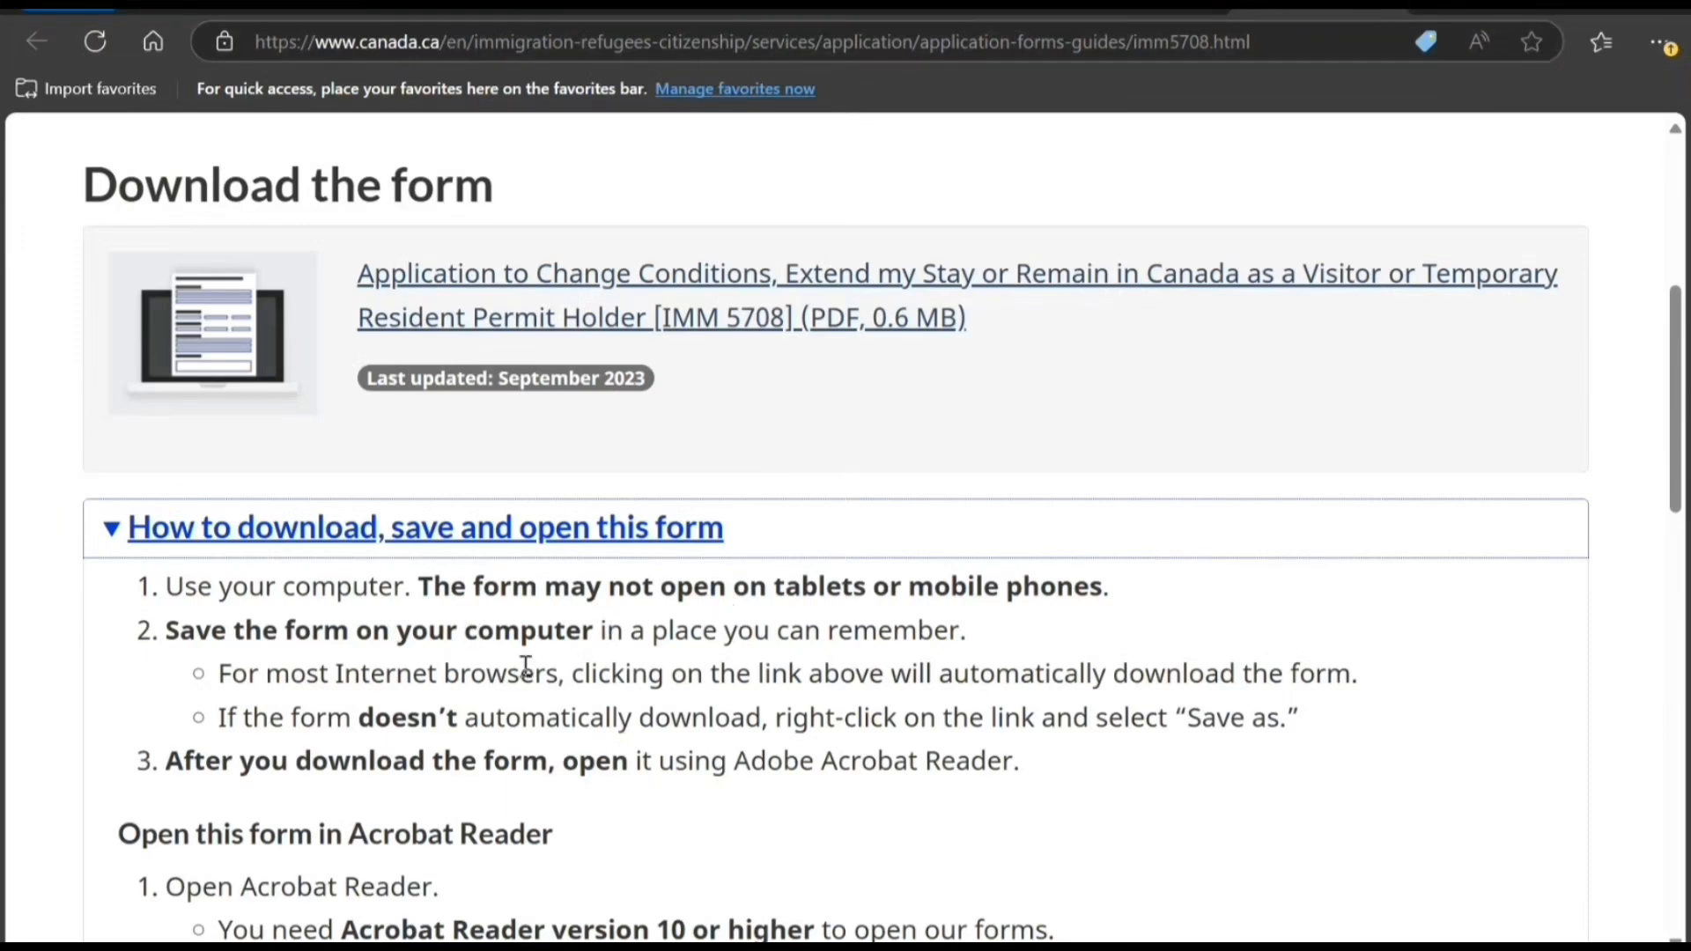
pyautogui.scroll(-1, 424, 652)
pyautogui.scroll(-3, 424, 656)
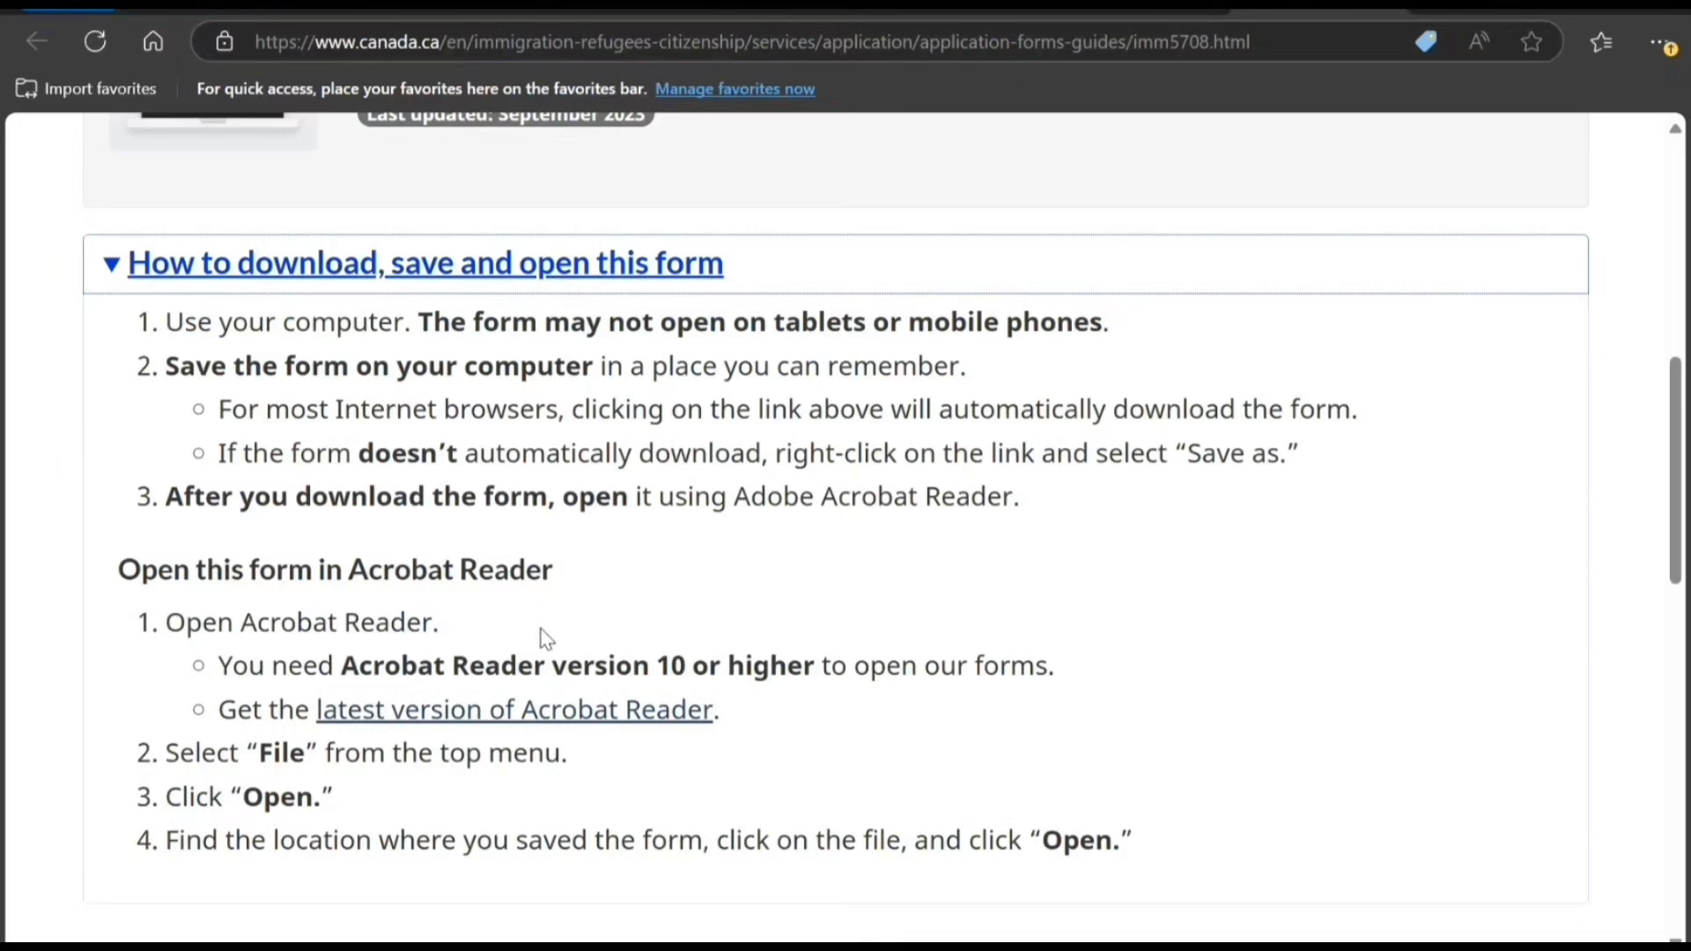
pyautogui.scroll(-6, 540, 647)
# Download the IMM 5708 PDF form and open the downloaded file in Adobe Acrobat.
pyautogui.scroll(9, 540, 658)
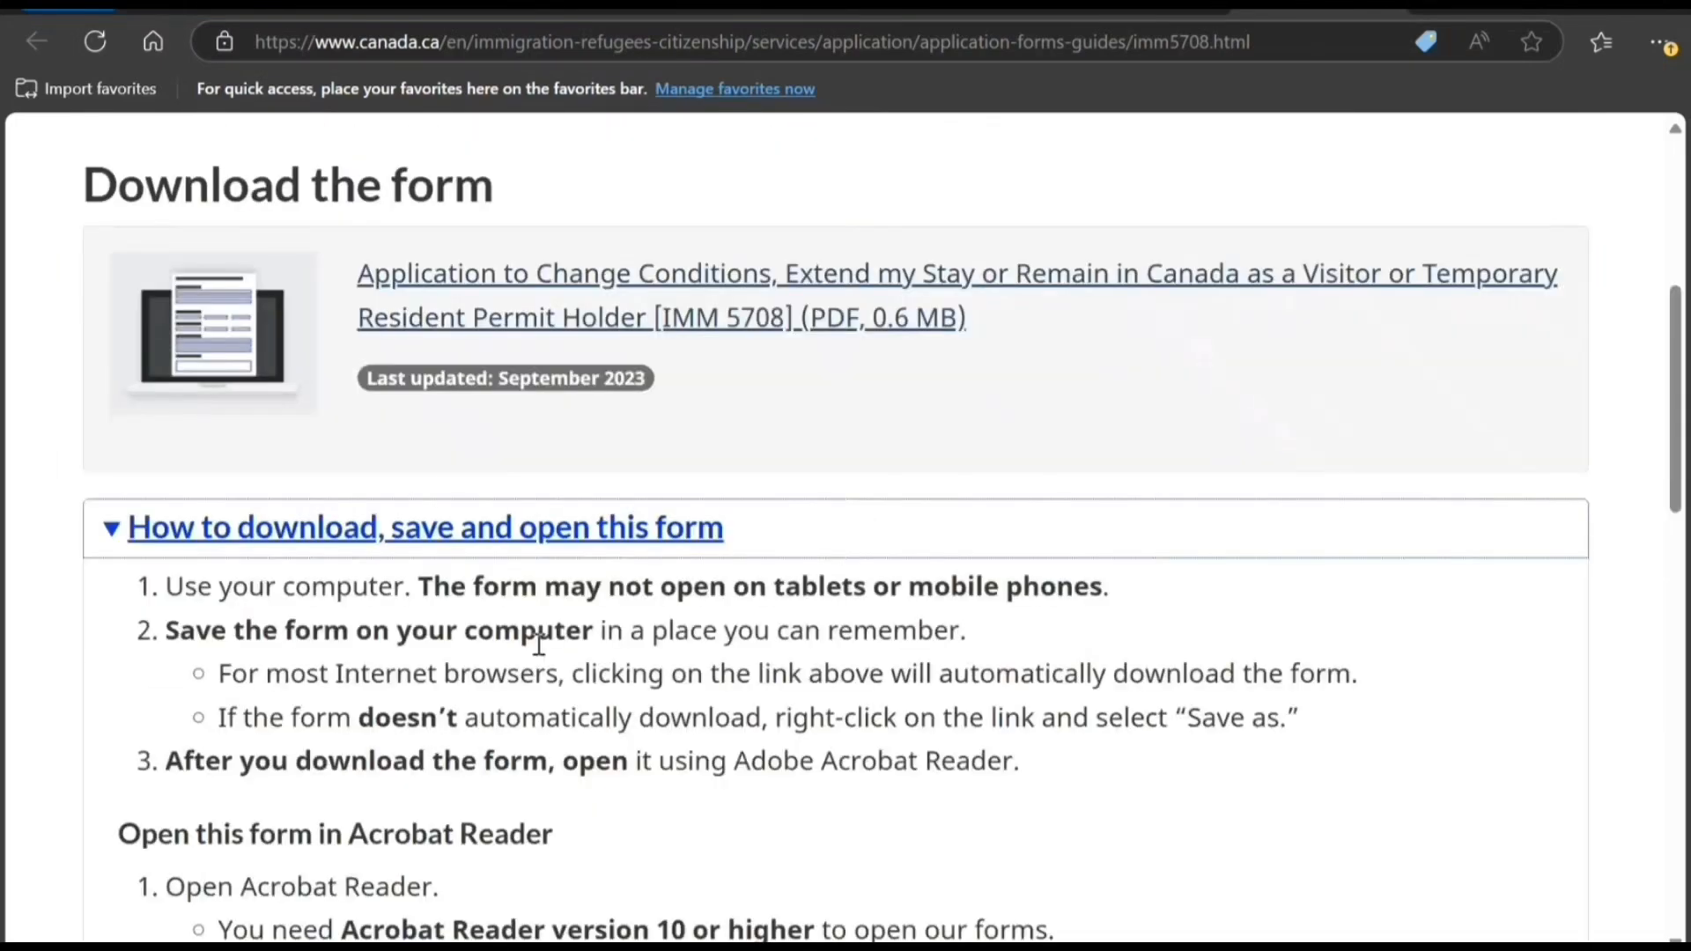
pyautogui.click(894, 280)
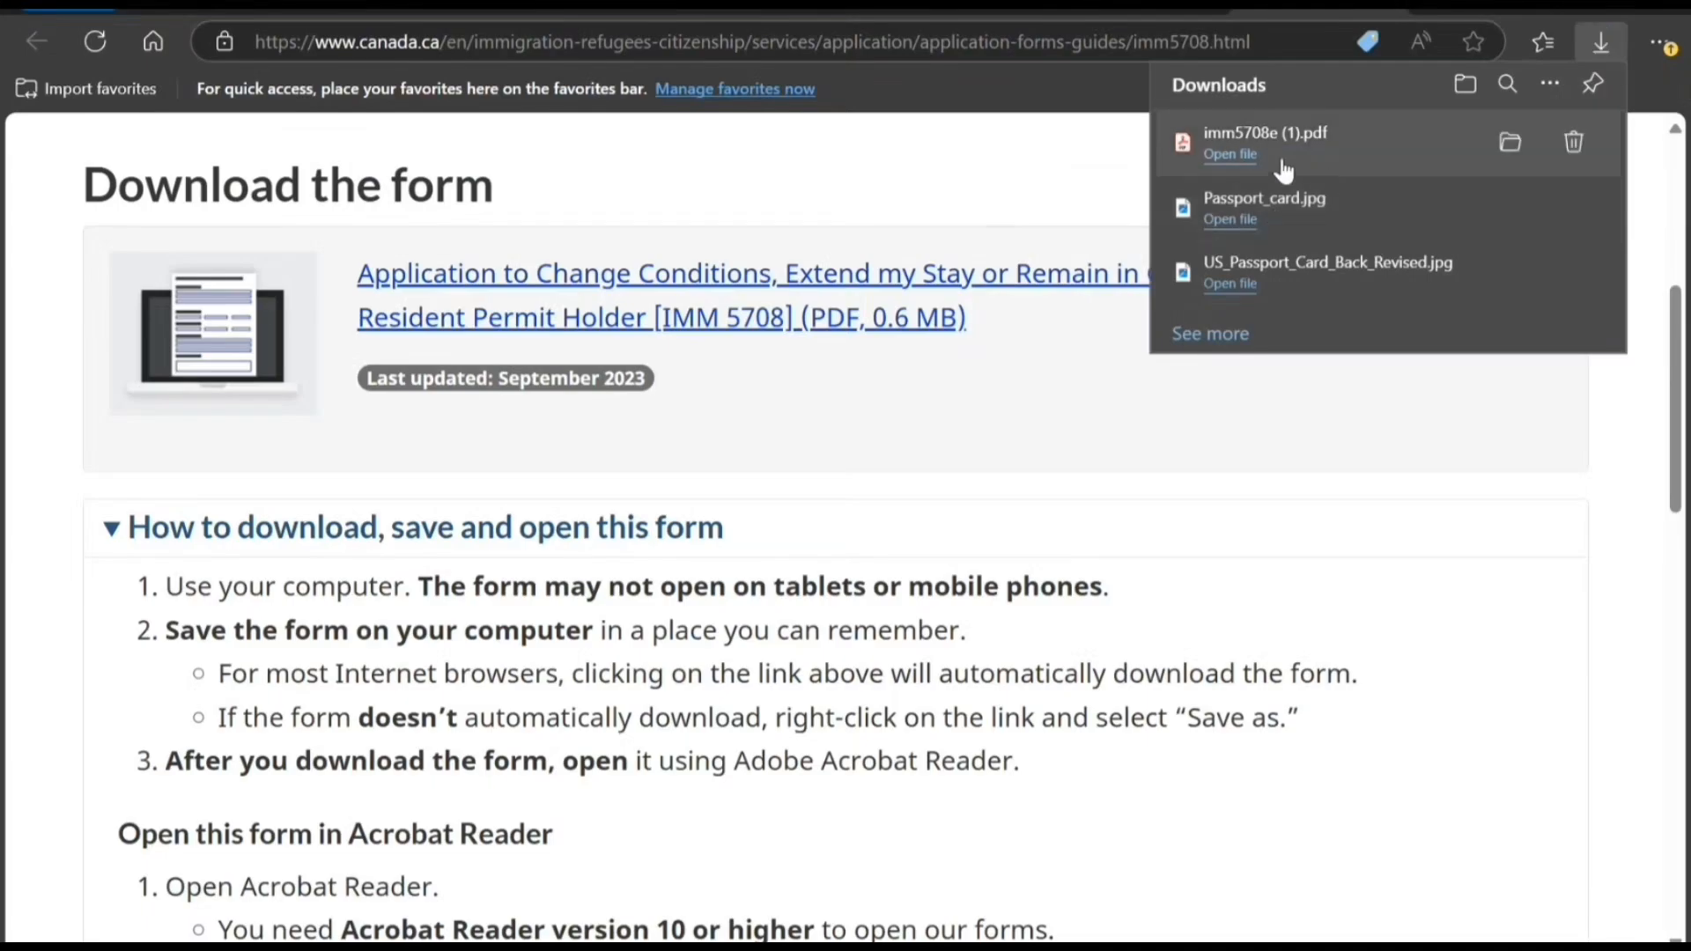
pyautogui.click(1272, 155)
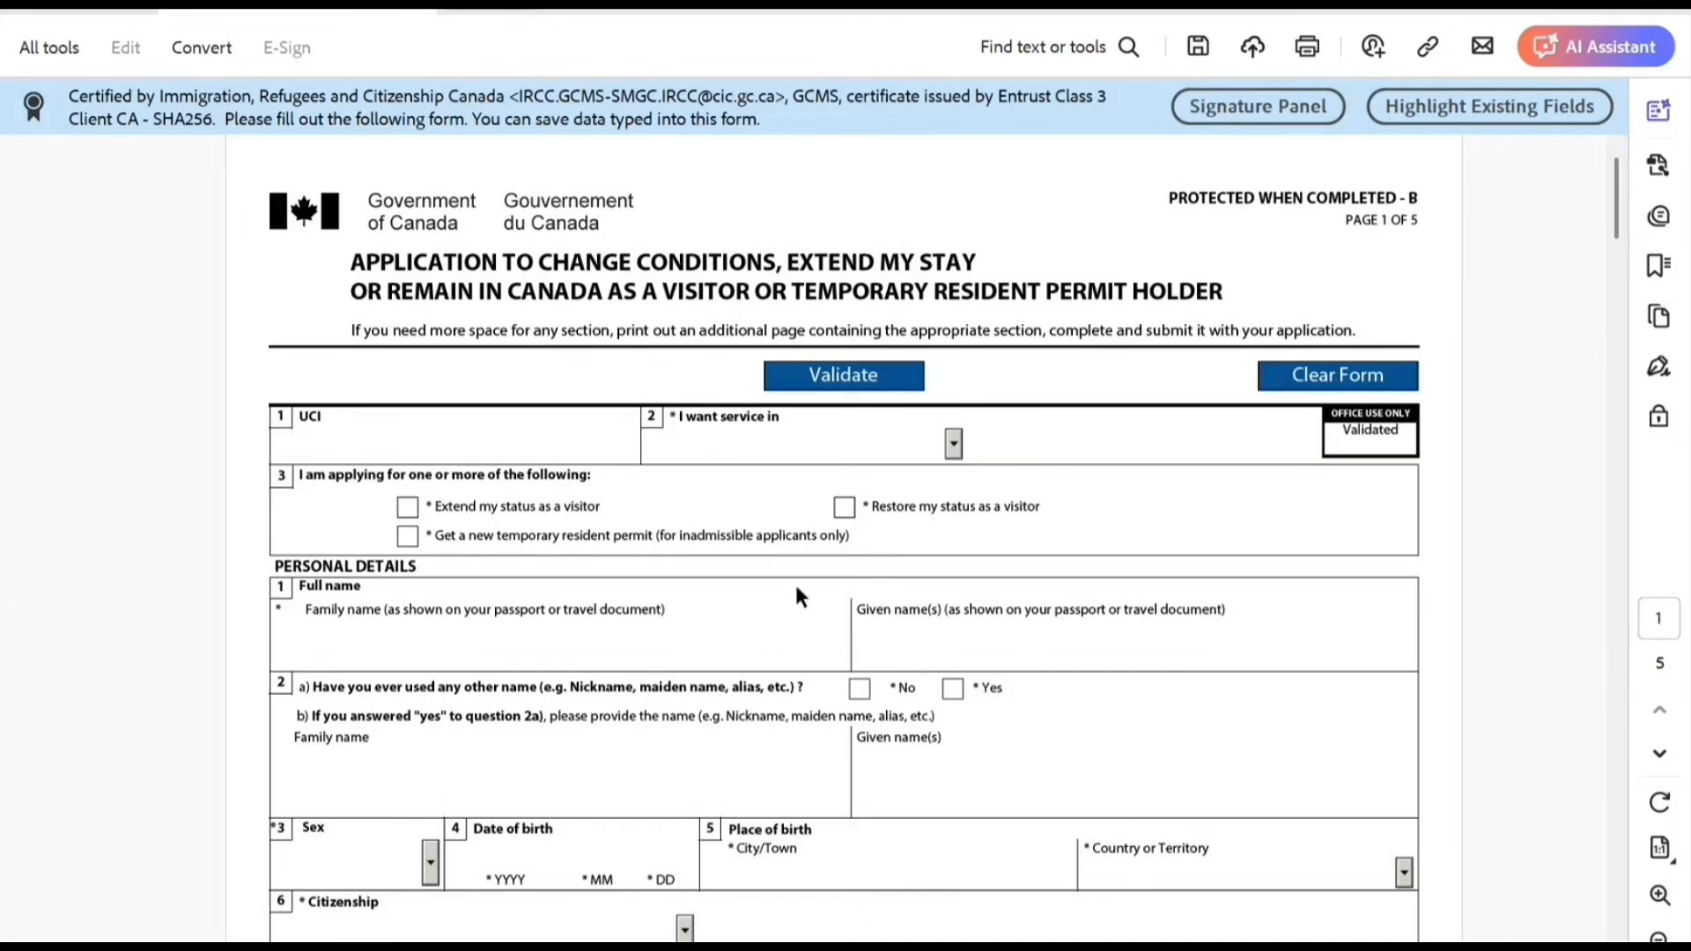
# Leave the UCI blank, choose English as the service language and select "Extend my status as a visitor" as the application purpose.
pyautogui.click(472, 454)
pyautogui.scroll(-1, 495, 436)
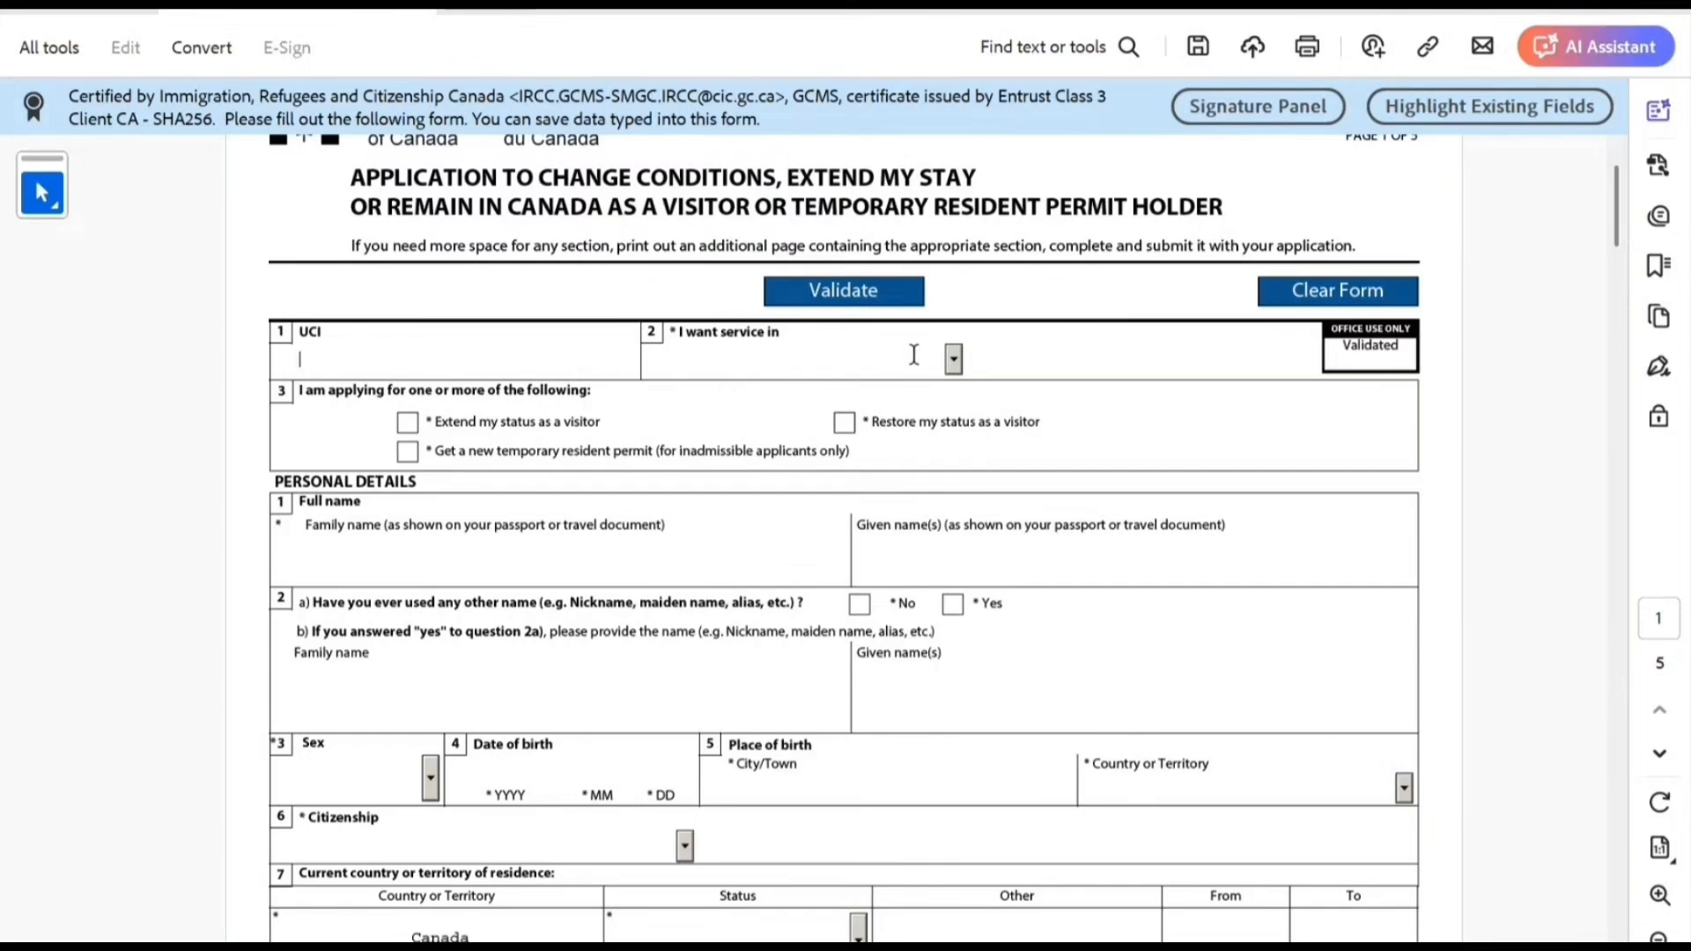
pyautogui.click(953, 360)
pyautogui.click(892, 405)
pyautogui.click(407, 426)
# Enter the applicant's family name and given name, and answer No to having used any other name.
pyautogui.click(506, 568)
pyautogui.write('Smith')
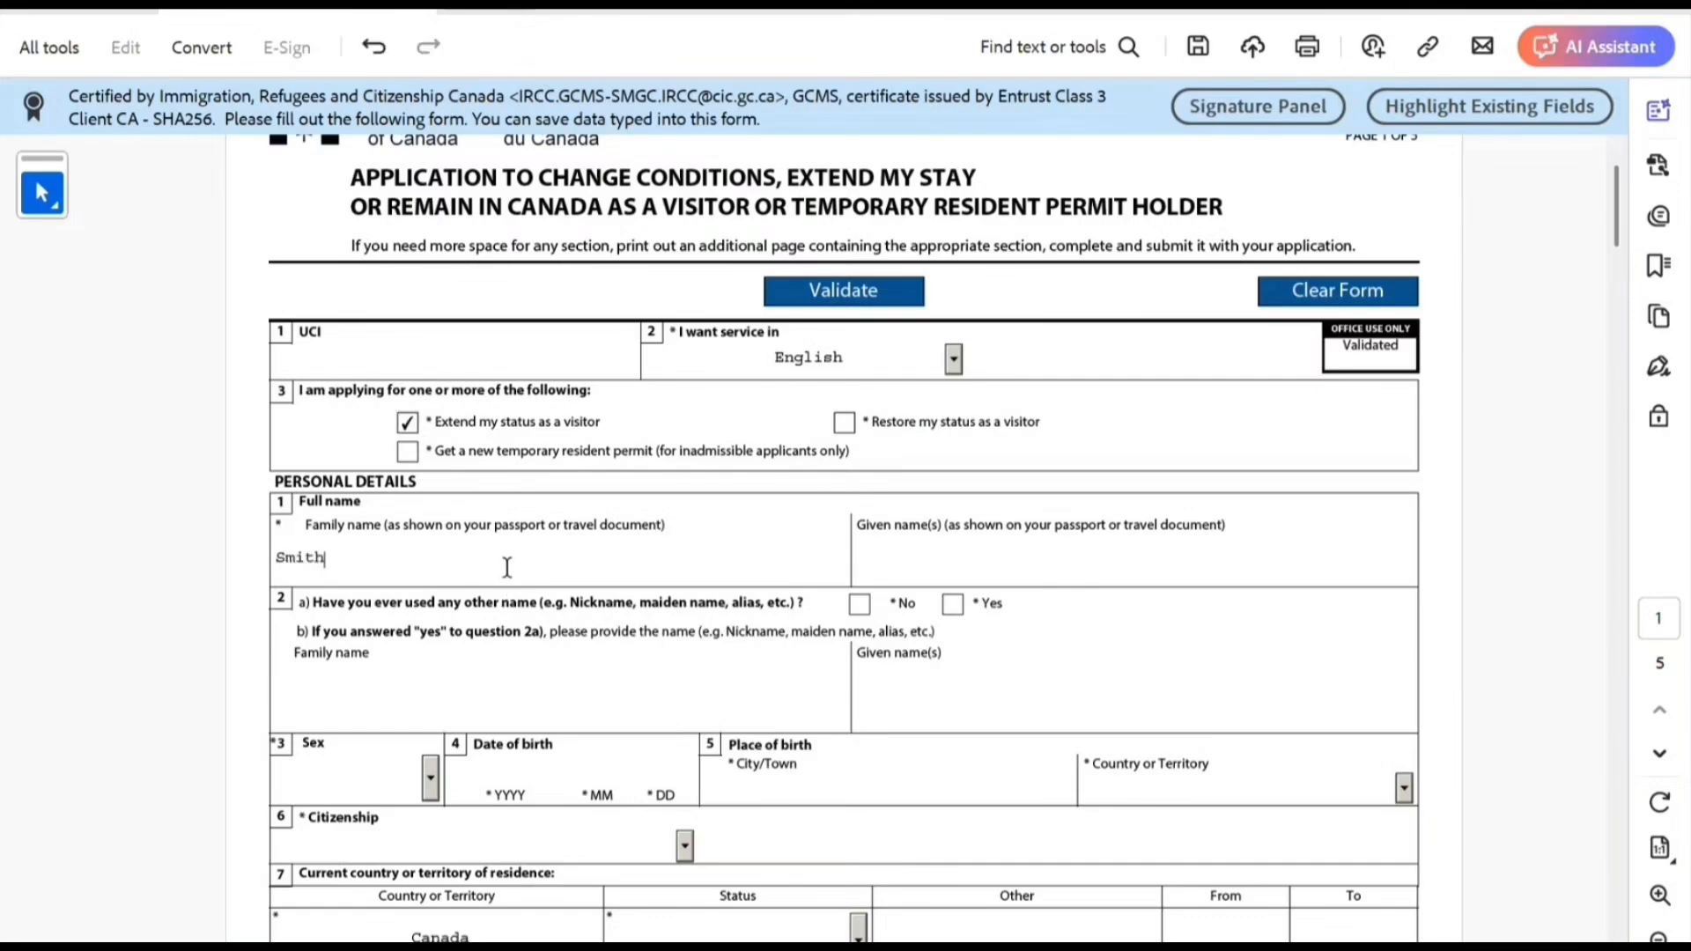
pyautogui.press('Tab')
pyautogui.write('John')
pyautogui.click(859, 604)
# Set the applicant's sex to Male and fill in the date of birth.
pyautogui.scroll(-1, 678, 688)
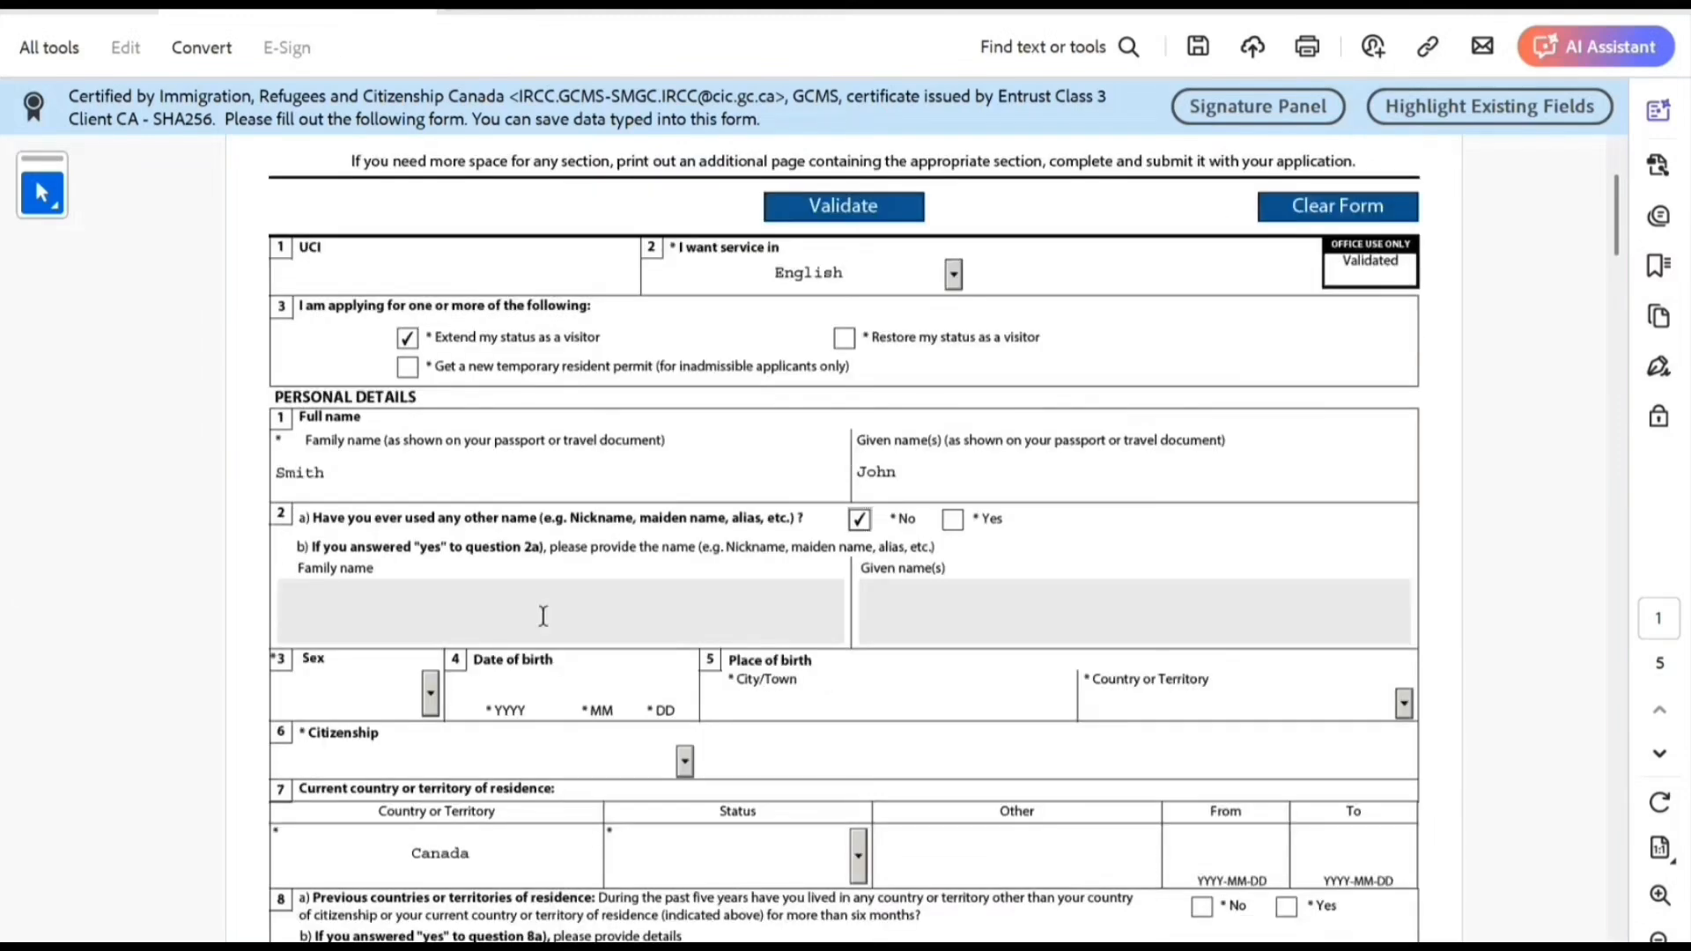
pyautogui.click(433, 693)
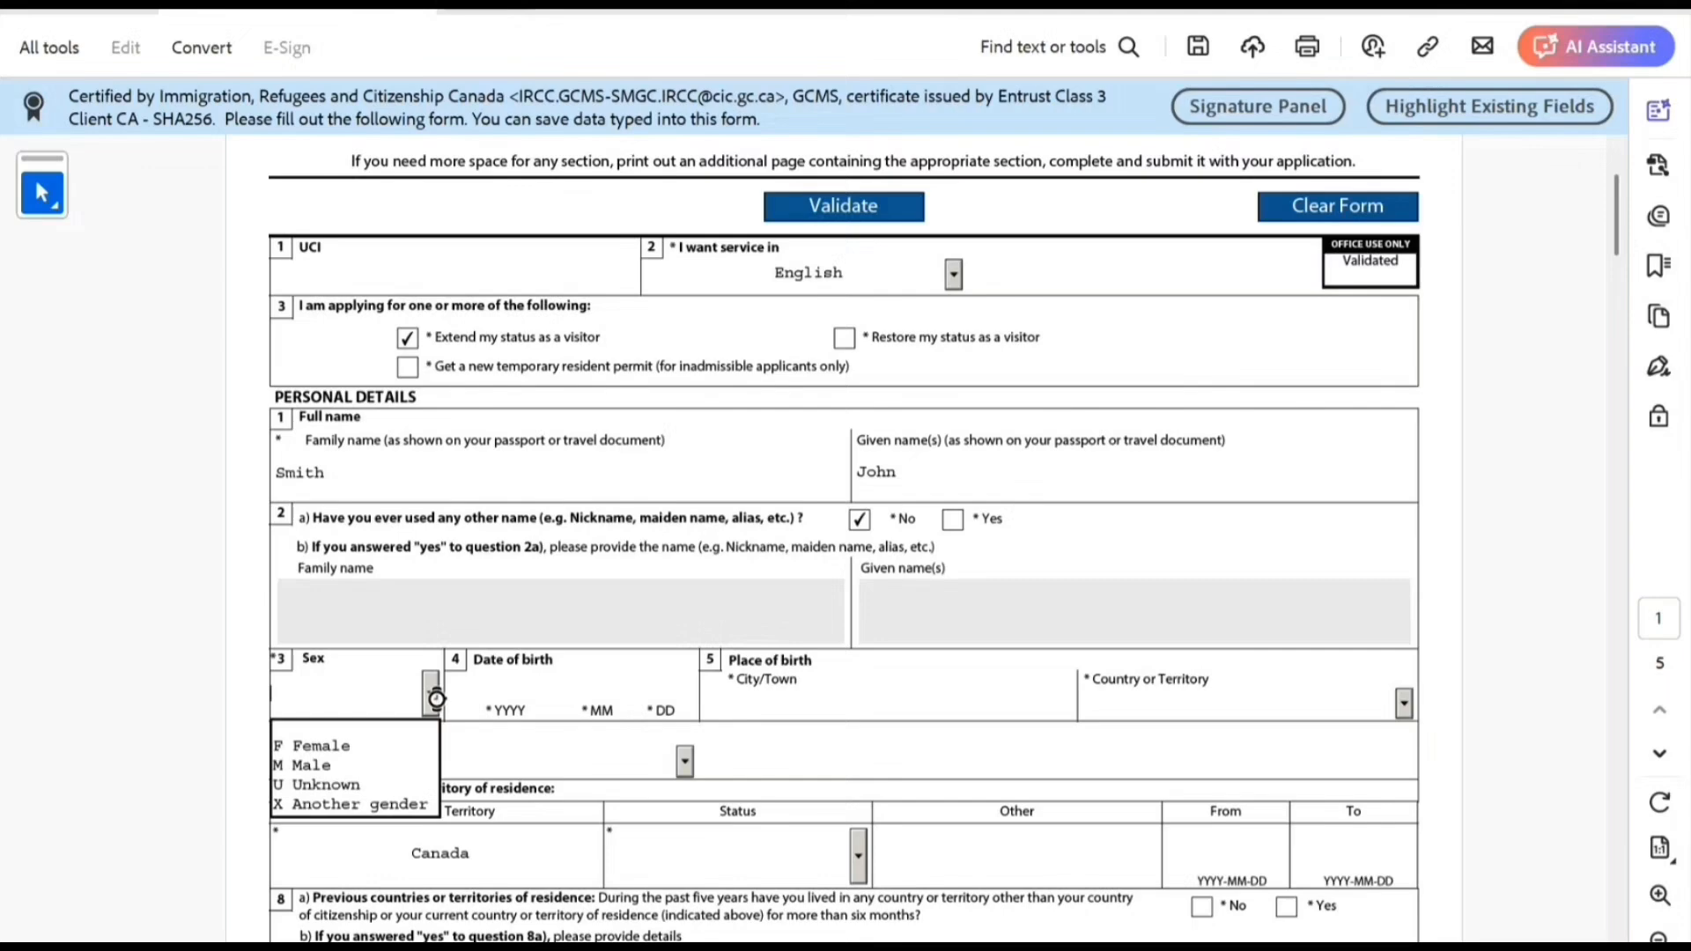
pyautogui.click(386, 768)
pyautogui.click(500, 692)
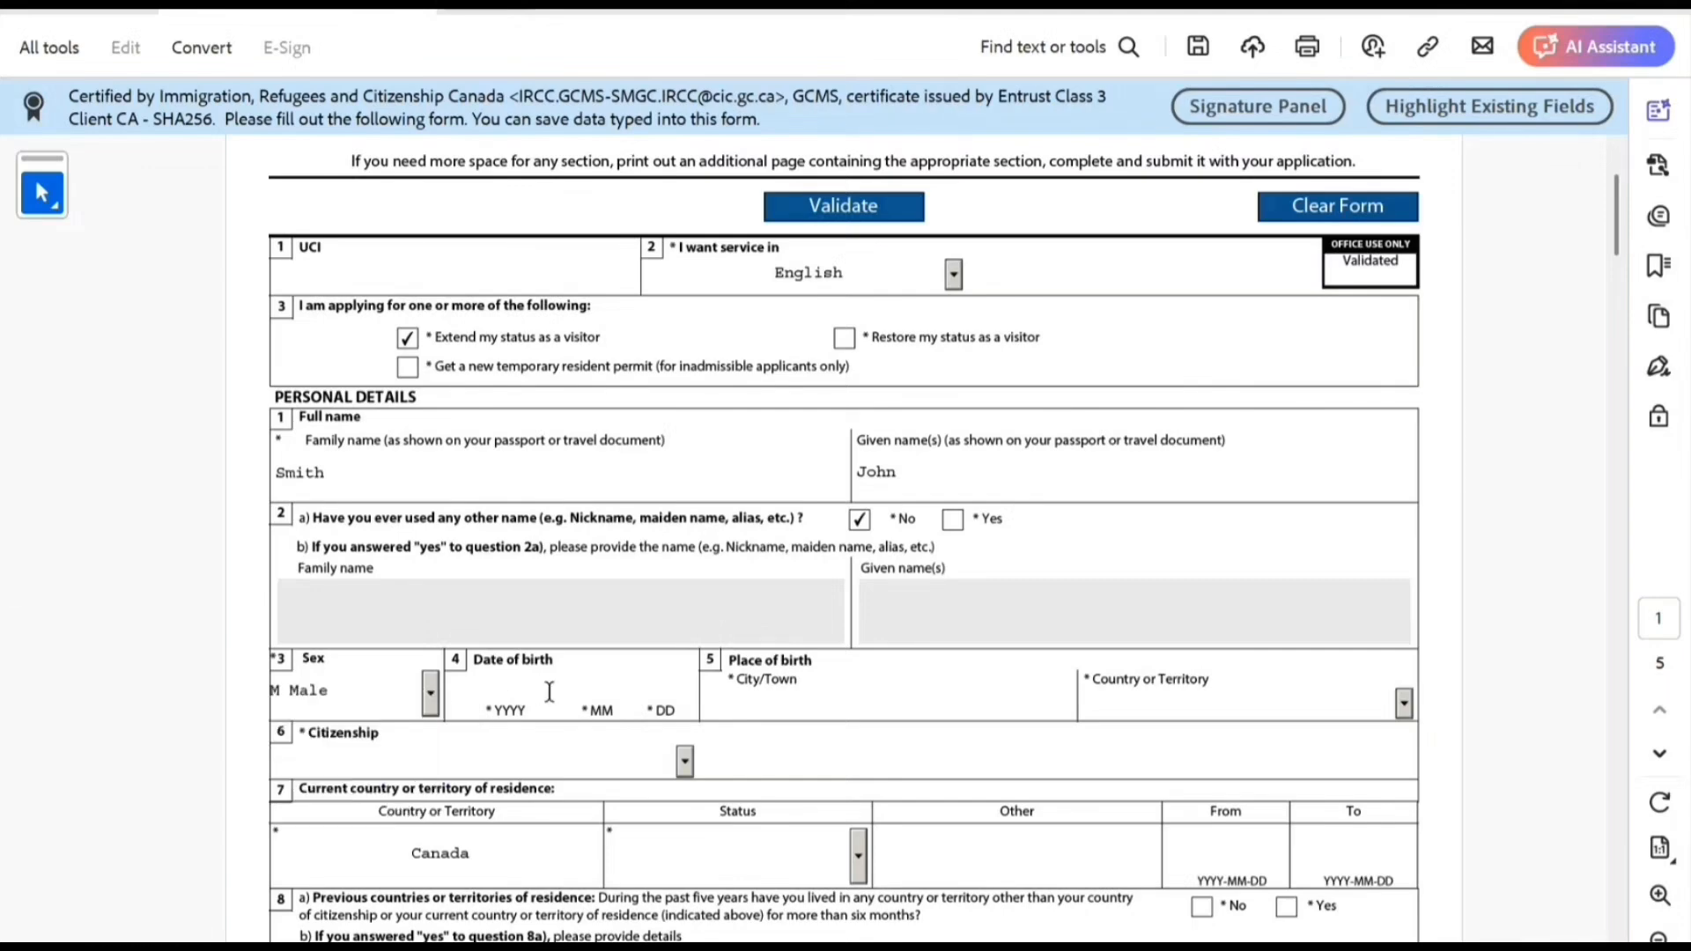
pyautogui.write('19')
pyautogui.write('9810')
pyautogui.write('10')
# Enter New Delhi, India as the place of birth and India as the citizenship.
pyautogui.write('New De')
pyautogui.write('lhi')
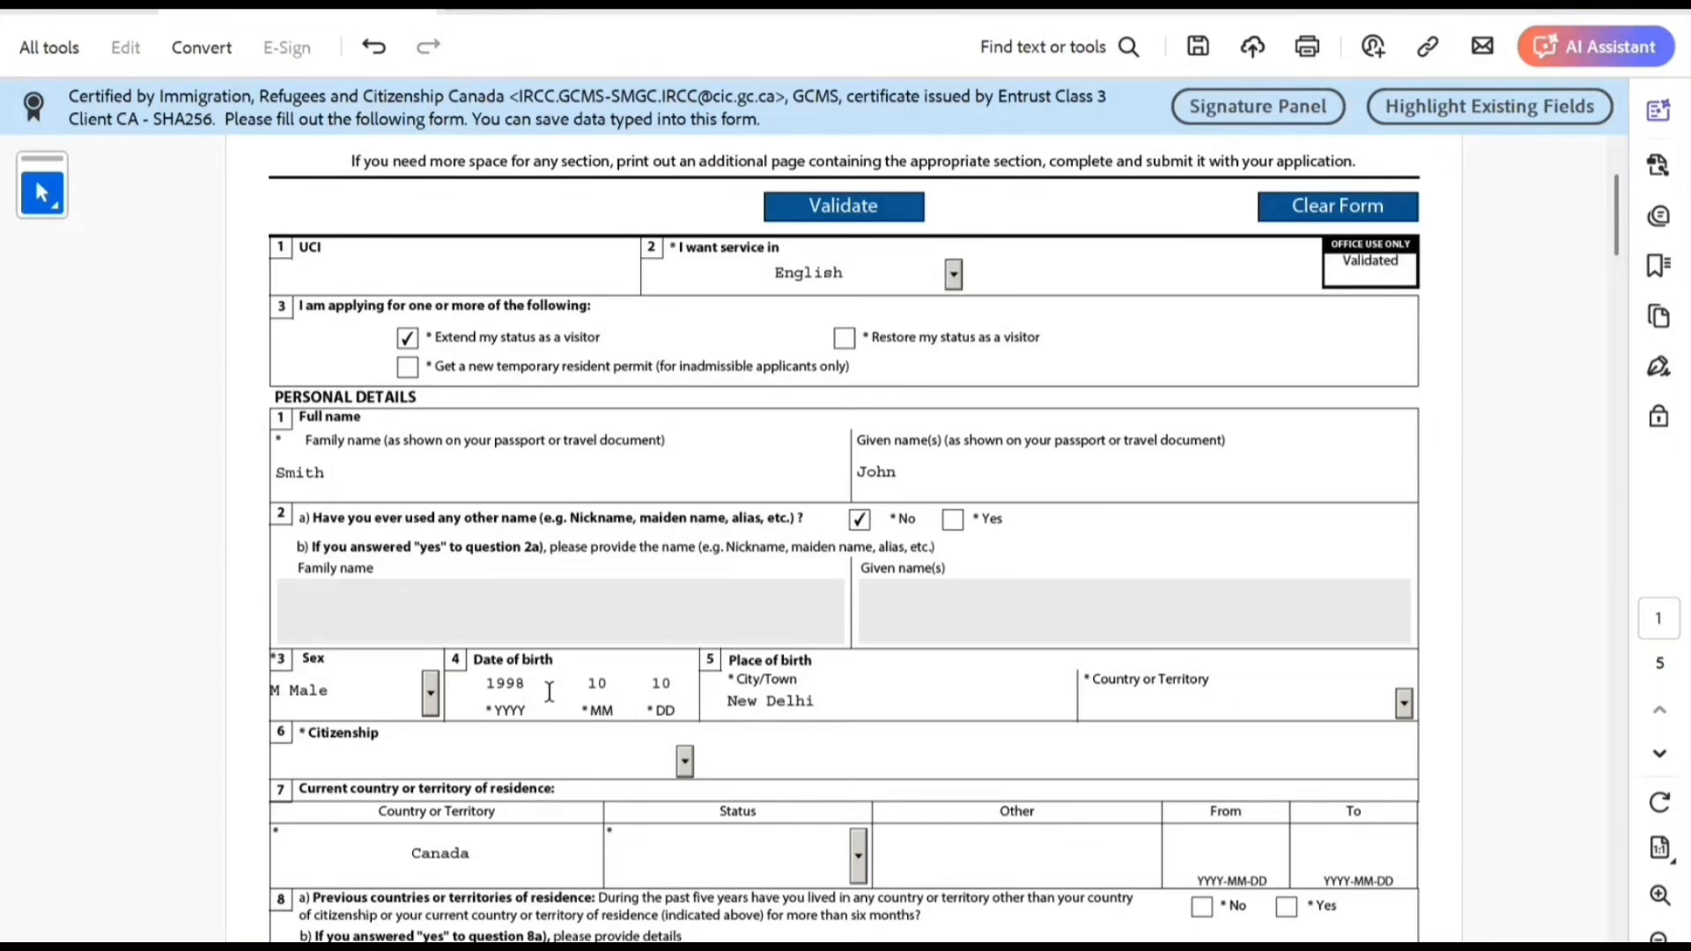
pyautogui.press('Tab')
pyautogui.write('India')
pyautogui.press('Tab')
pyautogui.write('India')
pyautogui.press('Tab')
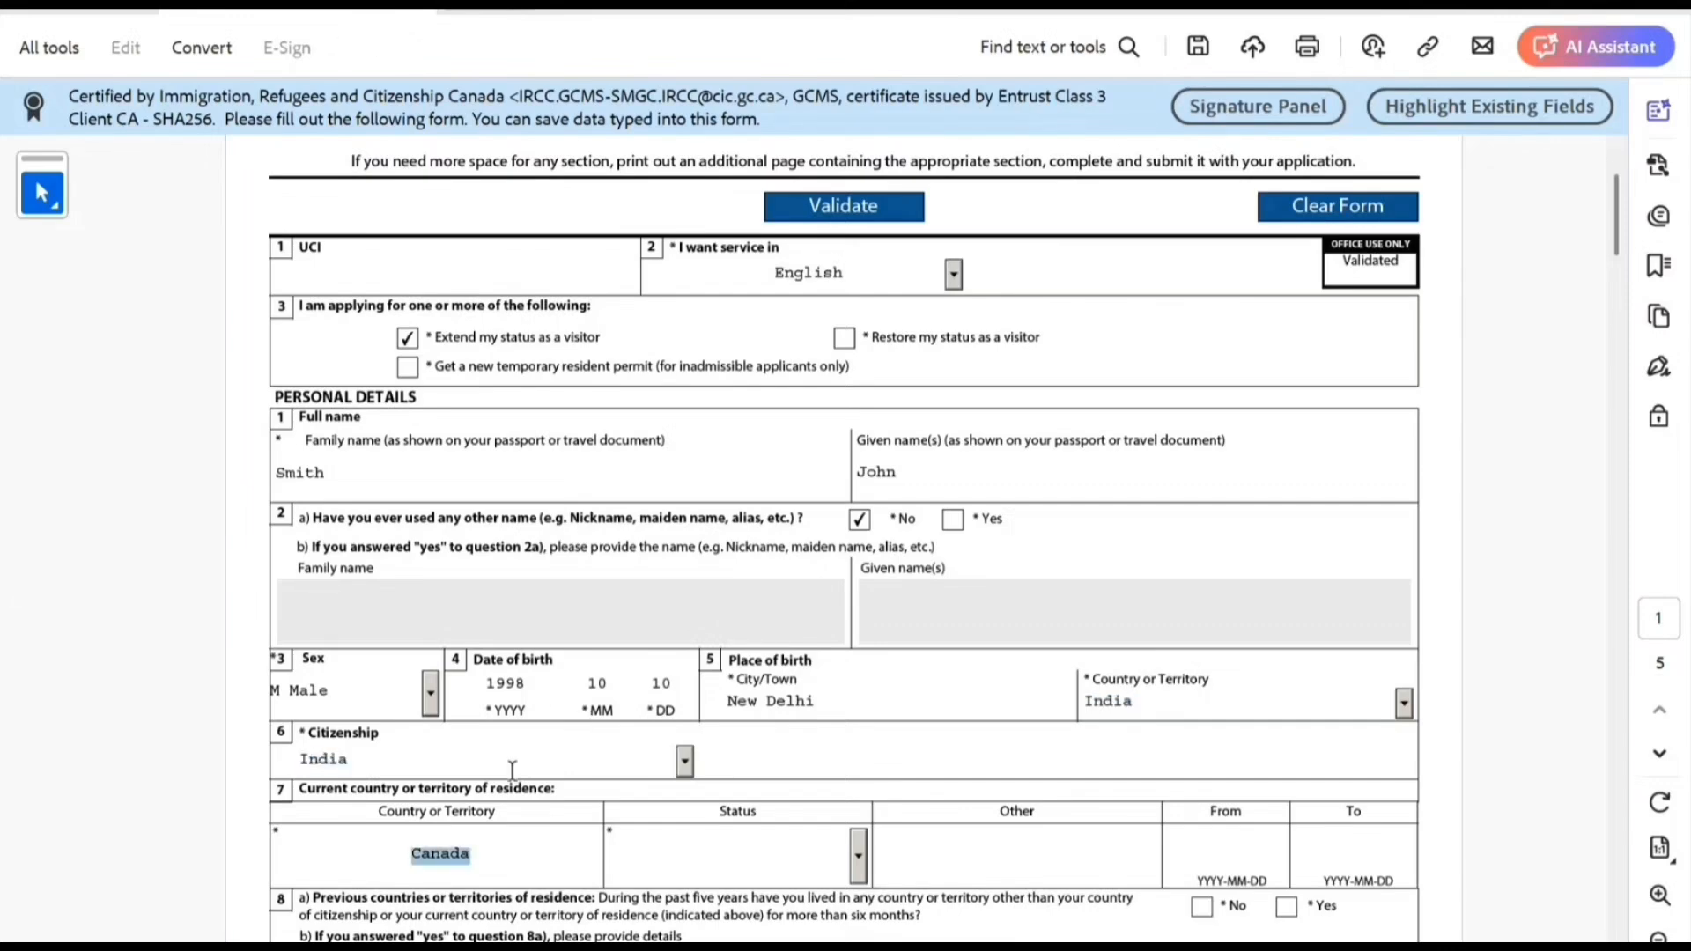
# Set the applicant's status in the current country of residence, Canada, to Worker.
pyautogui.scroll(-2, 512, 766)
pyautogui.click(566, 766)
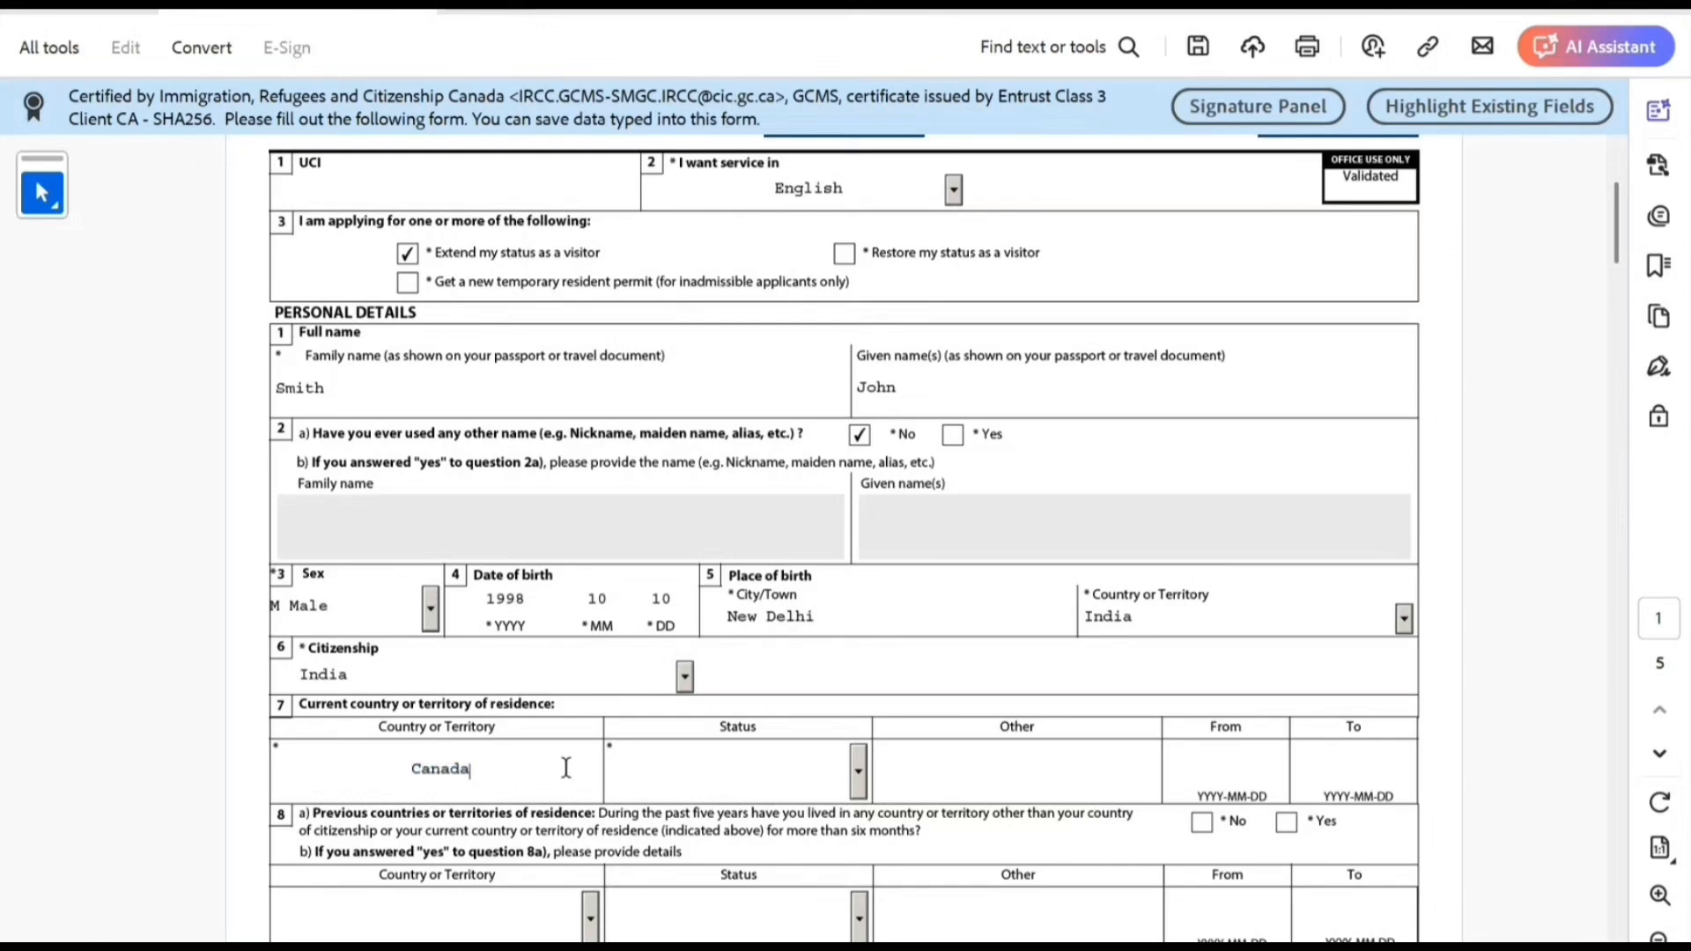
pyautogui.click(859, 773)
pyautogui.click(769, 884)
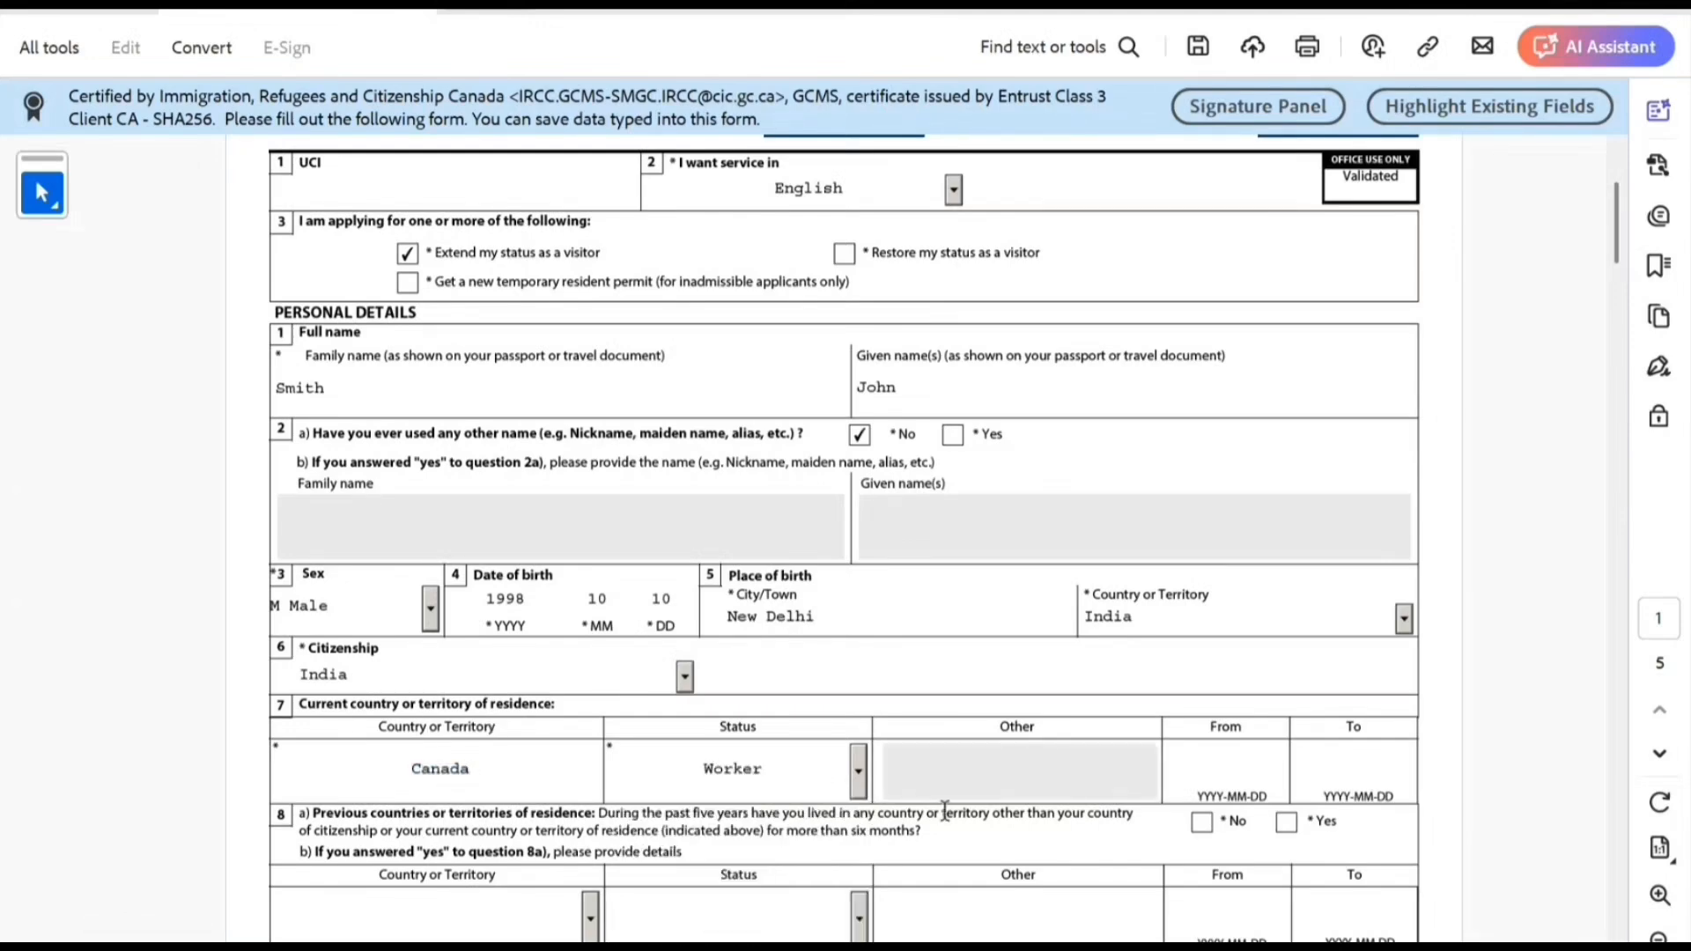
# Set the start date of the current residence in Canada to 2023-04-15.
pyautogui.scroll(-2, 960, 783)
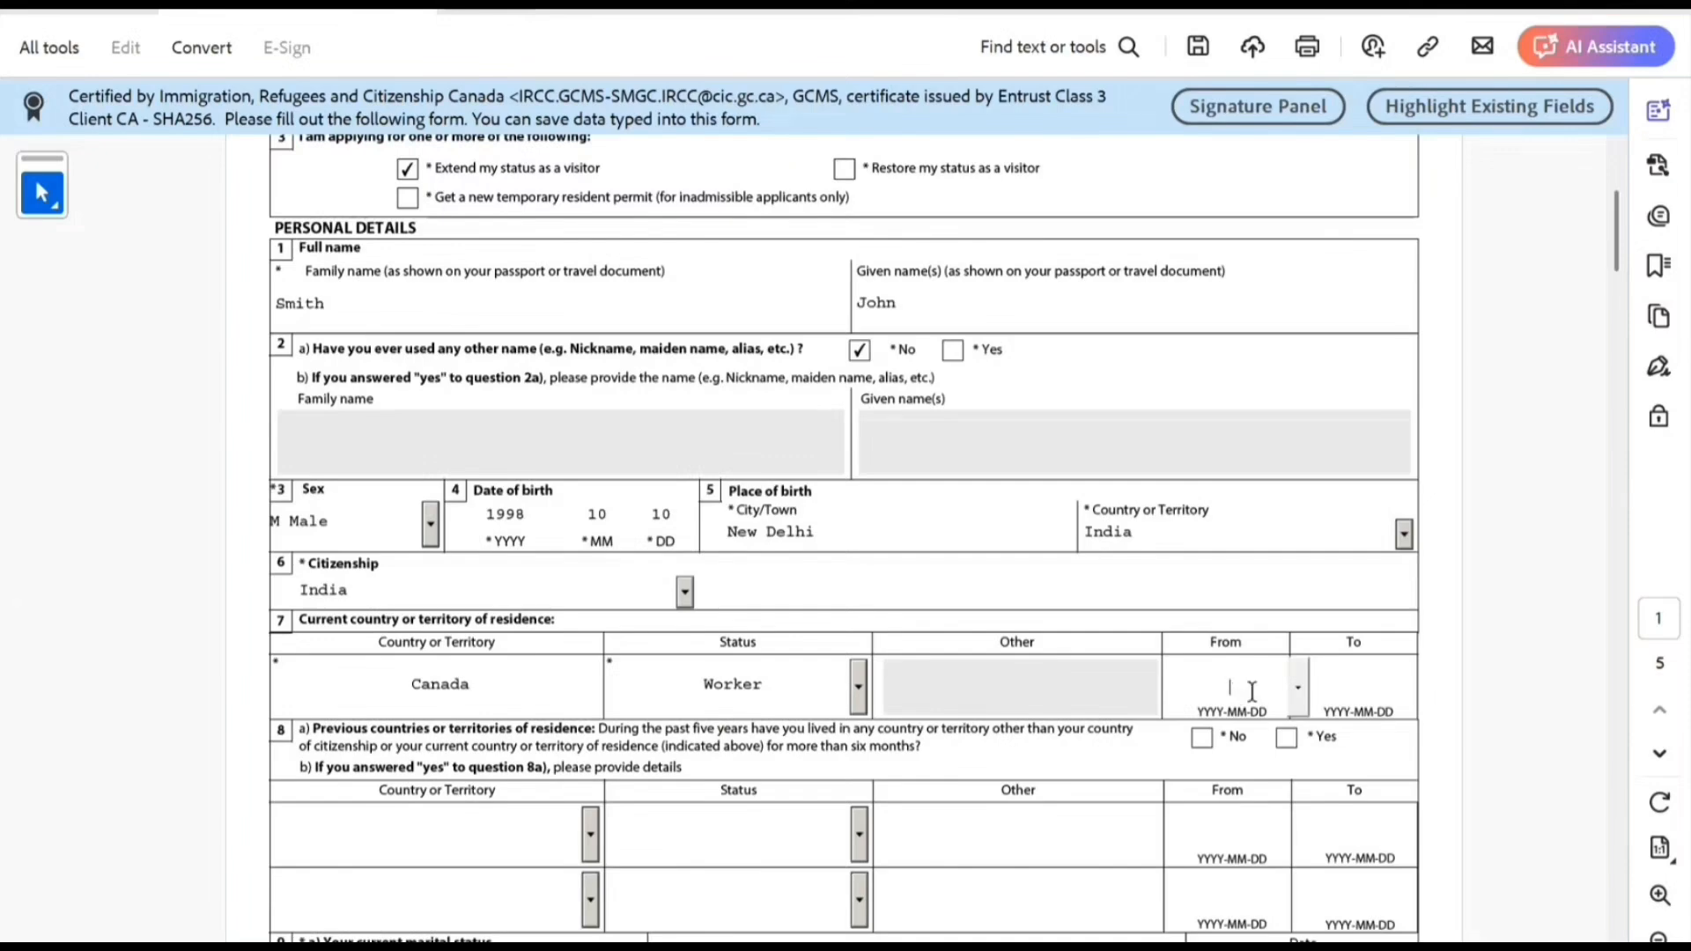
pyautogui.click(1297, 680)
pyautogui.click(1272, 682)
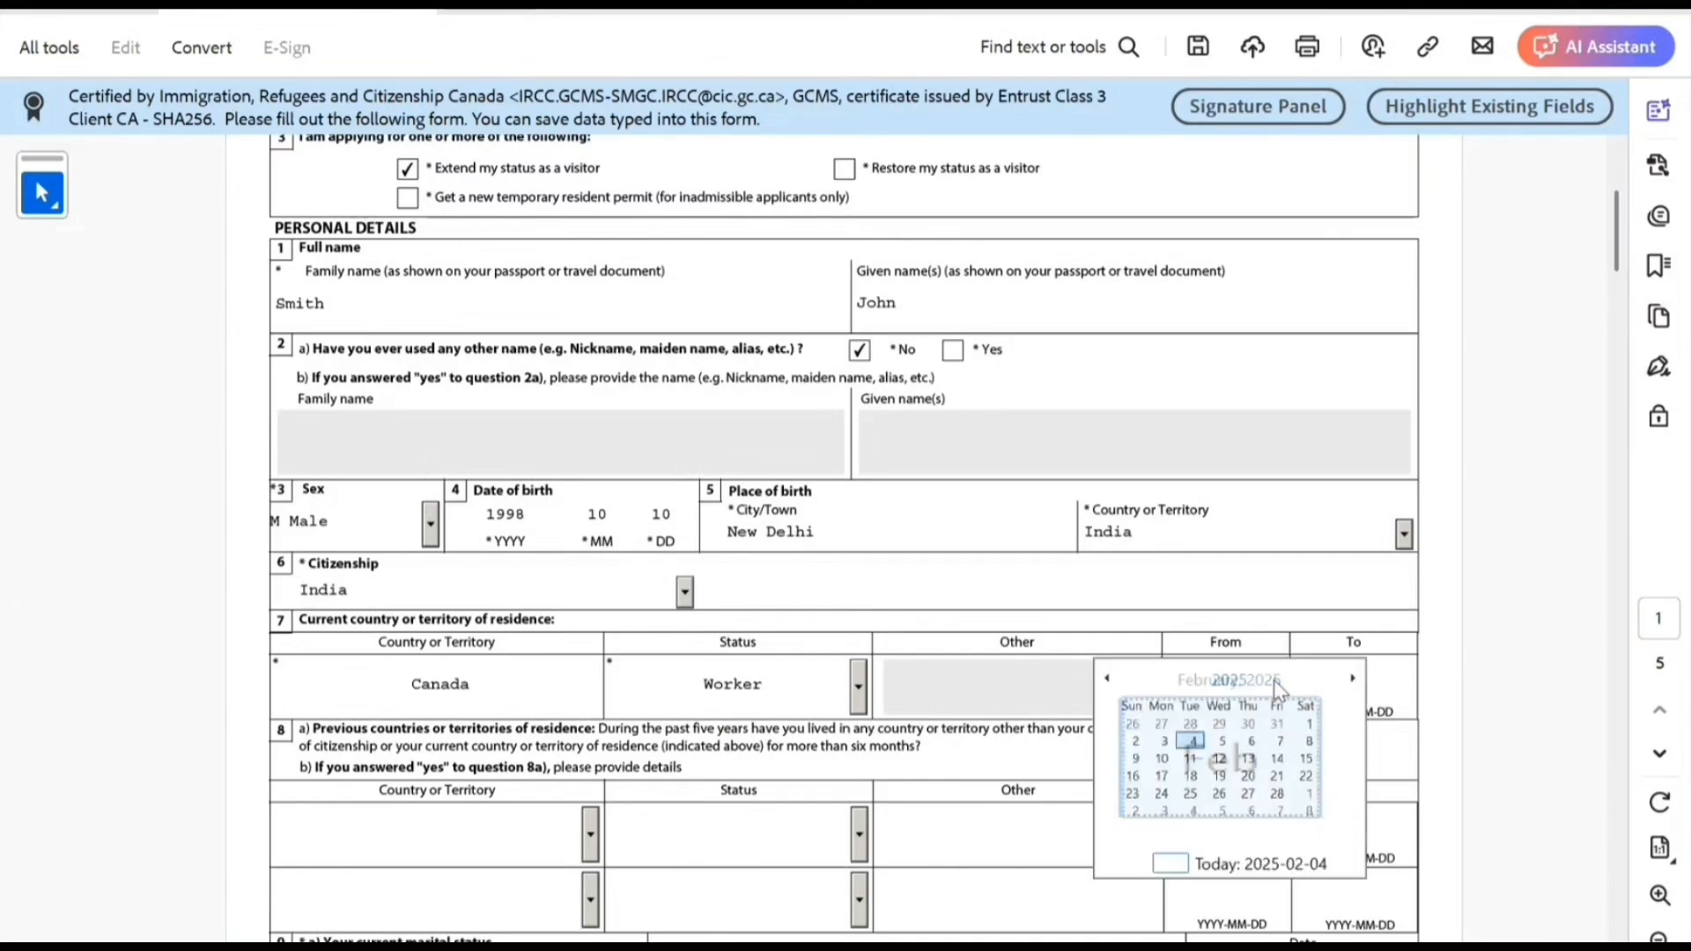
pyautogui.click(1107, 679)
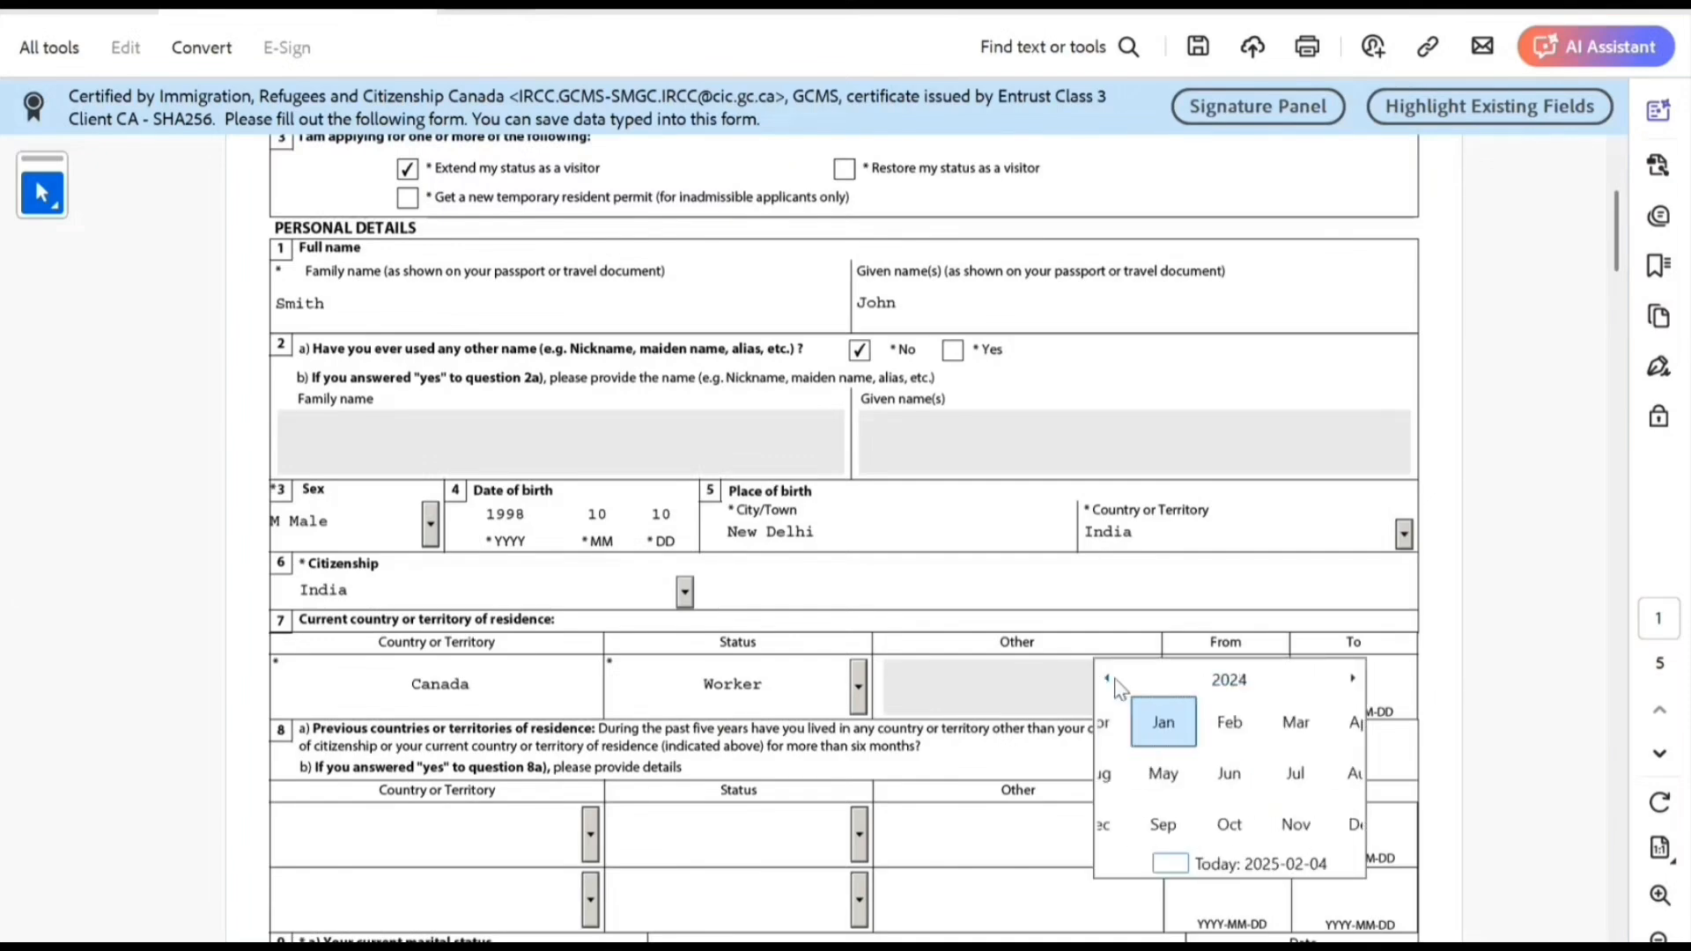
pyautogui.click(1107, 679)
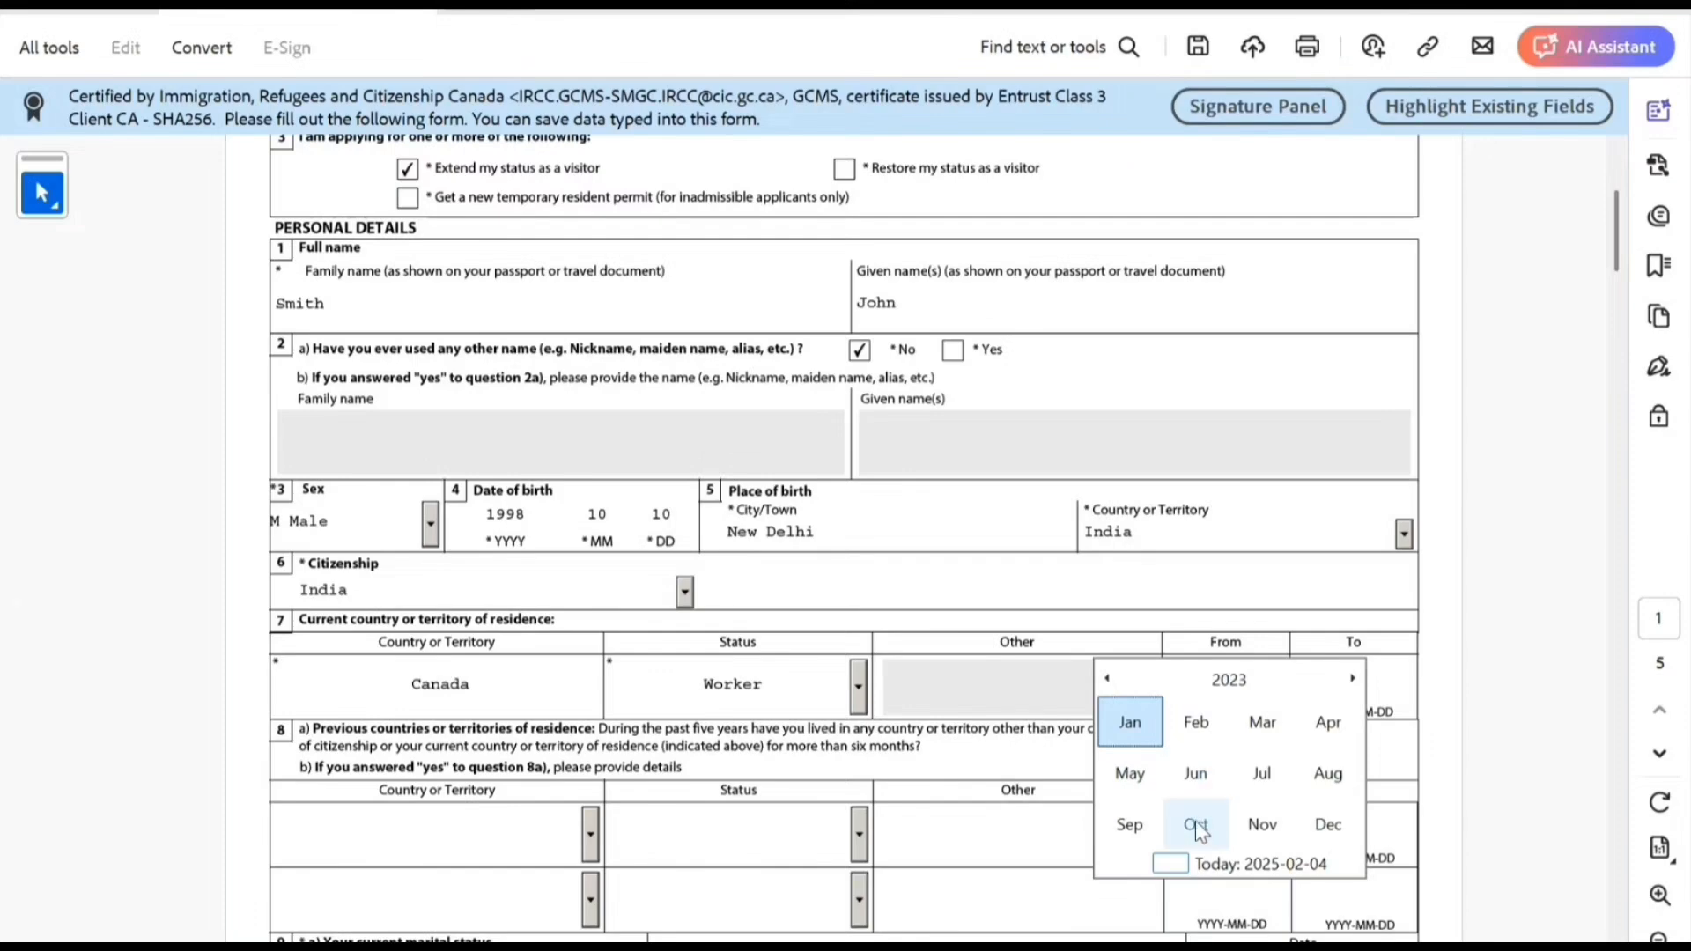
pyautogui.click(1324, 722)
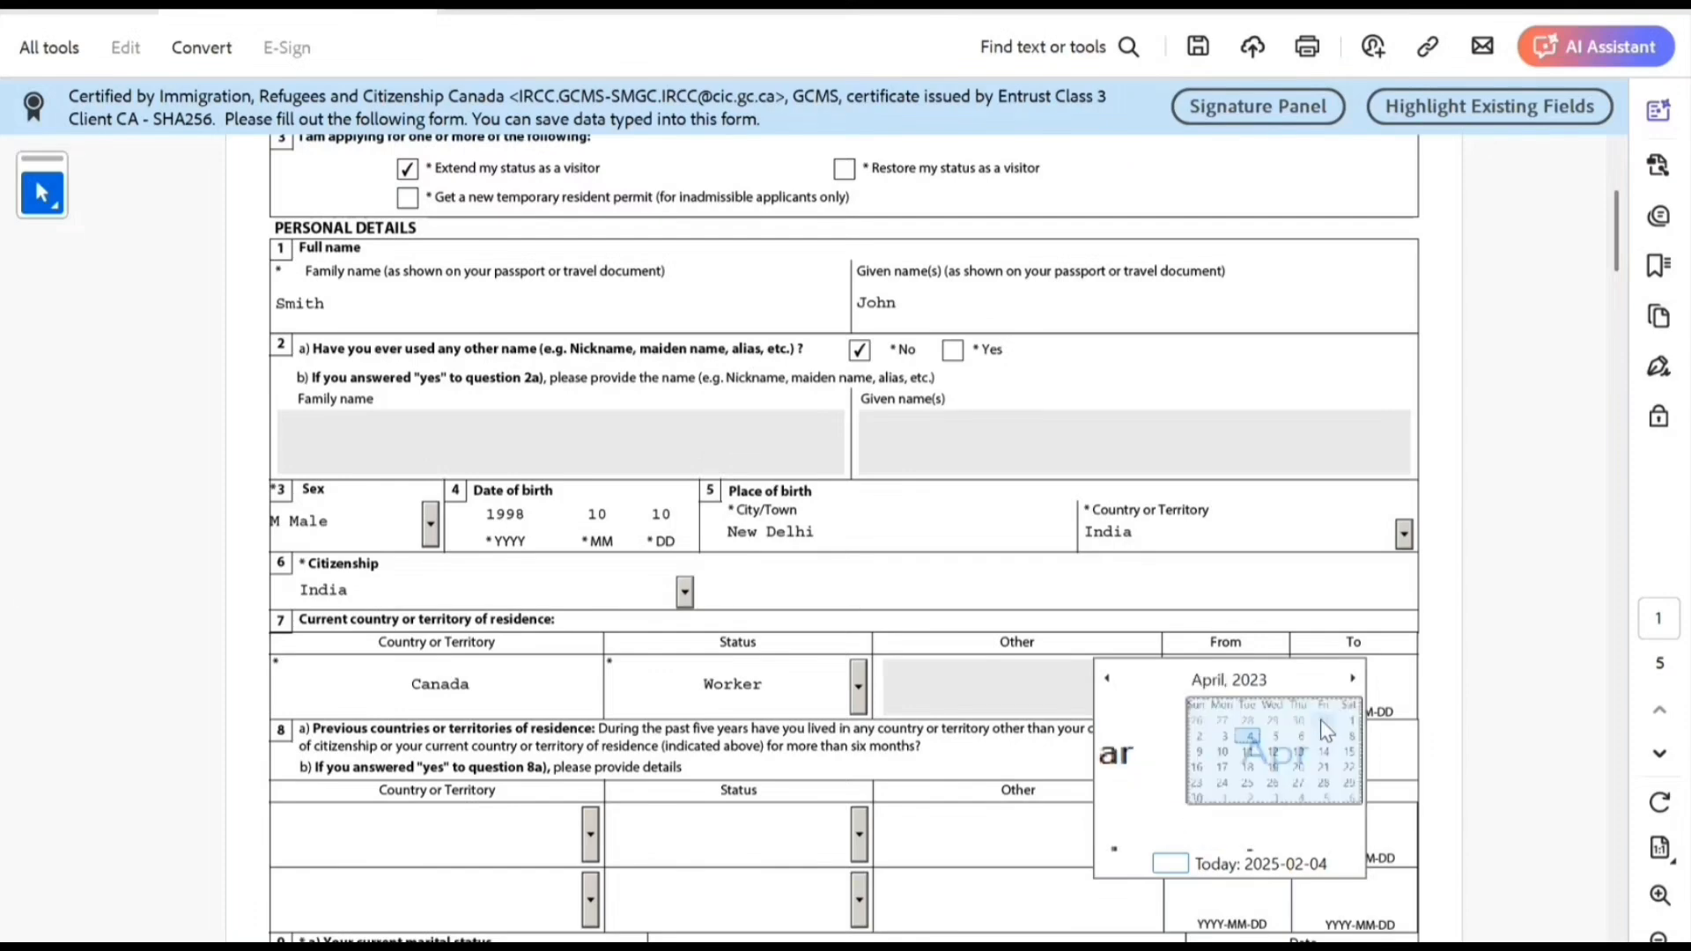
pyautogui.click(1343, 775)
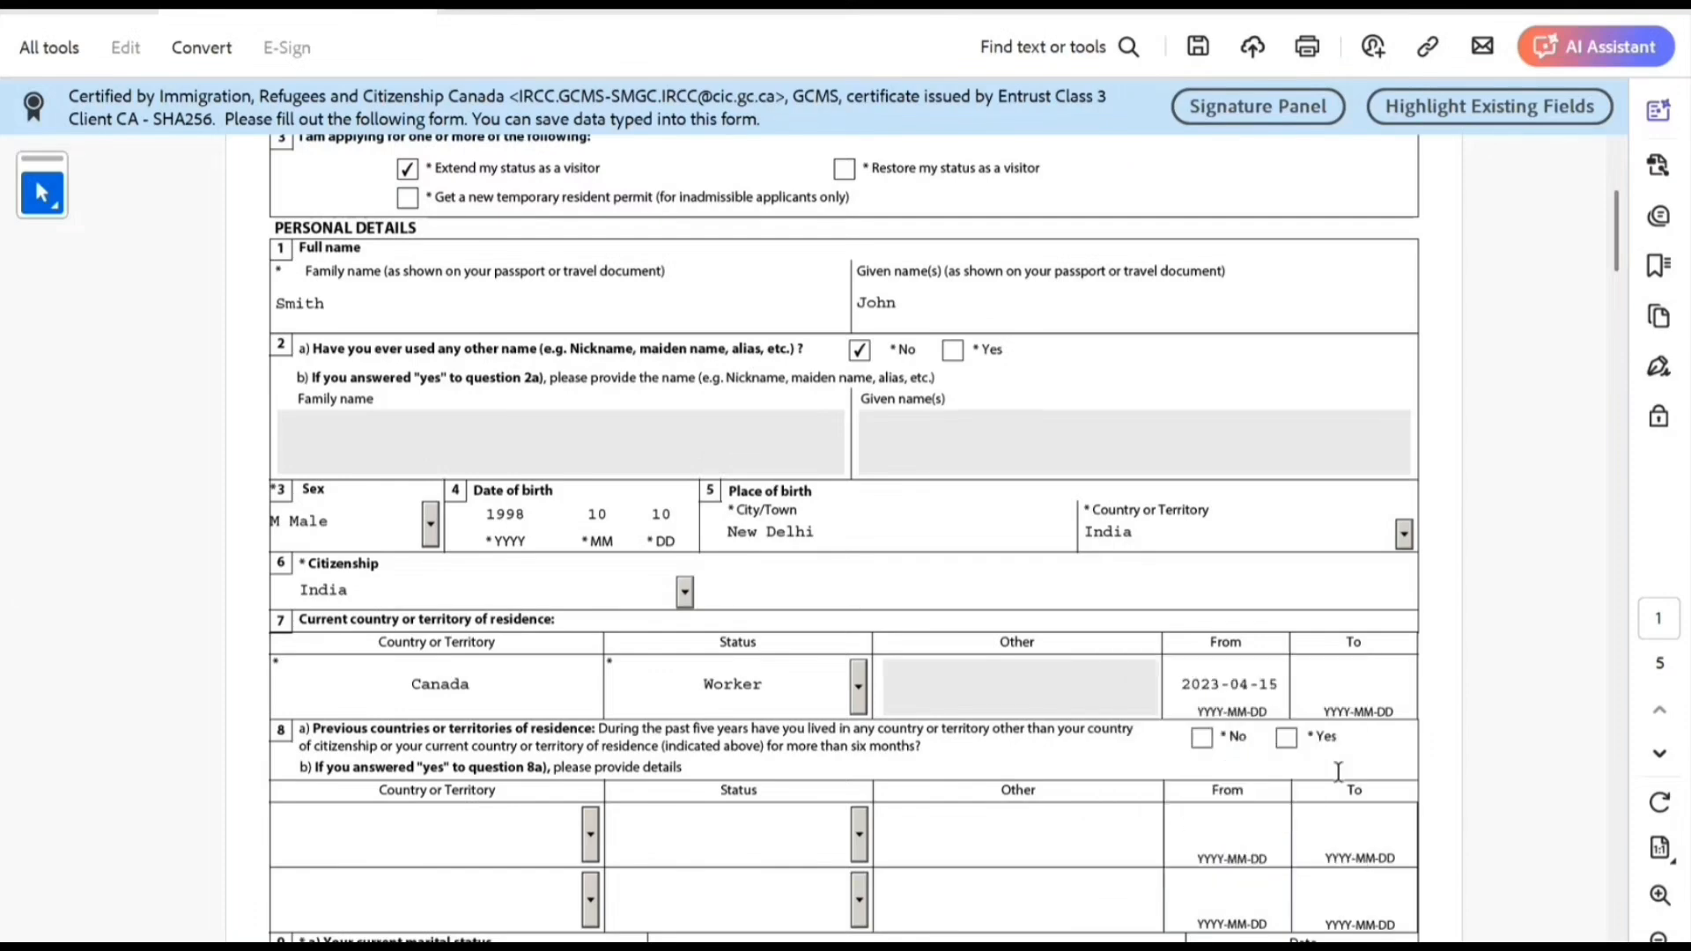
# Set the end date of the current residence in Canada to 2025-04-30.
pyautogui.click(1347, 687)
pyautogui.write('2015')
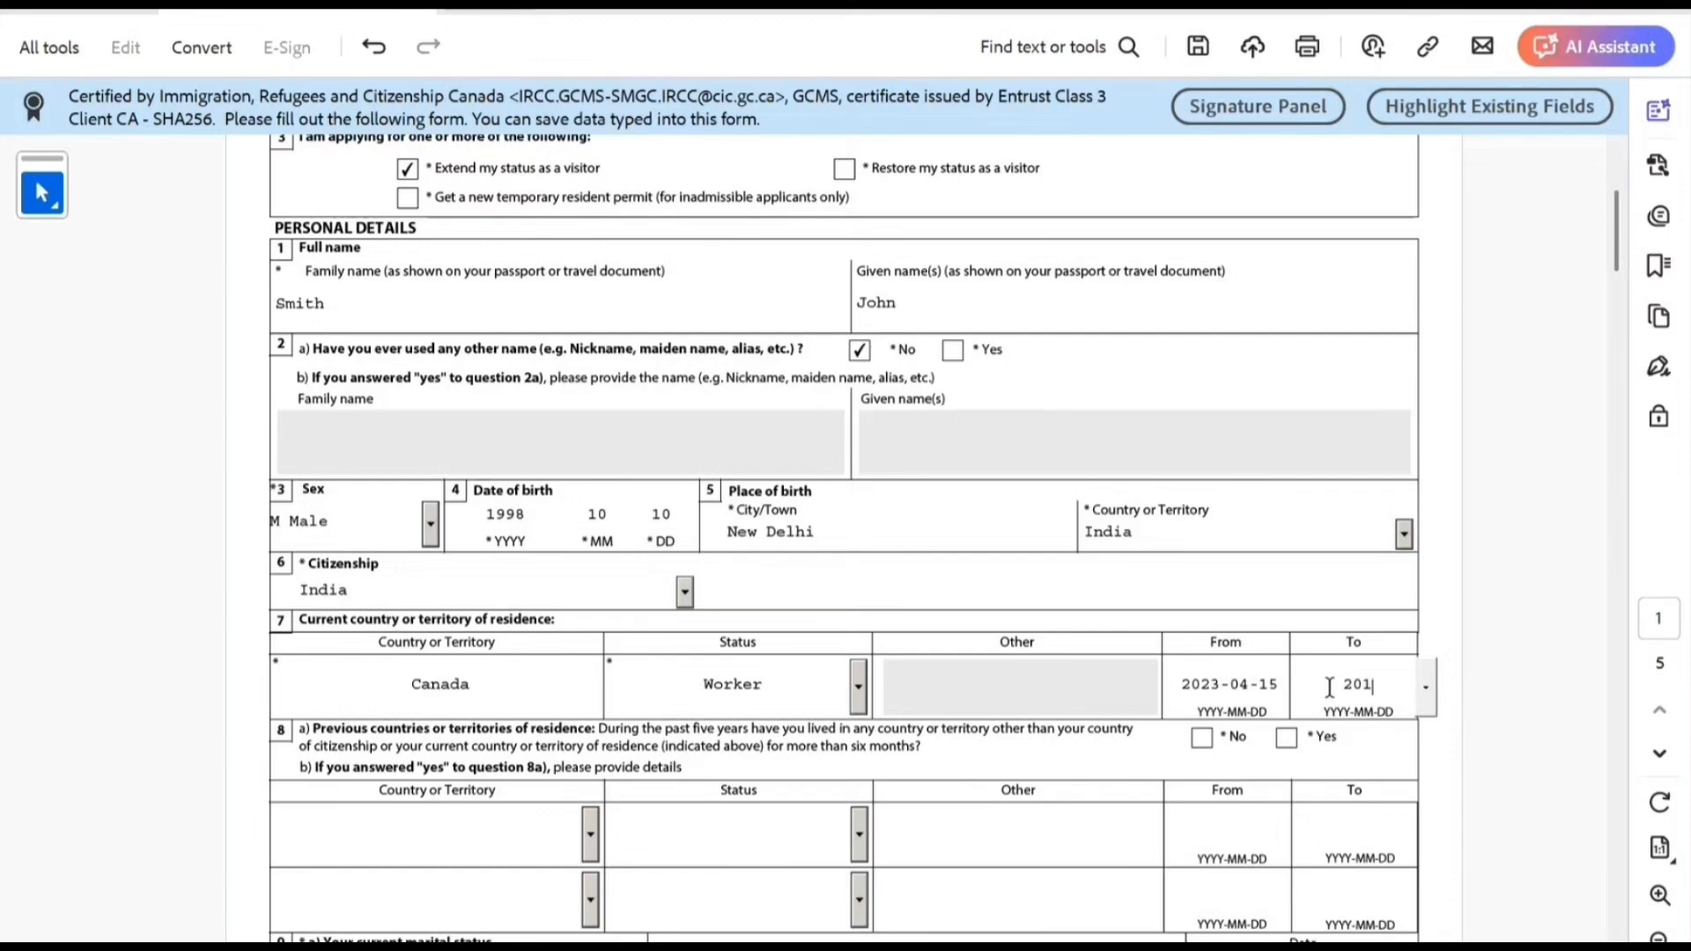
pyautogui.press('BackSpace')
pyautogui.press('BackSpace')
pyautogui.write('25-04-30')
pyautogui.click(1311, 568)
# Answer No to previous countries of residence in the past five years and set the current marital status to Single.
pyautogui.scroll(-3, 1277, 586)
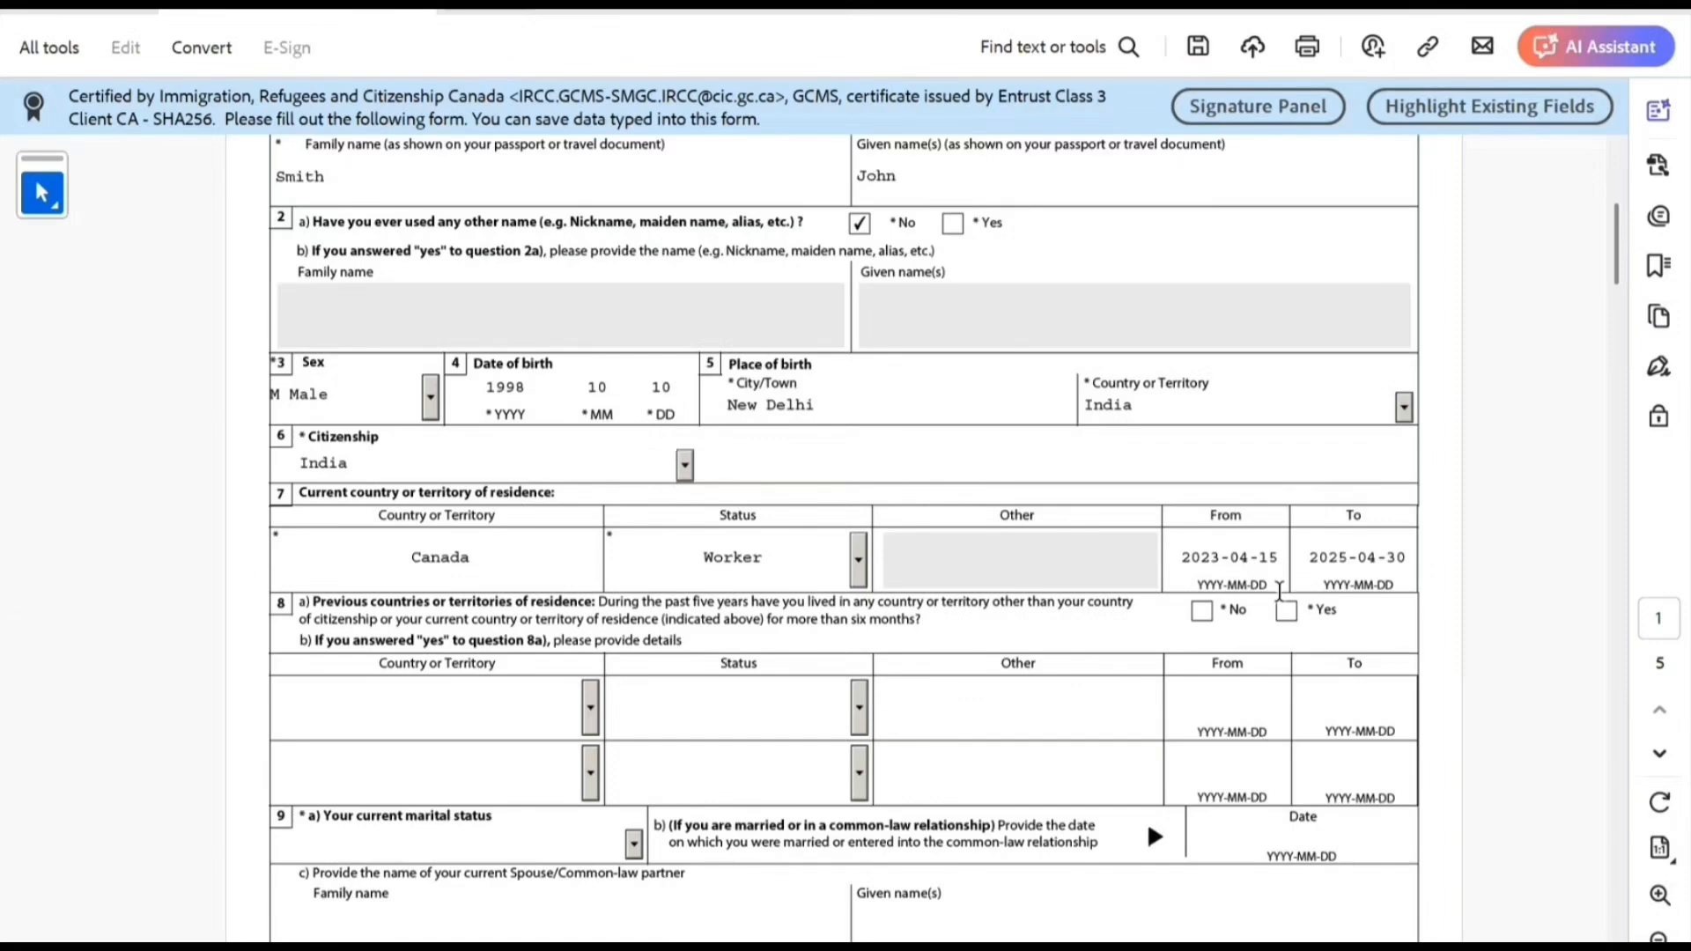
pyautogui.scroll(-3, 1280, 588)
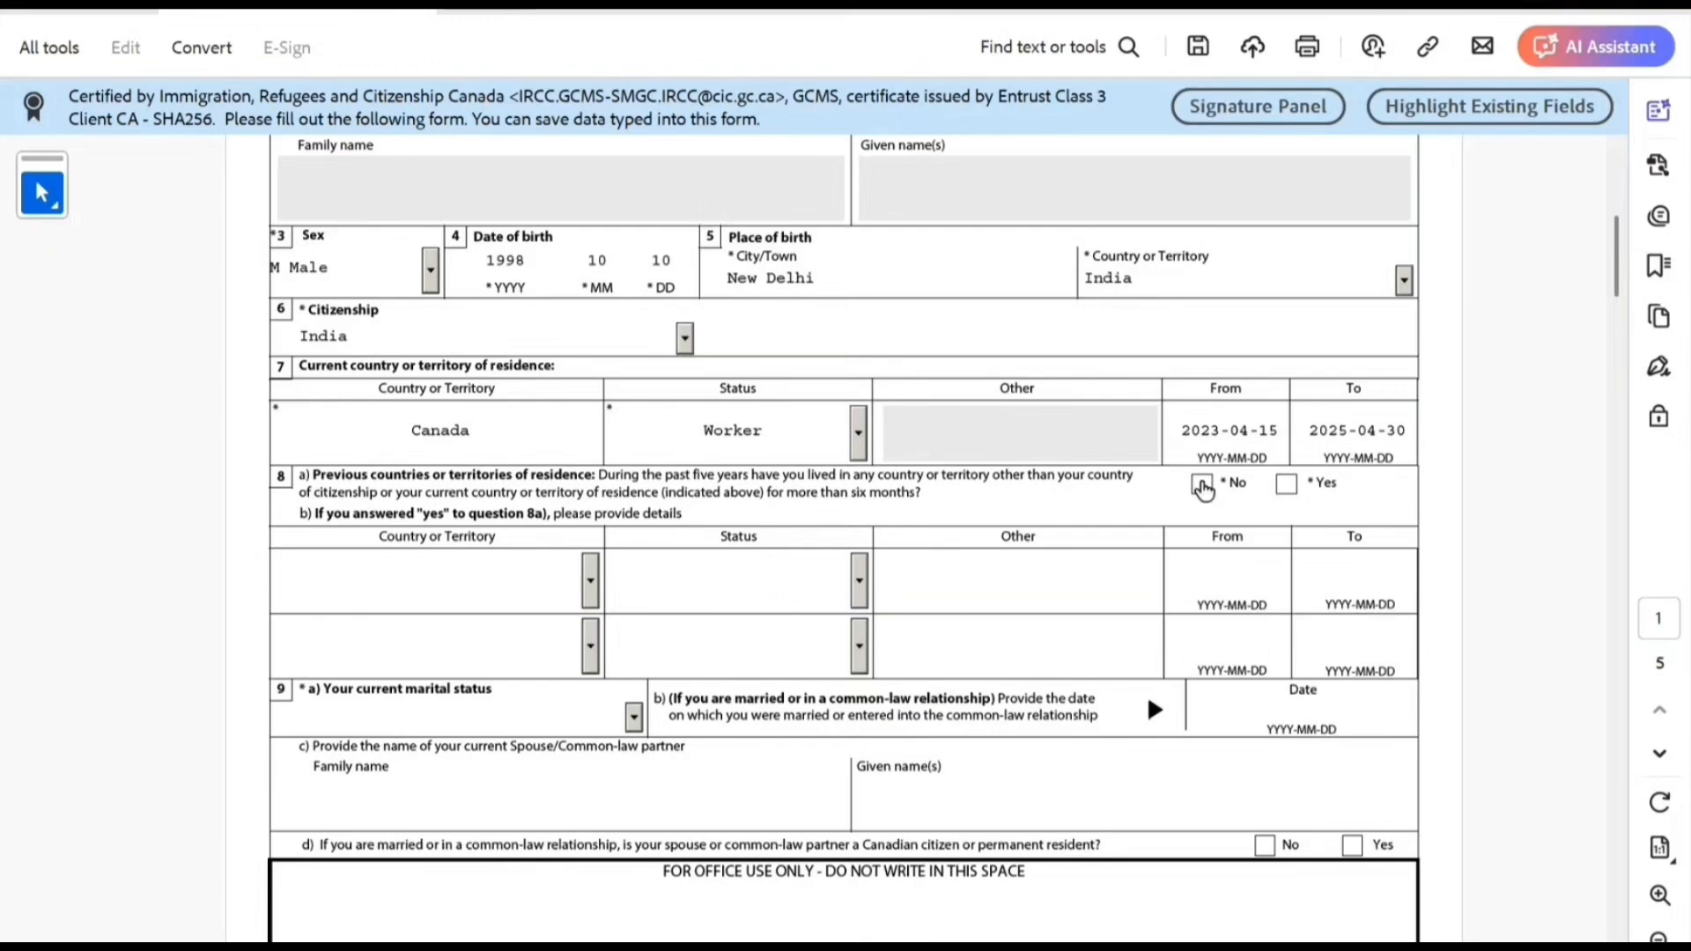
pyautogui.click(1201, 484)
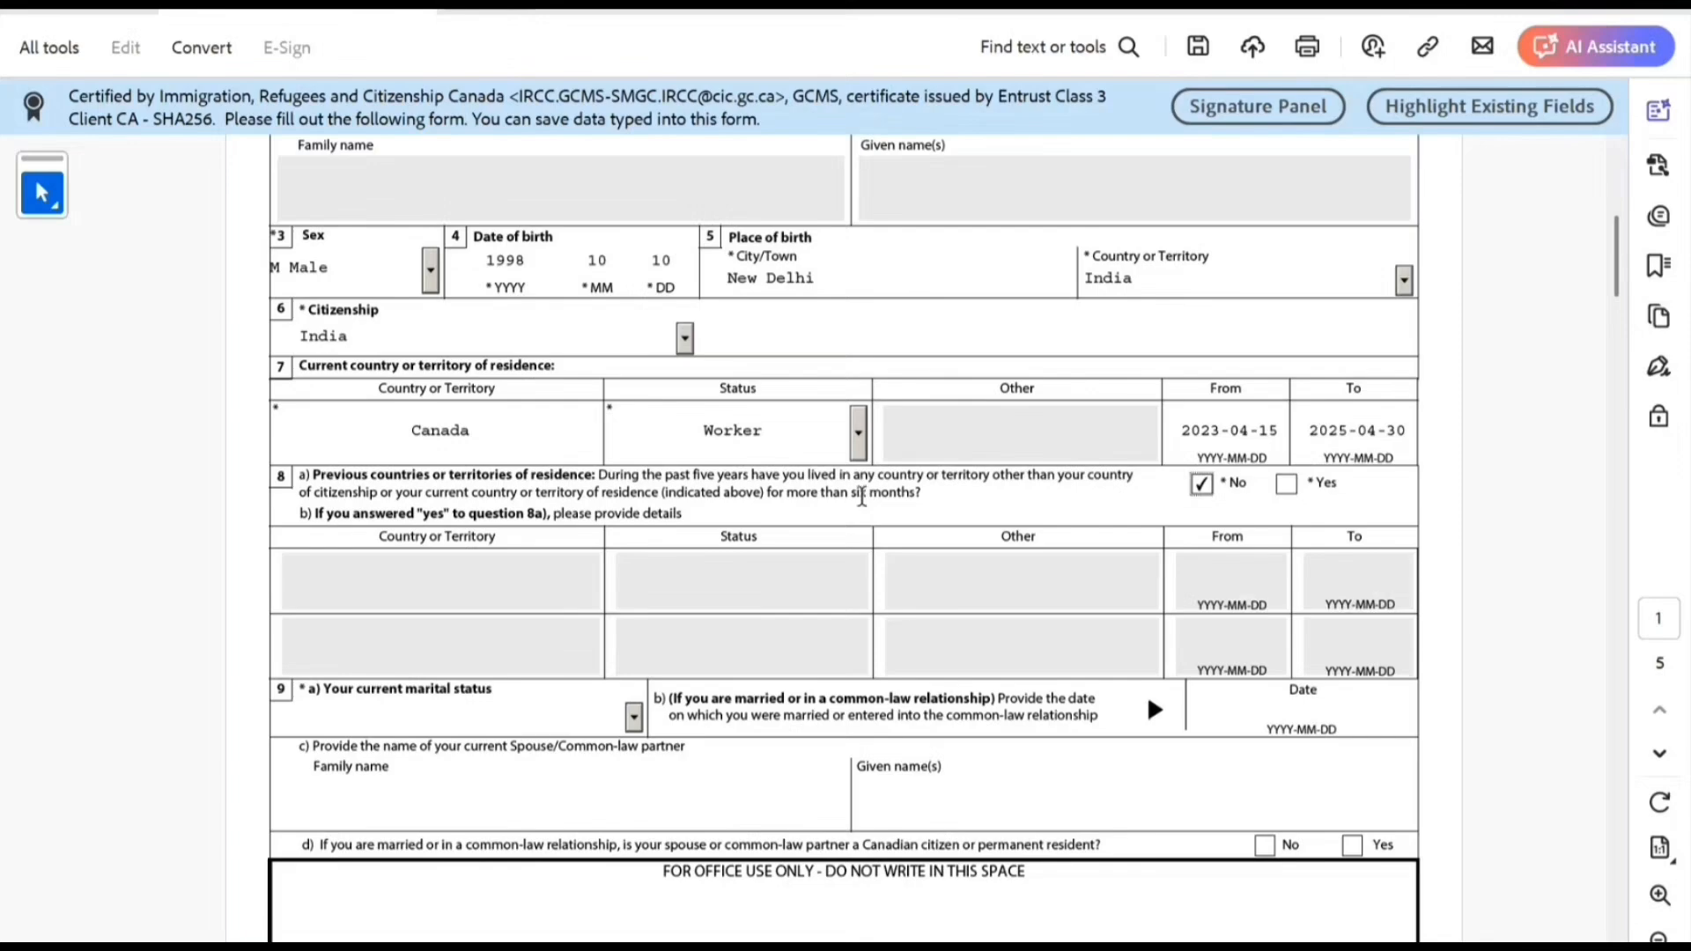
pyautogui.click(638, 722)
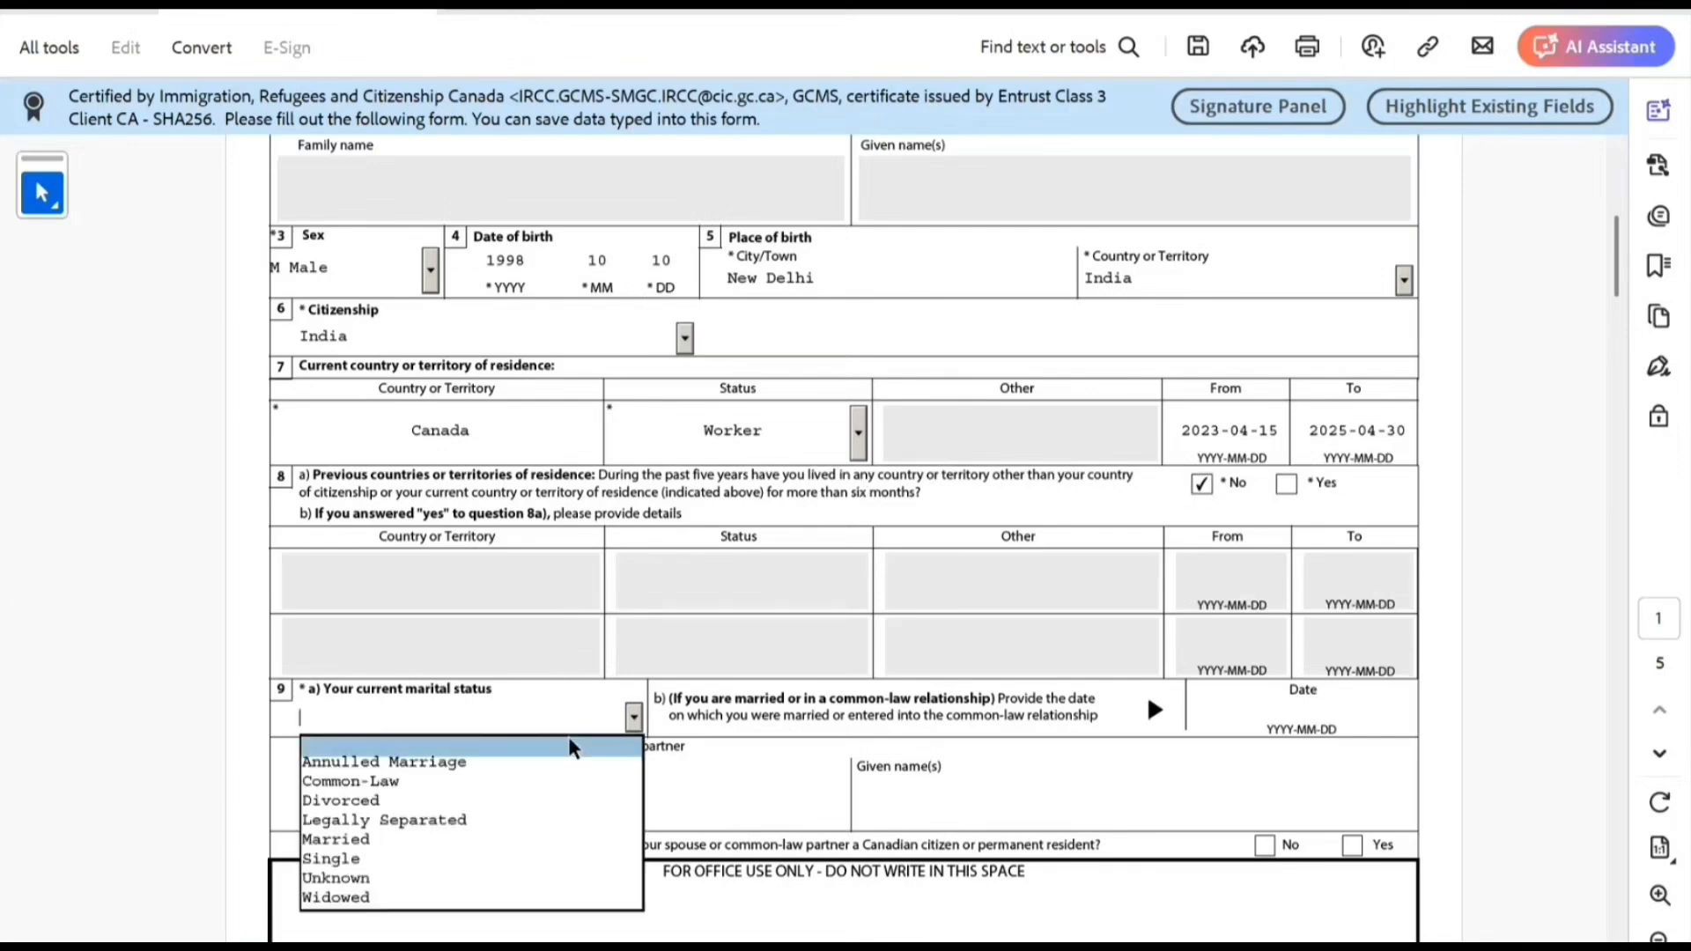
pyautogui.click(479, 859)
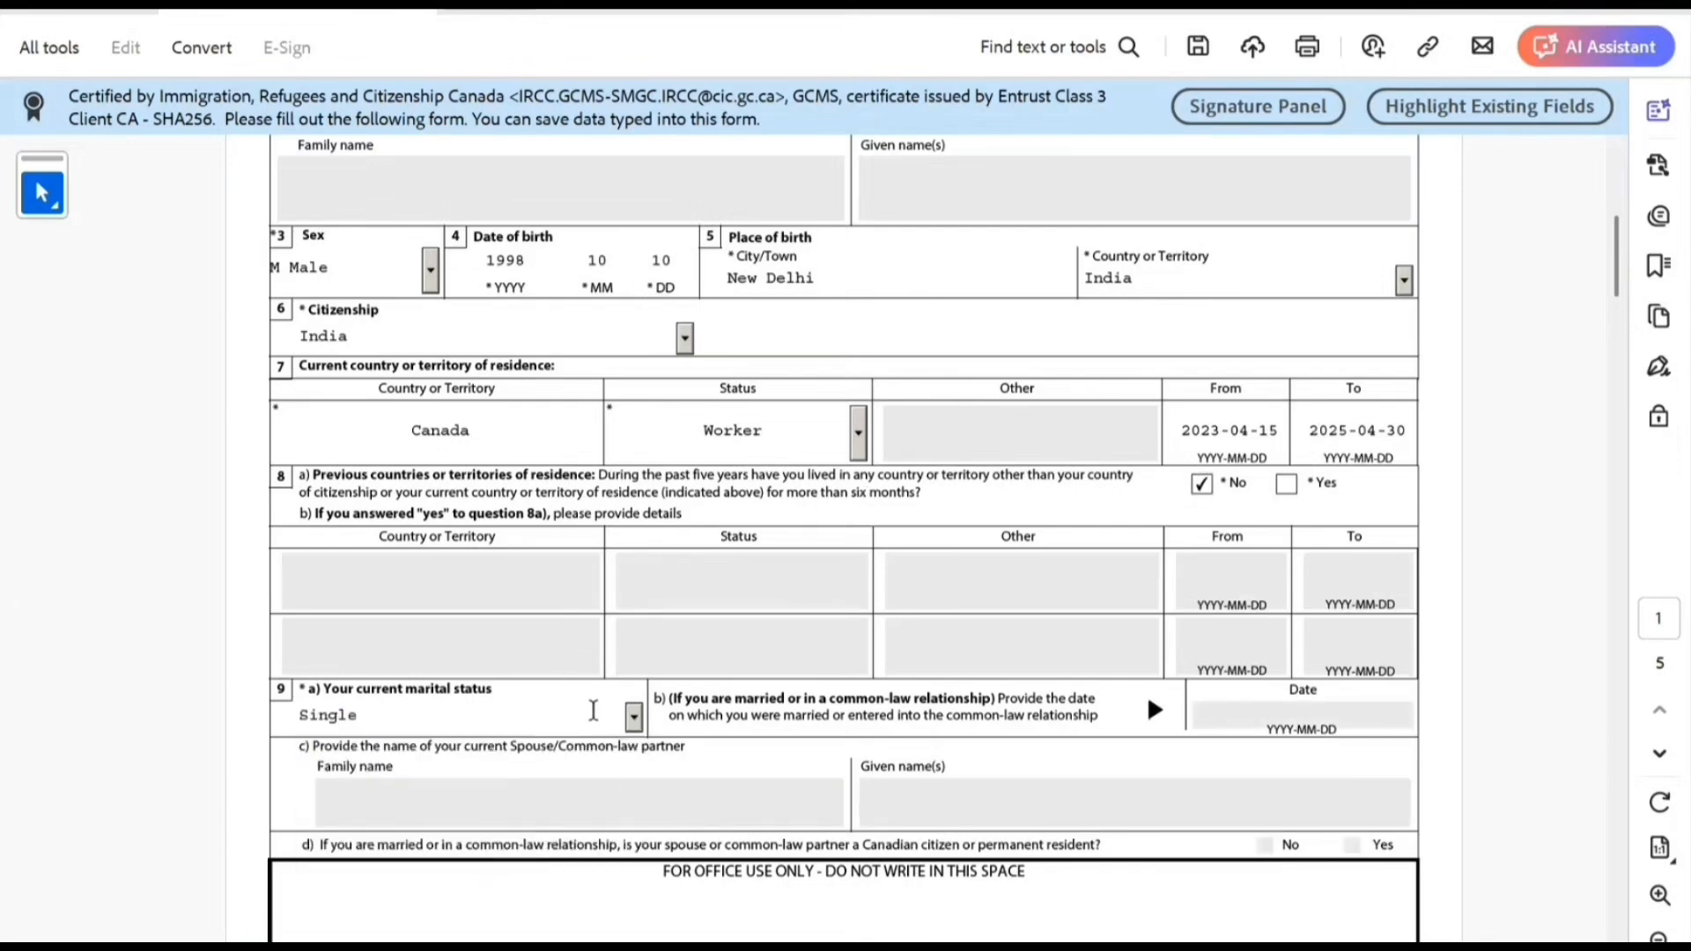
# Answer No to having previously been married or in a common-law relationship in question 10a.
pyautogui.scroll(-5, 528, 691)
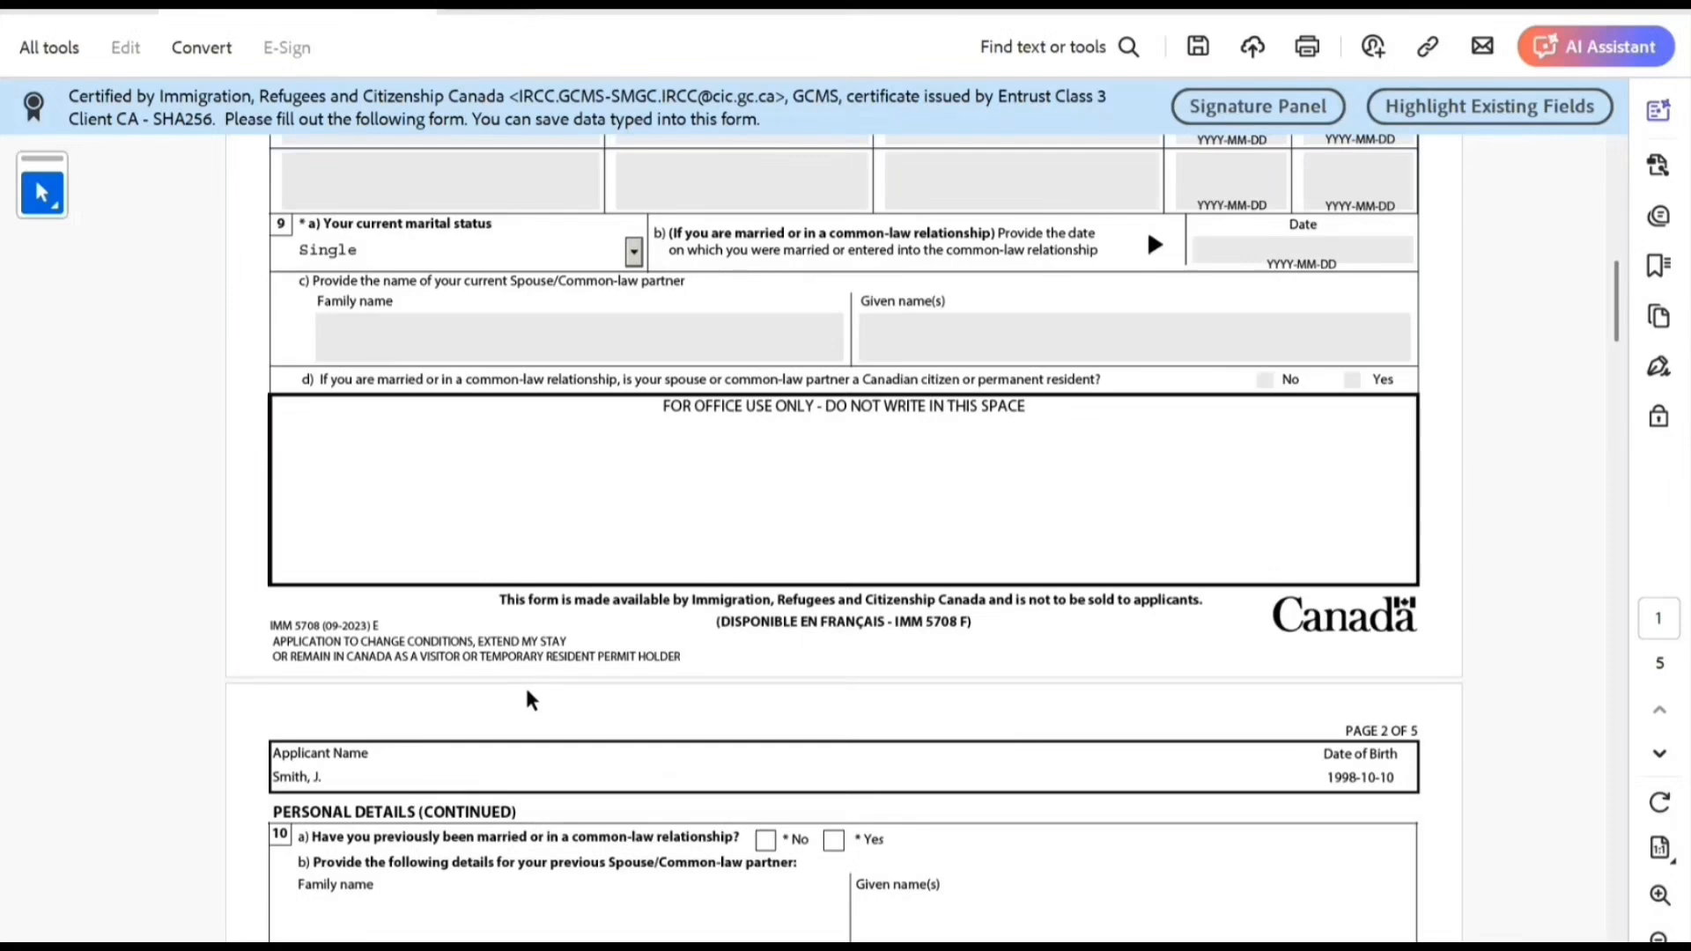
pyautogui.scroll(-2, 527, 692)
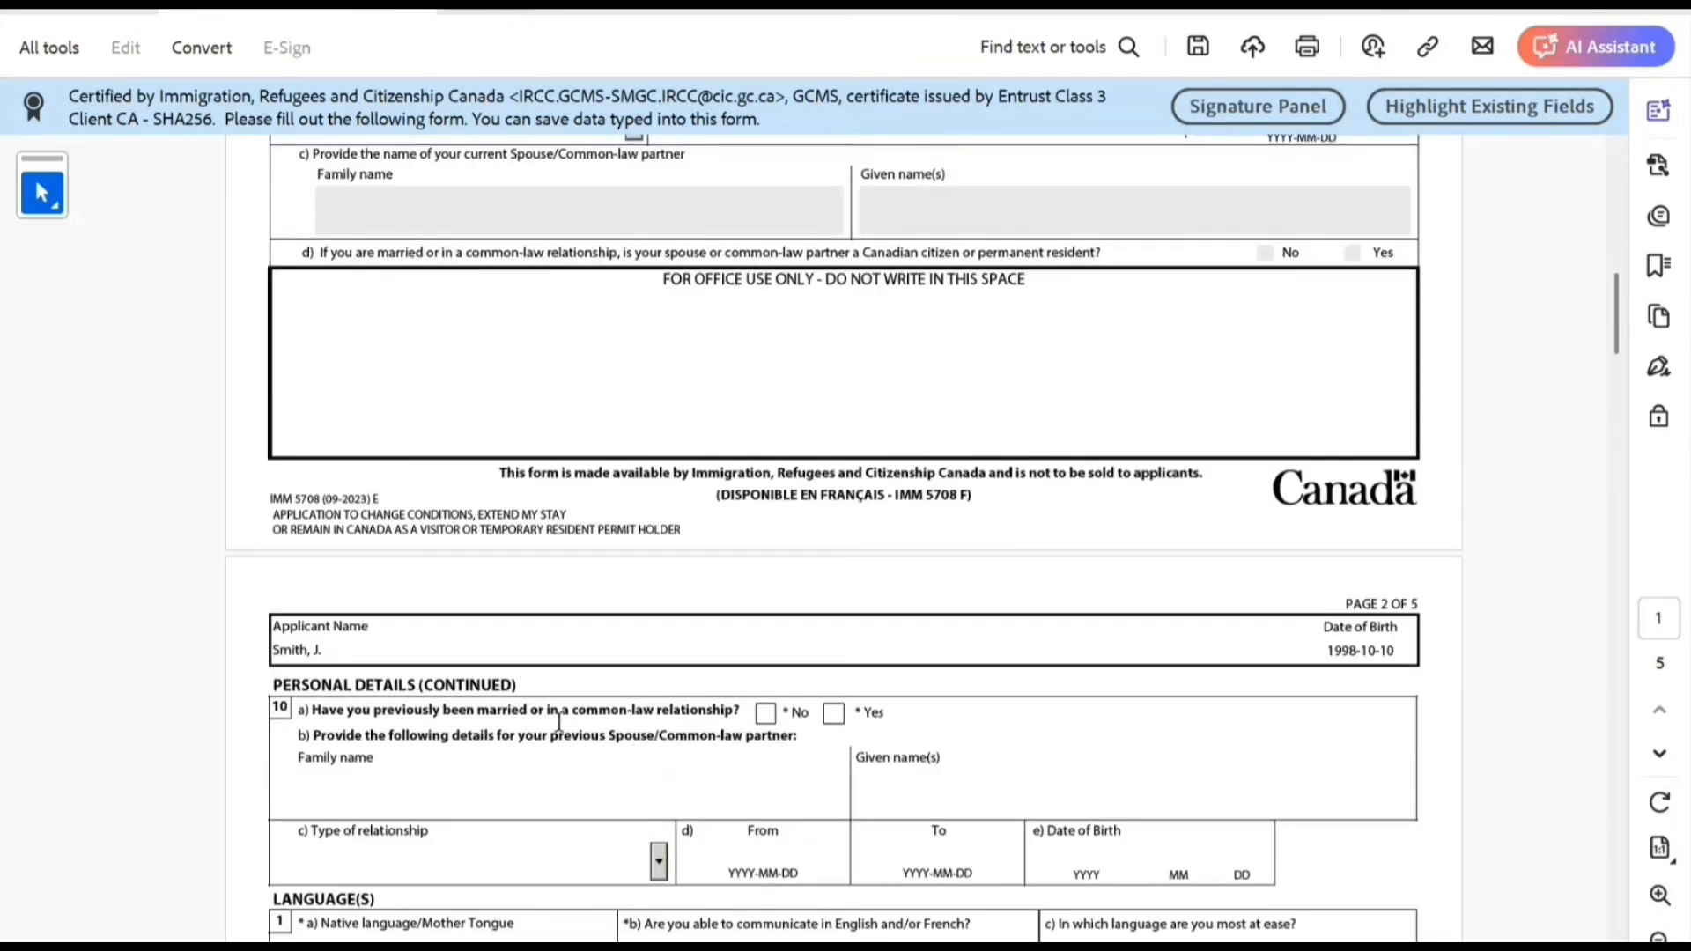
pyautogui.click(765, 713)
# Set the native language/mother tongue in the Language(s) section to Hindi.
pyautogui.scroll(-2, 528, 709)
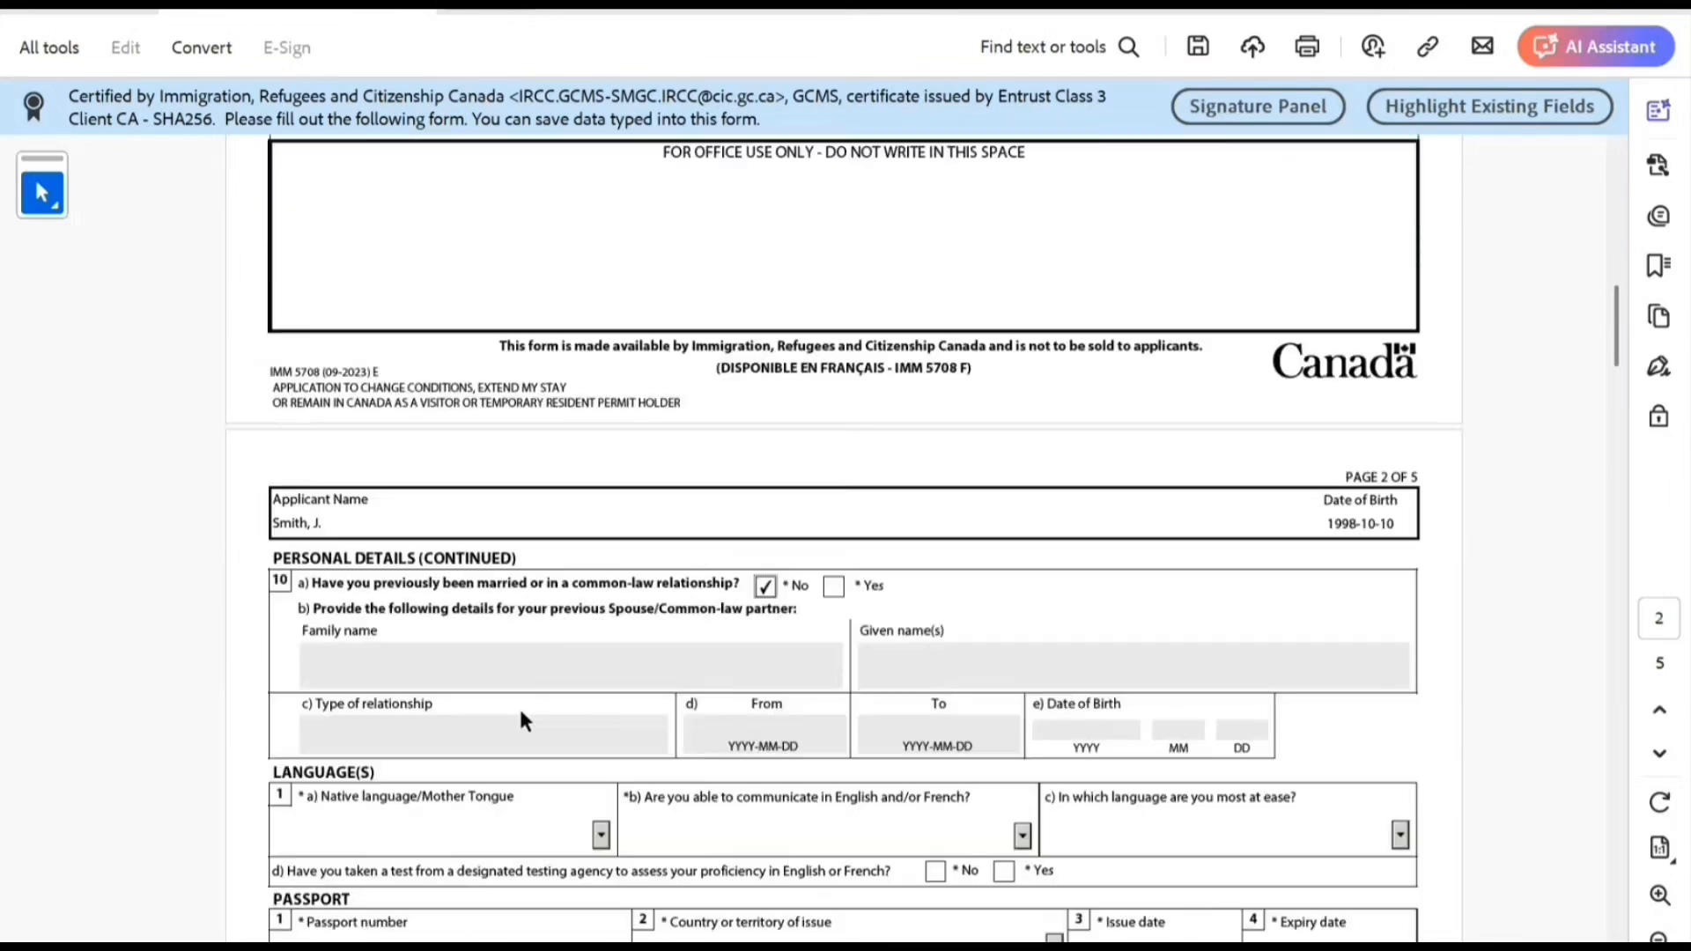
pyautogui.scroll(-2, 517, 705)
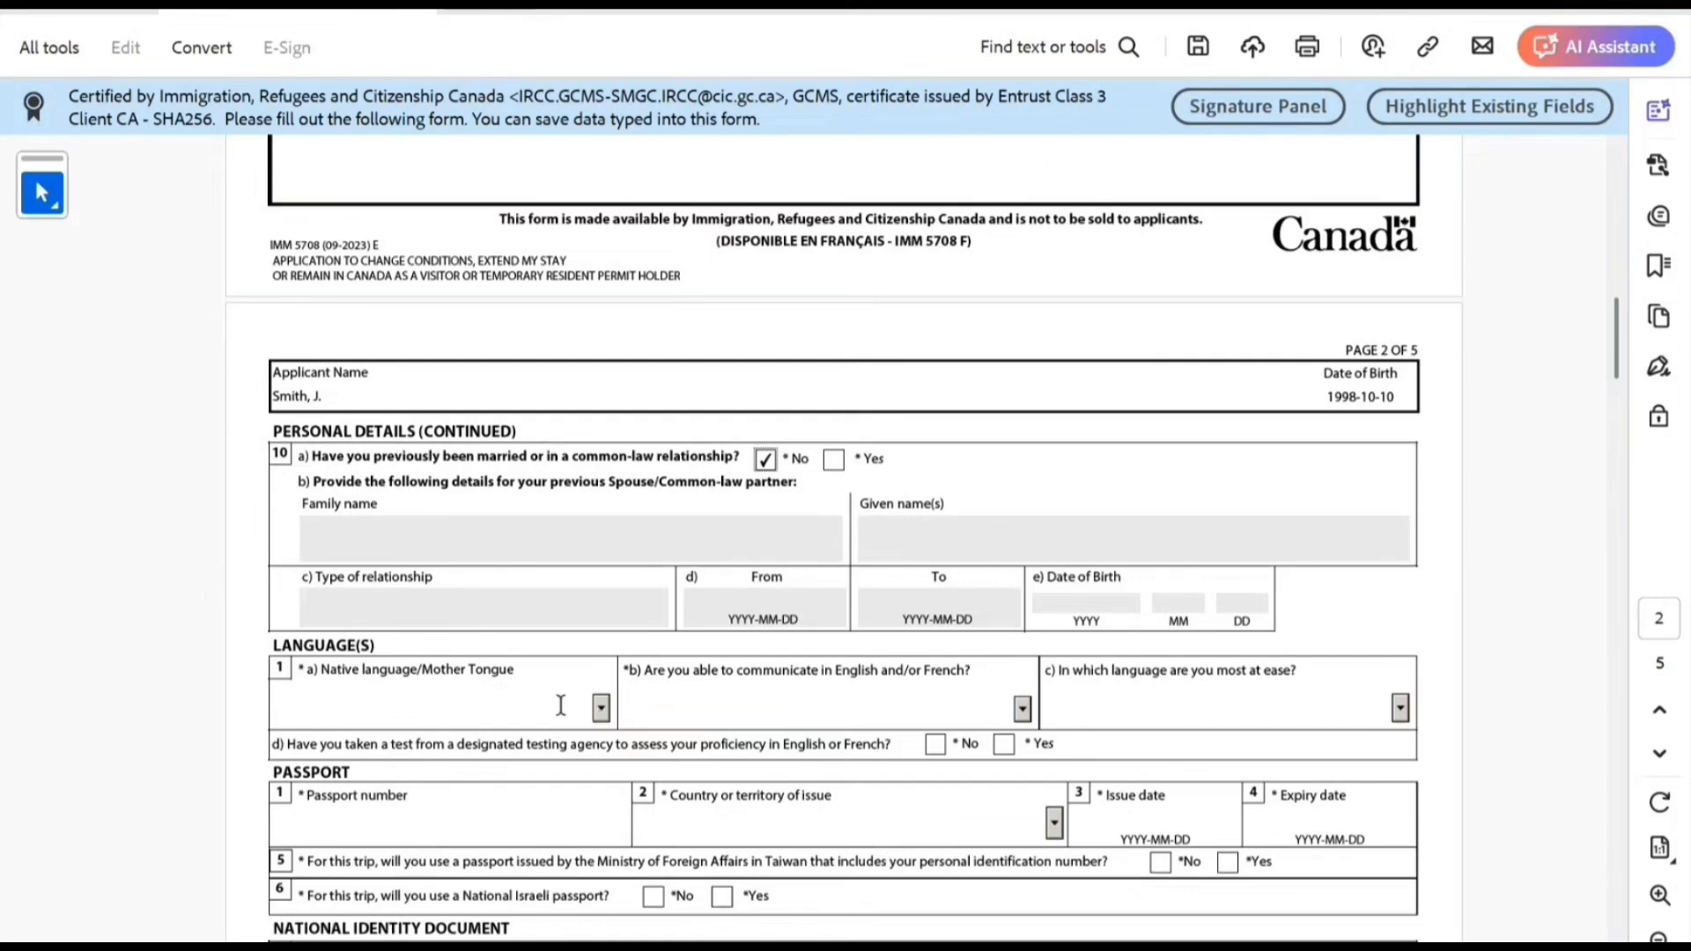
pyautogui.click(560, 706)
pyautogui.press('h')
pyautogui.press('h')
pyautogui.press('h')
pyautogui.press('h')
pyautogui.press('h')
pyautogui.press('h')
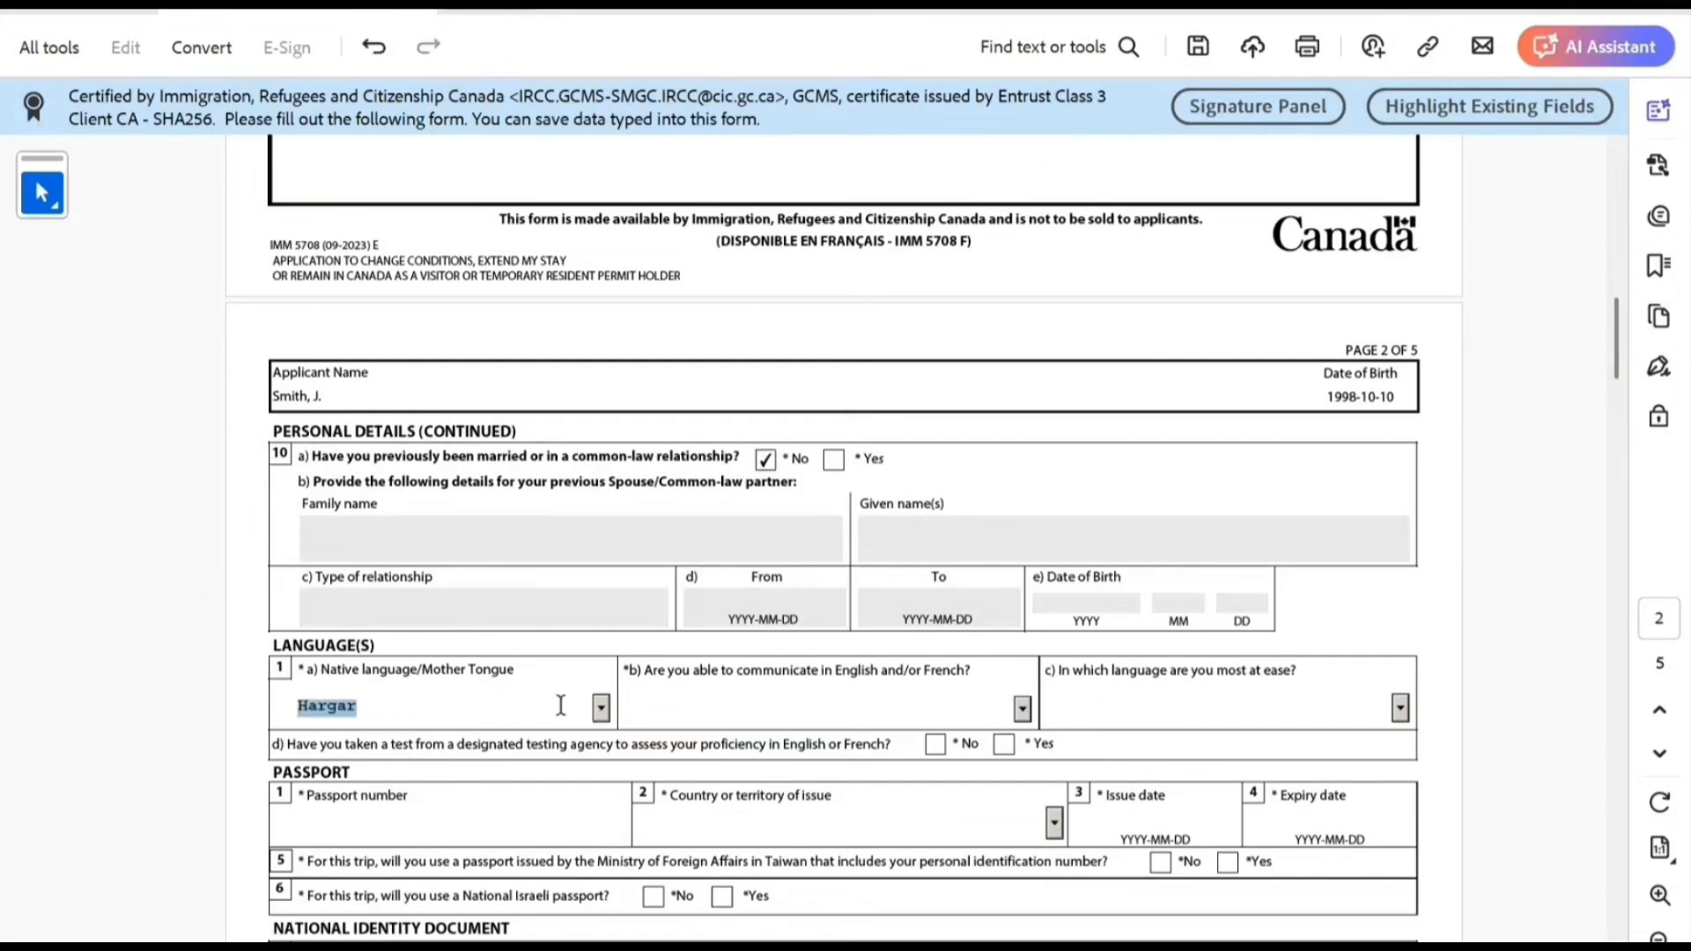
pyautogui.press('h')
pyautogui.press('h')
pyautogui.press('h')
pyautogui.press('h')
pyautogui.press('h')
pyautogui.press('h')
pyautogui.press('h')
# Set the language of communication to English and answer No to having taken a designated language proficiency test.
pyautogui.click(804, 709)
pyautogui.click(1021, 708)
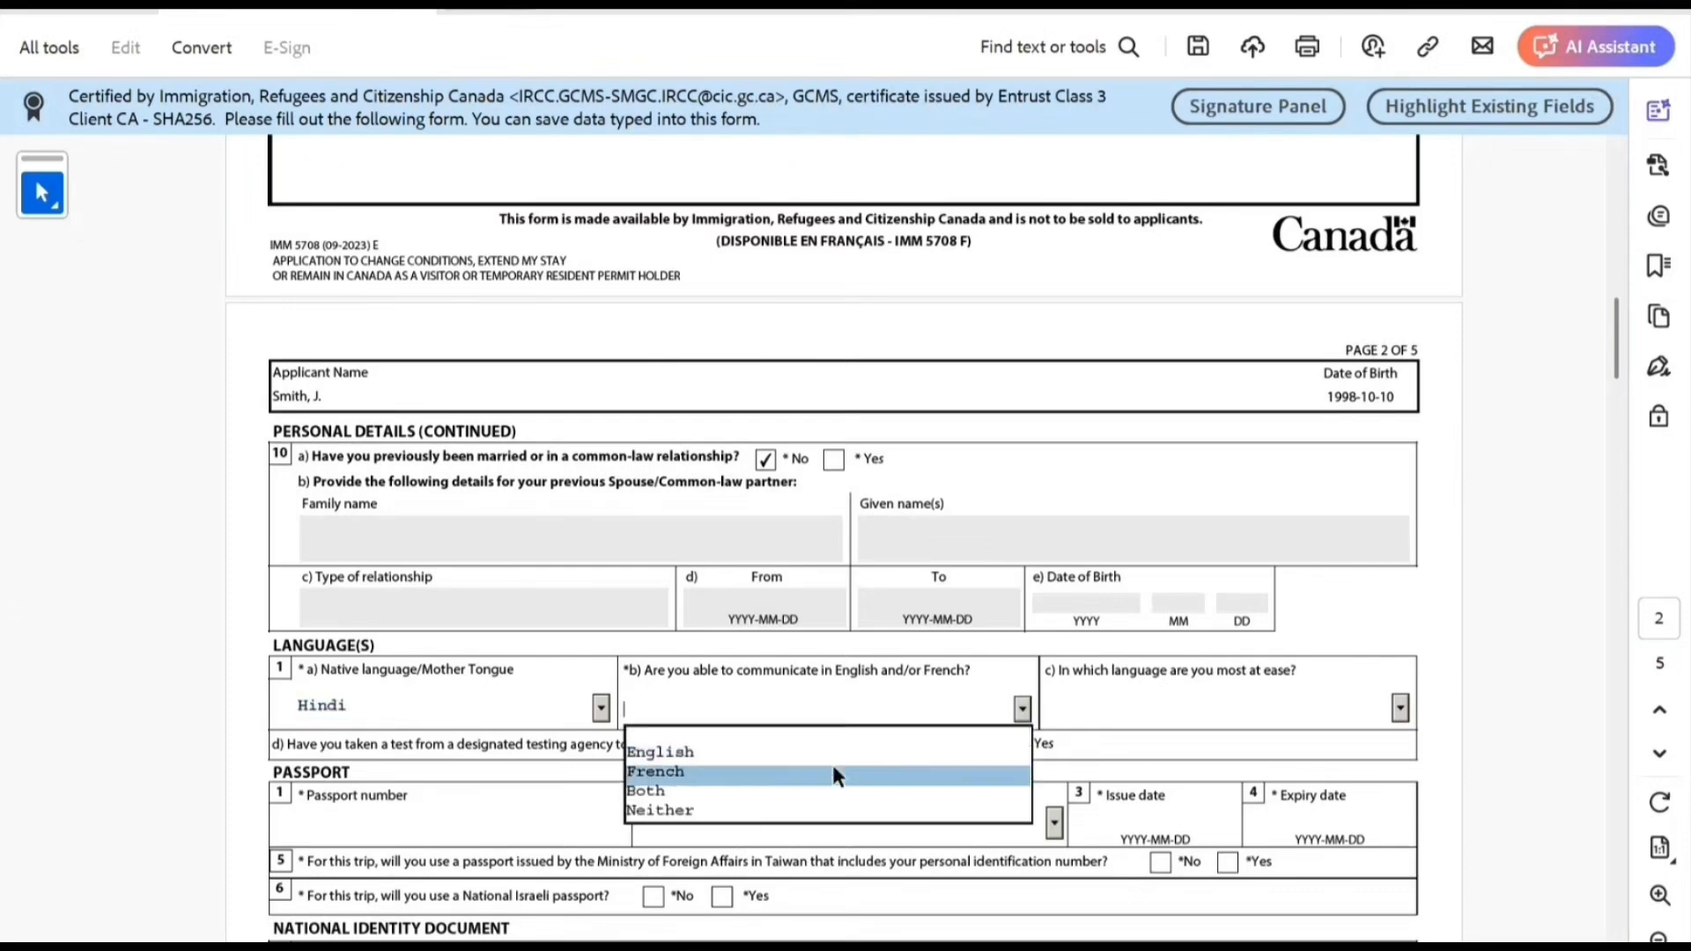
pyautogui.click(836, 753)
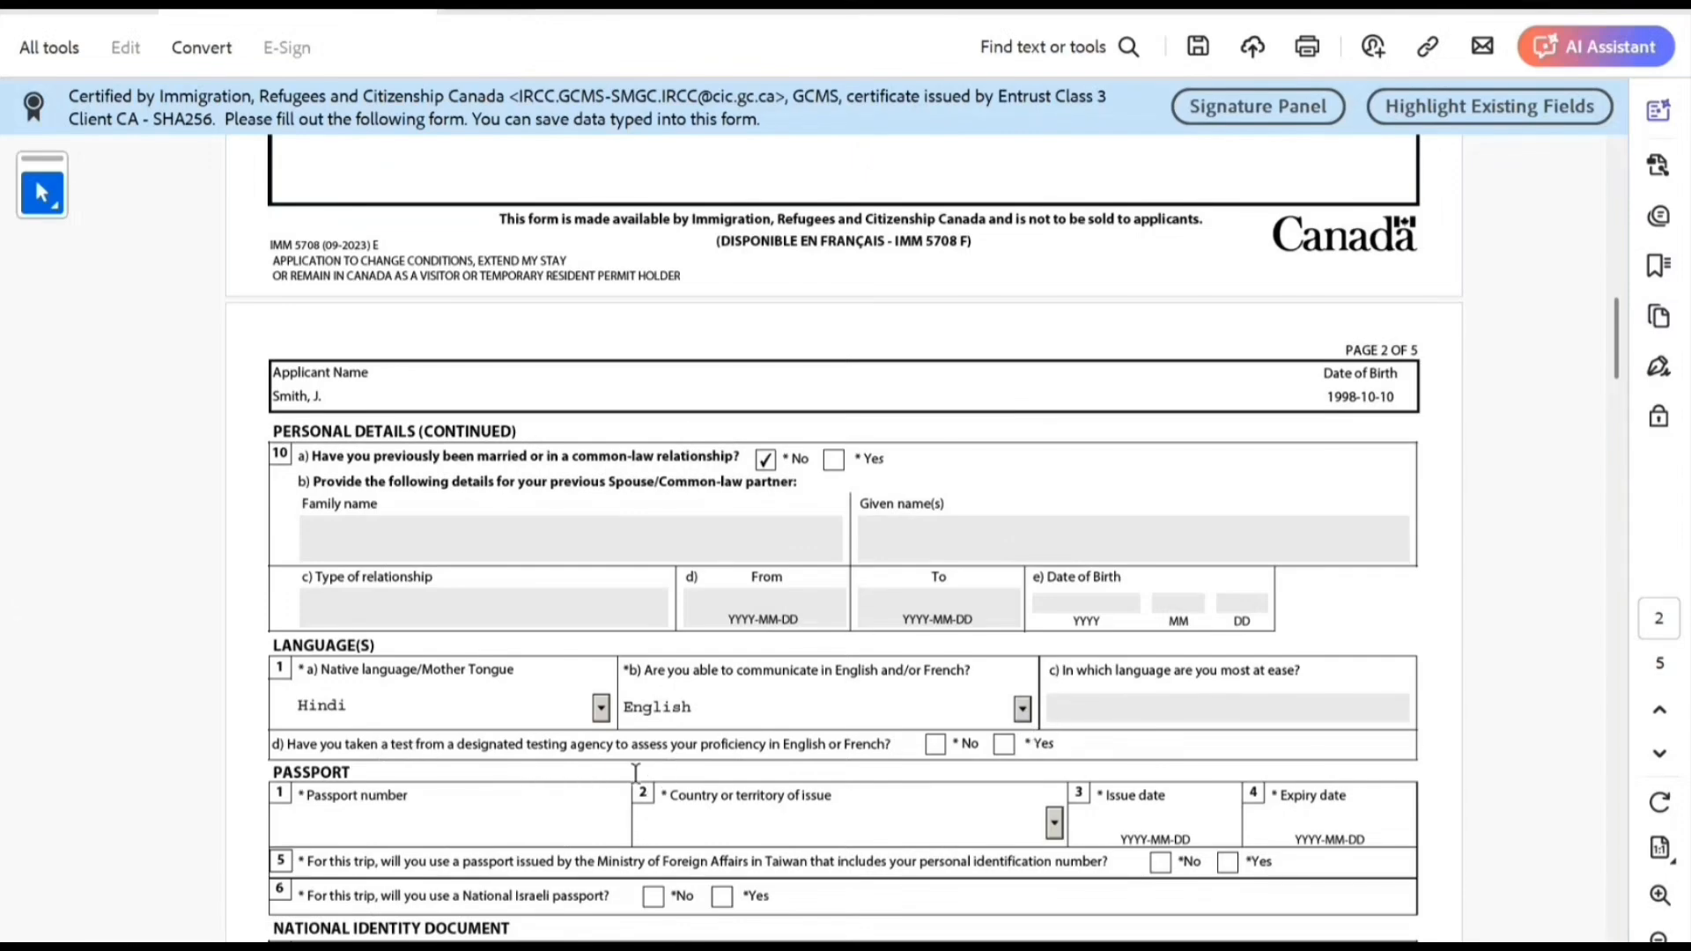
pyautogui.click(939, 748)
# Enter the applicant's passport number and set the passport's country of issue to IND (India).
pyautogui.click(511, 808)
pyautogui.write('K90909')
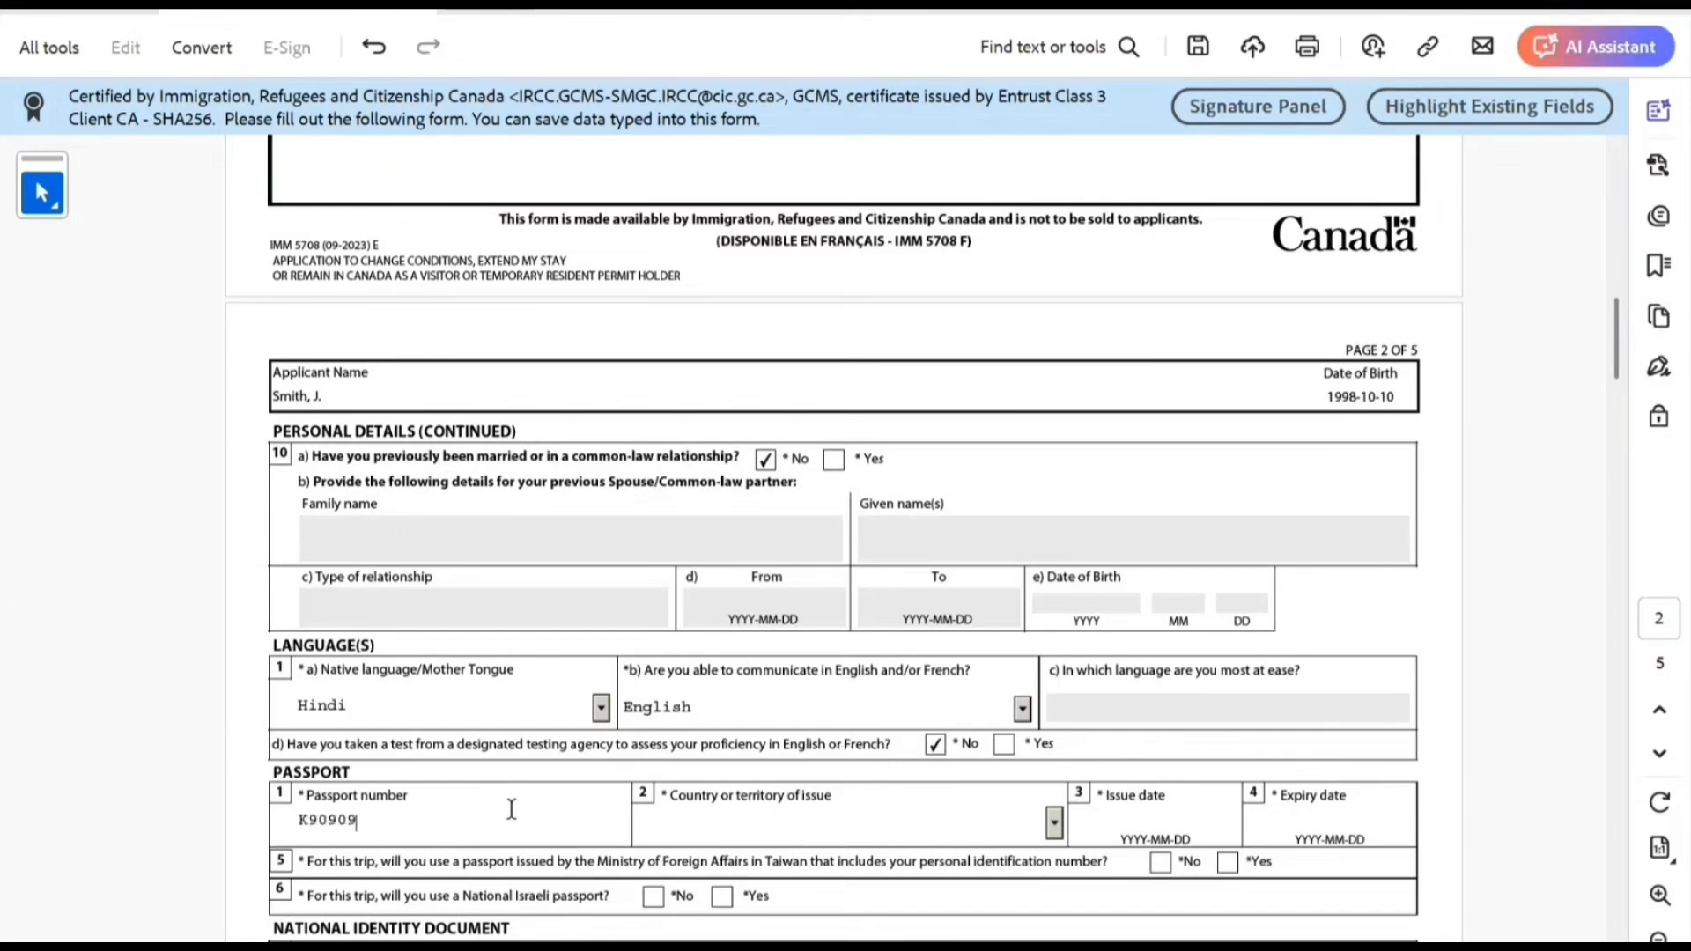
pyautogui.write('090909090')
pyautogui.click(761, 831)
pyautogui.write('IND (India')
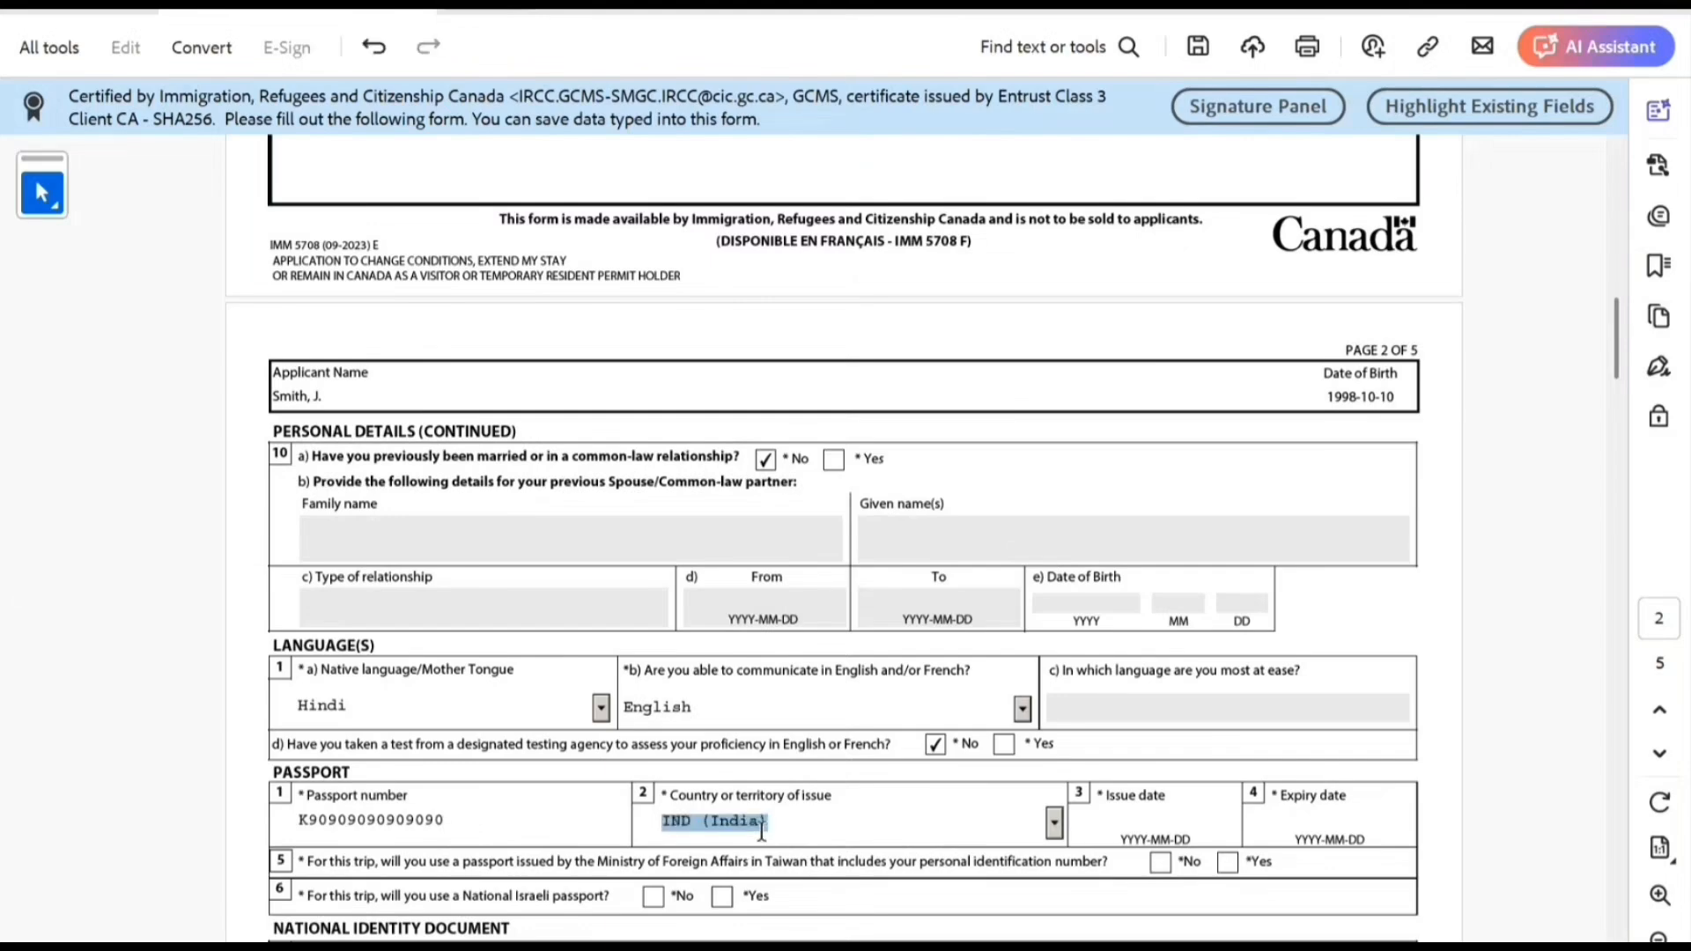
pyautogui.press('Tab')
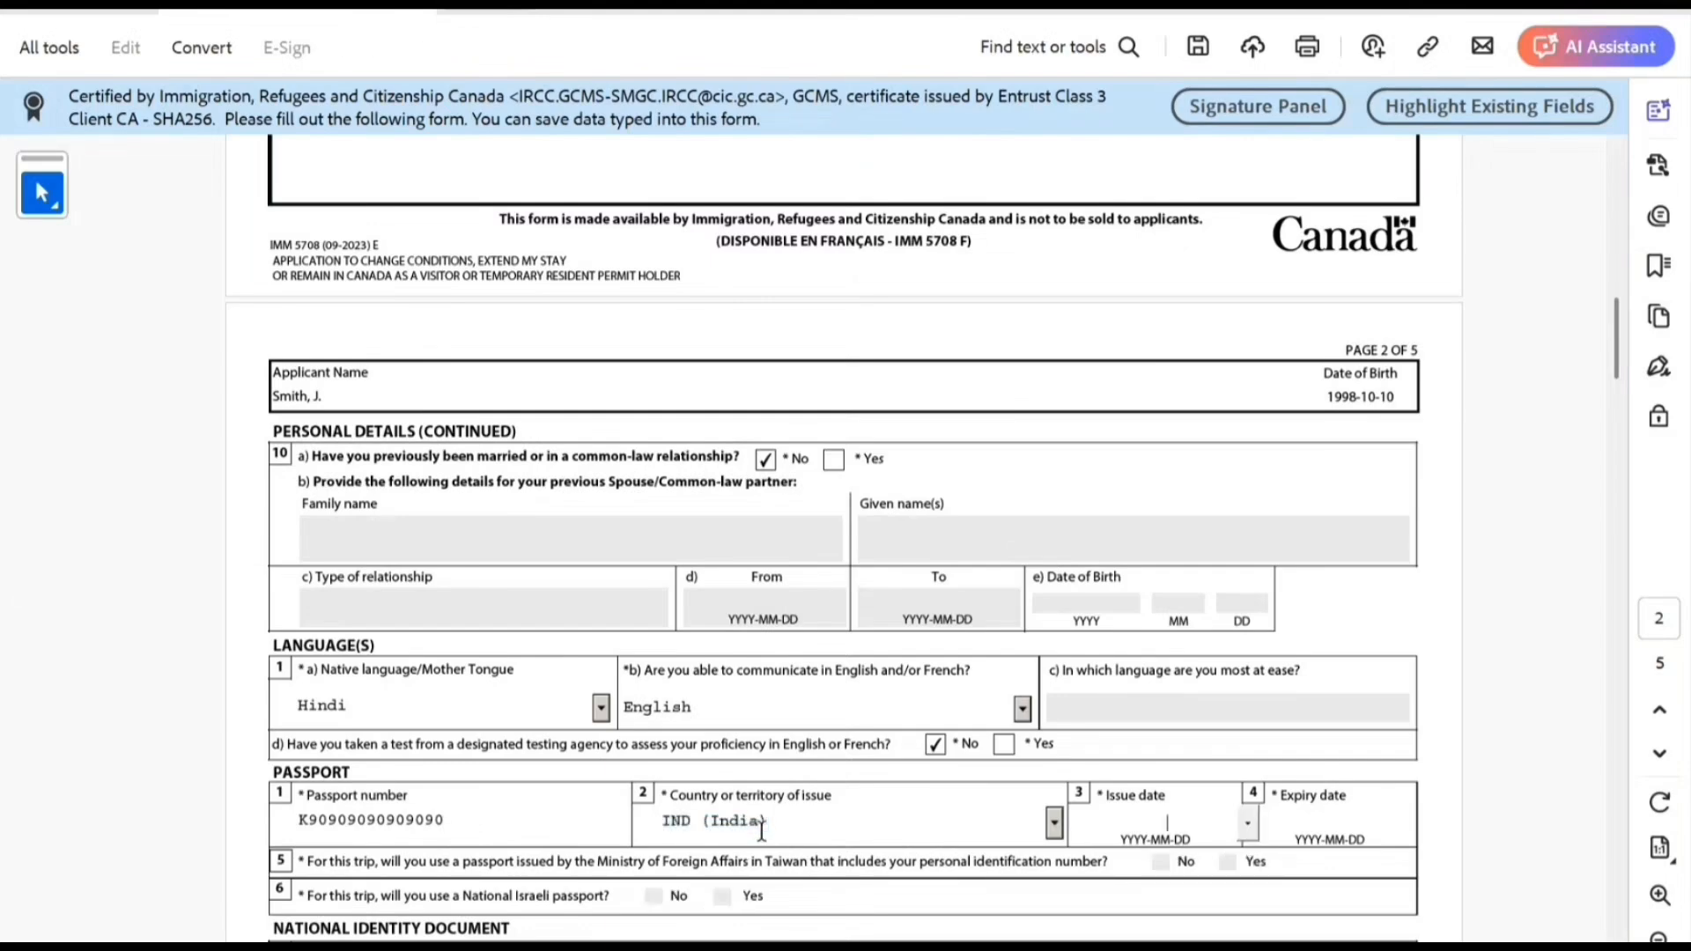
# Set the passport's issue date to 2021-10-10 and its expiry date to 2031-10-09.
pyautogui.write('2021-10-10')
pyautogui.press('Tab')
pyautogui.write('2')
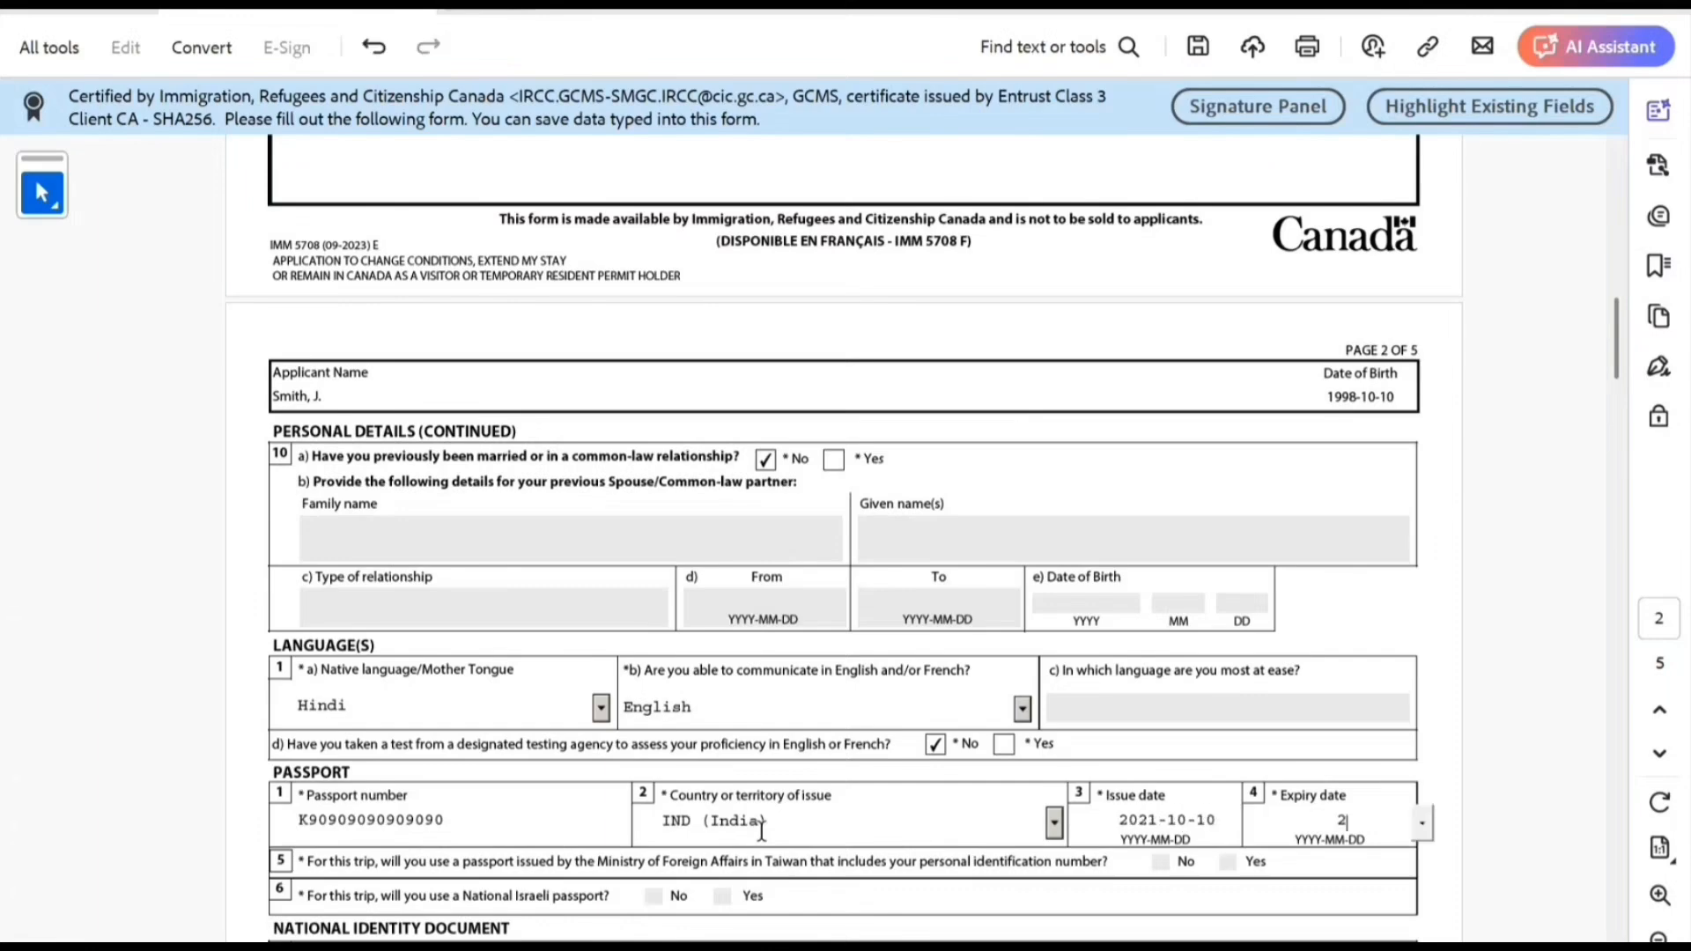
pyautogui.write('031-')
pyautogui.press('BackSpace')
pyautogui.press('BackSpace')
pyautogui.press('BackSpace')
pyautogui.write('31-10-09')
# Answer Yes to having a national identity document, then enter its document number and IND (India) as the country of issue.
pyautogui.scroll(-2, 735, 832)
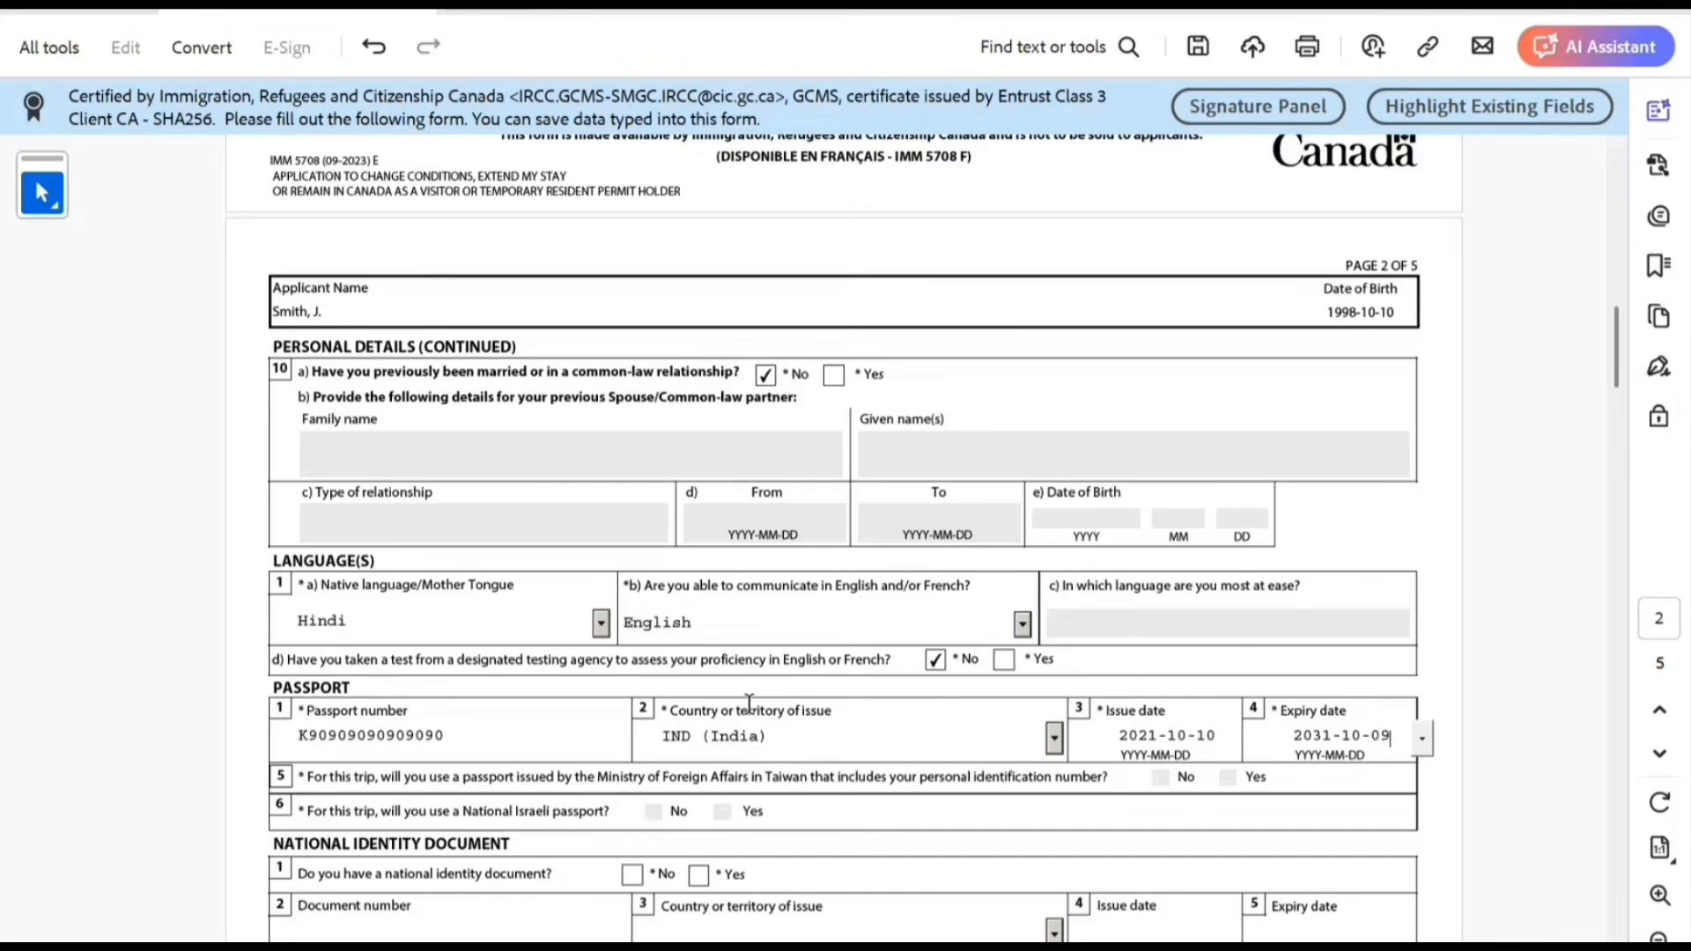
pyautogui.scroll(-1, 821, 634)
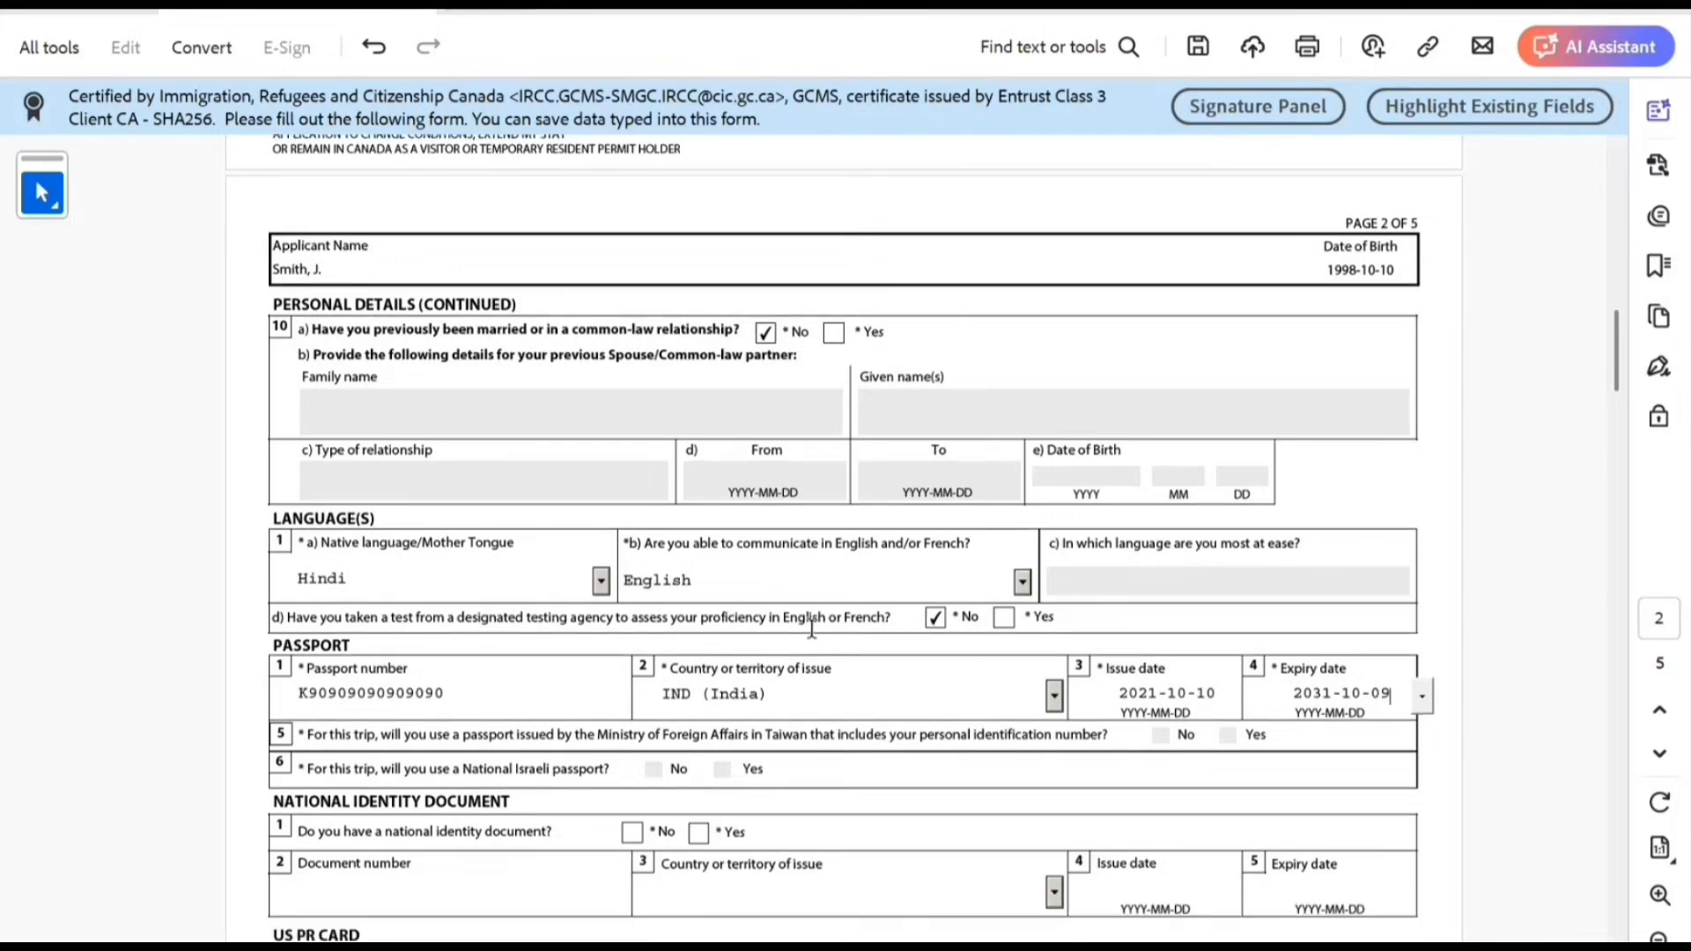
pyautogui.scroll(-3, 805, 624)
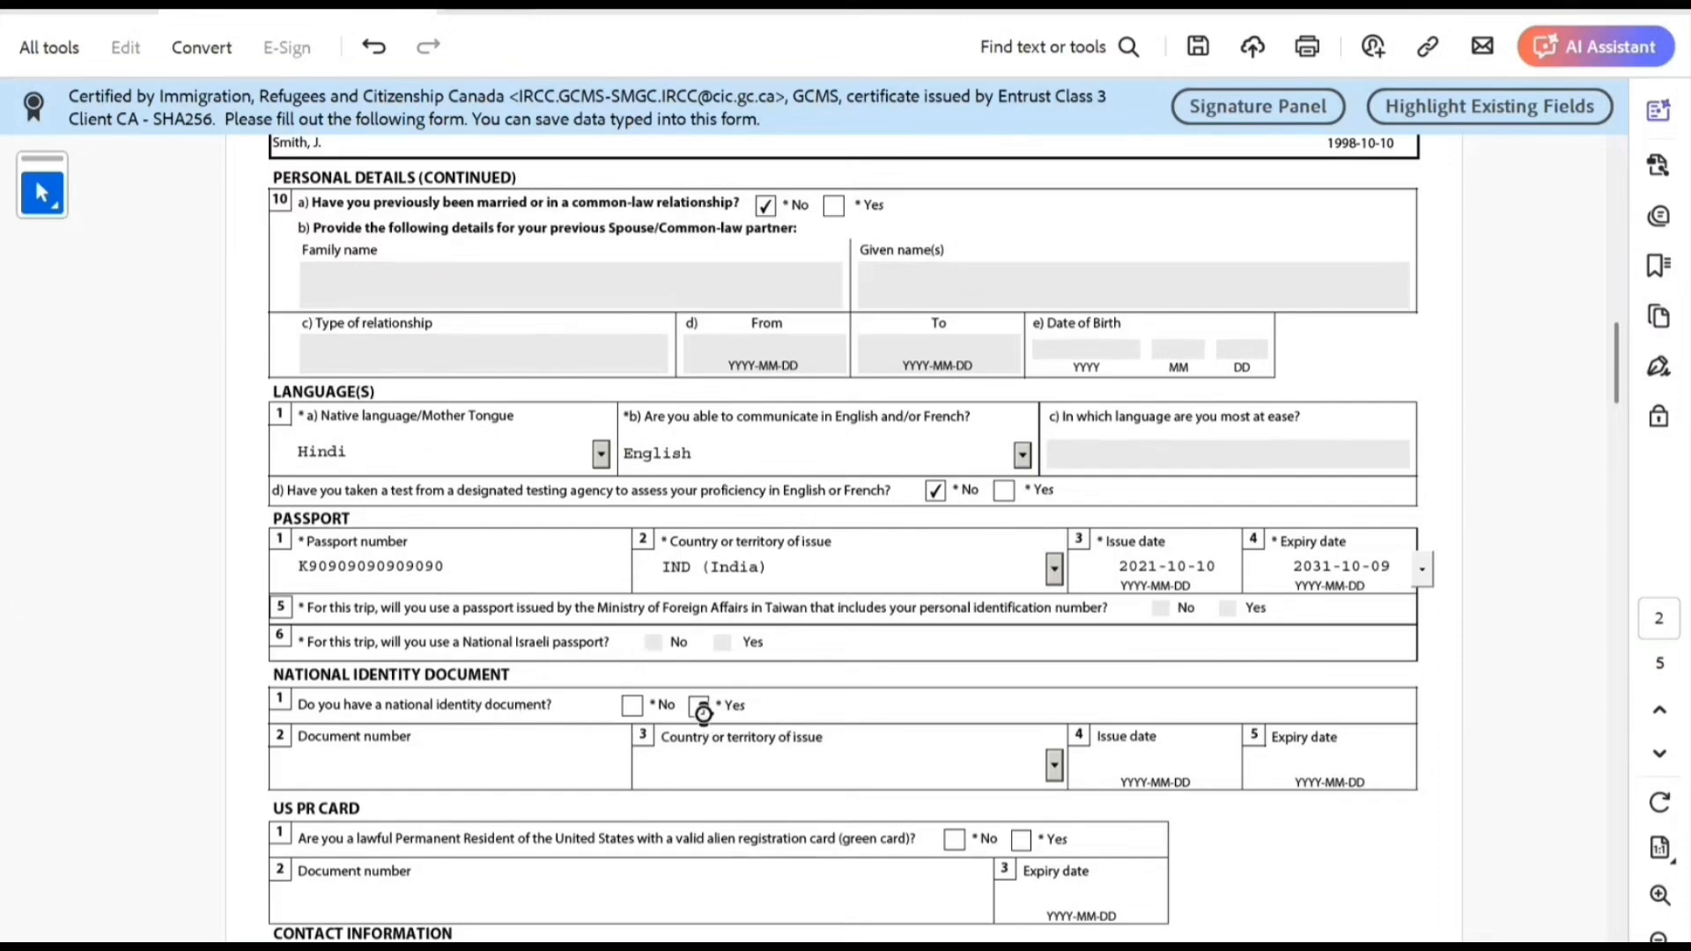
pyautogui.click(697, 708)
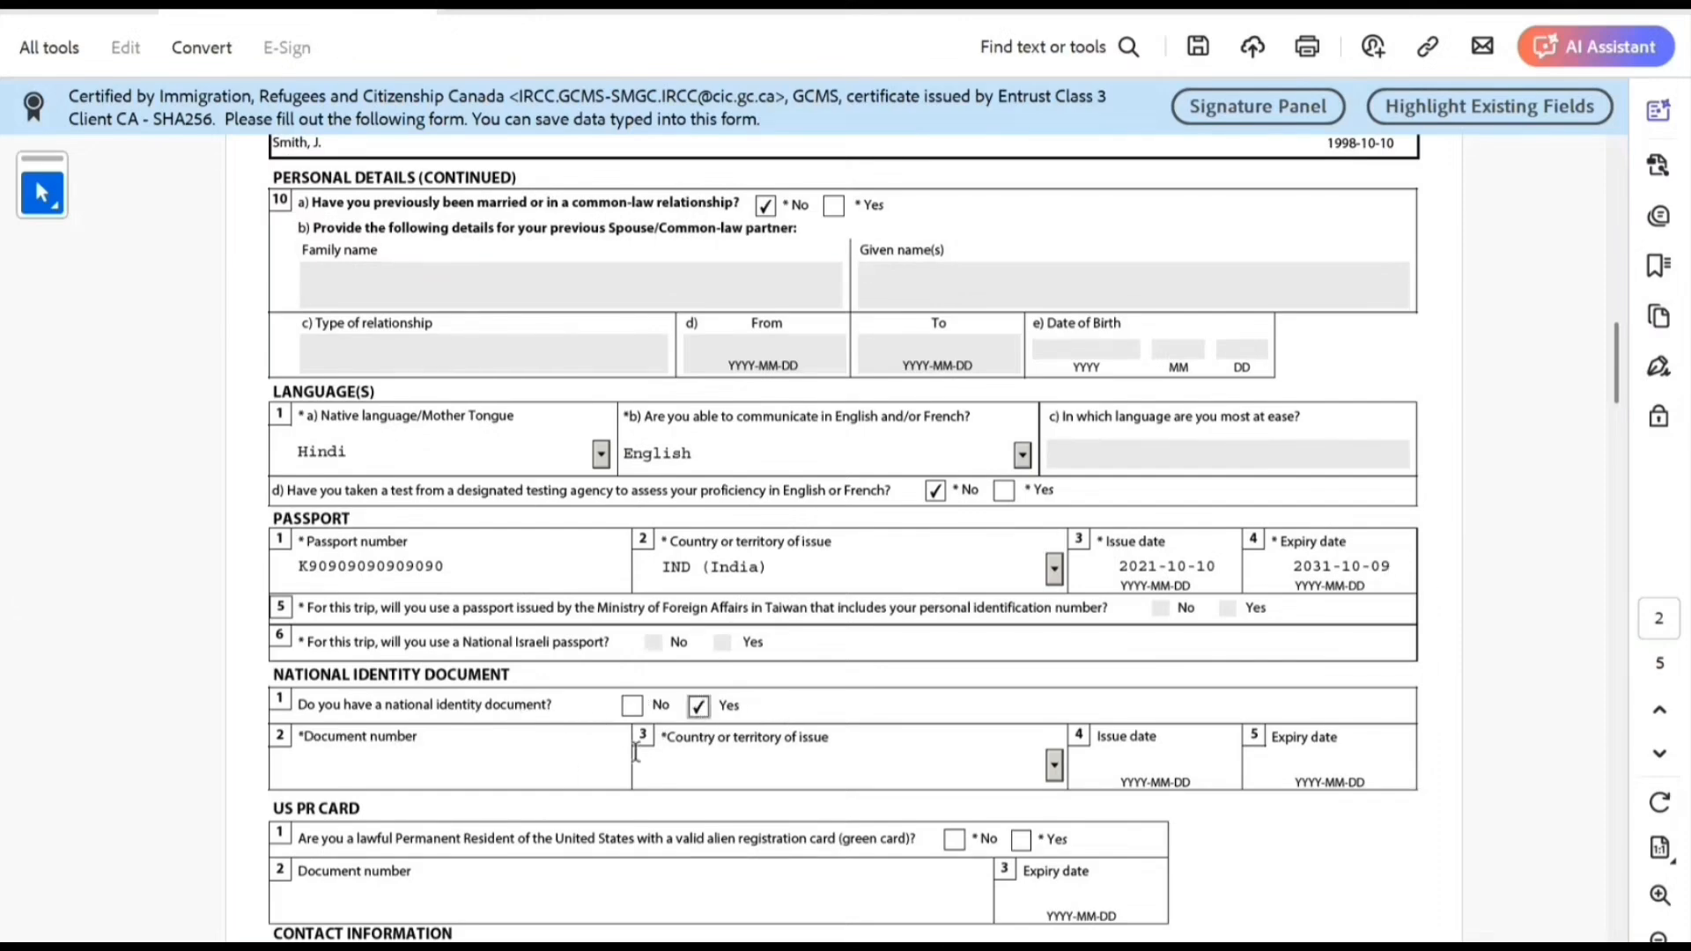
pyautogui.click(572, 779)
pyautogui.write('Jkjkkjkjkjkj')
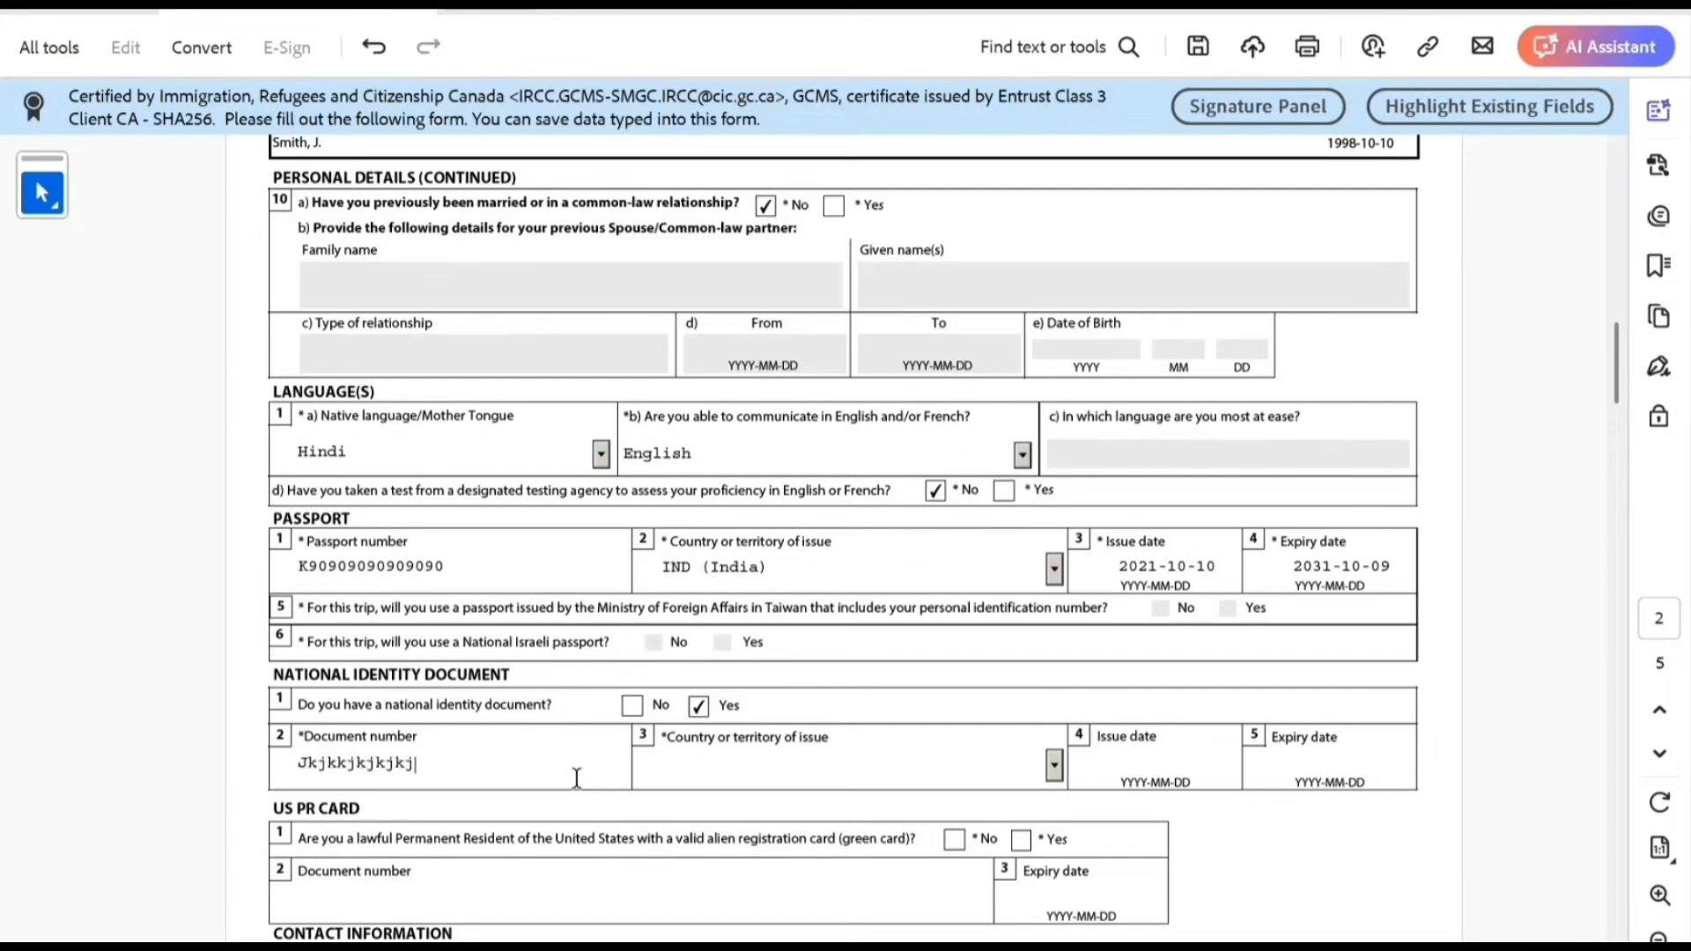
pyautogui.write('IND (India')
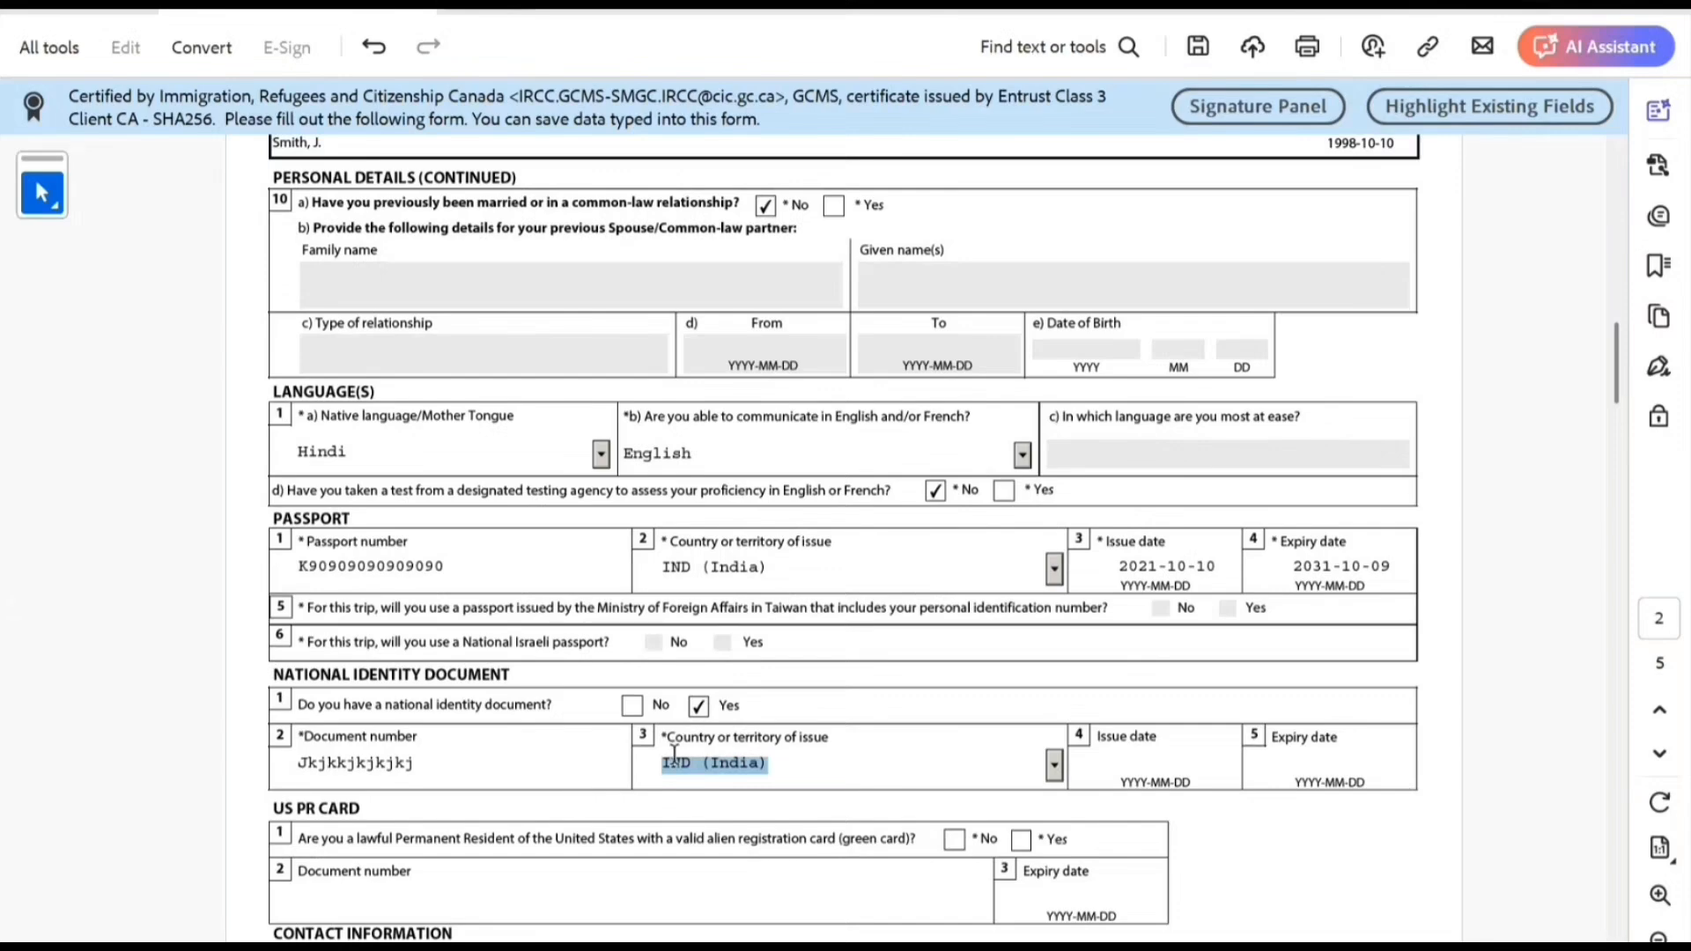
pyautogui.click(800, 671)
# Answer No to being a lawful Permanent Resident of the United States in the US PR Card section.
pyautogui.scroll(-1, 838, 748)
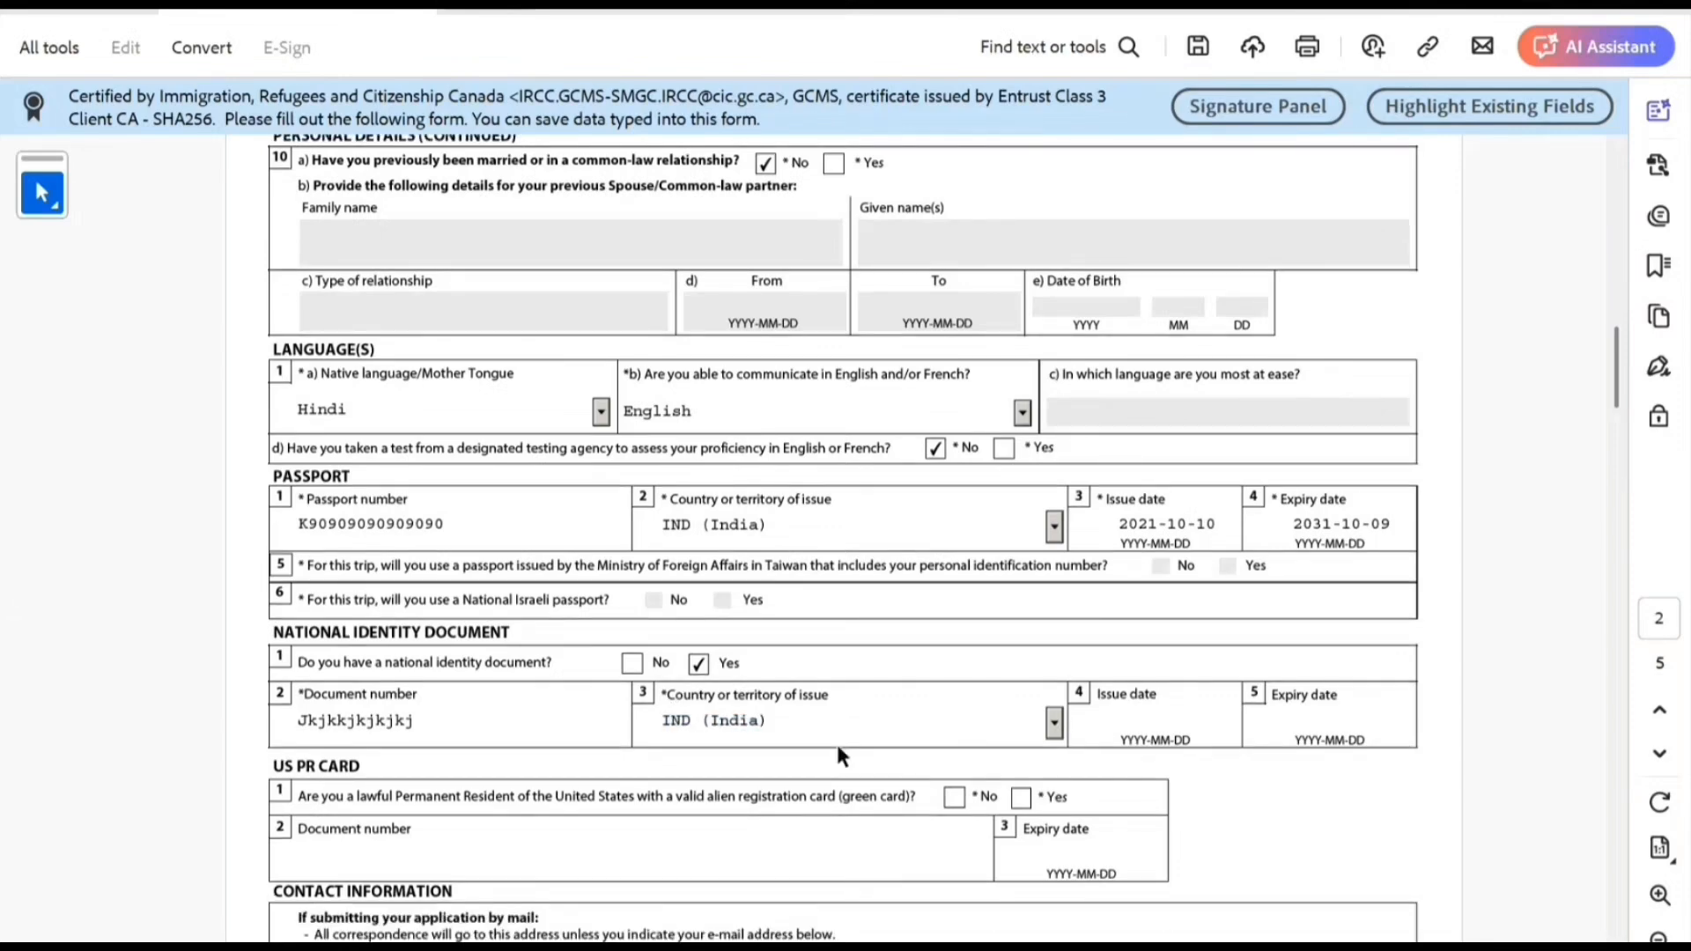
pyautogui.scroll(-2, 835, 739)
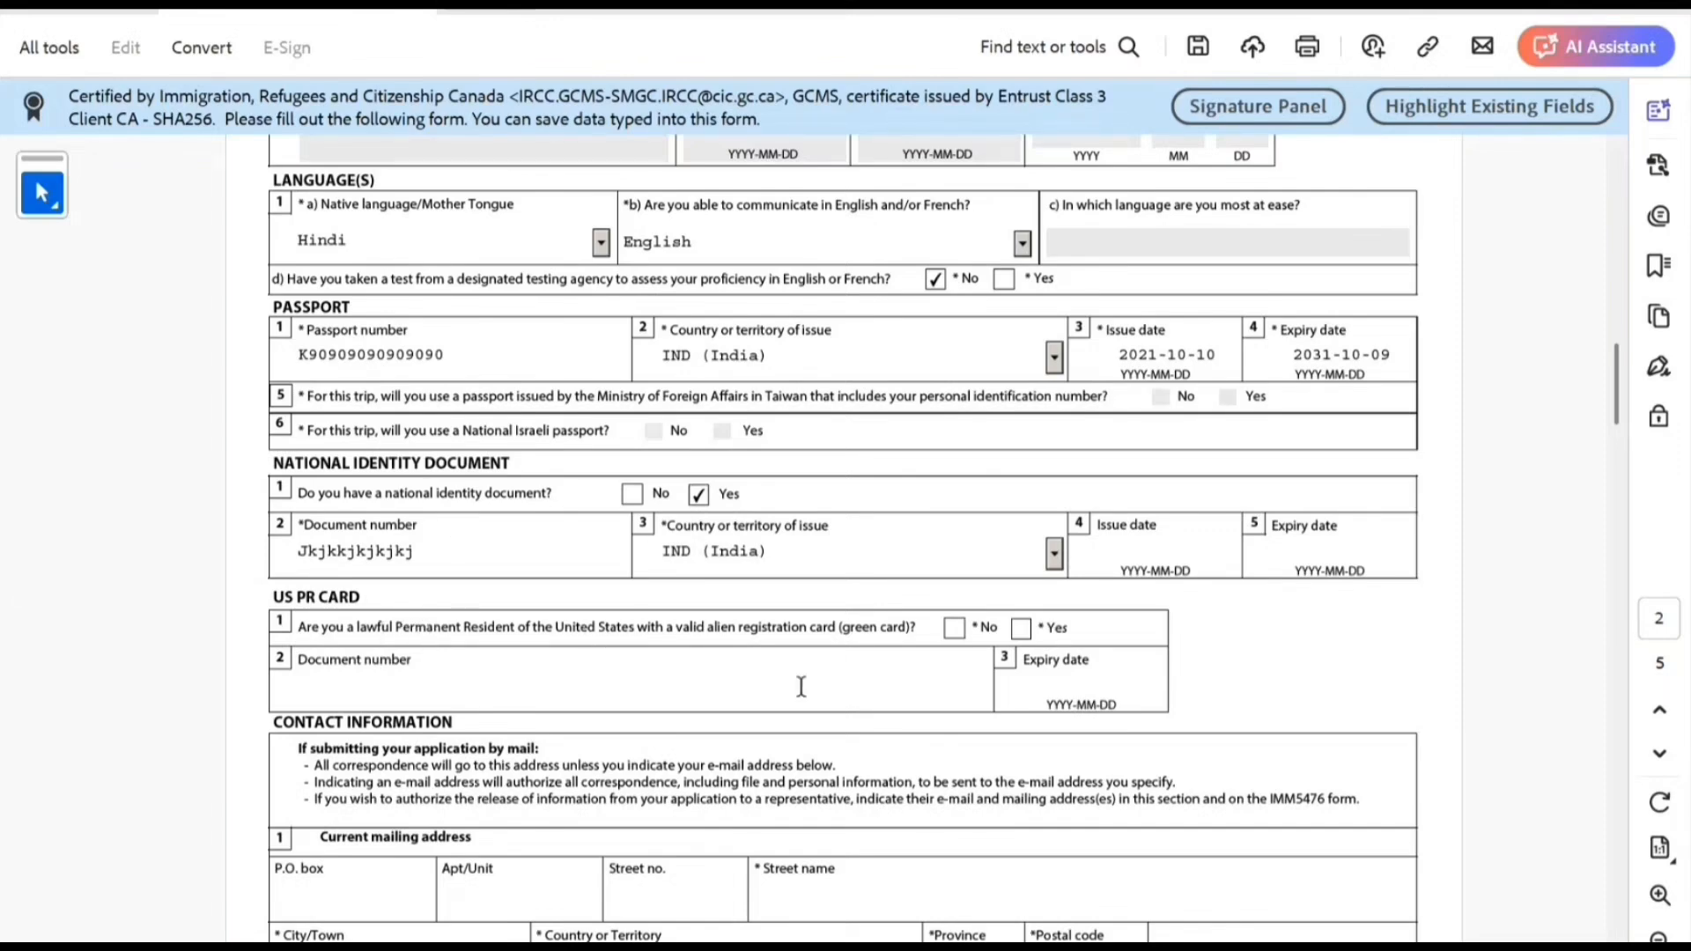
pyautogui.click(954, 631)
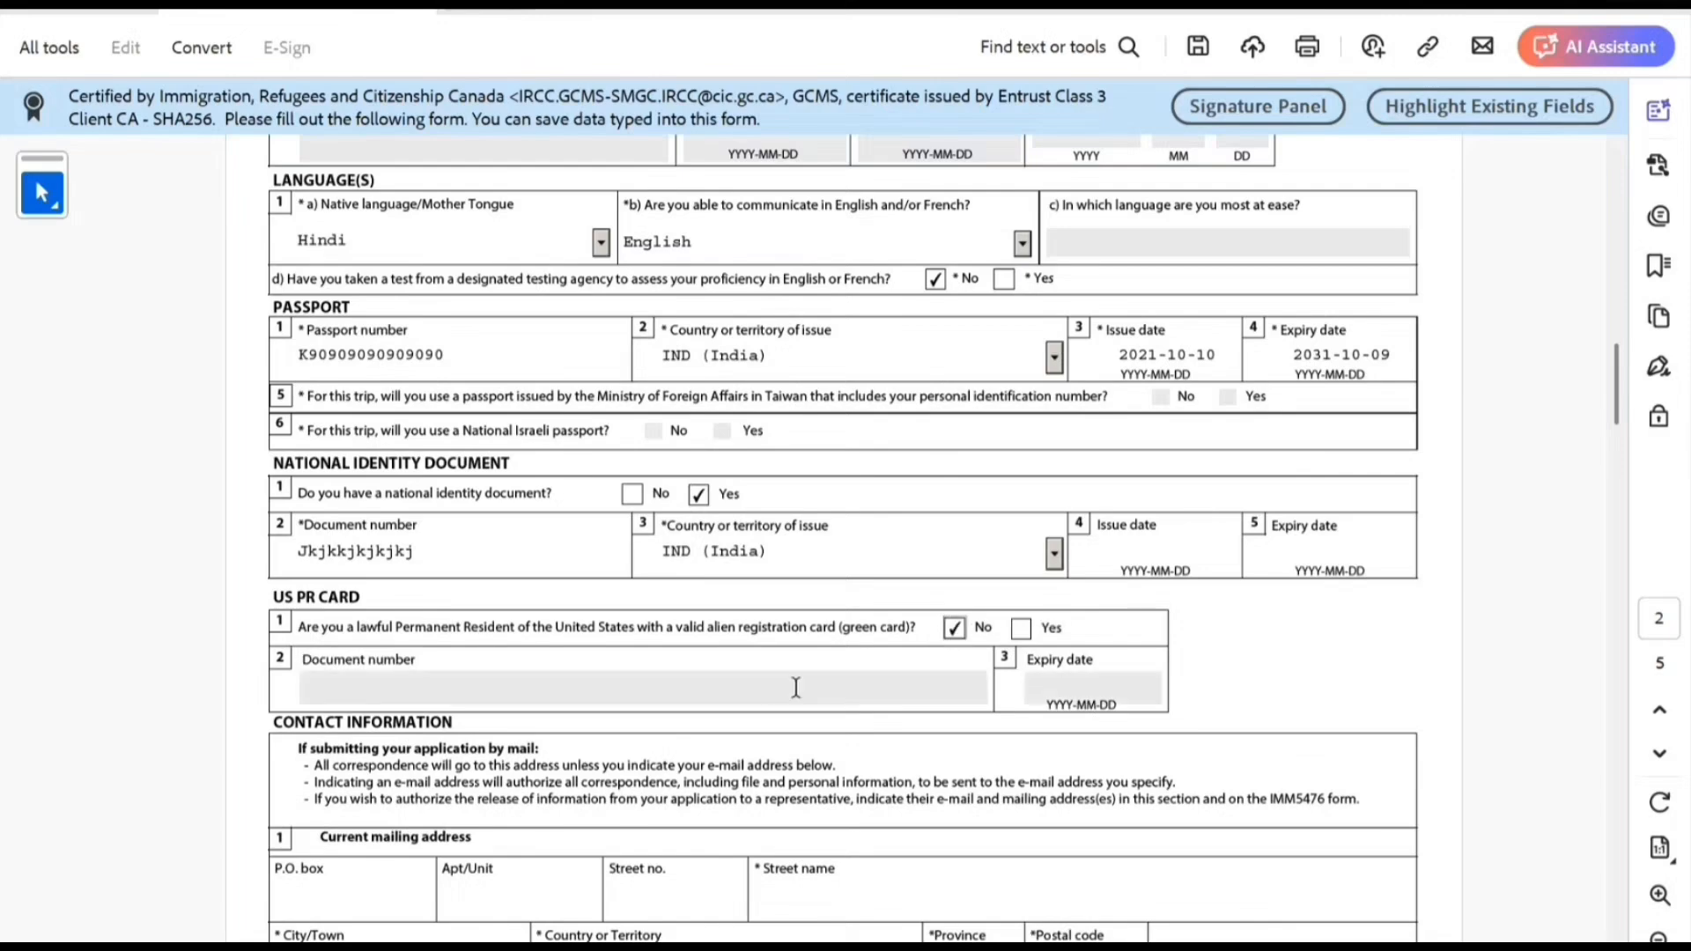
# Enter Toronto as the city/town of the current mailing address.
pyautogui.scroll(-7, 794, 689)
pyautogui.scroll(-1, 790, 691)
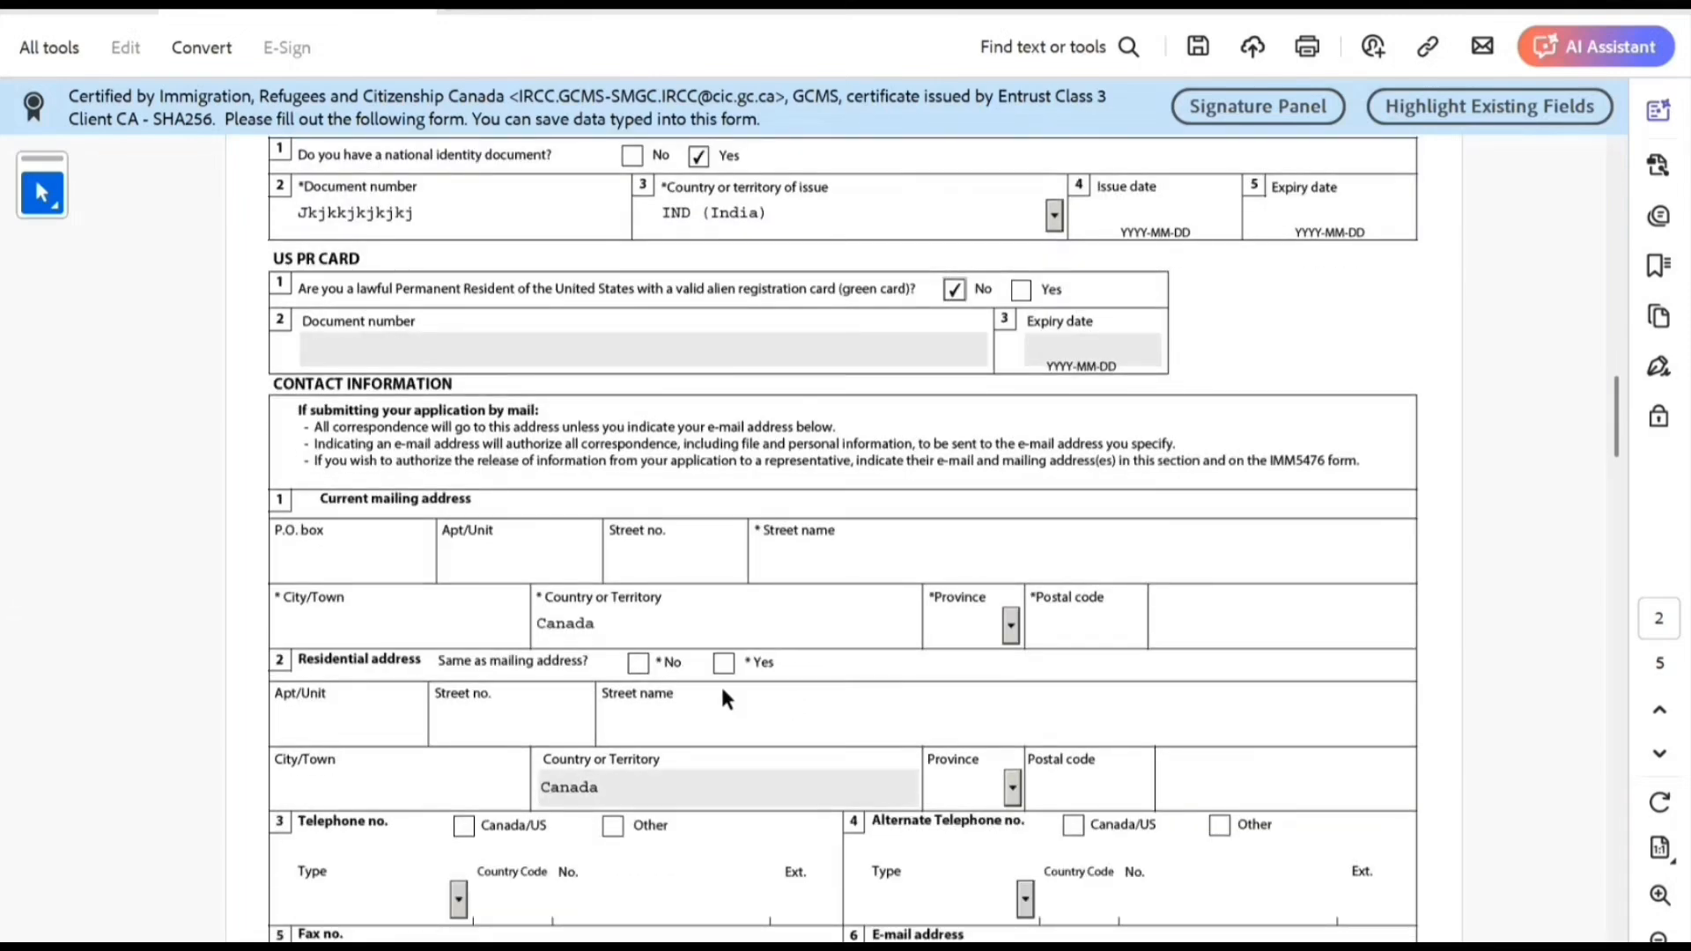
pyautogui.click(388, 622)
pyautogui.write('TOron')
pyautogui.press('BackSpace')
pyautogui.press('BackSpace')
pyautogui.press('BackSpace')
pyautogui.write('oronto')
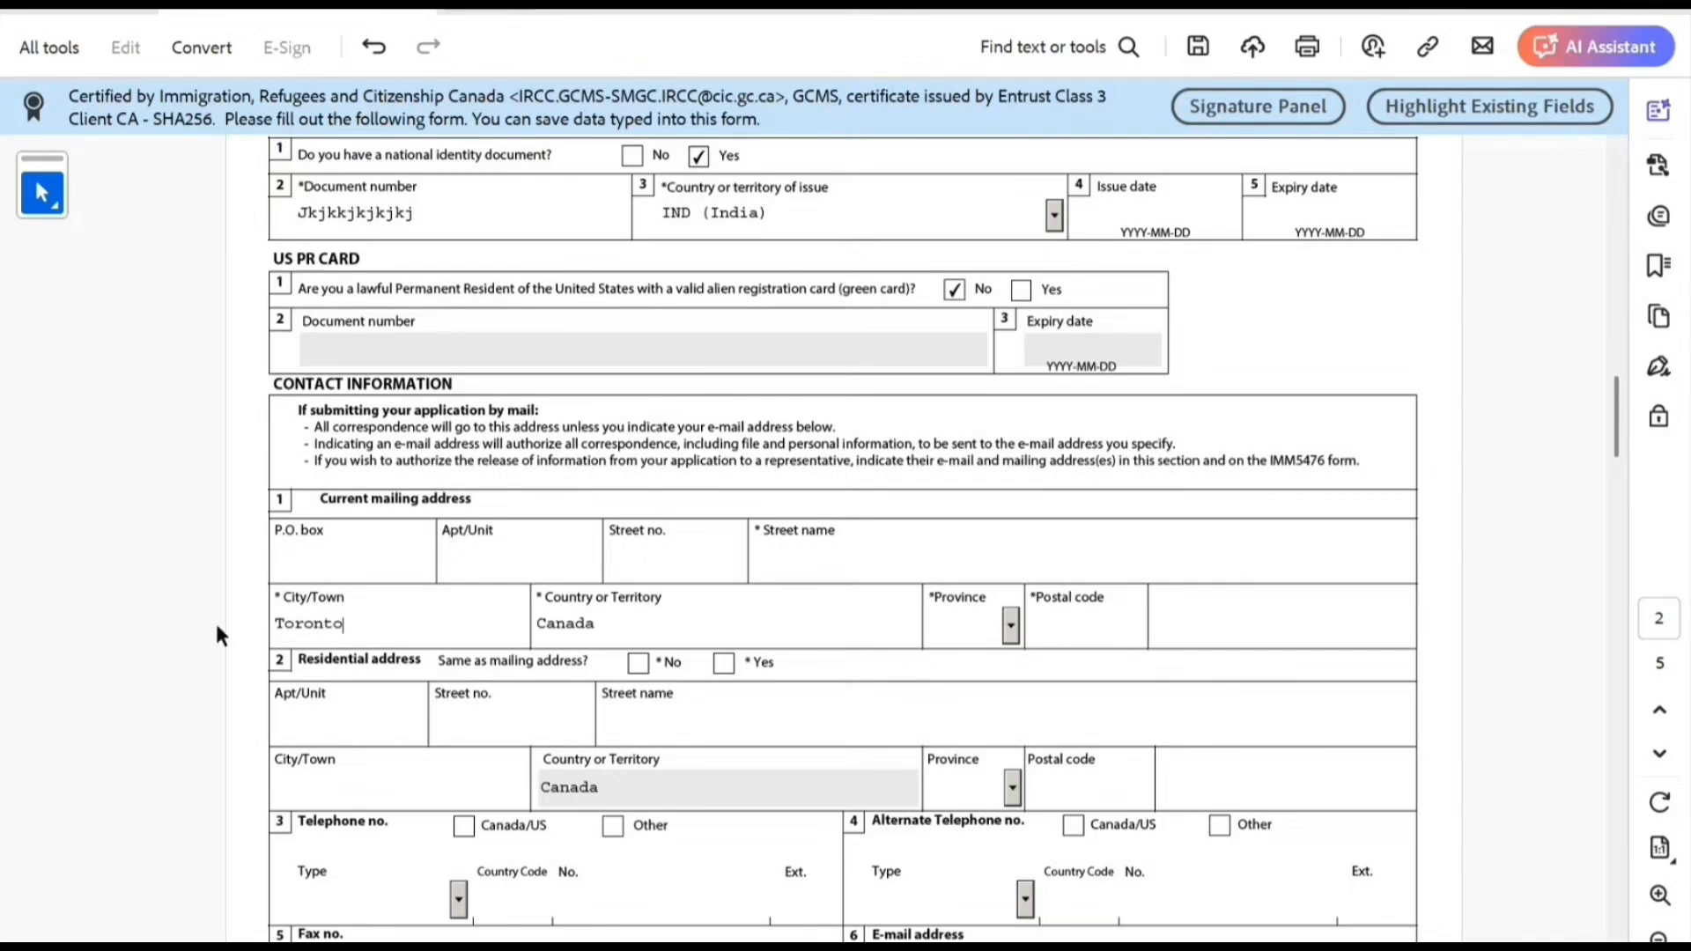
# Fill in the apartment/unit, street number and street name of the current mailing address.
pyautogui.click(502, 566)
pyautogui.write('1')
pyautogui.click(752, 562)
pyautogui.write('23432423')
pyautogui.click(715, 571)
pyautogui.write('324324')
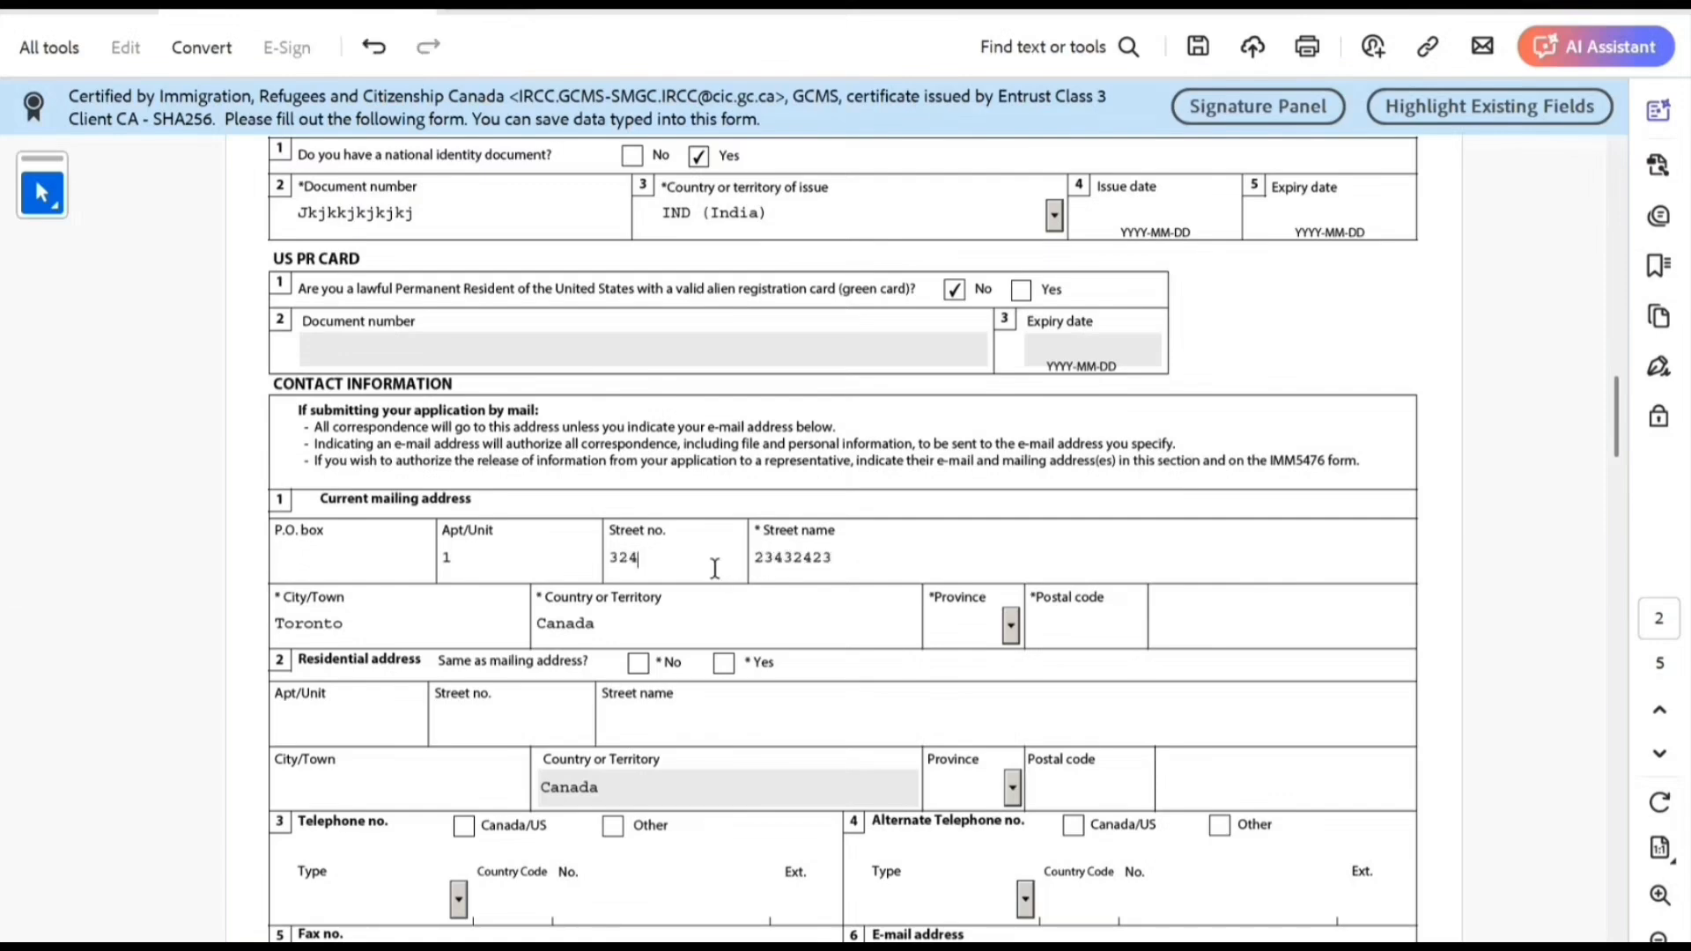
# Set the mailing address province to ON, enter the postal code, and mark the residential address as the same as the mailing address.
pyautogui.click(1012, 626)
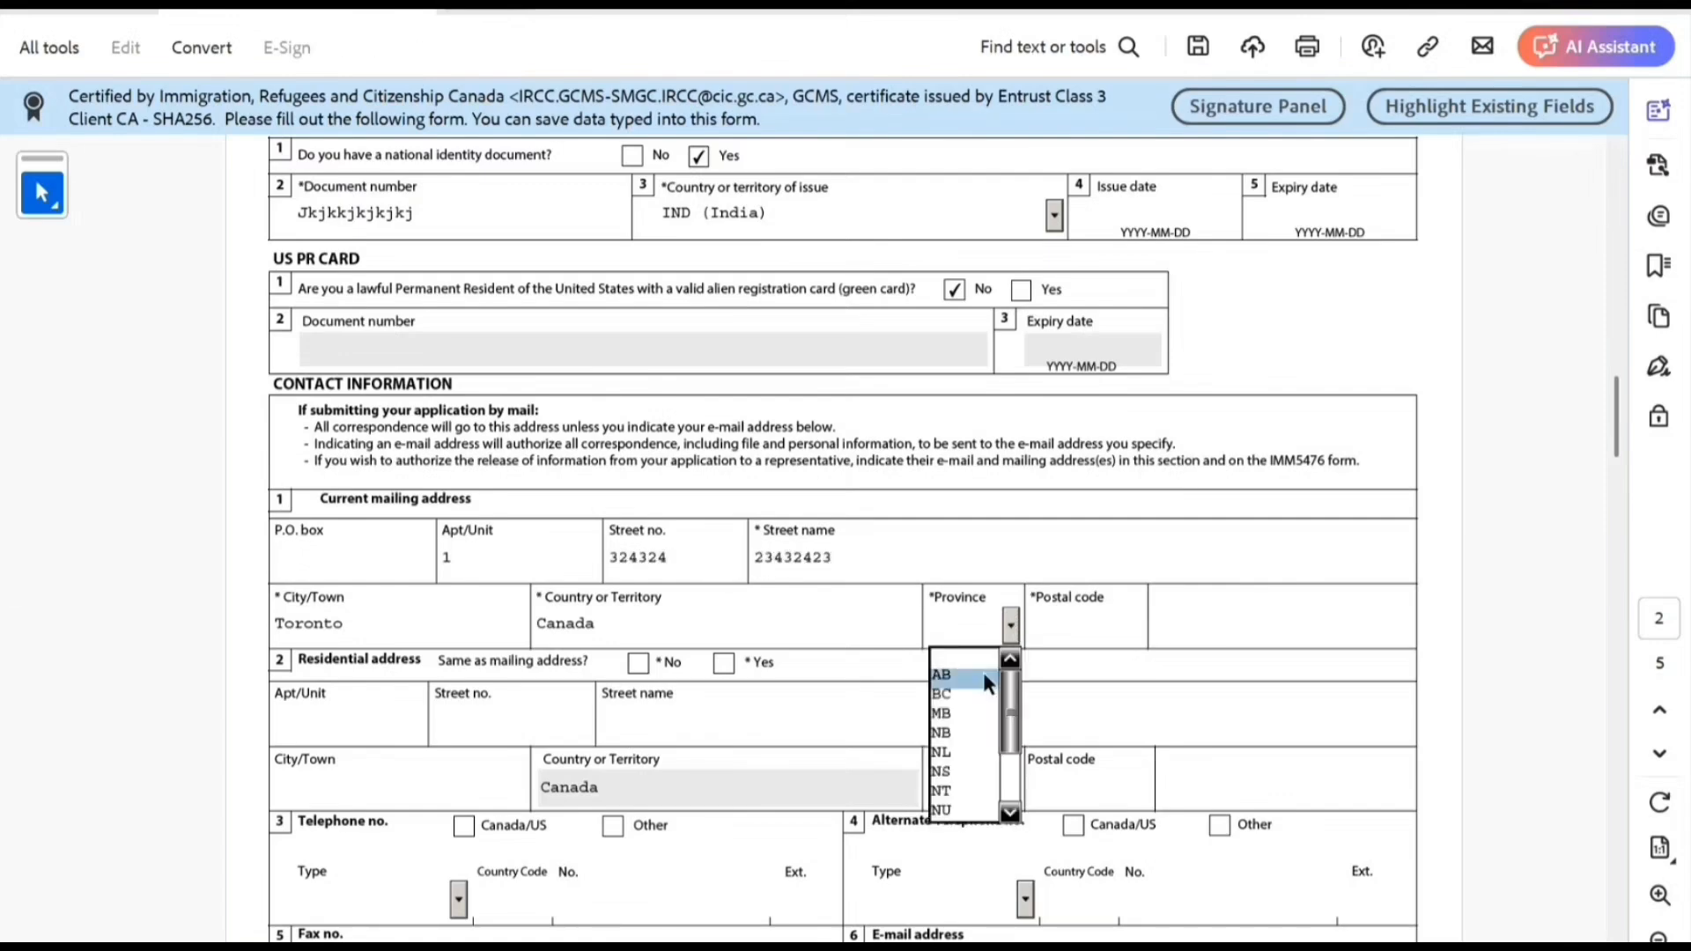
pyautogui.scroll(-1, 988, 728)
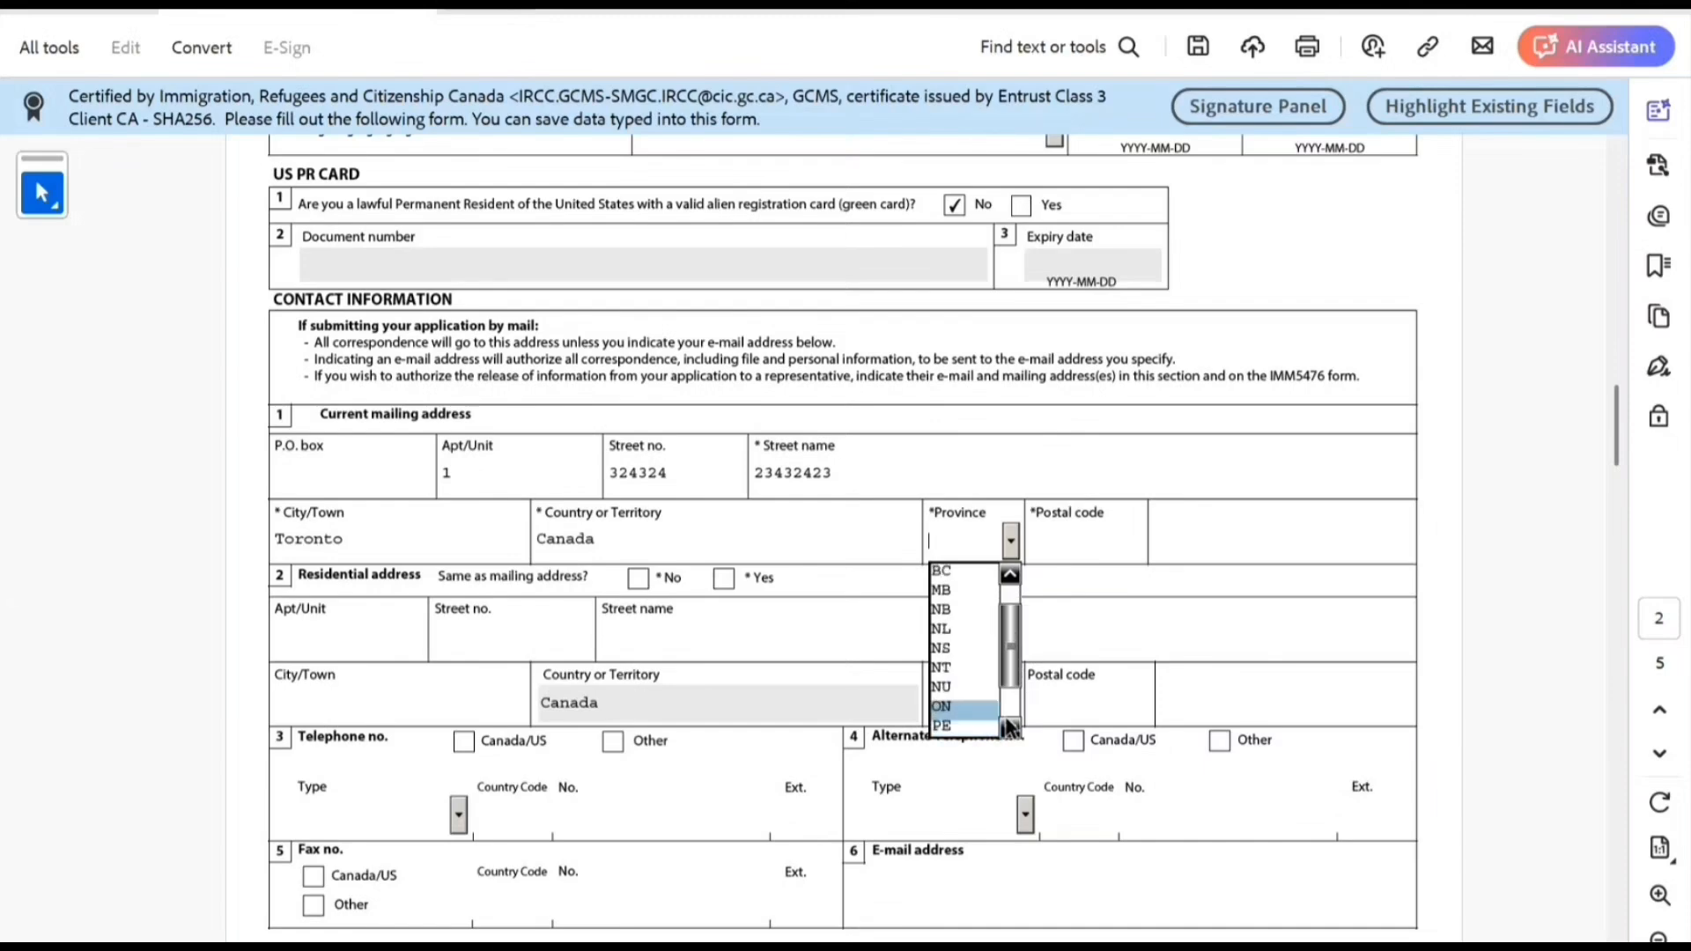
pyautogui.click(981, 705)
pyautogui.click(1073, 539)
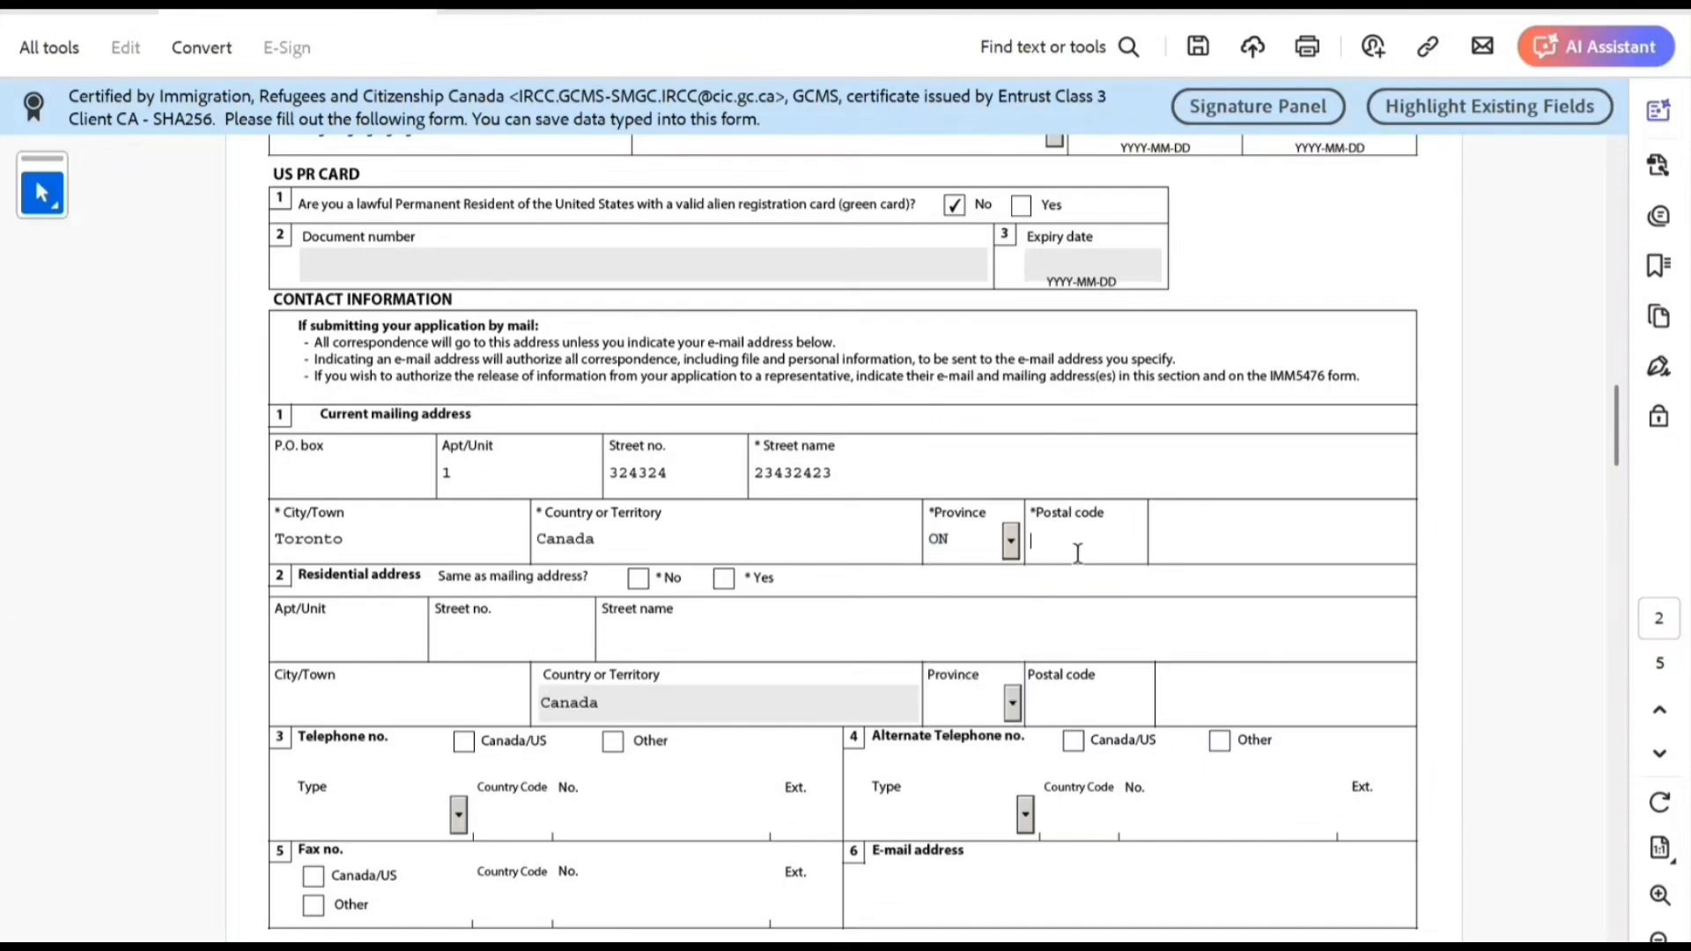
pyautogui.write('M1M1M1')
pyautogui.click(723, 579)
# Set the primary telephone to Canada/US with type Cellular and enter the applicant's phone number and extension.
pyautogui.scroll(-3, 623, 656)
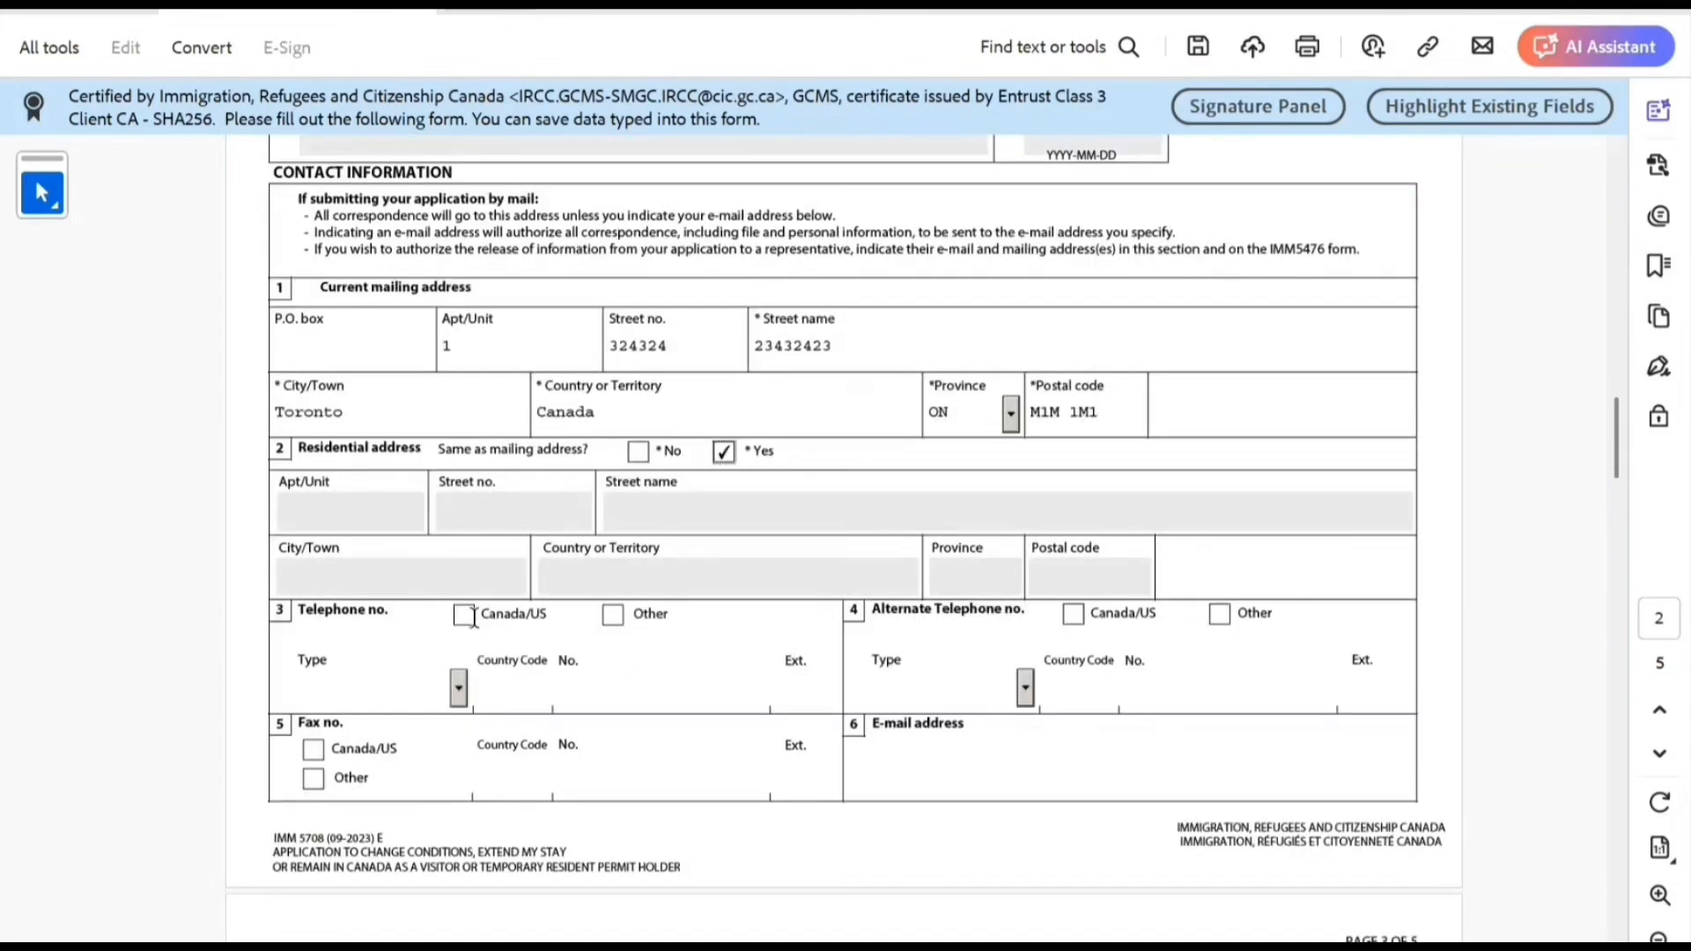
pyautogui.click(464, 616)
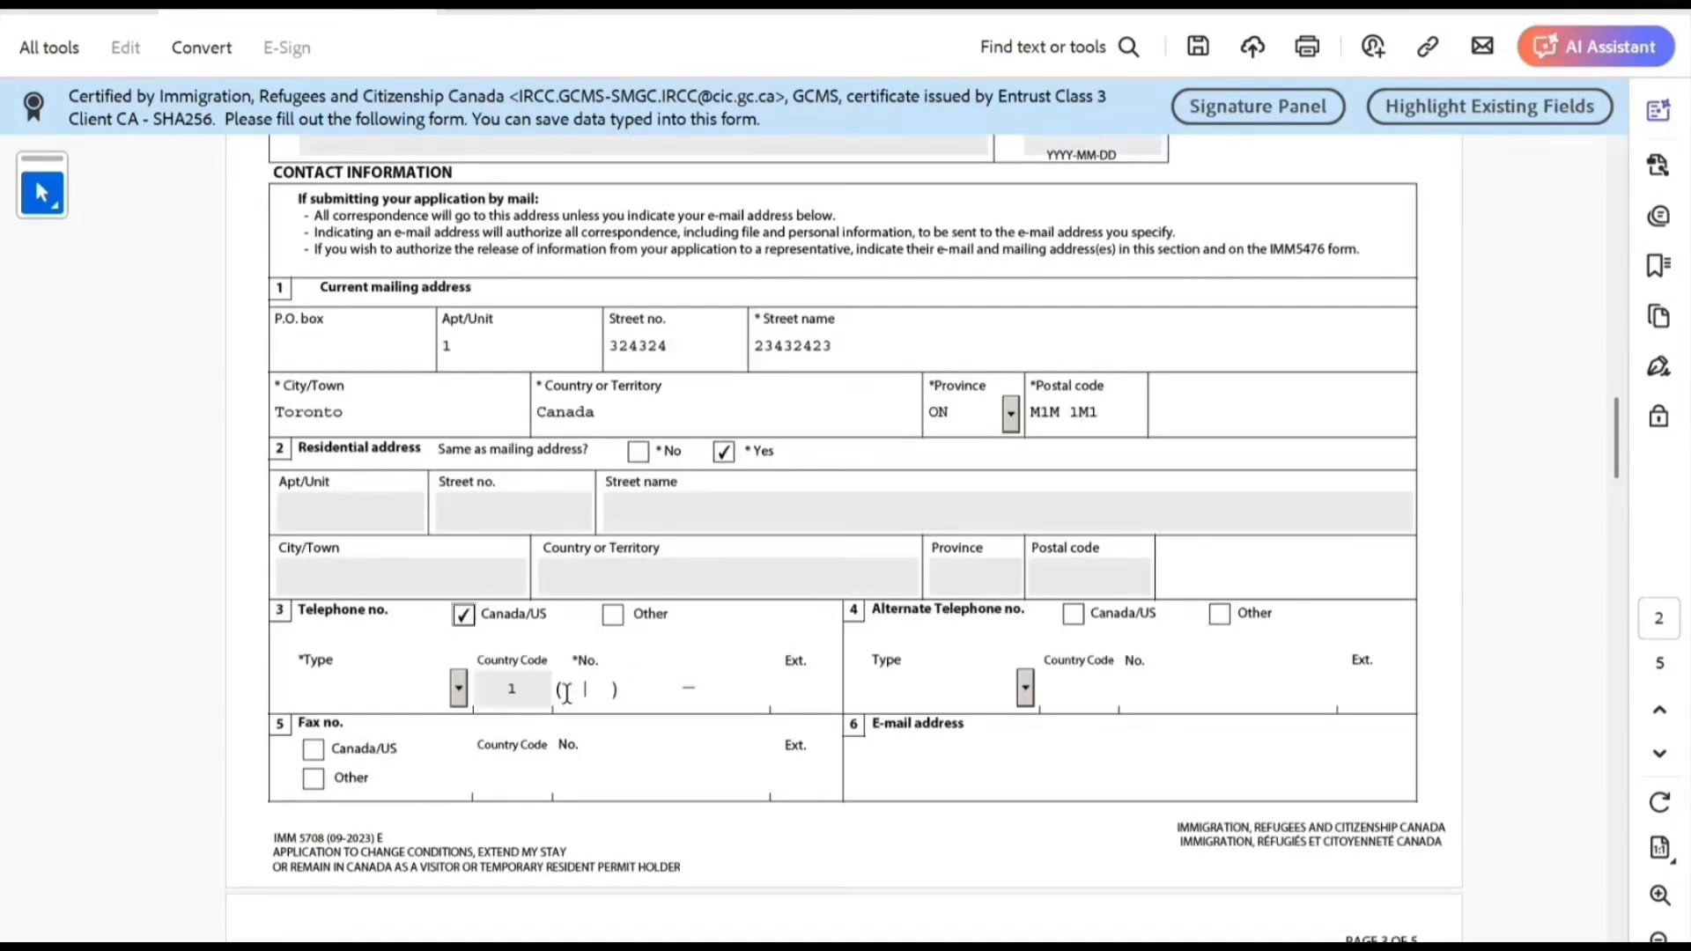
pyautogui.click(458, 688)
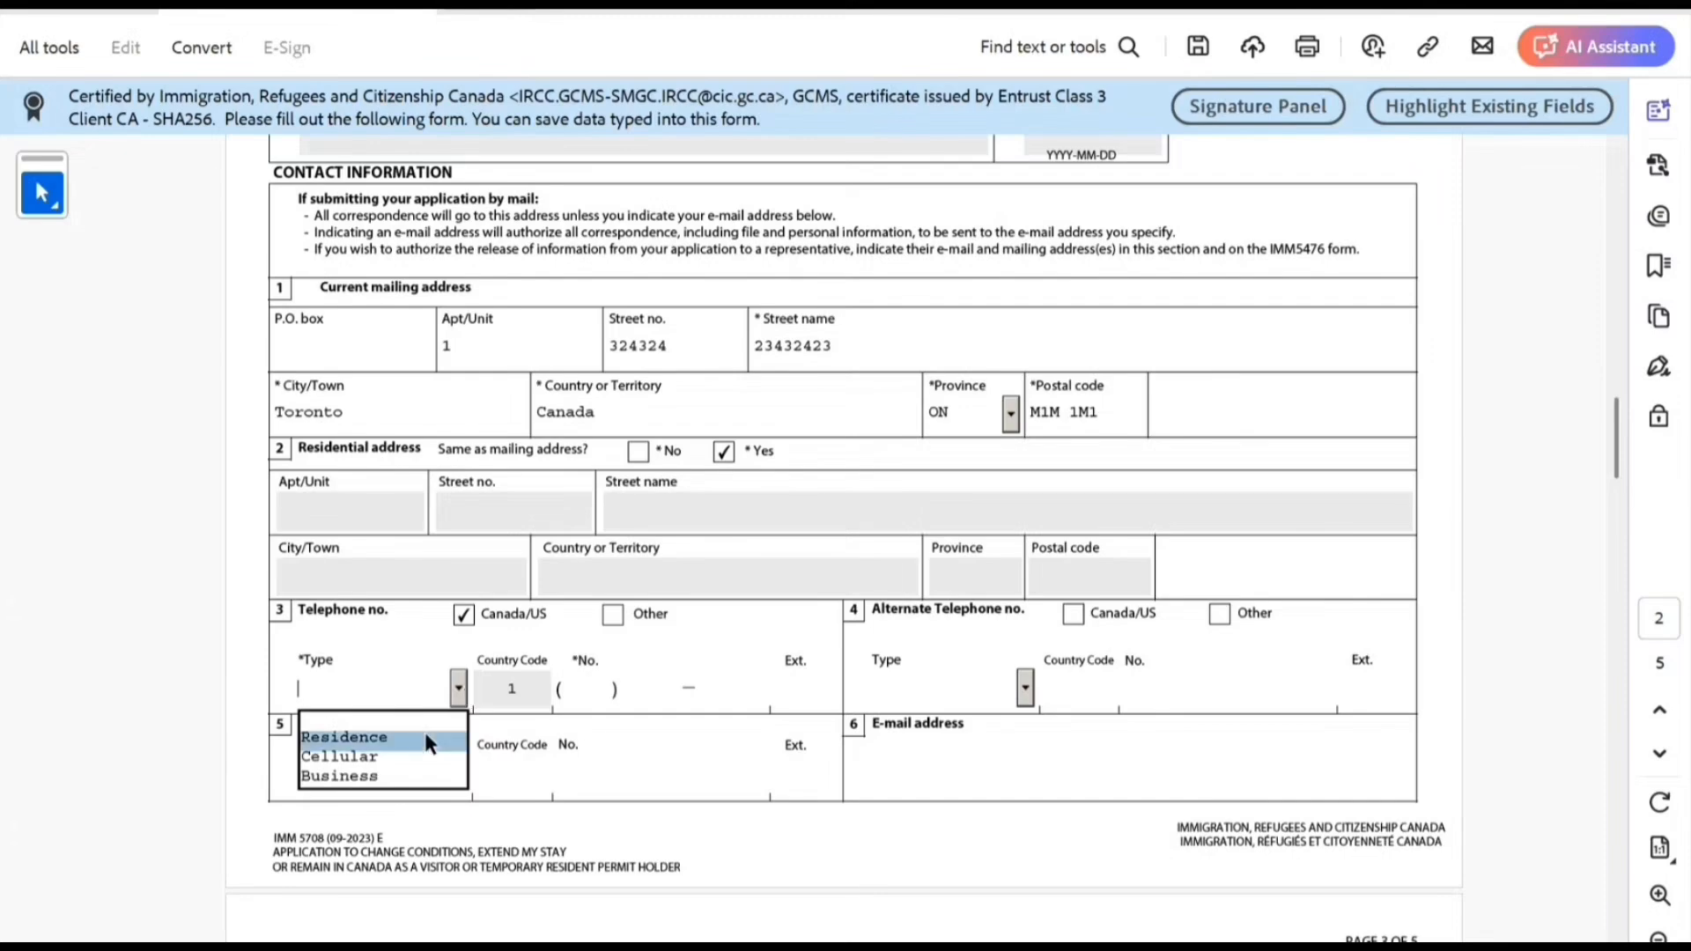
pyautogui.click(425, 759)
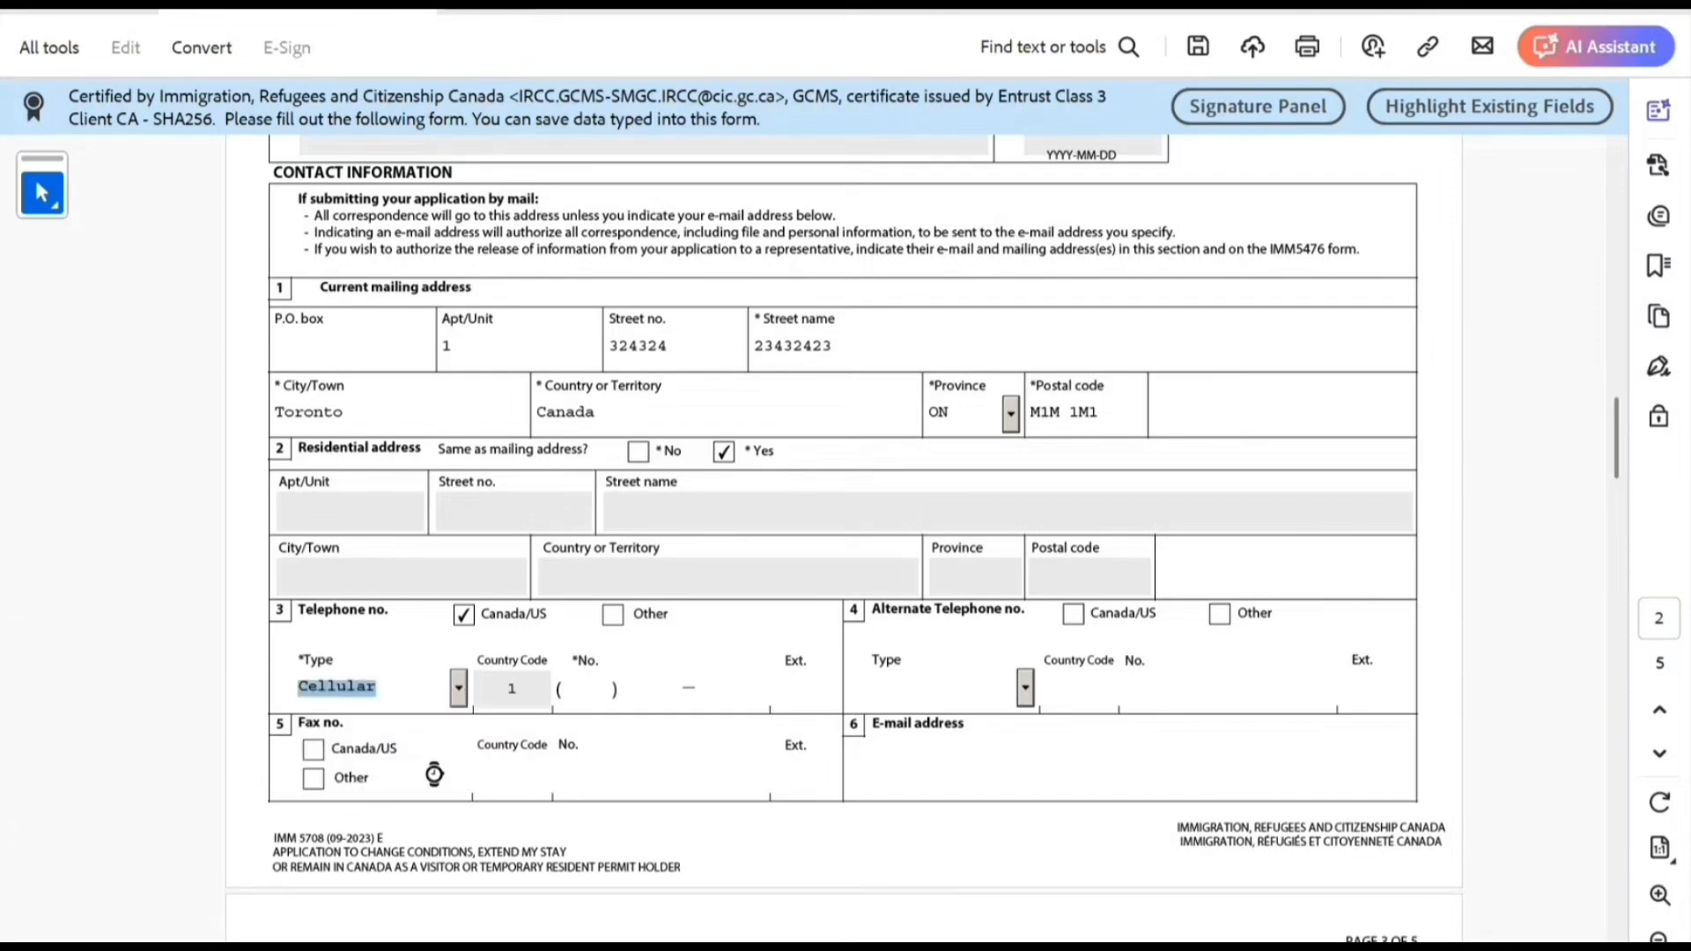
pyautogui.click(584, 686)
pyautogui.write('999999')
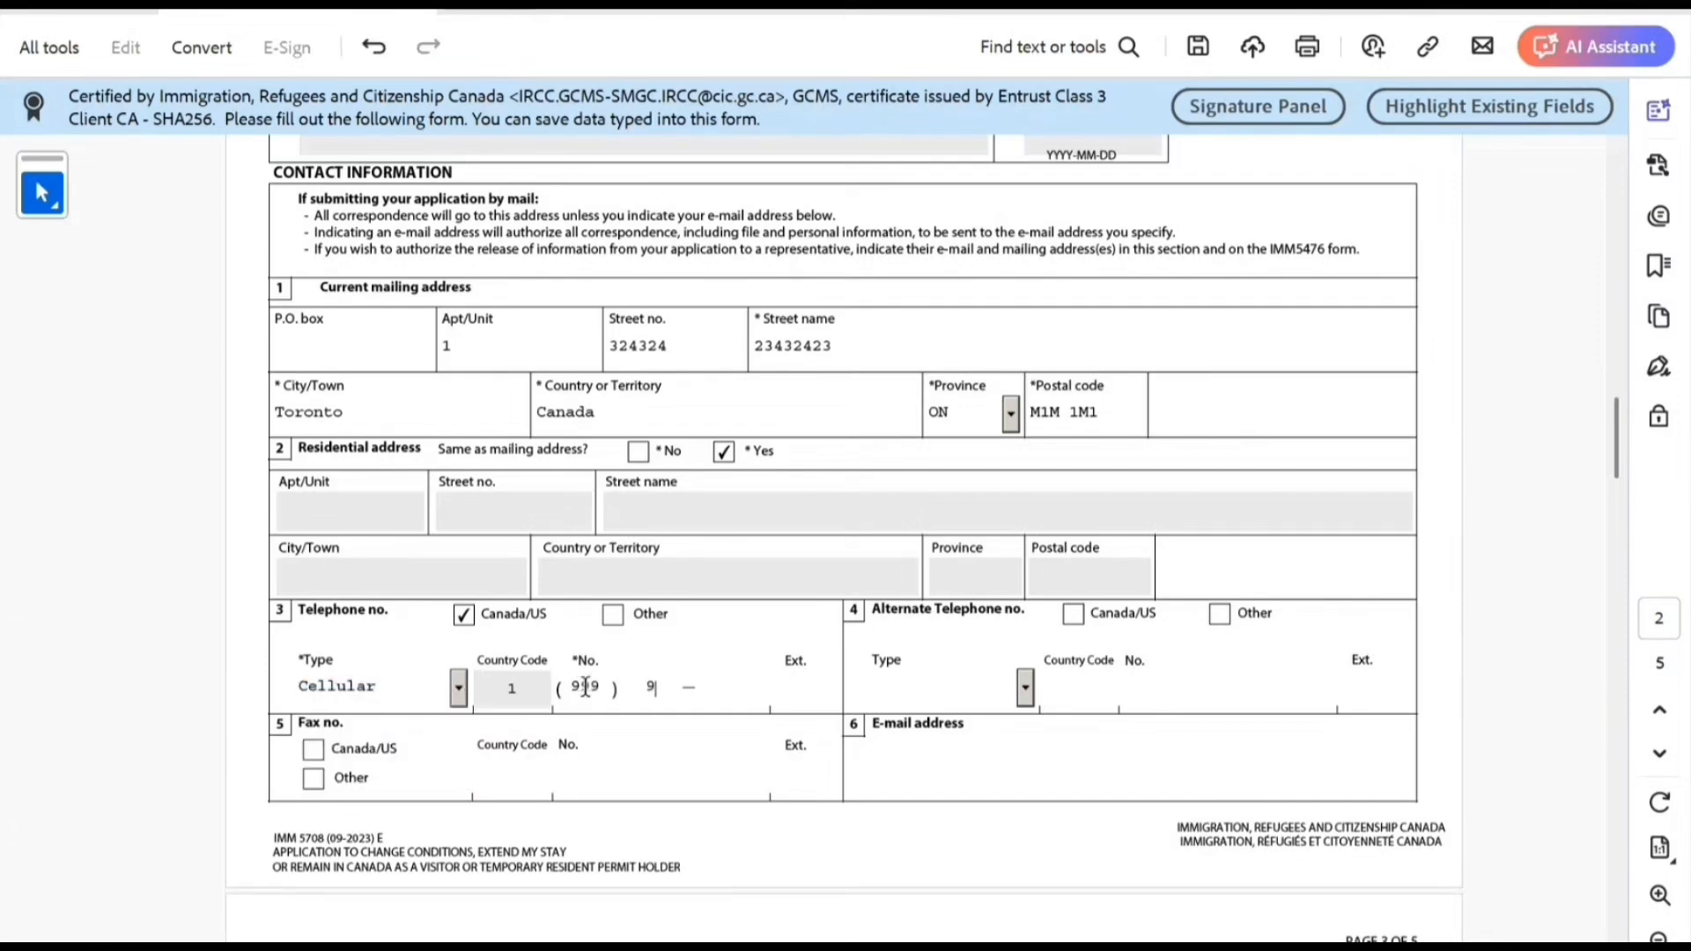
pyautogui.write('99999')
pyautogui.write('9')
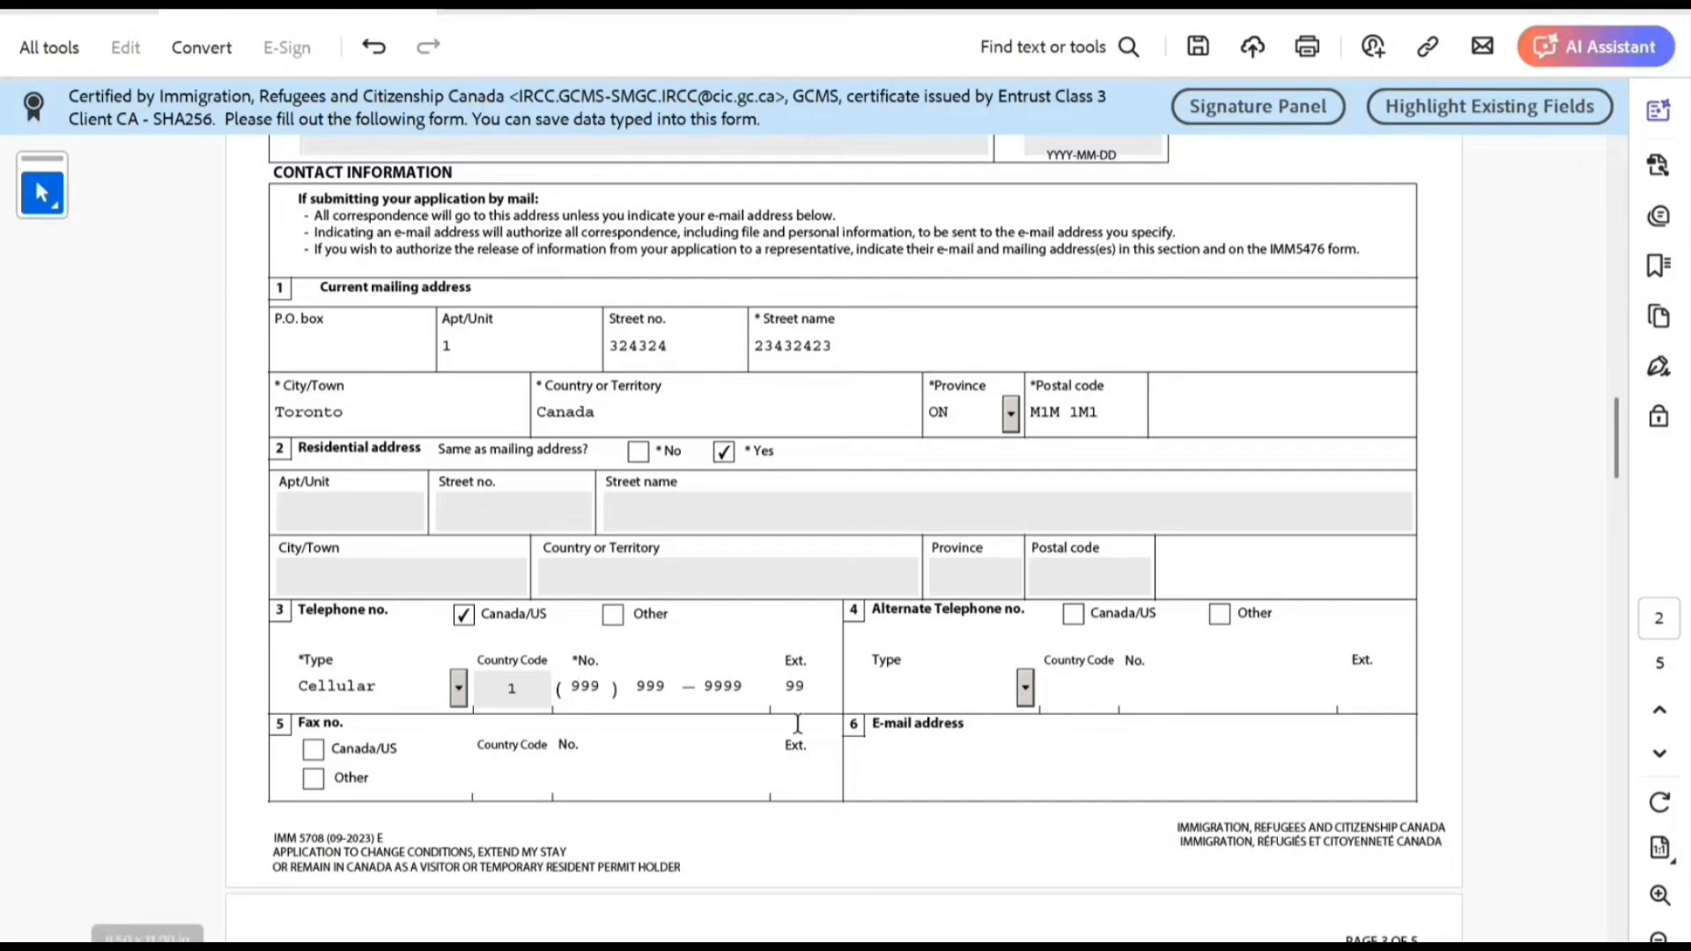
# Fill in the applicant's e-mail address in the contact information section.
pyautogui.scroll(-1, 785, 729)
pyautogui.click(925, 683)
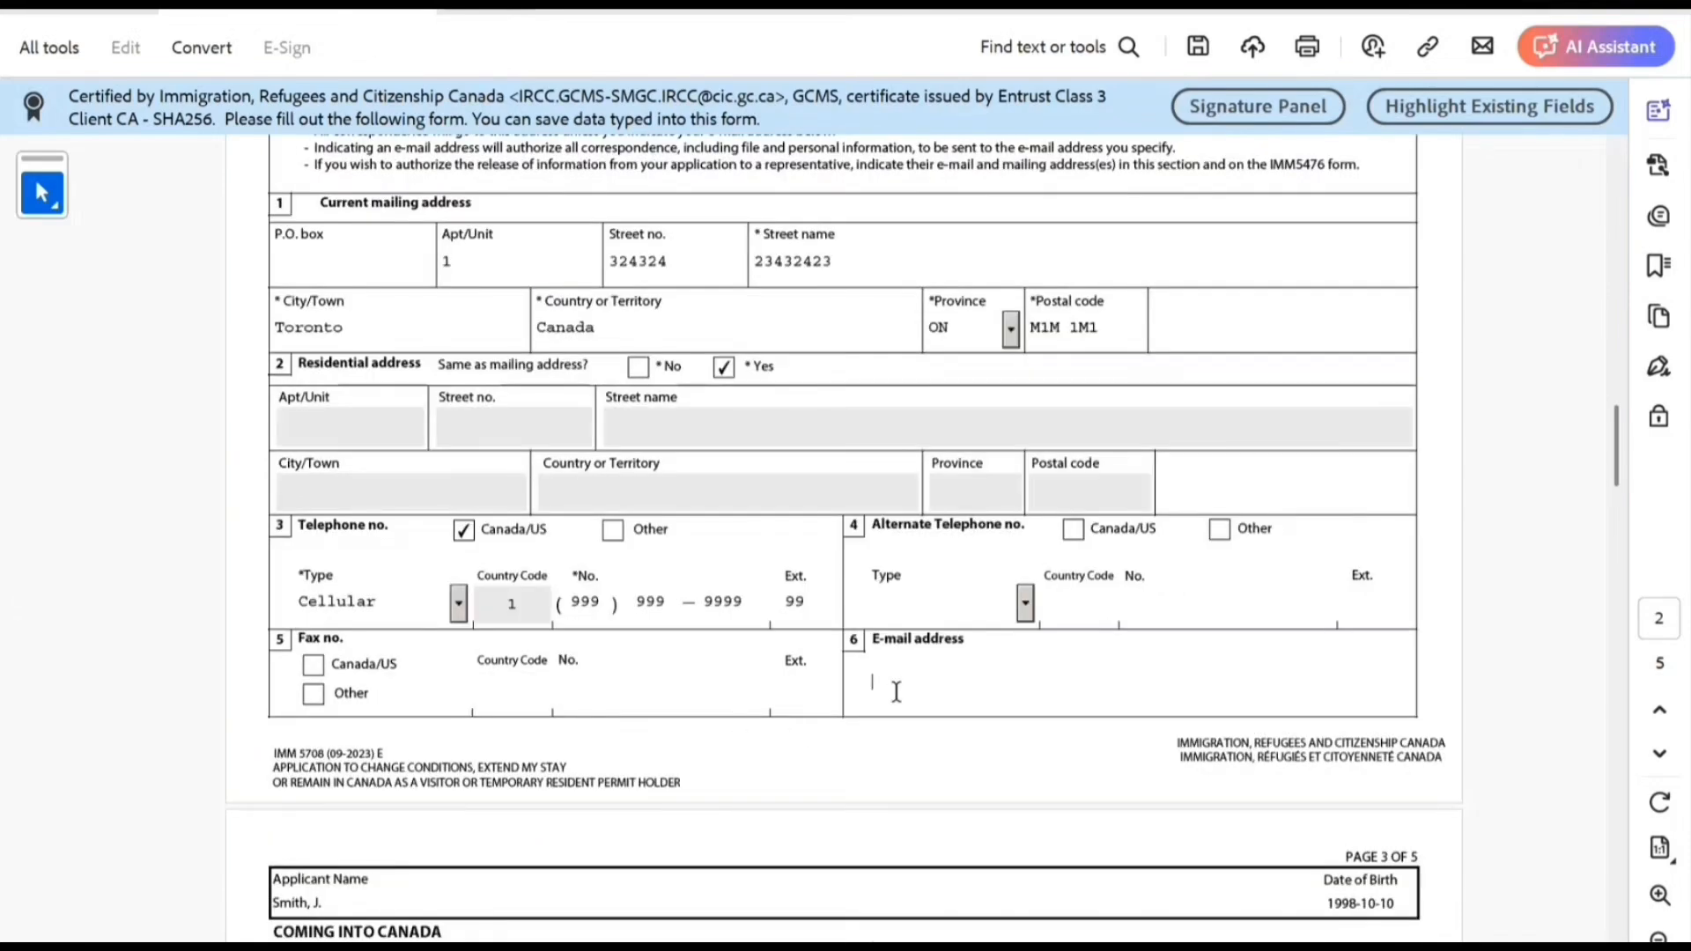
pyautogui.write('jjhjhj')
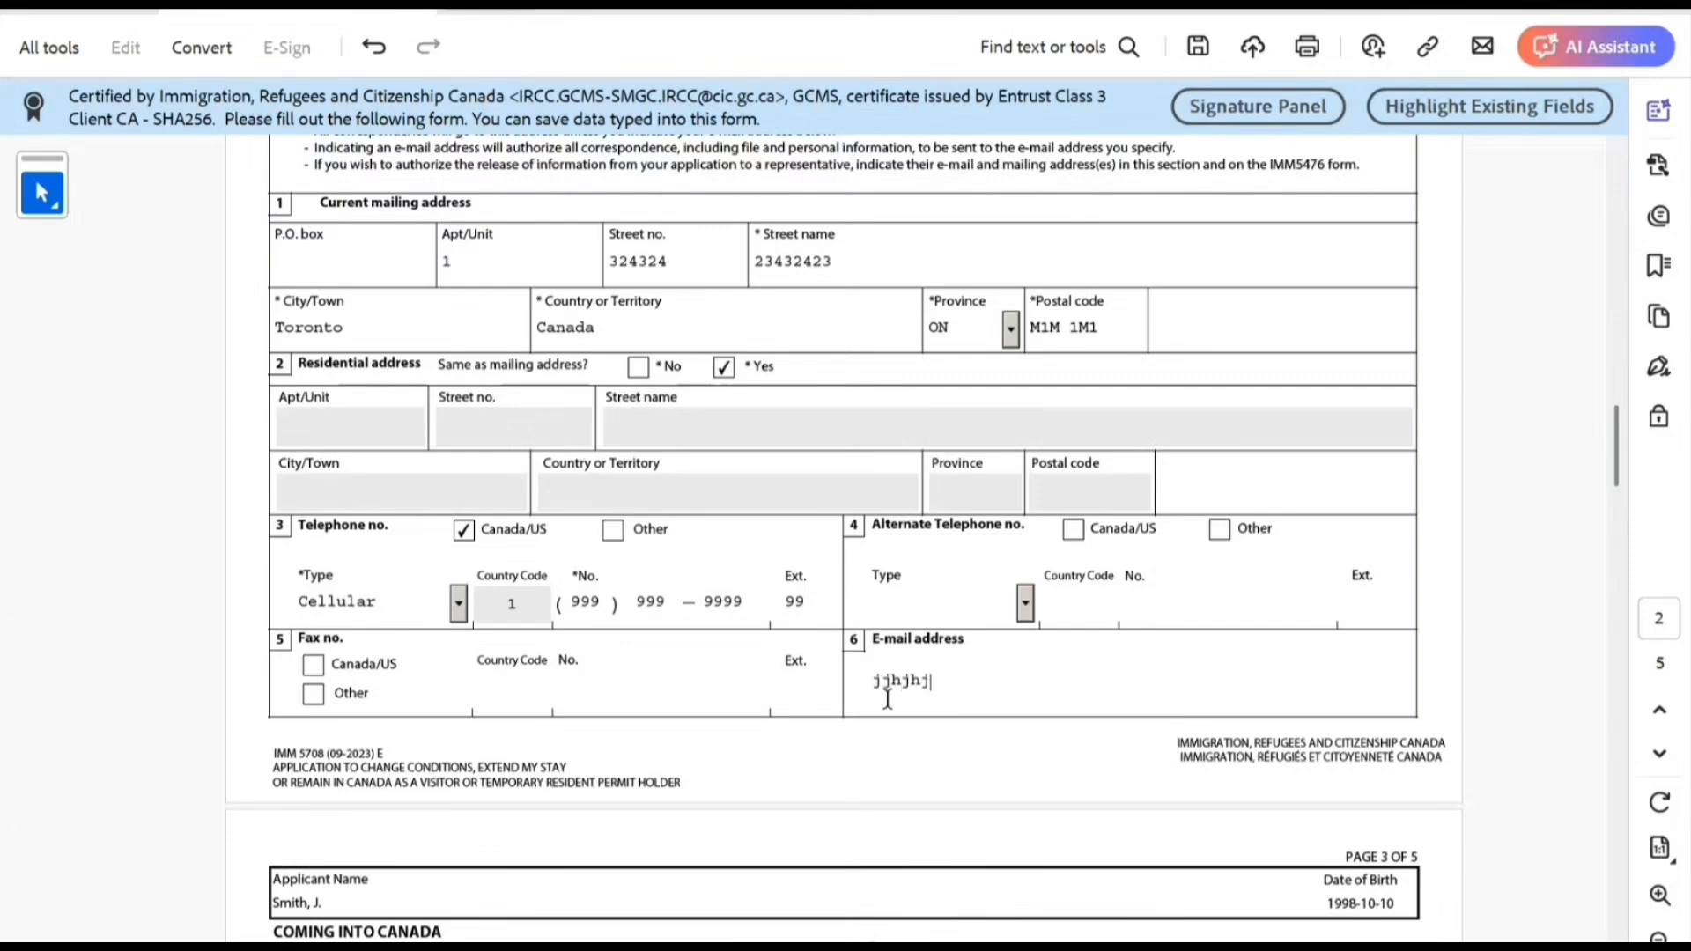
pyautogui.write('jh@hjhjh.ccvcvcv')
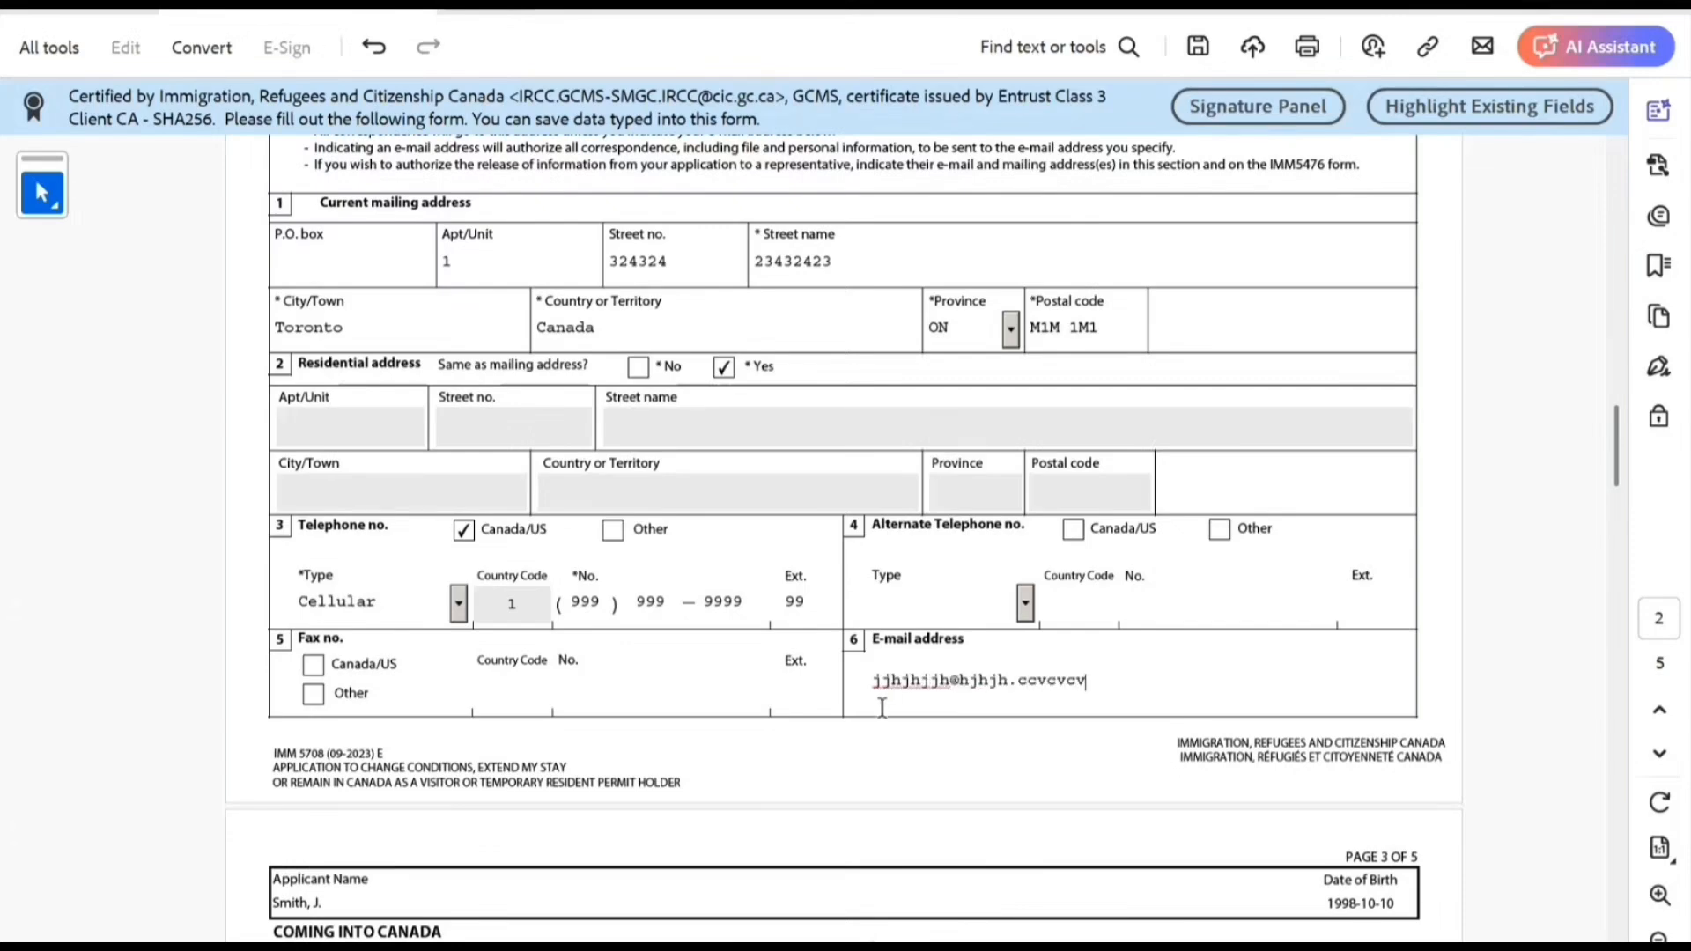
# Correct the applicant's e-mail address by shortening the ending after the last period to two characters.
pyautogui.scroll(-3, 838, 732)
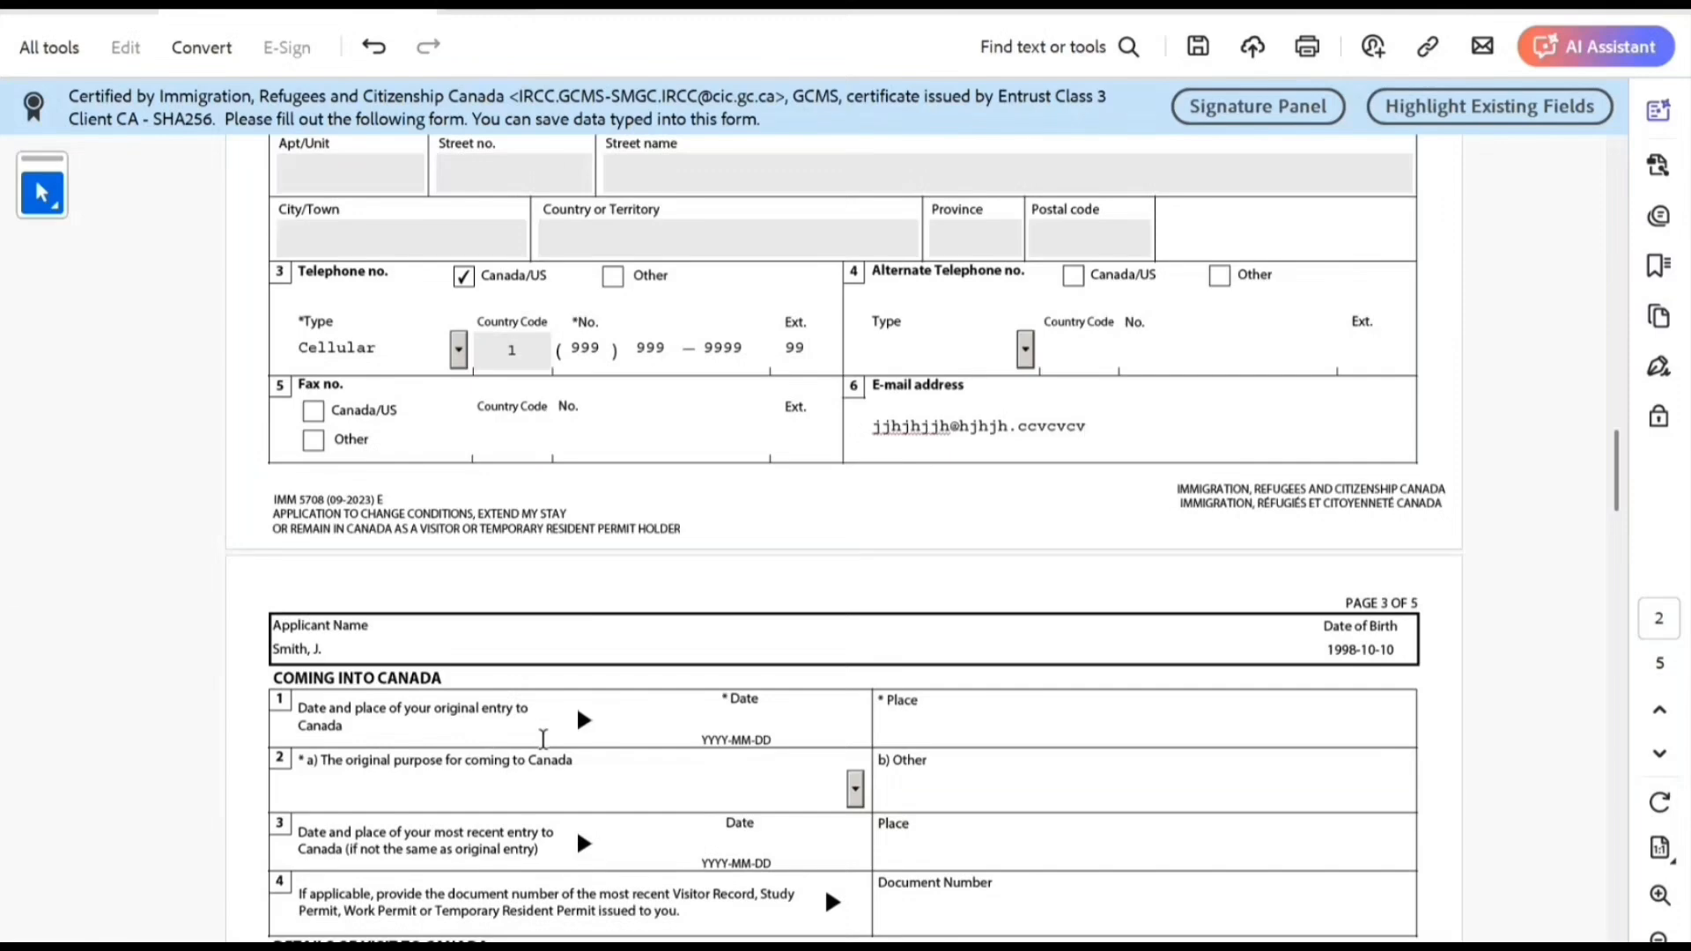
pyautogui.click(736, 720)
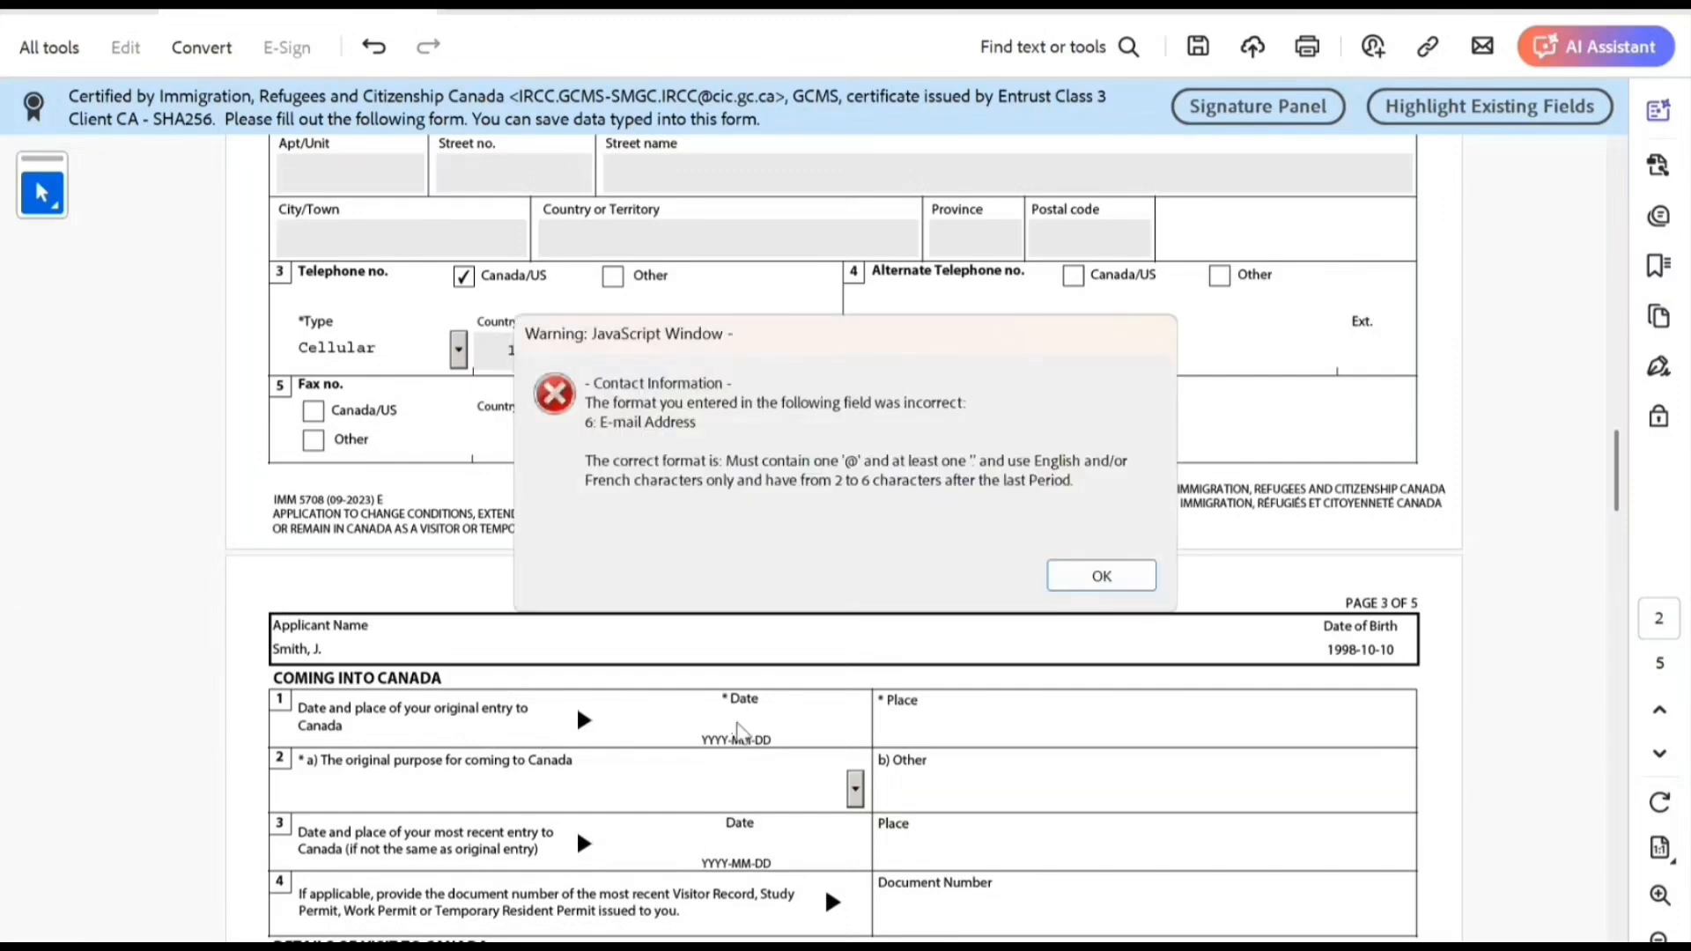
pyautogui.click(1101, 577)
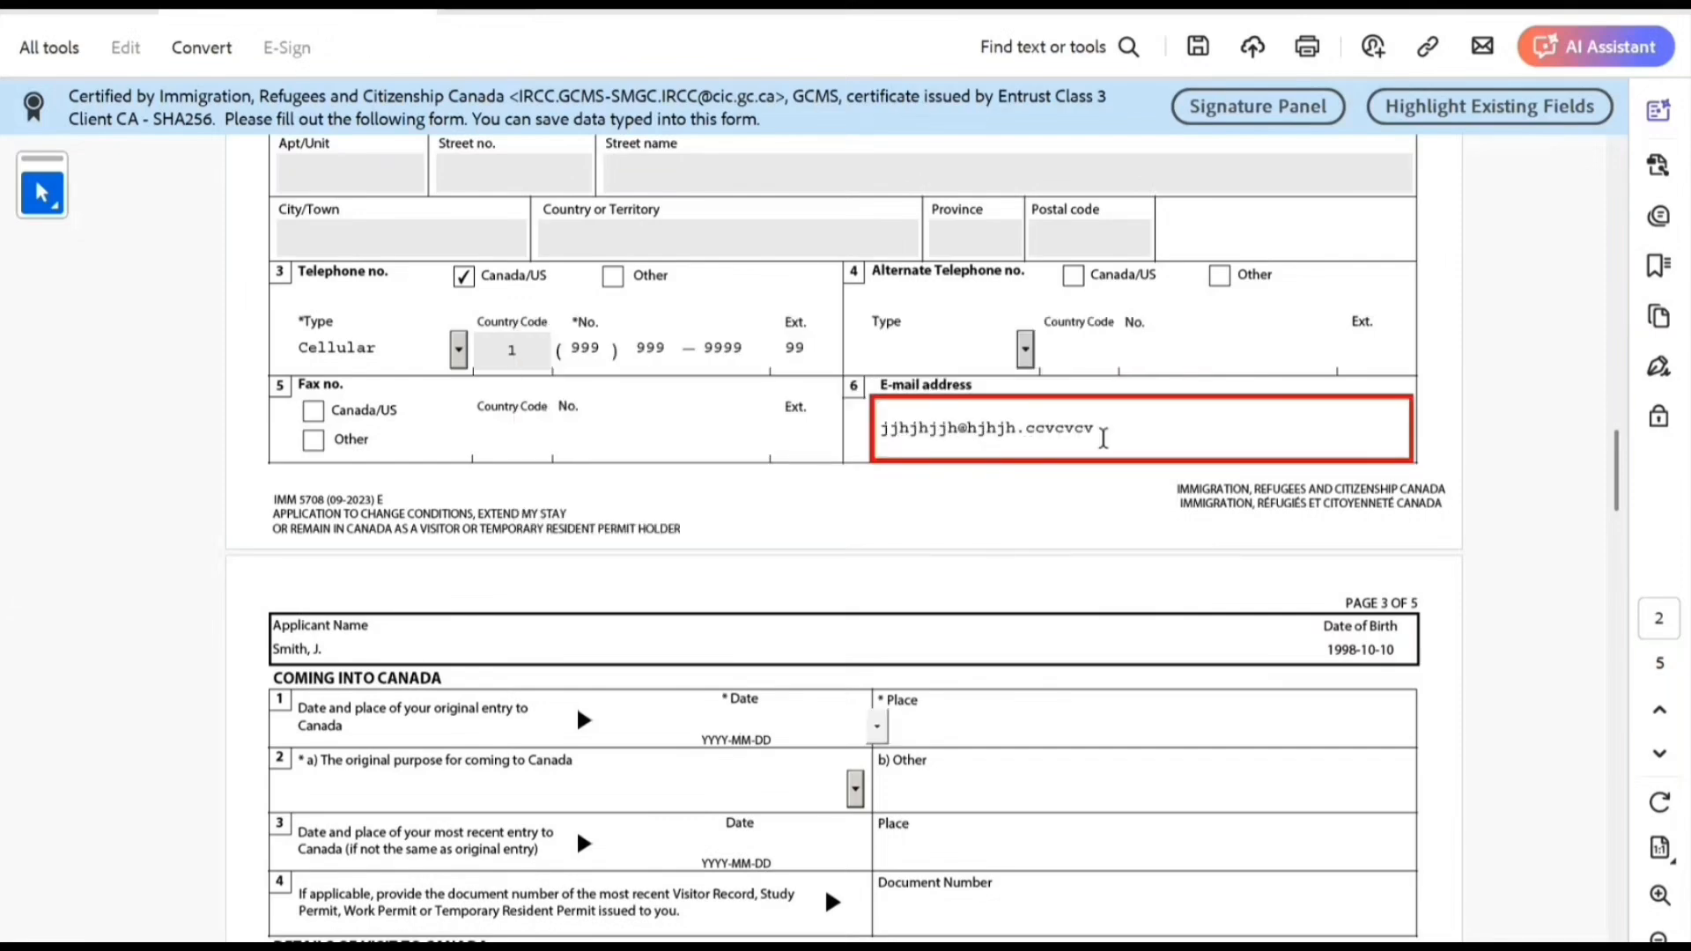
pyautogui.click(1128, 430)
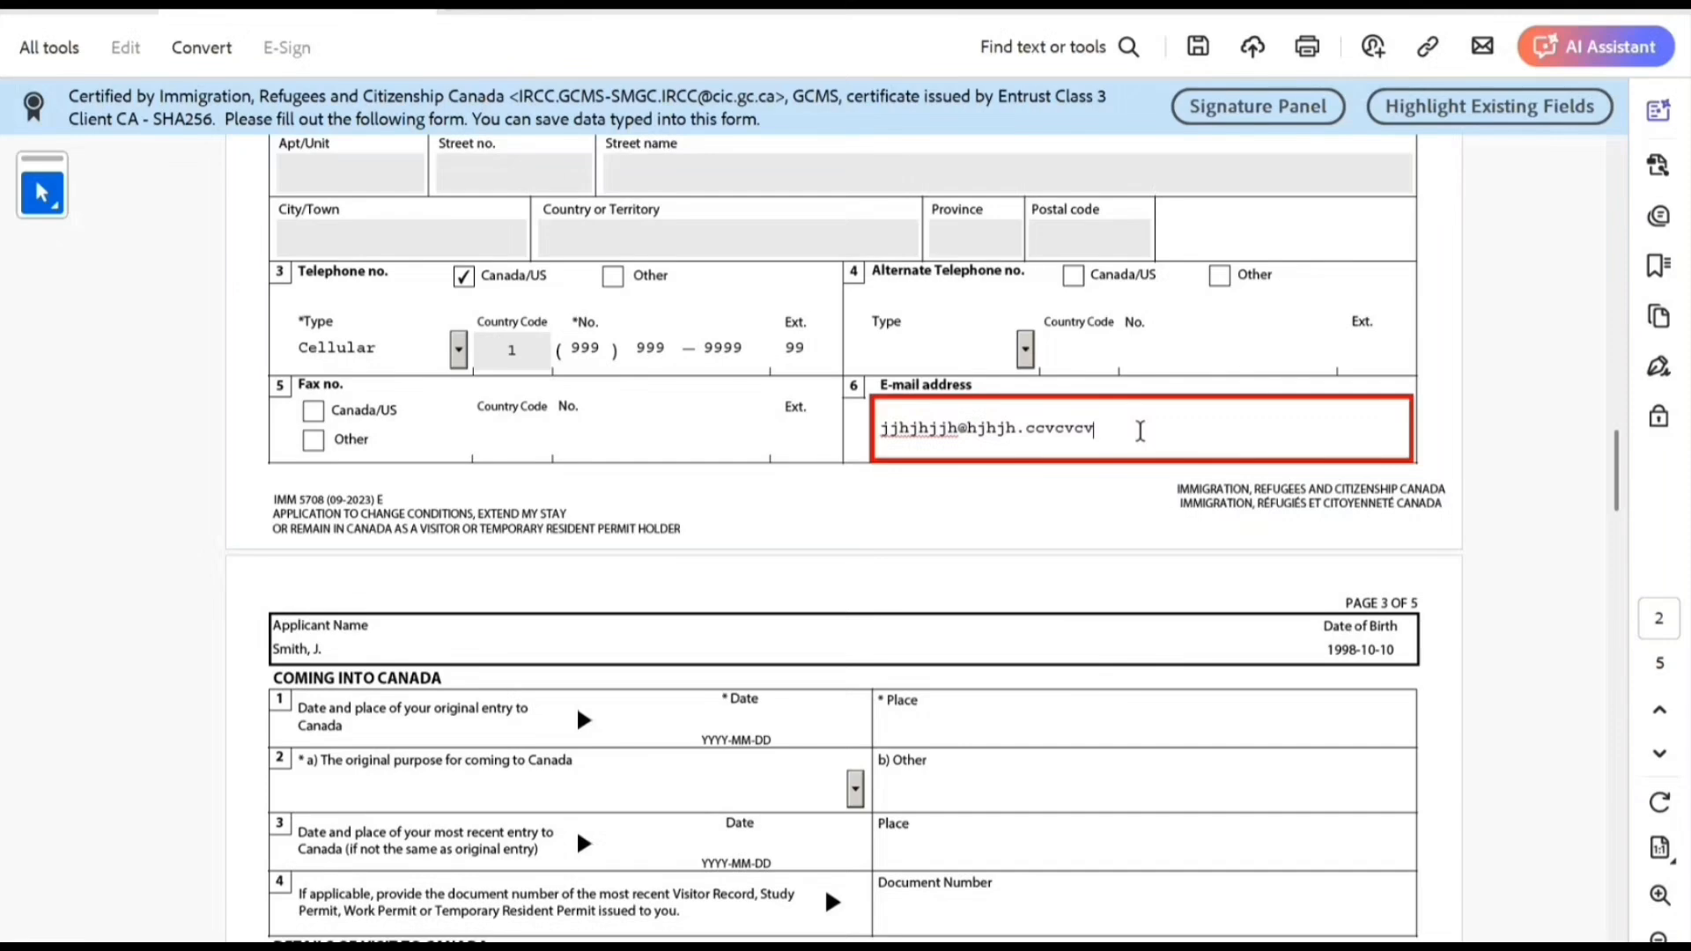
pyautogui.press('BackSpace')
pyautogui.press('BackSpace')
pyautogui.press('BackSpace')
pyautogui.press('BackSpace')
pyautogui.press('BackSpace')
pyautogui.click(1048, 530)
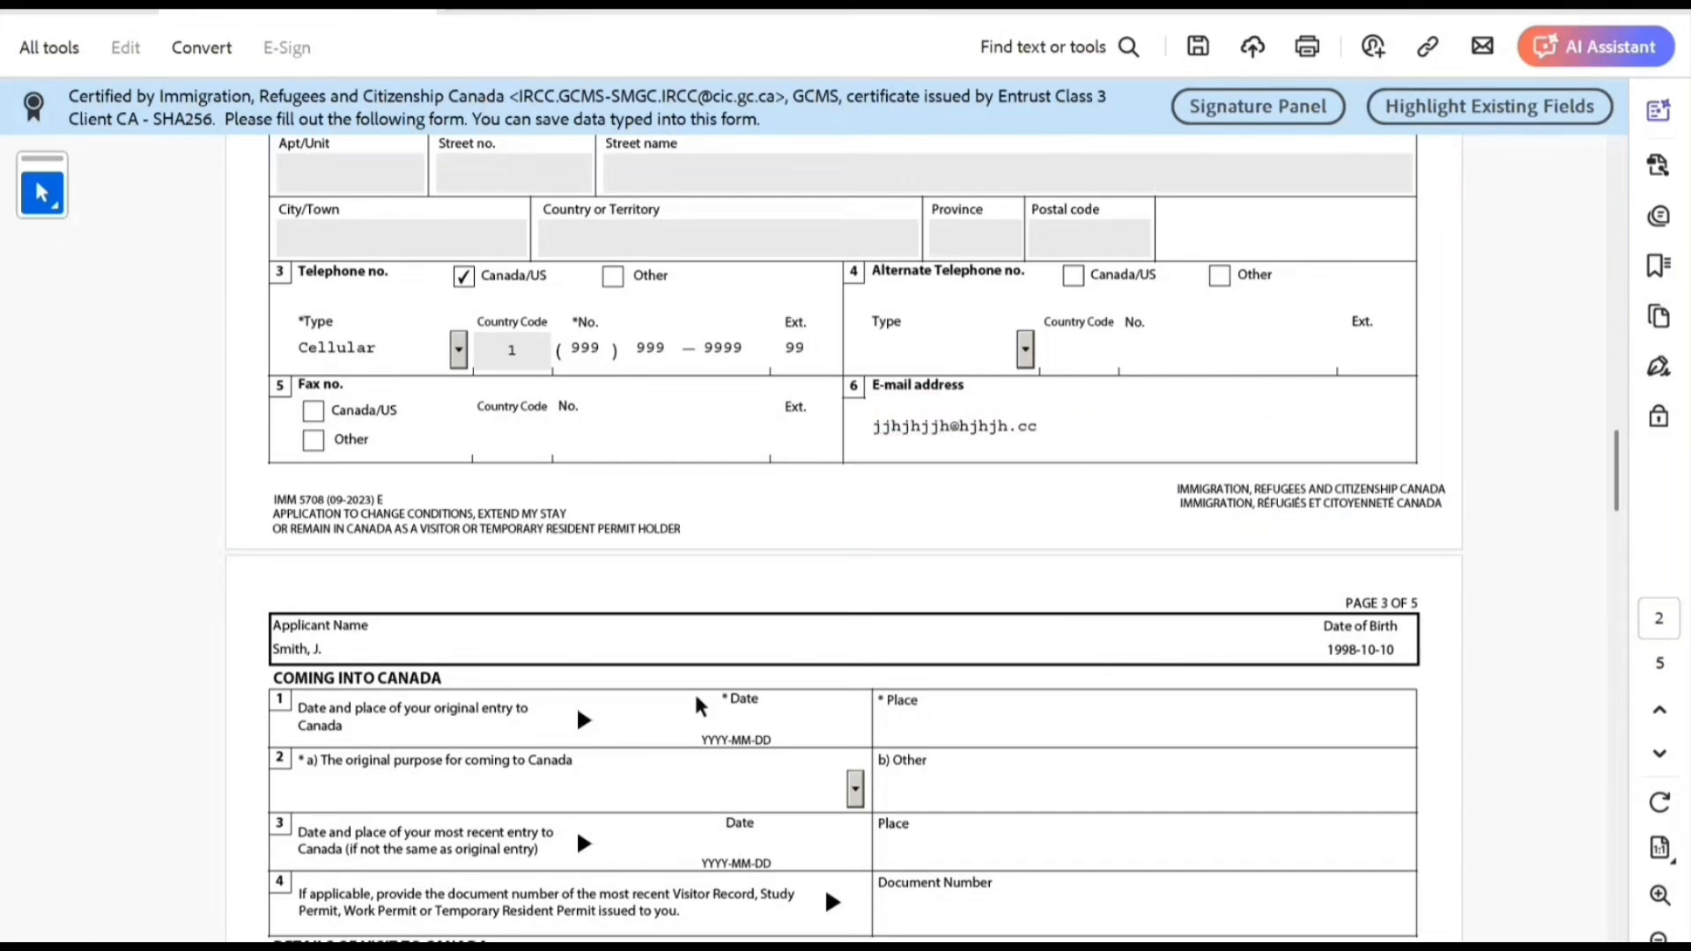
# Set the date of original entry to Canada to 2023-04-15.
pyautogui.click(710, 725)
pyautogui.click(877, 731)
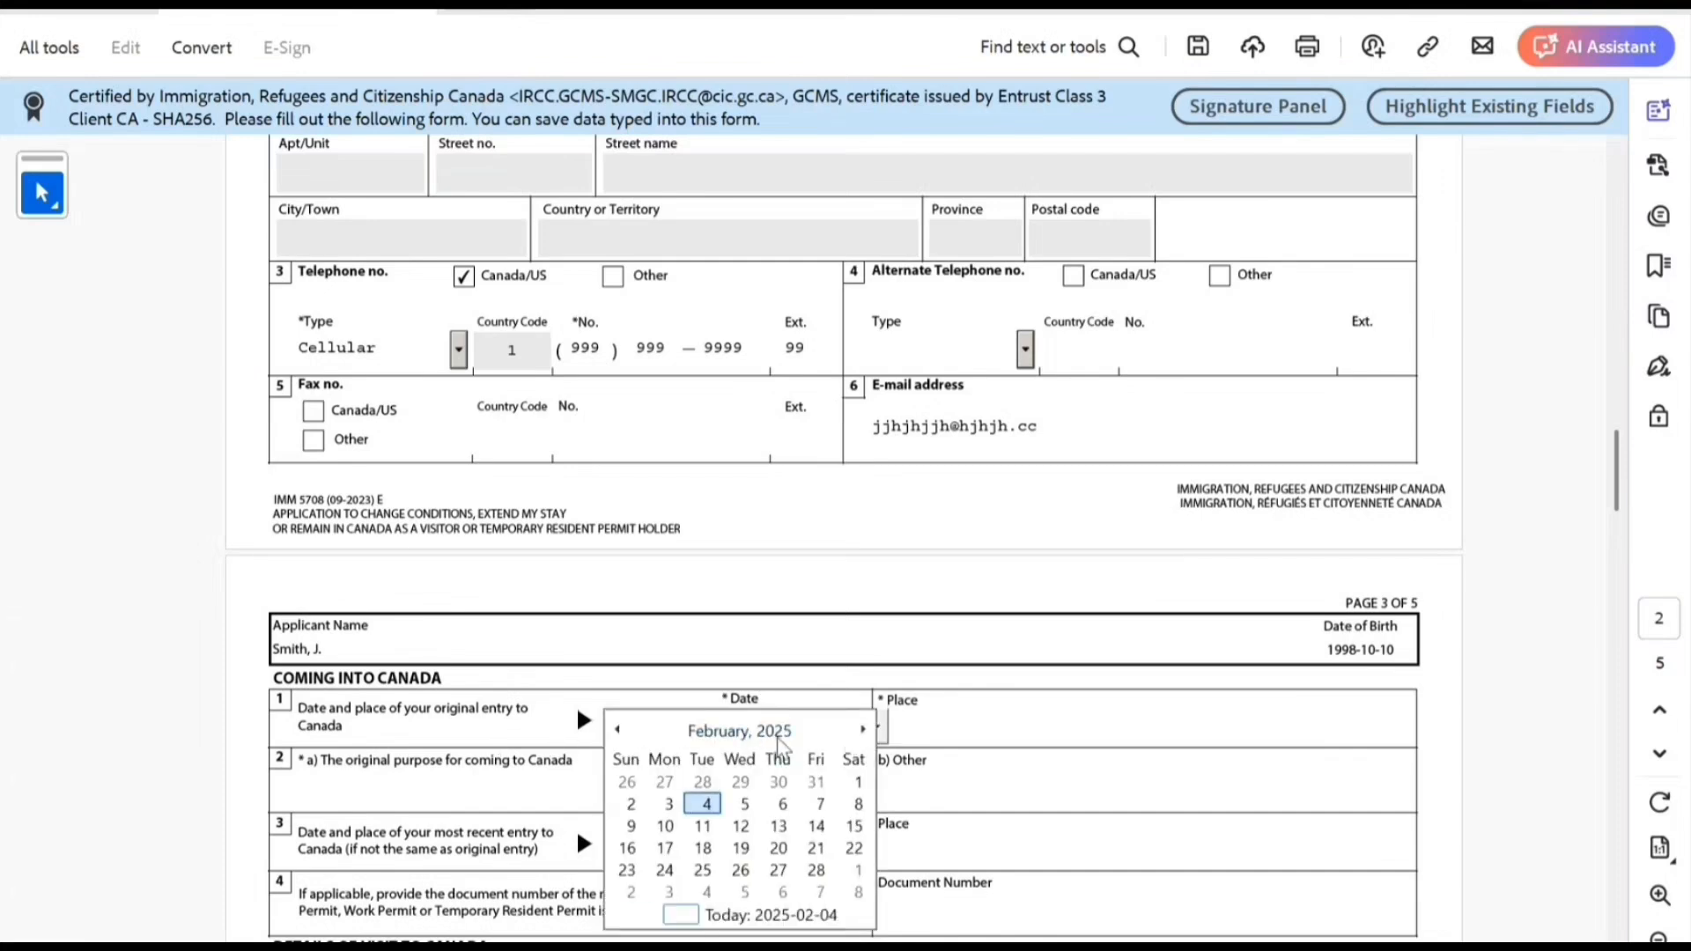
pyautogui.click(779, 738)
pyautogui.click(617, 731)
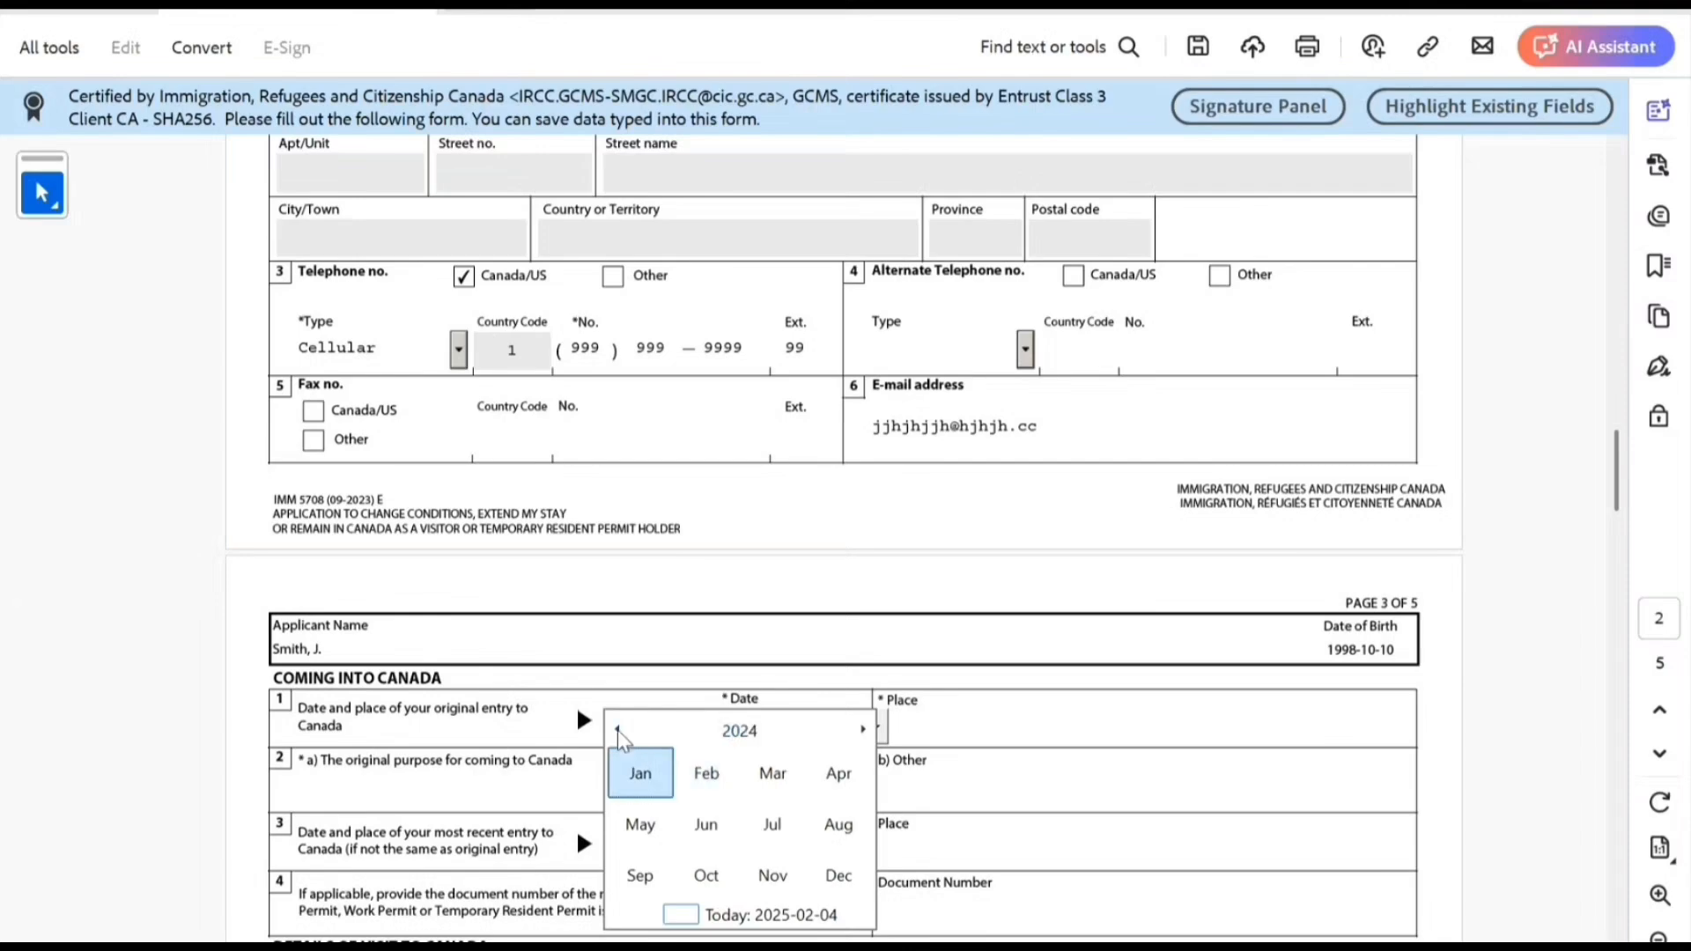
pyautogui.click(617, 731)
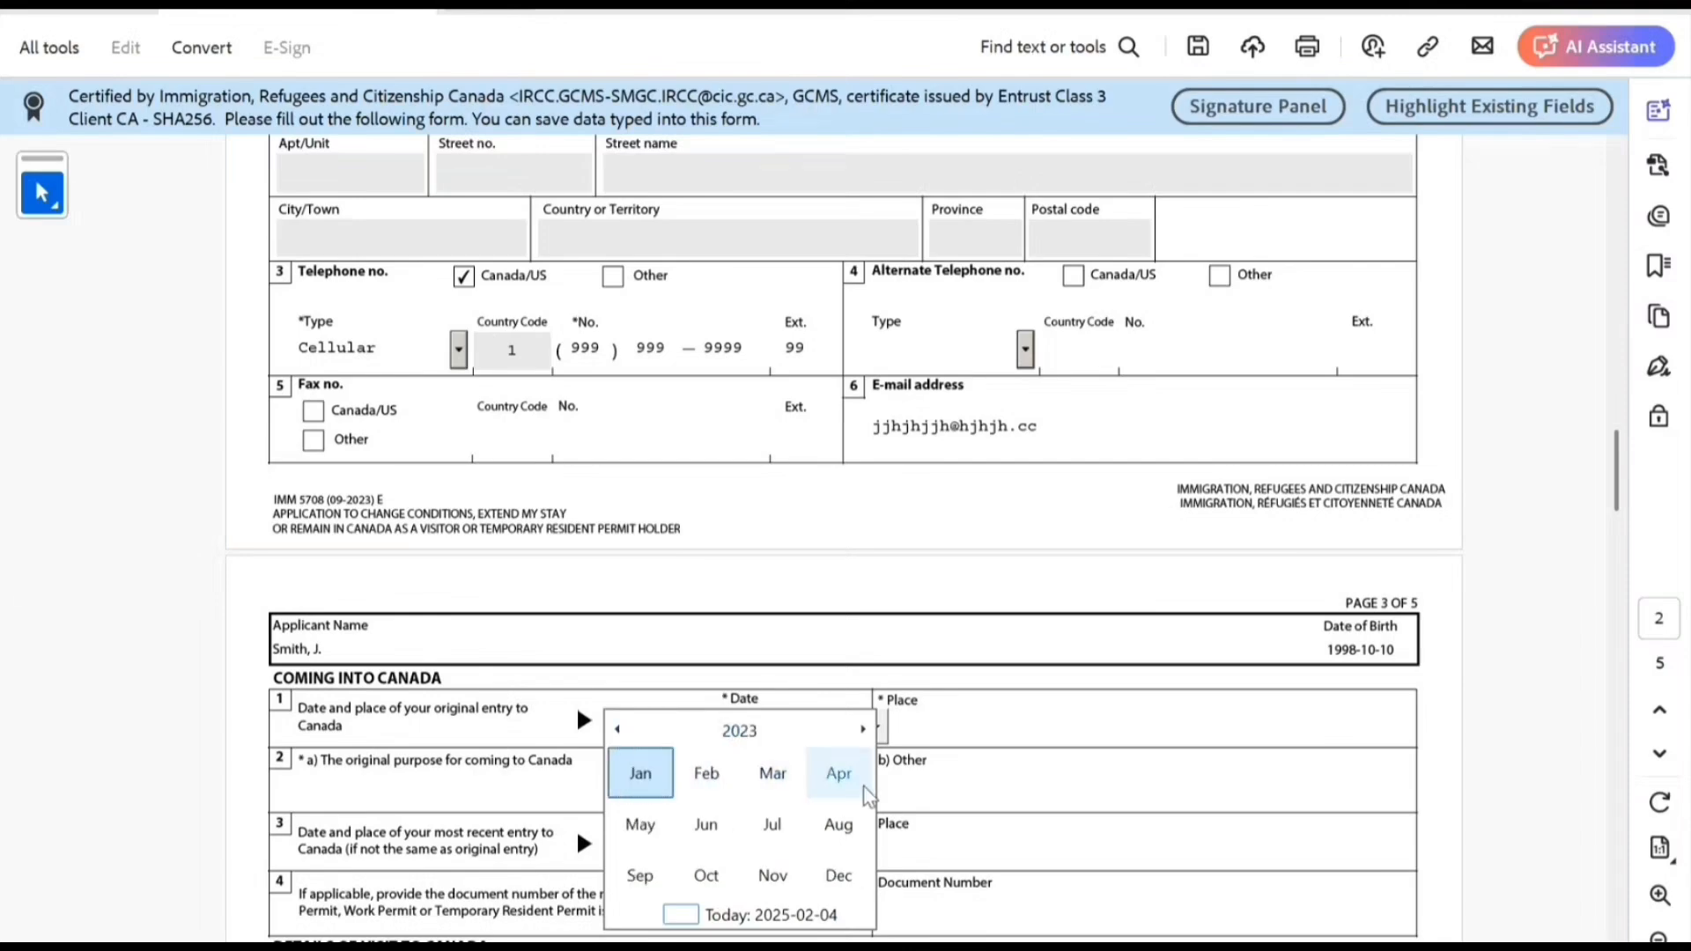
pyautogui.click(866, 790)
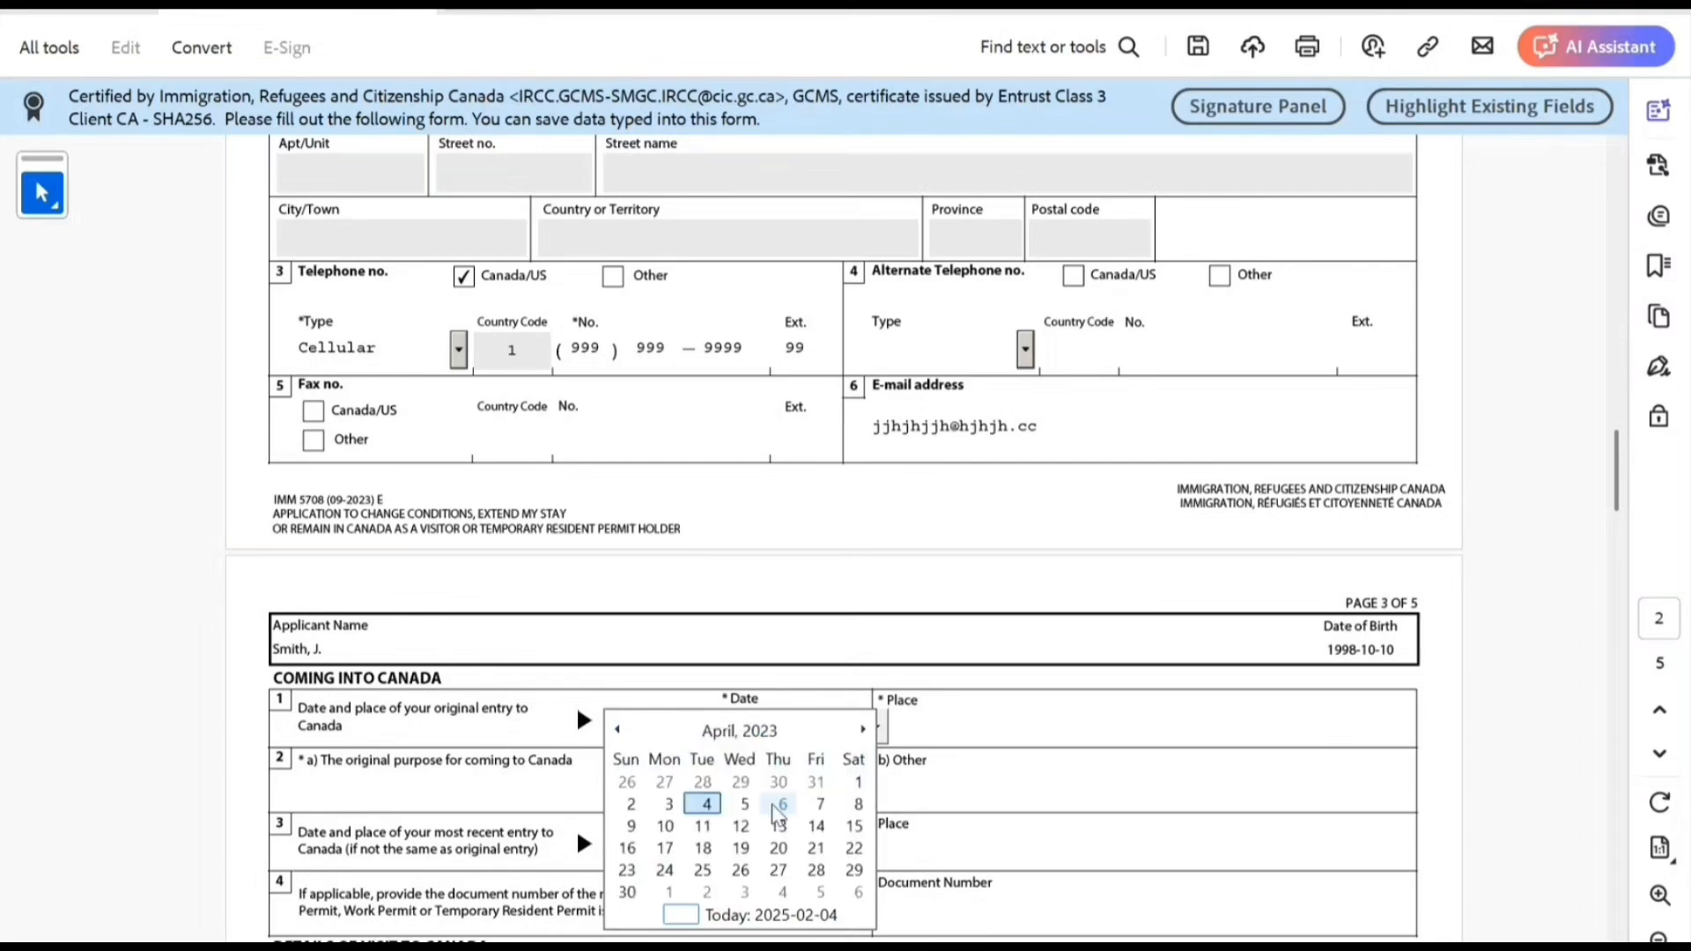
pyautogui.click(850, 825)
# Enter Toronto Pearson Airport as the place of original entry to Canada.
pyautogui.click(980, 715)
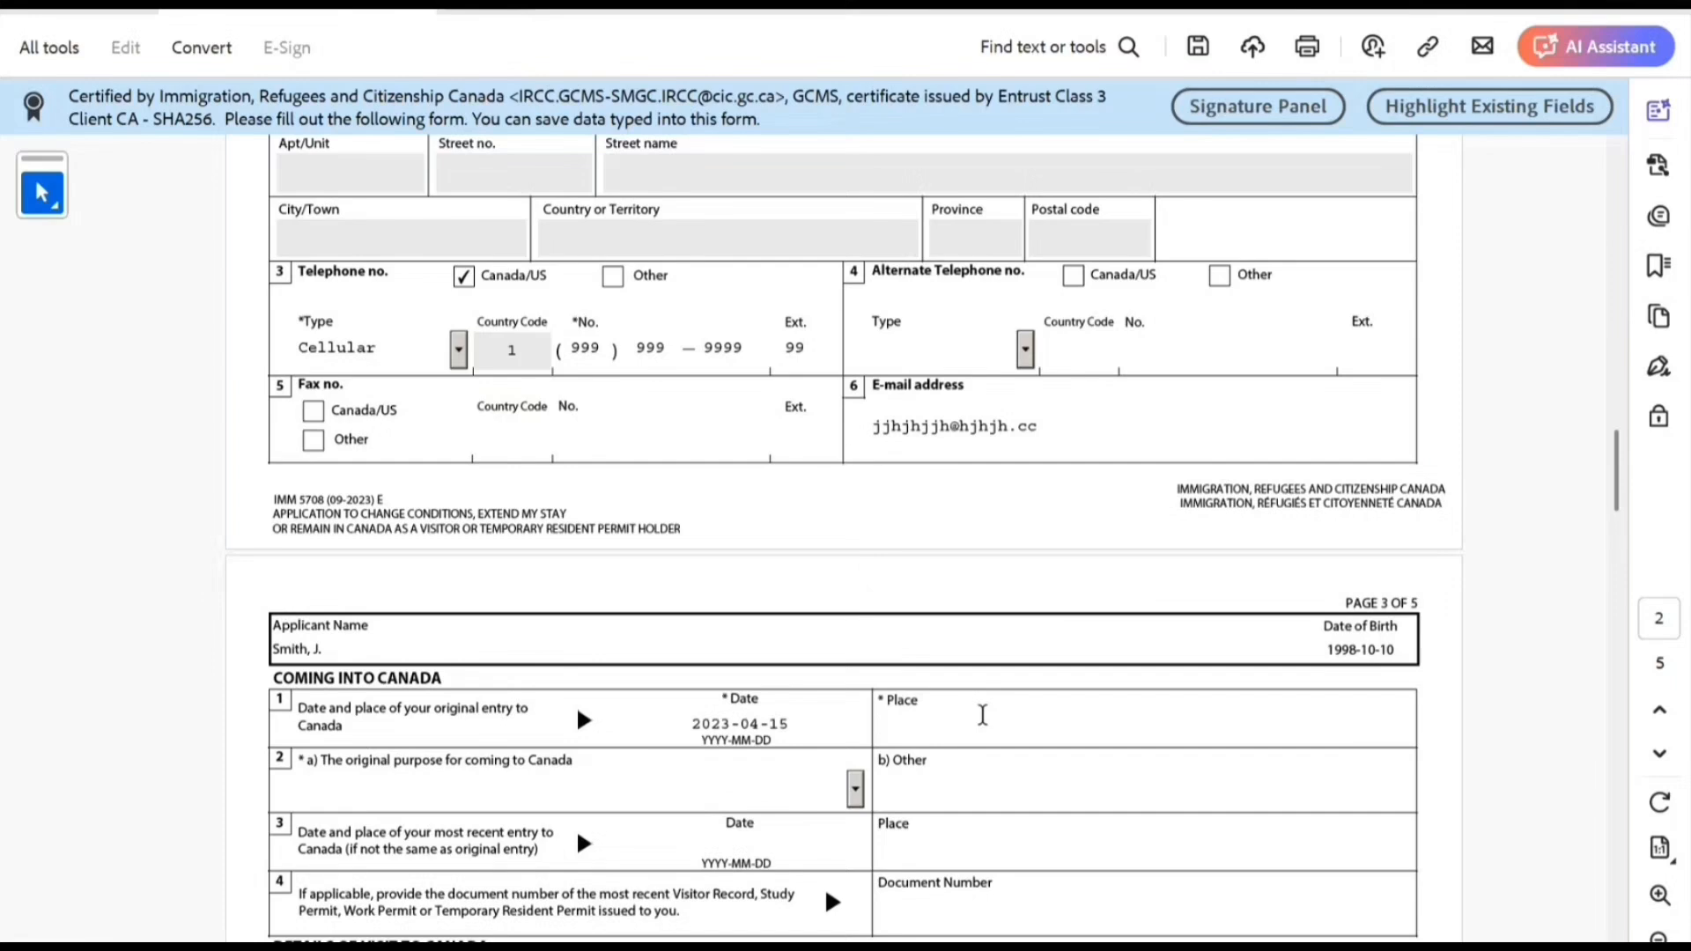
pyautogui.write('Toronto Pea')
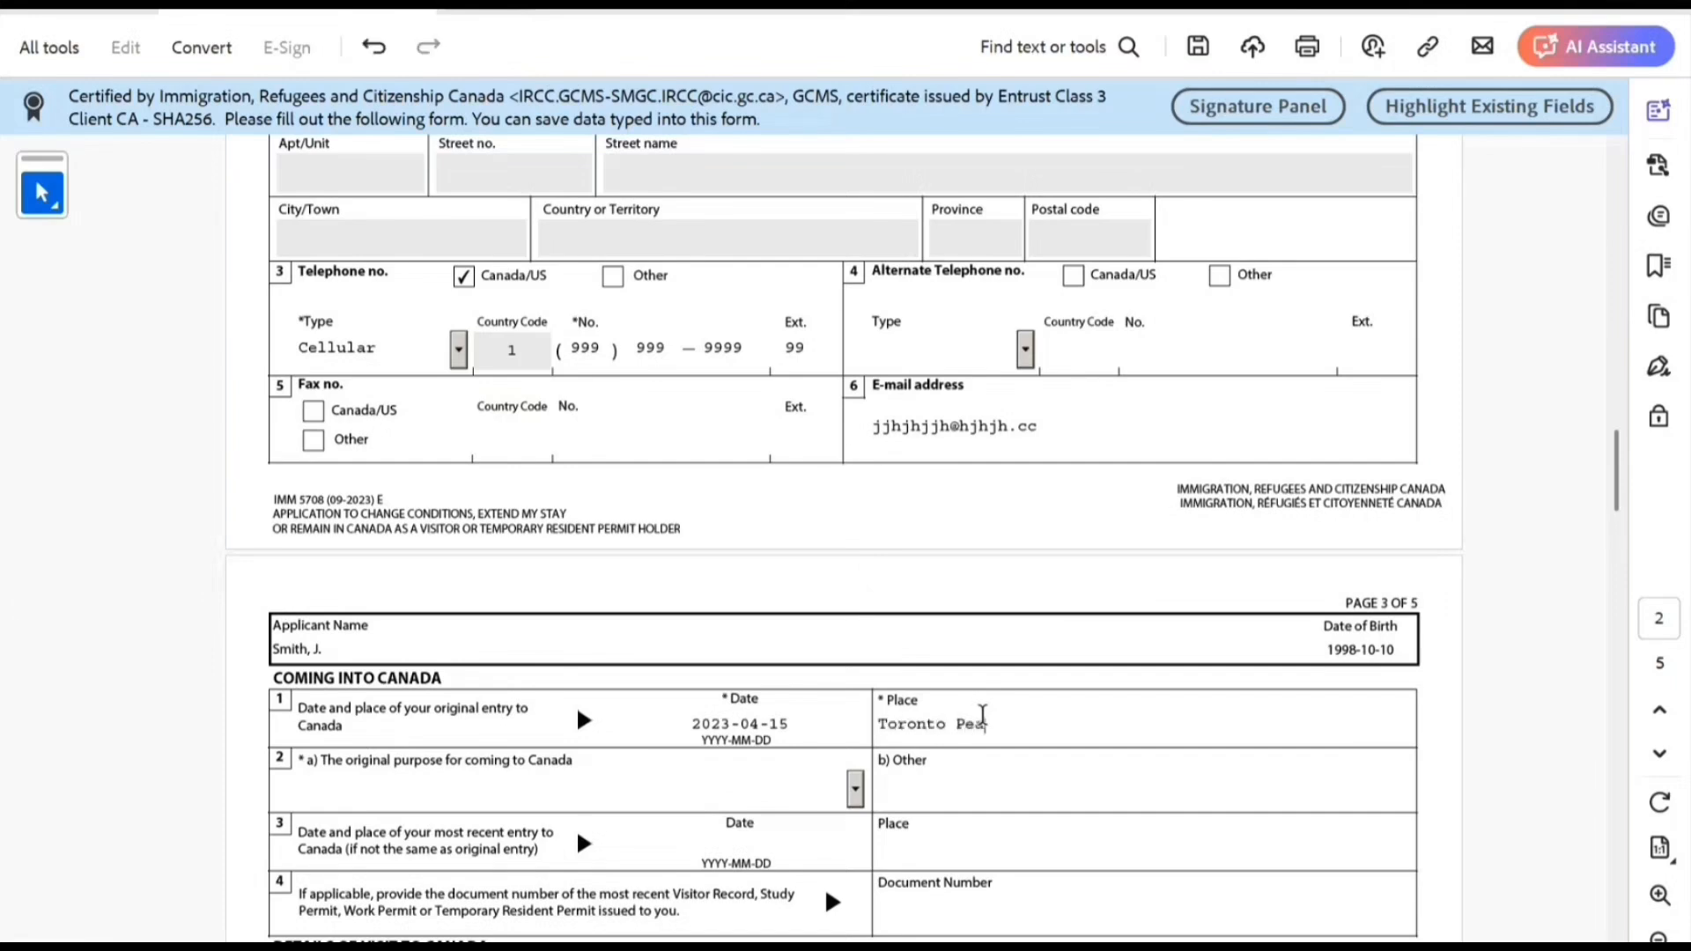
pyautogui.write('rson Int')
pyautogui.write('tional')
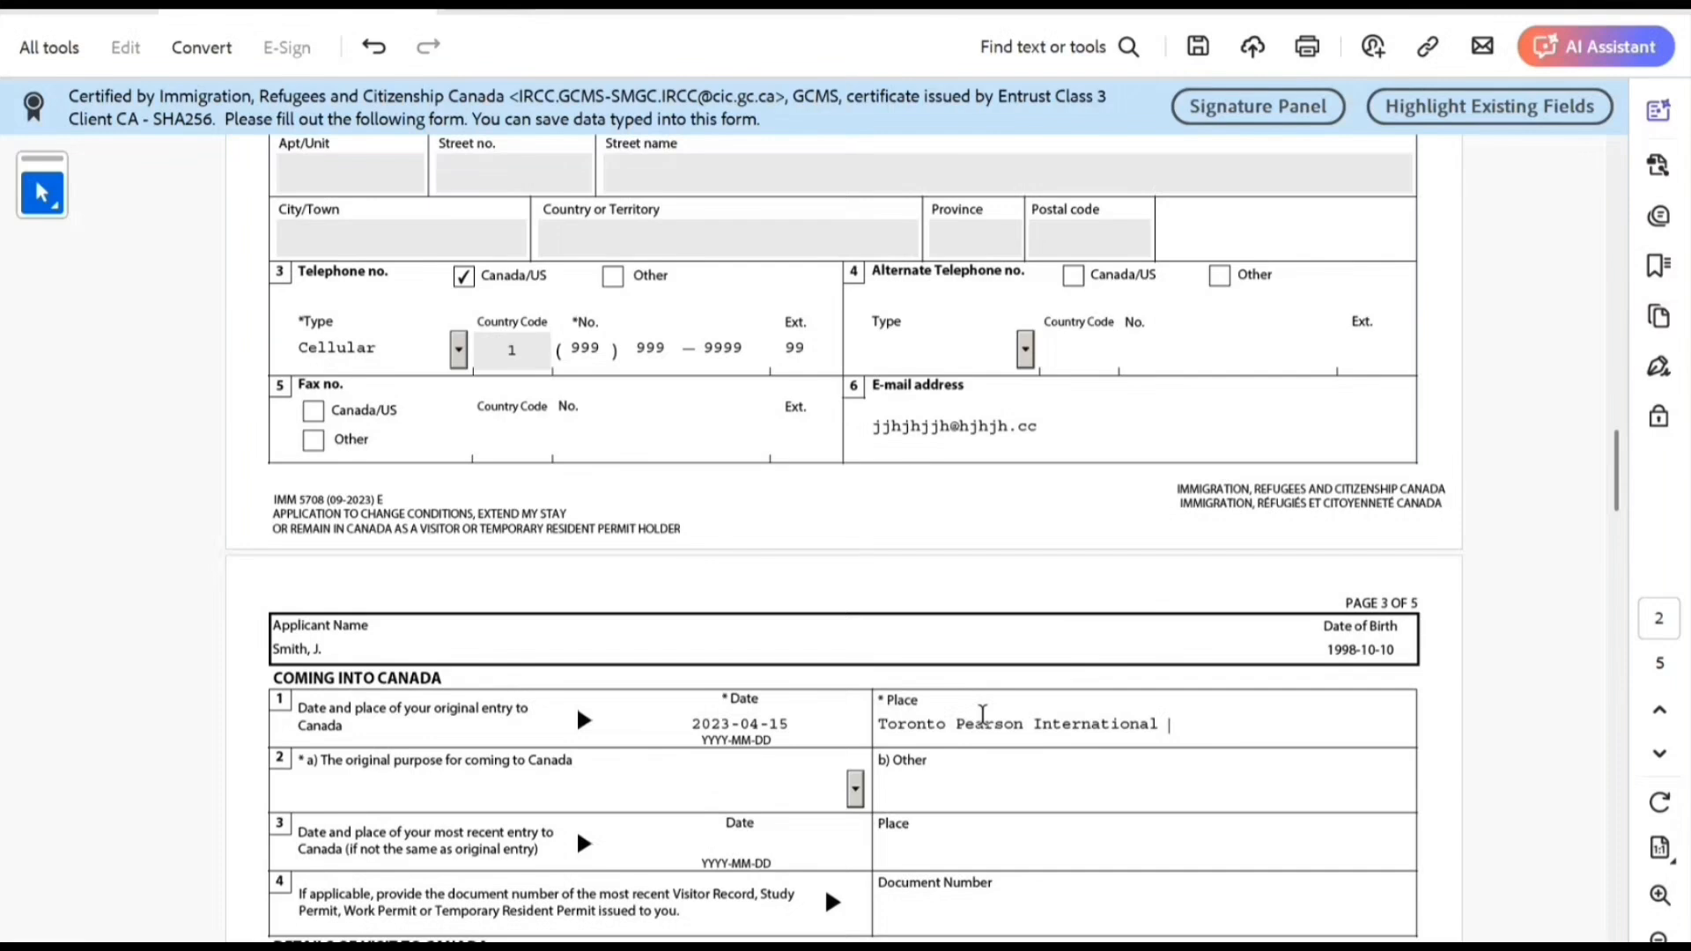
pyautogui.press('BackSpace')
pyautogui.press('BackSpace')
pyautogui.press('BackSpace')
pyautogui.press('BackSpace')
pyautogui.press('BackSpace')
pyautogui.press('BackSpace')
pyautogui.press('BackSpace')
pyautogui.press('BackSpace')
pyautogui.press('BackSpace')
pyautogui.press('BackSpace')
pyautogui.press('BackSpace')
pyautogui.write('Airport')
# Set the original purpose for coming to Canada to Work and enter the document number of the most recent permit.
pyautogui.click(854, 788)
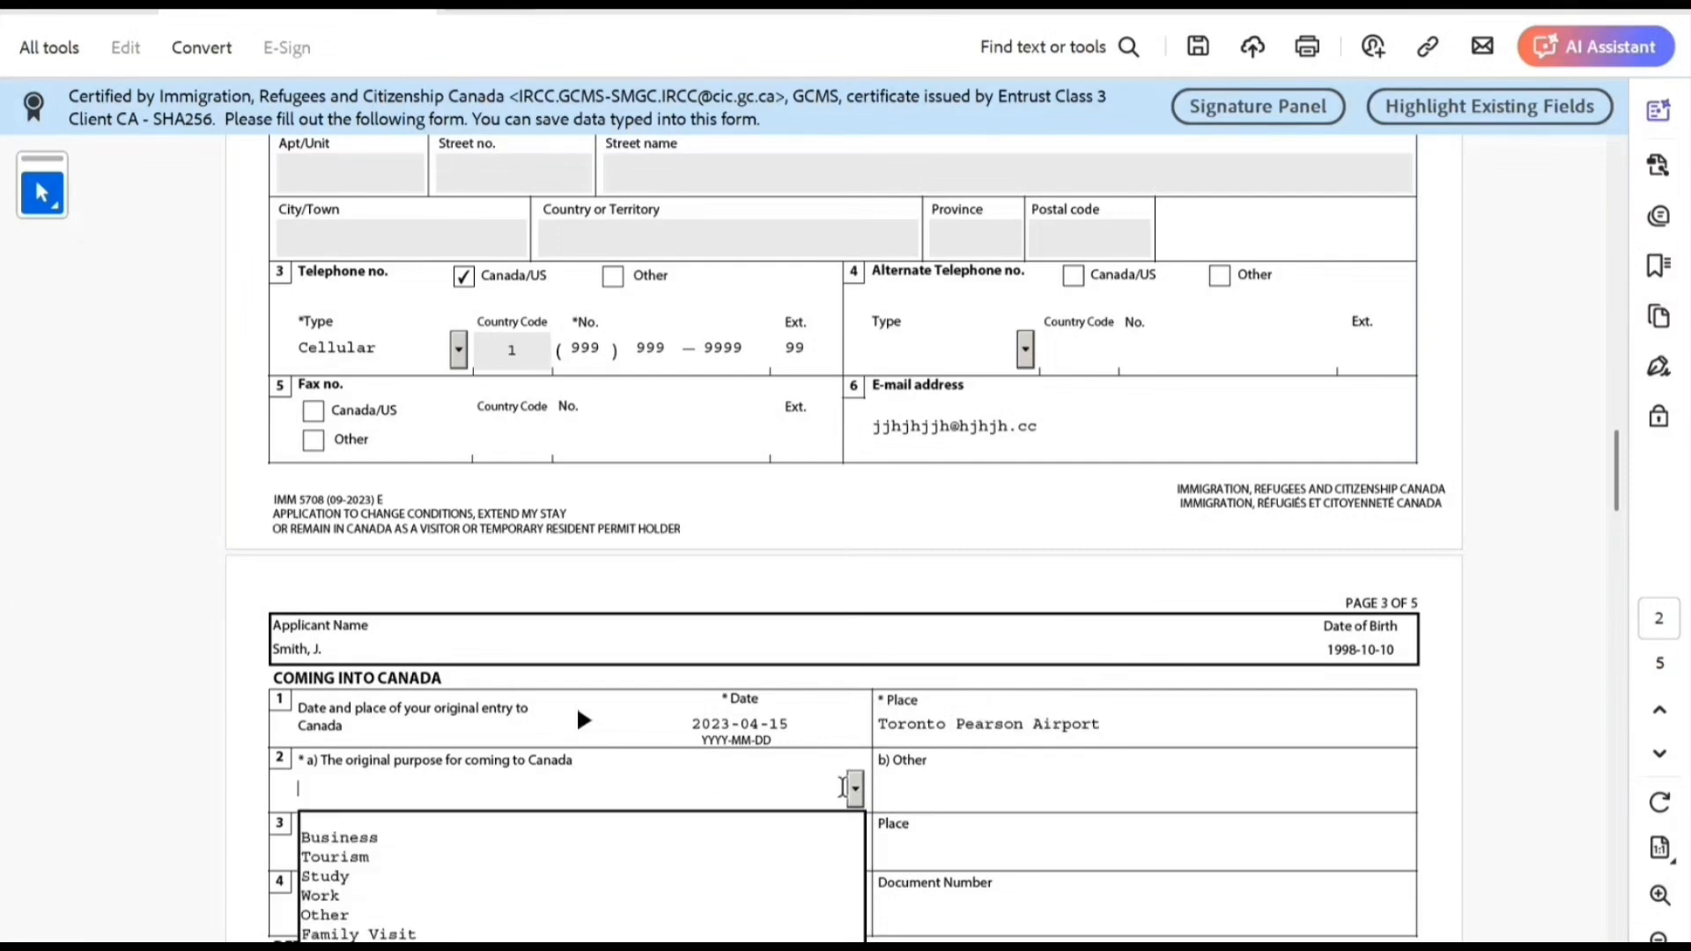
pyautogui.click(730, 894)
pyautogui.scroll(-1, 728, 755)
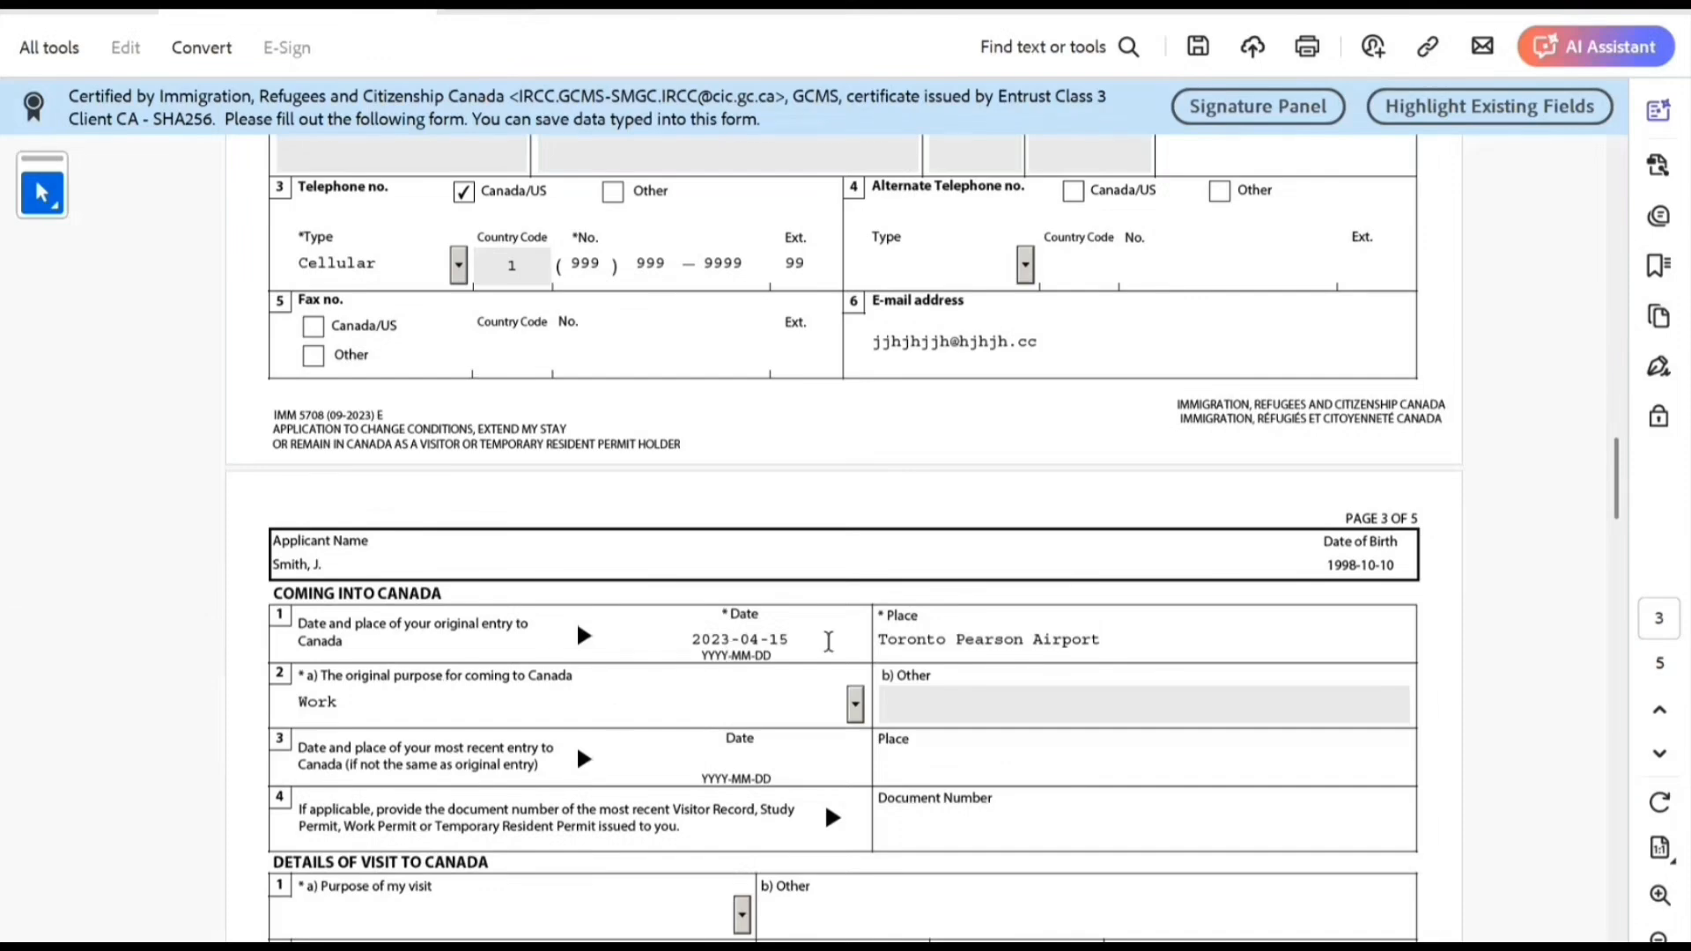
pyautogui.scroll(-1, 748, 726)
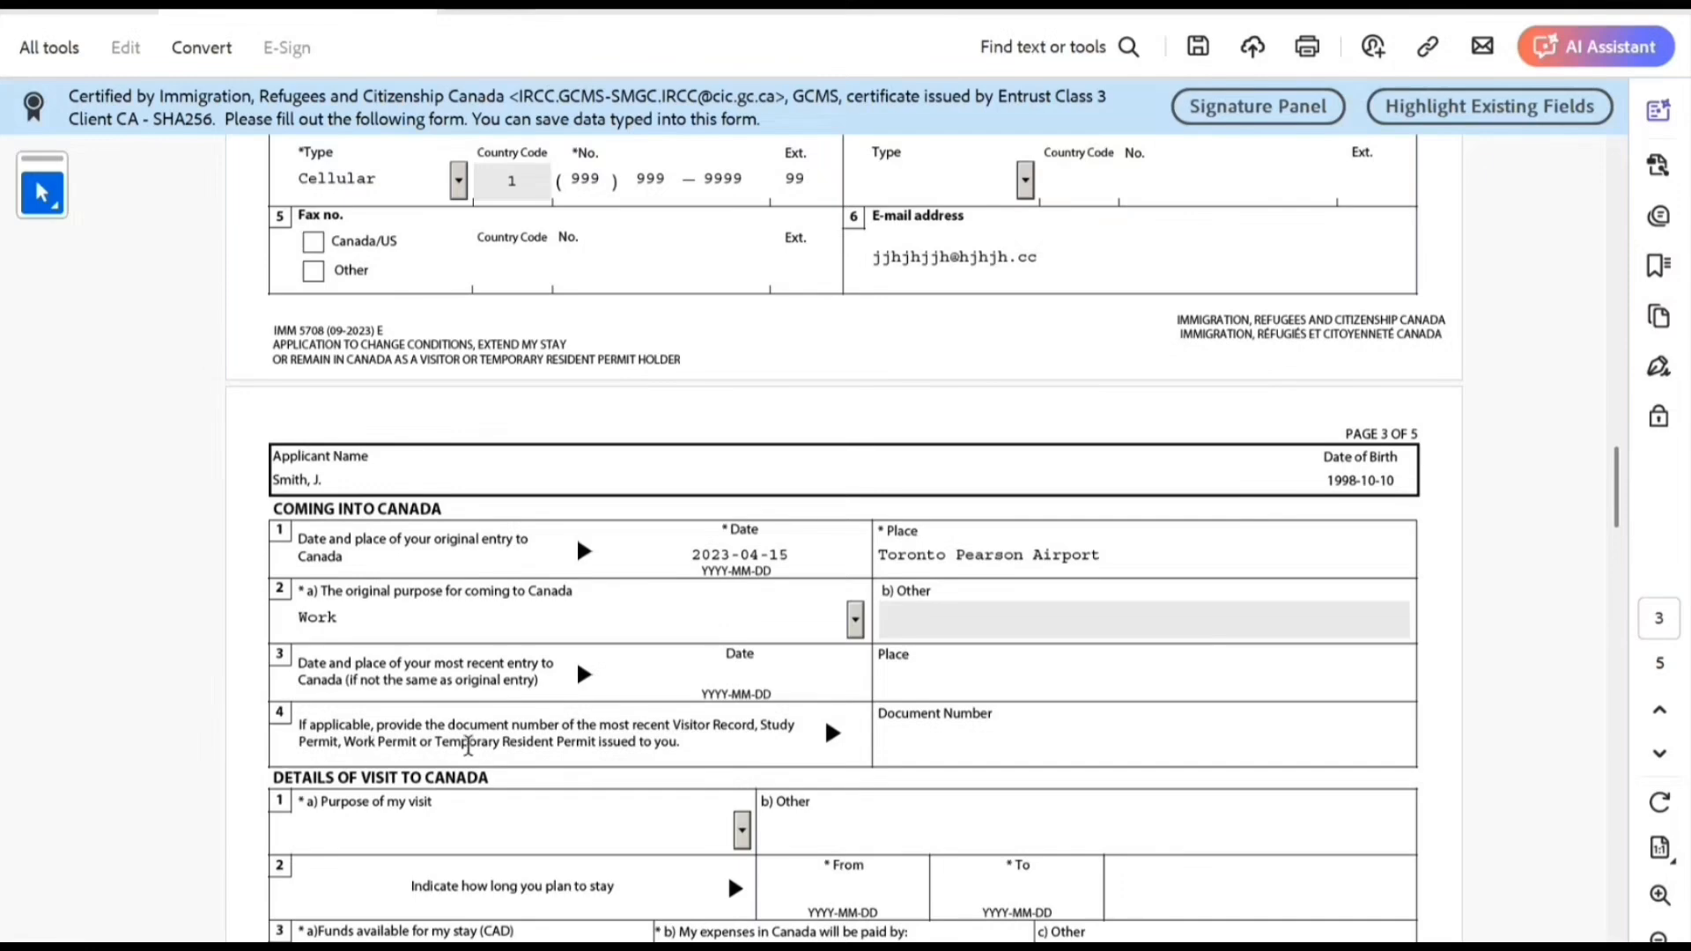
pyautogui.click(969, 738)
pyautogui.write('W67676767')
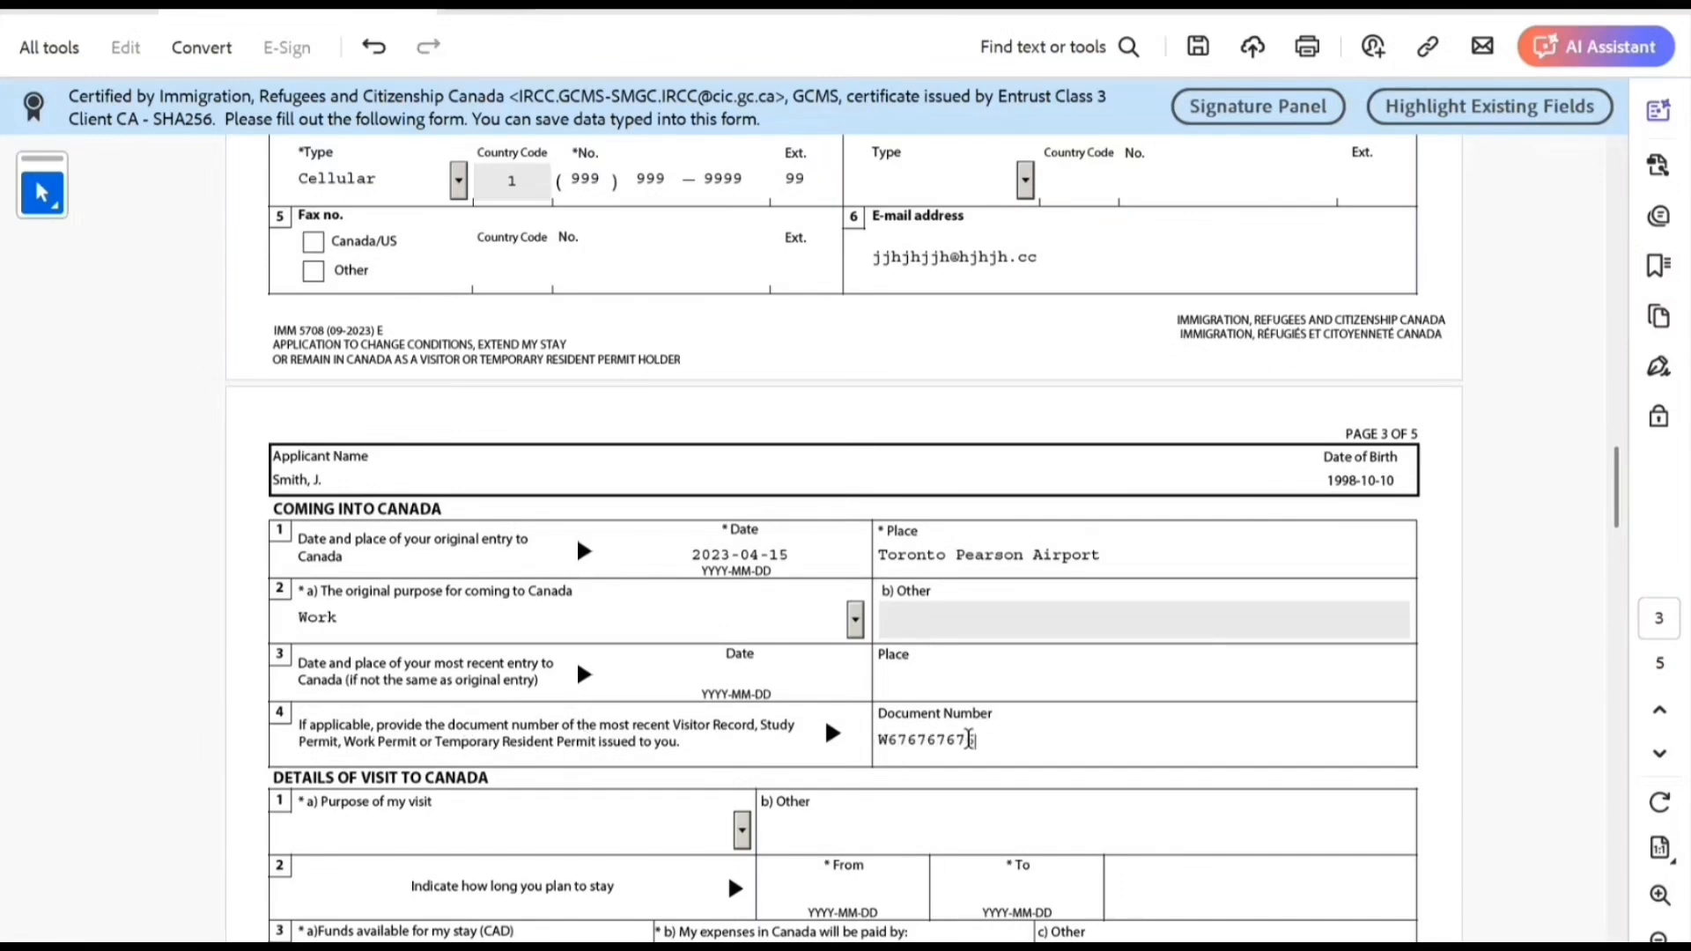
# Set the purpose of the visit to Other and specify it as "Waiting for PNP Nomination".
pyautogui.scroll(-4, 698, 705)
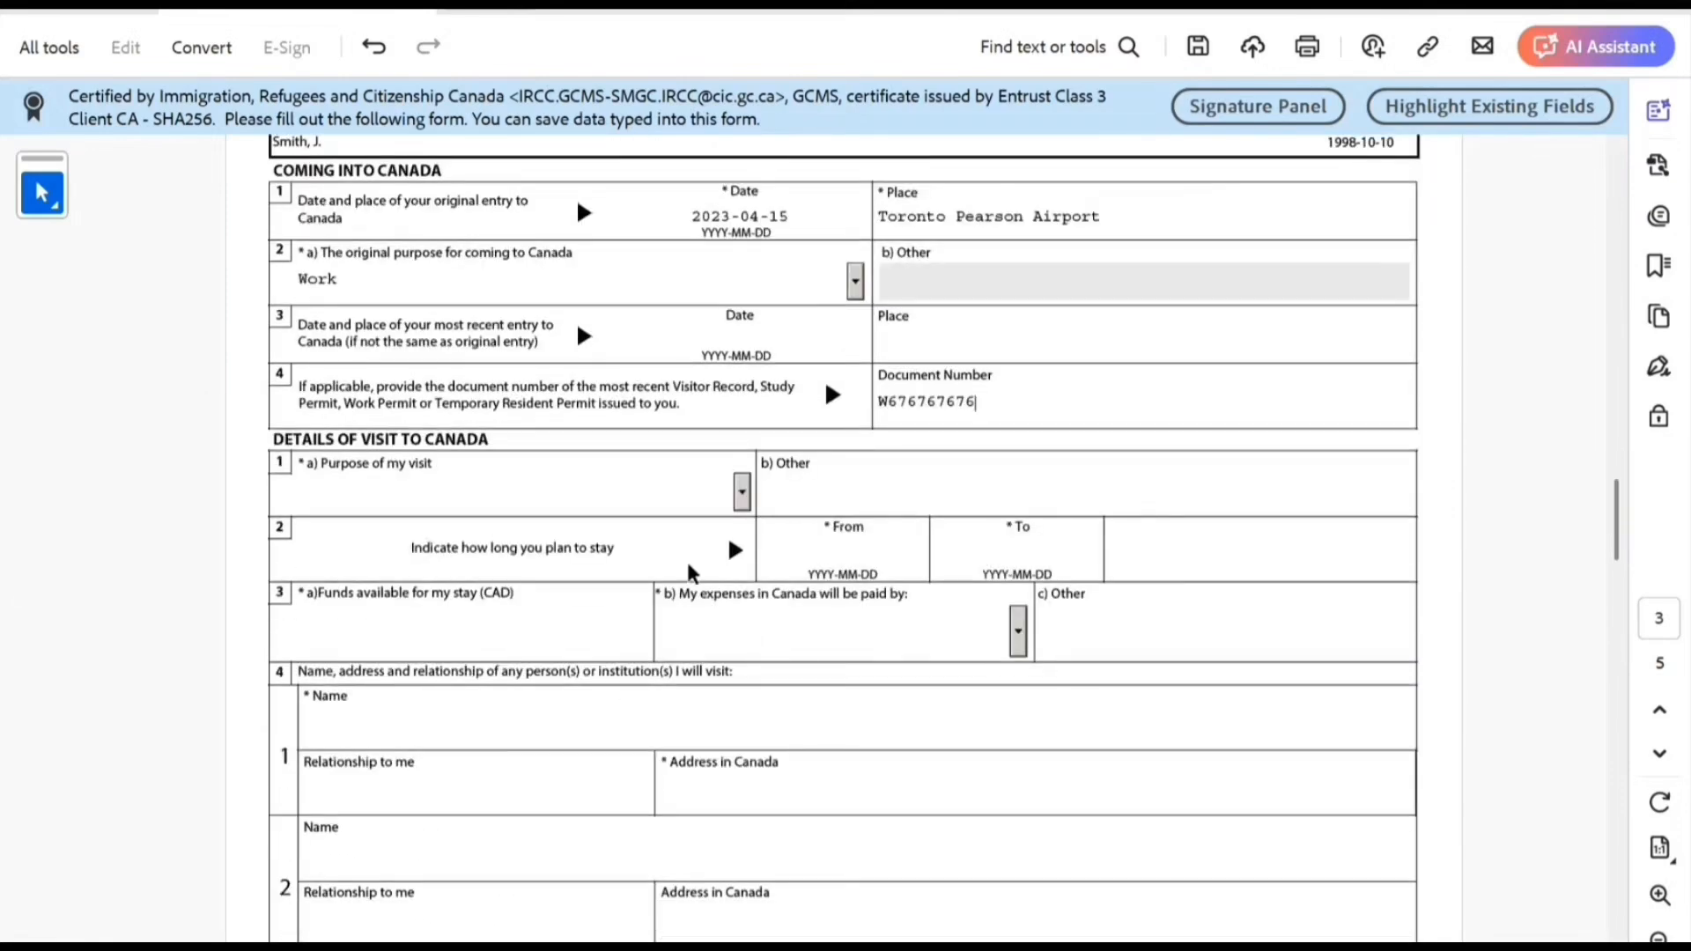
pyautogui.click(742, 493)
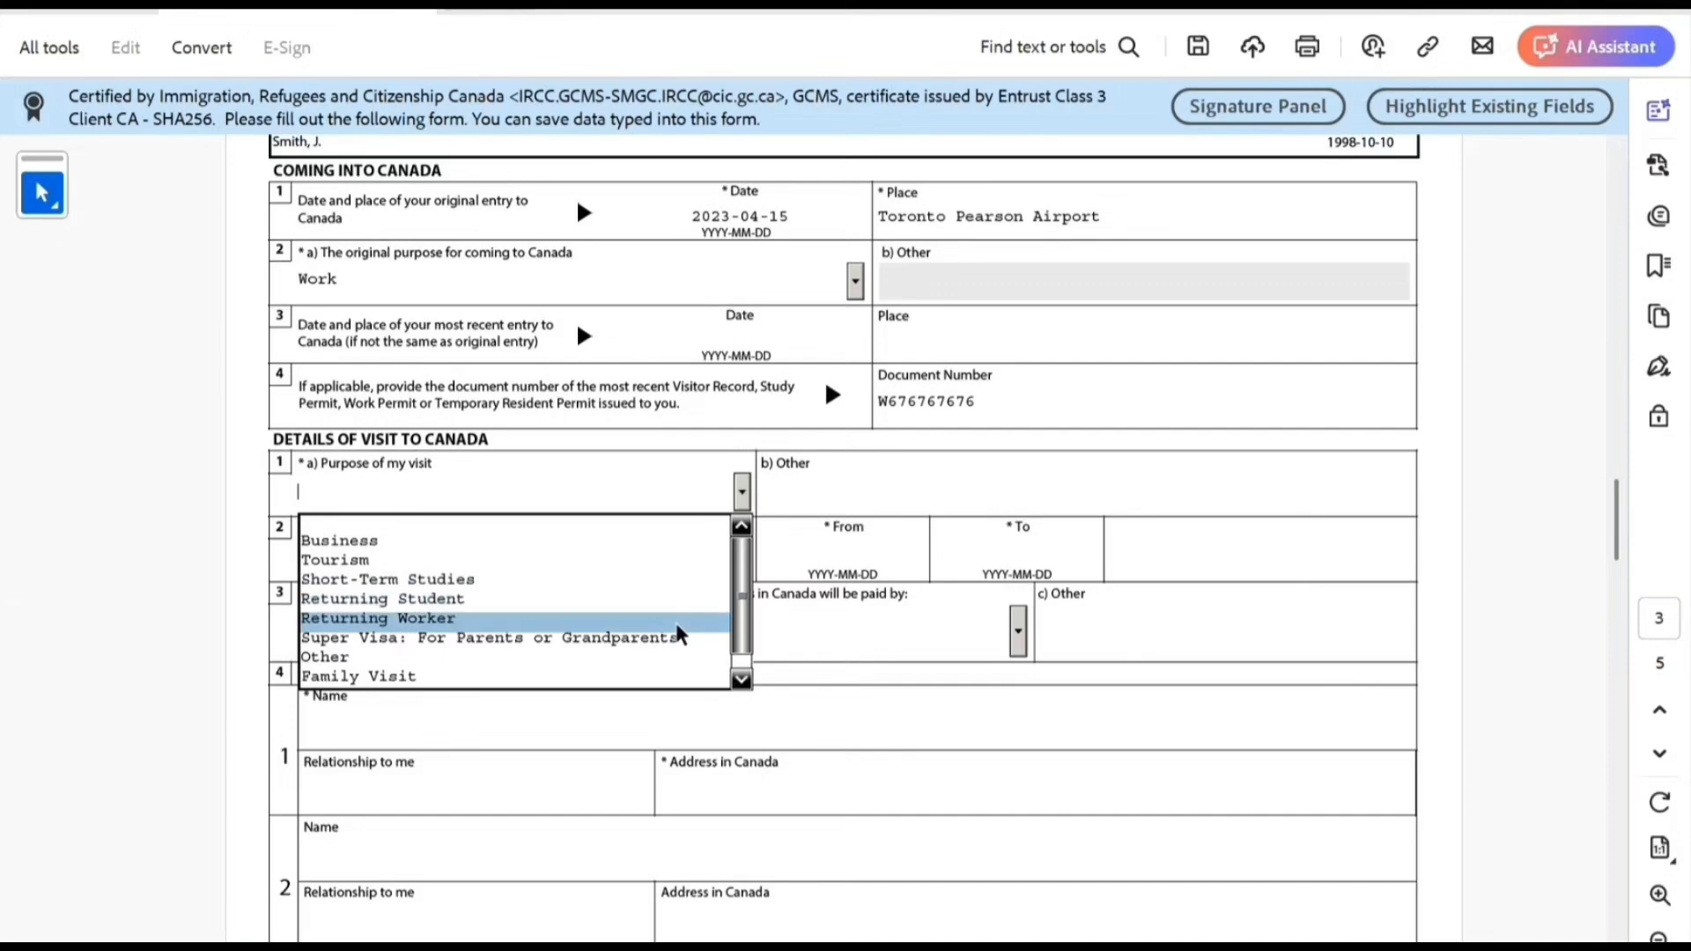
pyautogui.click(681, 657)
pyautogui.click(841, 495)
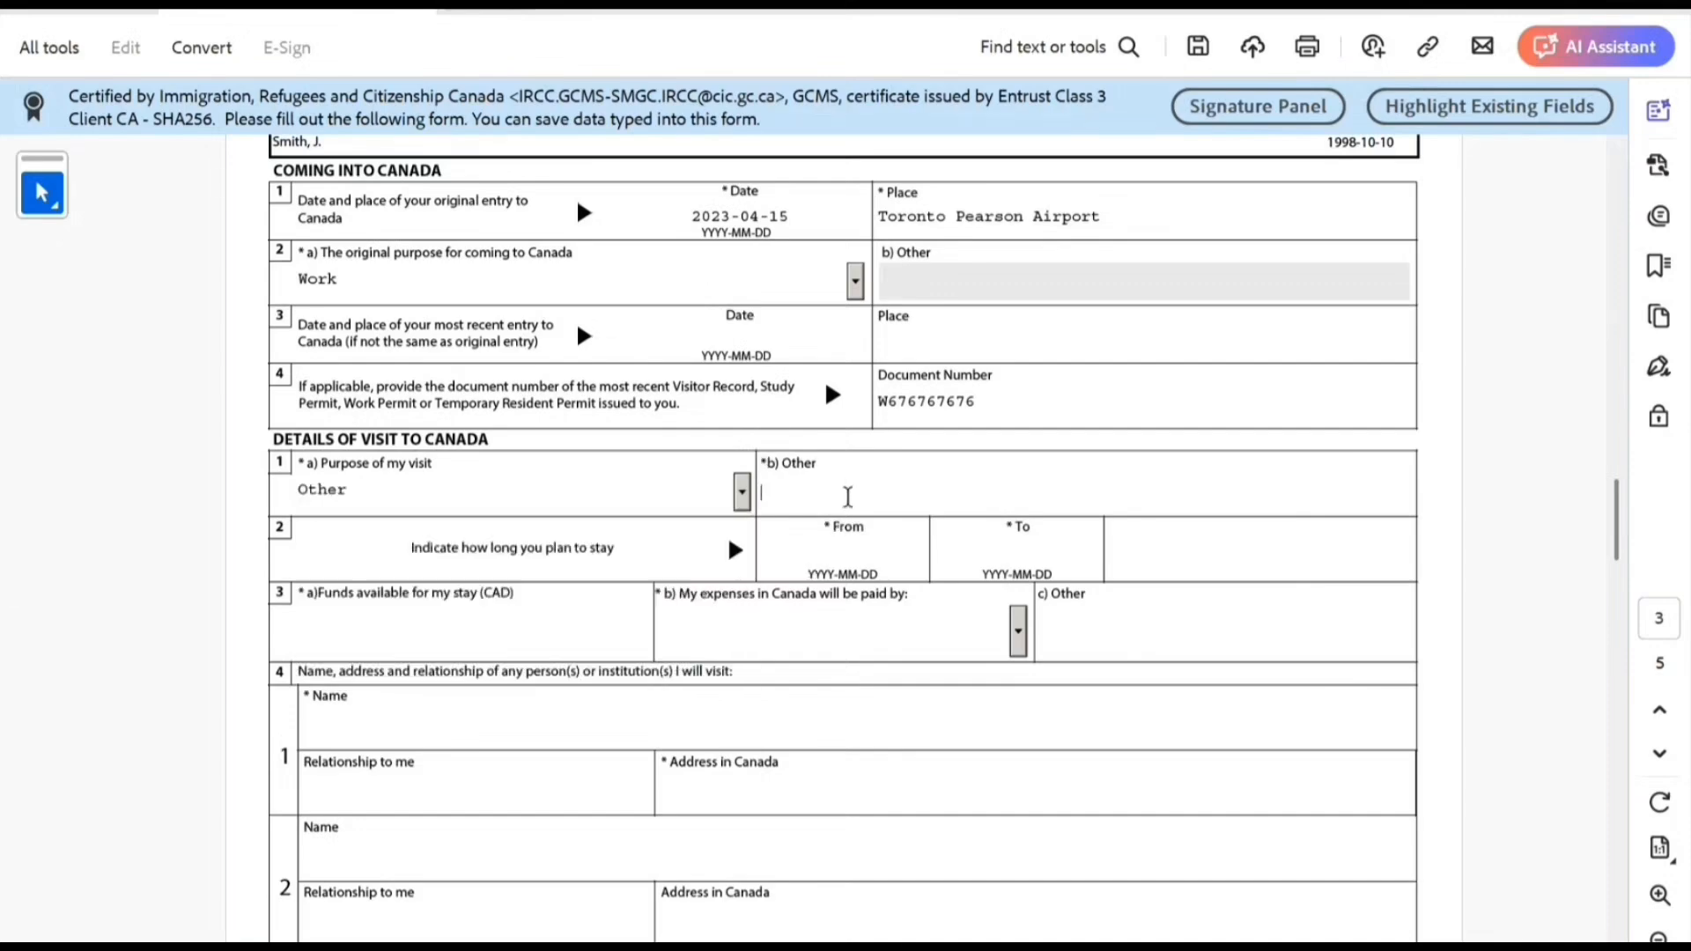
pyautogui.write('Waiting for PNP')
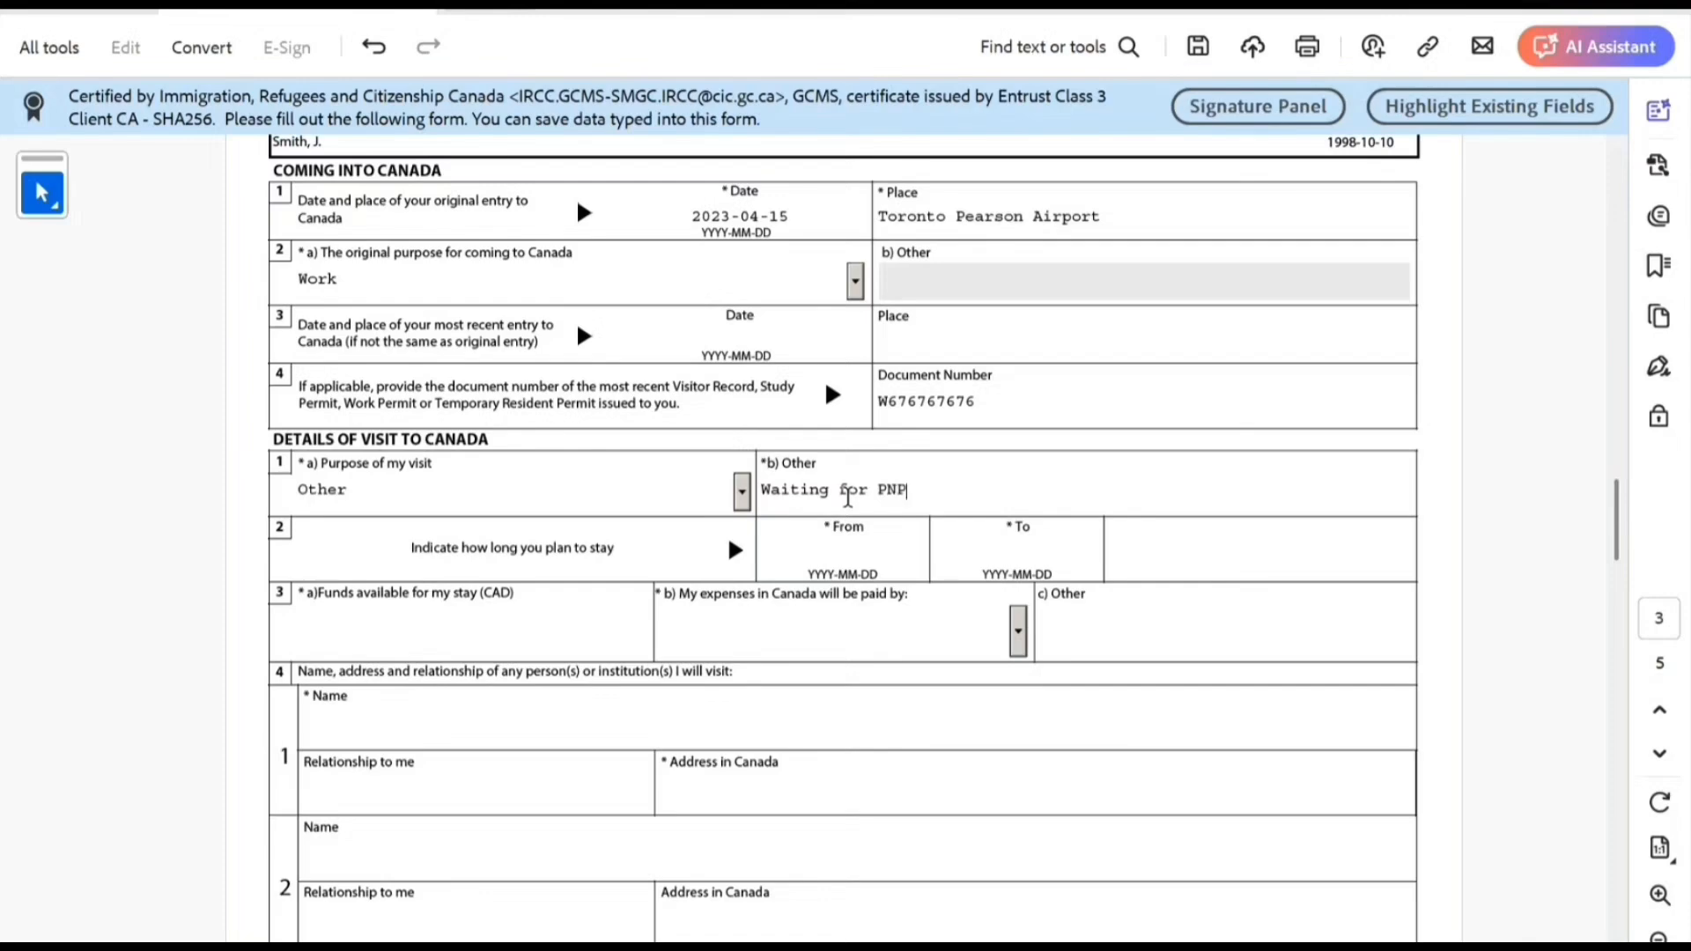
pyautogui.write(' Nomonation')
pyautogui.press('BackSpace')
pyautogui.press('BackSpace')
pyautogui.press('BackSpace')
pyautogui.press('BackSpace')
pyautogui.press('BackSpace')
pyautogui.press('BackSpace')
pyautogui.press('BackSpace')
pyautogui.write('ination')
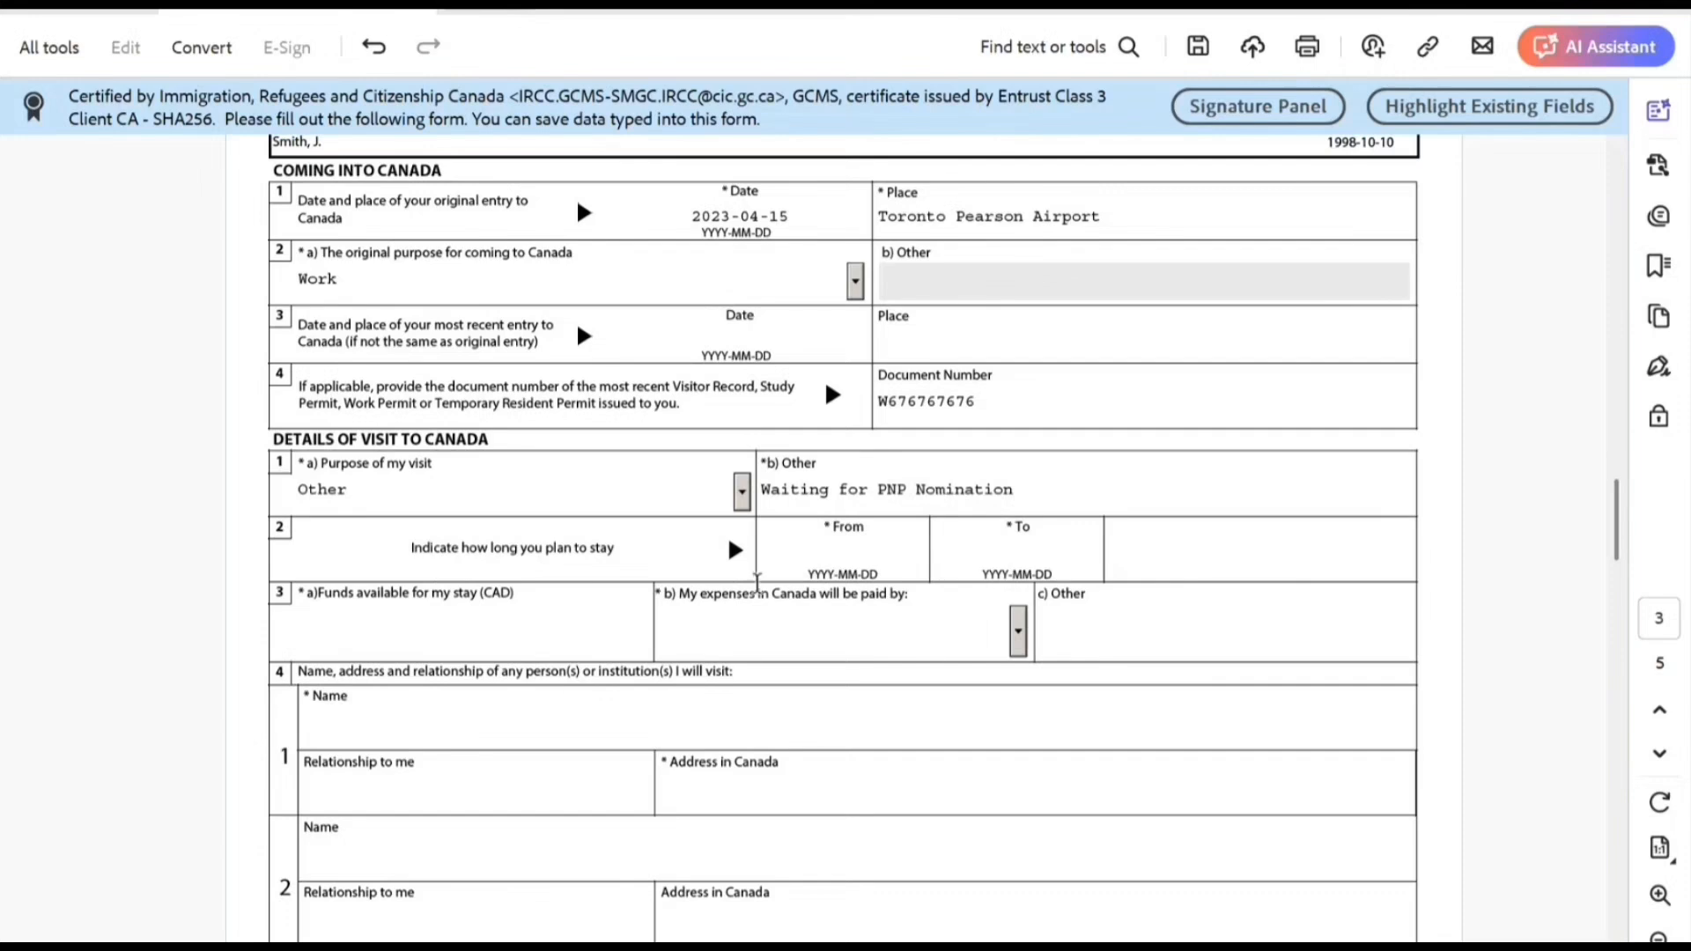
# Set the start date of the planned stay to 2025-05-01.
pyautogui.click(835, 542)
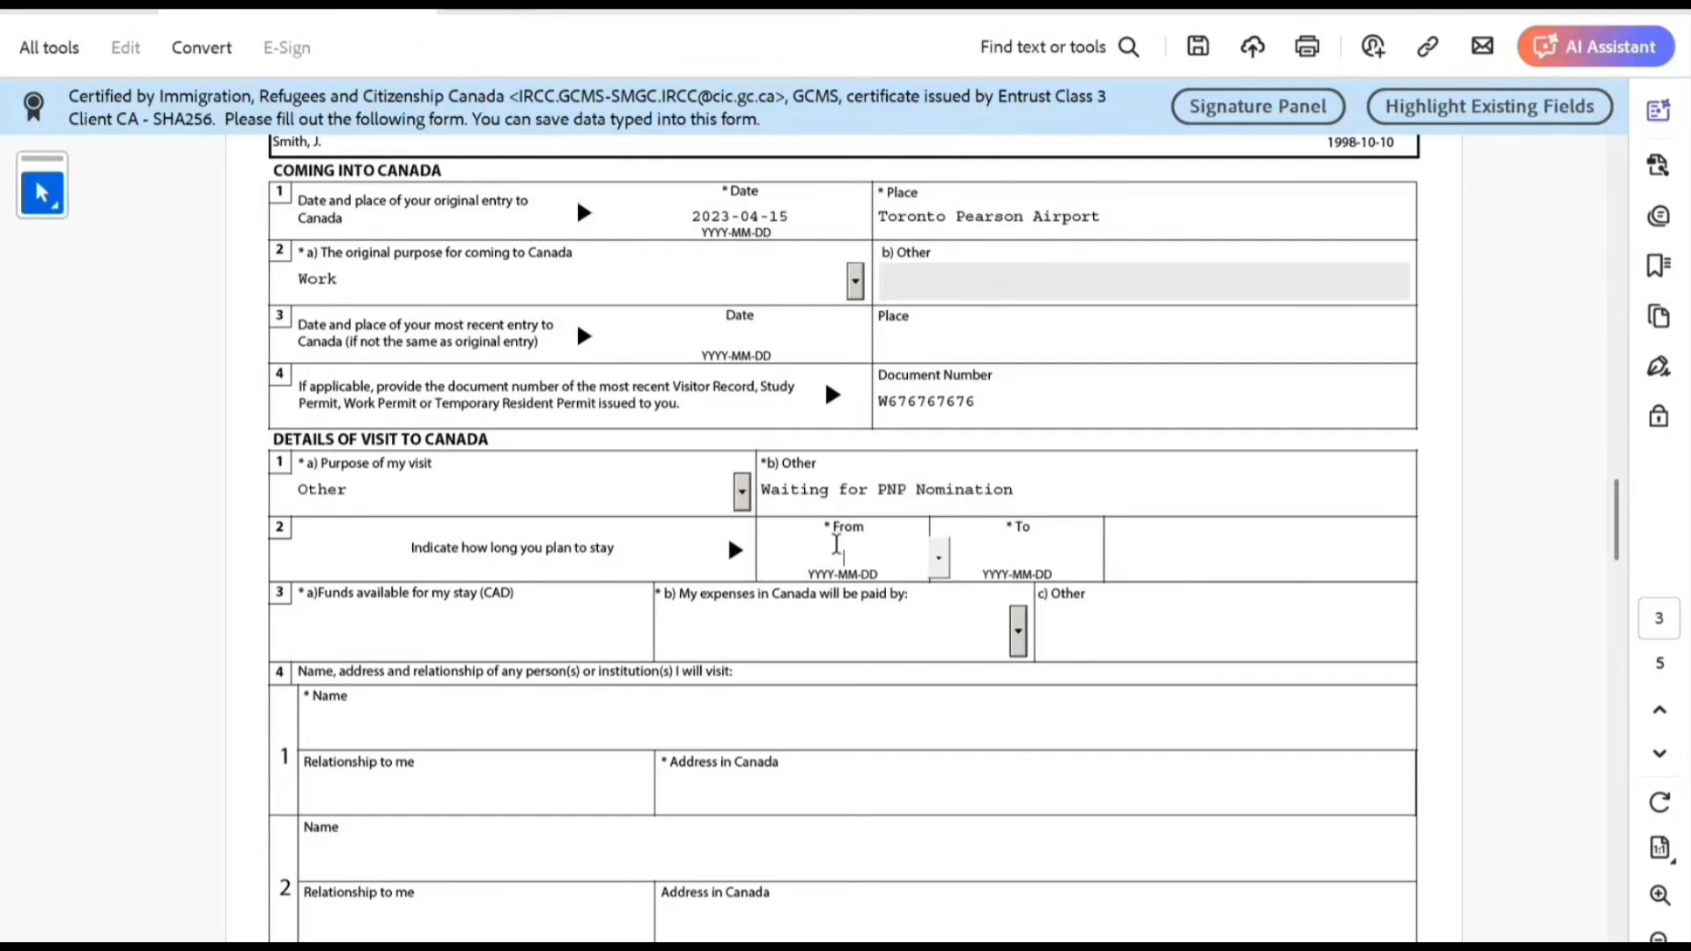
pyautogui.click(943, 562)
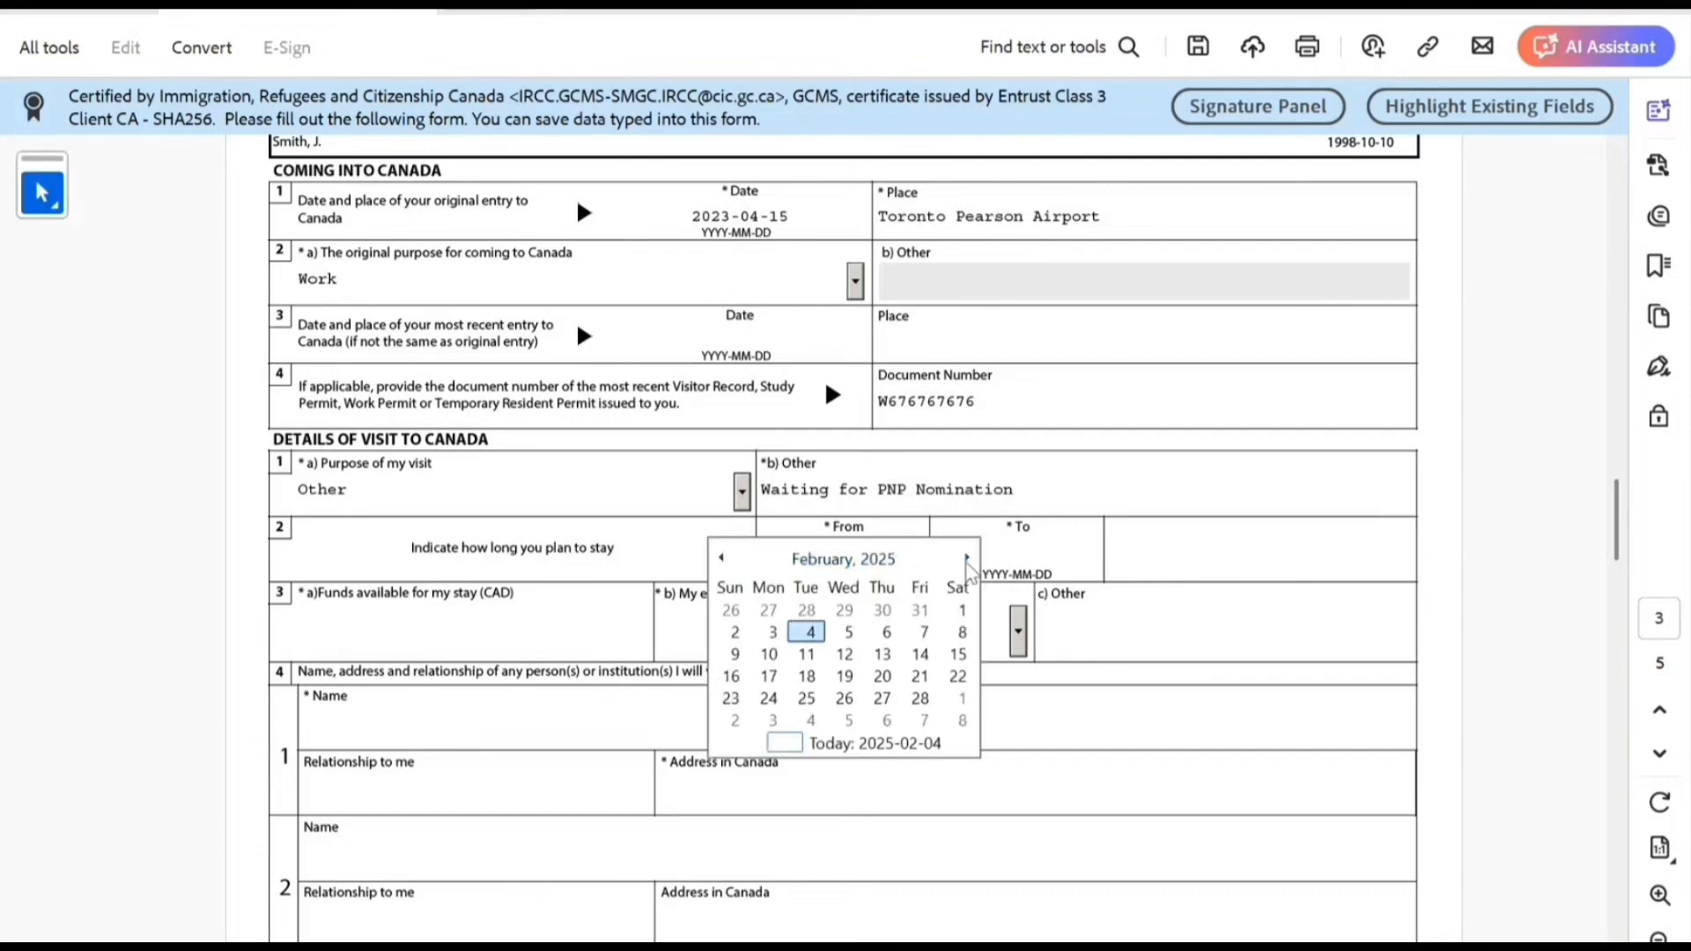
pyautogui.click(967, 561)
pyautogui.click(967, 561)
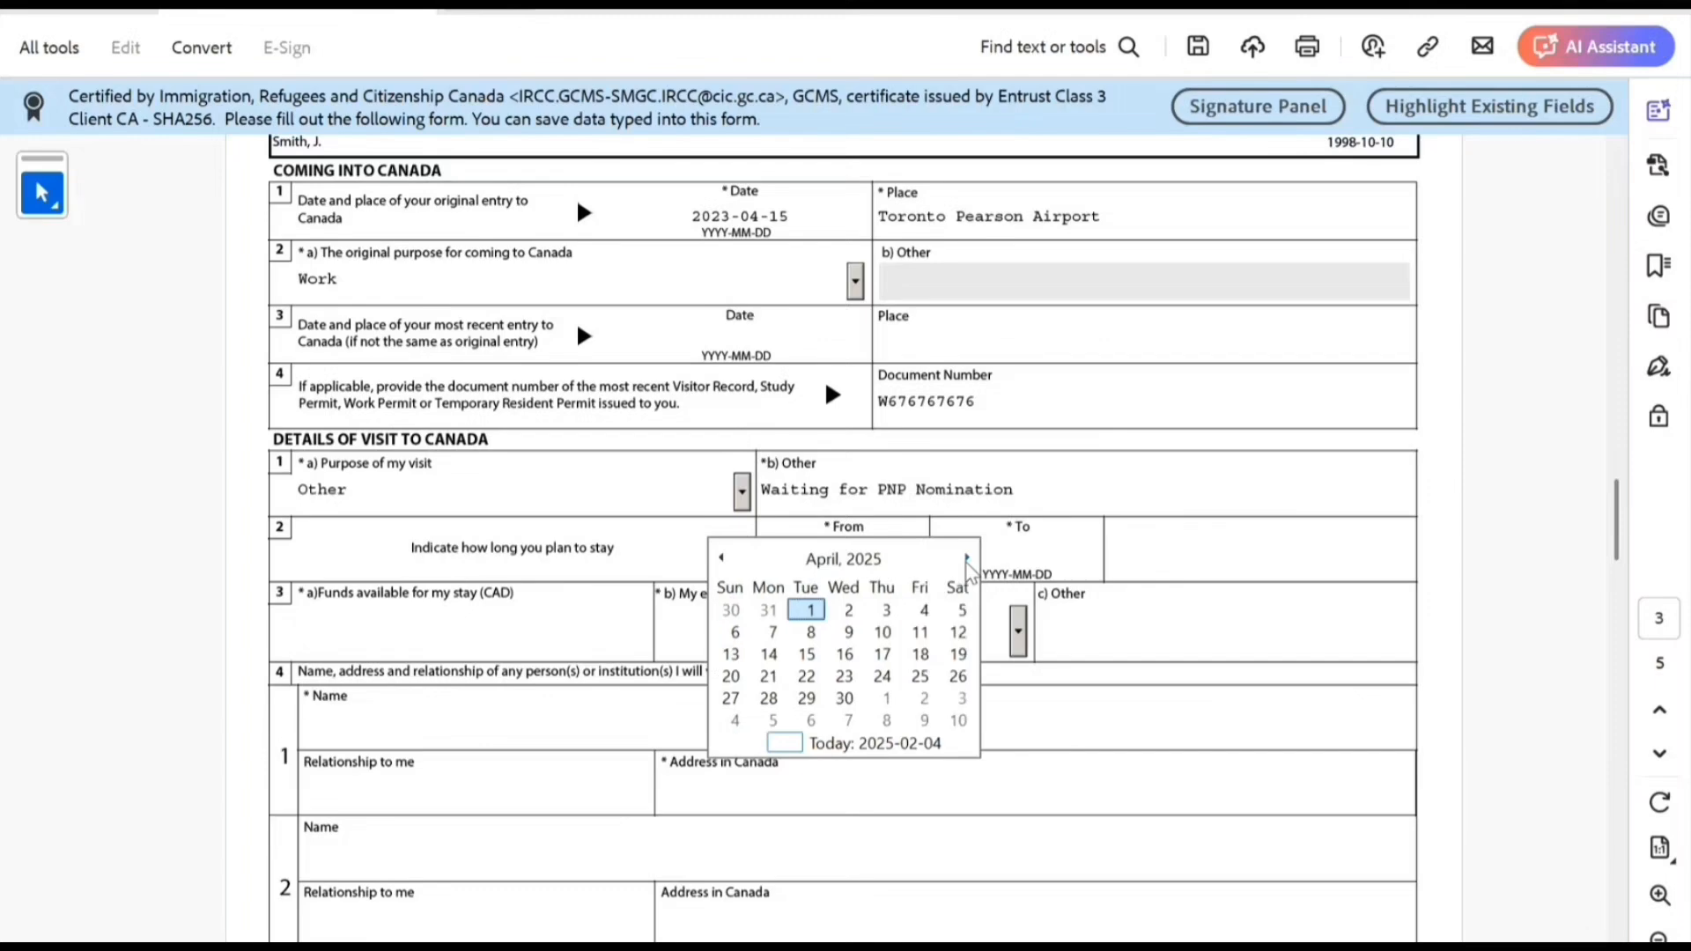
pyautogui.click(887, 698)
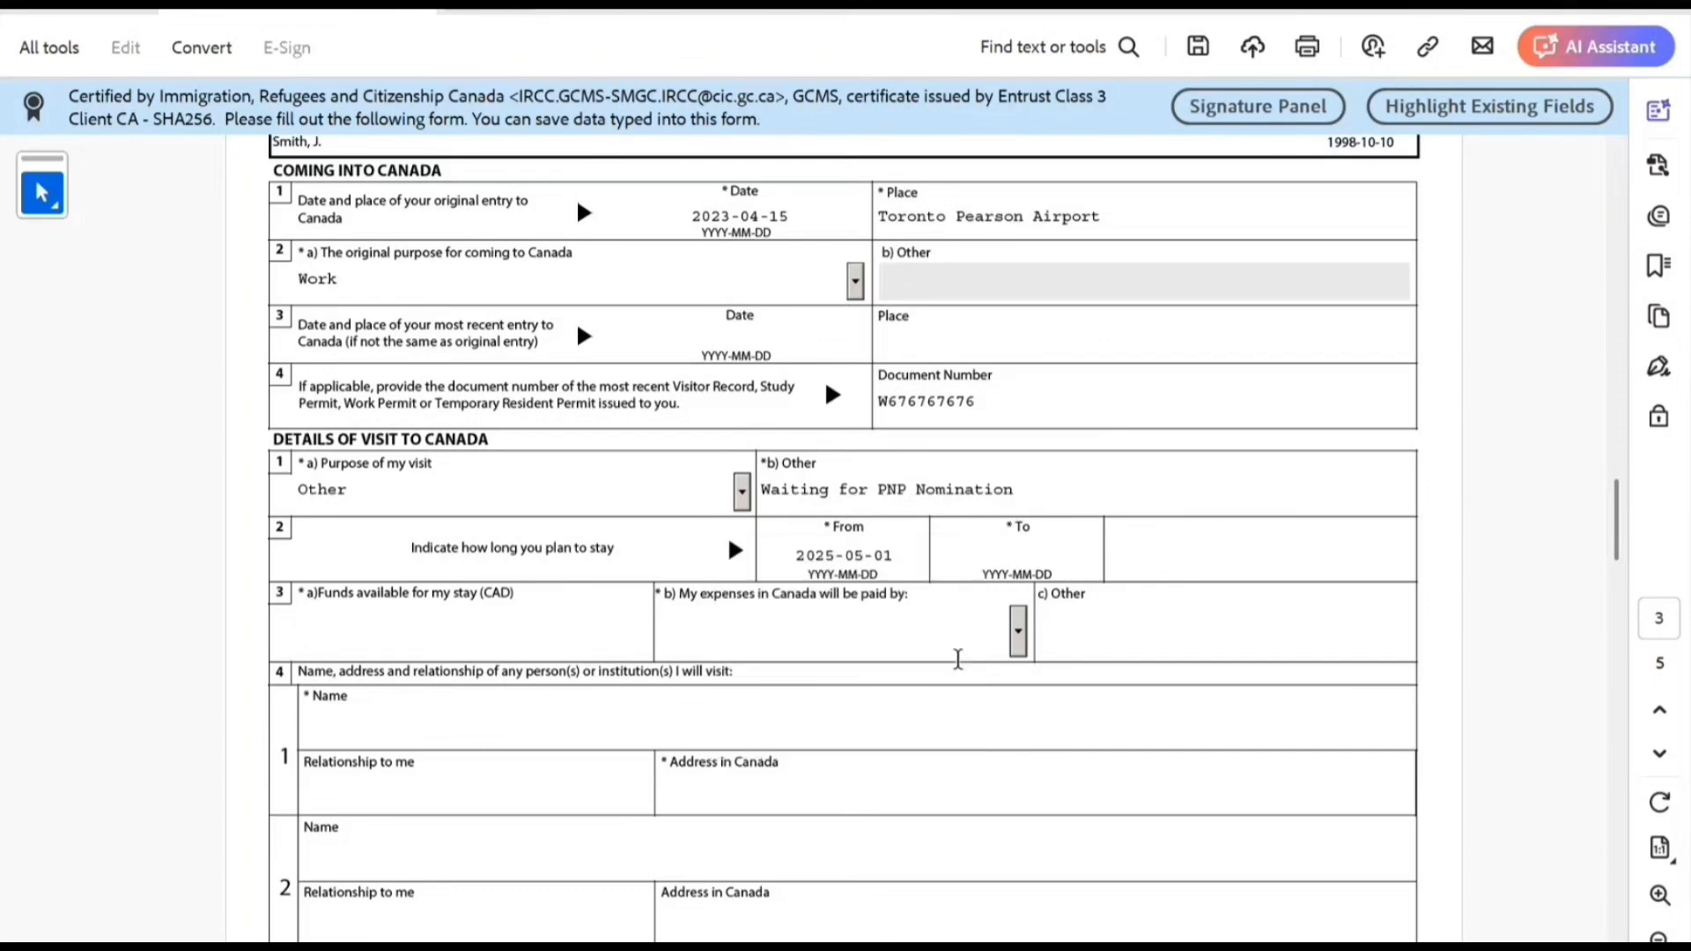
# Set the end date of the planned stay to 2025-07-31.
pyautogui.click(995, 550)
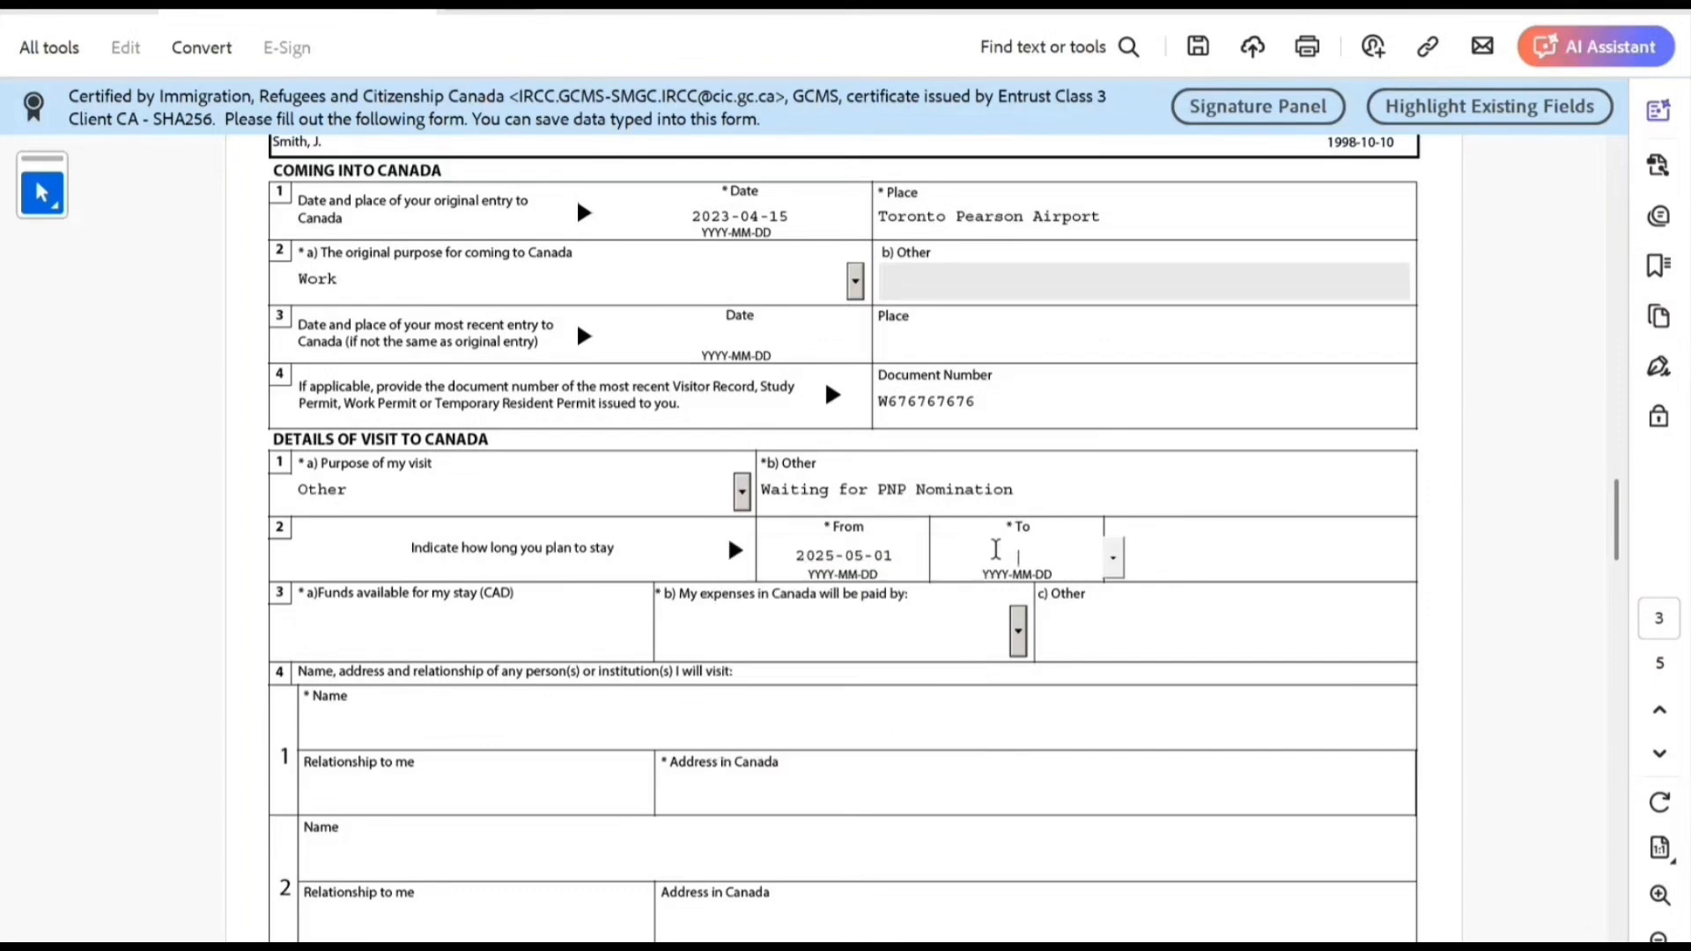
pyautogui.click(1113, 558)
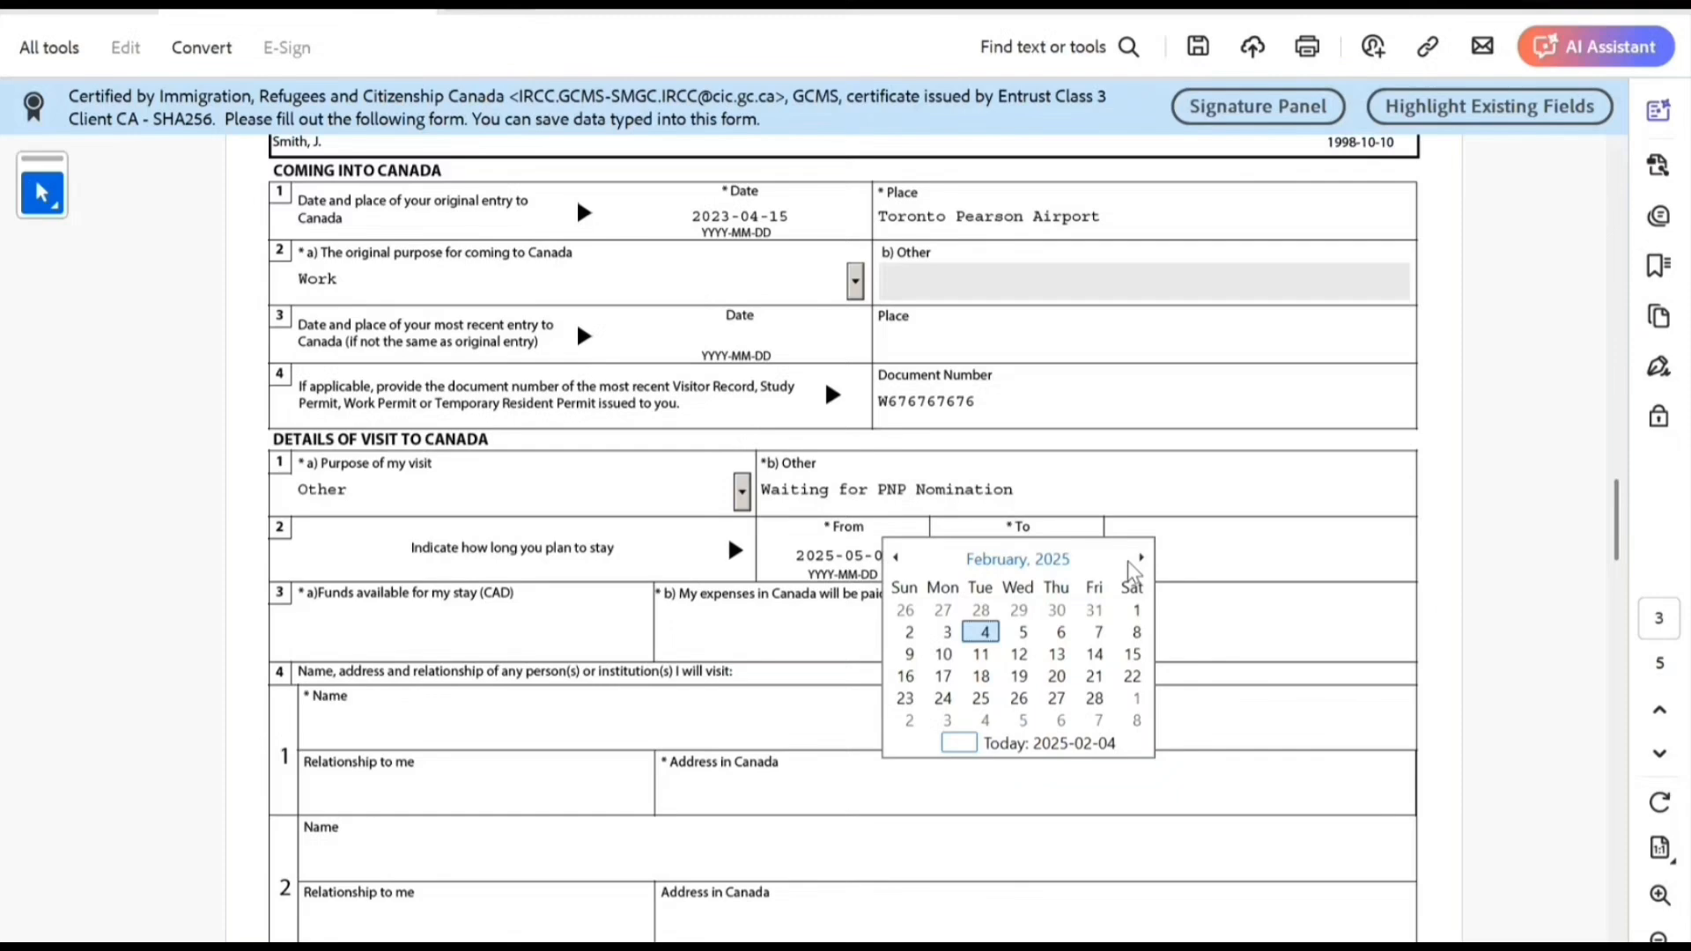
pyautogui.click(1141, 558)
pyautogui.click(1141, 558)
pyautogui.click(1142, 558)
pyautogui.click(1141, 558)
pyautogui.click(1141, 558)
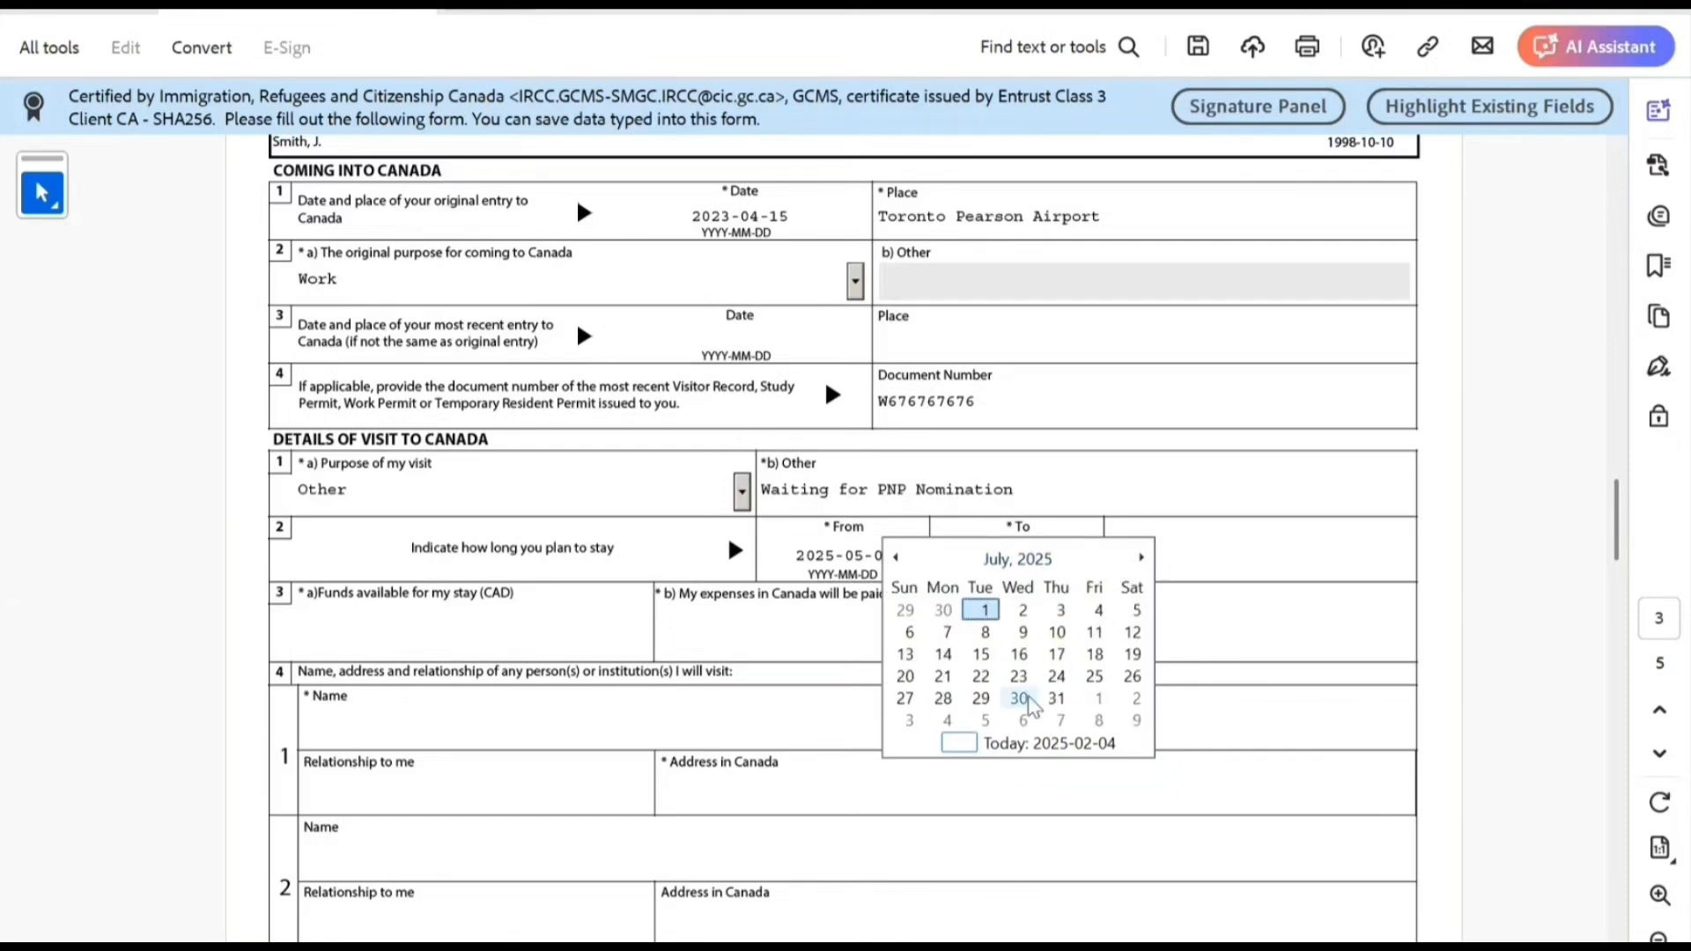
pyautogui.click(1060, 702)
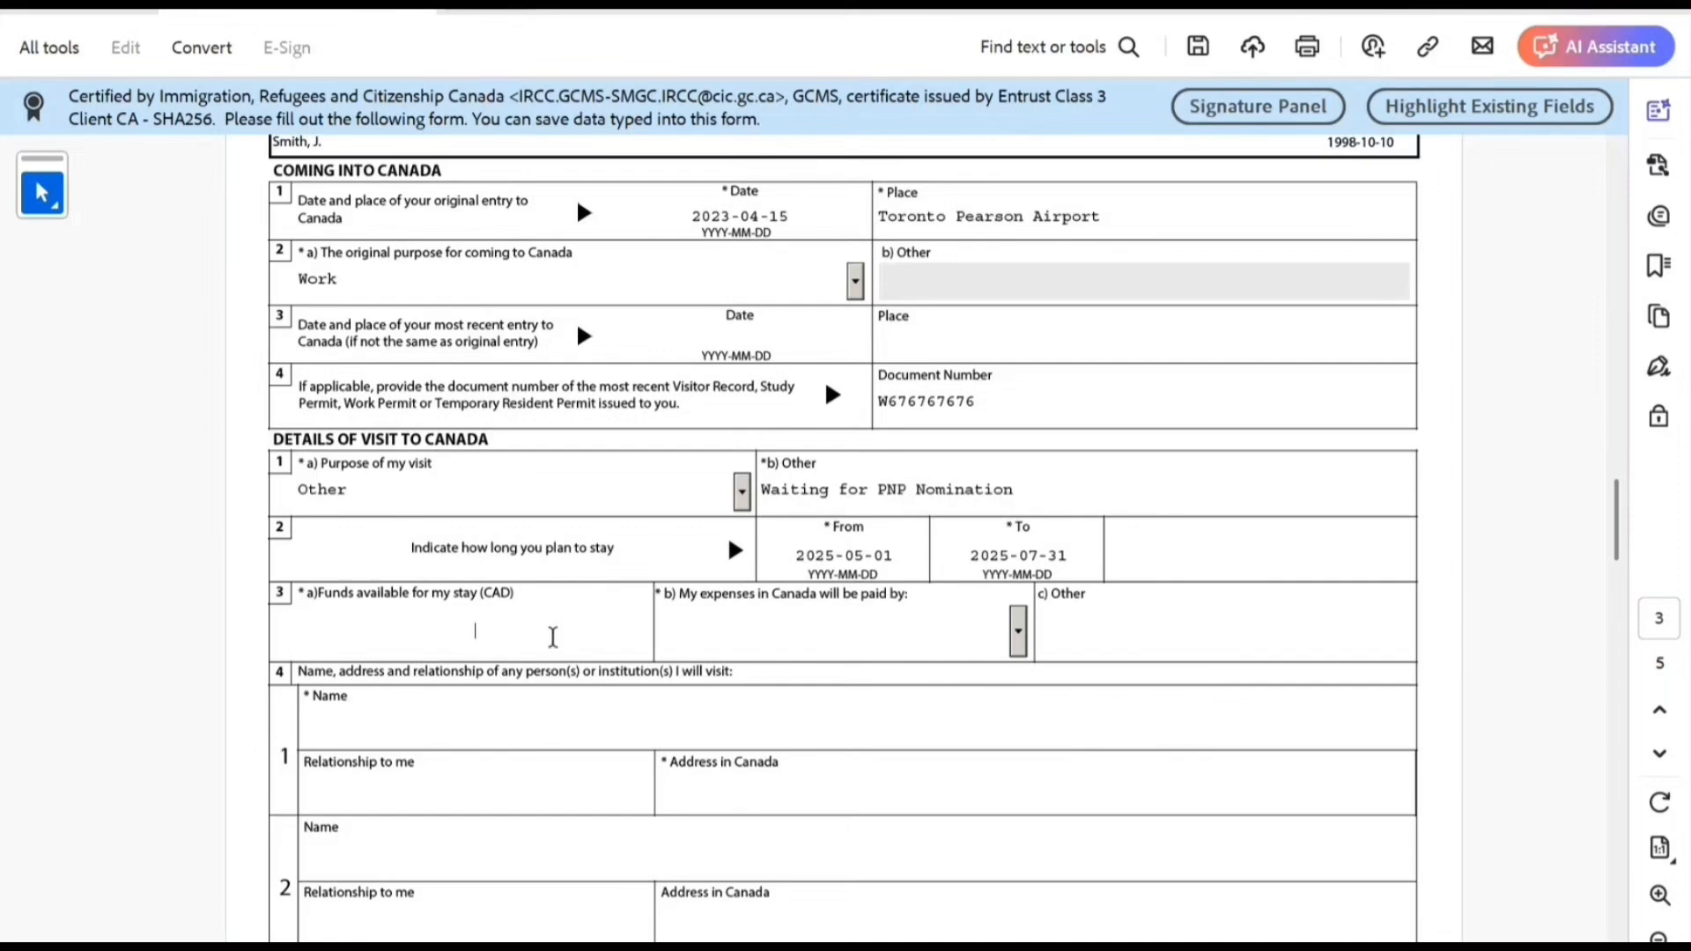
# Enter 18000 CAD as the funds available for the stay and set the expenses to be paid by Myself.
pyautogui.click(553, 637)
pyautogui.write('18000')
pyautogui.press('Tab')
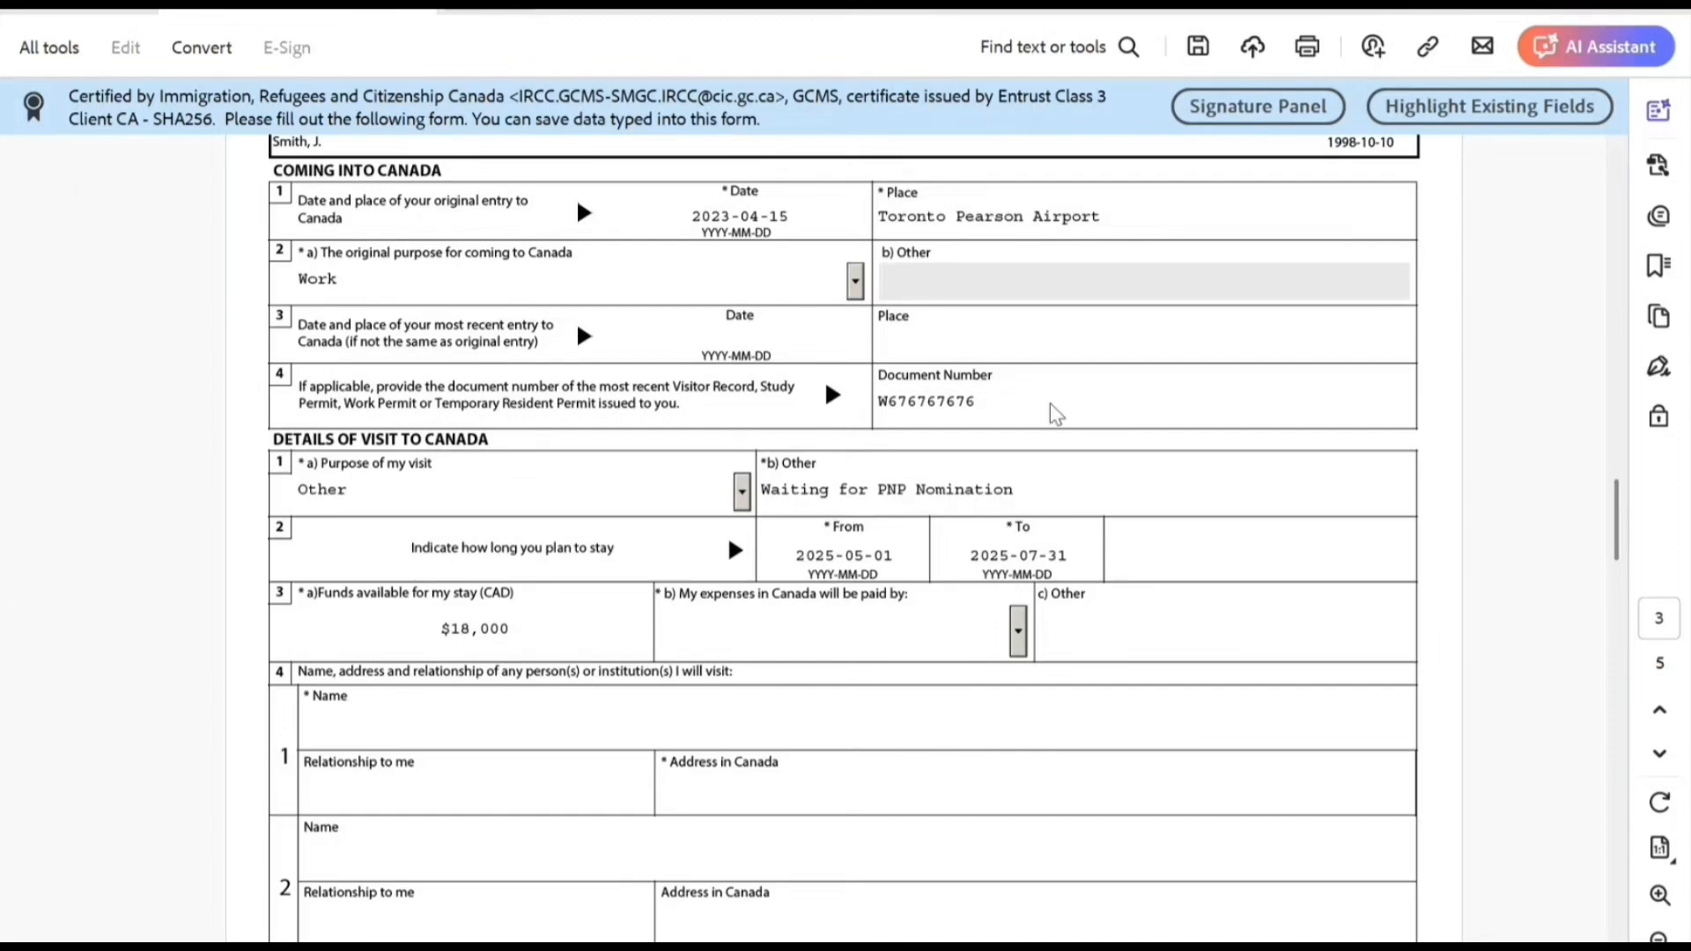
pyautogui.click(1018, 630)
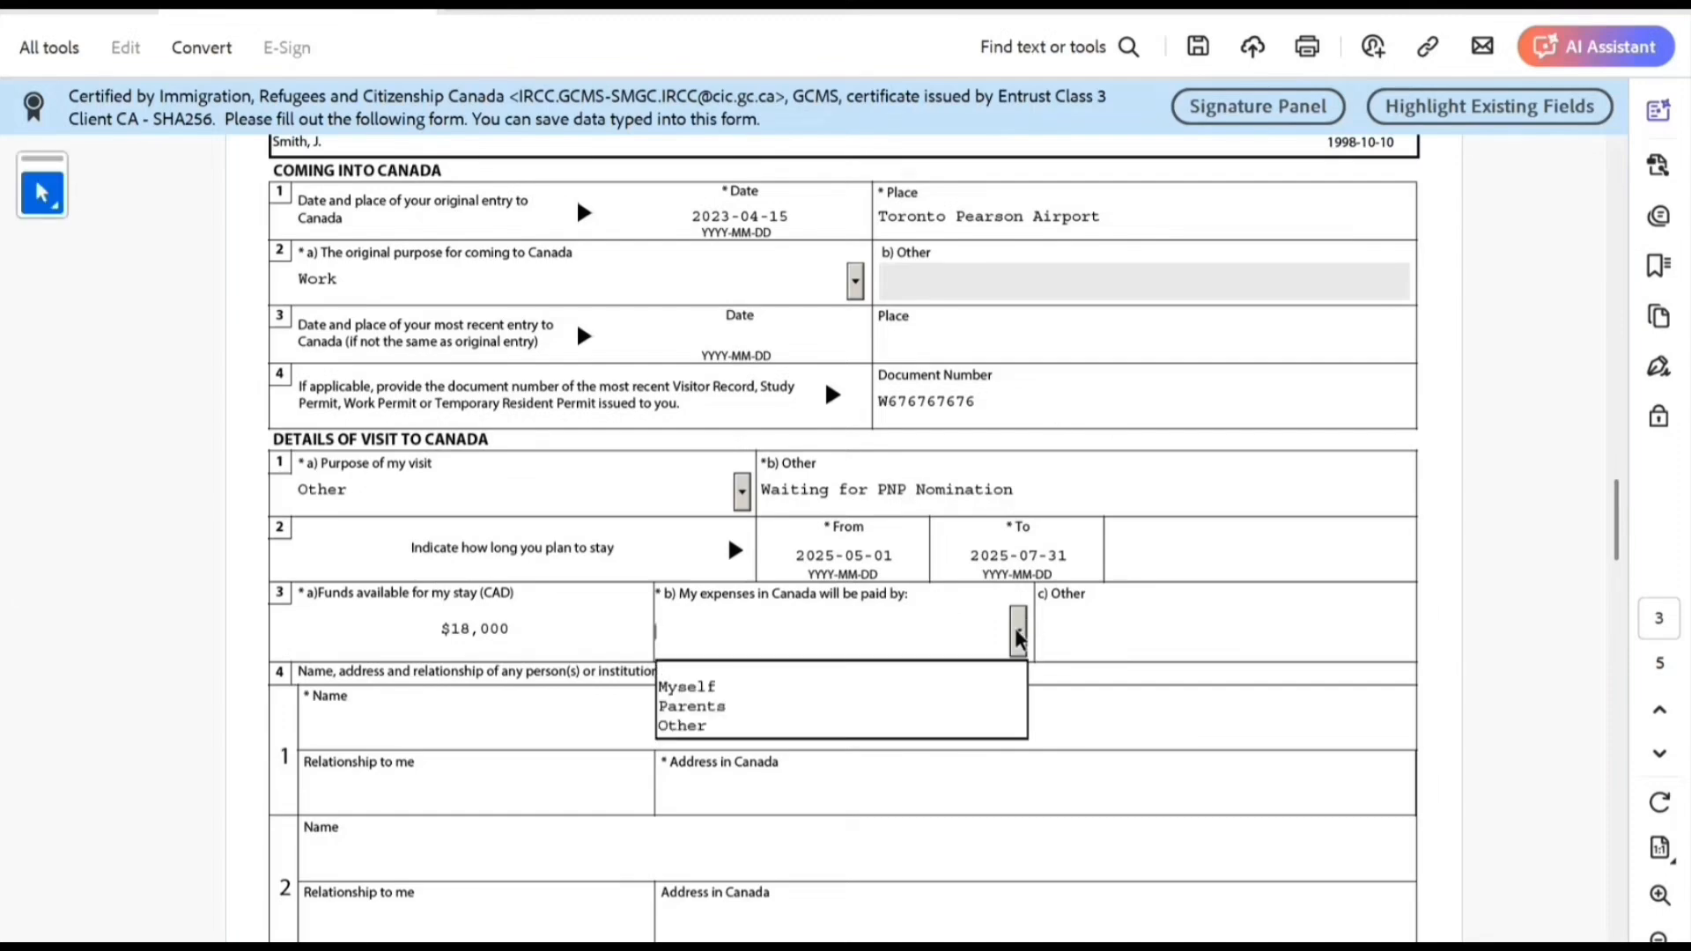
pyautogui.click(738, 696)
# Enter "PNP Office Support" as the first institution to visit, with relationship "Business" and its address in Canada.
pyautogui.scroll(-3, 415, 754)
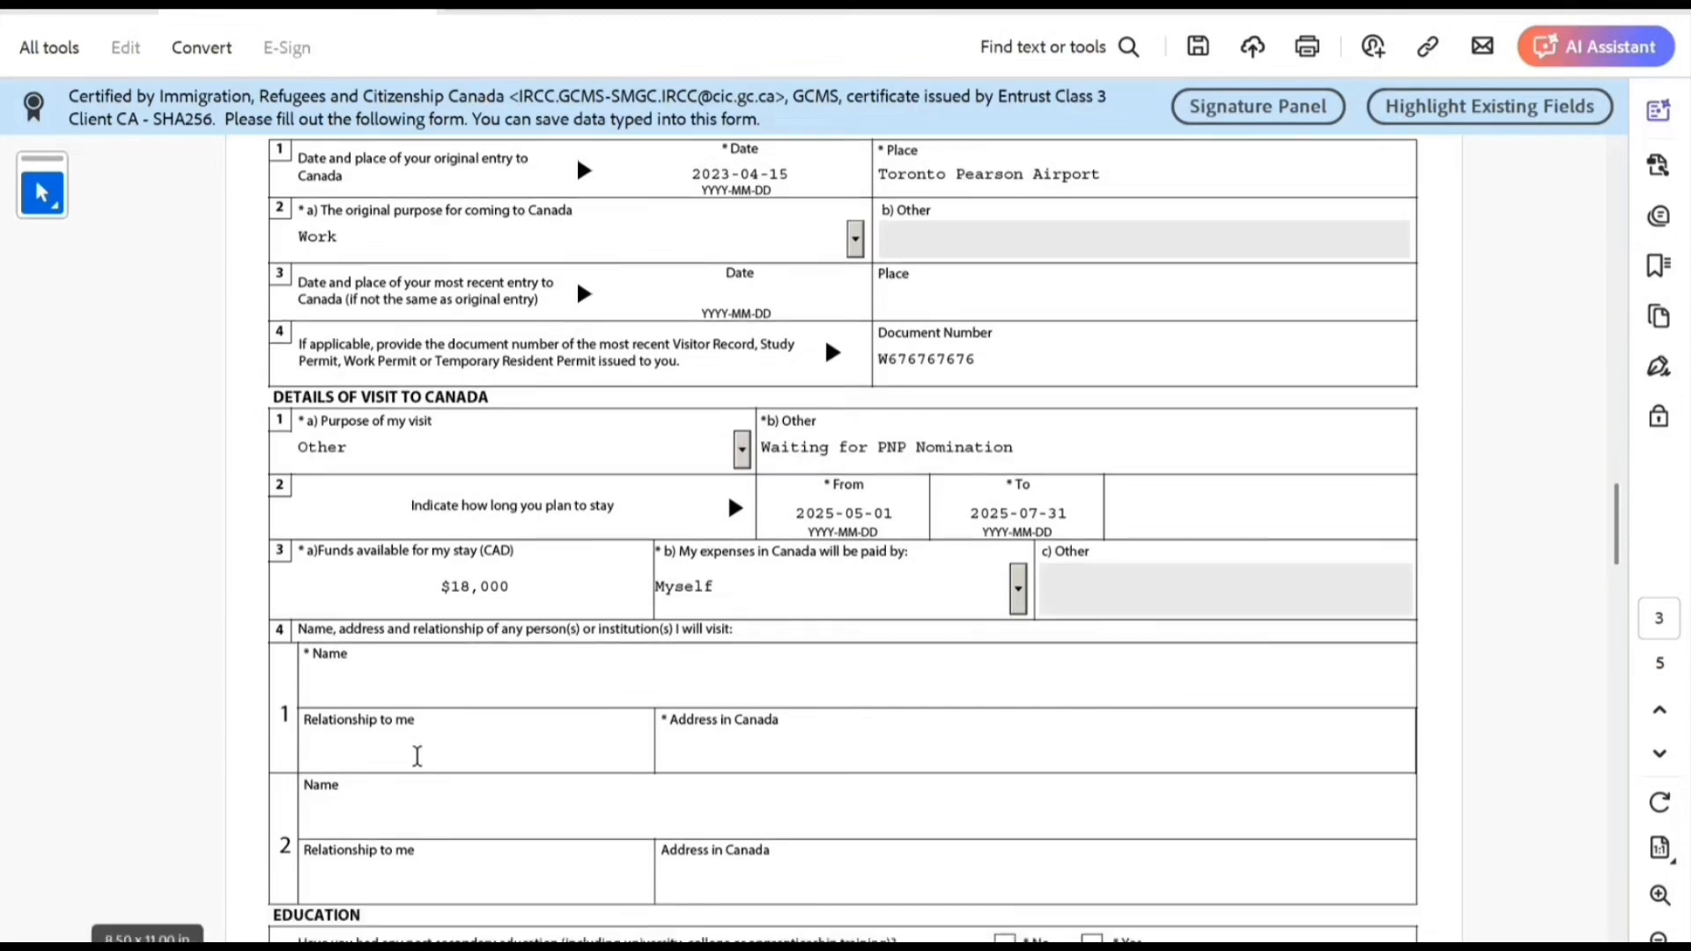
pyautogui.click(463, 587)
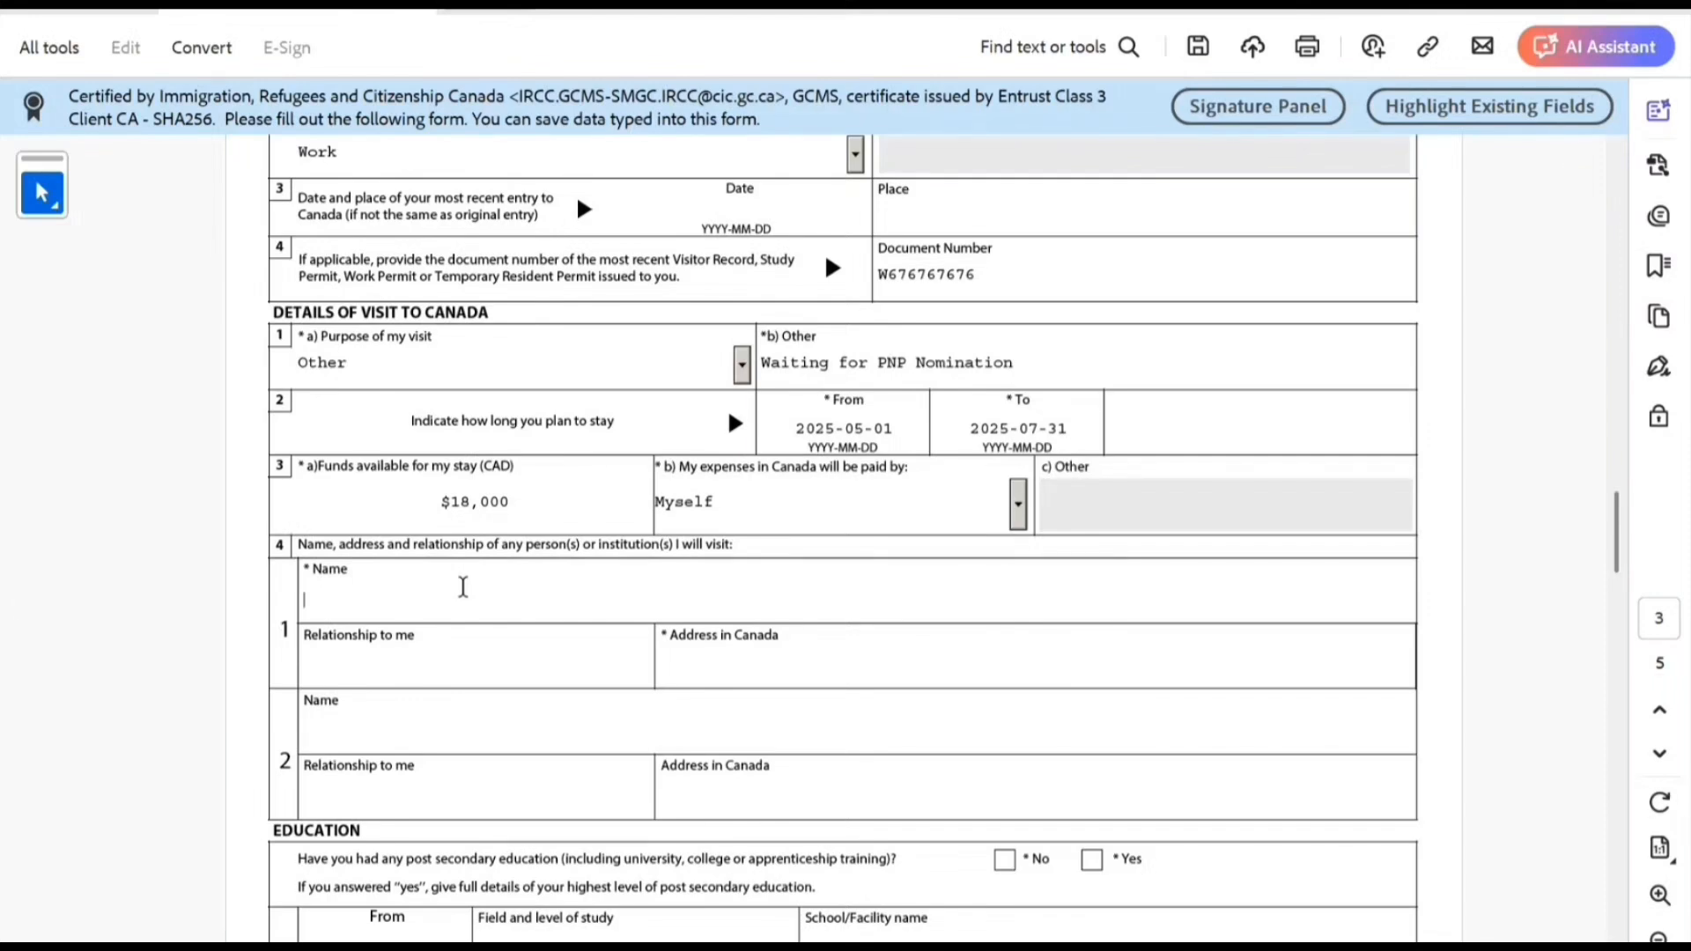
pyautogui.write('PNP Office S')
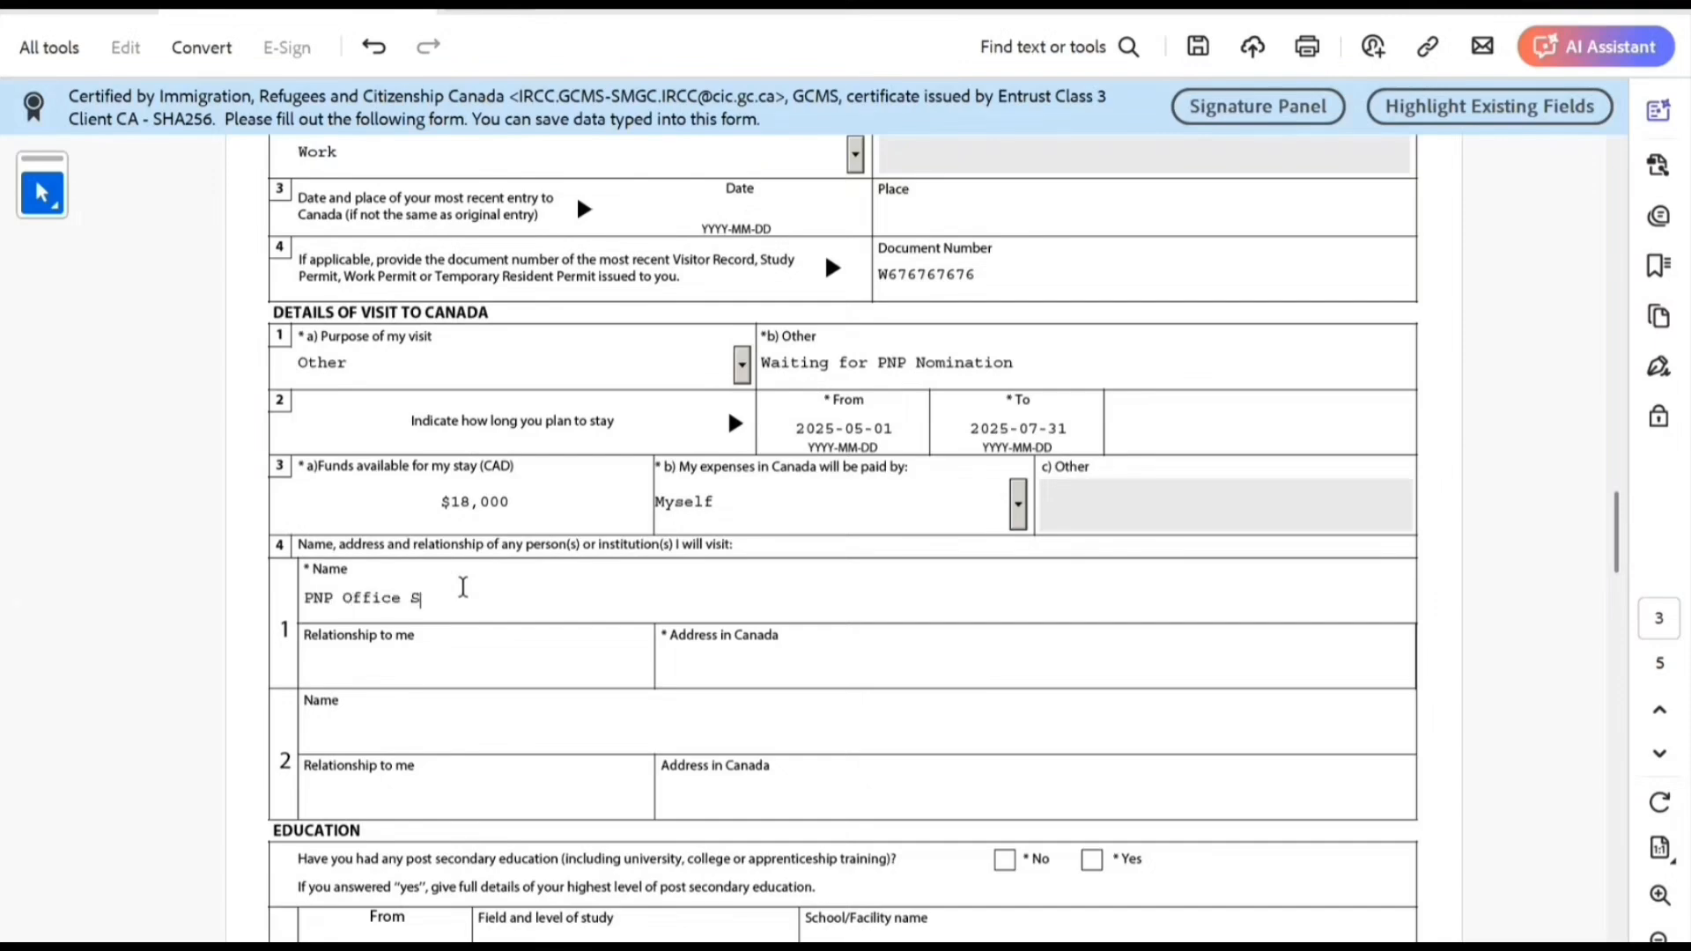
pyautogui.write('upport')
pyautogui.press('Tab')
pyautogui.write('Business')
pyautogui.press('Tab')
pyautogui.write('787 jh ')
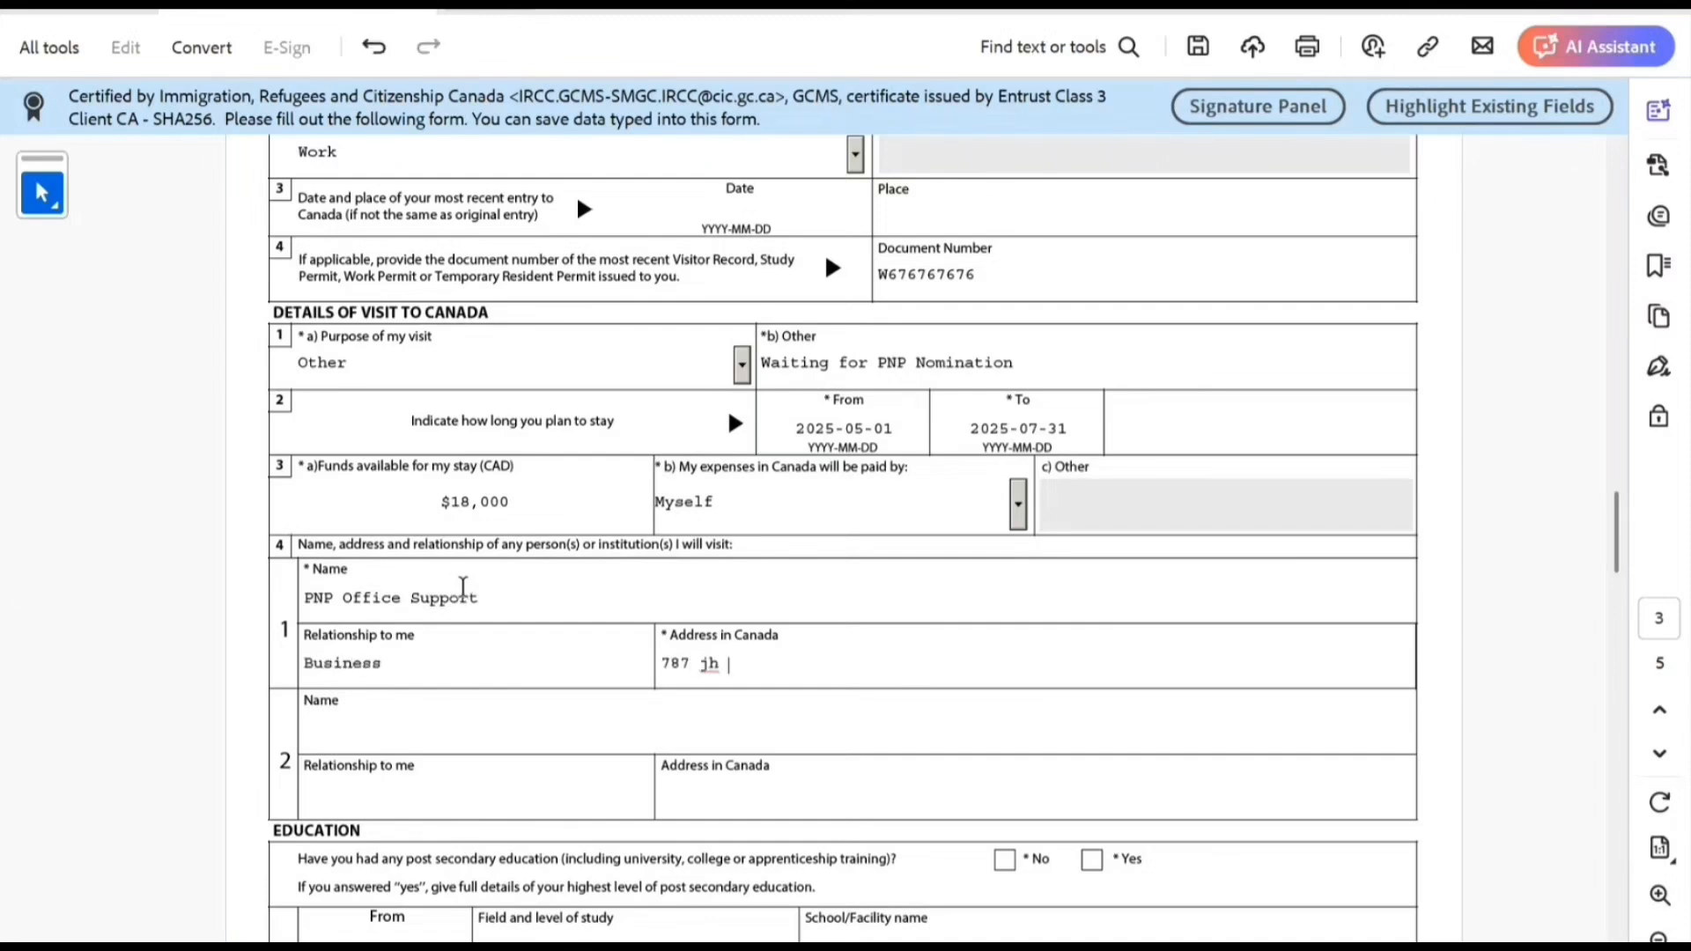
pyautogui.write('h')
pyautogui.press('Tab')
pyautogui.write('hjhj')
pyautogui.press('BackSpace')
pyautogui.press('BackSpace')
pyautogui.press('BackSpace')
# Answer Yes to having post-secondary education and set the study period from 2016-05 to 2019-05.
pyautogui.scroll(-3, 484, 608)
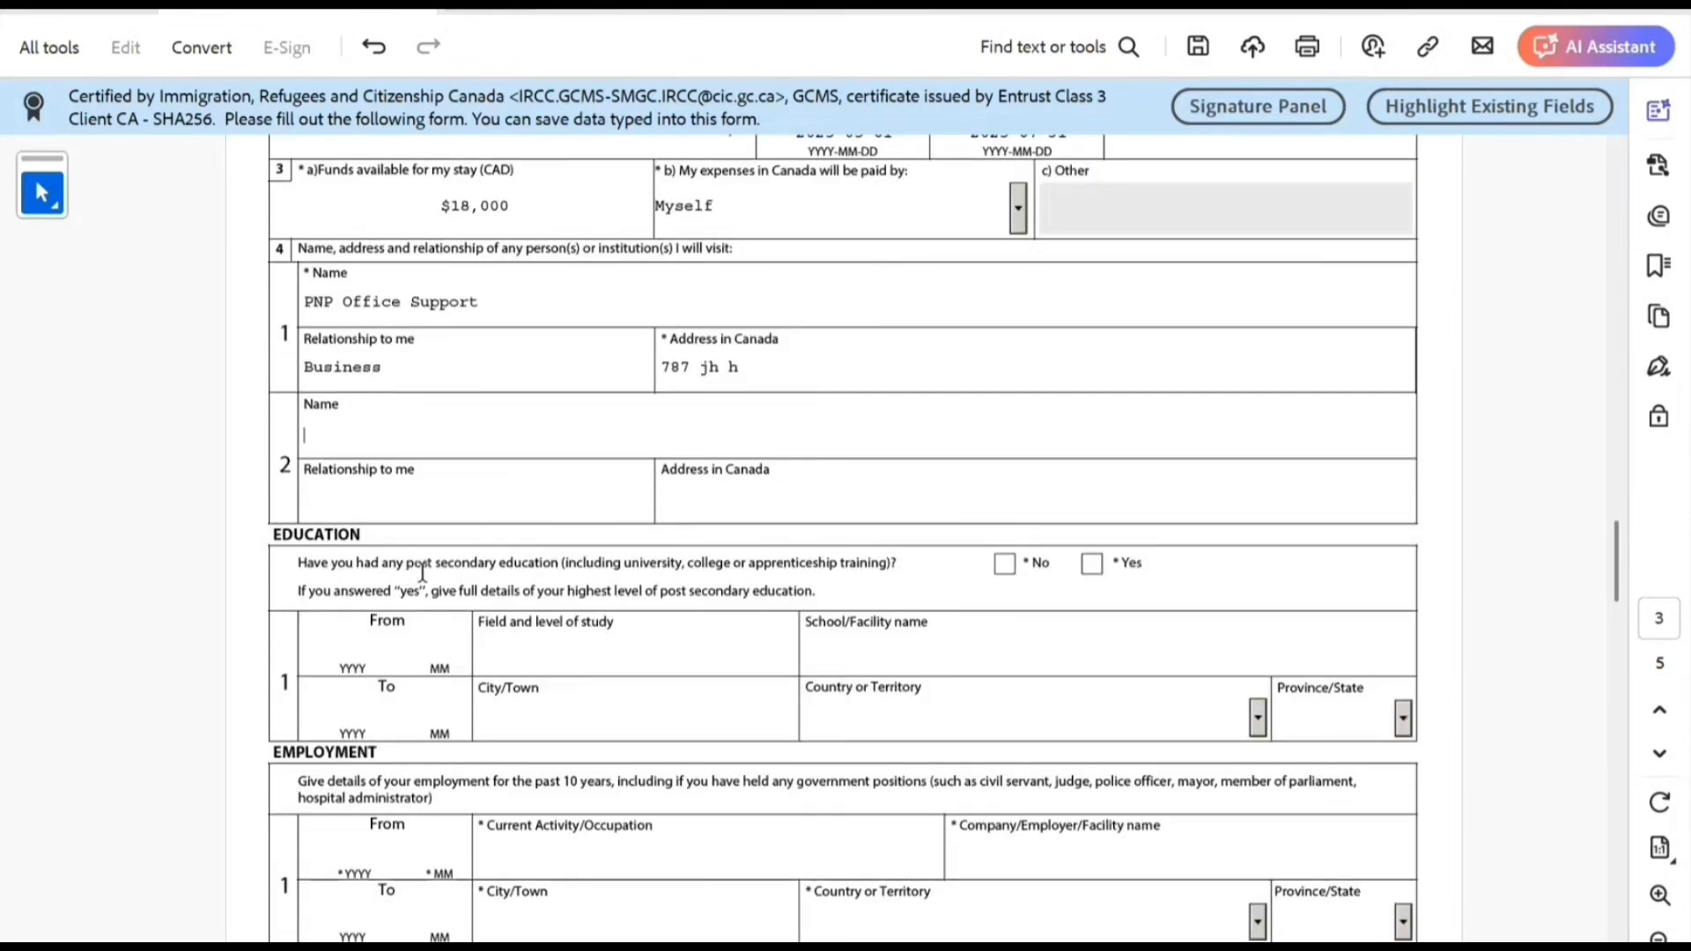
pyautogui.click(1092, 563)
pyautogui.scroll(-1, 404, 674)
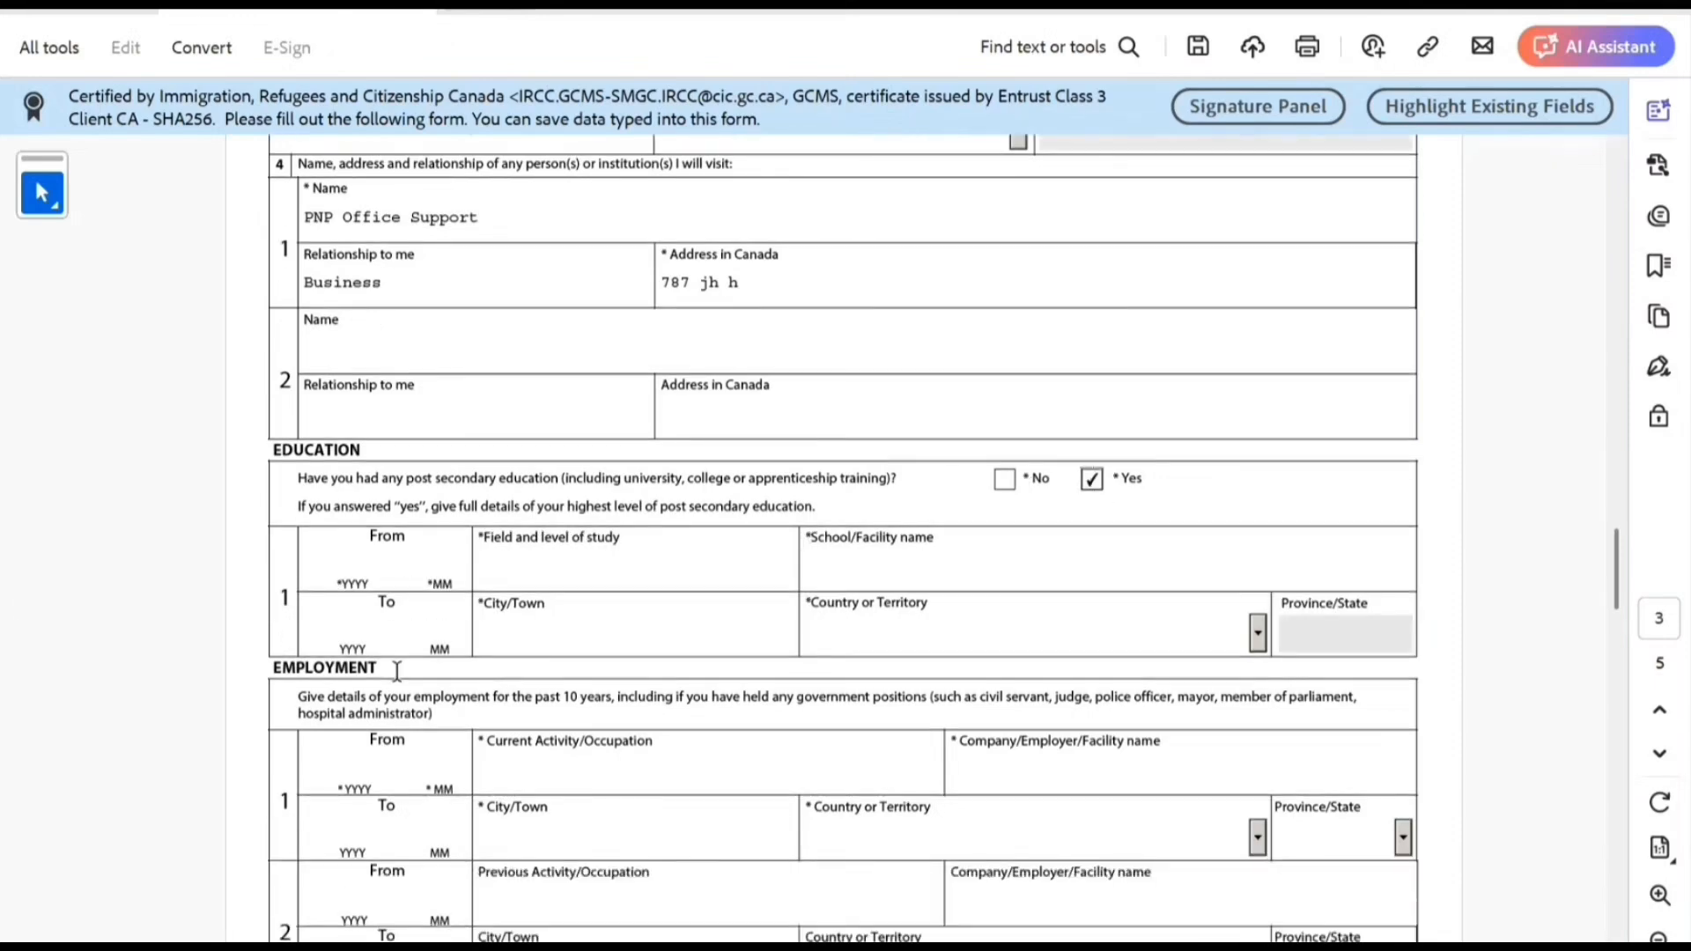
pyautogui.scroll(2, 401, 678)
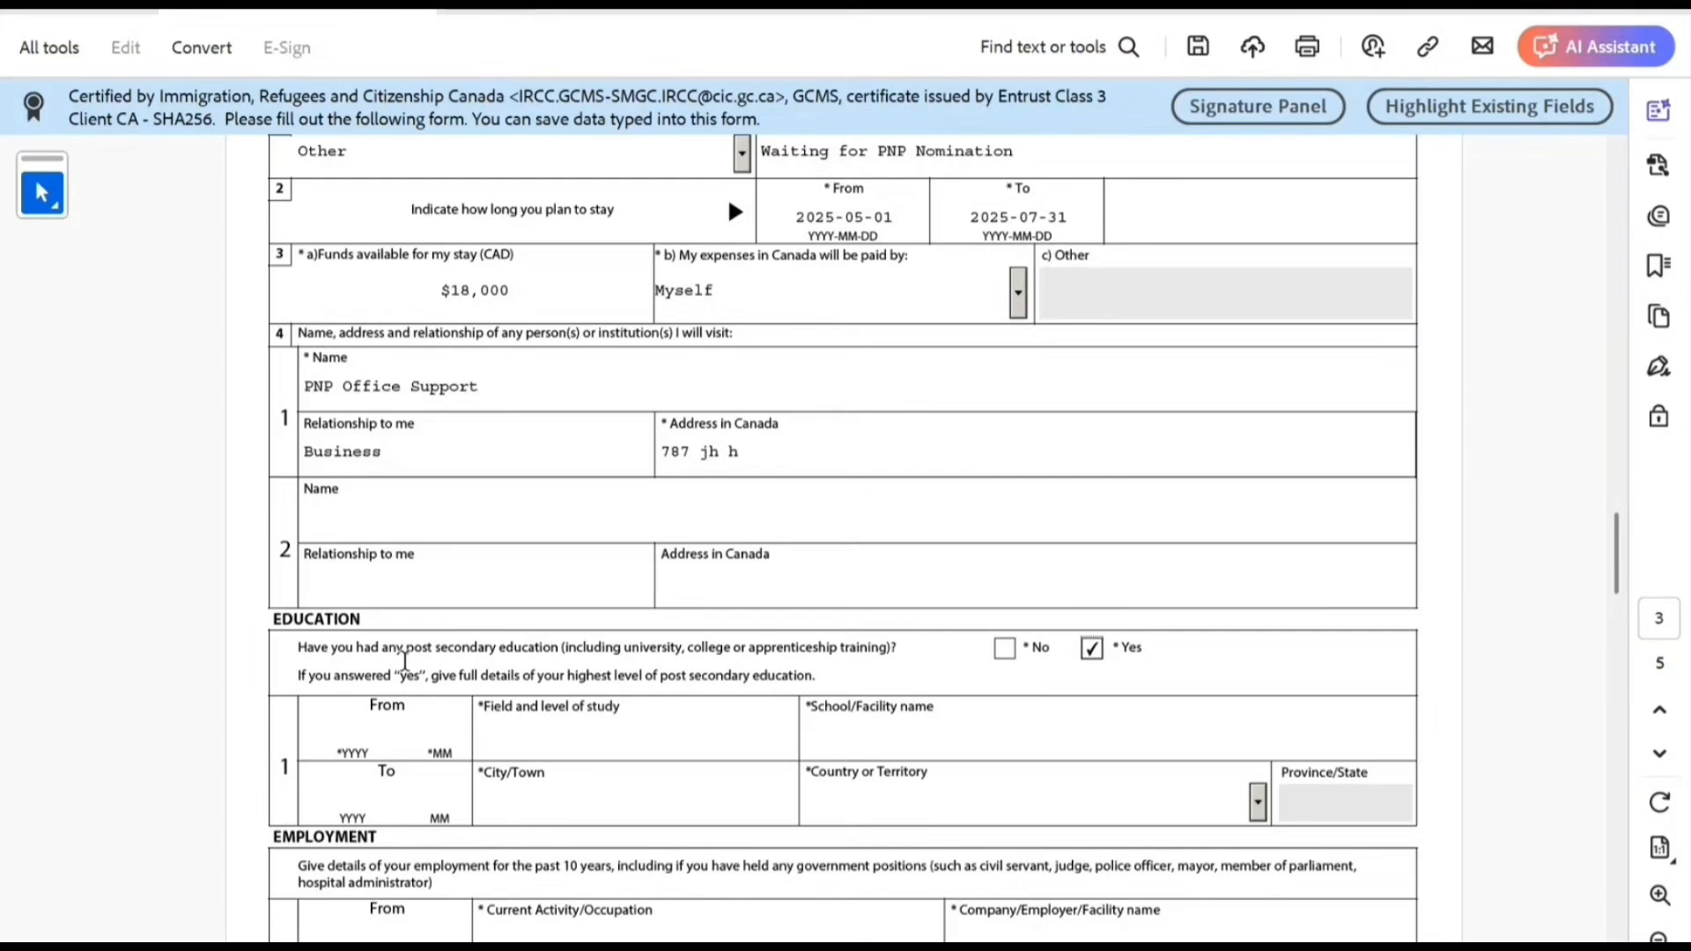
pyautogui.click(381, 732)
pyautogui.write('2016')
pyautogui.write('05')
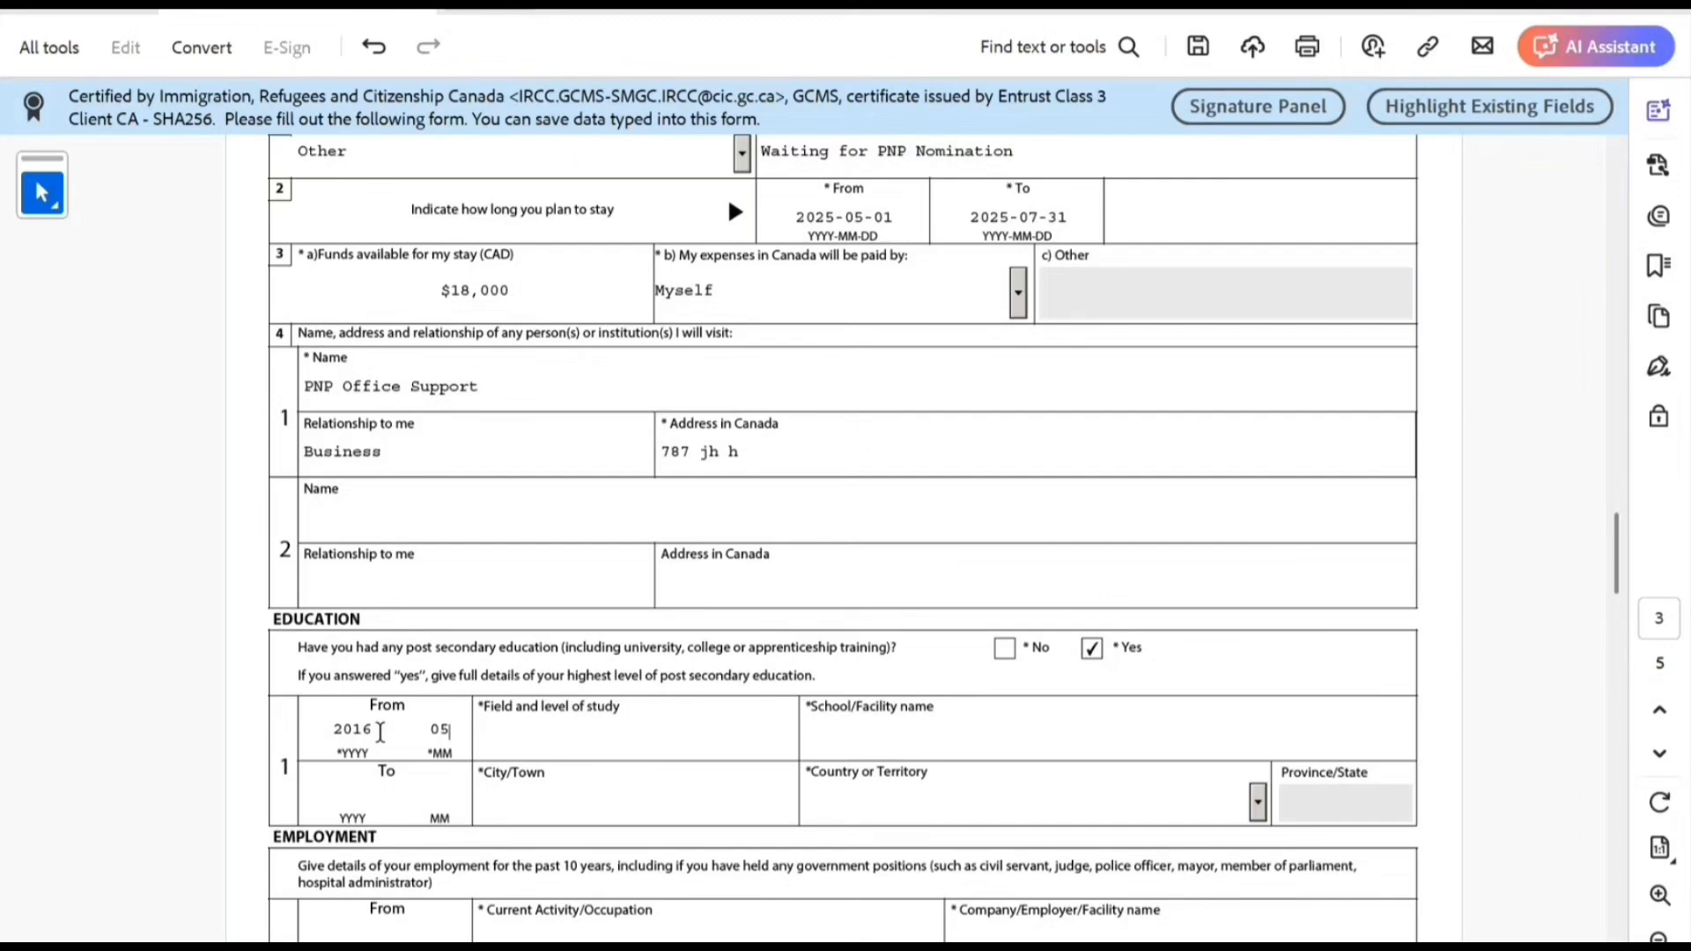
pyautogui.click(338, 799)
pyautogui.write('2019')
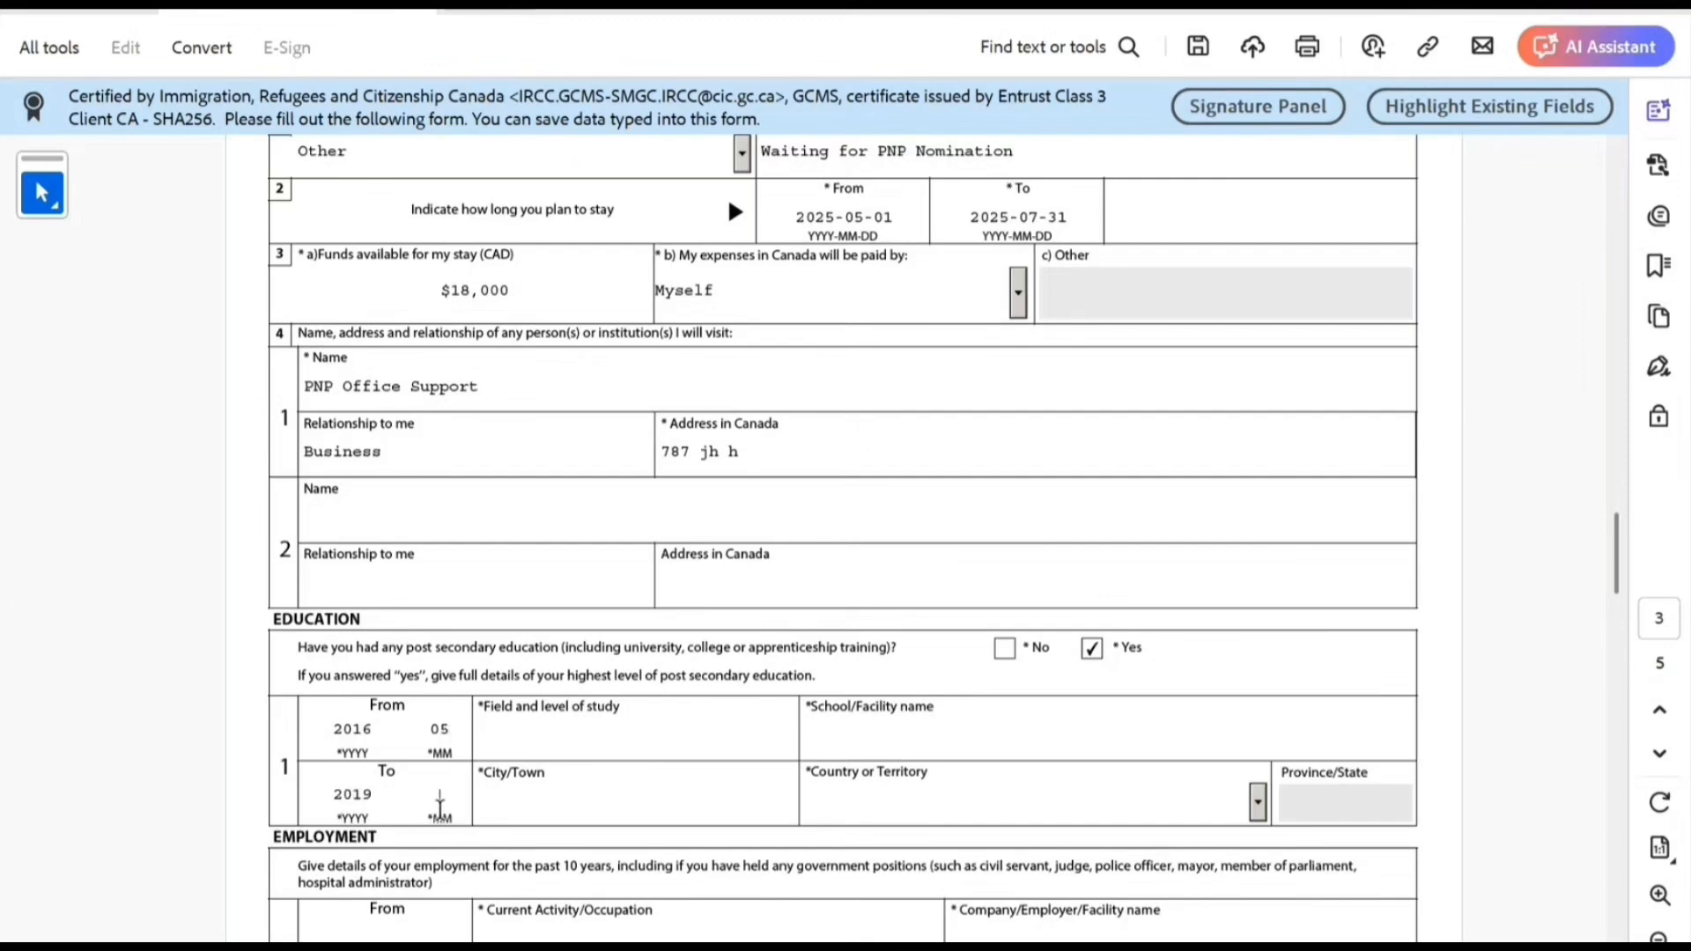
pyautogui.write('05')
# Enter "Bachelors of Science" as the field and level of study in the education entry.
pyautogui.click(546, 740)
pyautogui.write('Bacjel')
pyautogui.press('BackSpace')
pyautogui.press('BackSpace')
pyautogui.press('BackSpace')
pyautogui.write('helpo')
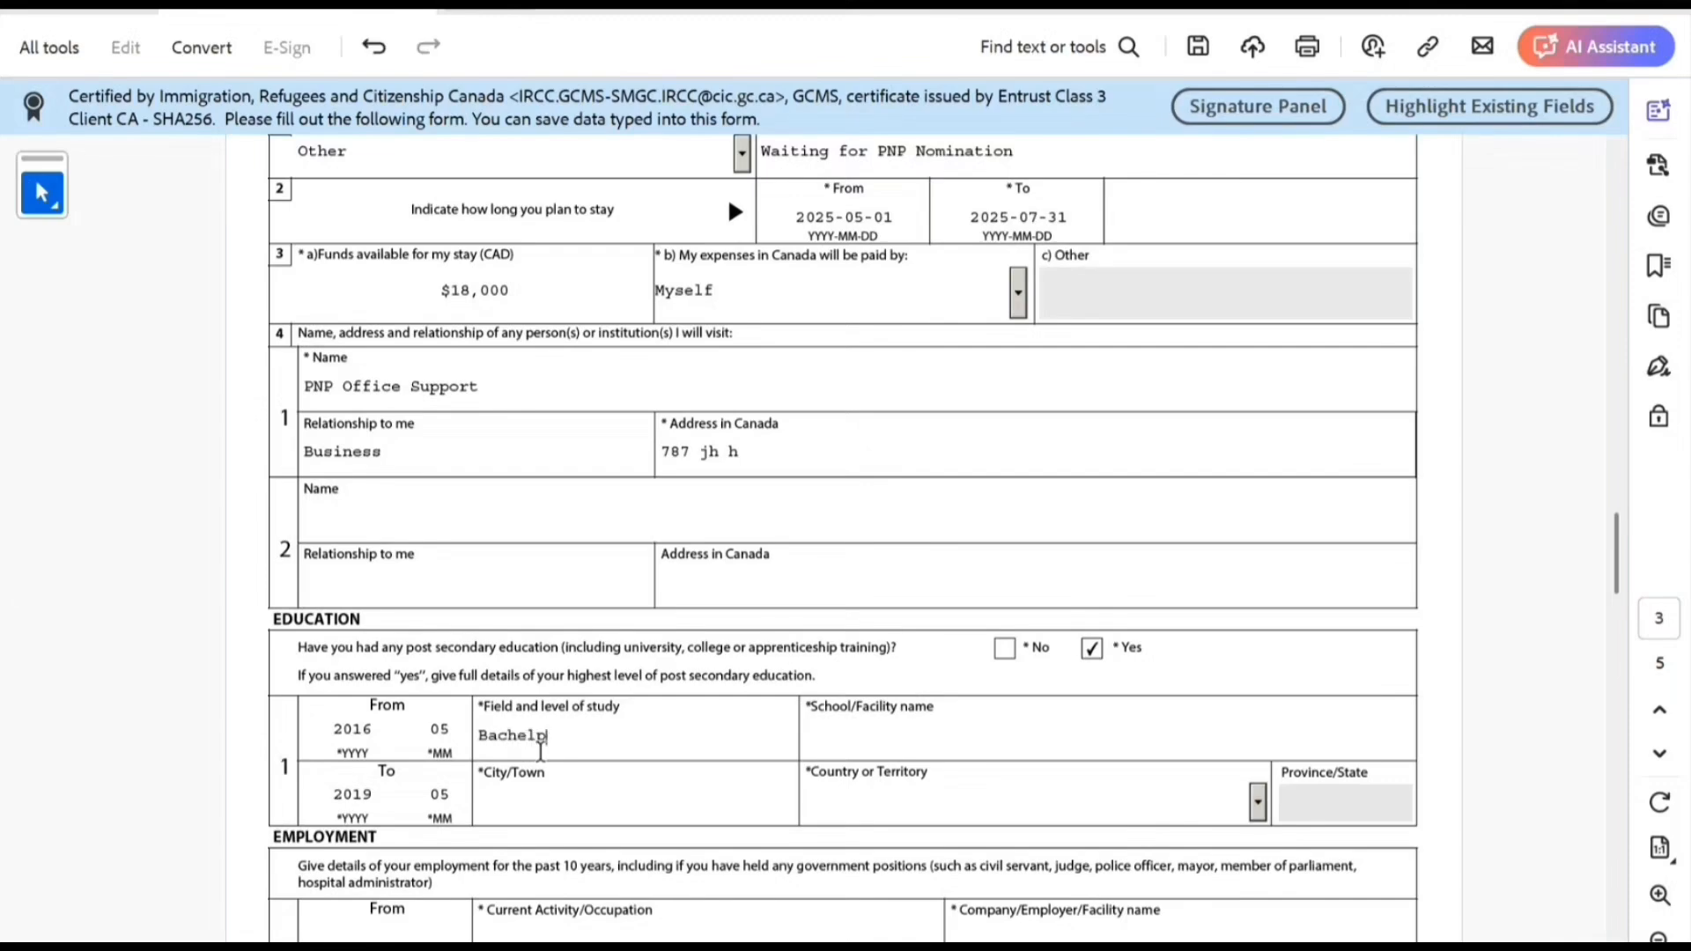
pyautogui.write('ors of Science')
pyautogui.write('nce')
pyautogui.press('BackSpace')
pyautogui.press('BackSpace')
pyautogui.press('BackSpace')
pyautogui.press('BackSpace')
pyautogui.press('BackSpace')
pyautogui.write('nce')
# Enter "New SCholl Best School" as the school name, located in New Delhi, India.
pyautogui.press('Tab')
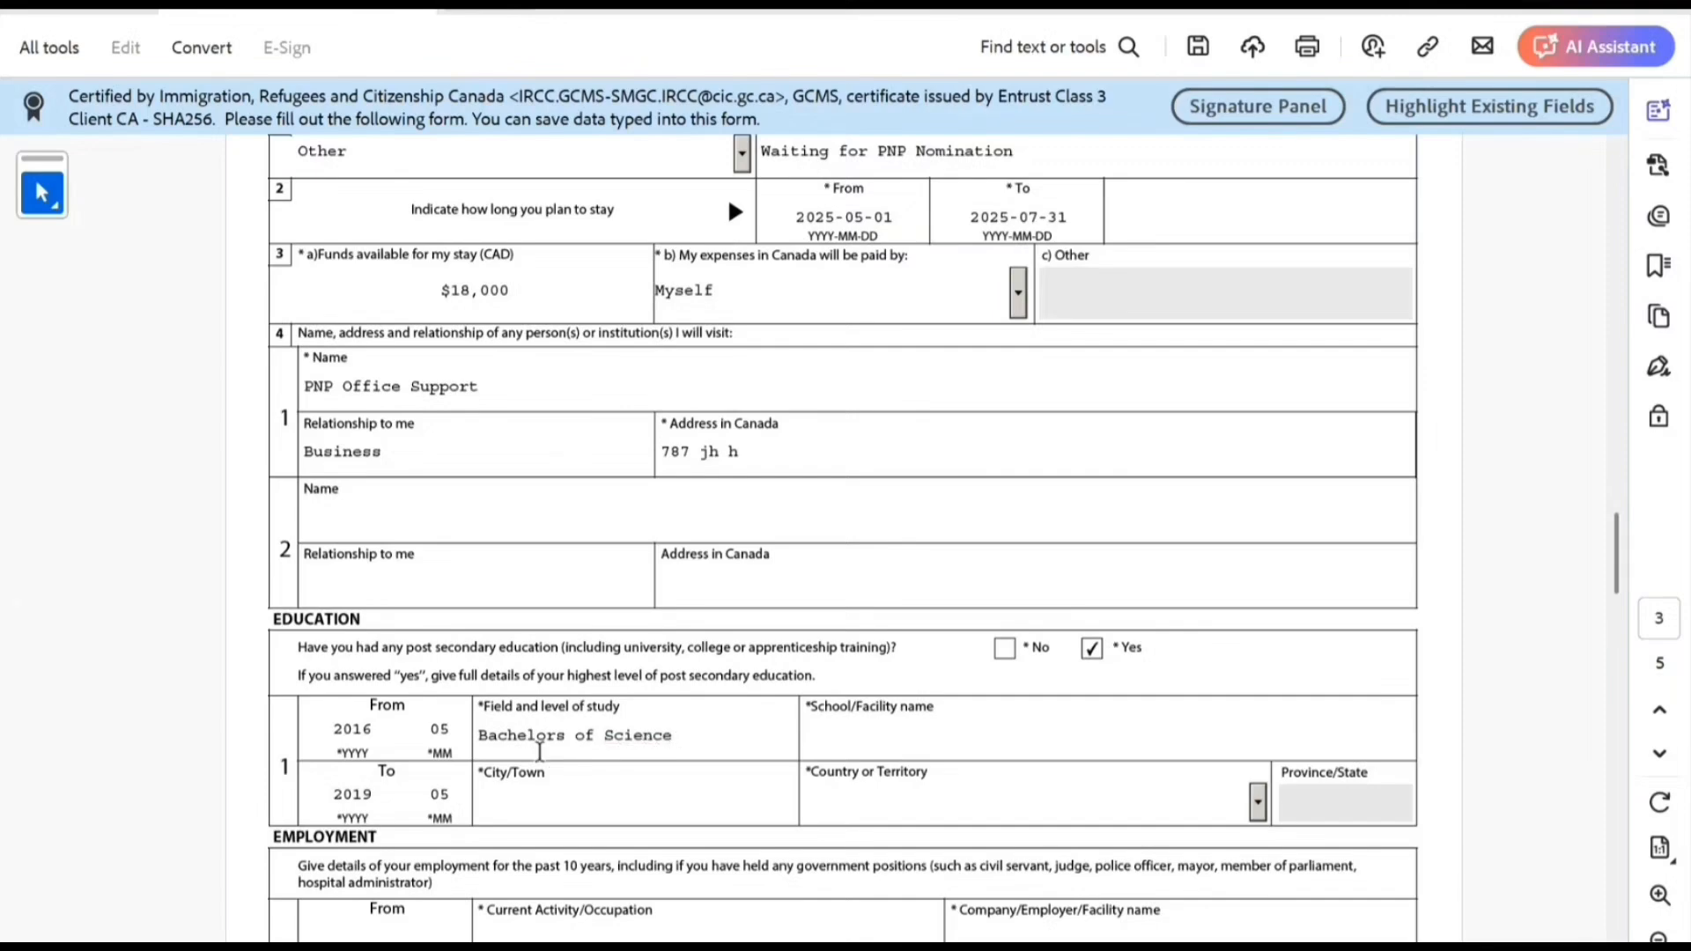
pyautogui.write('New SCholl Best ')
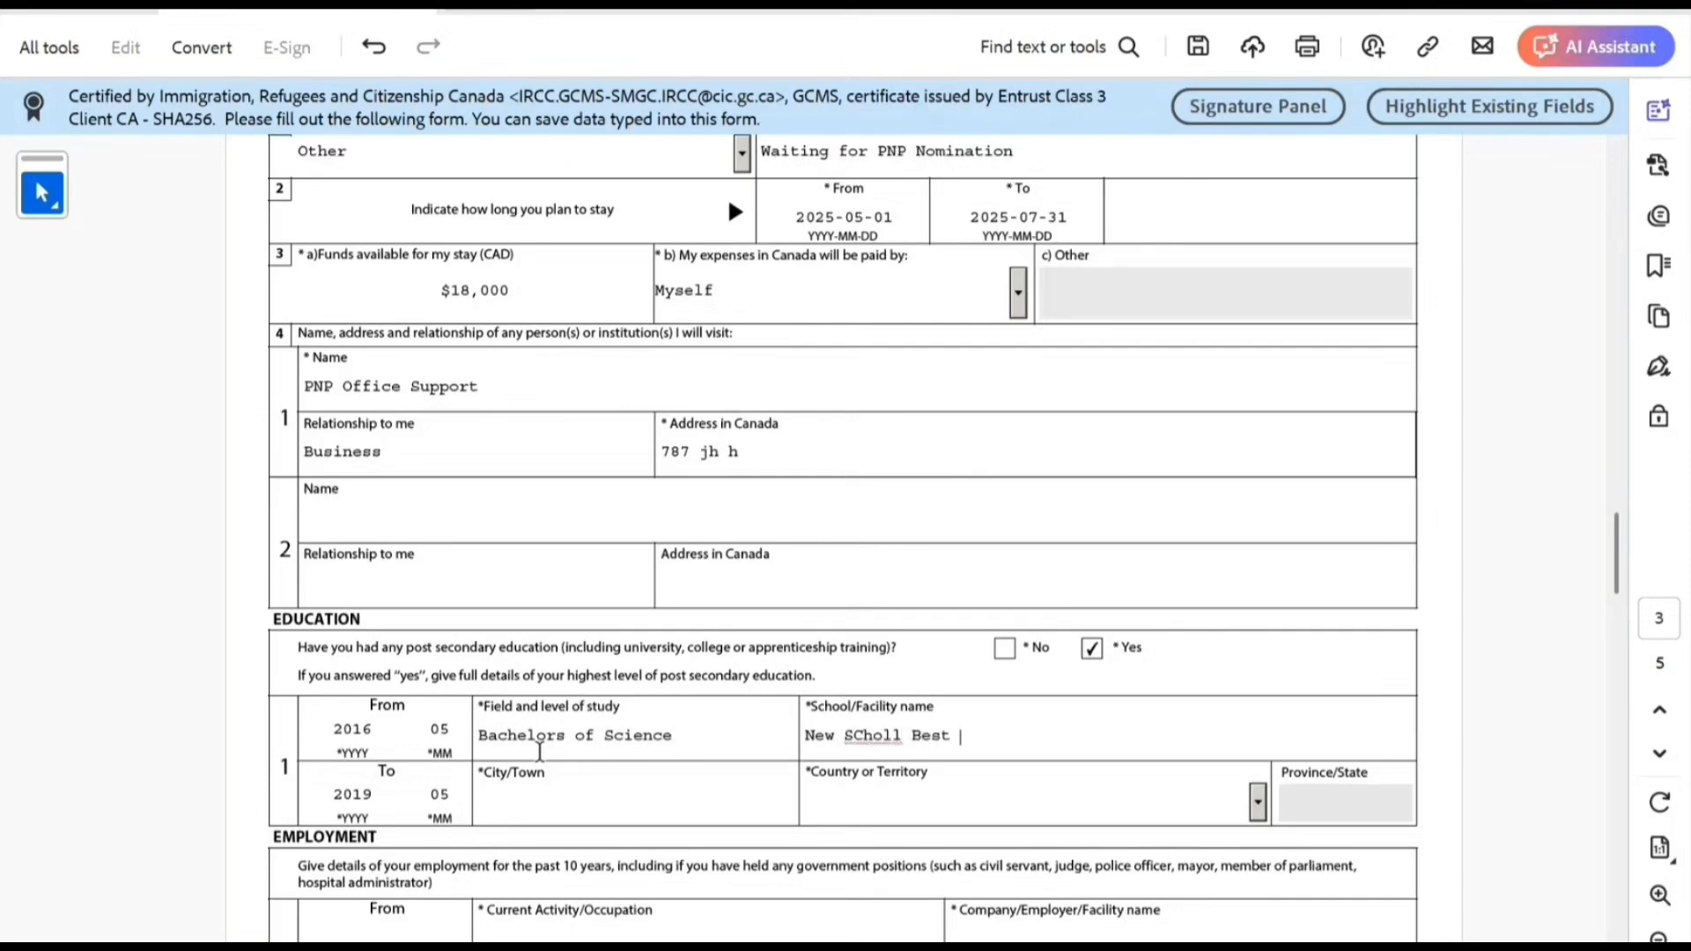
pyautogui.write('School')
pyautogui.click(570, 802)
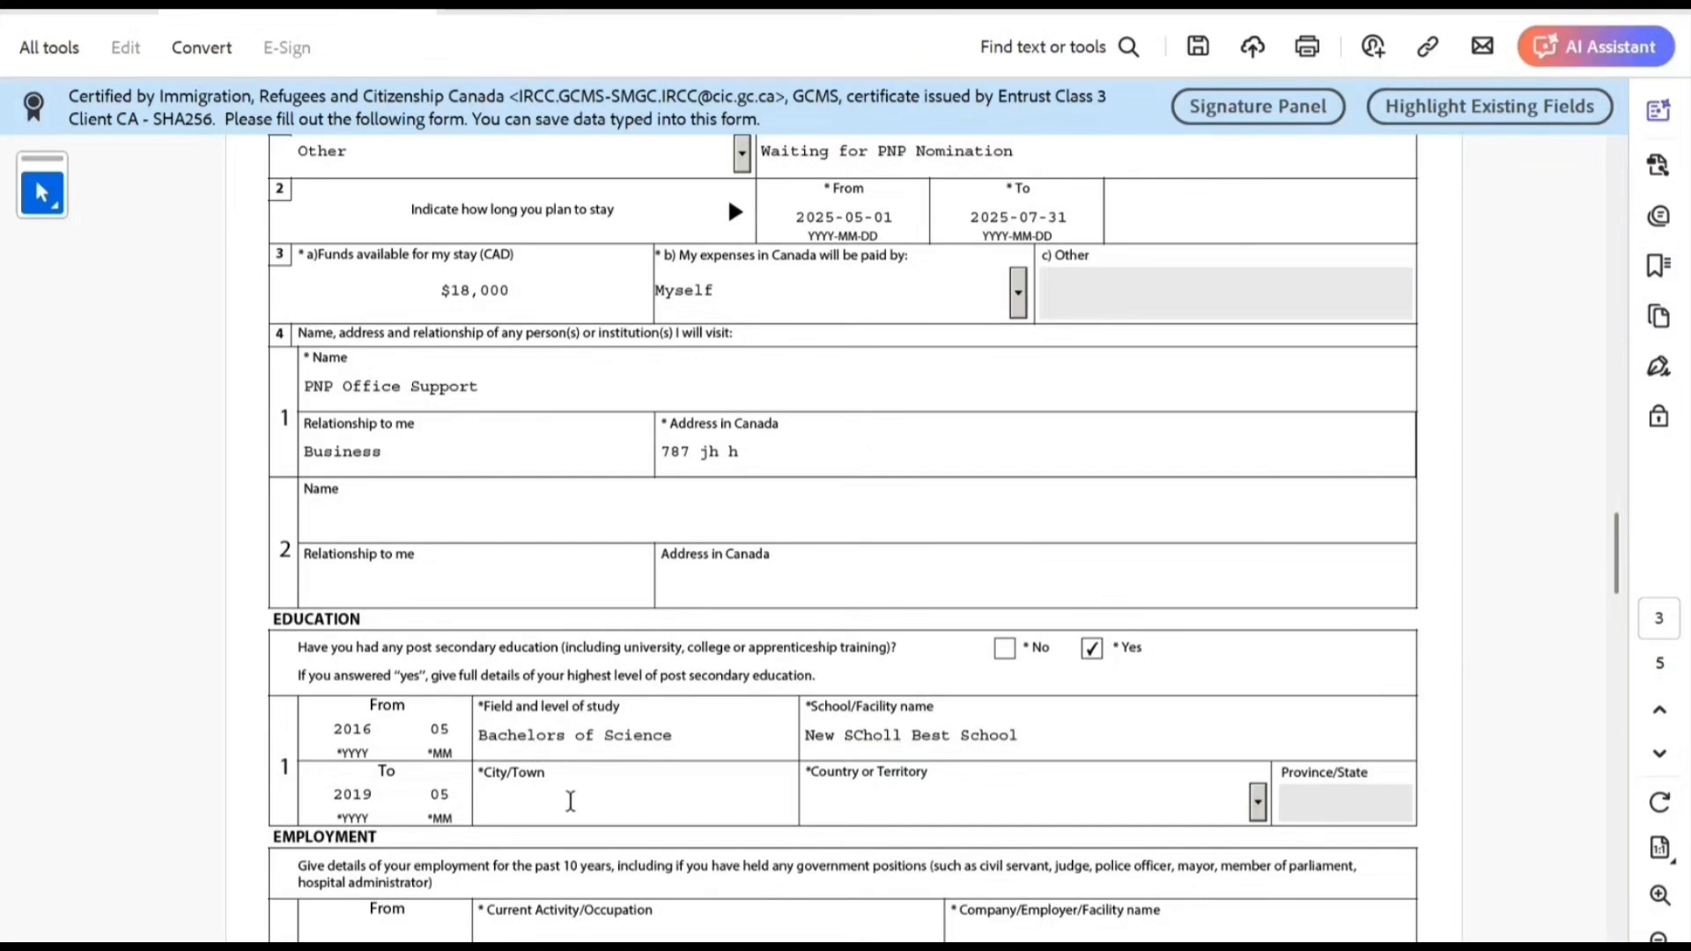
pyautogui.write('New Delhi')
pyautogui.press('Tab')
pyautogui.write('in')
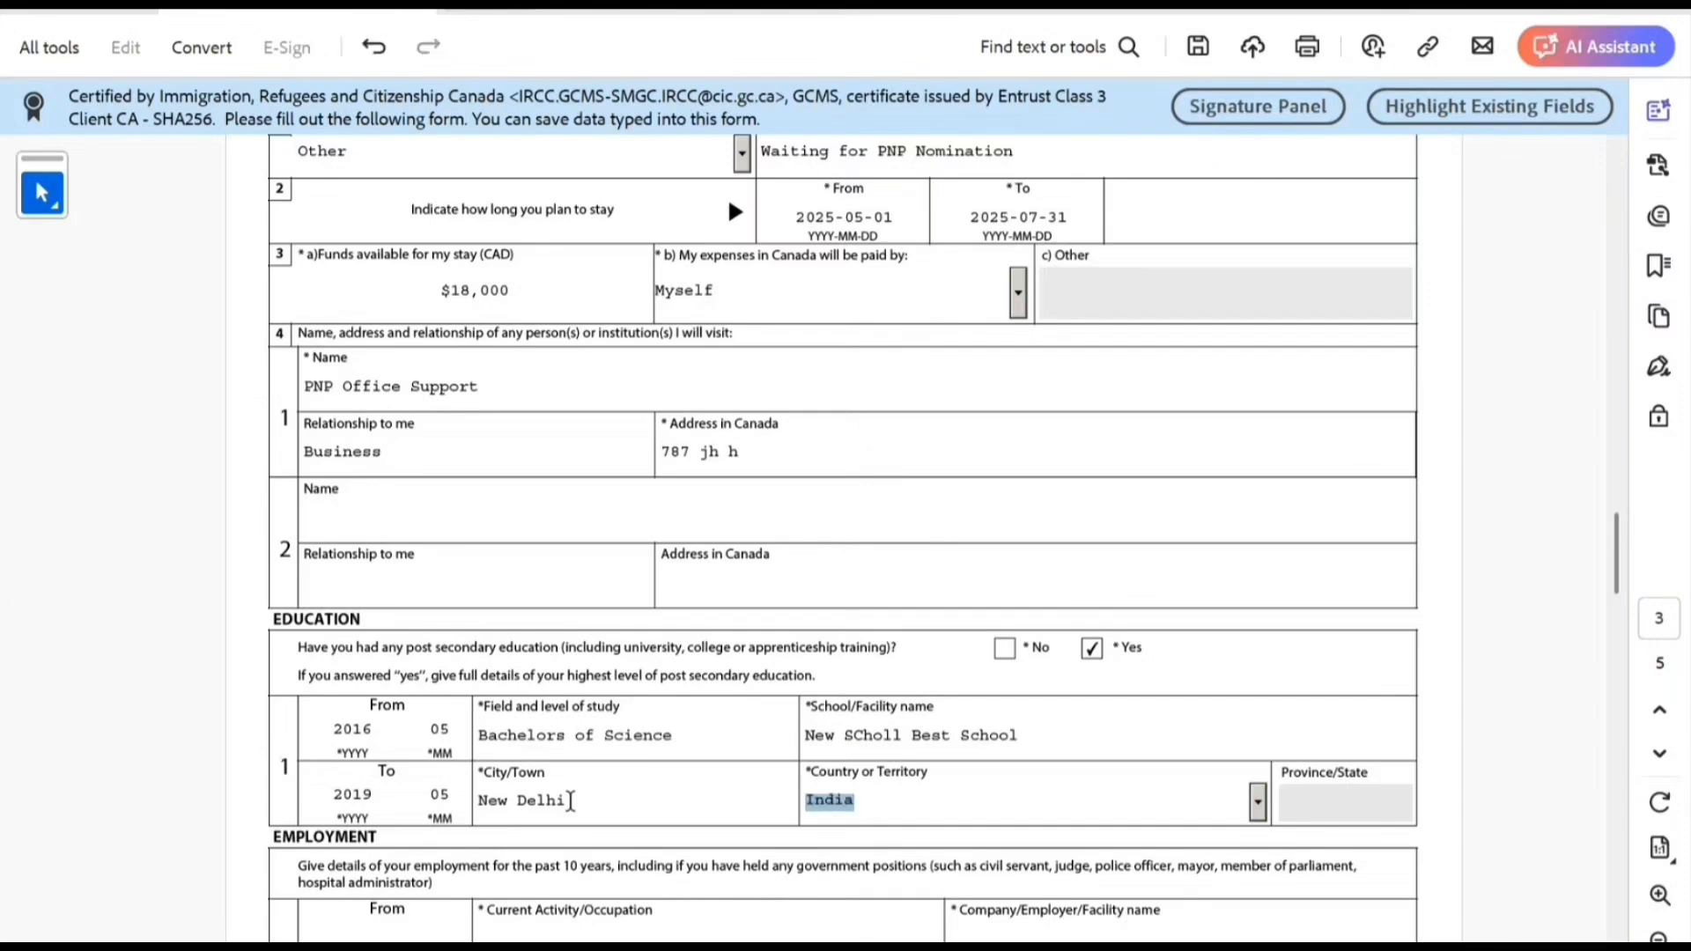
pyautogui.click(684, 837)
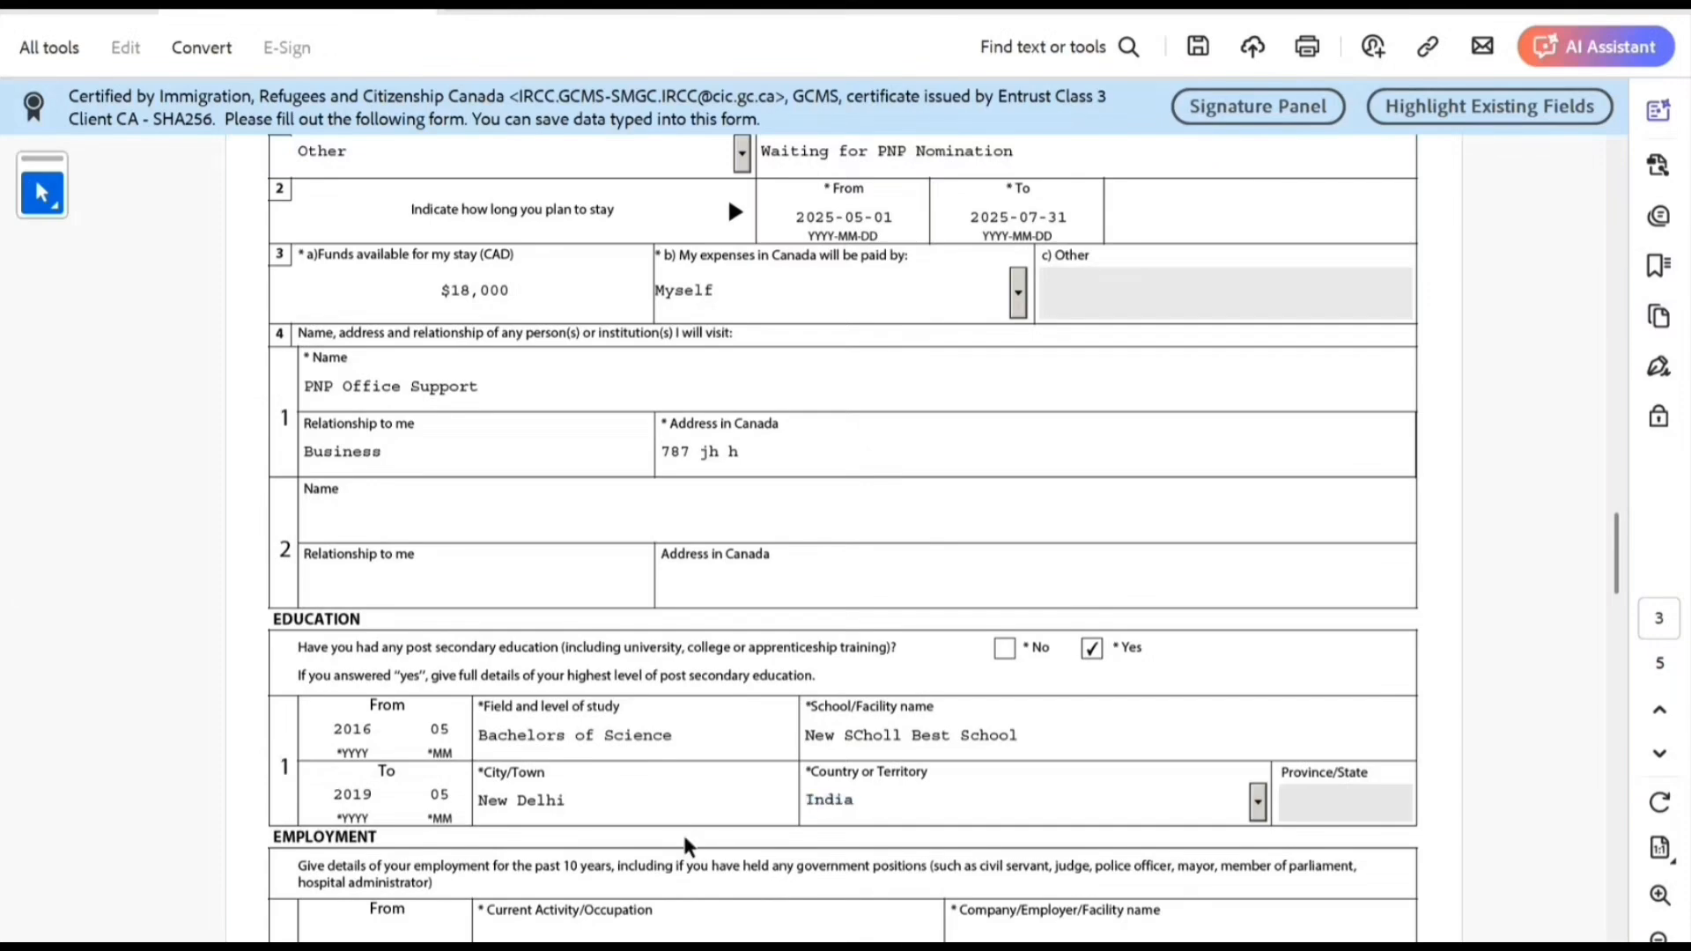
# Examine the employment section's three entries covering the past 10 years and the background information questions on page 4.
pyautogui.scroll(-2, 683, 838)
pyautogui.scroll(-2, 683, 839)
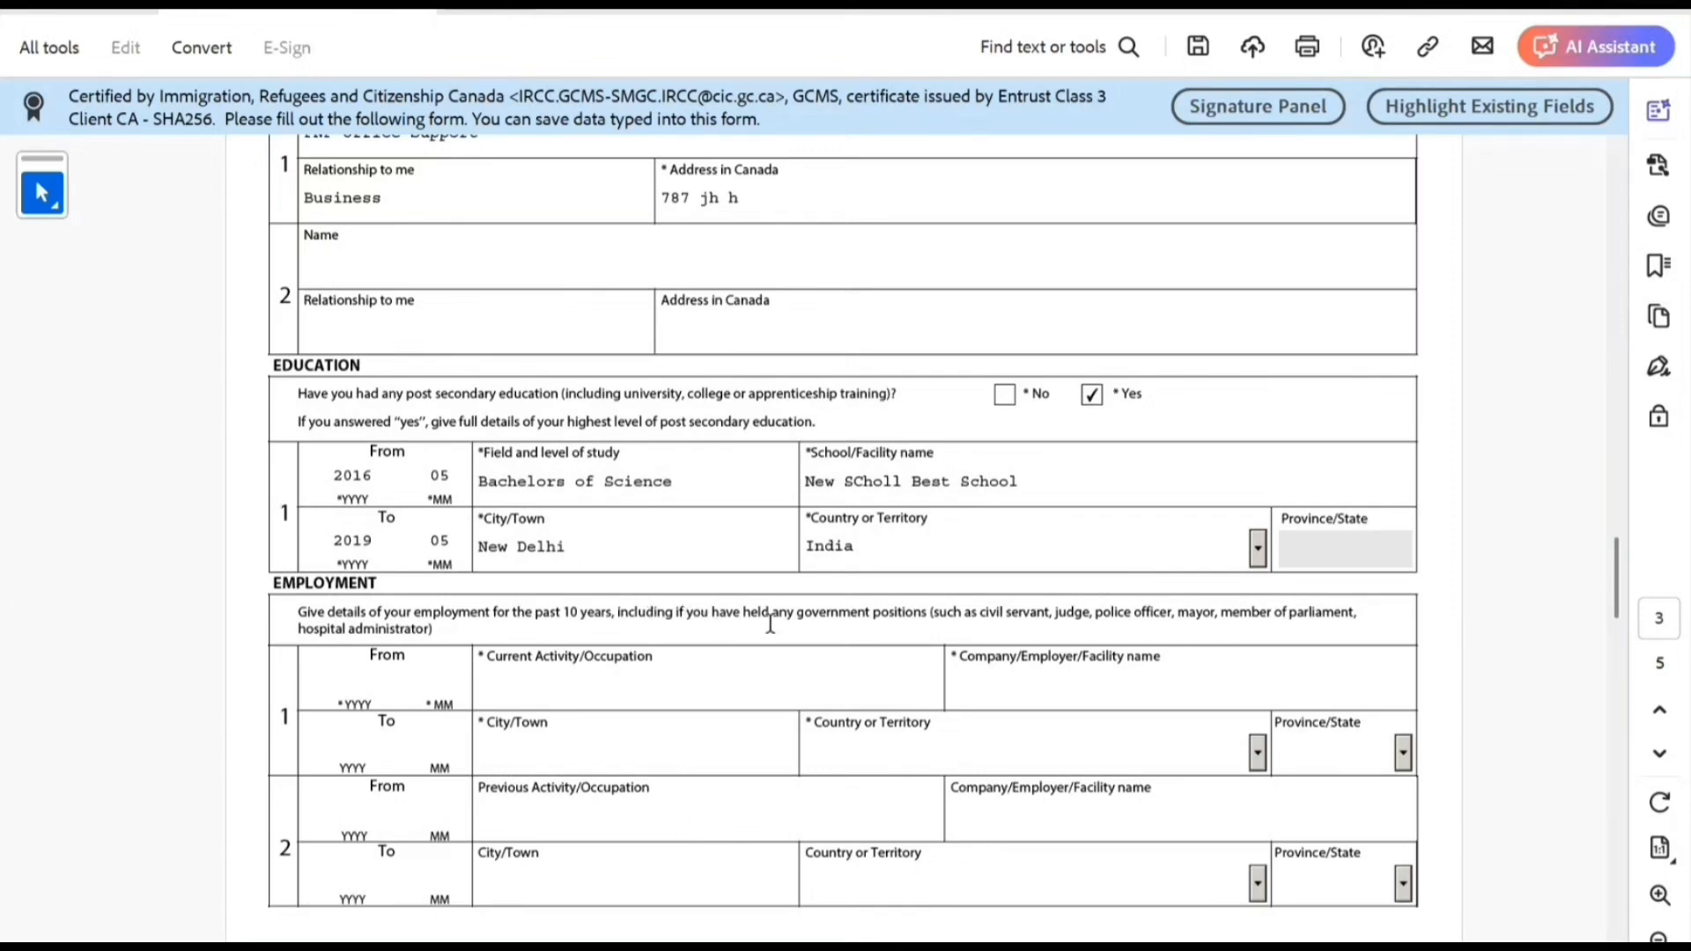
pyautogui.scroll(-1, 964, 625)
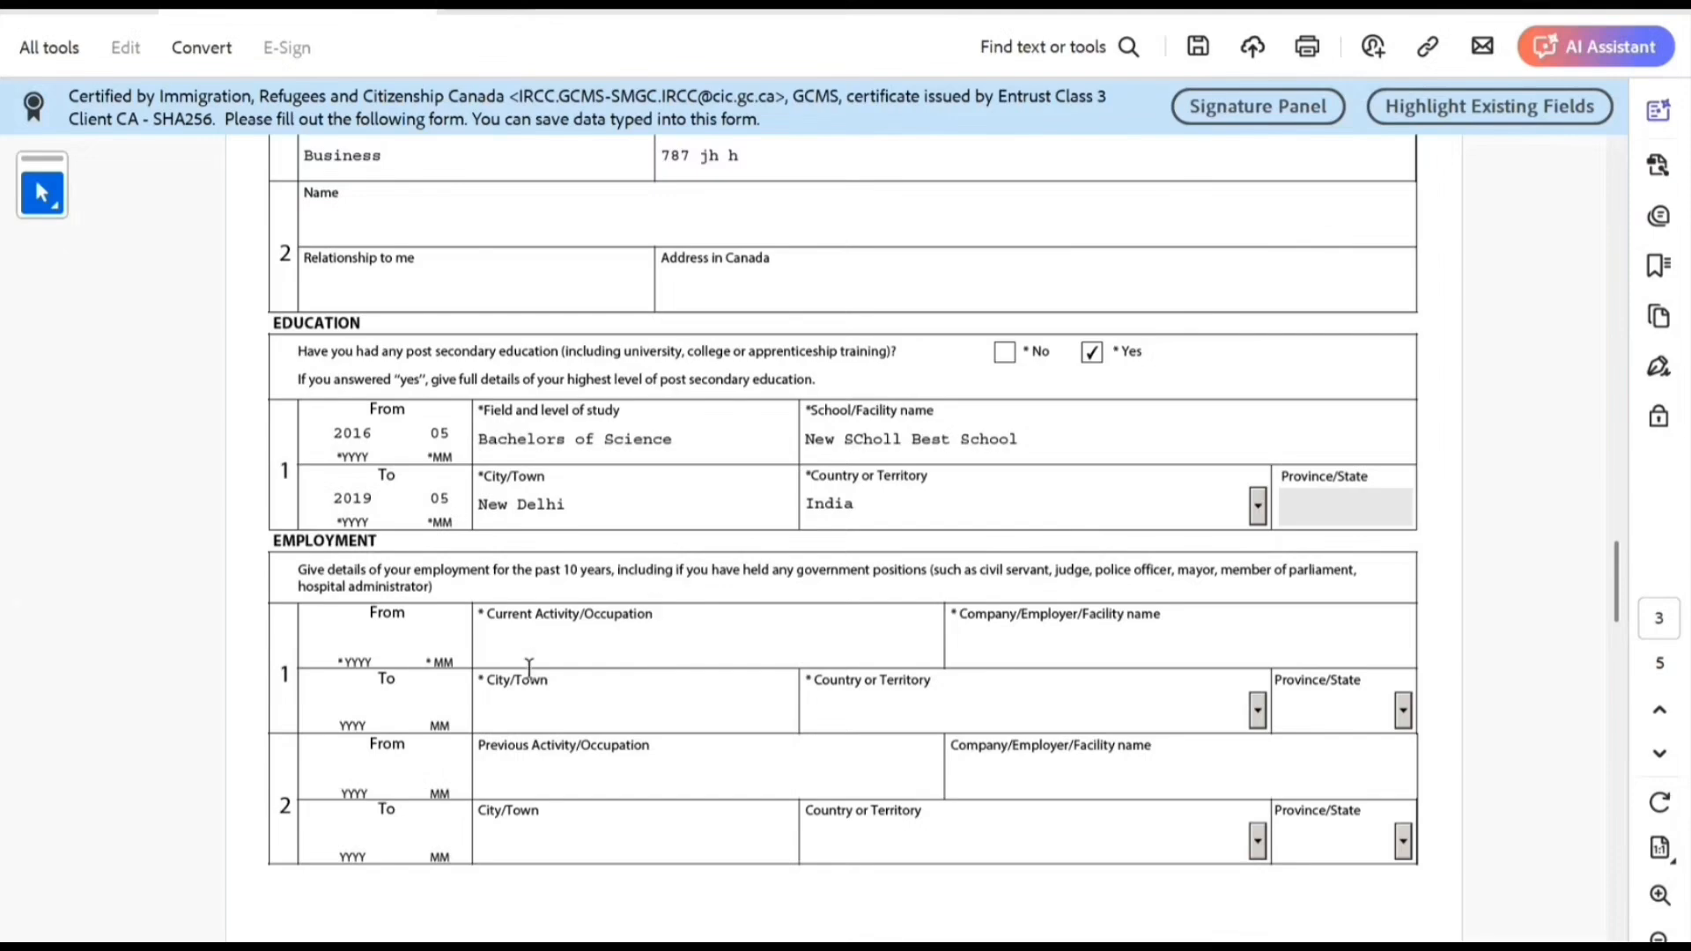
pyautogui.scroll(-3, 532, 674)
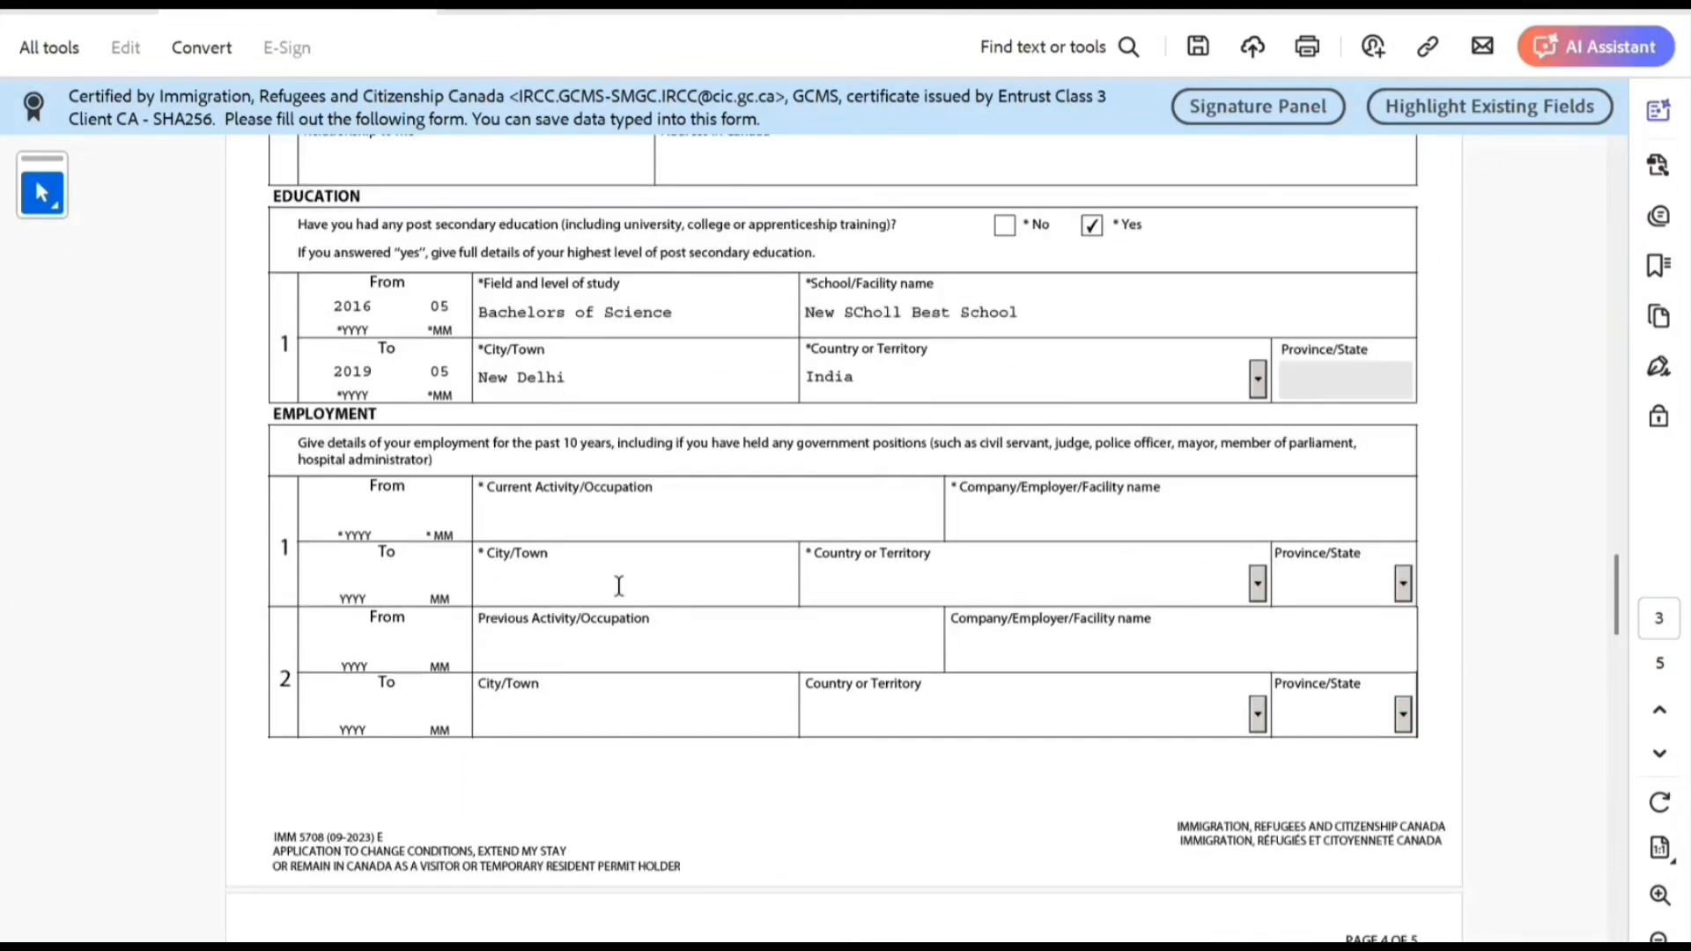
pyautogui.scroll(-2, 619, 586)
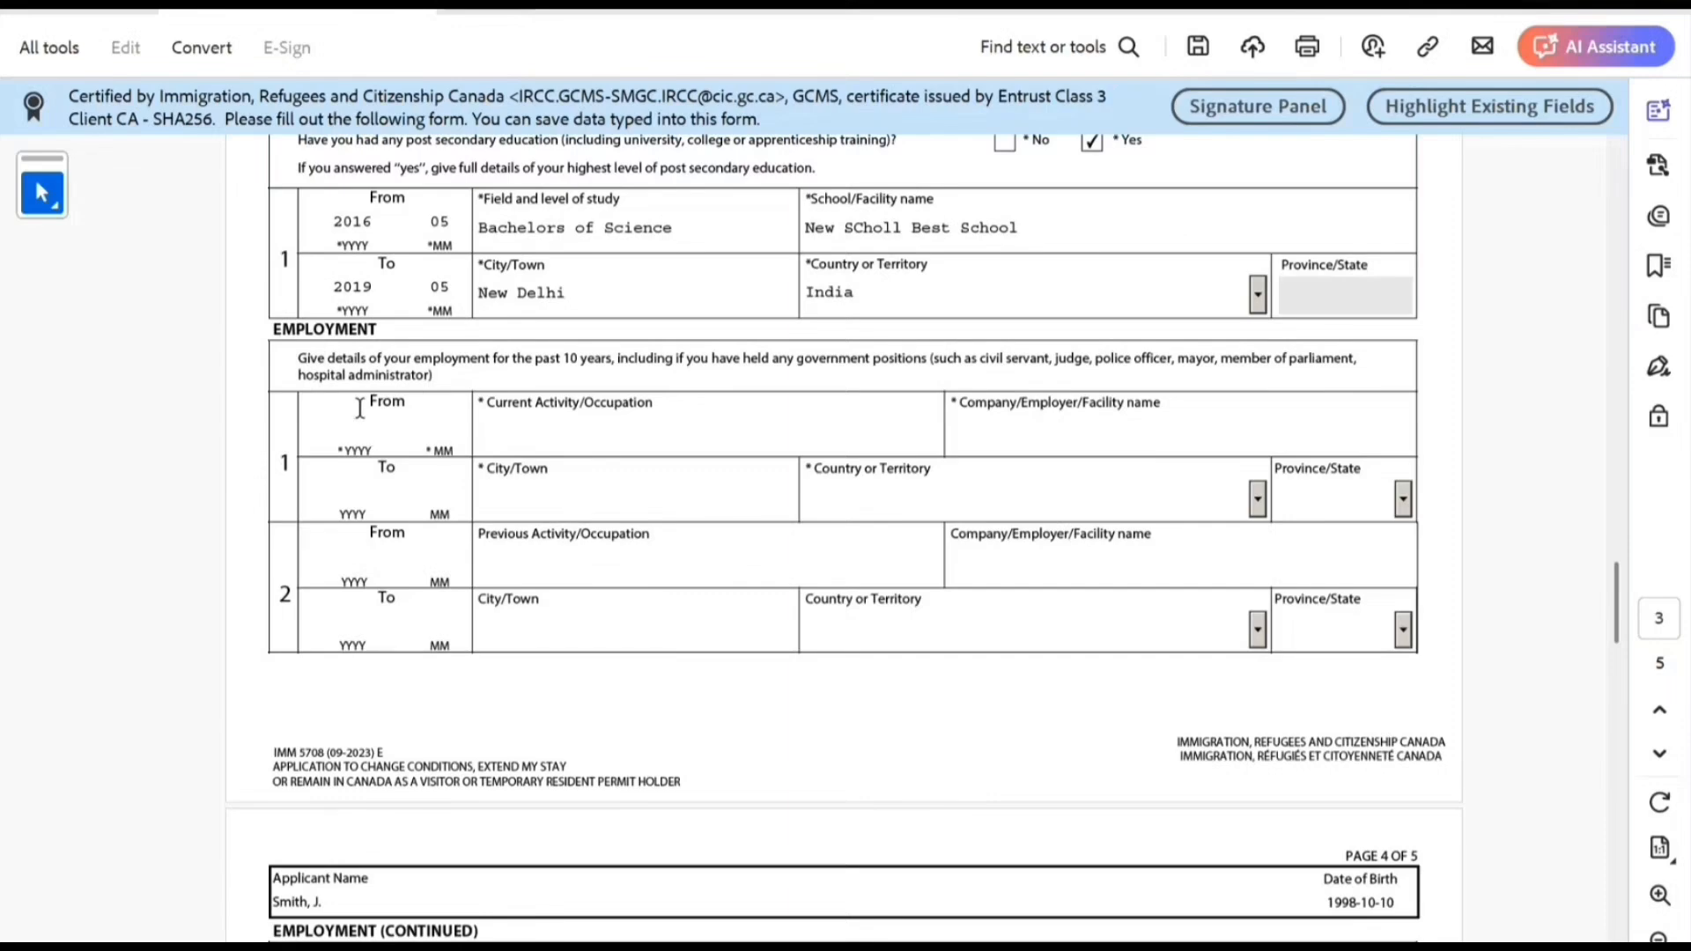
pyautogui.scroll(-3, 453, 528)
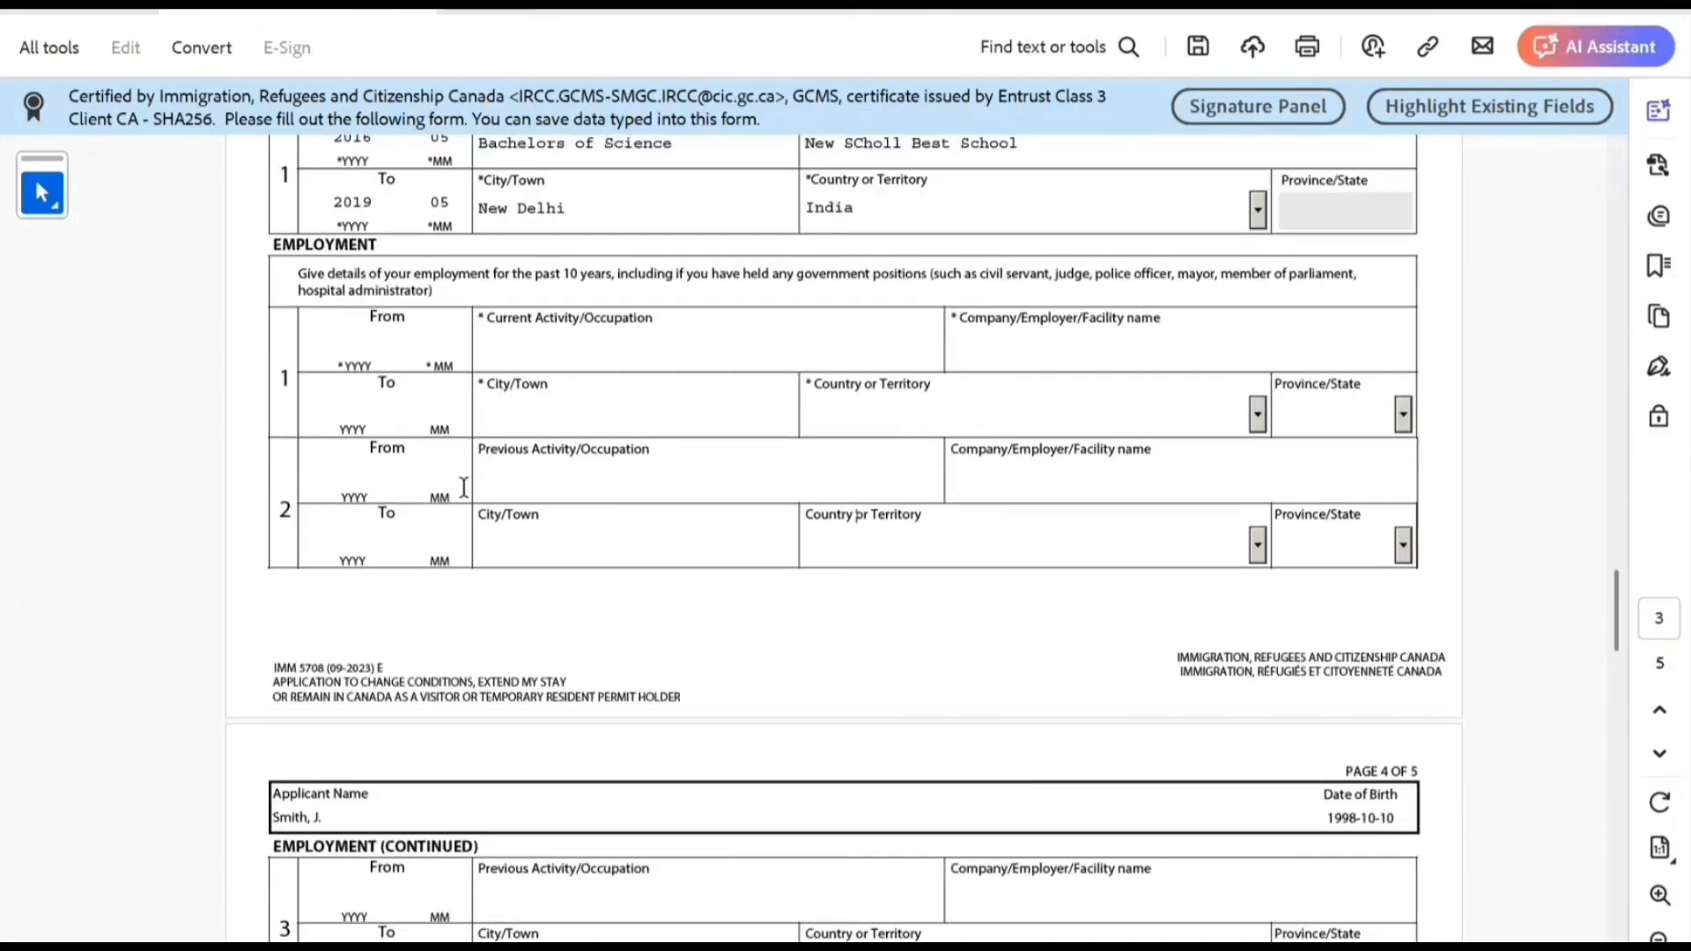
pyautogui.scroll(-2, 464, 502)
pyautogui.scroll(-2, 466, 513)
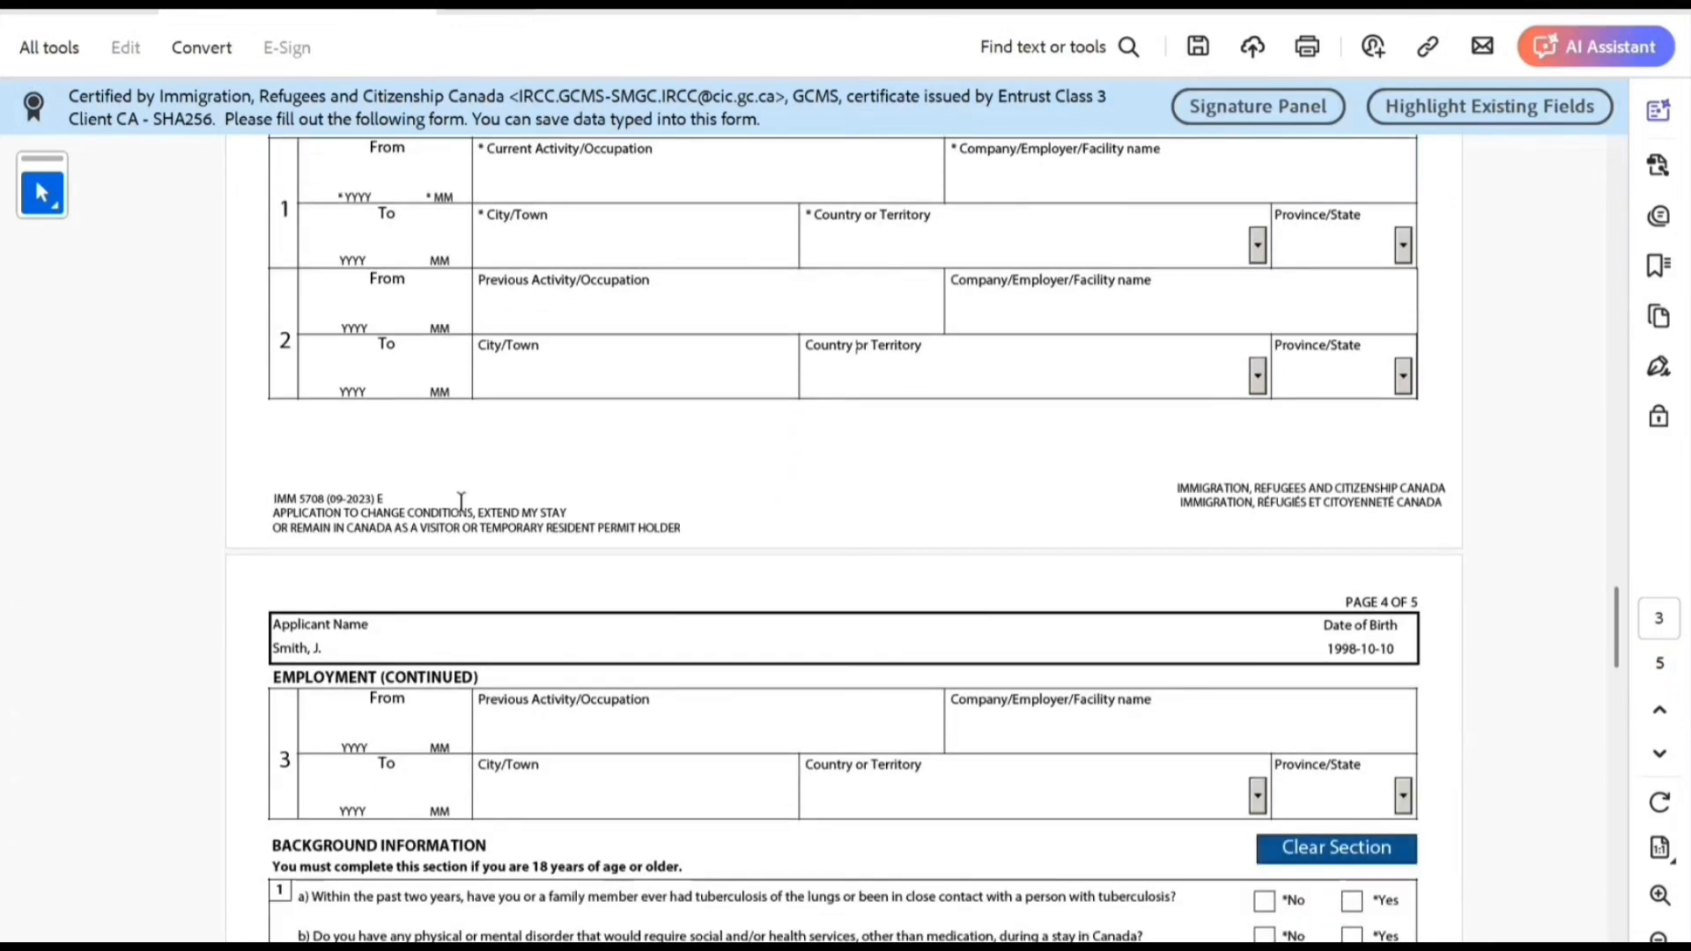
pyautogui.scroll(-6, 461, 502)
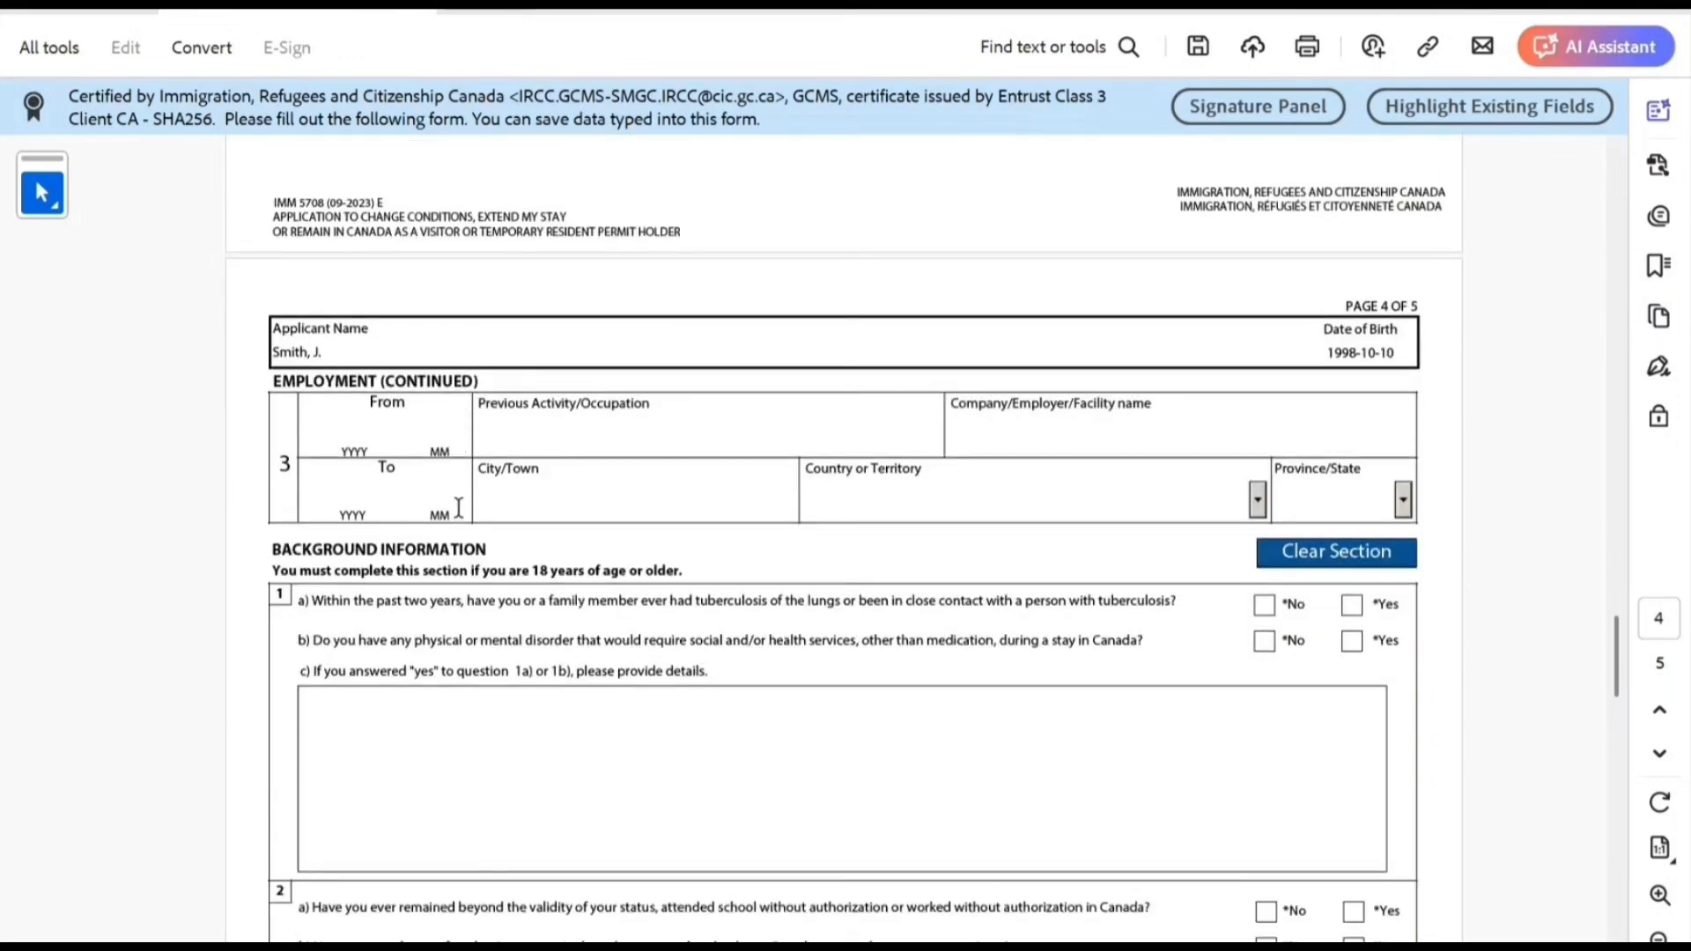
pyautogui.scroll(1, 459, 509)
pyautogui.scroll(3, 459, 502)
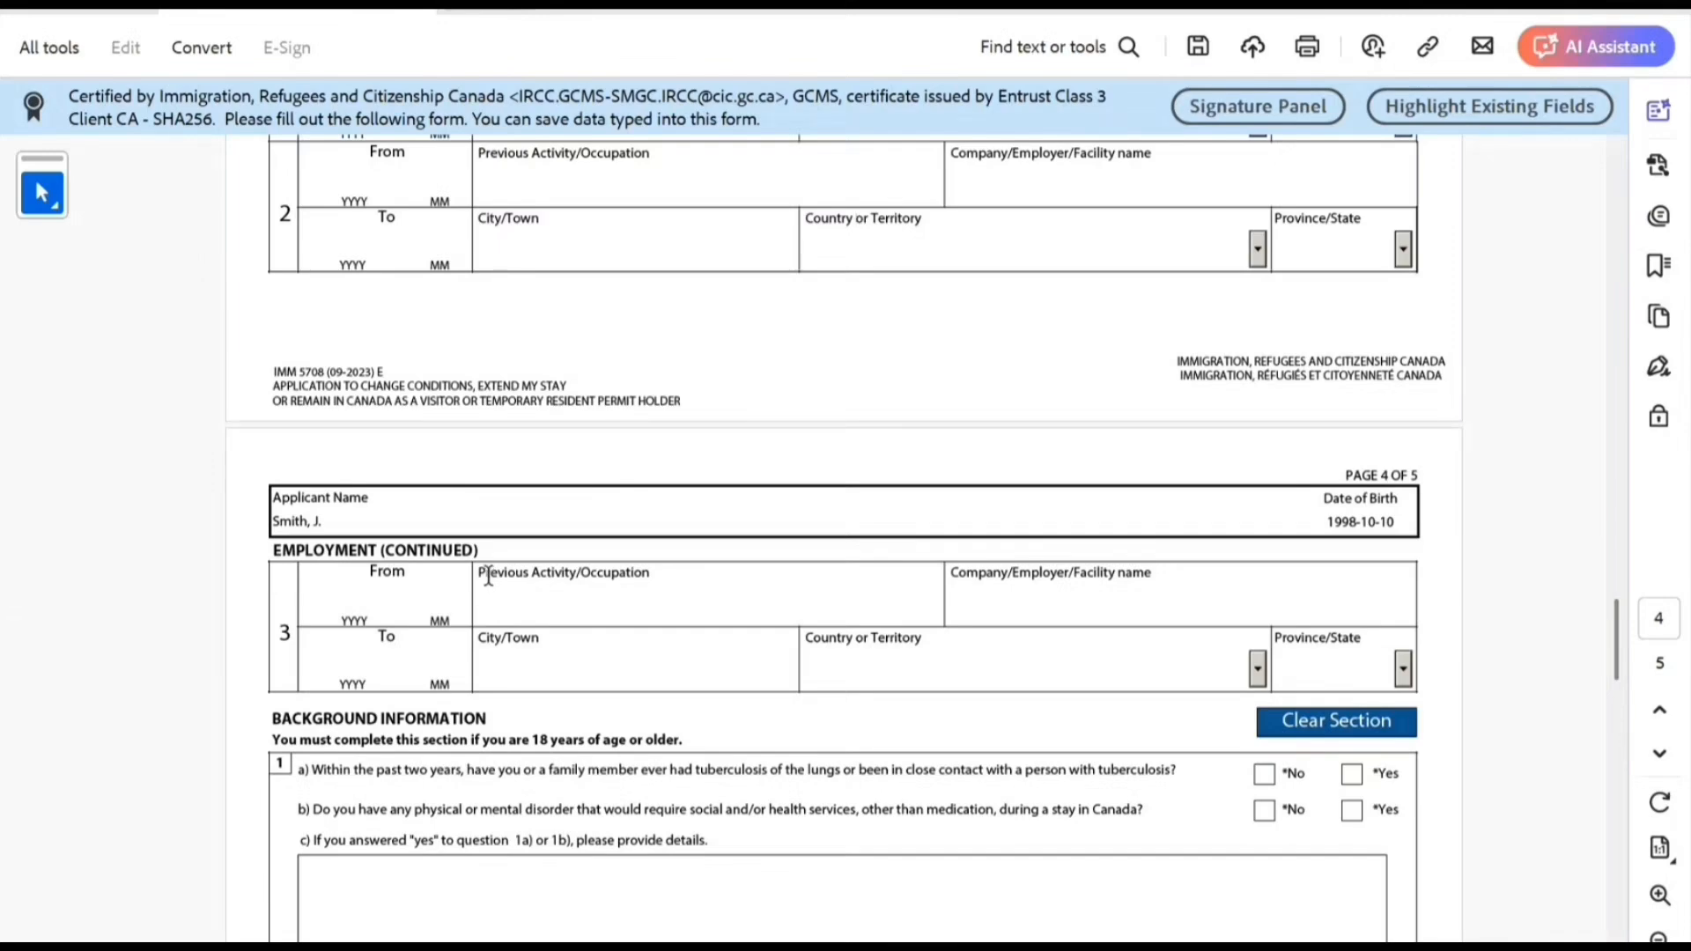
pyautogui.scroll(4, 488, 574)
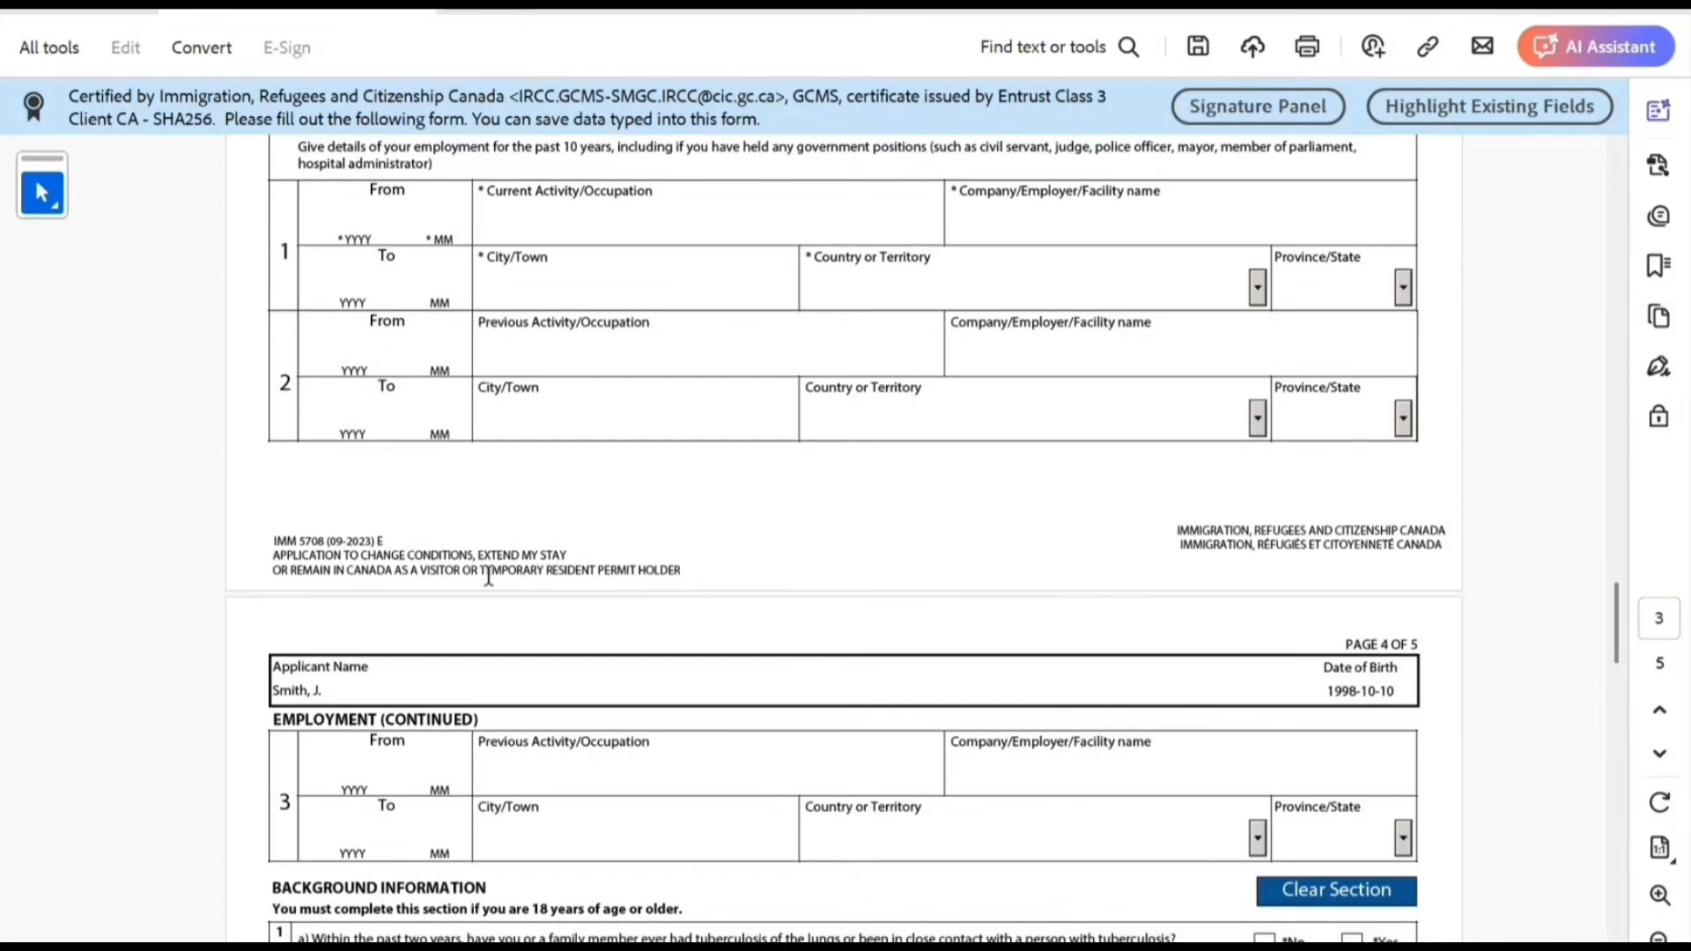
pyautogui.scroll(2, 488, 576)
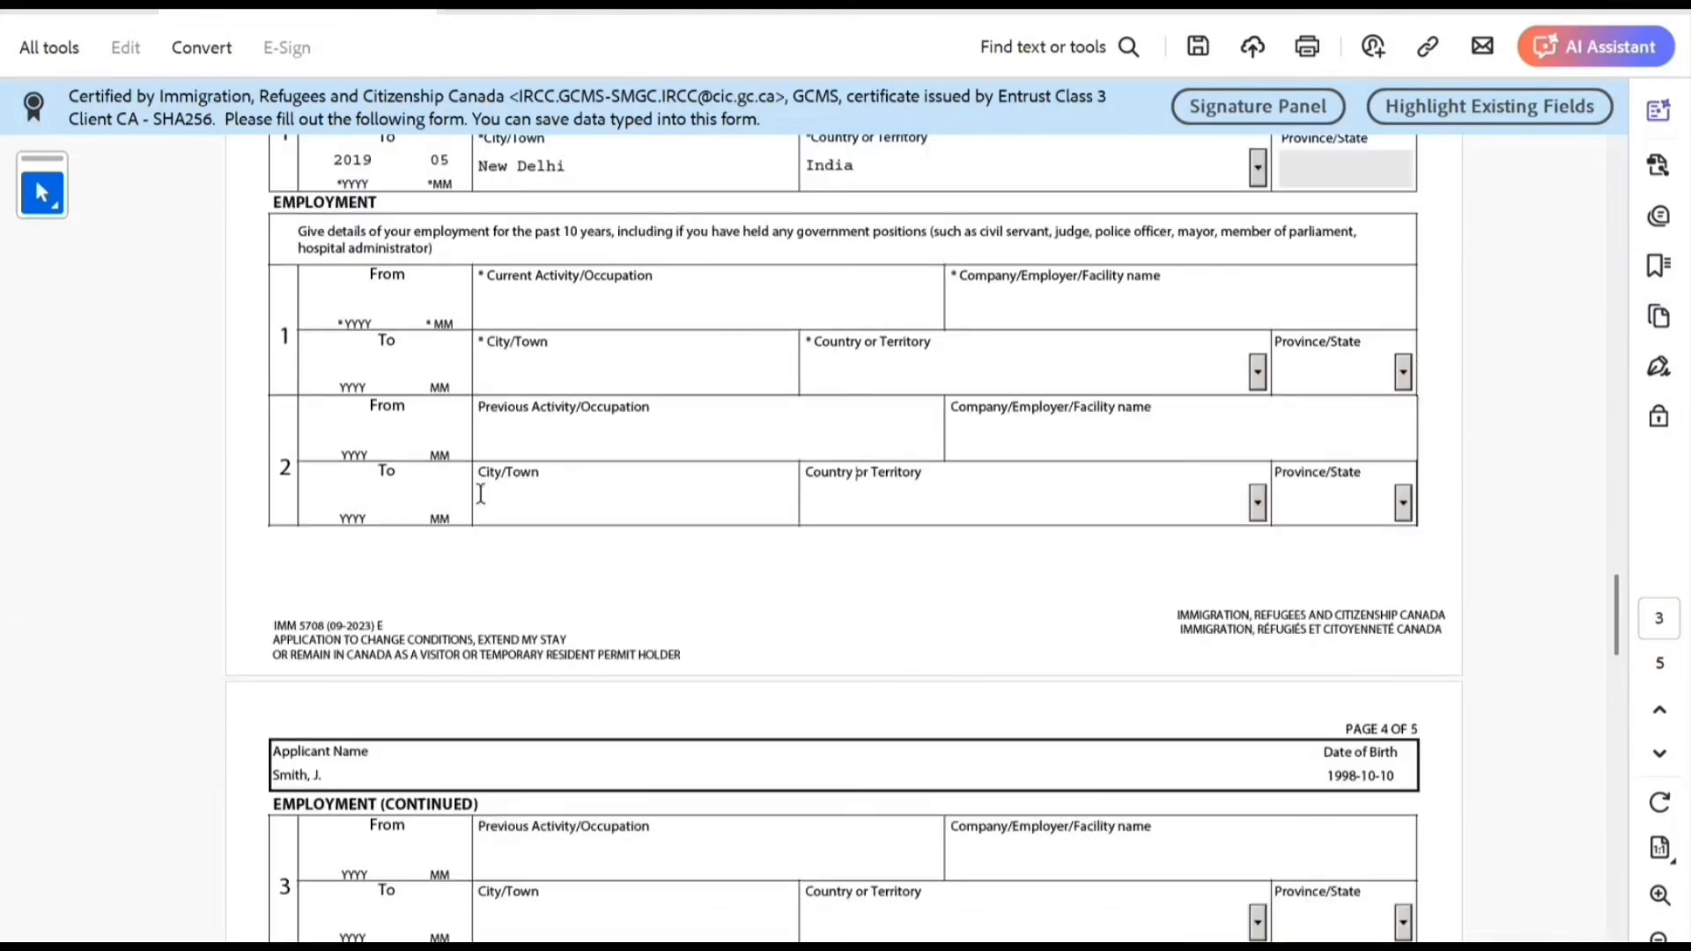
pyautogui.scroll(-9, 686, 705)
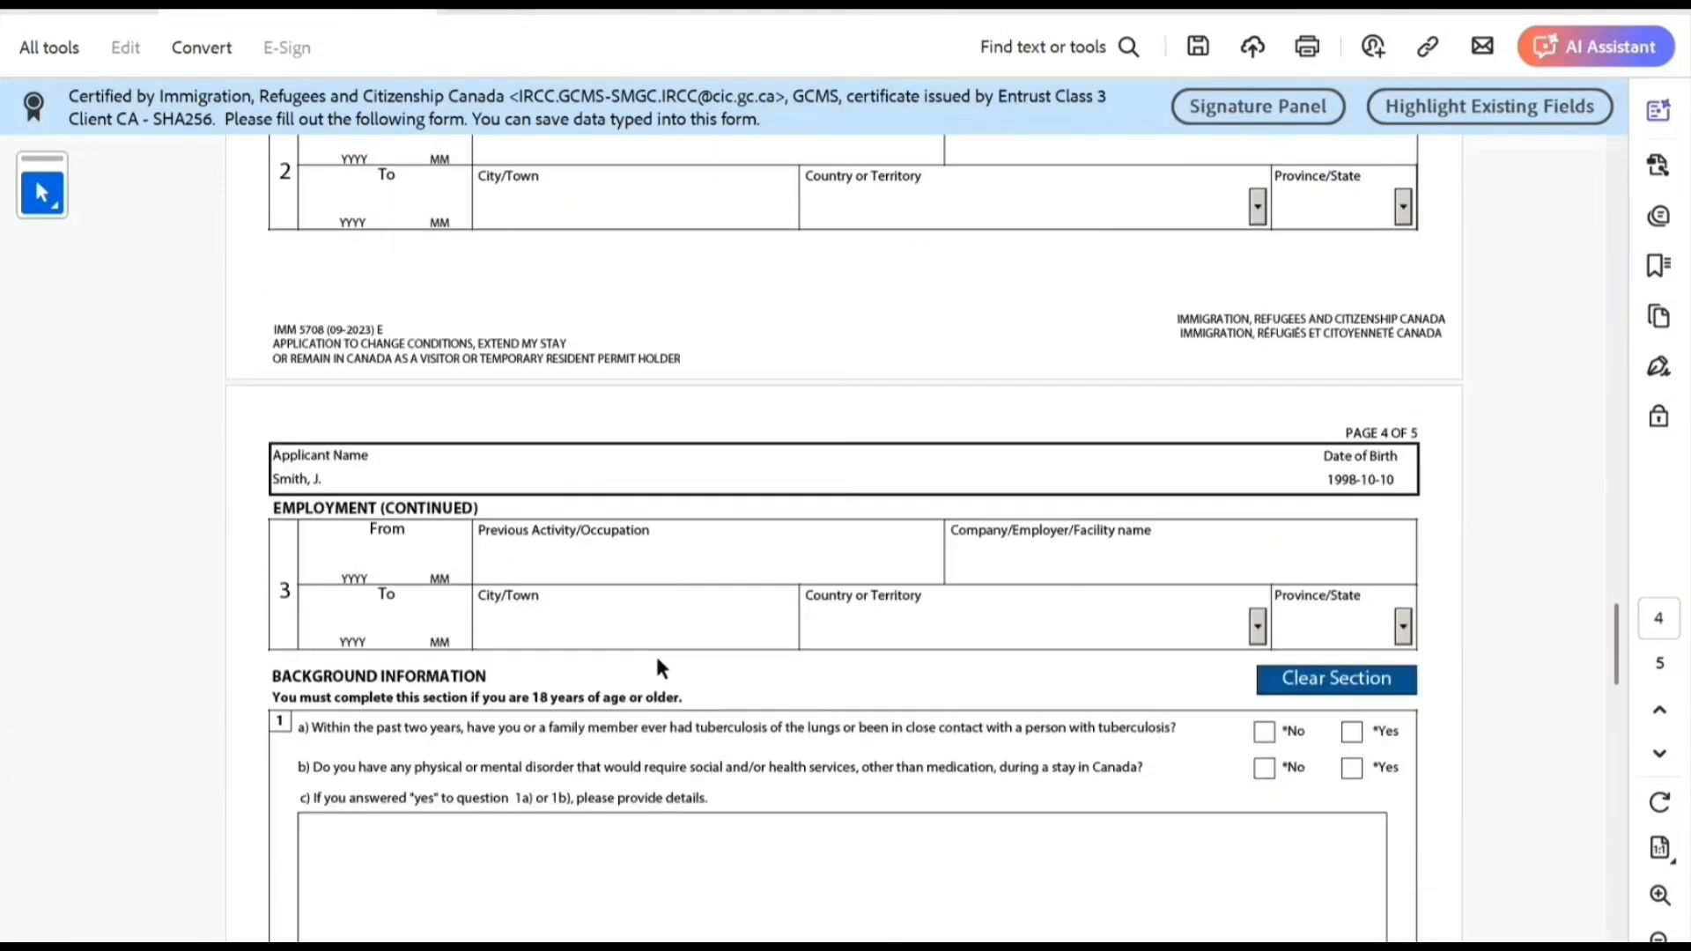
pyautogui.scroll(-2, 656, 656)
pyautogui.scroll(6, 519, 448)
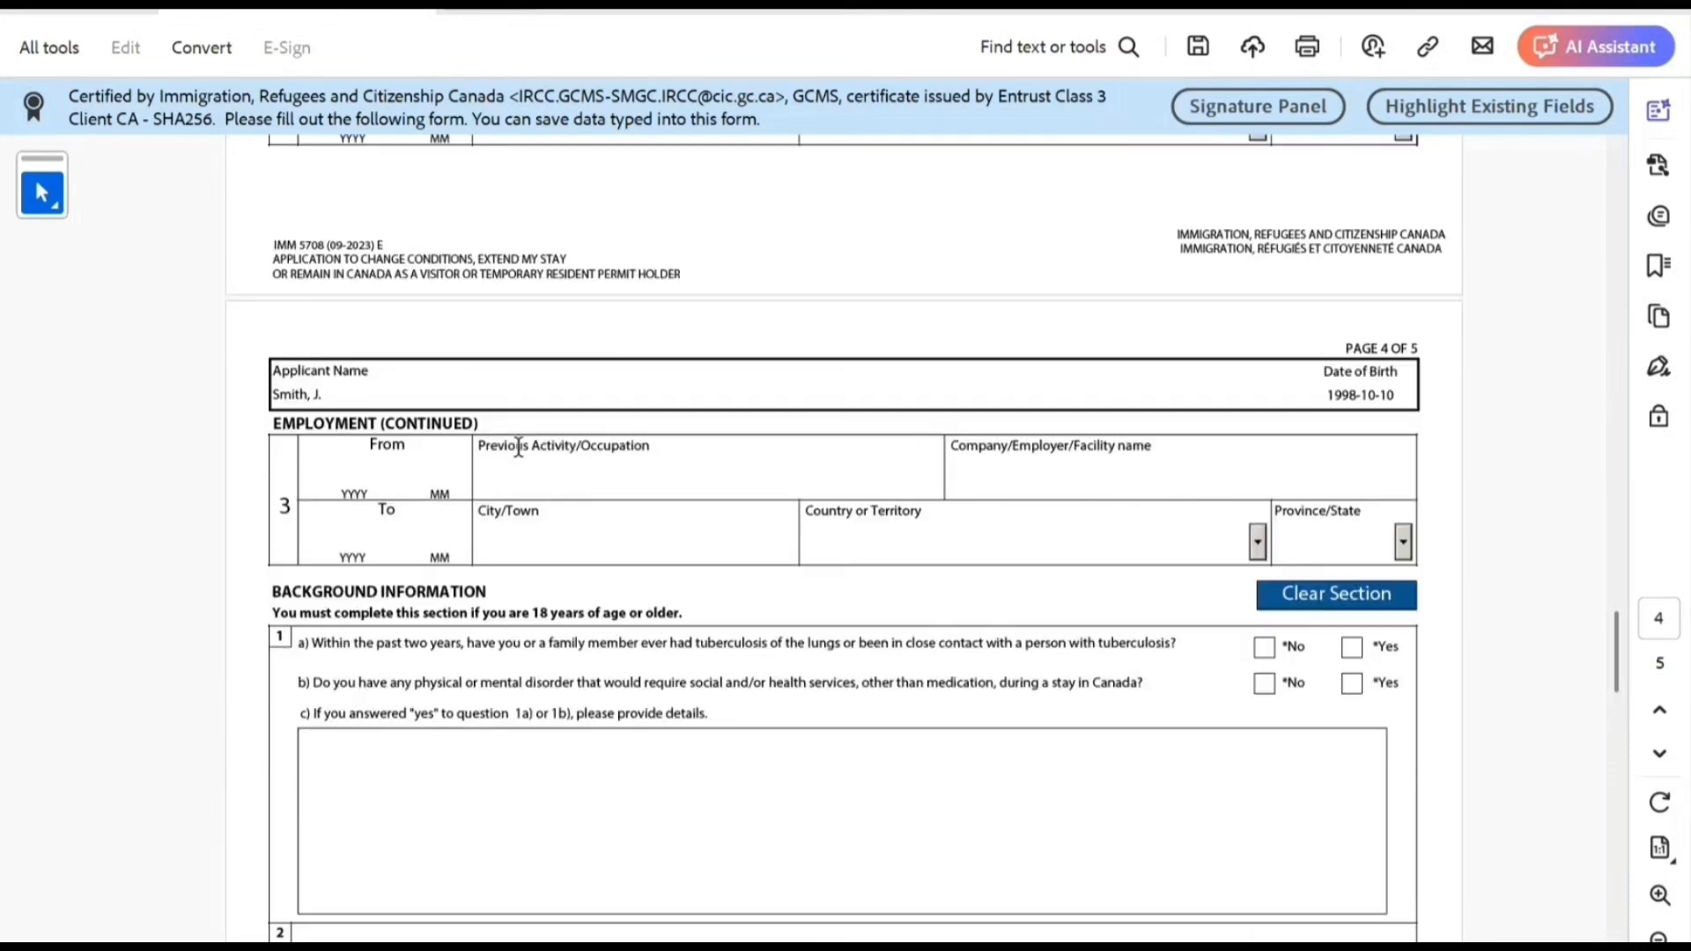
pyautogui.scroll(-2, 518, 456)
pyautogui.scroll(5, 516, 453)
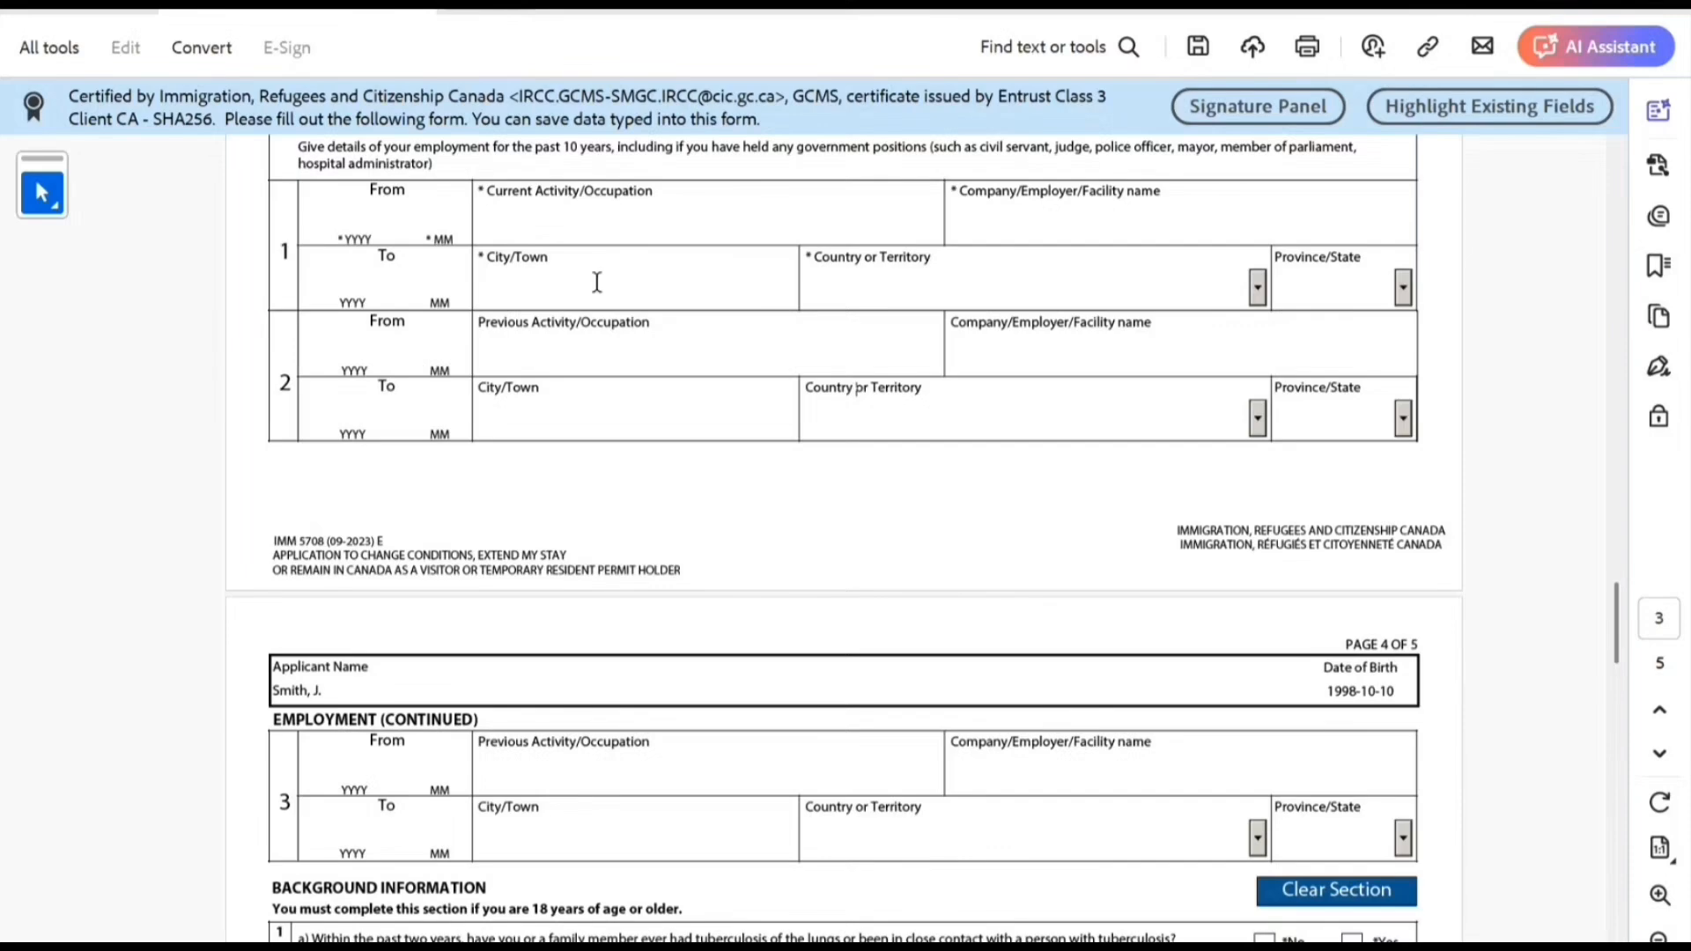
pyautogui.scroll(-2, 595, 537)
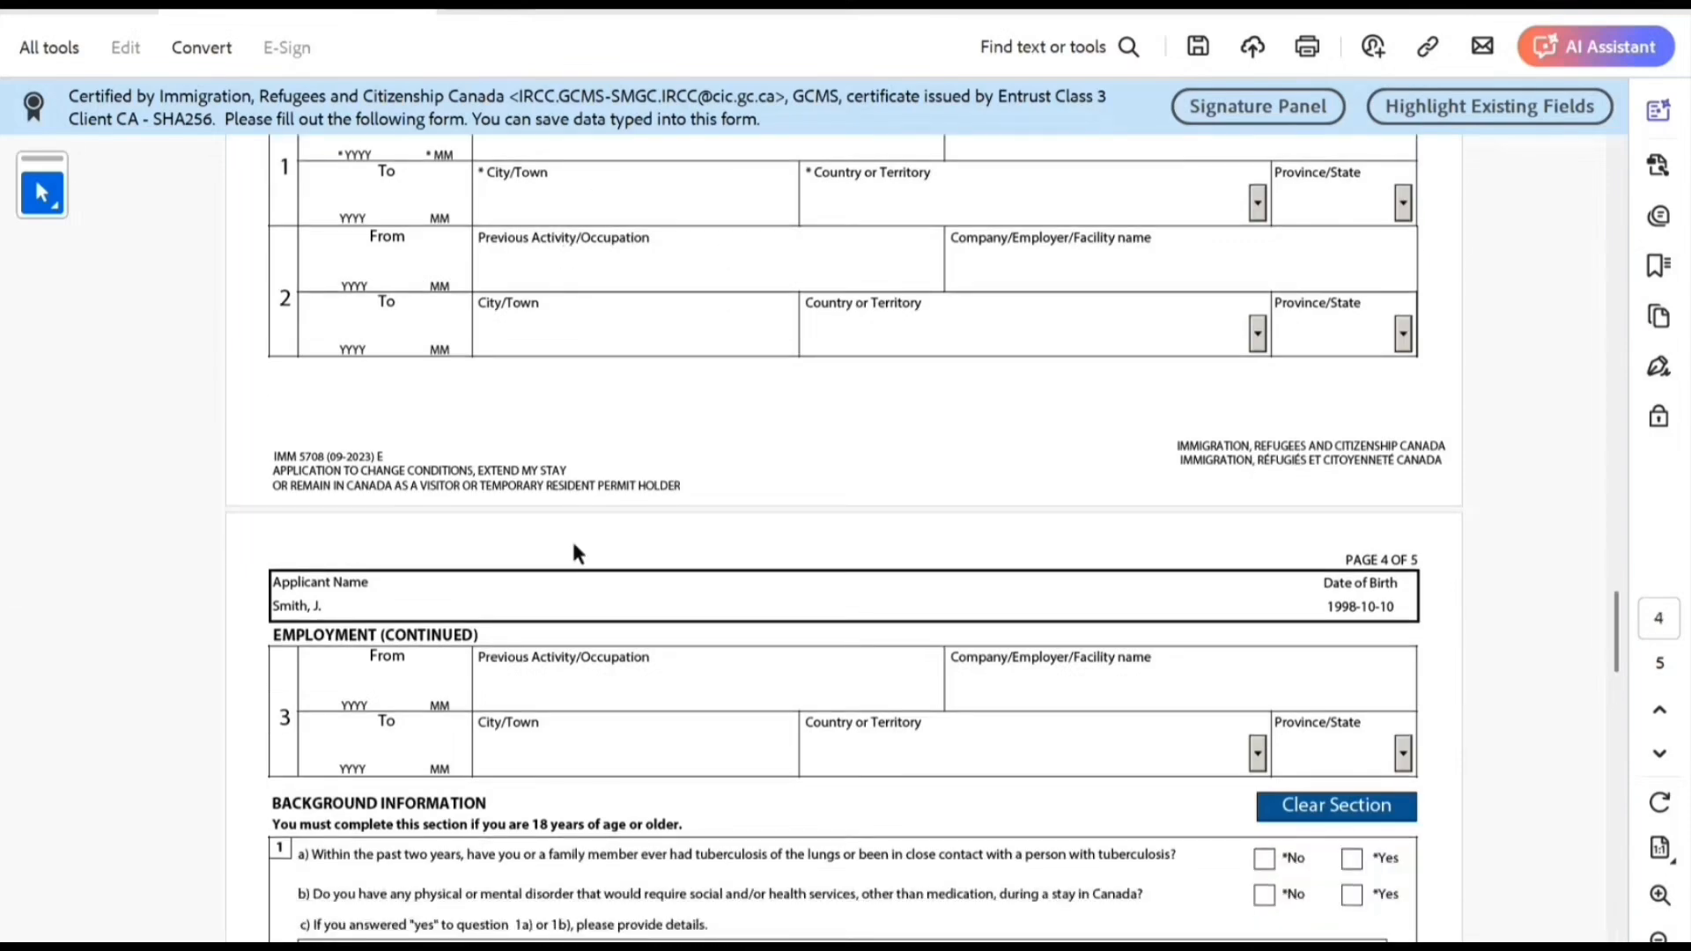
pyautogui.scroll(2, 573, 543)
pyautogui.scroll(1, 573, 542)
pyautogui.scroll(-5, 564, 533)
pyautogui.scroll(-3, 563, 538)
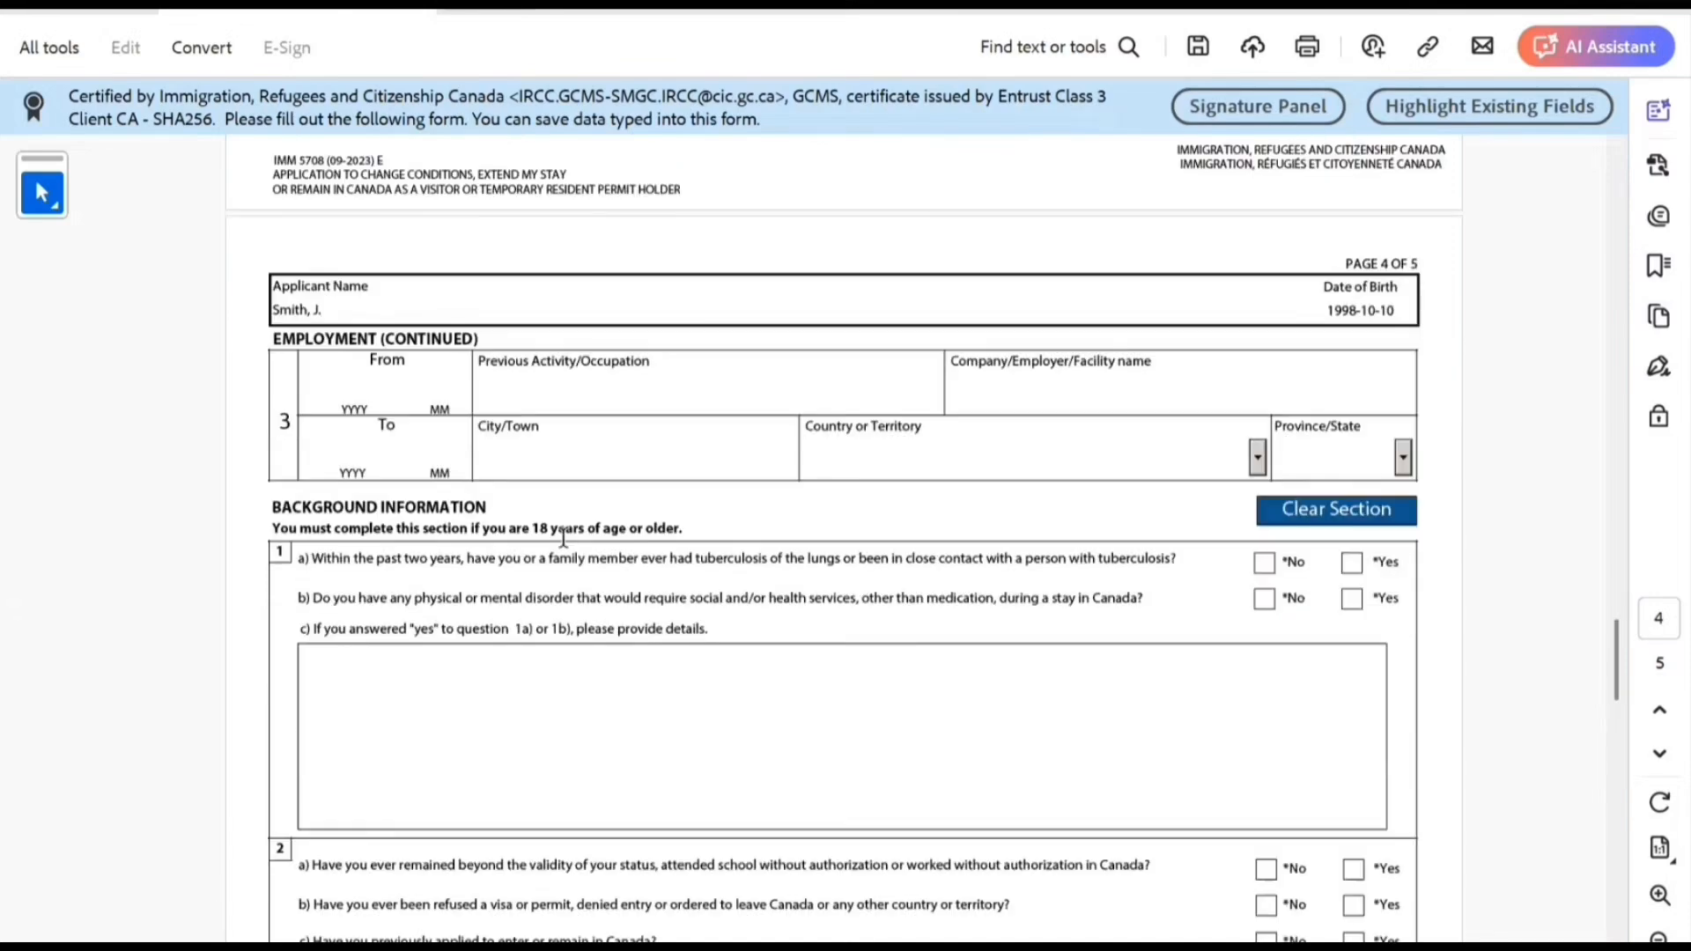
pyautogui.scroll(-3, 562, 533)
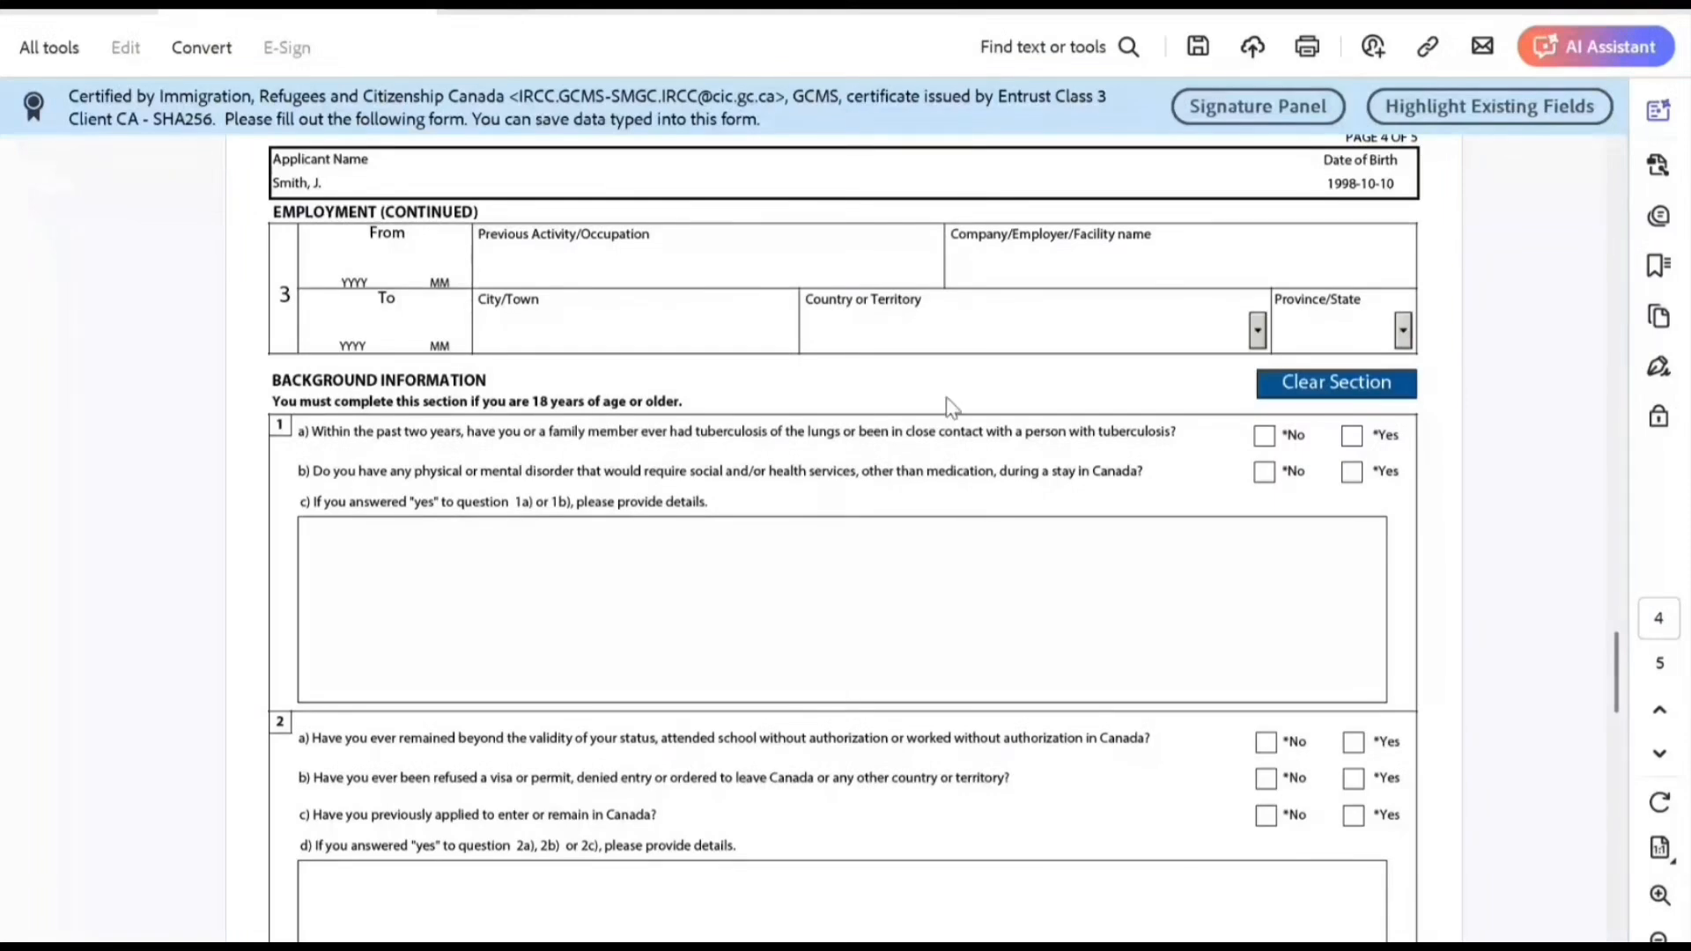
pyautogui.scroll(6, 631, 362)
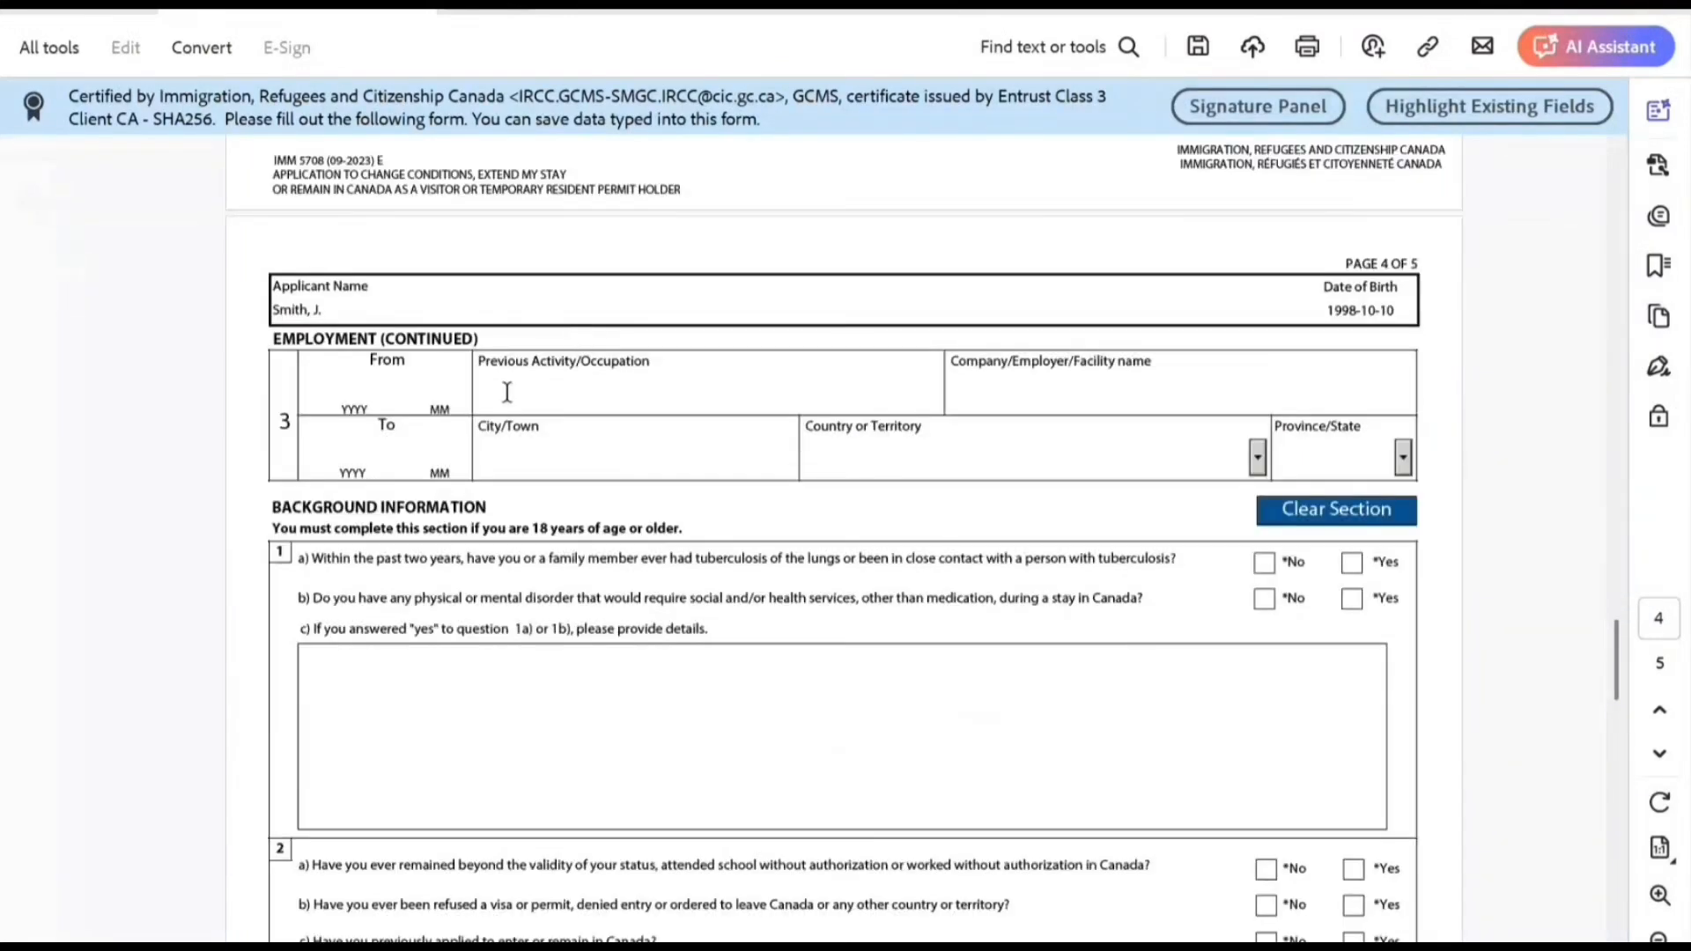
pyautogui.scroll(11, 572, 532)
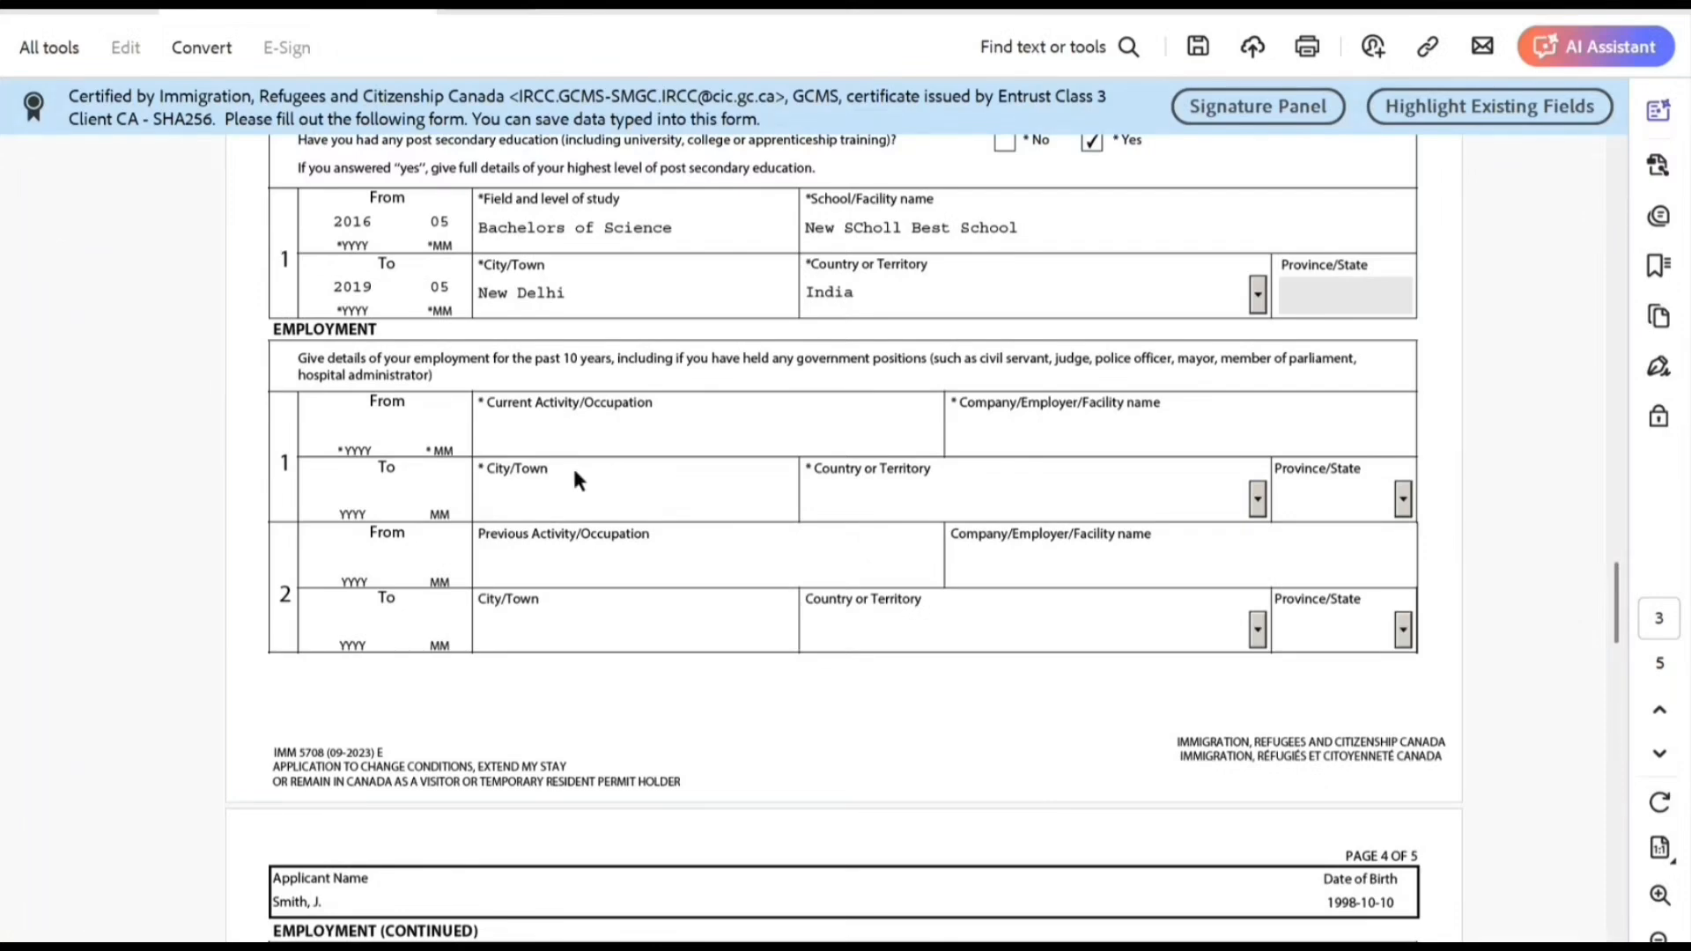
pyautogui.scroll(2, 433, 438)
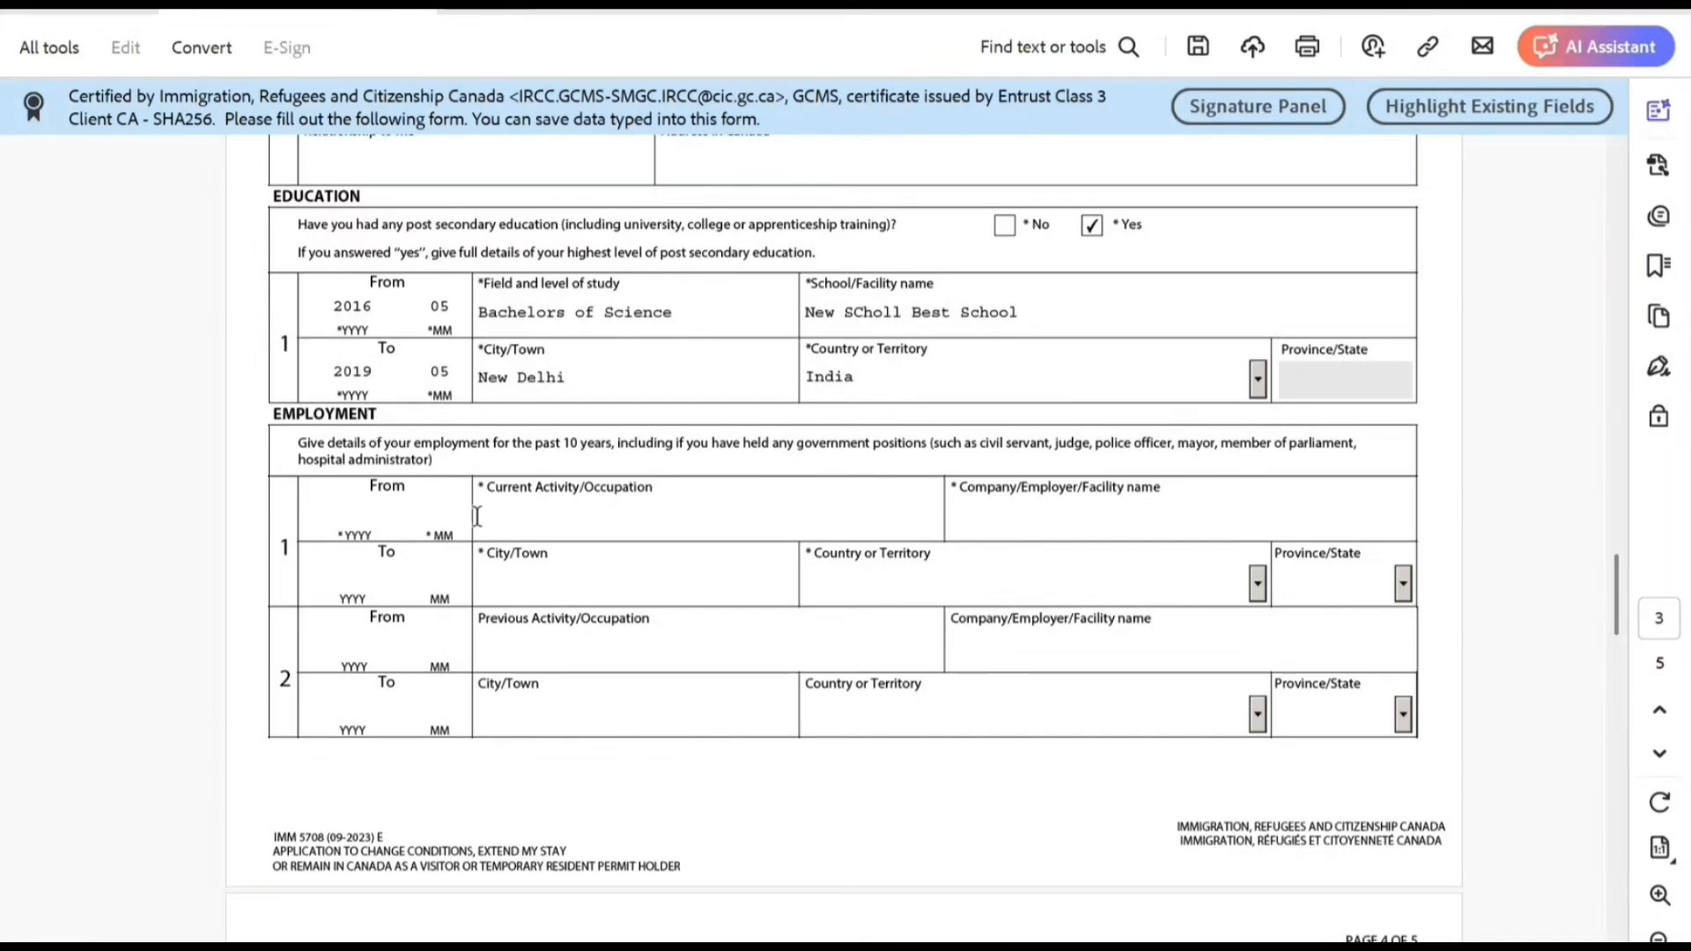
pyautogui.scroll(-4, 475, 532)
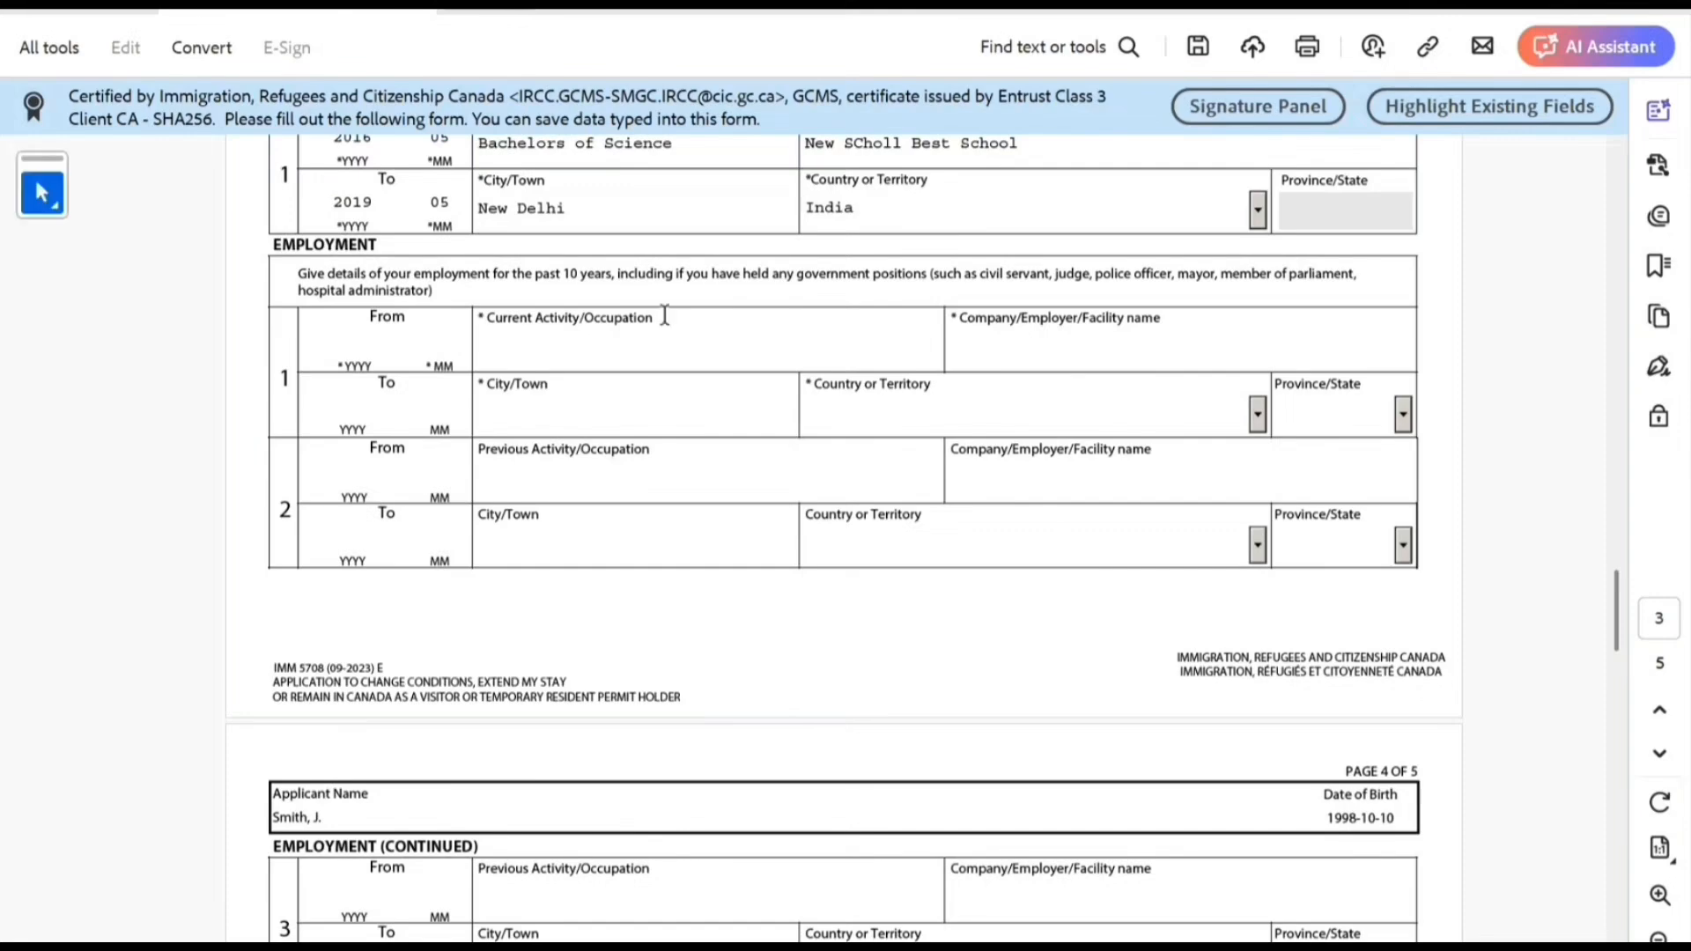
# Answer No to background questions 1a and 1b on tuberculosis and on physical or mental disorders.
pyautogui.moveTo(660, 318); pyautogui.dragTo(489, 319)
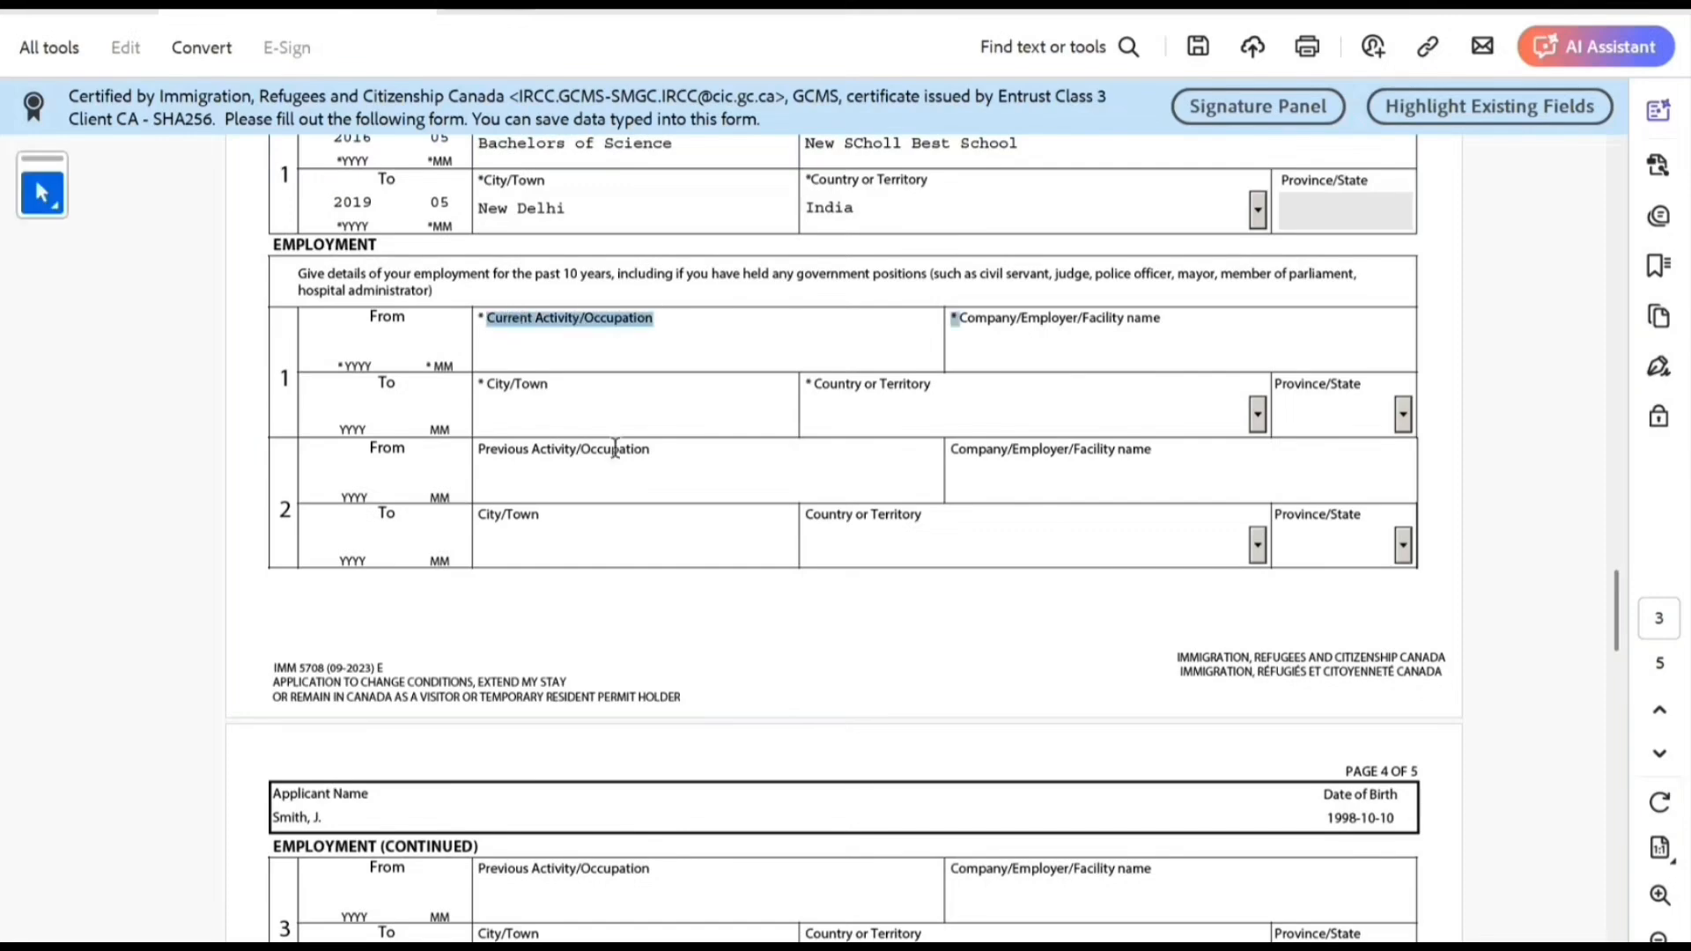
pyautogui.scroll(-7, 615, 448)
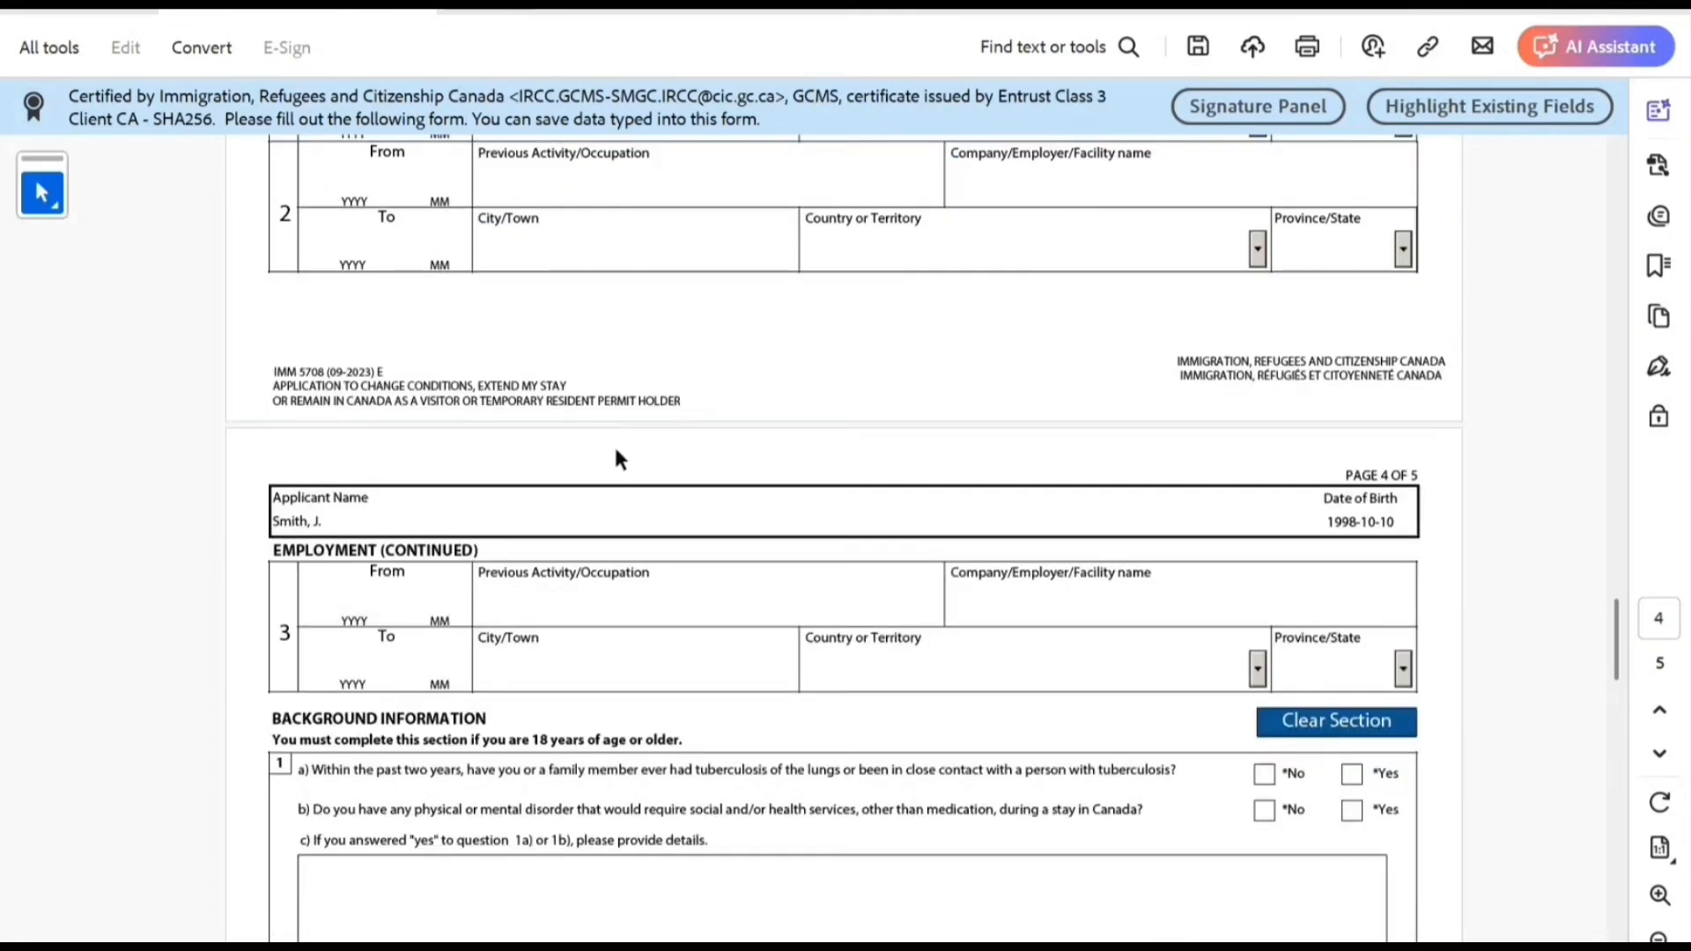
pyautogui.scroll(3, 617, 454)
pyautogui.scroll(-2, 617, 453)
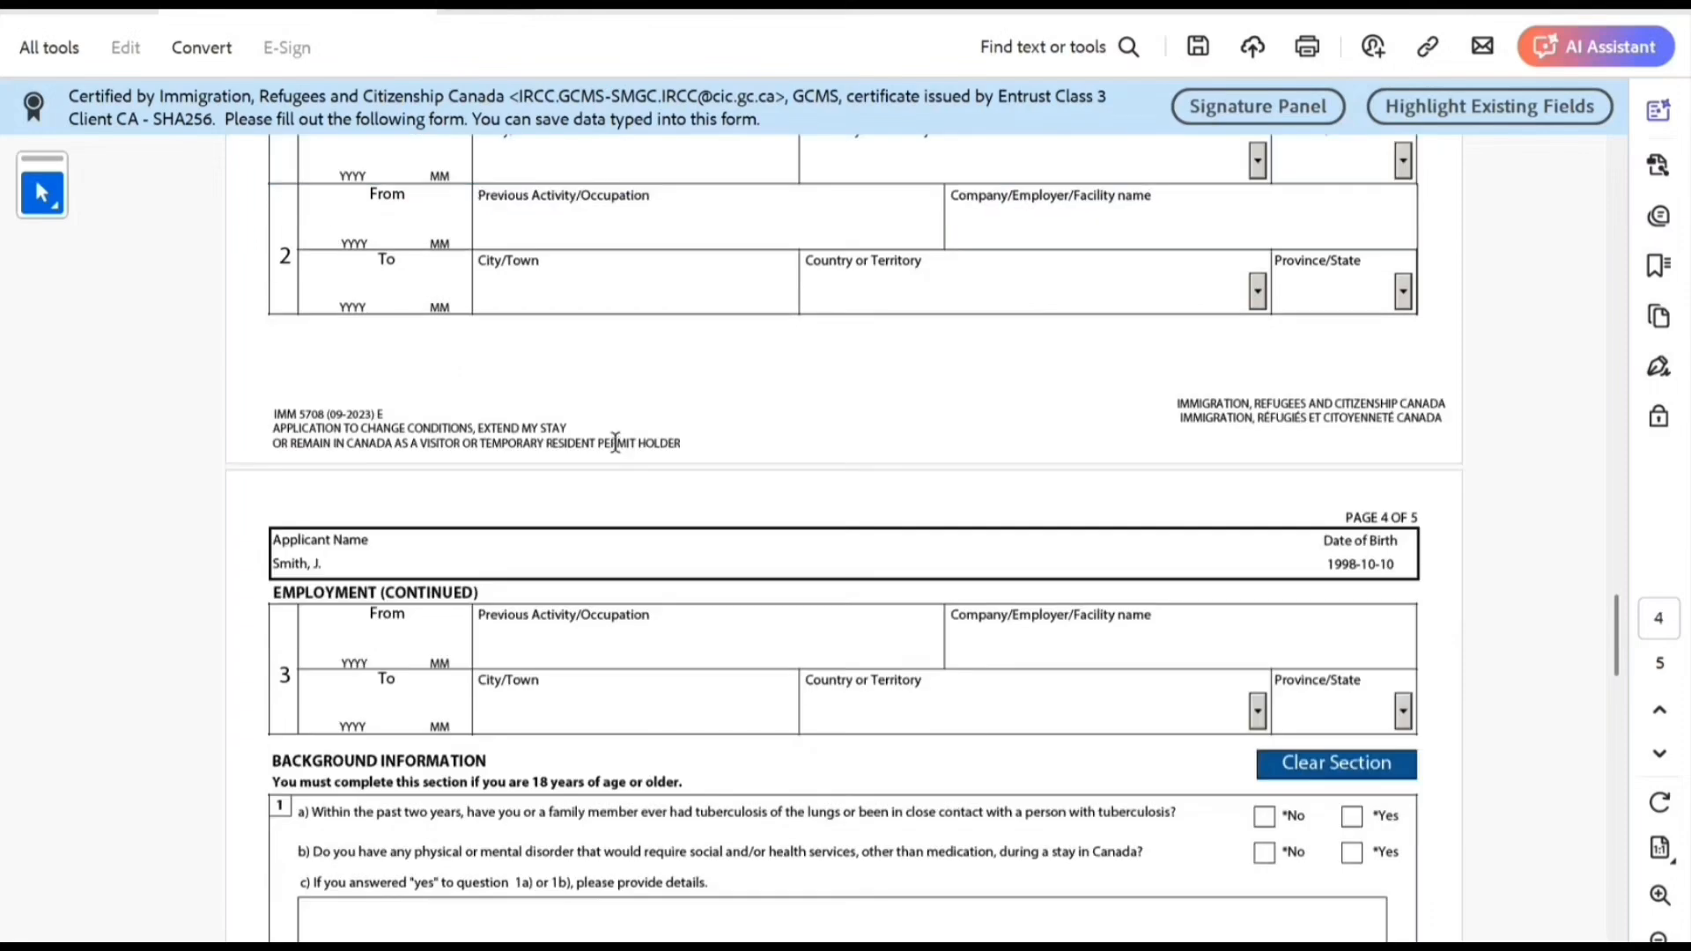
pyautogui.scroll(-4, 614, 442)
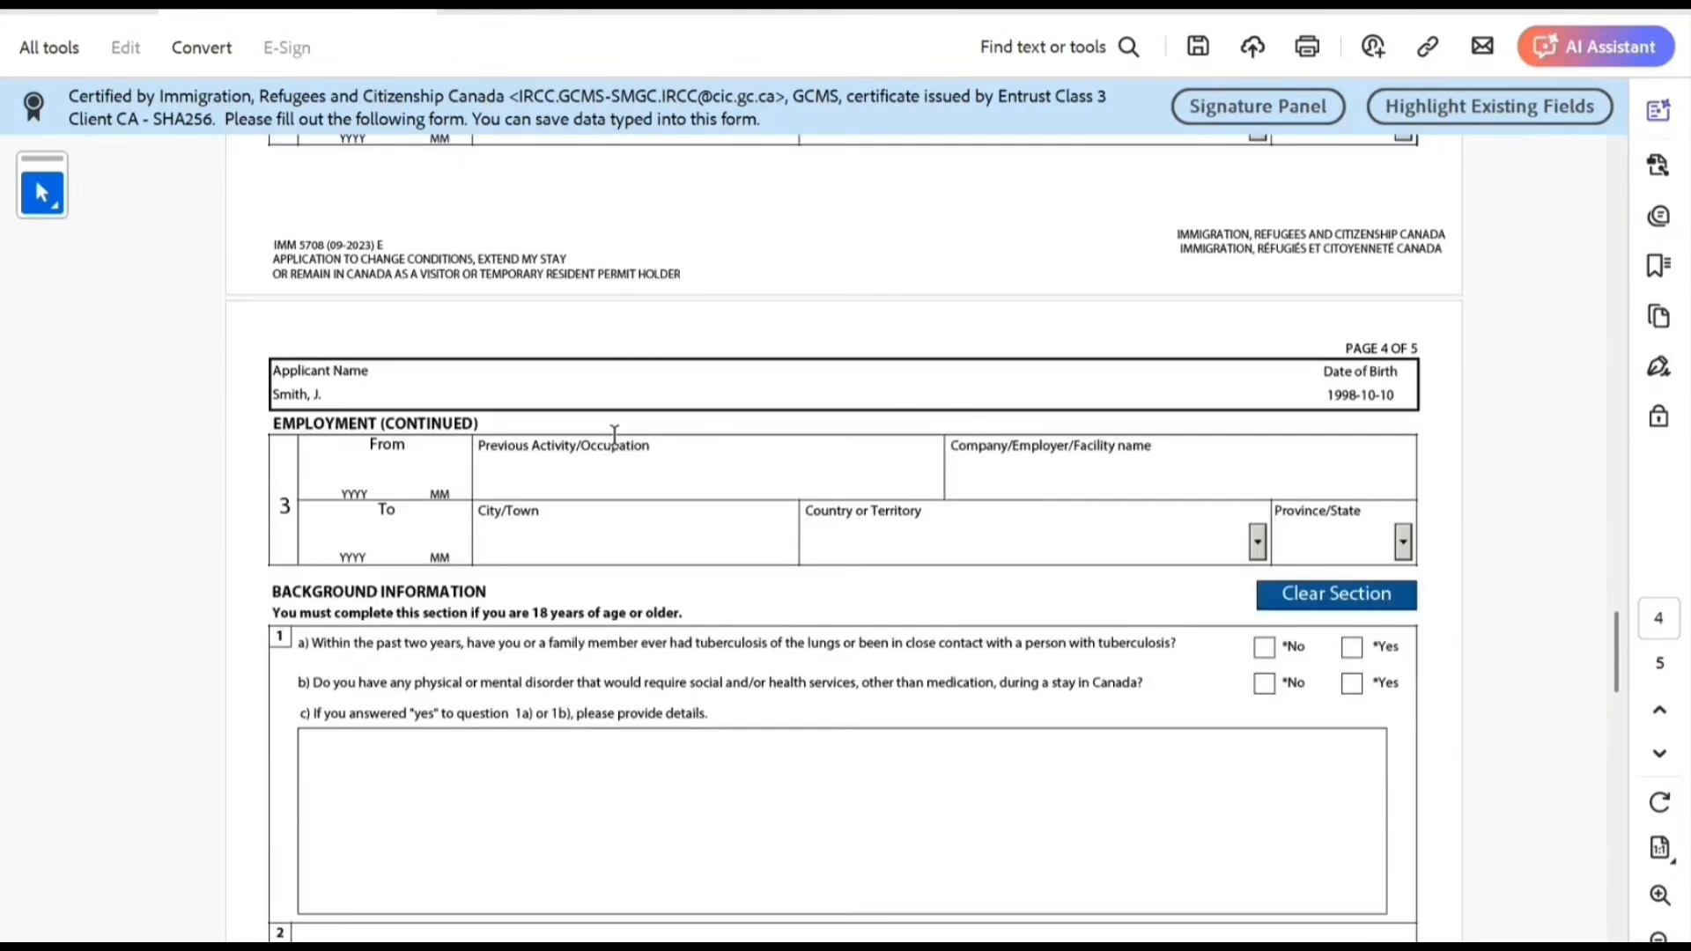
pyautogui.scroll(-10, 405, 490)
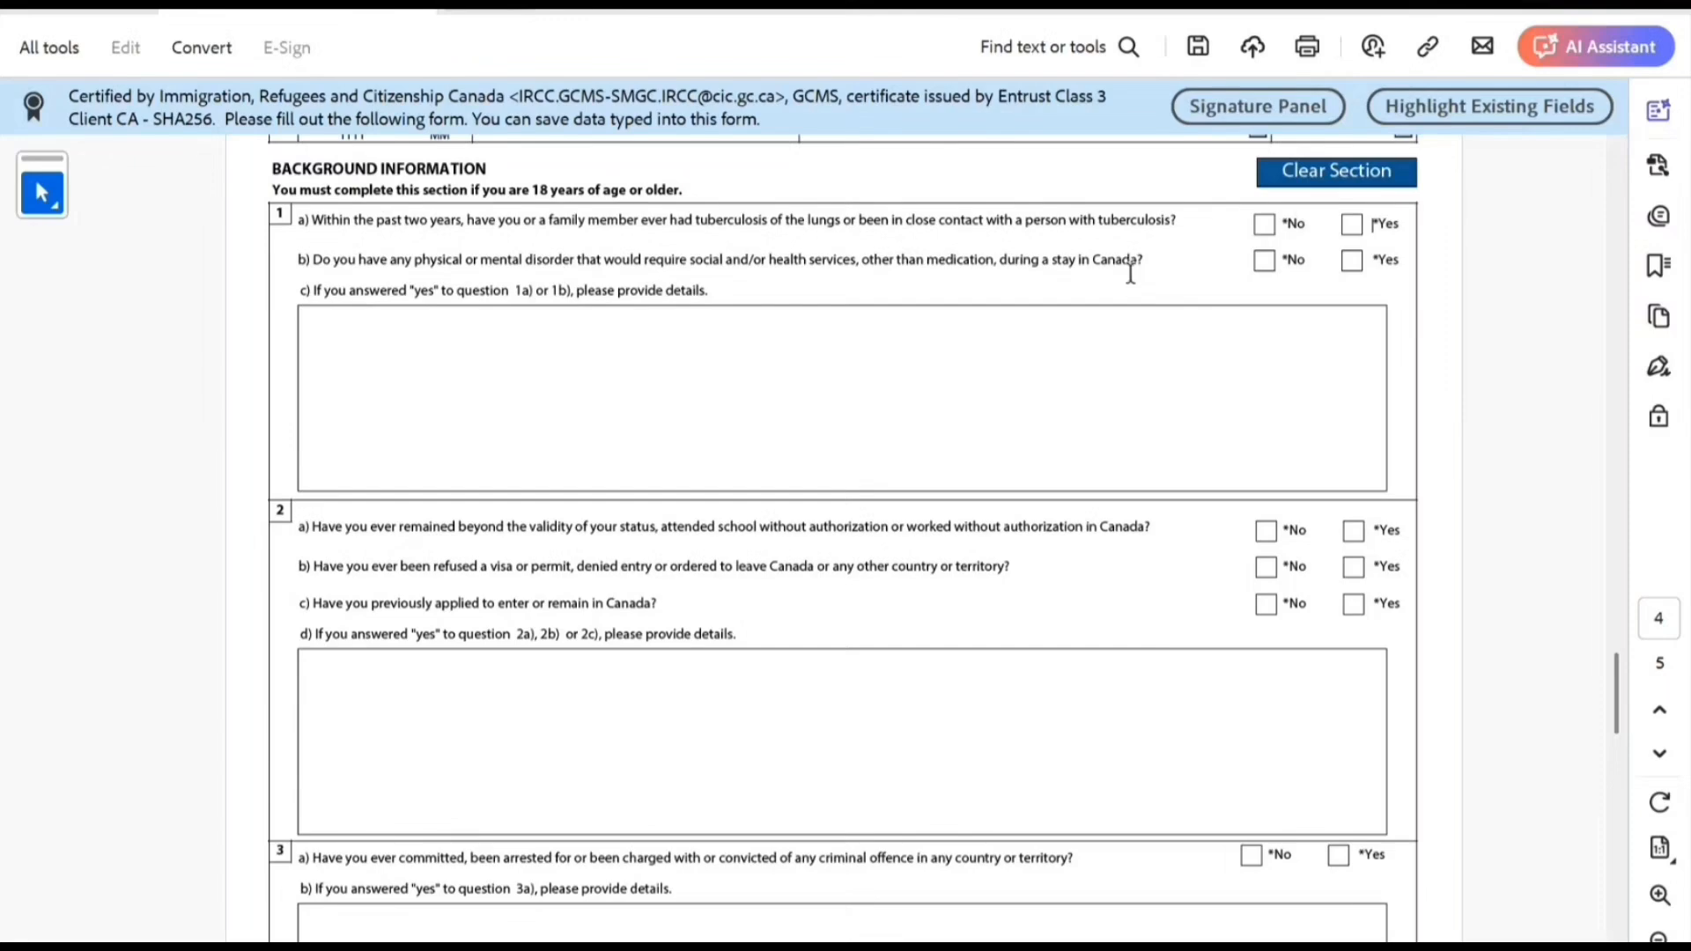
pyautogui.click(1265, 224)
pyautogui.click(1266, 263)
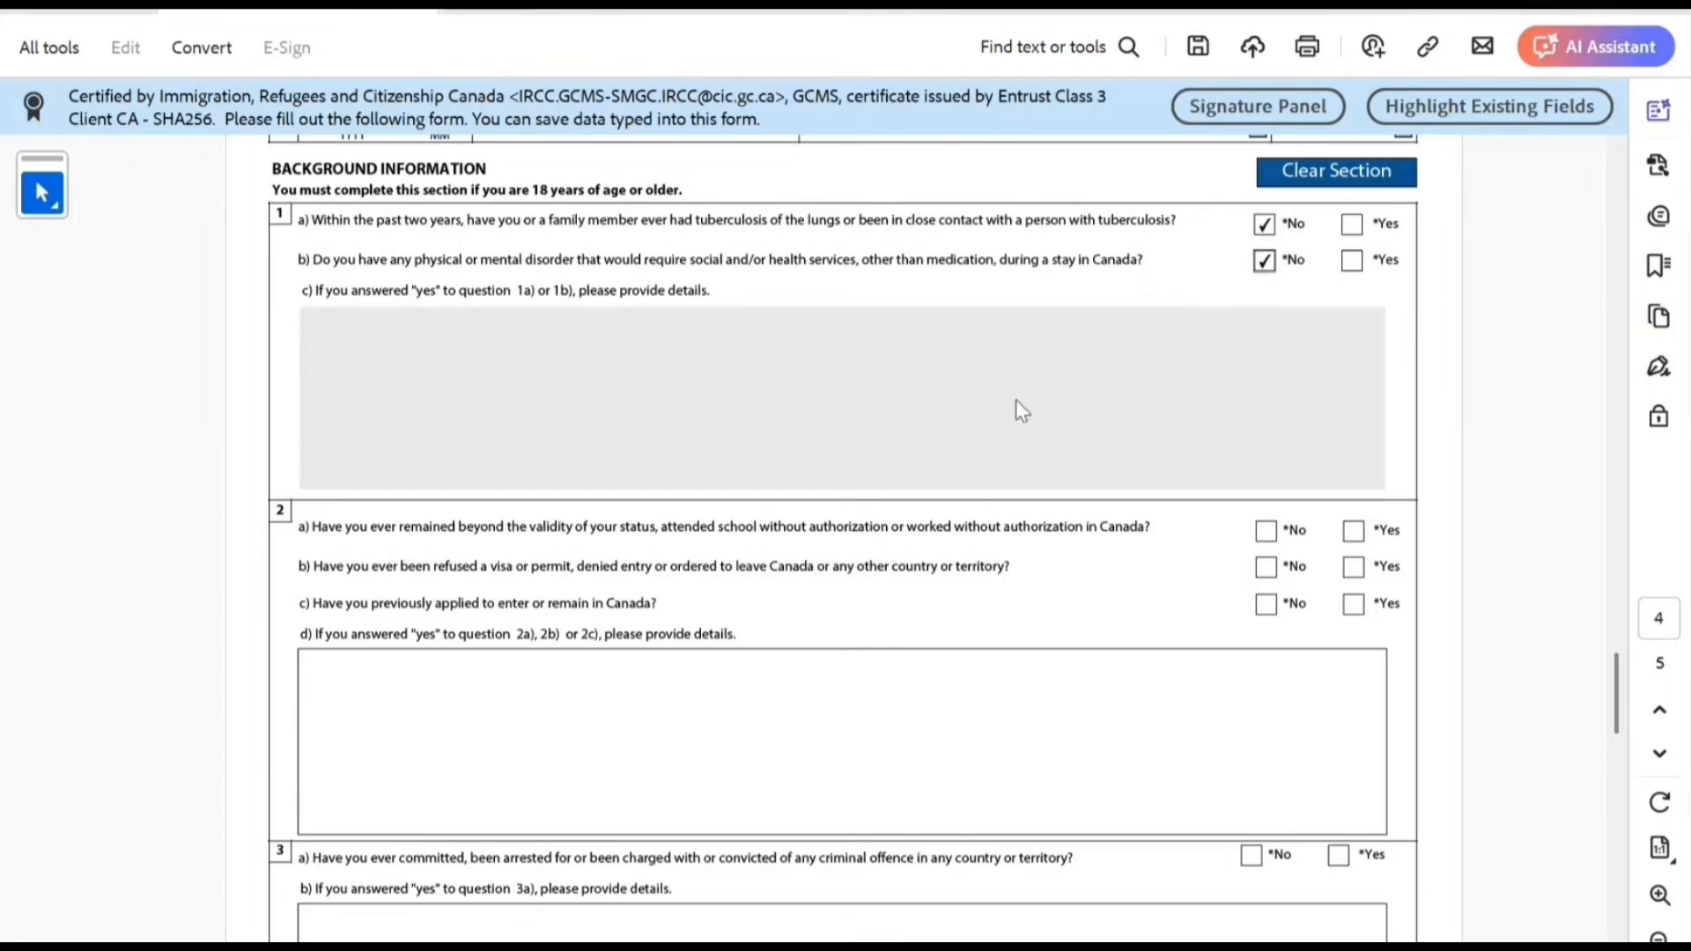
# Answer No to questions 2a and 2b and Yes to 2c, and enter "nsndsc vffvfdv" as the details in 2d.
pyautogui.click(1265, 532)
pyautogui.click(1266, 568)
pyautogui.click(1351, 605)
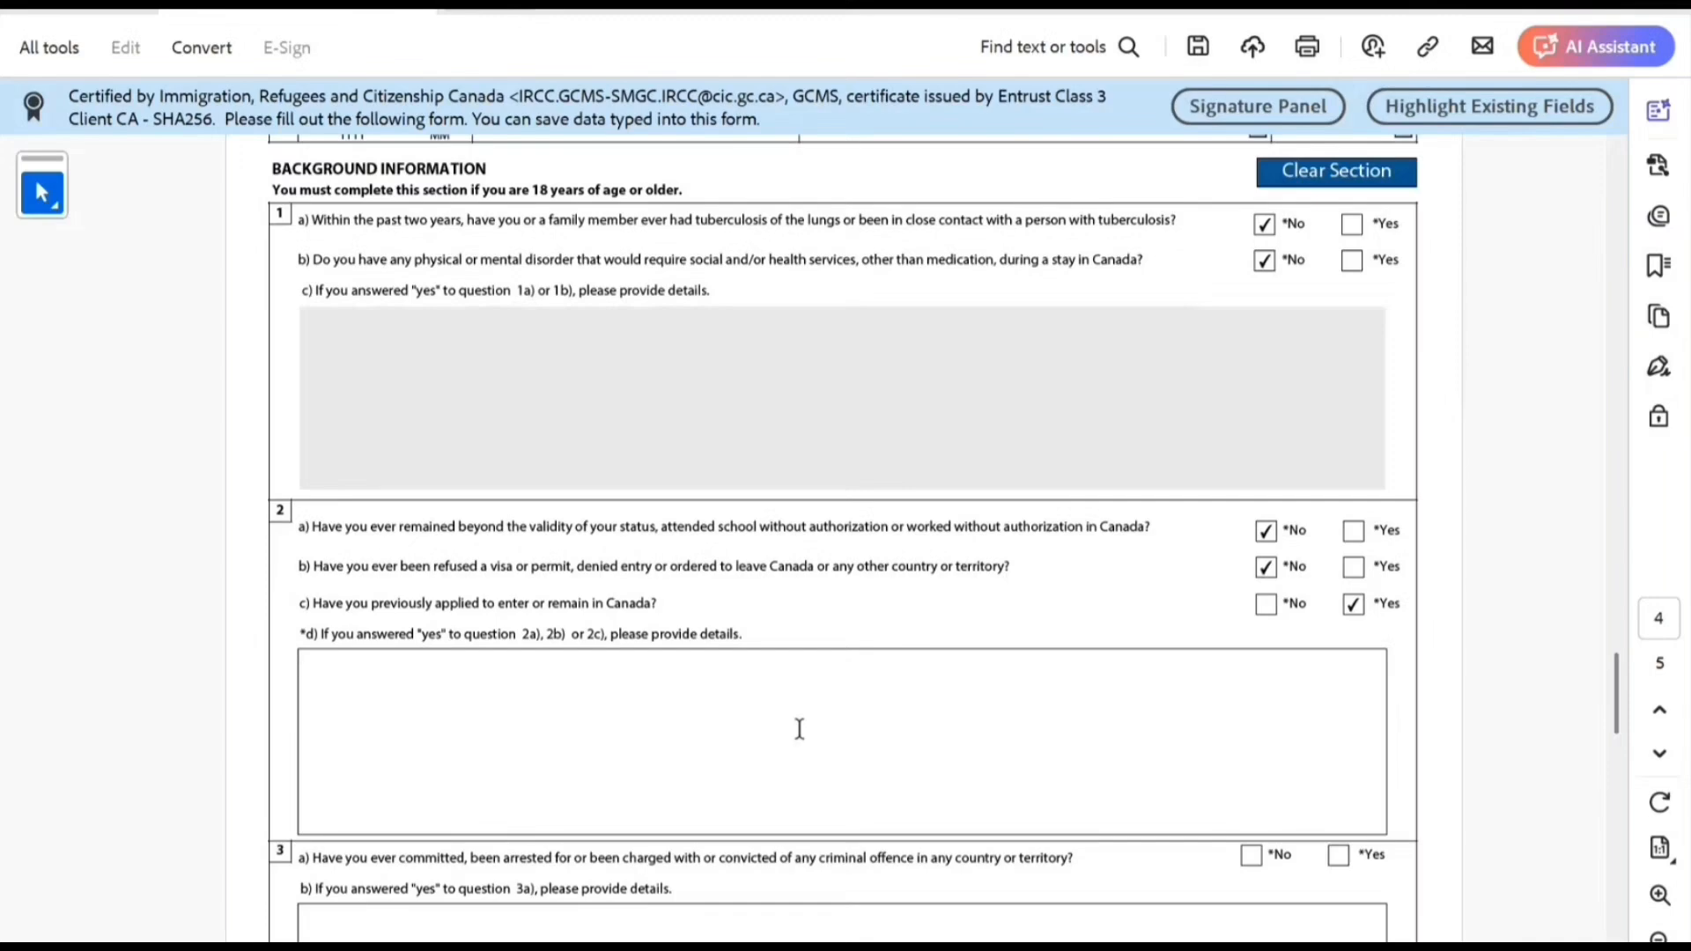
pyautogui.write('nsn')
pyautogui.hotkey('alt', 'space')
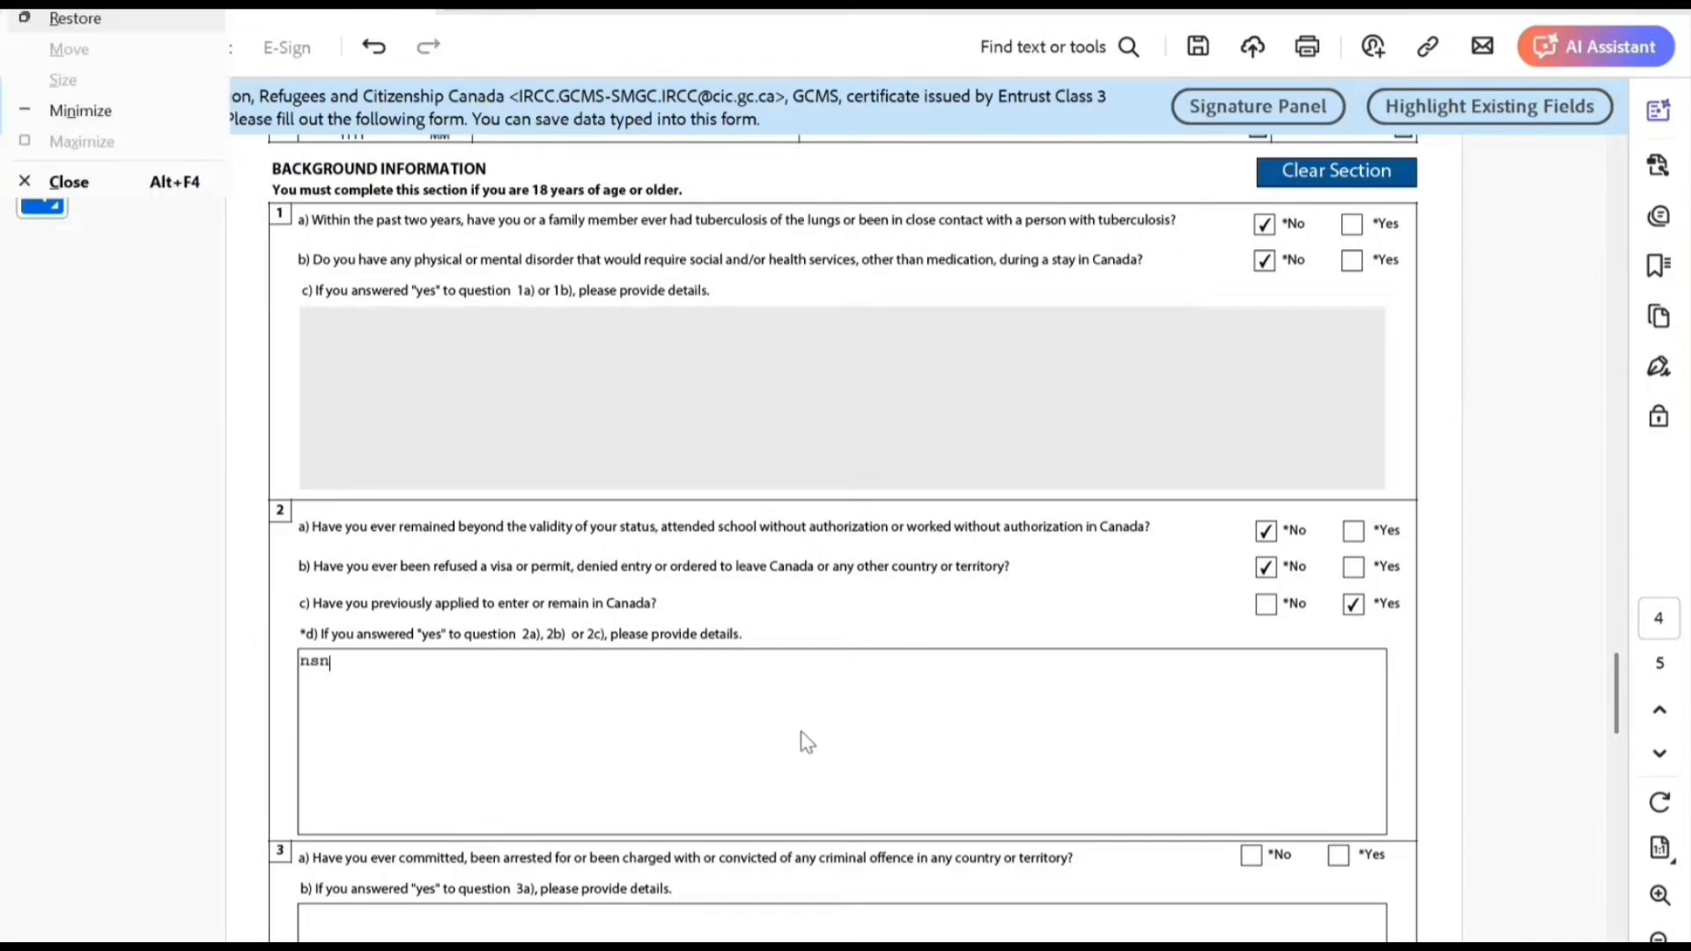
pyautogui.press('Escape')
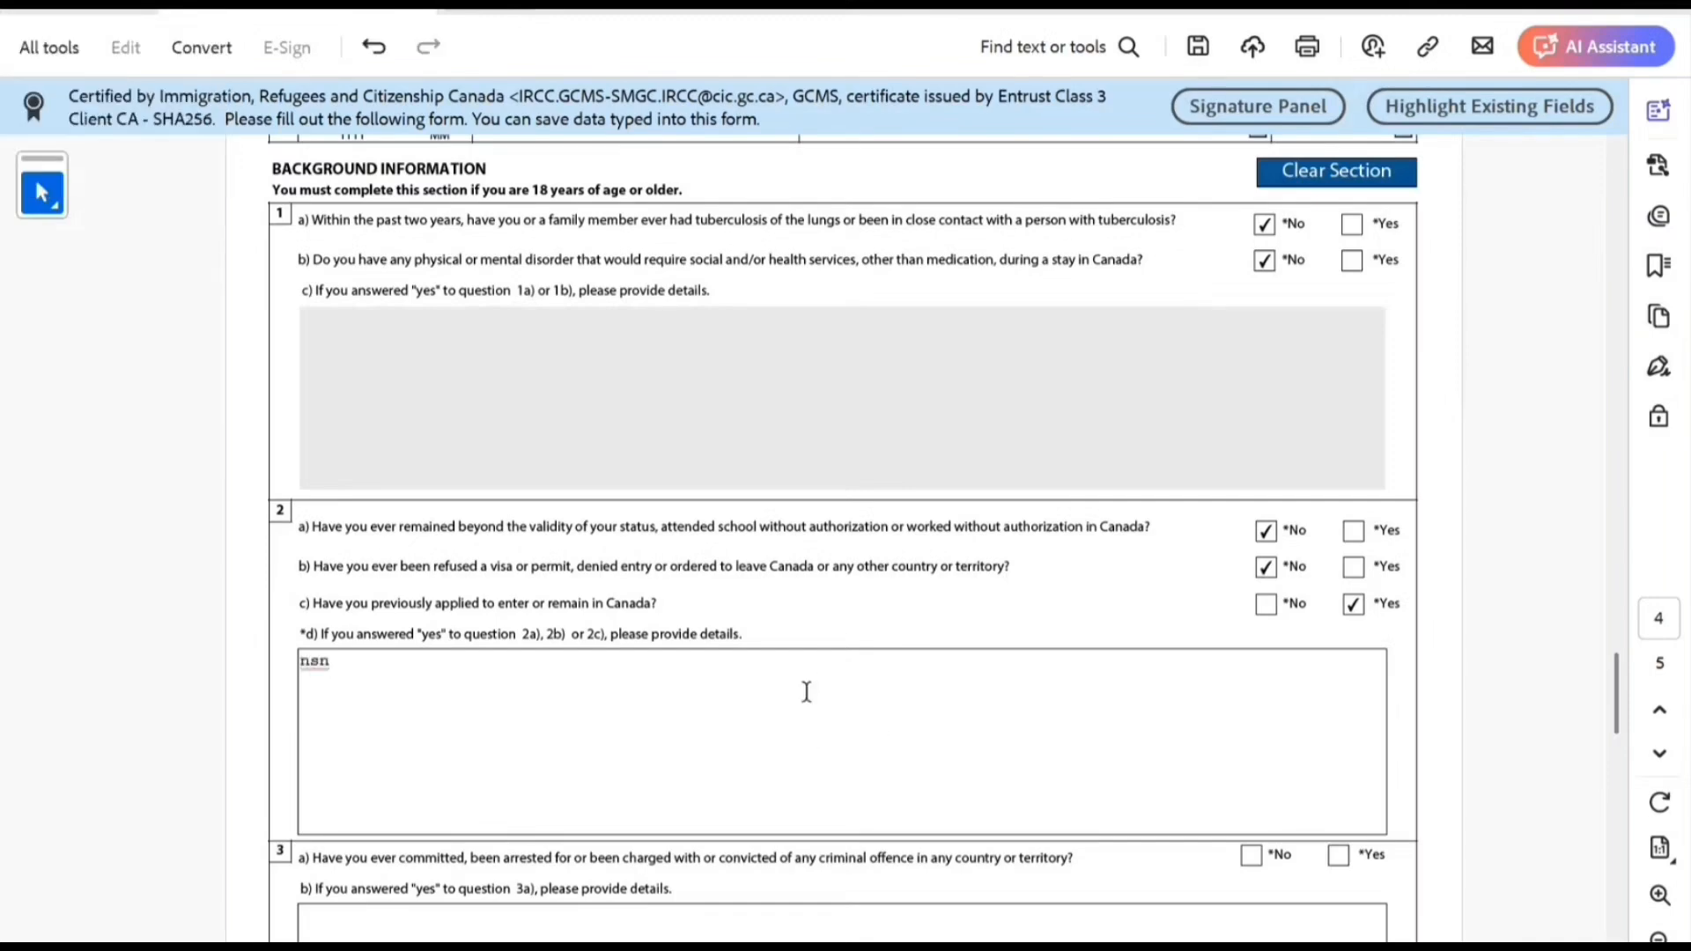
pyautogui.write('dsc vffvfdv')
# Answer No to question 3a on criminal offences and question 4a on military or police service.
pyautogui.scroll(-2, 732, 607)
pyautogui.scroll(-3, 731, 607)
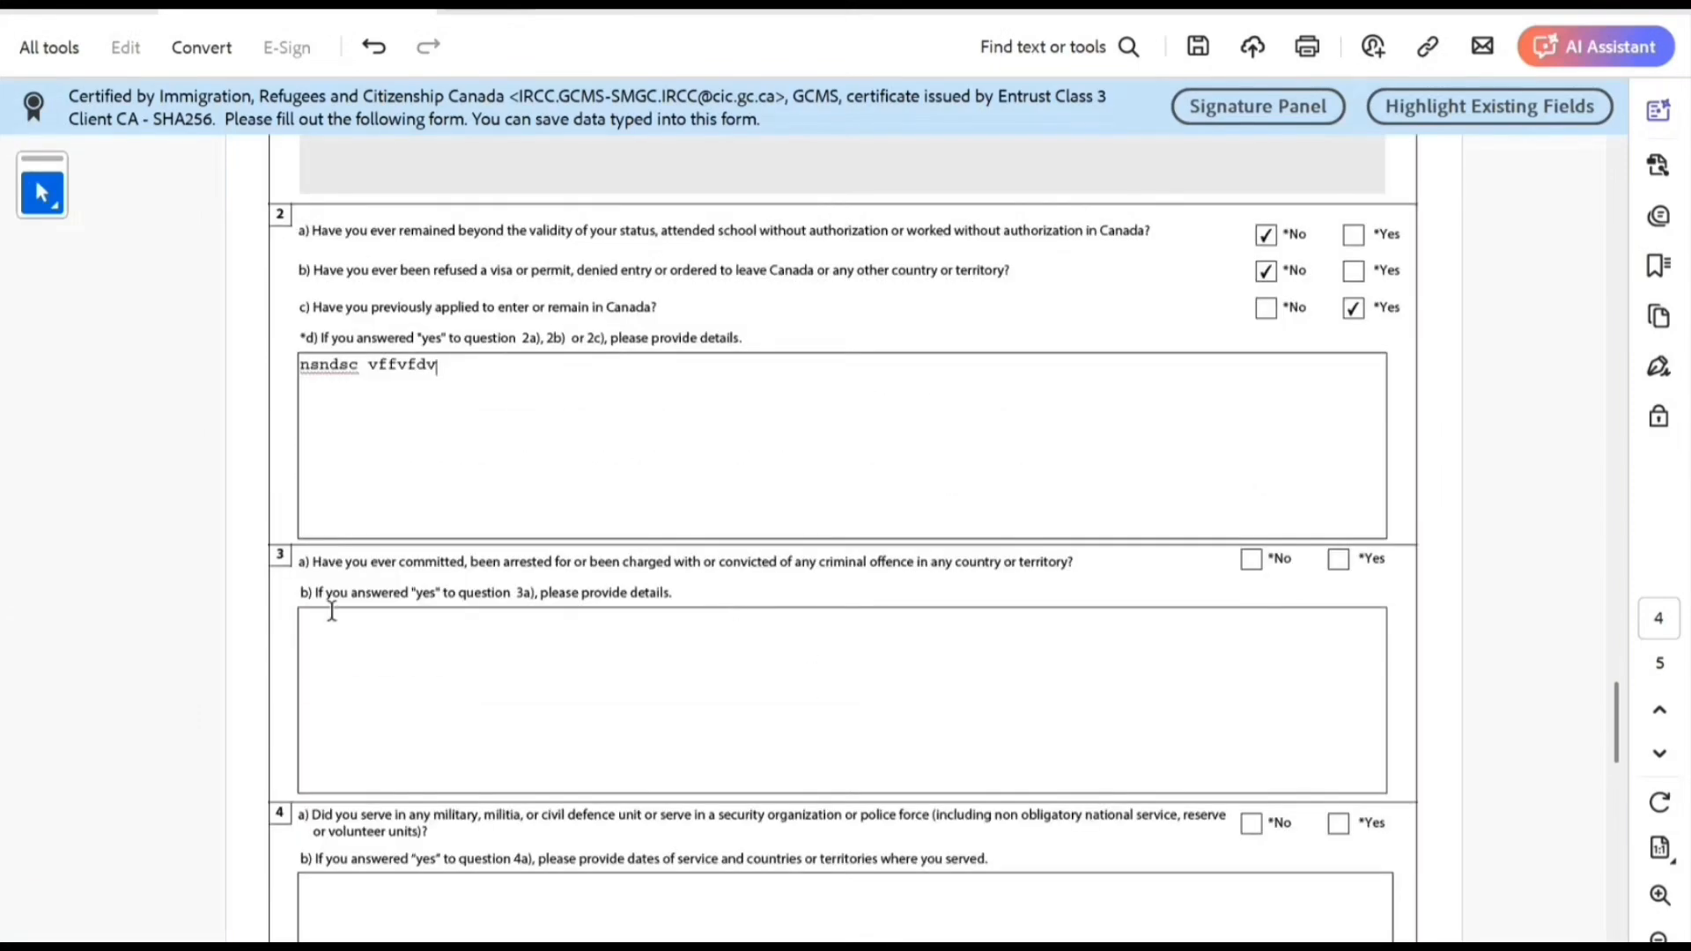
pyautogui.click(1250, 560)
pyautogui.scroll(-2, 1004, 634)
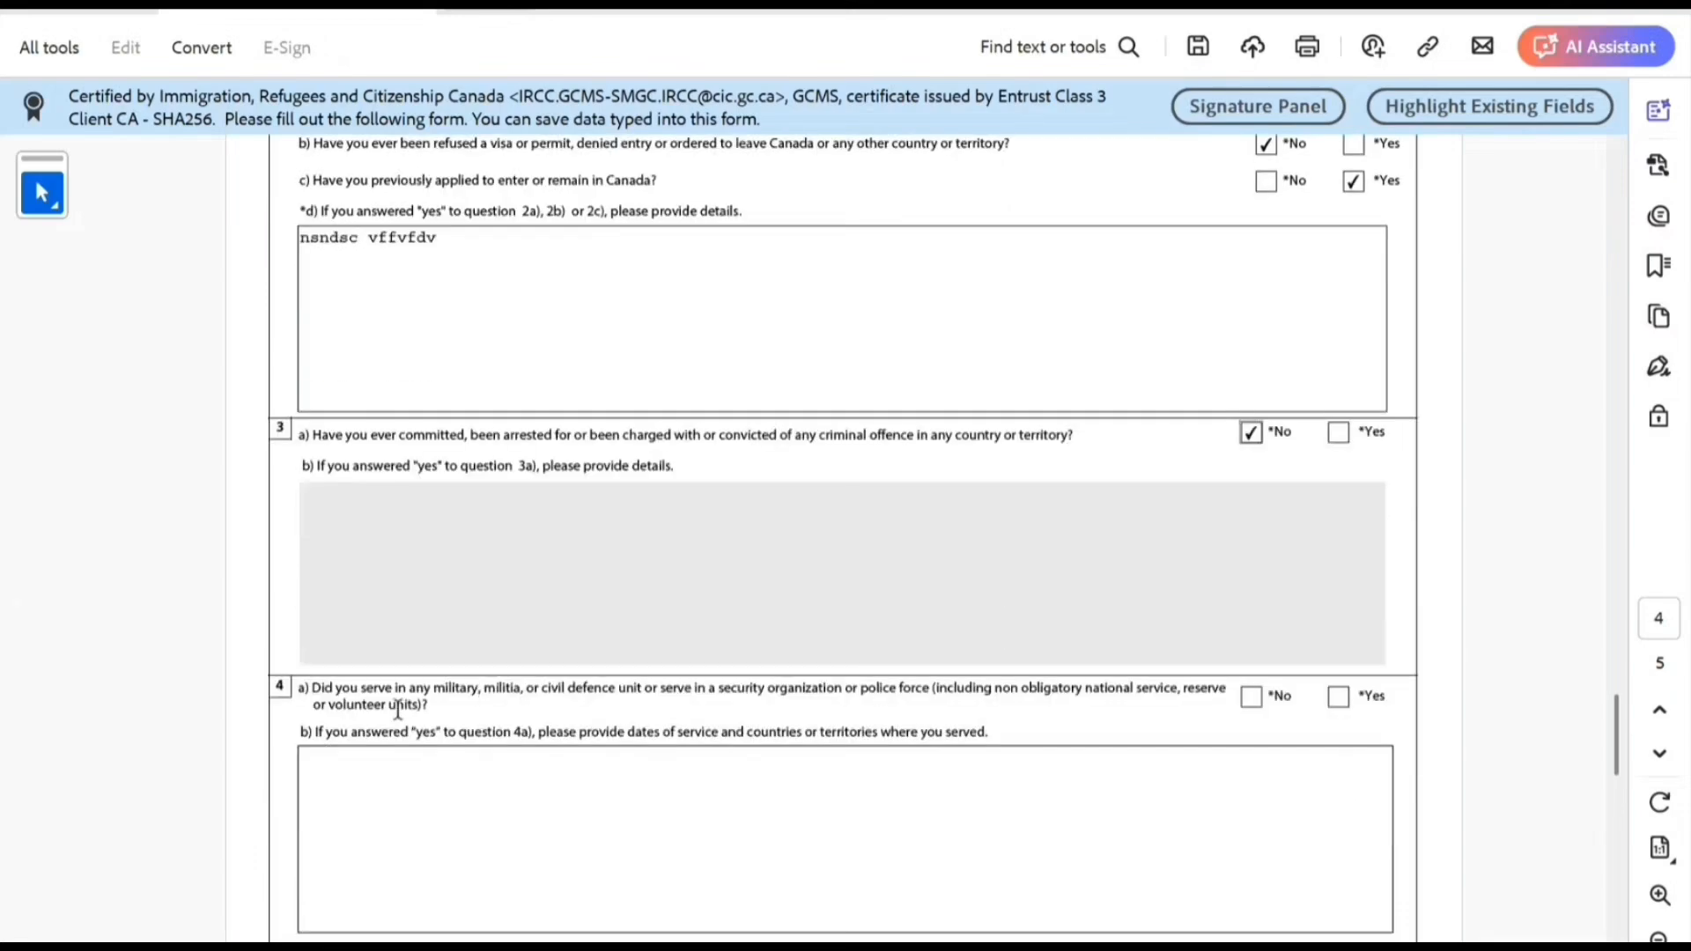
pyautogui.click(1250, 697)
# Answer No to background questions 5 and 6 on page 5, and Yes to being contacted by CIC in the future.
pyautogui.scroll(-5, 528, 832)
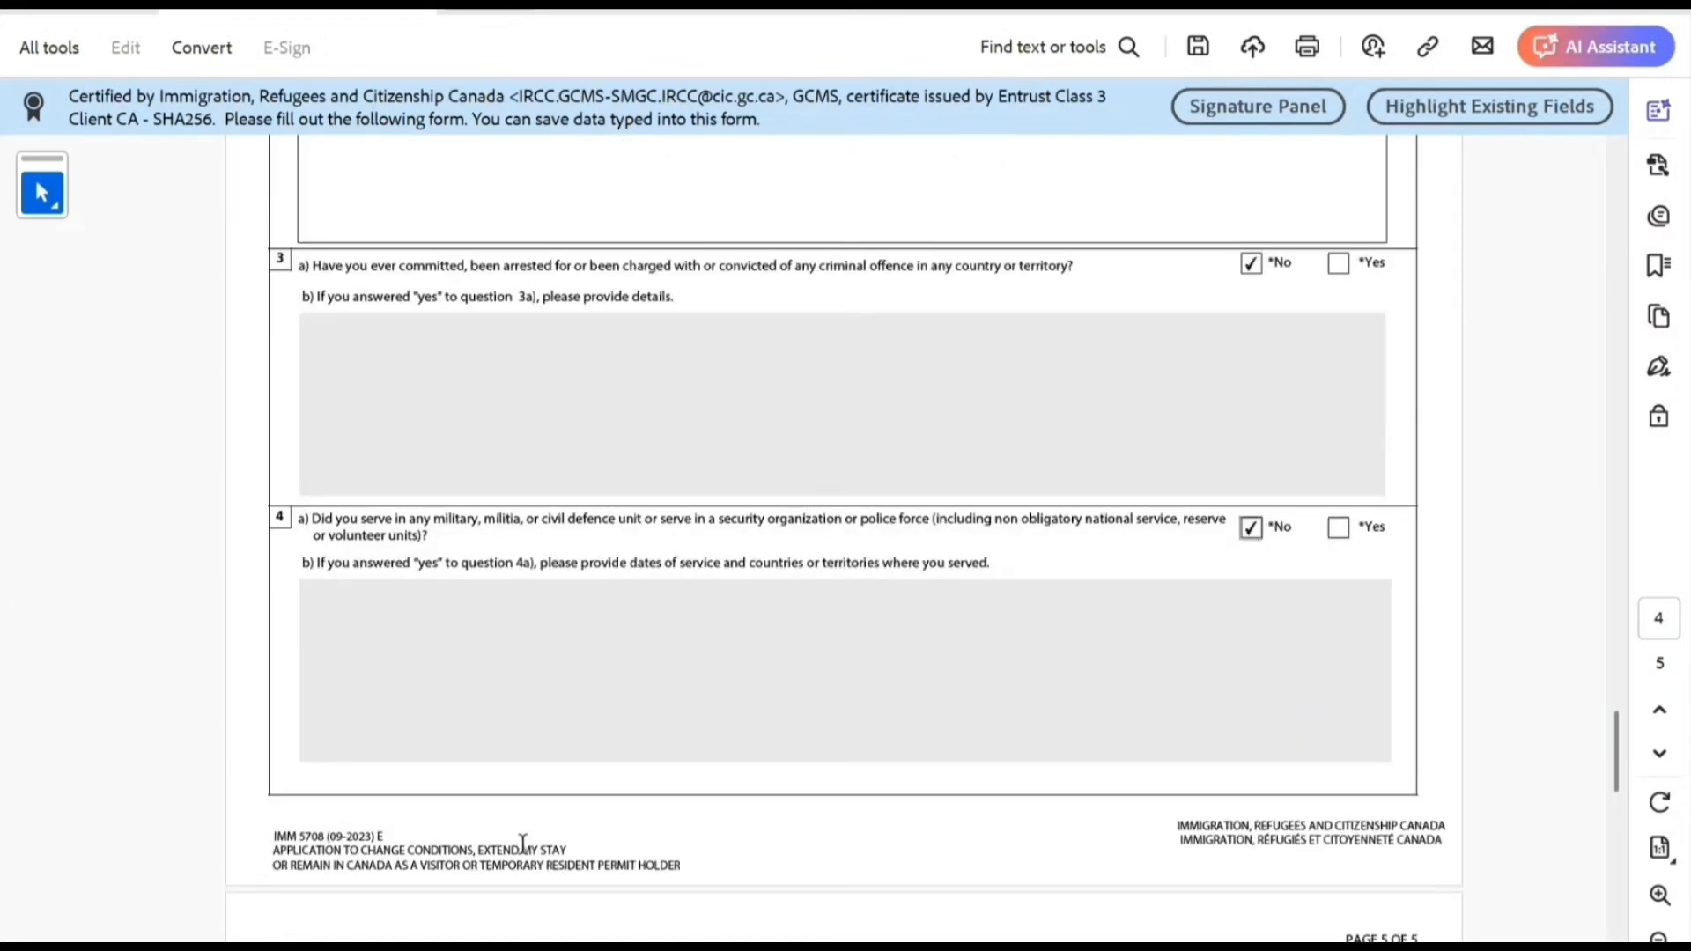
pyautogui.scroll(-5, 528, 832)
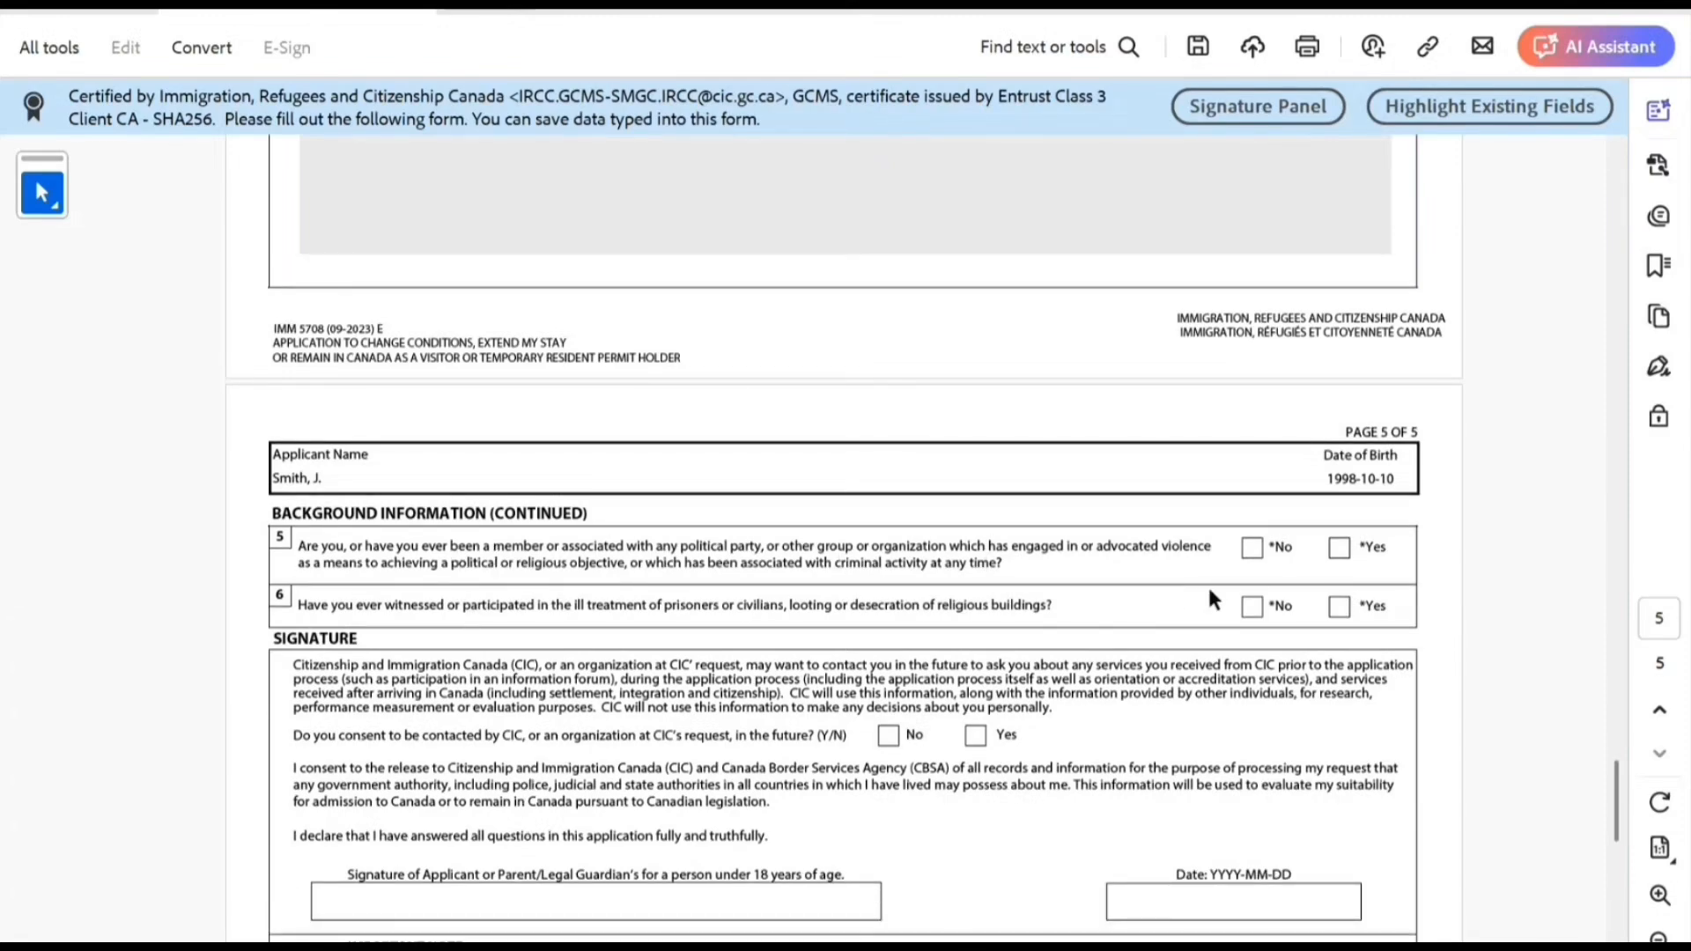
pyautogui.click(1254, 549)
pyautogui.click(1247, 614)
pyautogui.click(974, 735)
# Set the date in the signature section to 2025-02-04.
pyautogui.scroll(-3, 854, 743)
pyautogui.scroll(-2, 842, 744)
pyautogui.click(1170, 705)
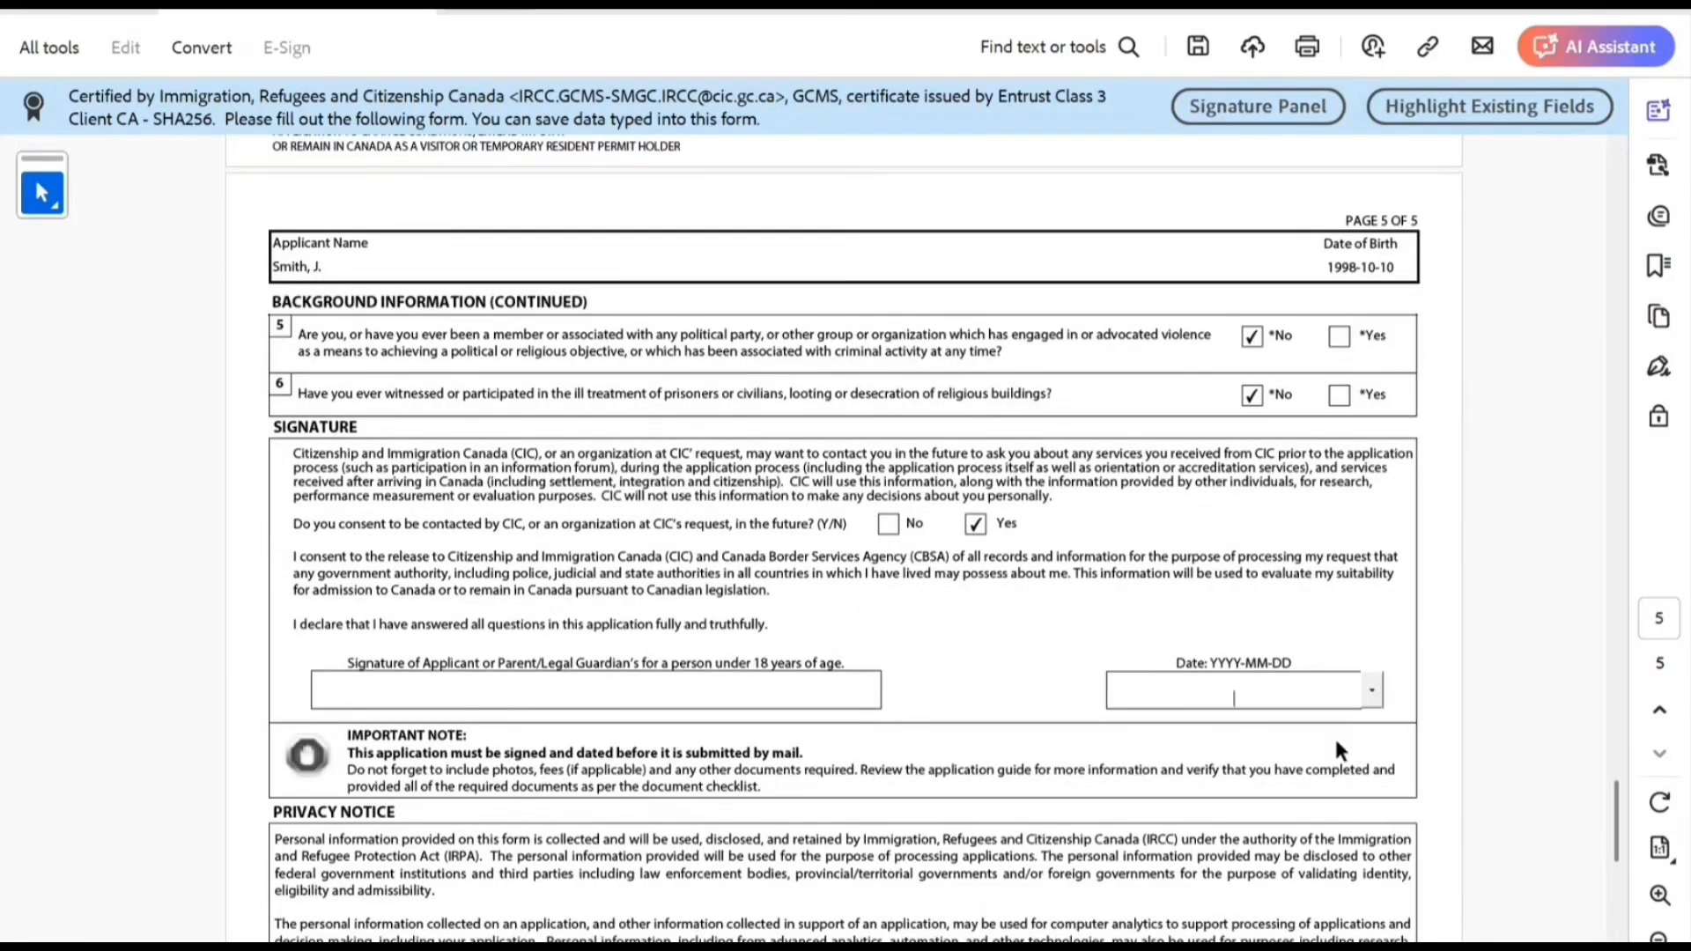
pyautogui.click(1372, 690)
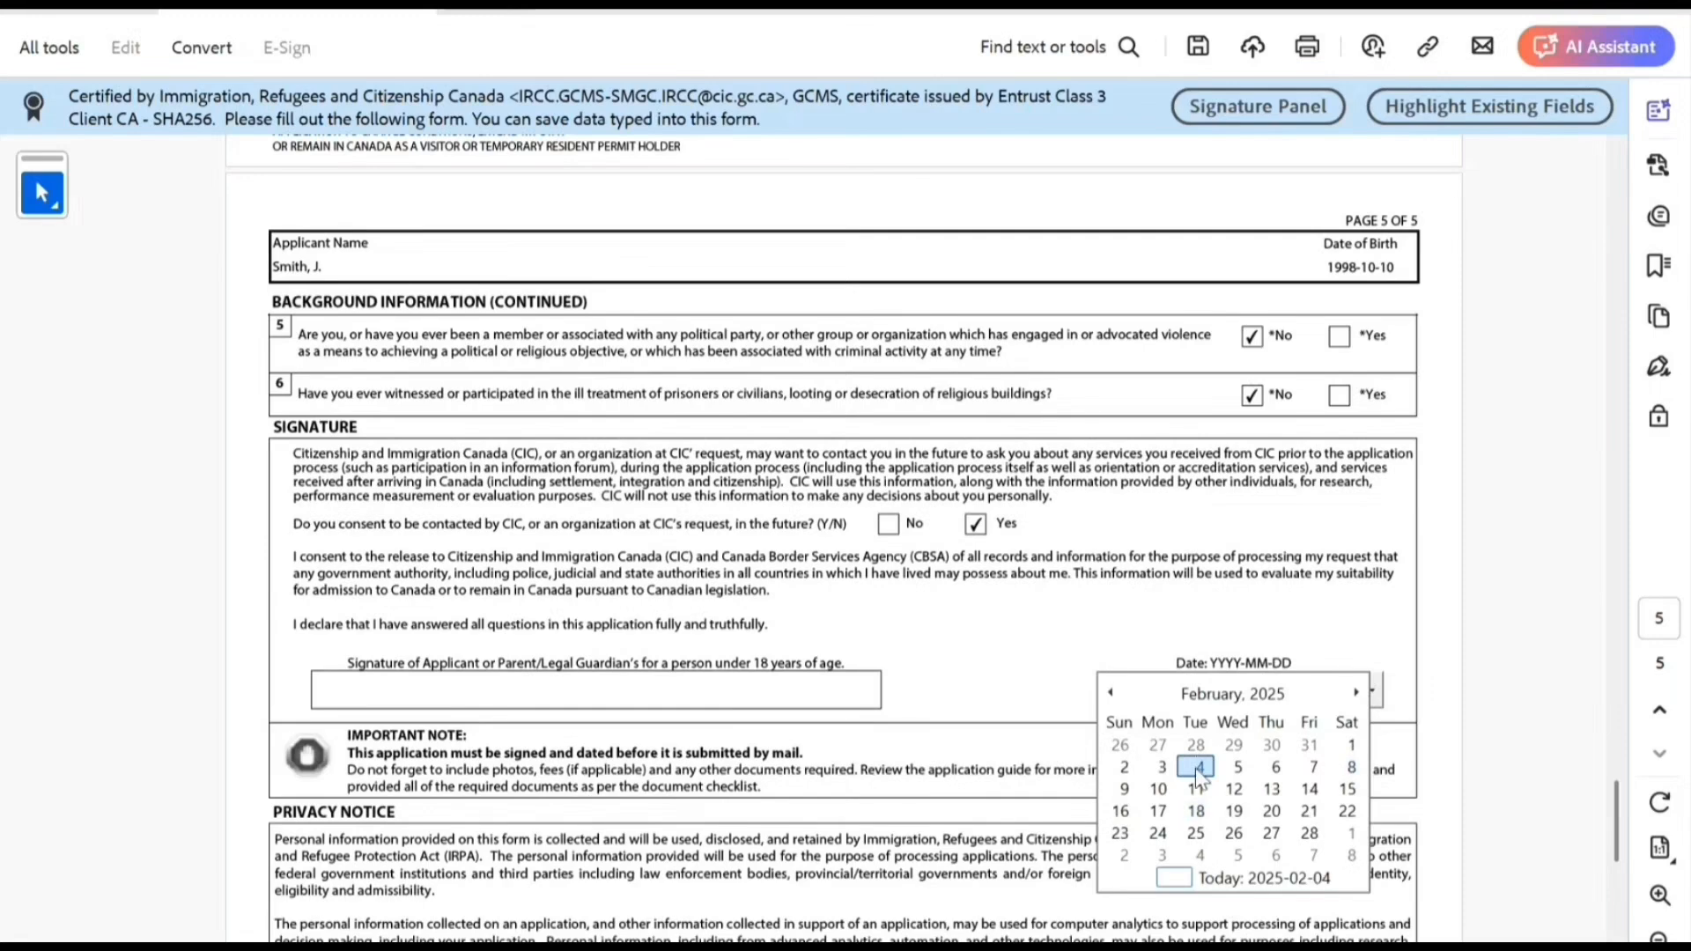
pyautogui.click(1196, 771)
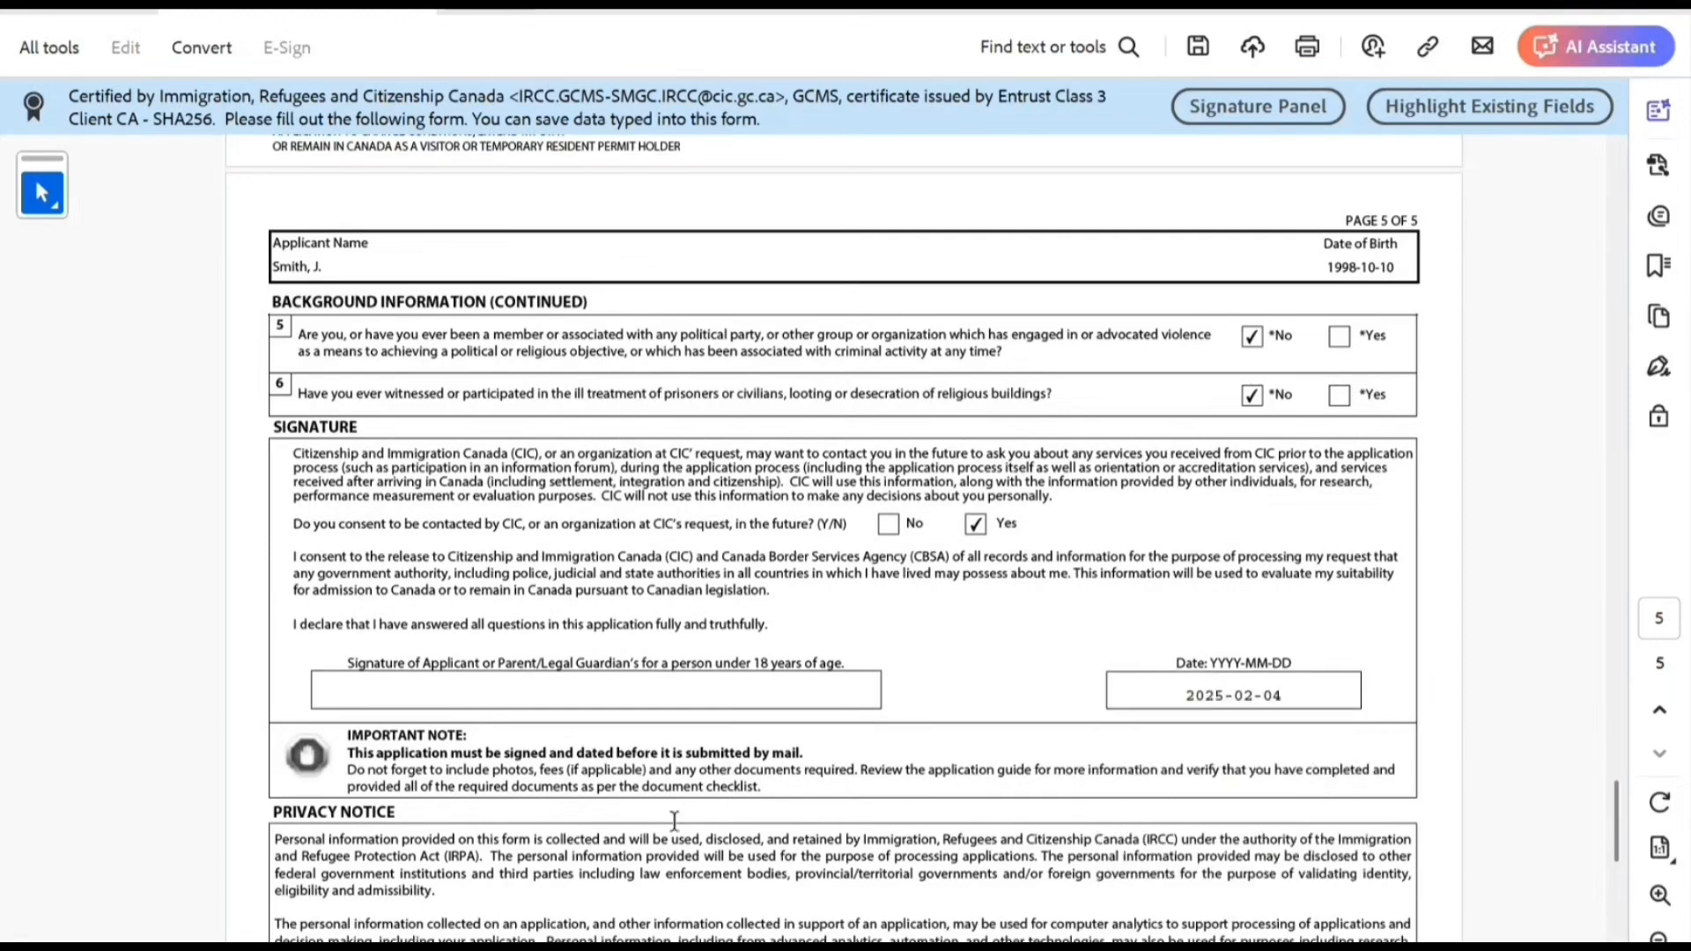
# Return to the employment section on page 3 and set the first entry's start to 2022-04.
pyautogui.scroll(-5, 673, 821)
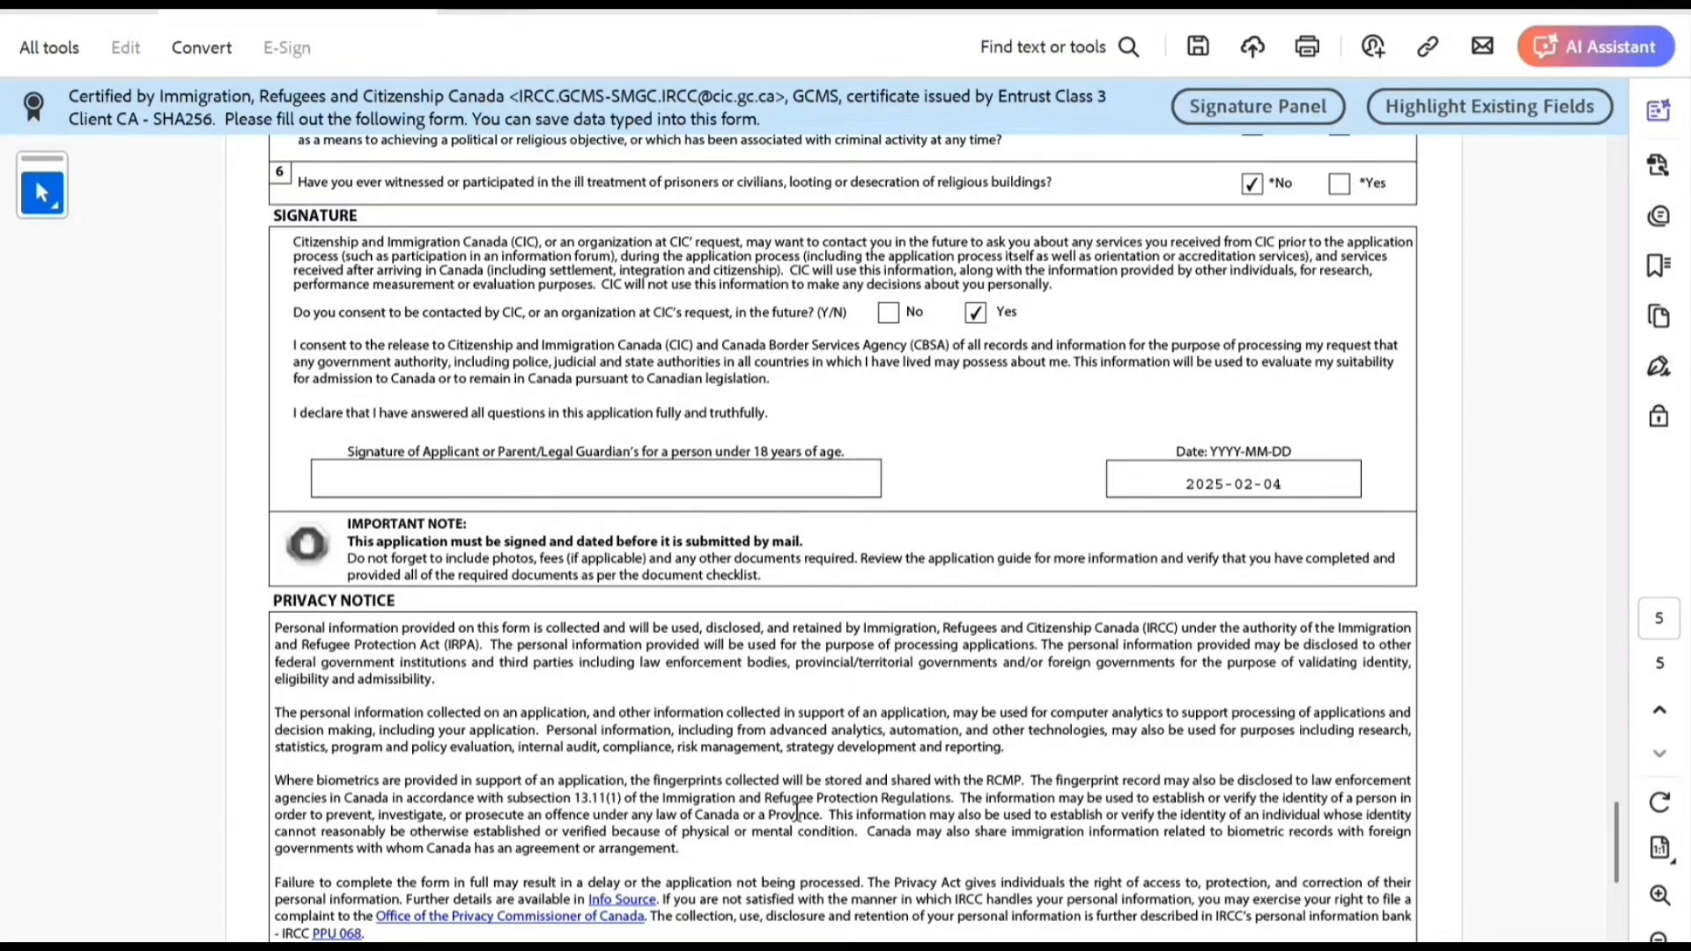
pyautogui.scroll(-5, 796, 811)
pyautogui.scroll(2, 810, 823)
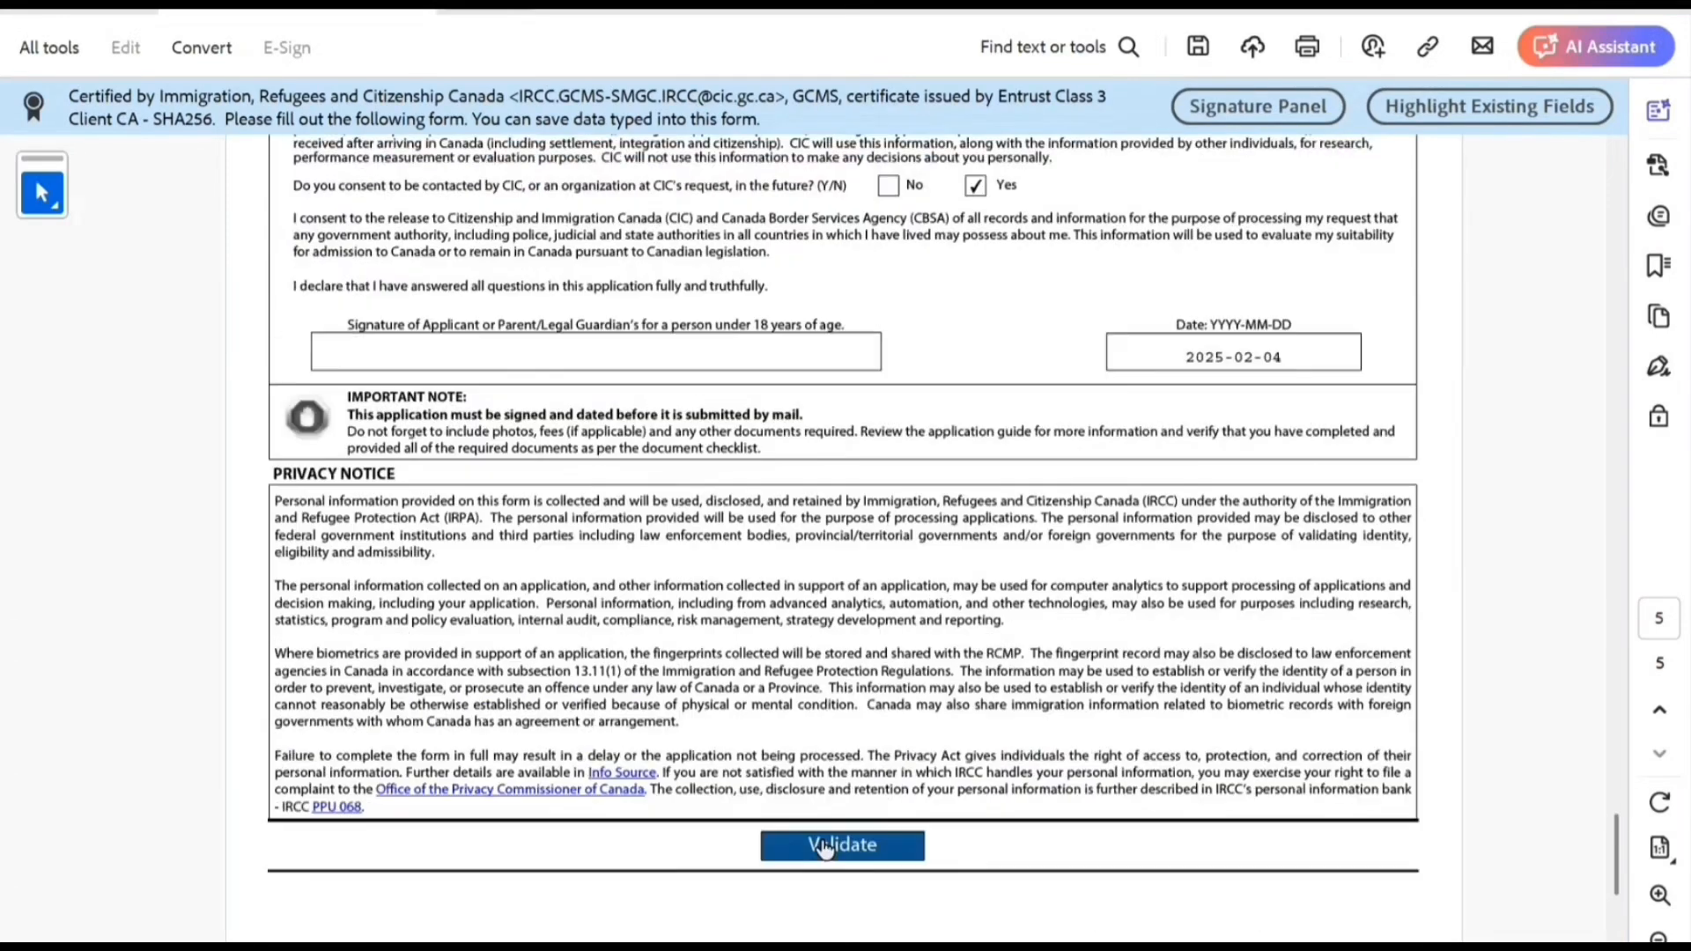
pyautogui.scroll(20, 880, 810)
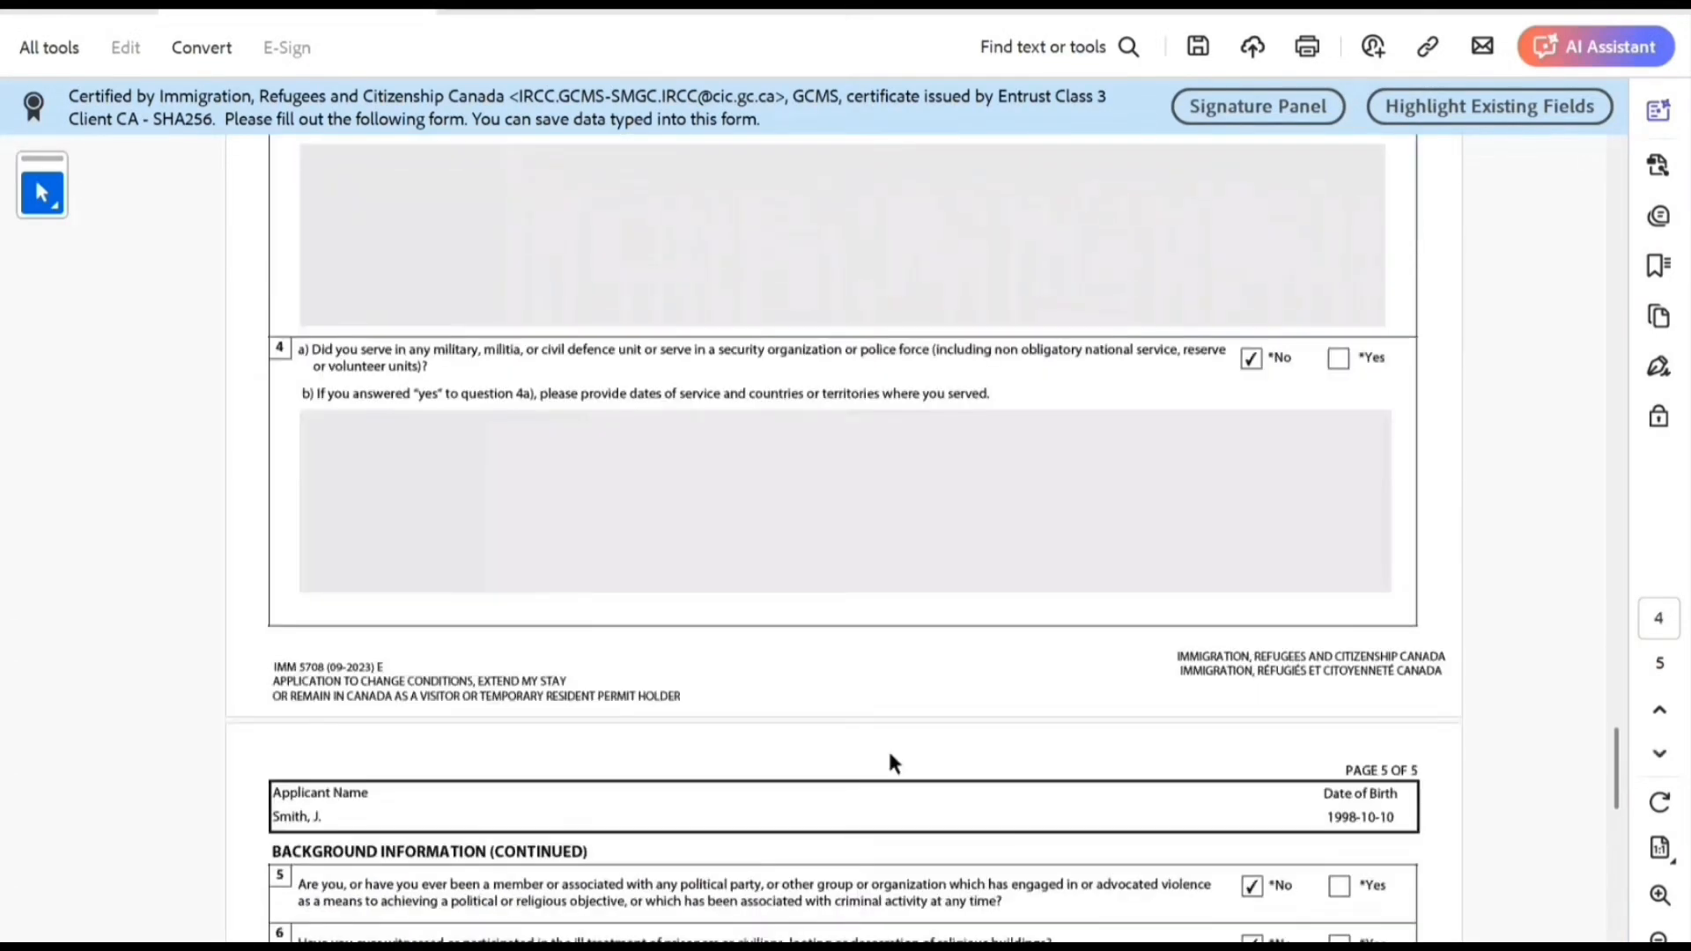
pyautogui.scroll(8, 926, 744)
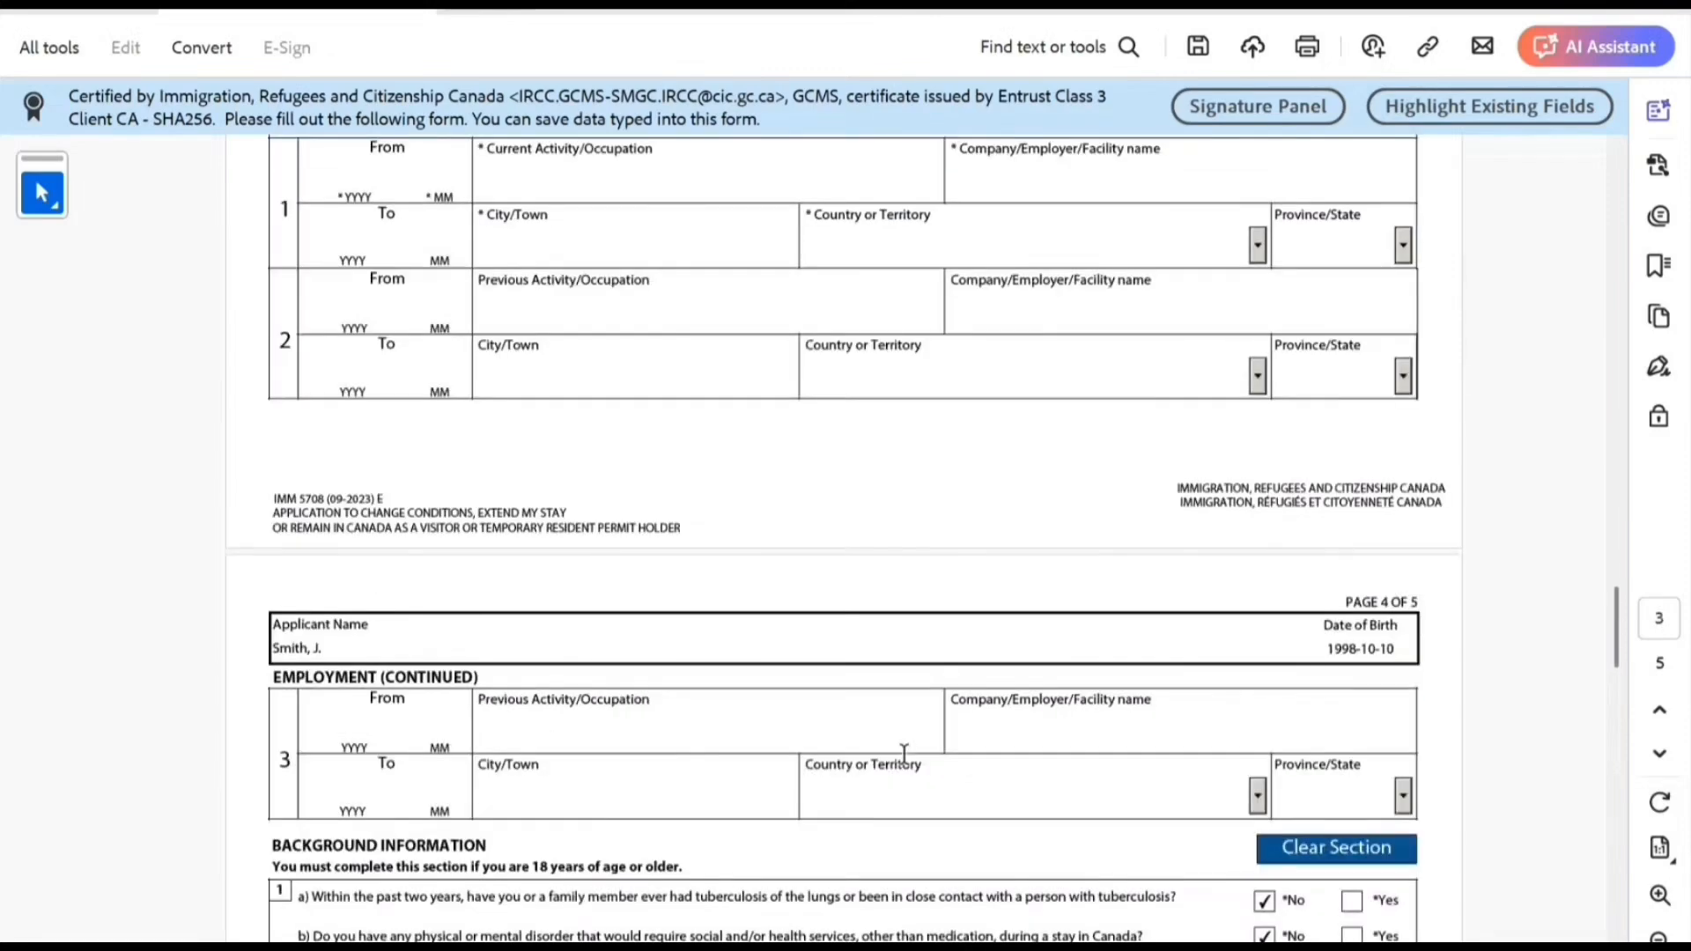
pyautogui.scroll(3, 414, 736)
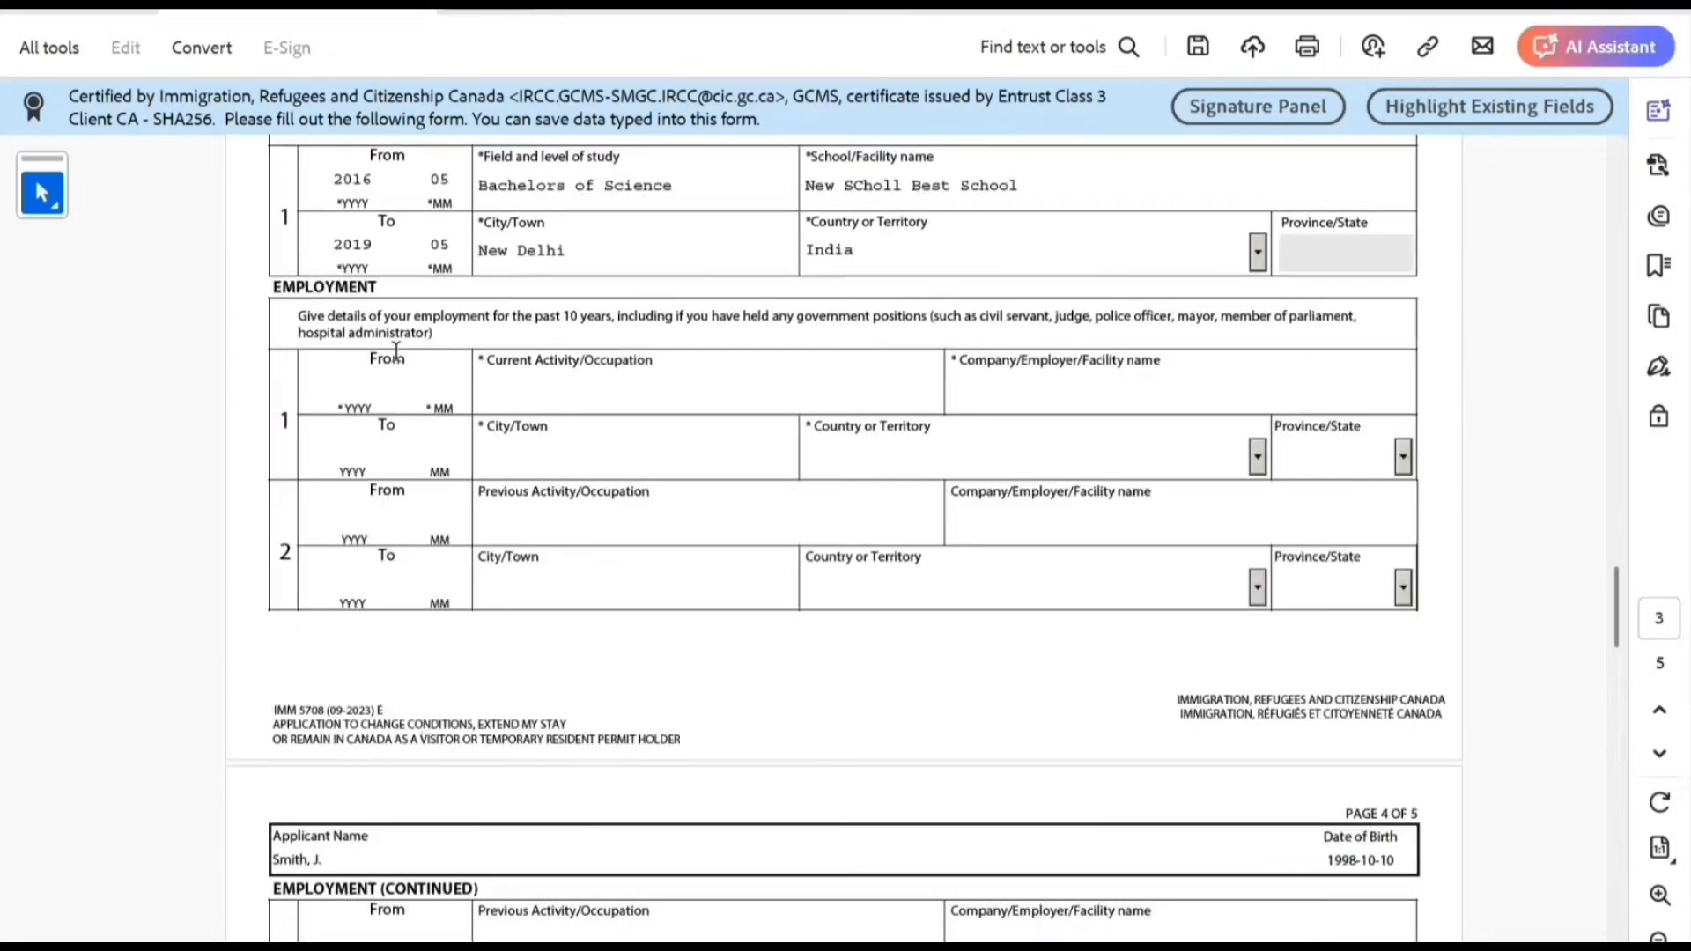
pyautogui.click(355, 377)
pyautogui.write('2022')
pyautogui.write('04')
# Enter "IT Consultant" as the current occupation and "hjjhjhj" as the company in the first employment entry.
pyautogui.write('IT Consu')
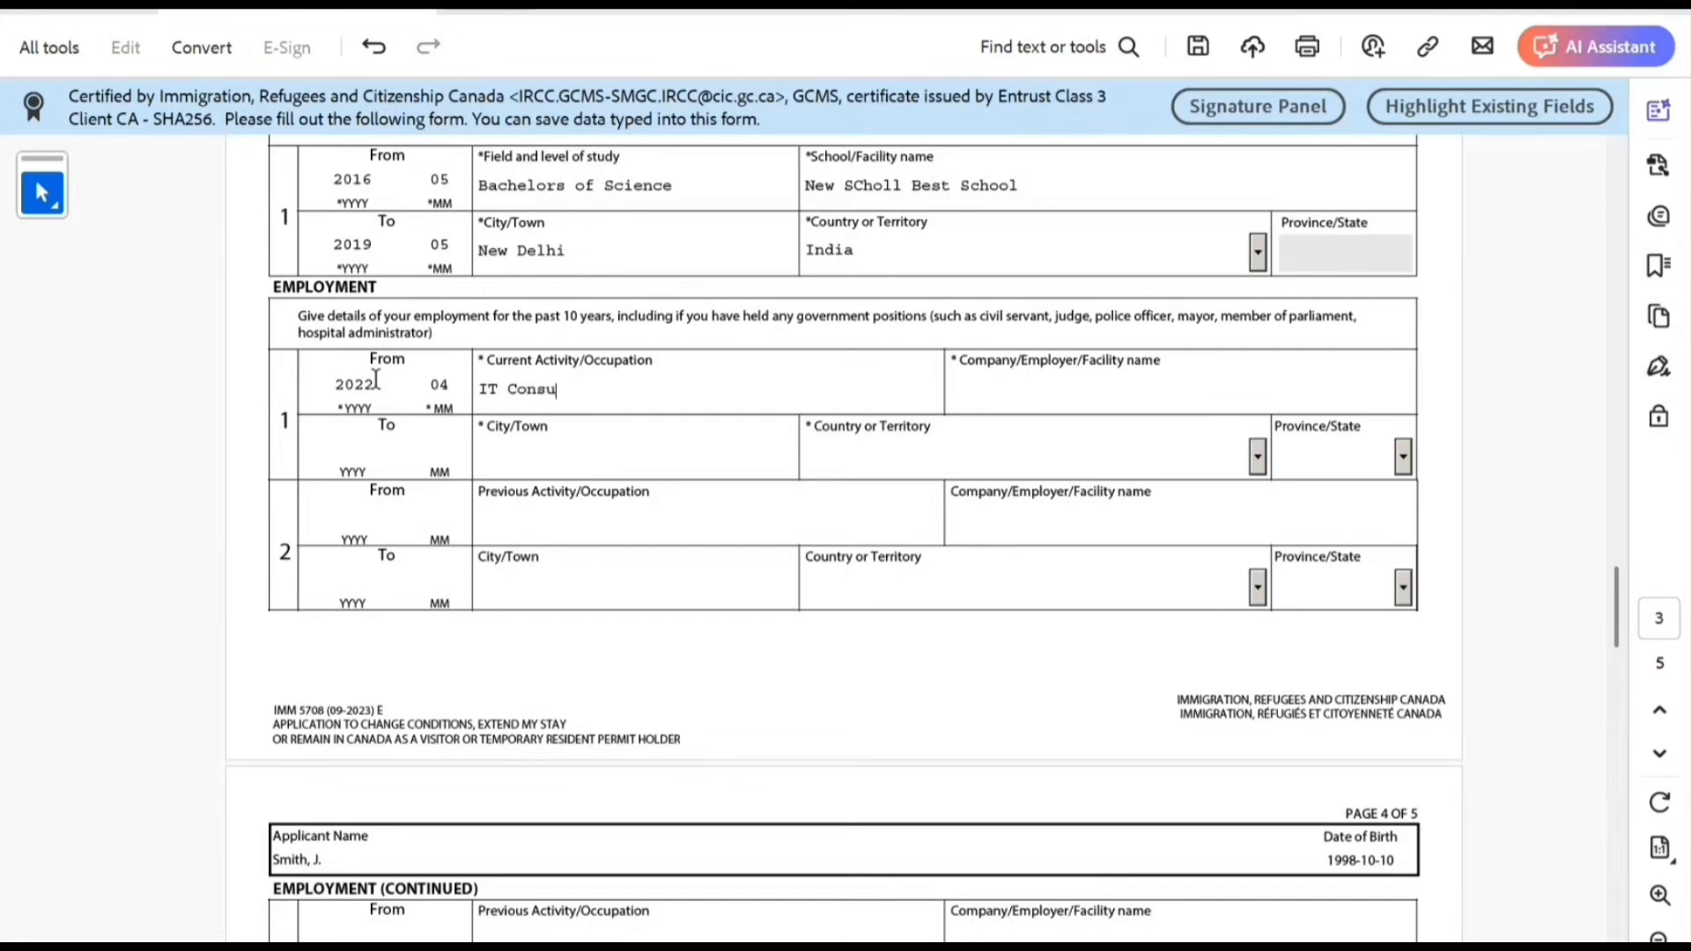
pyautogui.write('ltant')
pyautogui.press('Tab')
pyautogui.write('hjjhjhj')
pyautogui.press('Tab')
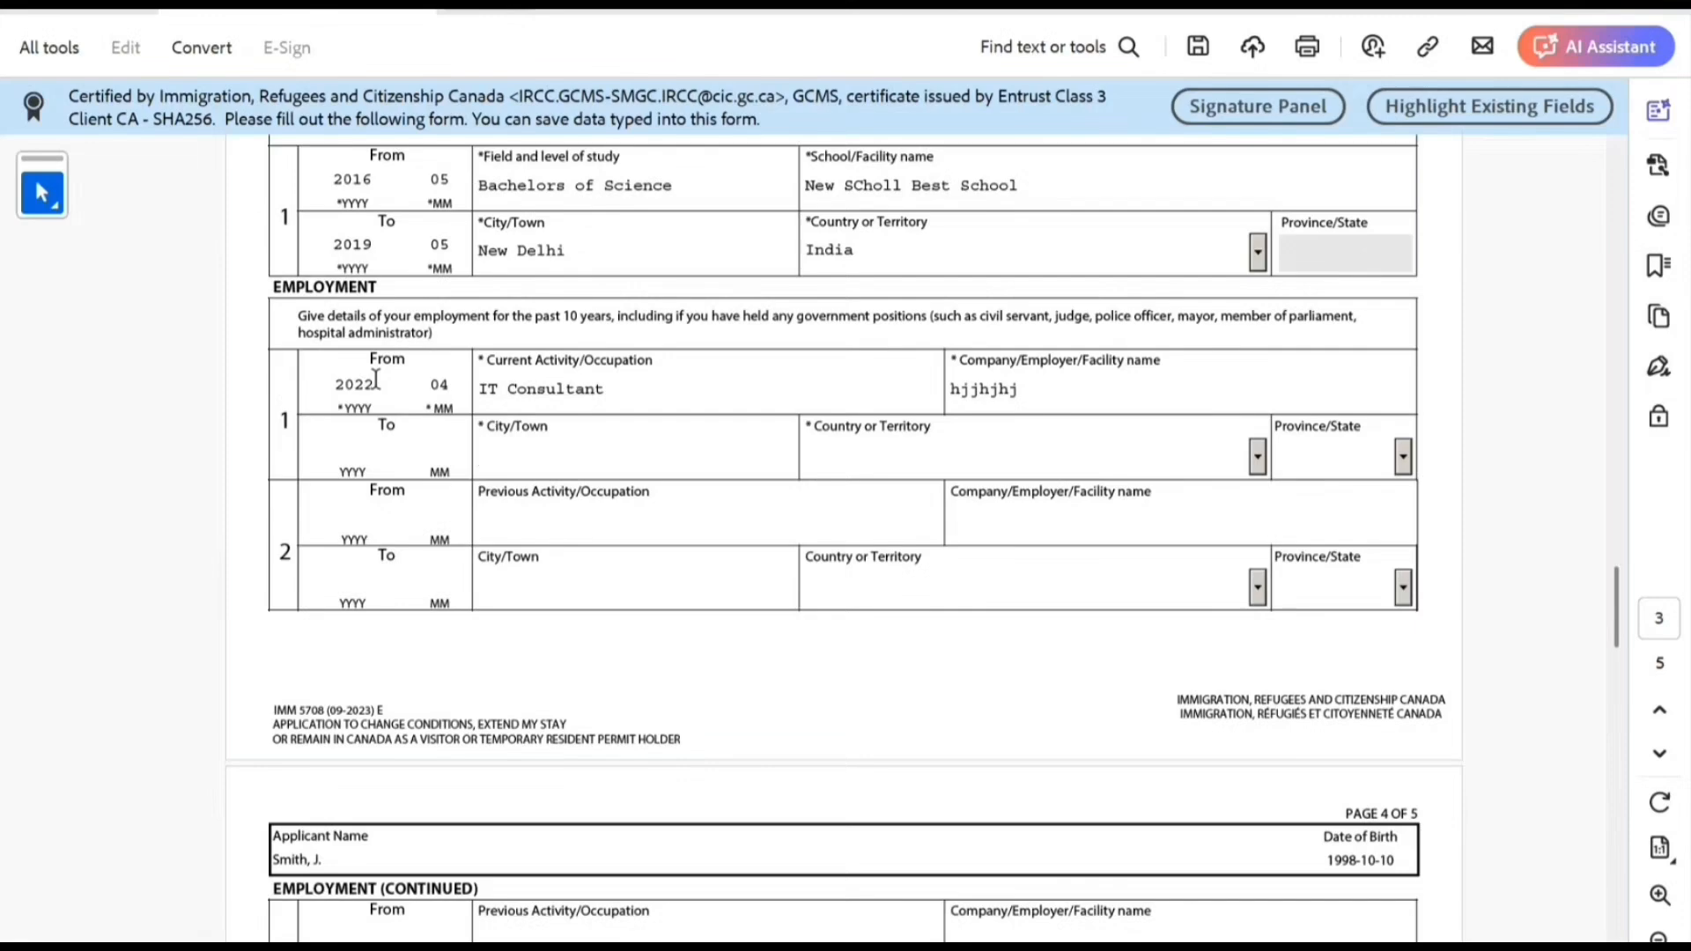
# Set the first employment entry's location to Toronto, Canada, and choose its province.
pyautogui.write('Toronto')
pyautogui.press('Tab')
pyautogui.press('c')
pyautogui.press('c')
pyautogui.press('c')
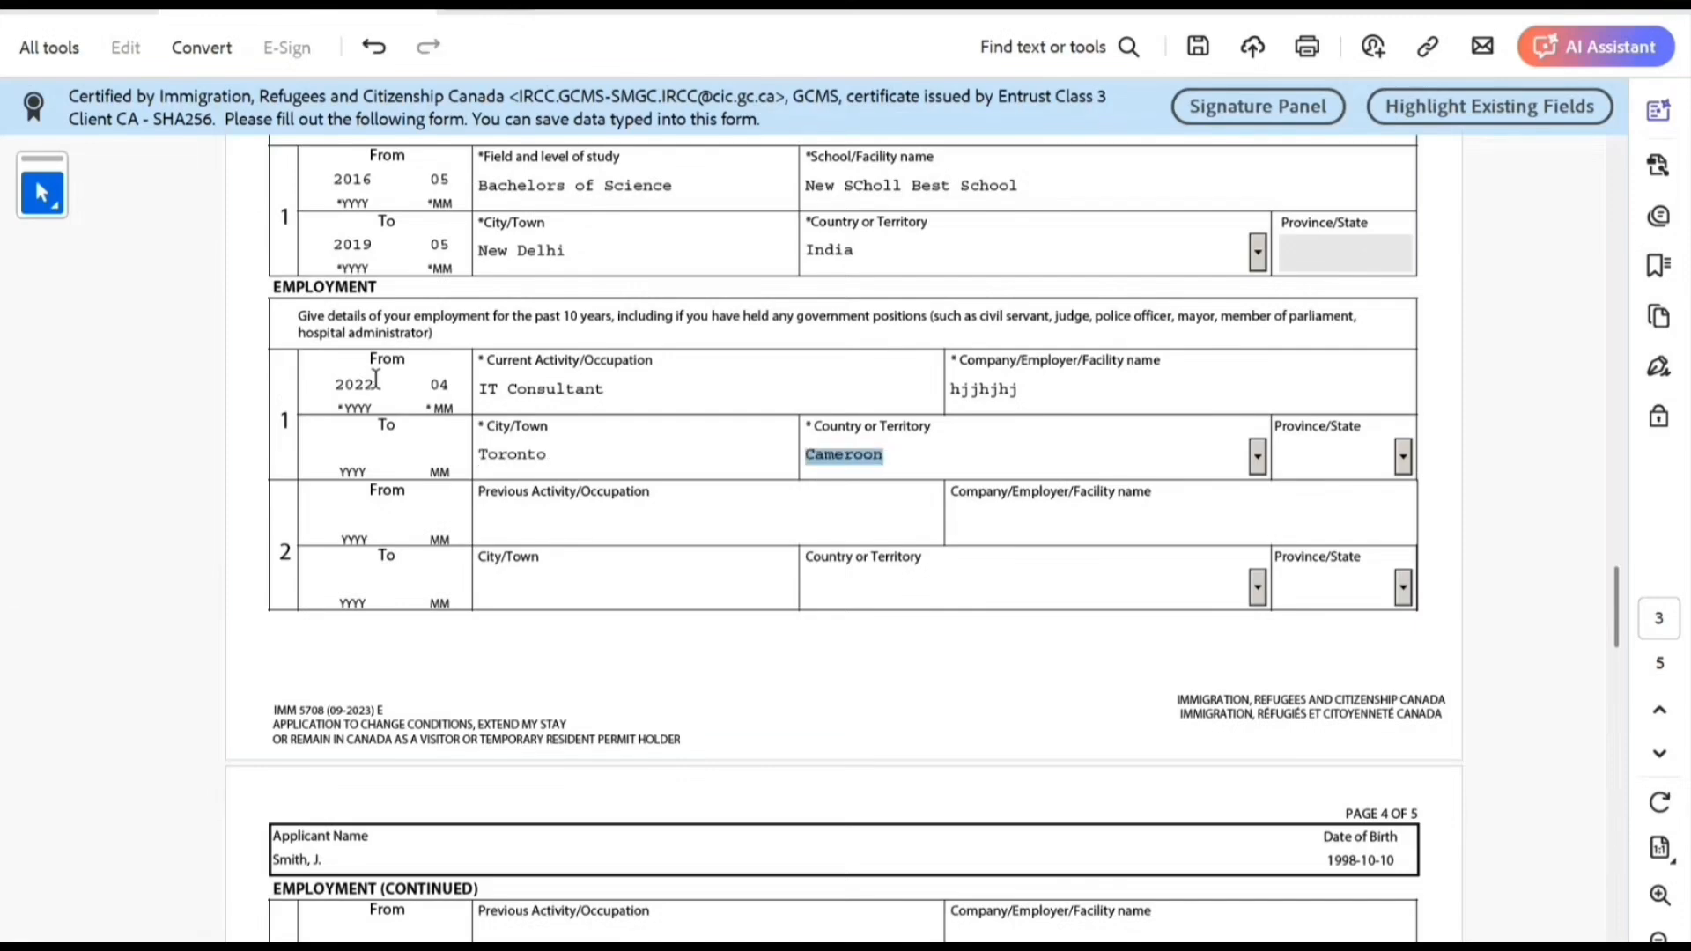
pyautogui.press('c')
pyautogui.press('Tab')
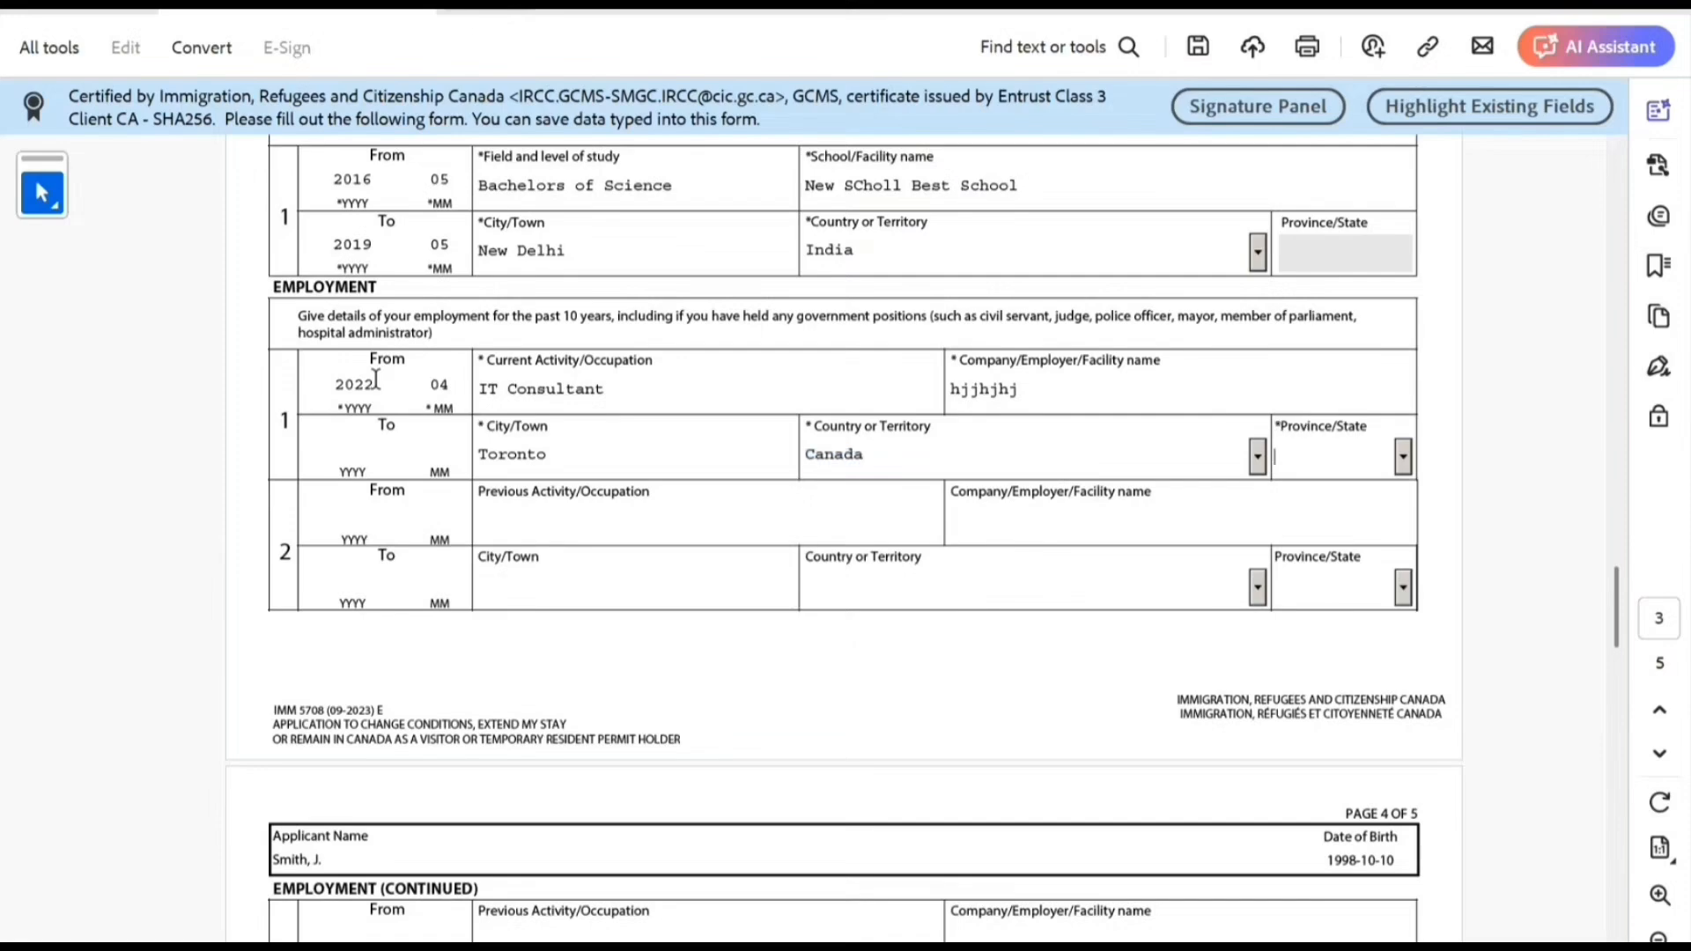
pyautogui.press('o')
pyautogui.press('Tab')
# Validate the IMM 5708 form, then check the barcode page at its end and look back through the filled pages.
pyautogui.moveTo(1629, 590); pyautogui.dragTo(1656, 858)
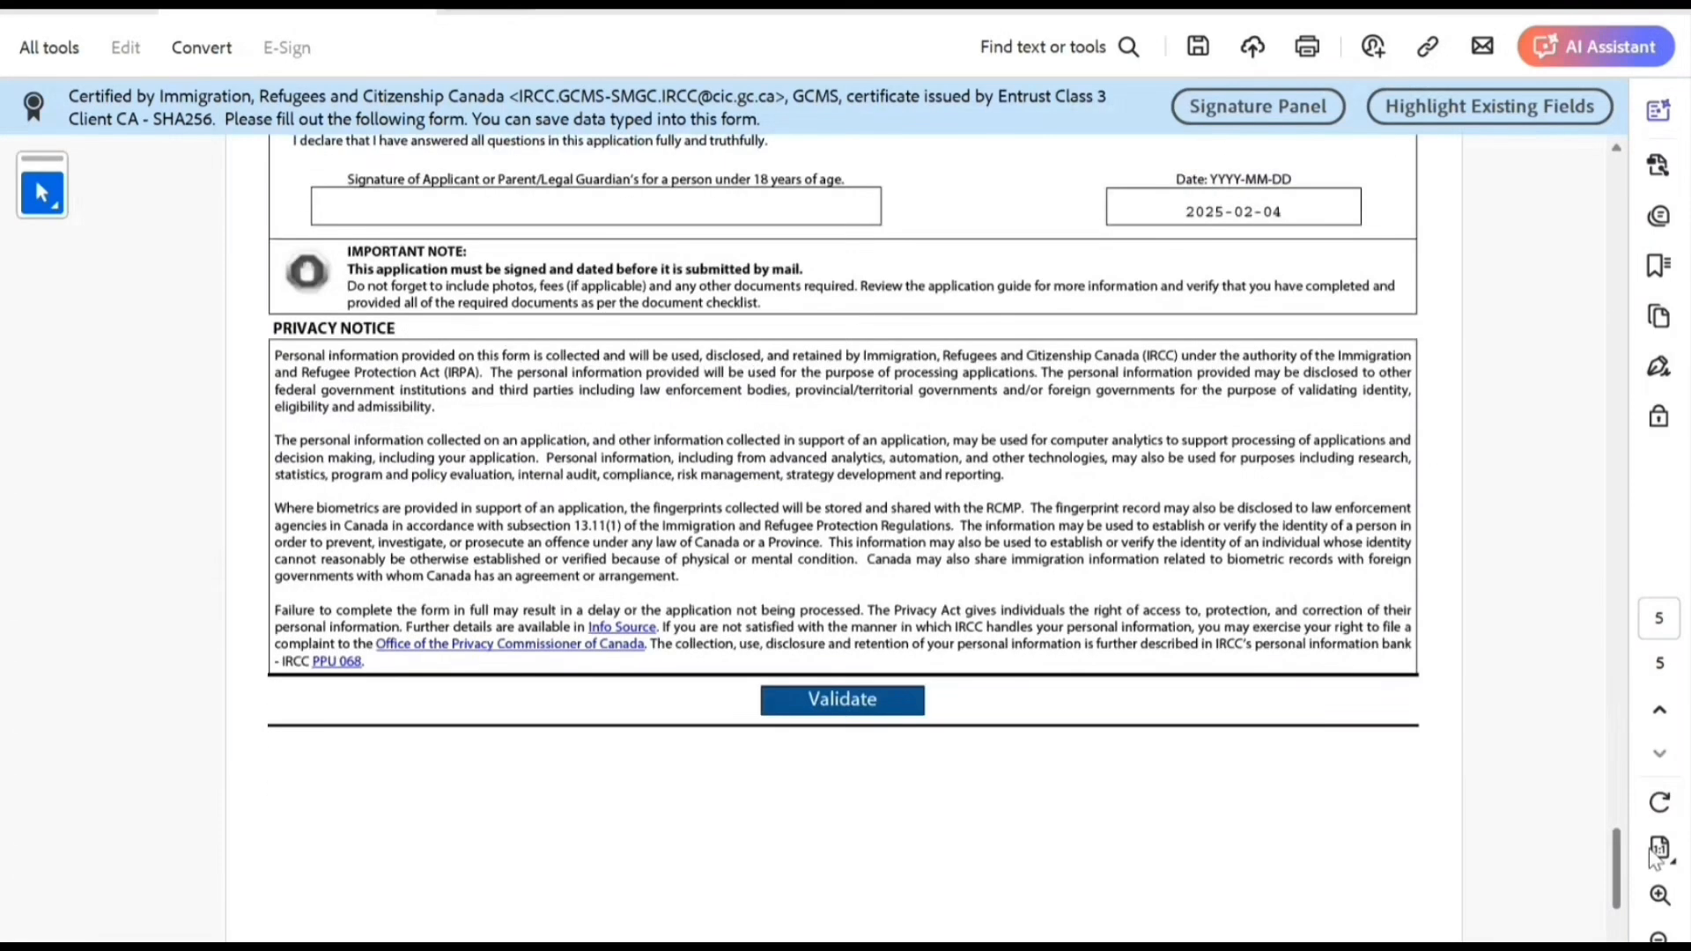
pyautogui.click(876, 702)
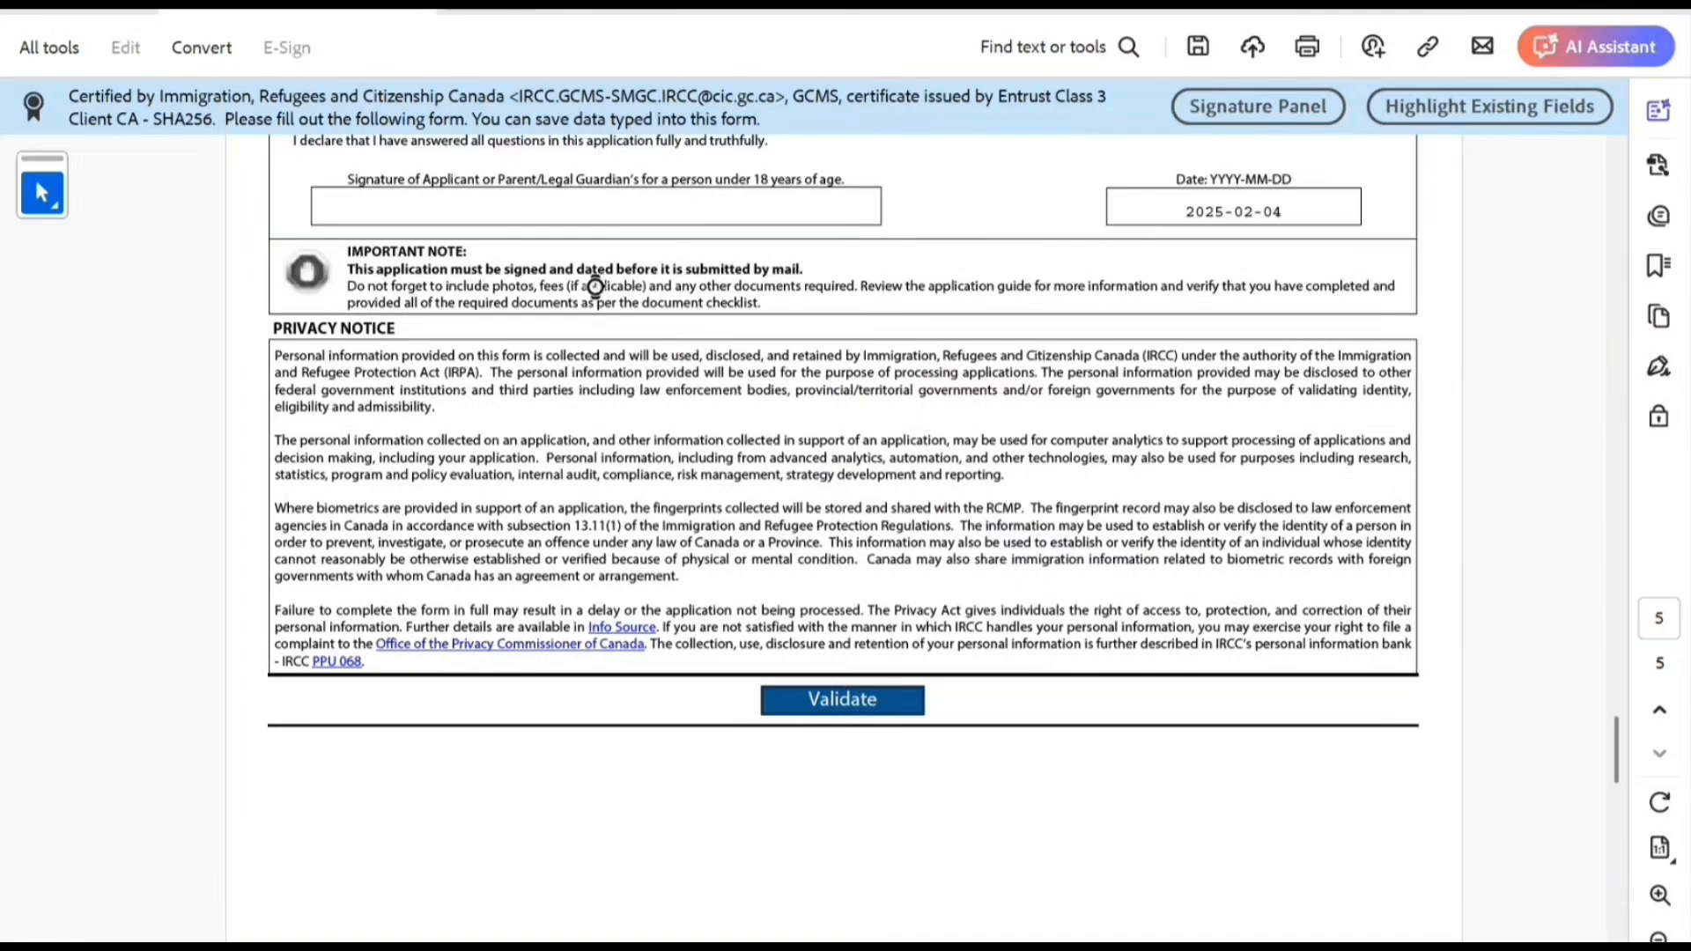
pyautogui.scroll(-2, 592, 283)
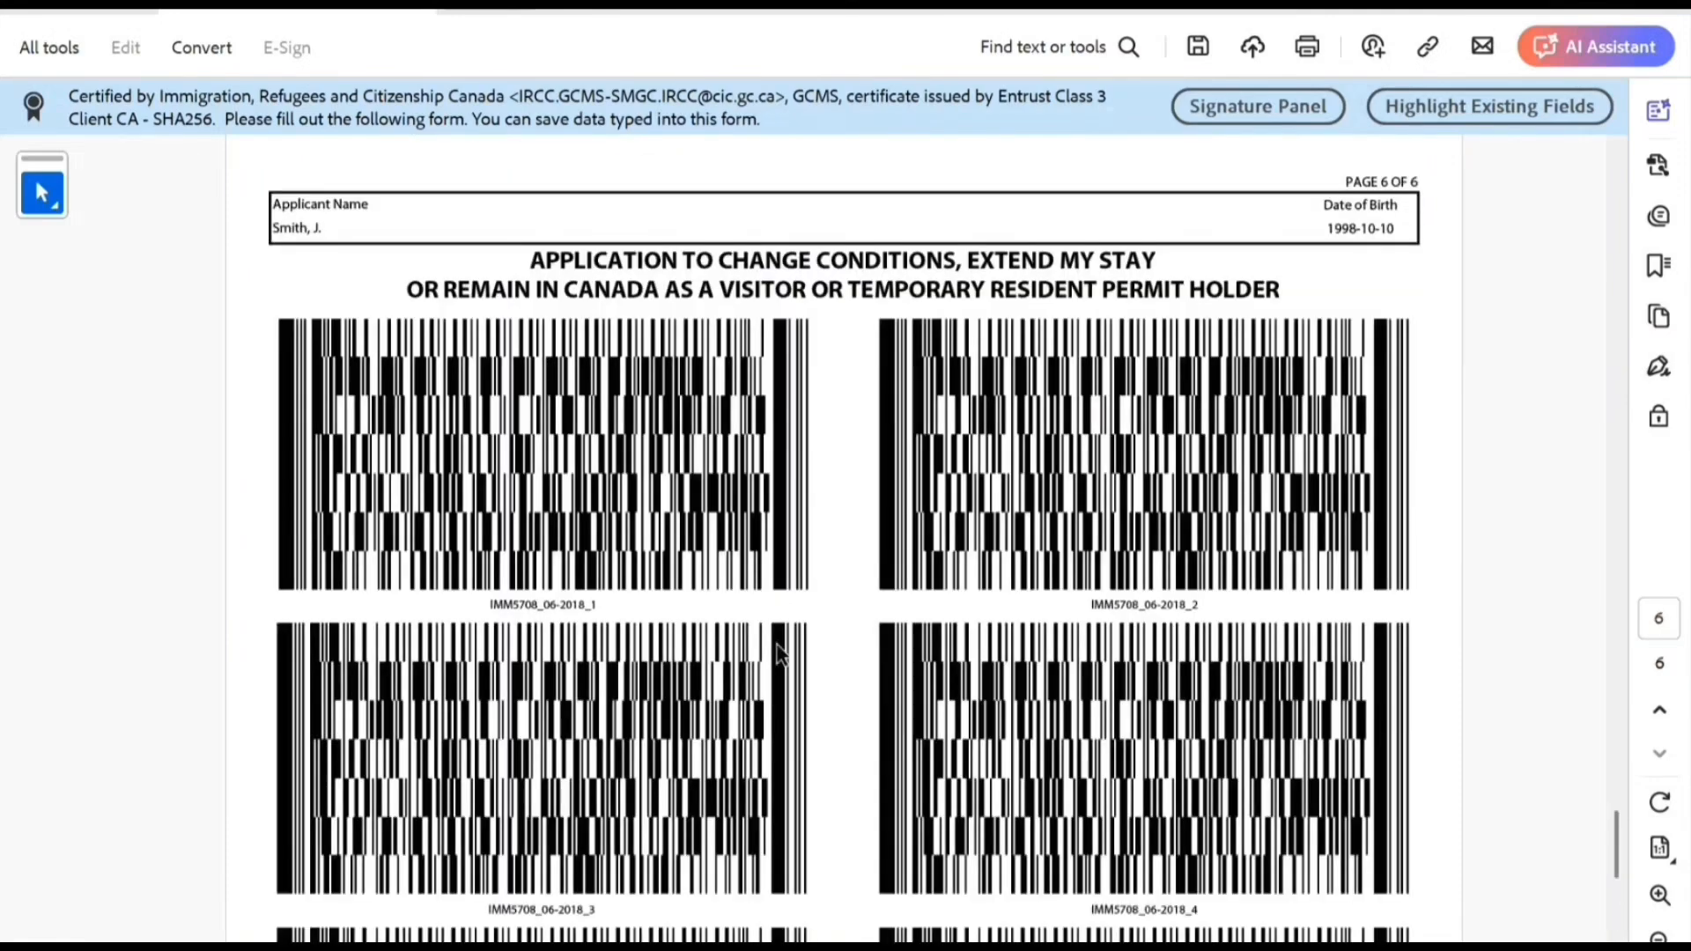
pyautogui.scroll(-4, 779, 654)
pyautogui.scroll(7, 793, 665)
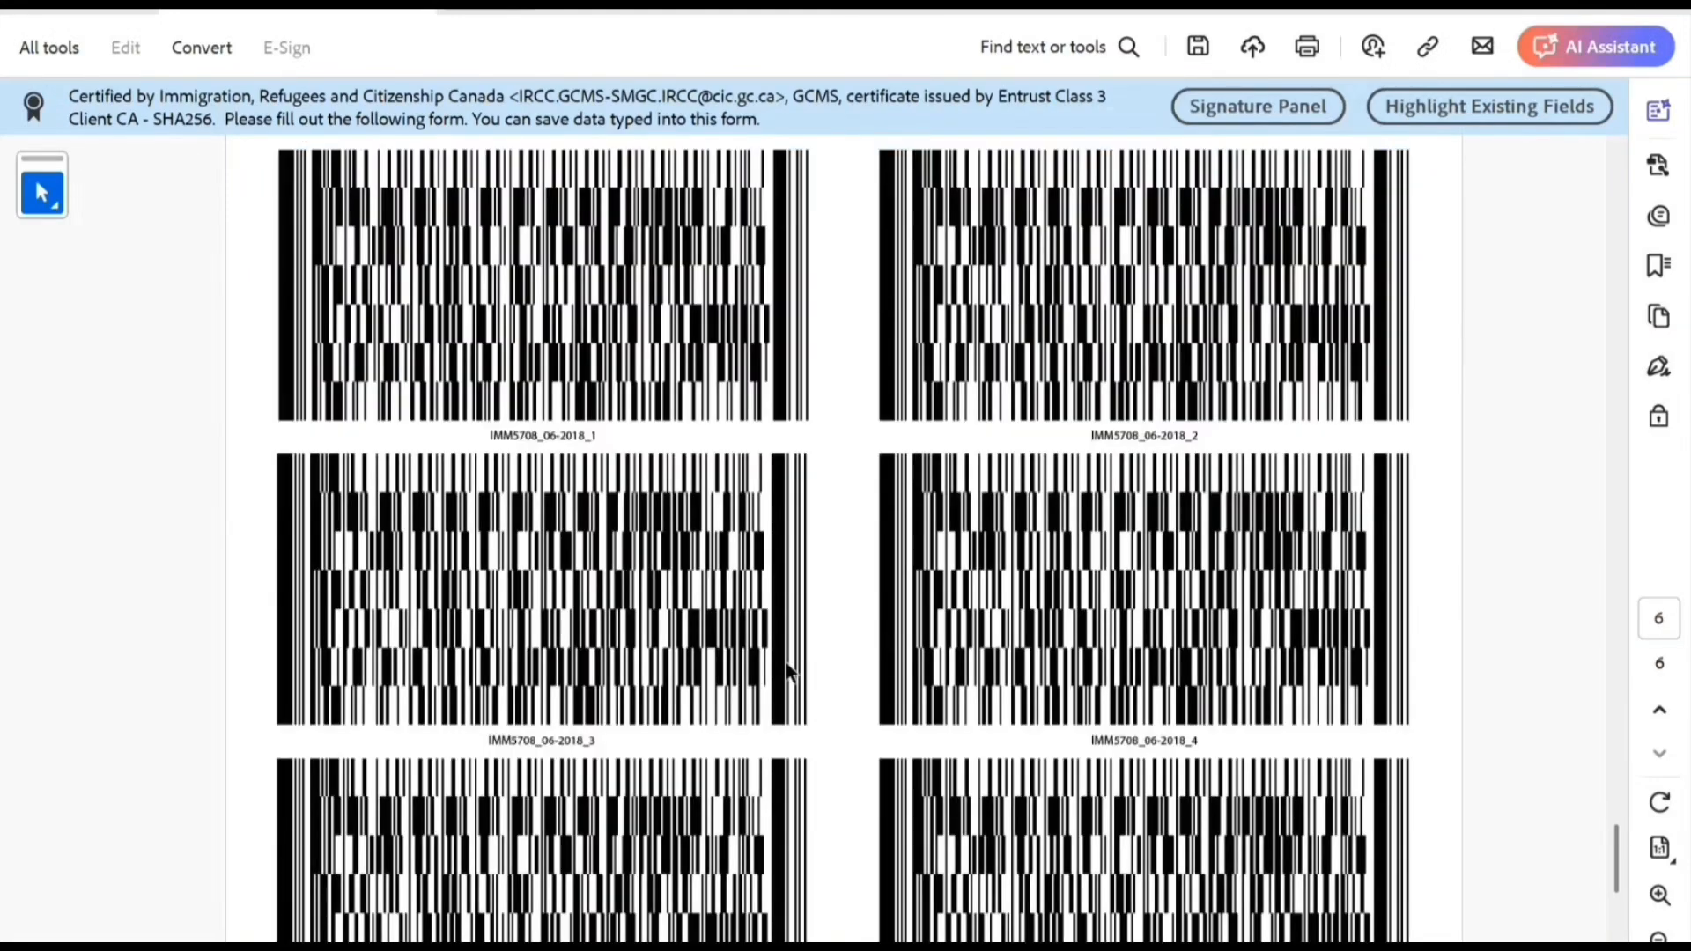
pyautogui.scroll(3, 805, 669)
pyautogui.scroll(10, 811, 673)
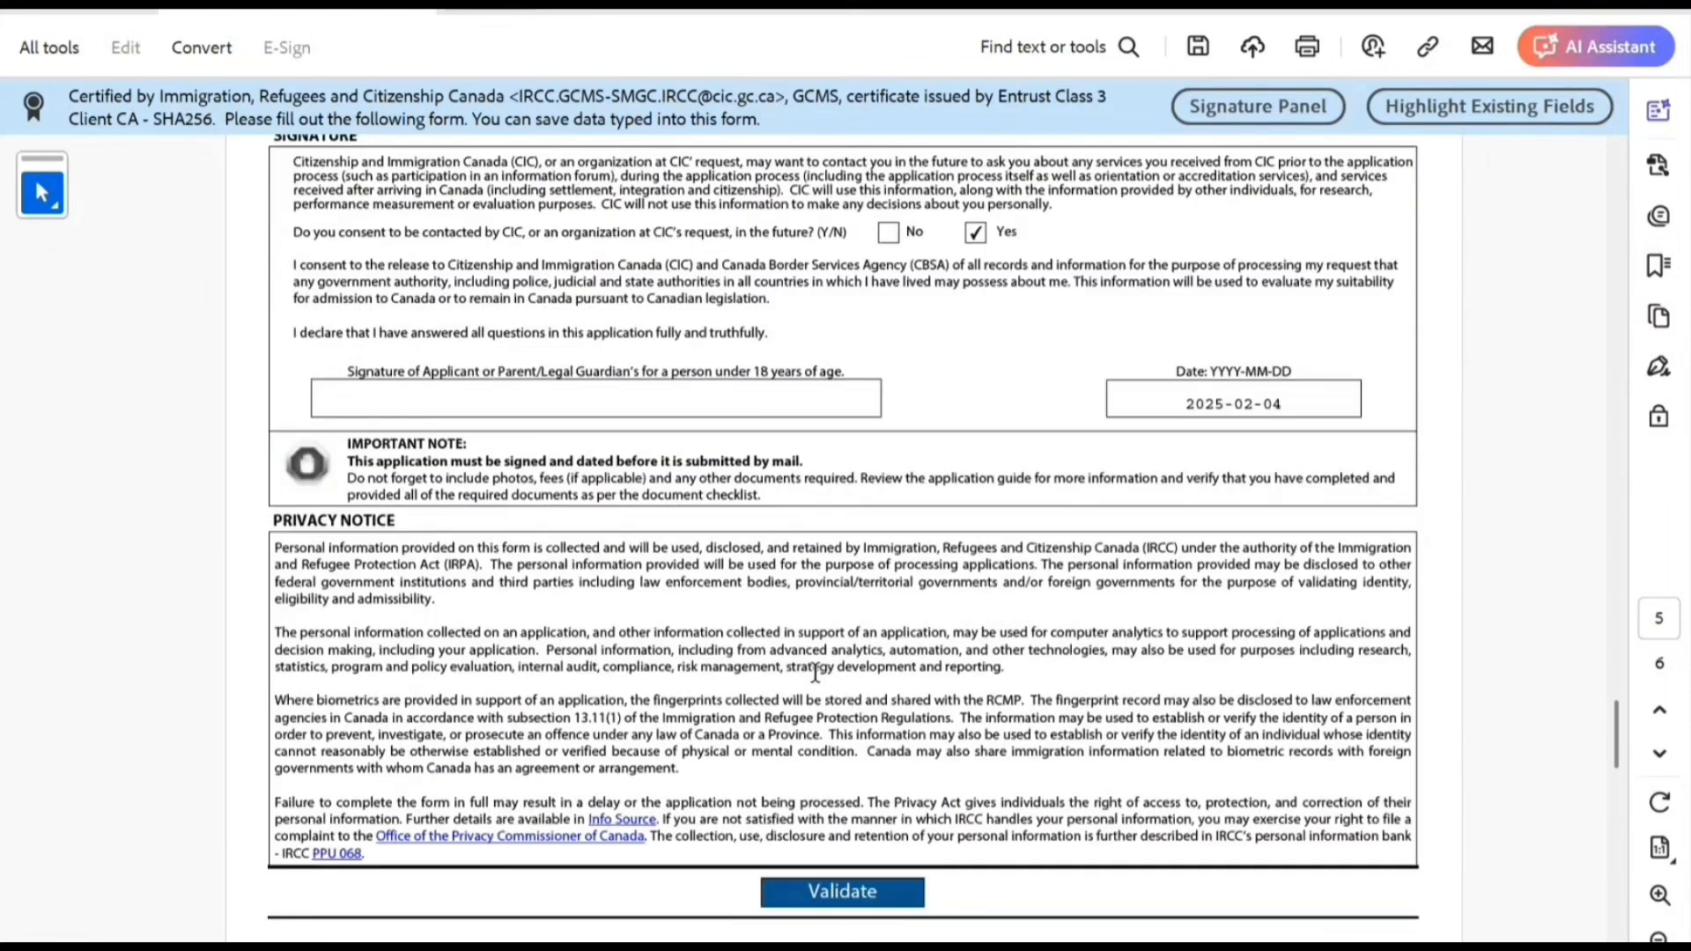
pyautogui.scroll(15, 816, 671)
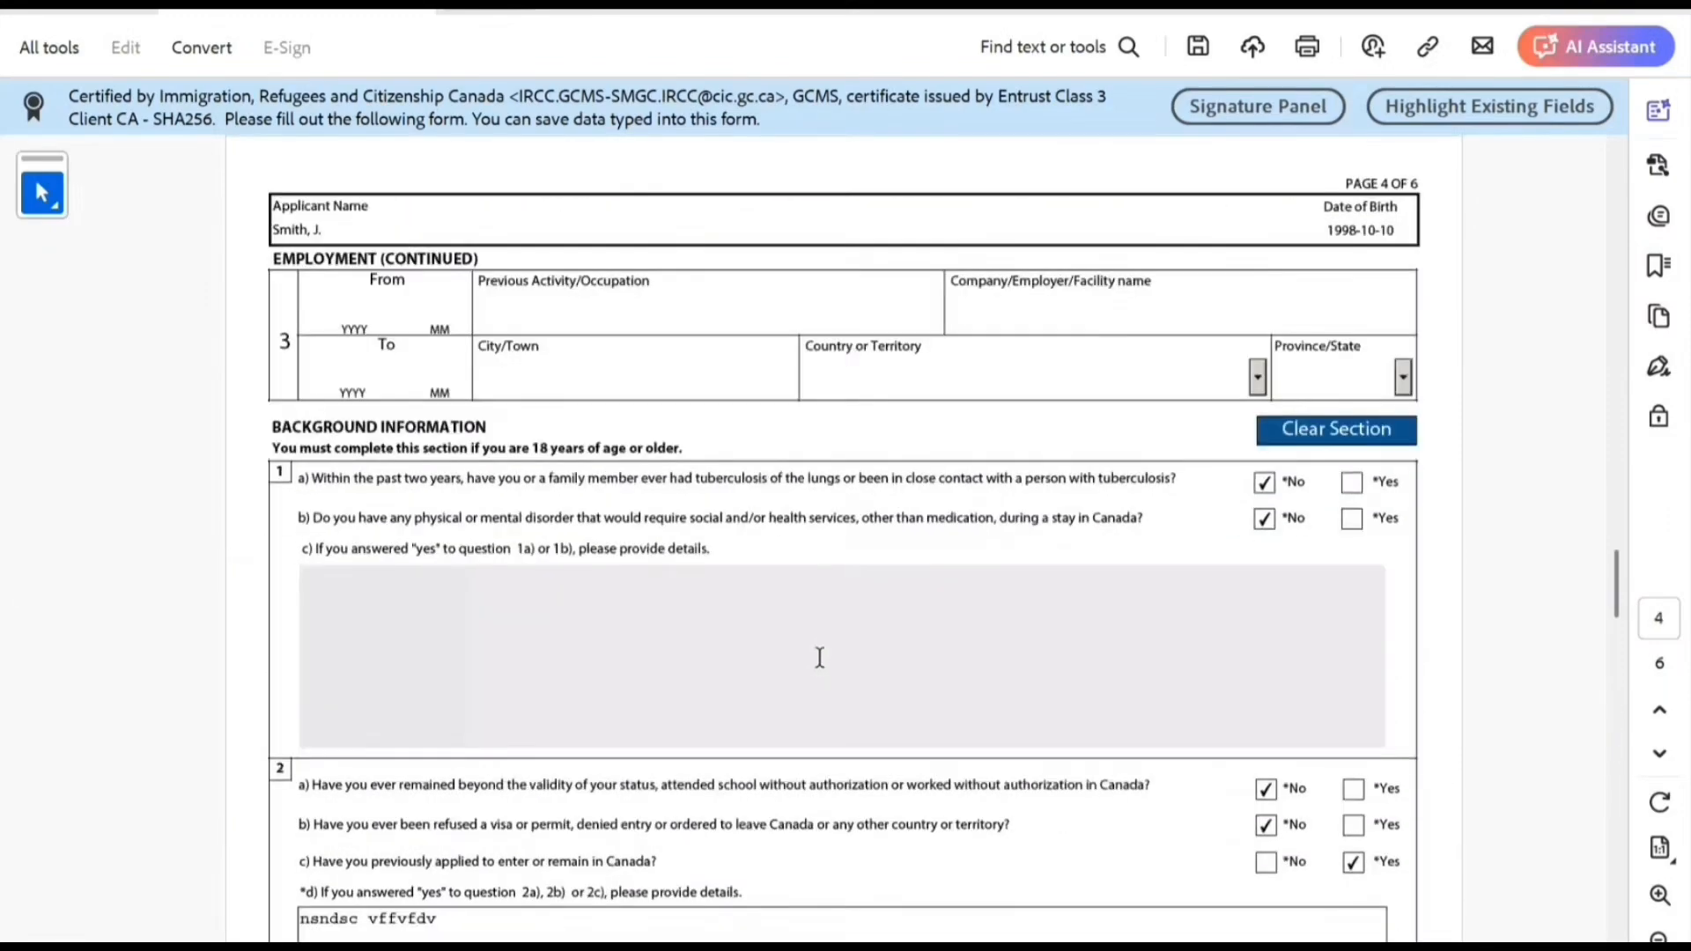
pyautogui.scroll(15, 826, 661)
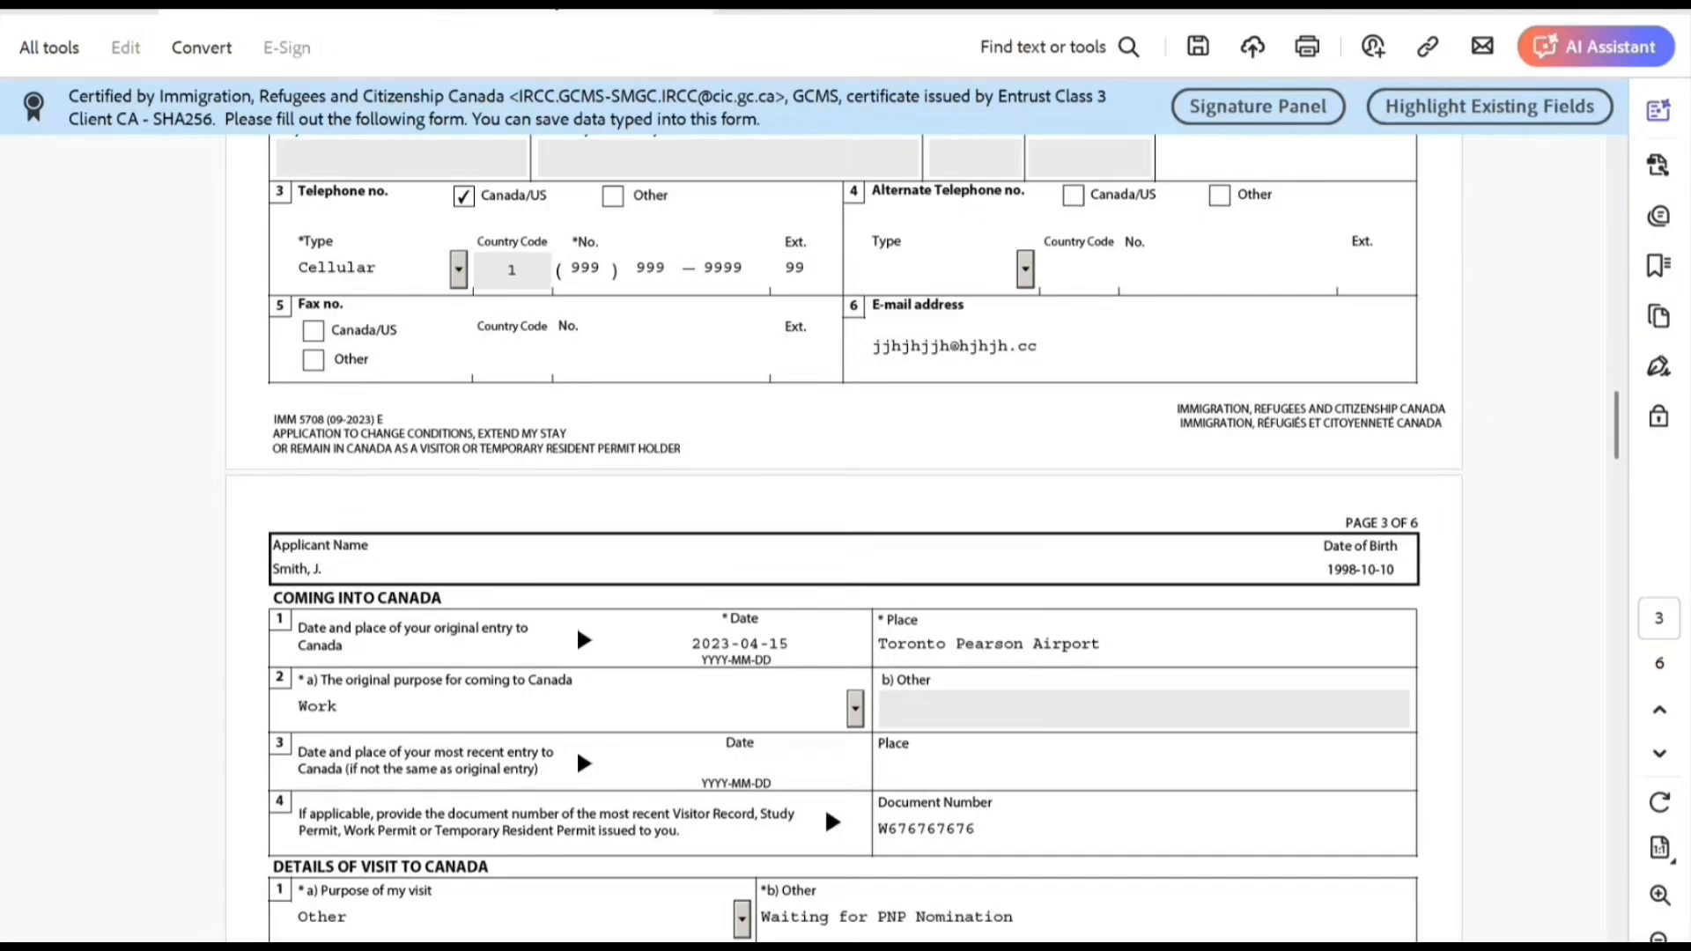
# Switch to the Schedule 1 Application for Temporary Residence form, close the tools pane and view its applicant section.
pyautogui.click(536, 7)
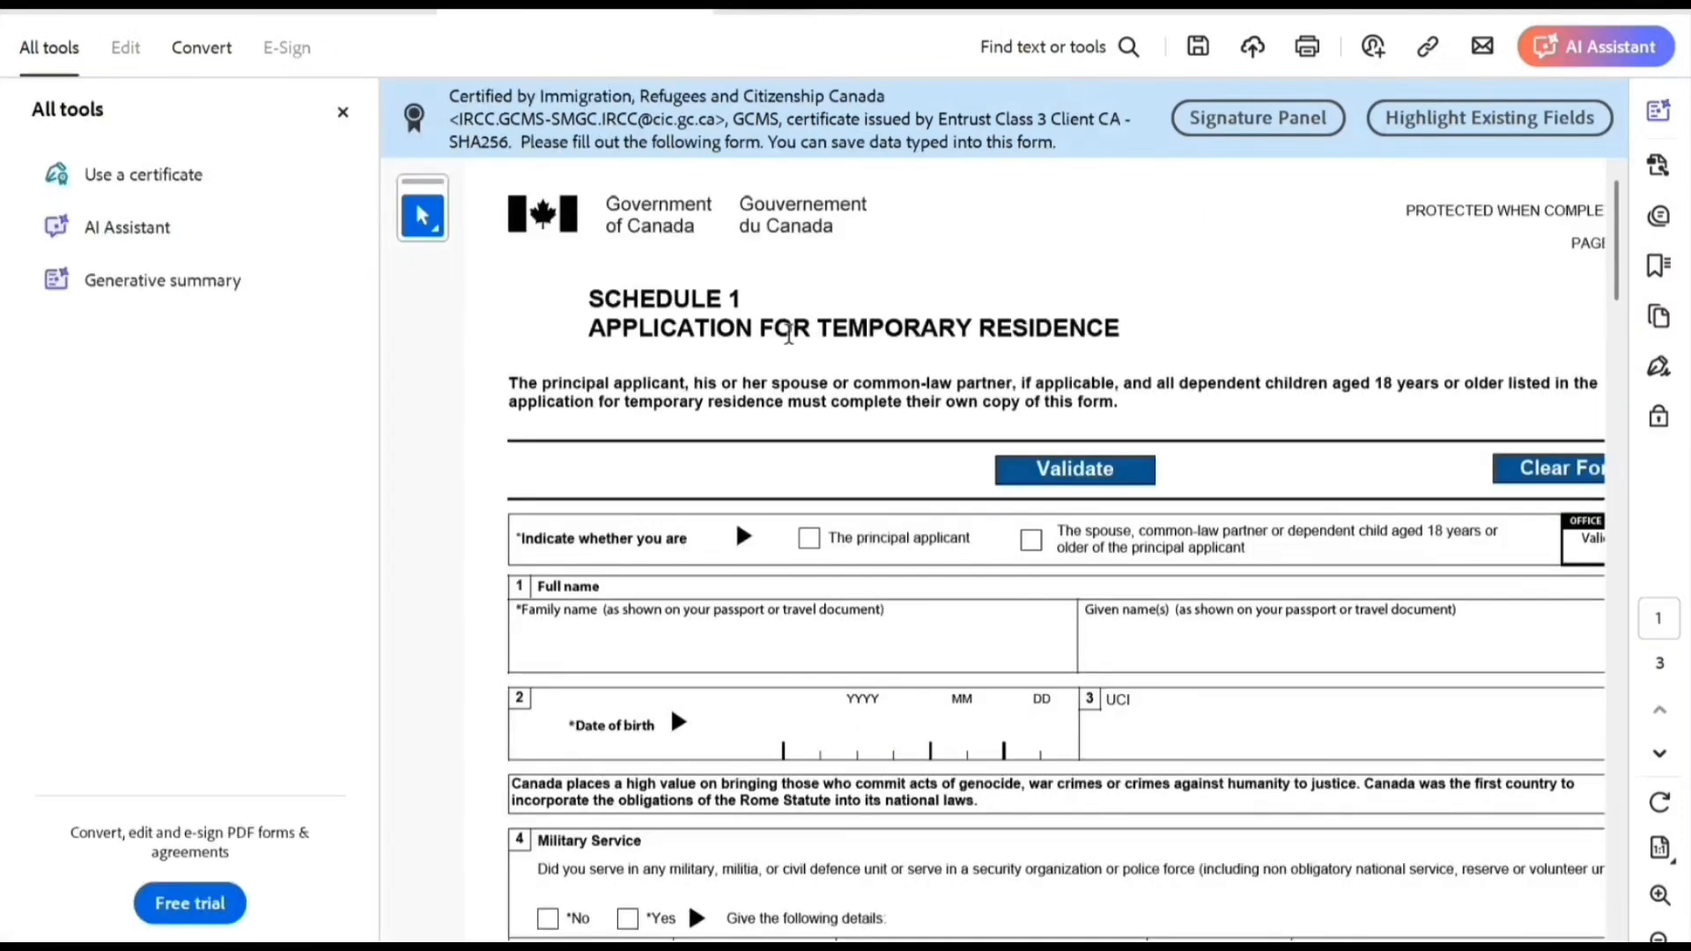
pyautogui.click(343, 111)
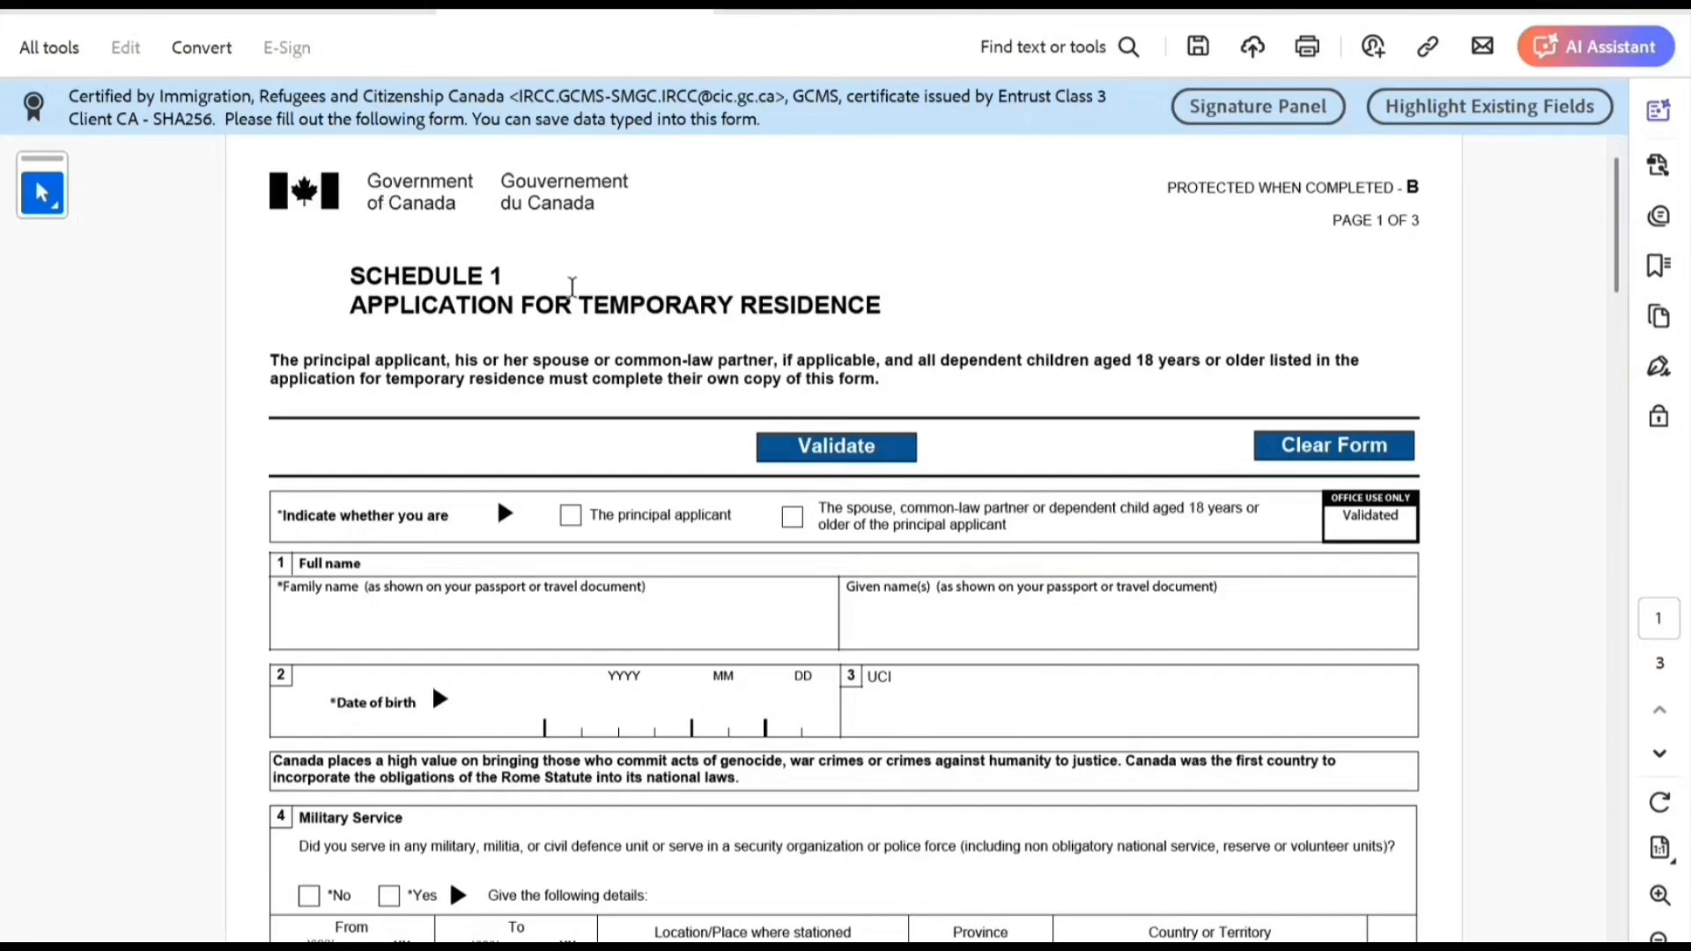
pyautogui.scroll(-3, 588, 286)
pyautogui.scroll(-2, 594, 300)
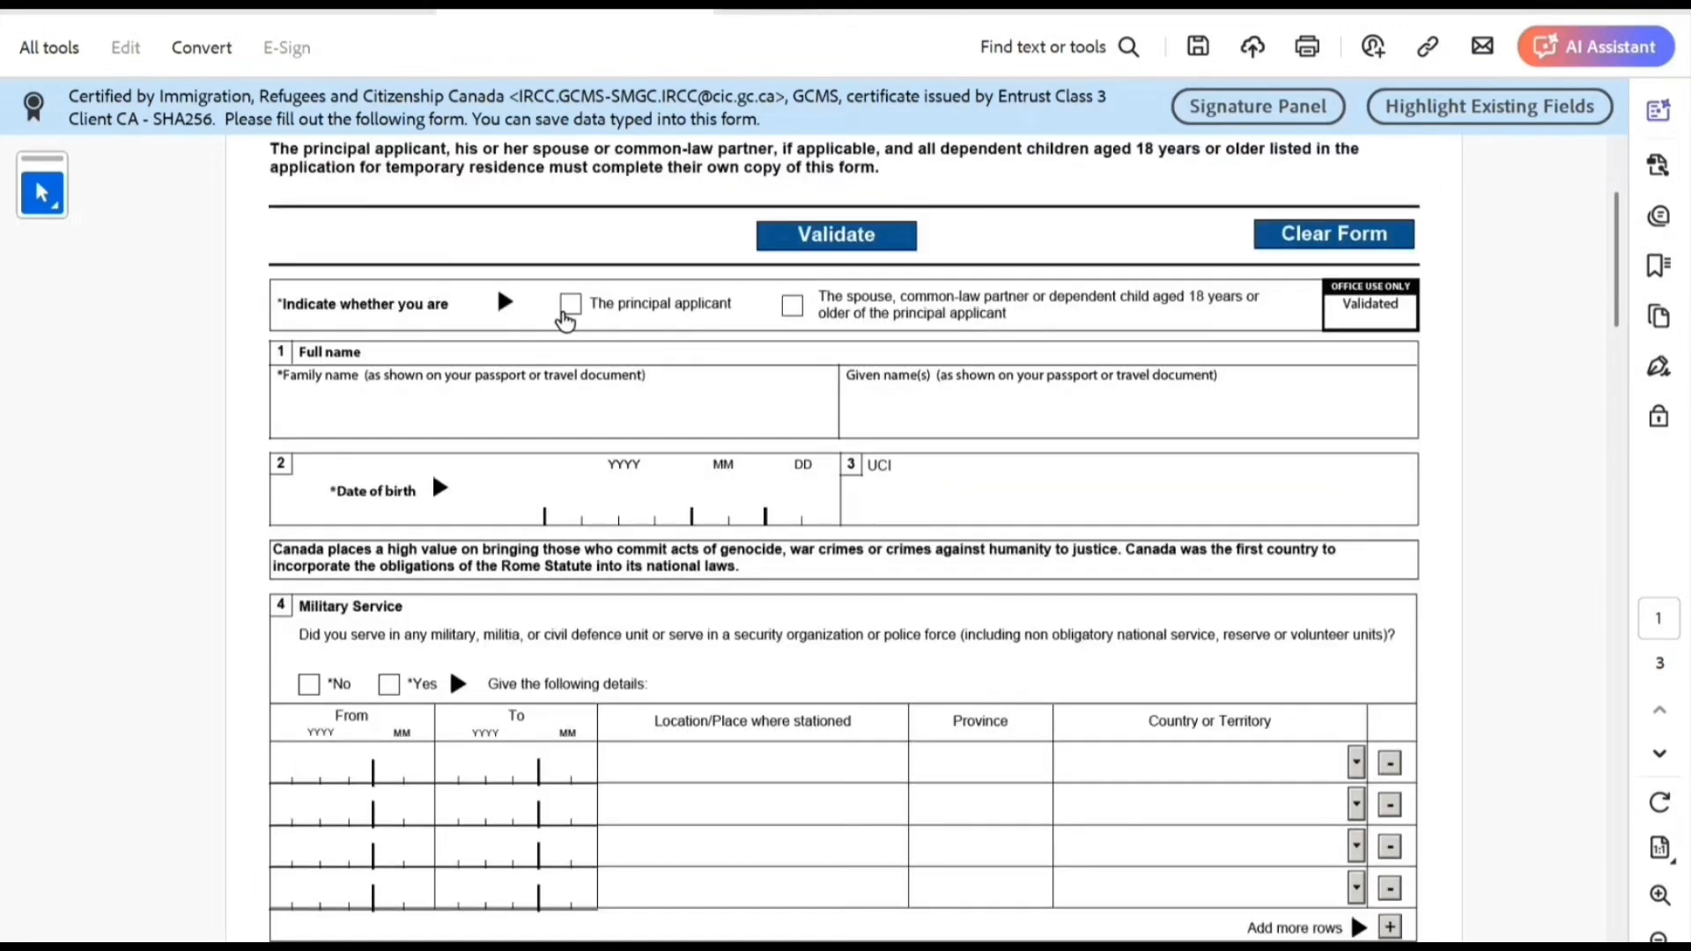
# Mark the Schedule 1 applicant as the principal applicant and enter the applicant's family name and given name.
pyautogui.click(571, 304)
pyautogui.click(379, 424)
pyautogui.write('Smith')
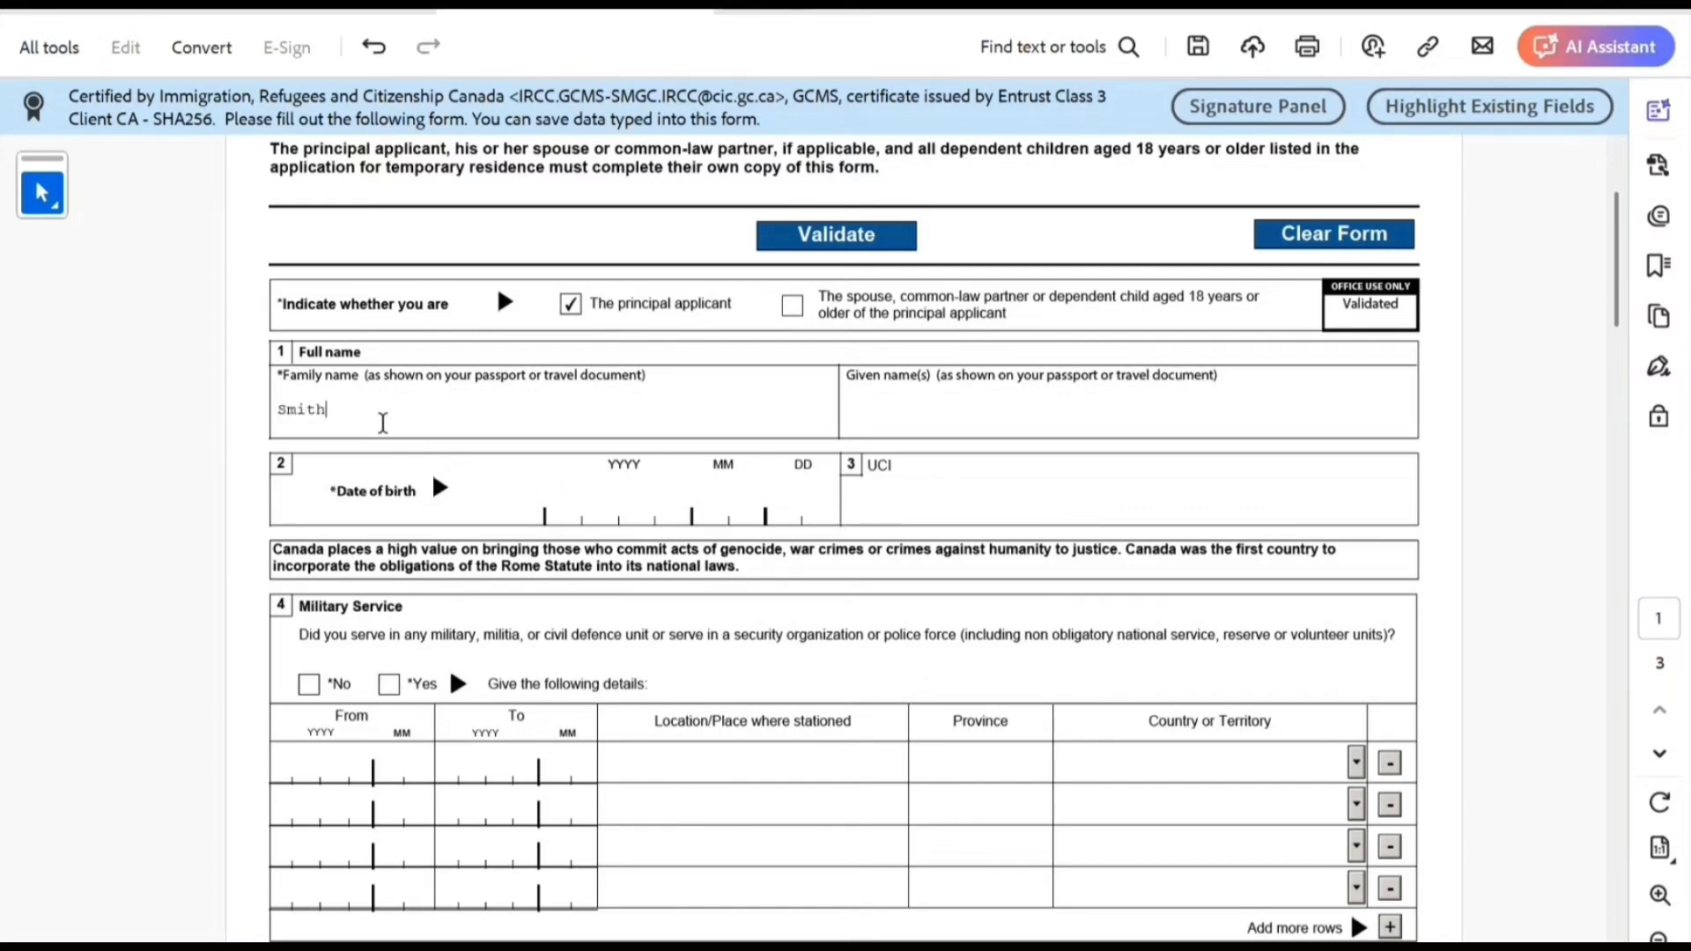
pyautogui.press('Tab')
pyautogui.write('John')
# Enter the applicant's date of birth in section 2 of the form.
pyautogui.scroll(-2, 529, 432)
pyautogui.click(562, 426)
pyautogui.write('1')
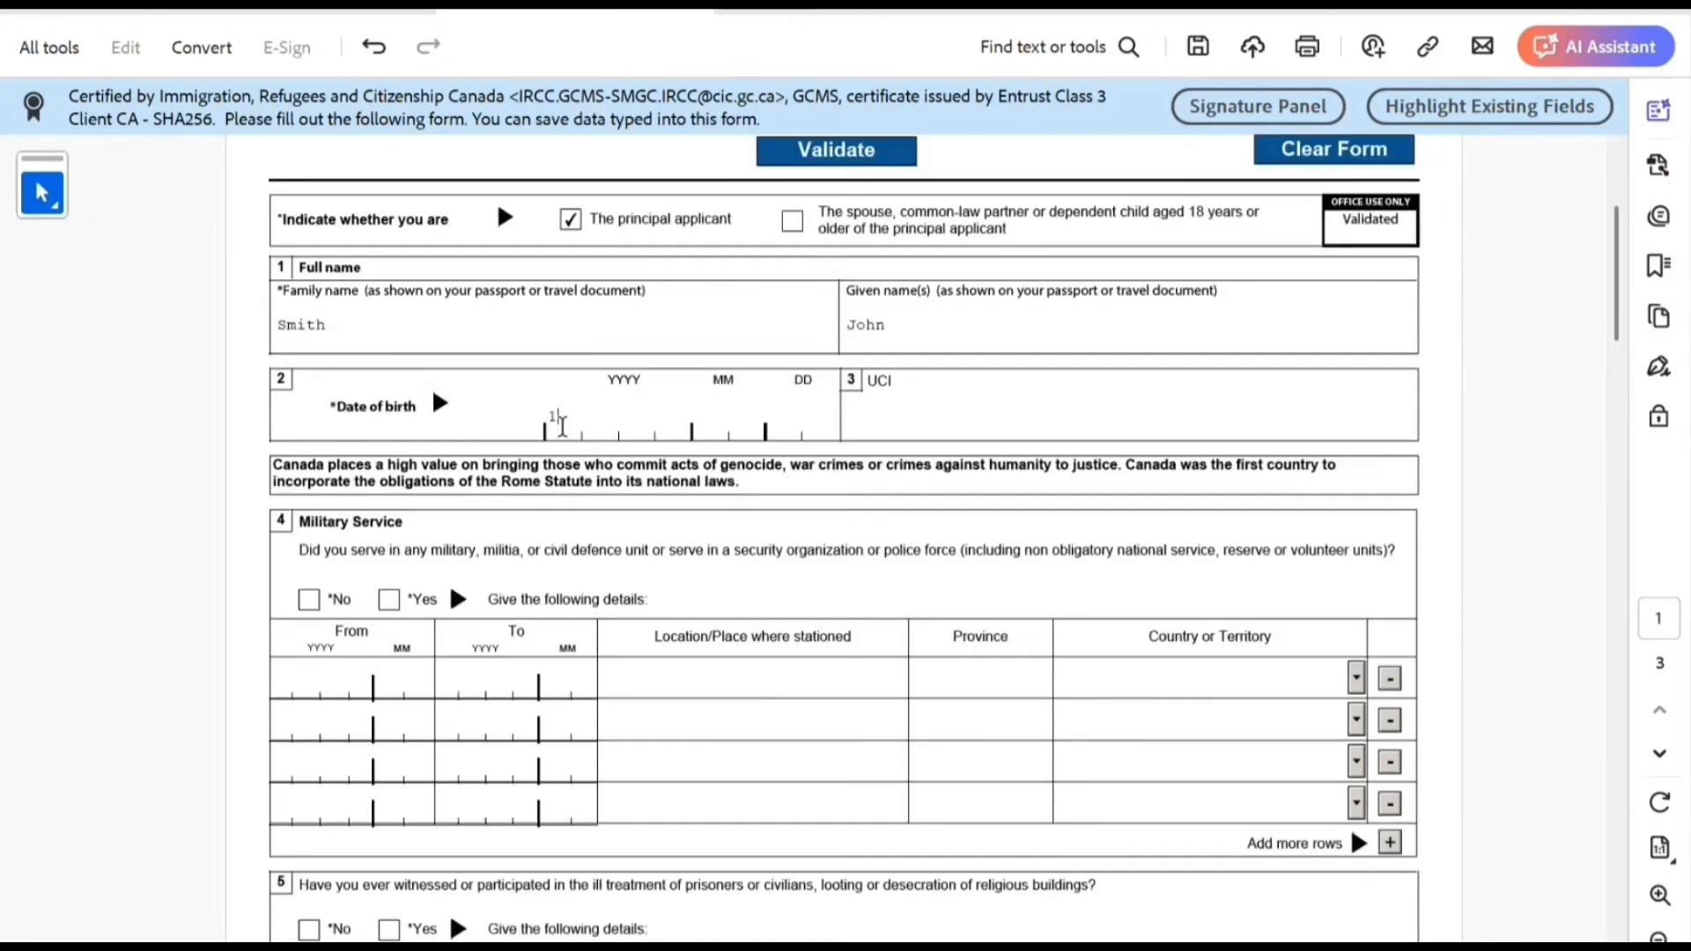
pyautogui.write('9981010')
# Answer No to the military service question and to the question on ill treatment of prisoners or civilians.
pyautogui.scroll(-1, 622, 482)
pyautogui.scroll(-3, 622, 482)
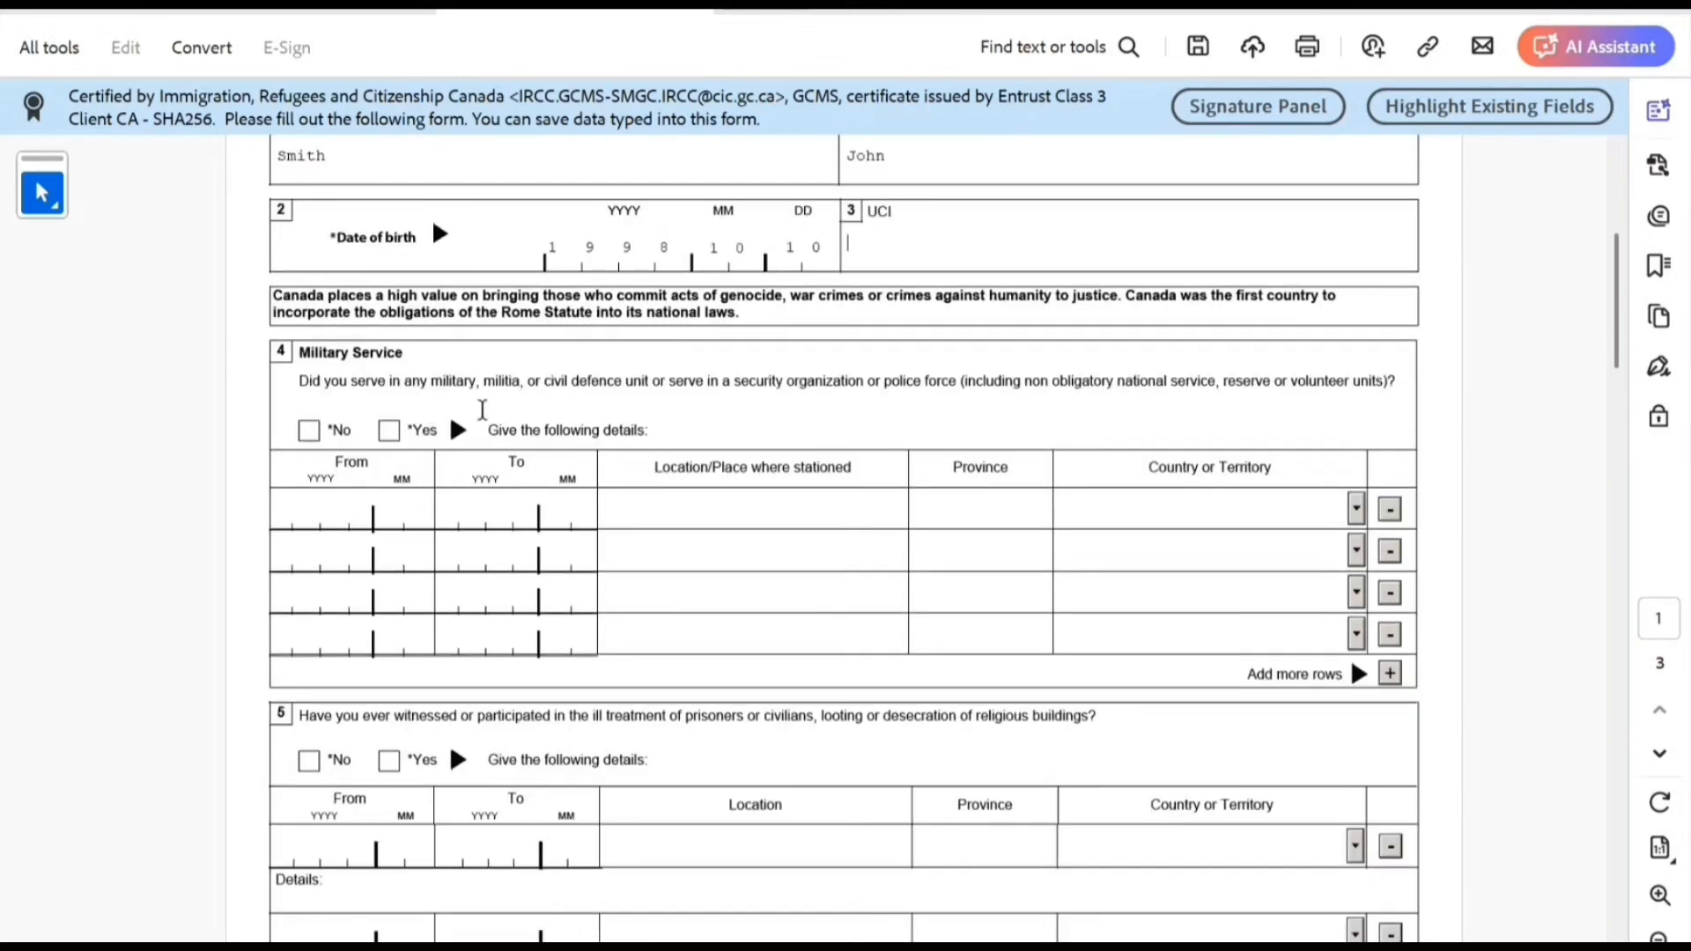
pyautogui.click(308, 431)
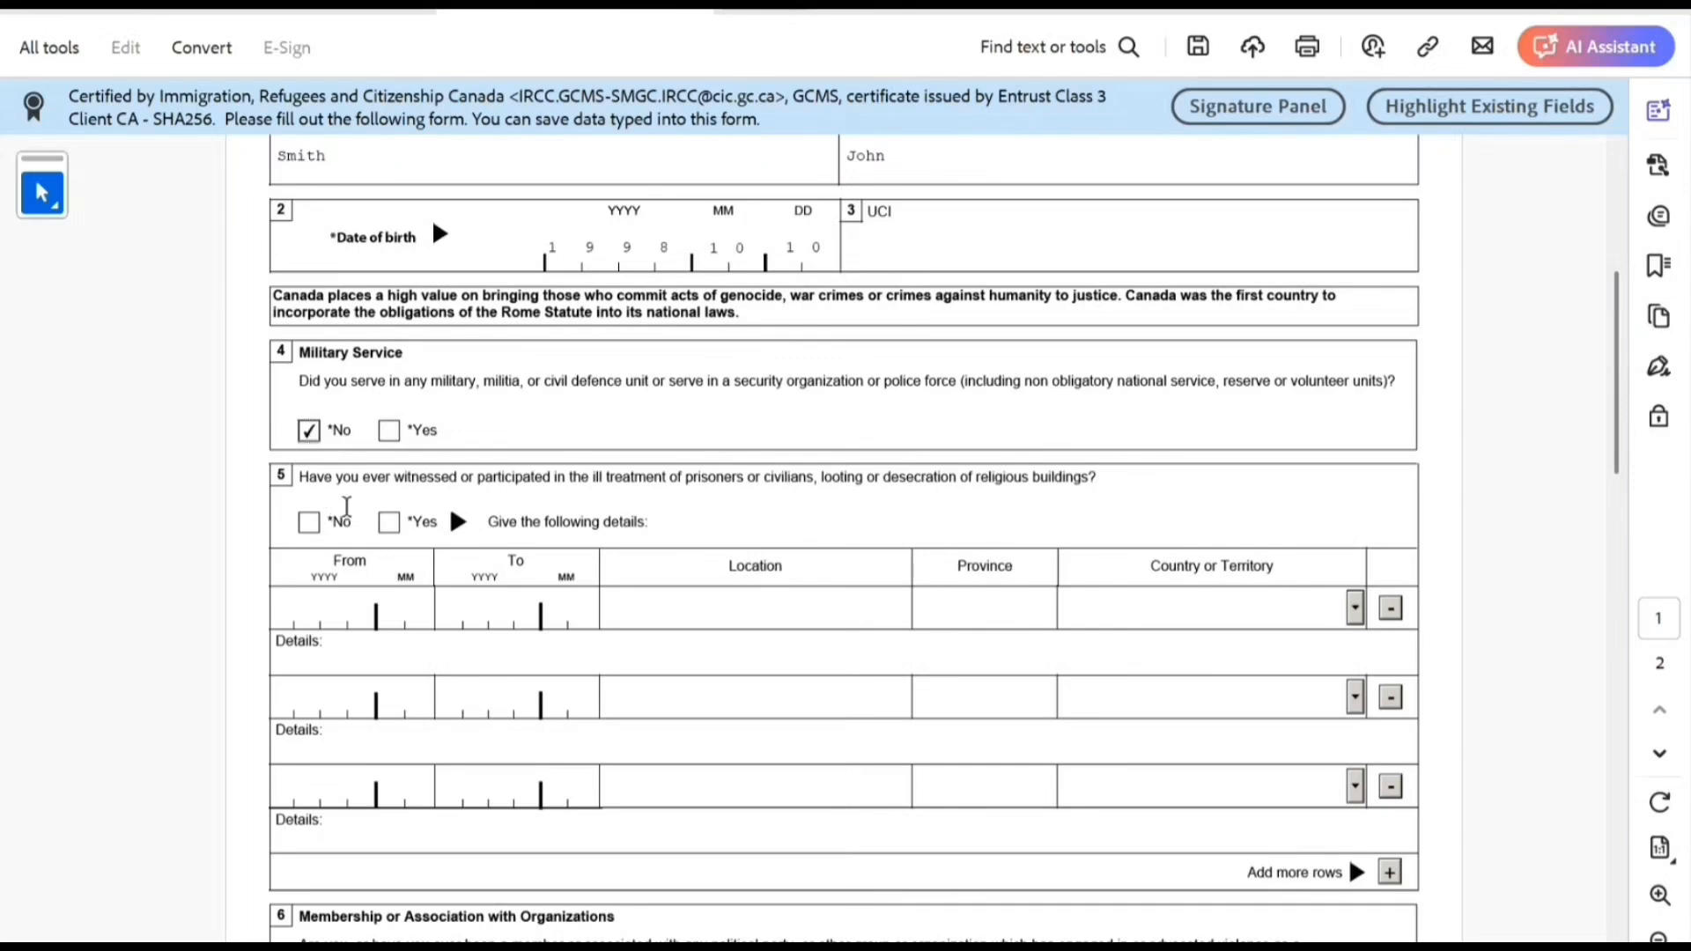
pyautogui.click(309, 523)
# Answer No to the questions on membership or association with organizations and on government positions held.
pyautogui.scroll(-1, 317, 527)
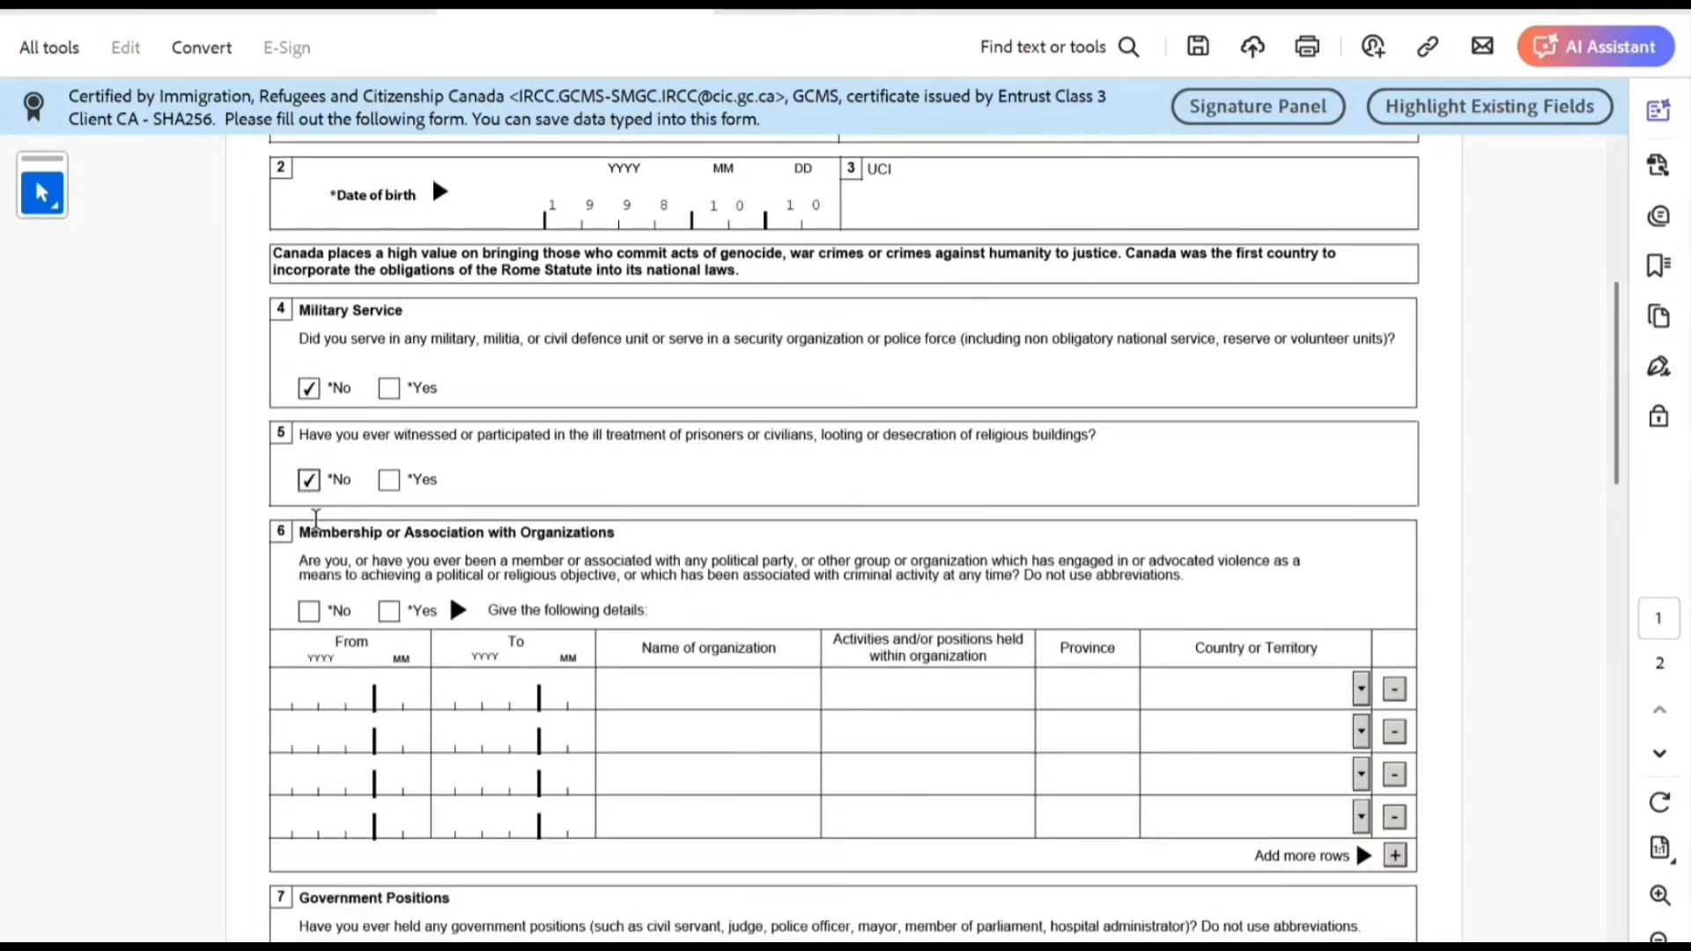
pyautogui.scroll(-5, 522, 542)
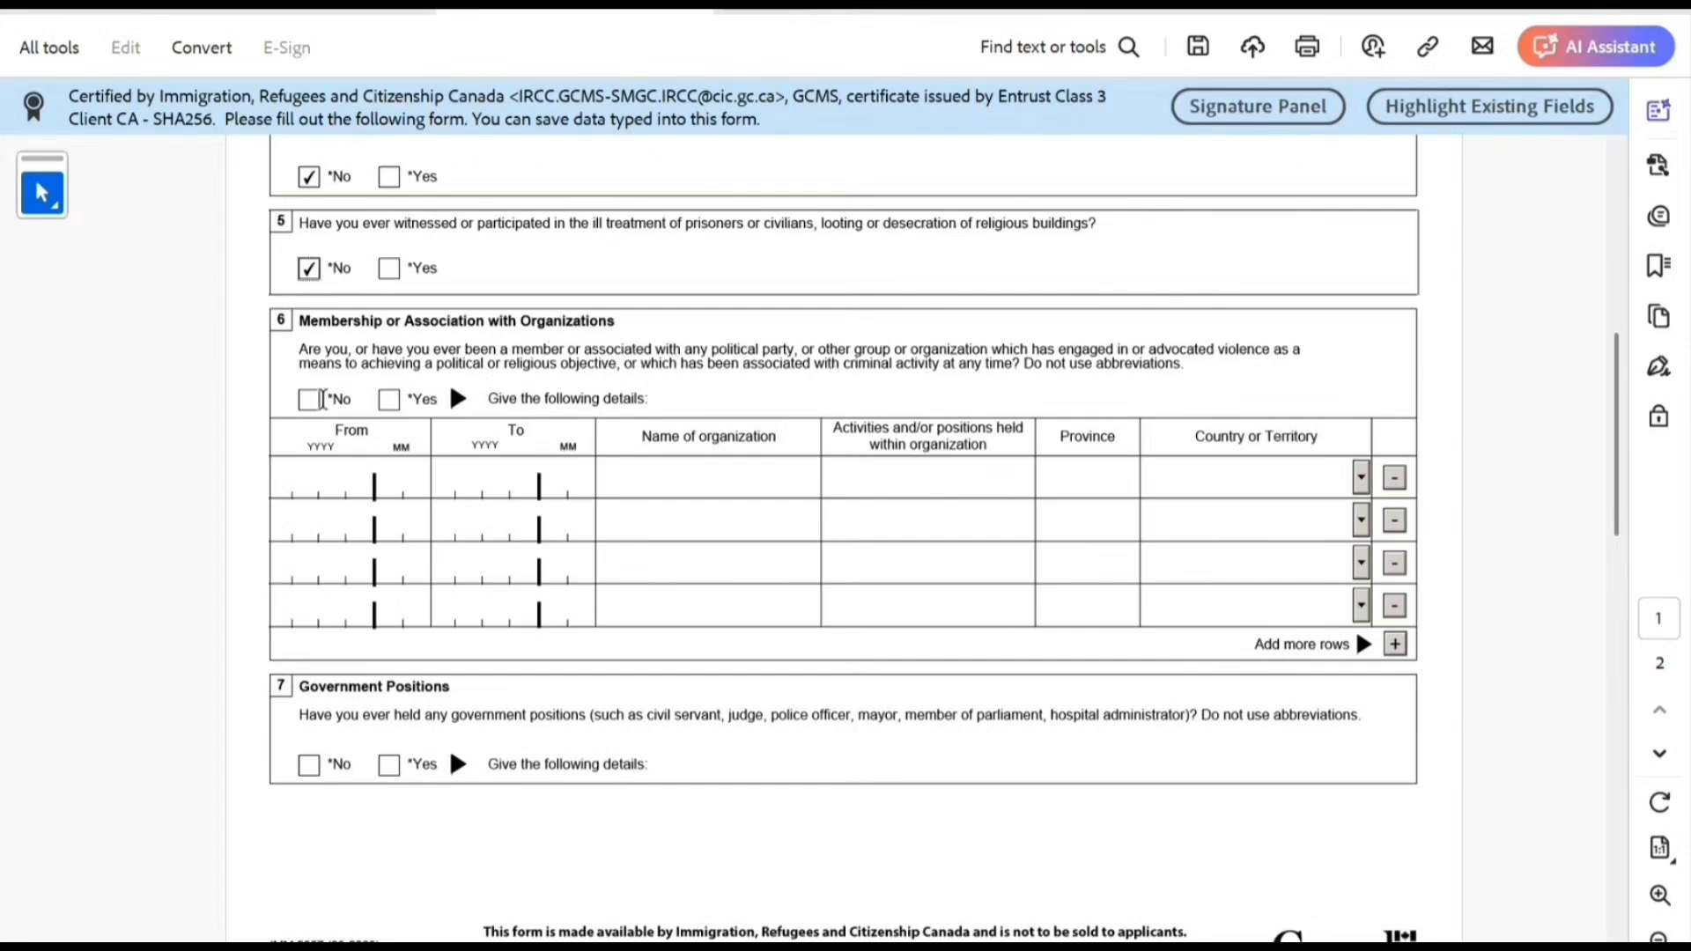
pyautogui.click(321, 399)
pyautogui.click(307, 525)
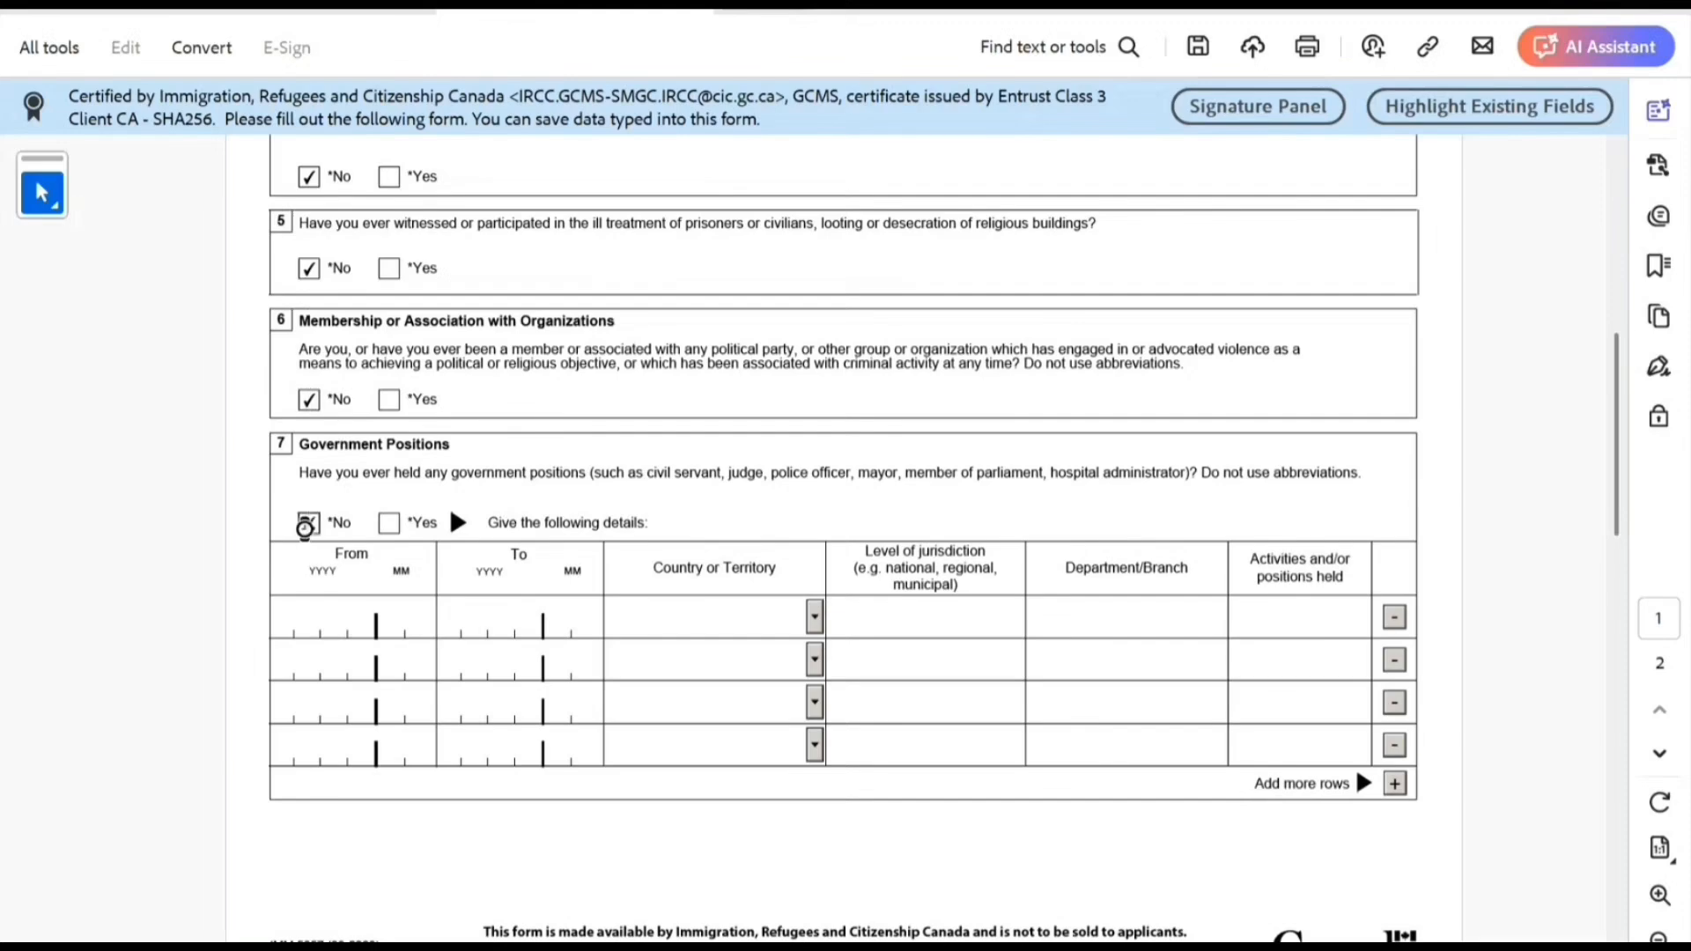
# Answer No to the Previous Travel question in section 8.
pyautogui.scroll(-3, 503, 480)
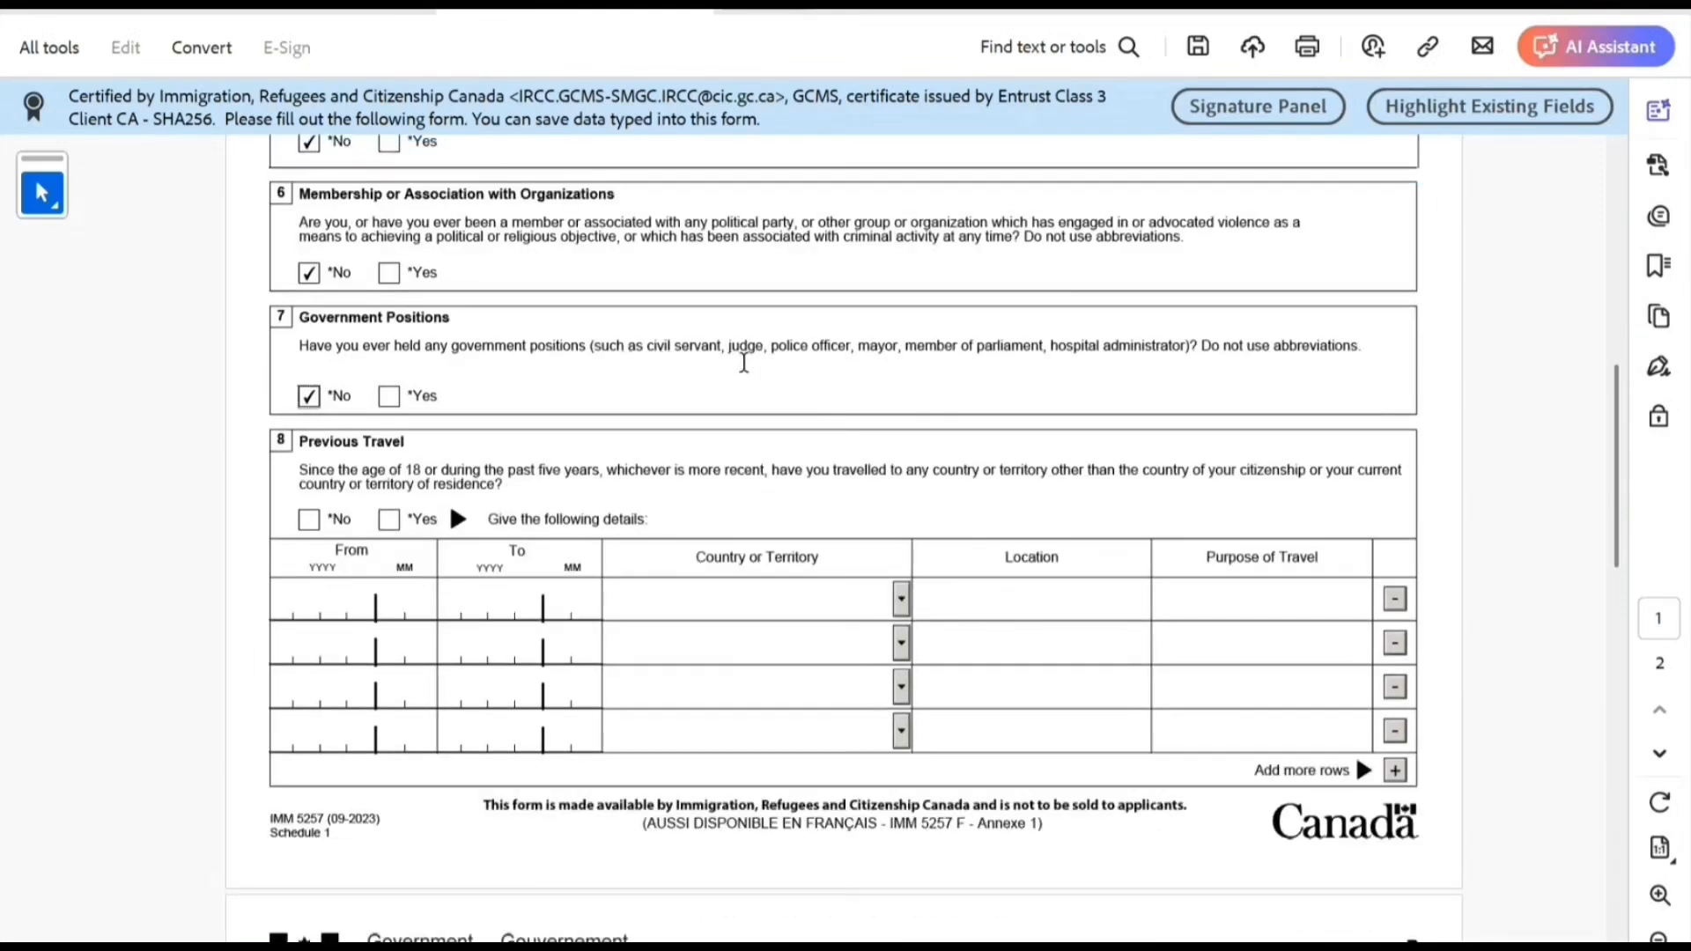
pyautogui.scroll(-1, 745, 368)
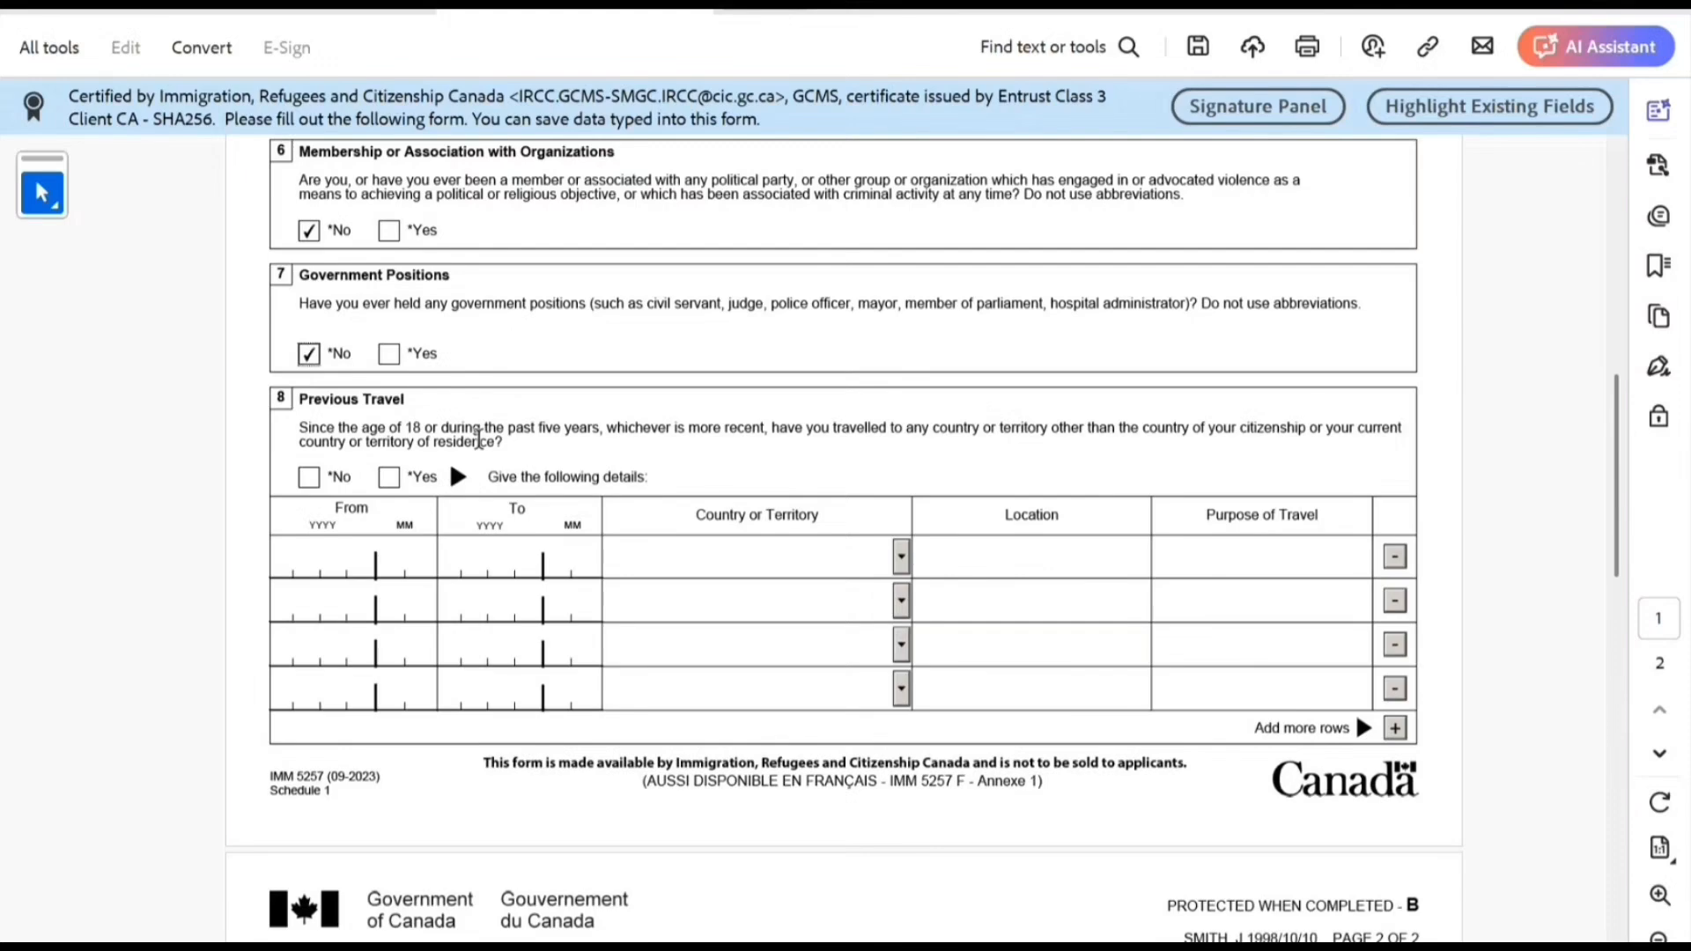
pyautogui.scroll(-2, 478, 439)
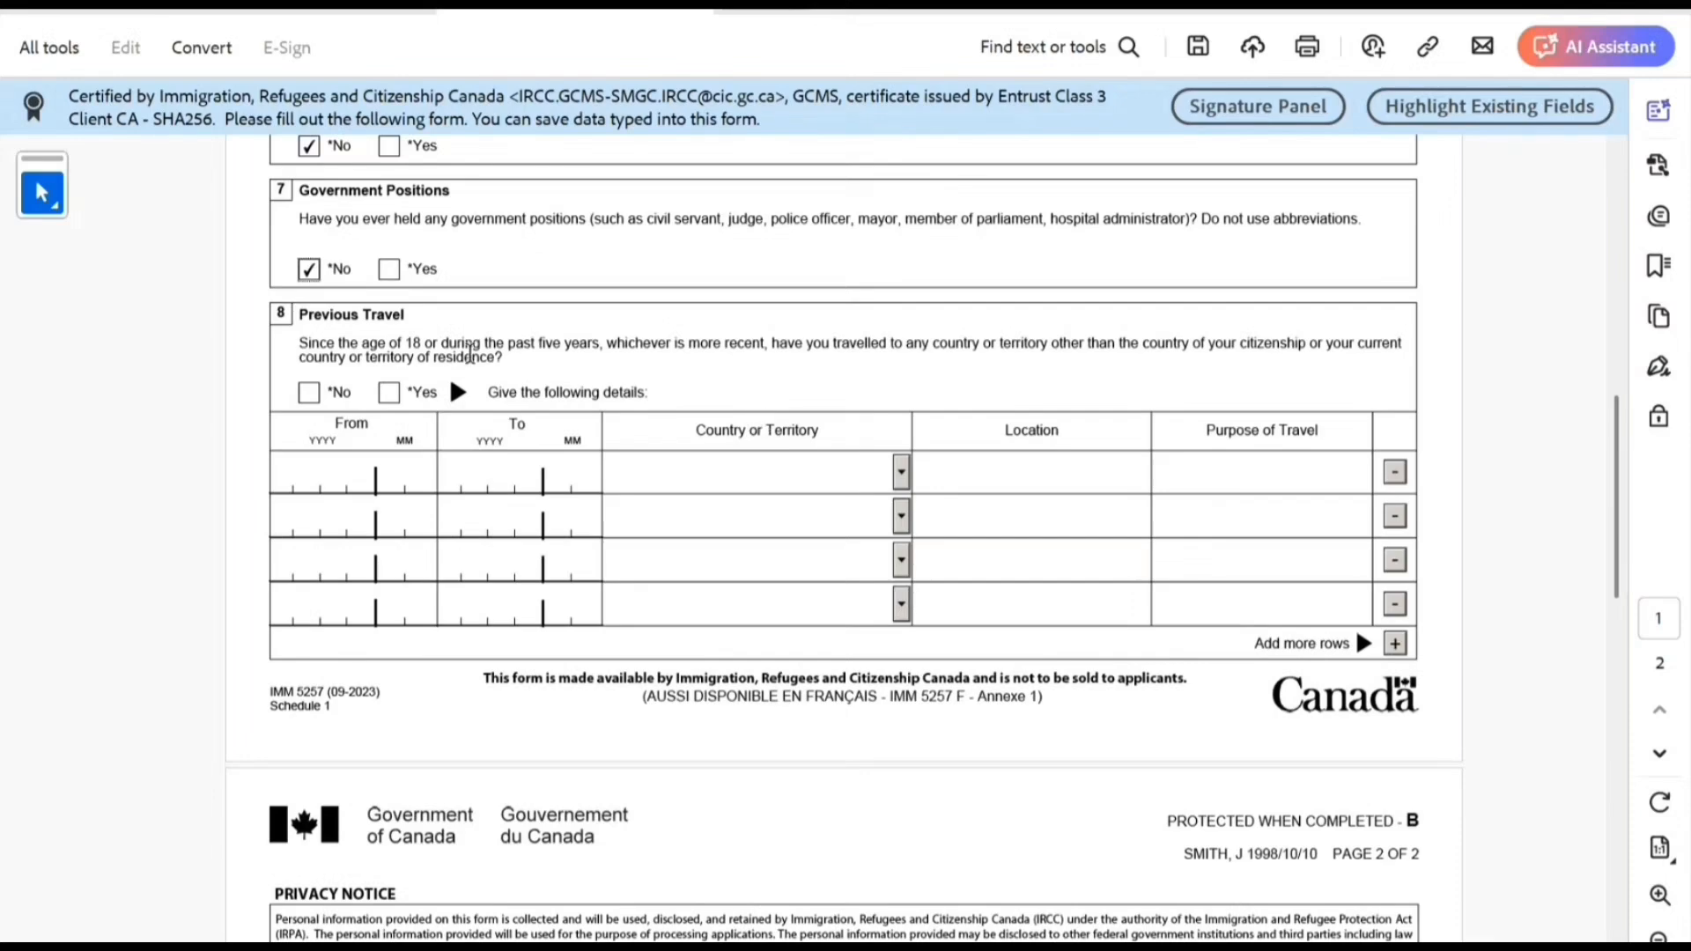
pyautogui.click(309, 392)
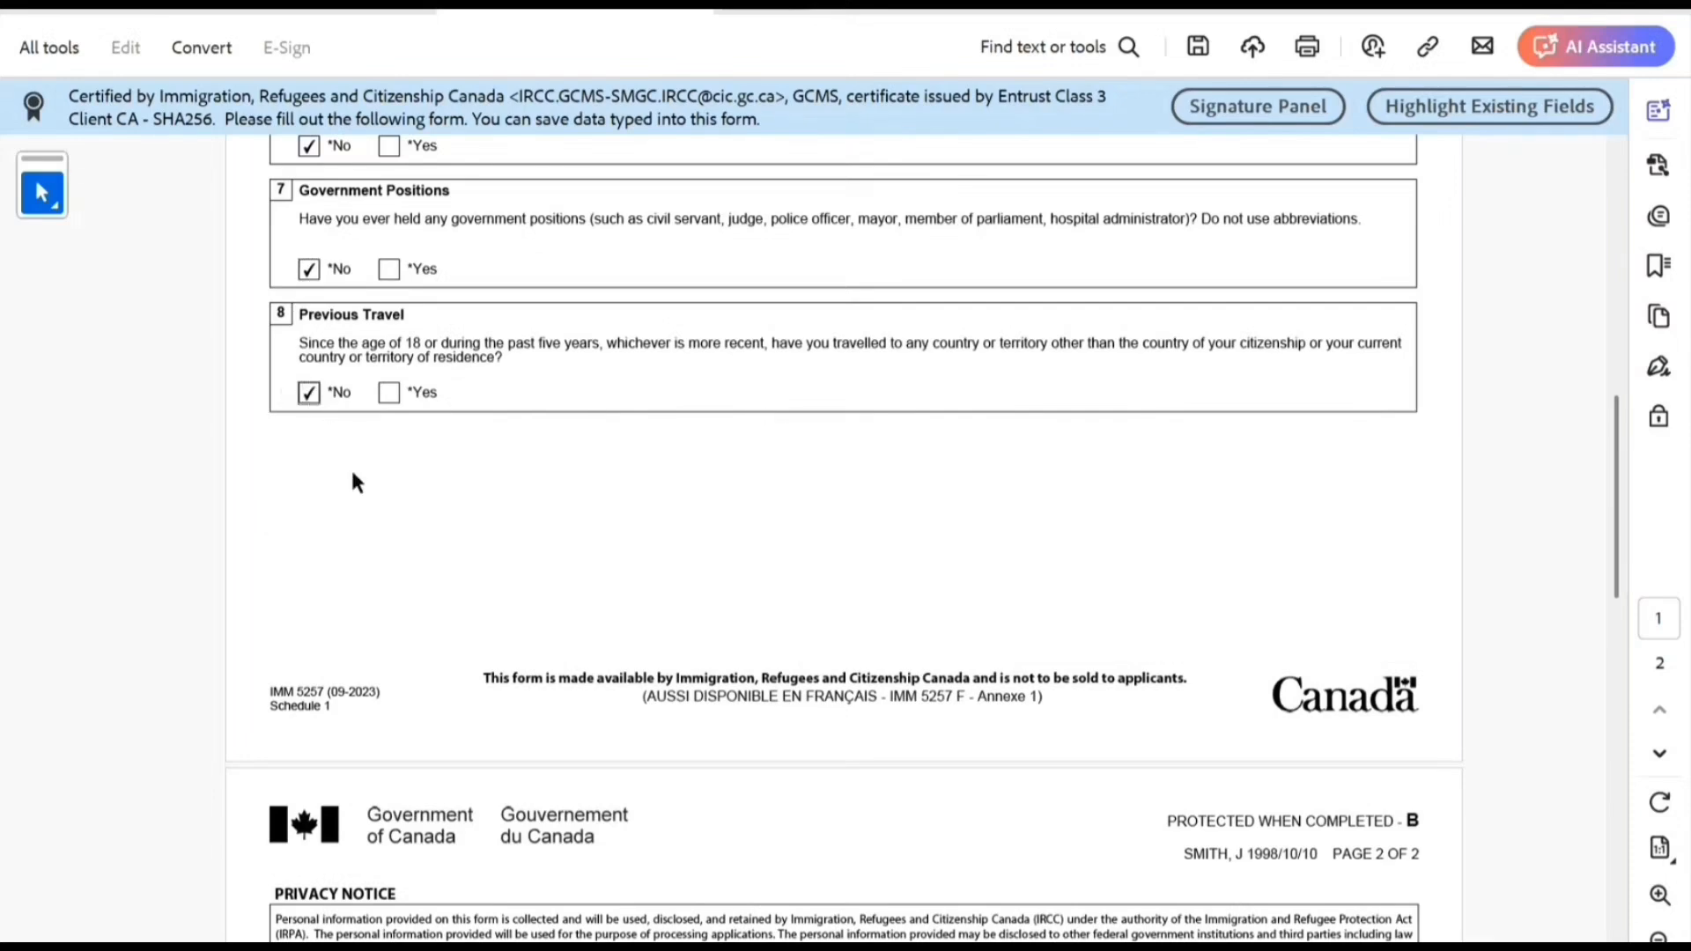
# Validate the Schedule 1 form from its last page, dismiss the message and return to the first page to check the validation status.
pyautogui.scroll(-2, 348, 484)
pyautogui.scroll(-3, 348, 509)
pyautogui.click(853, 835)
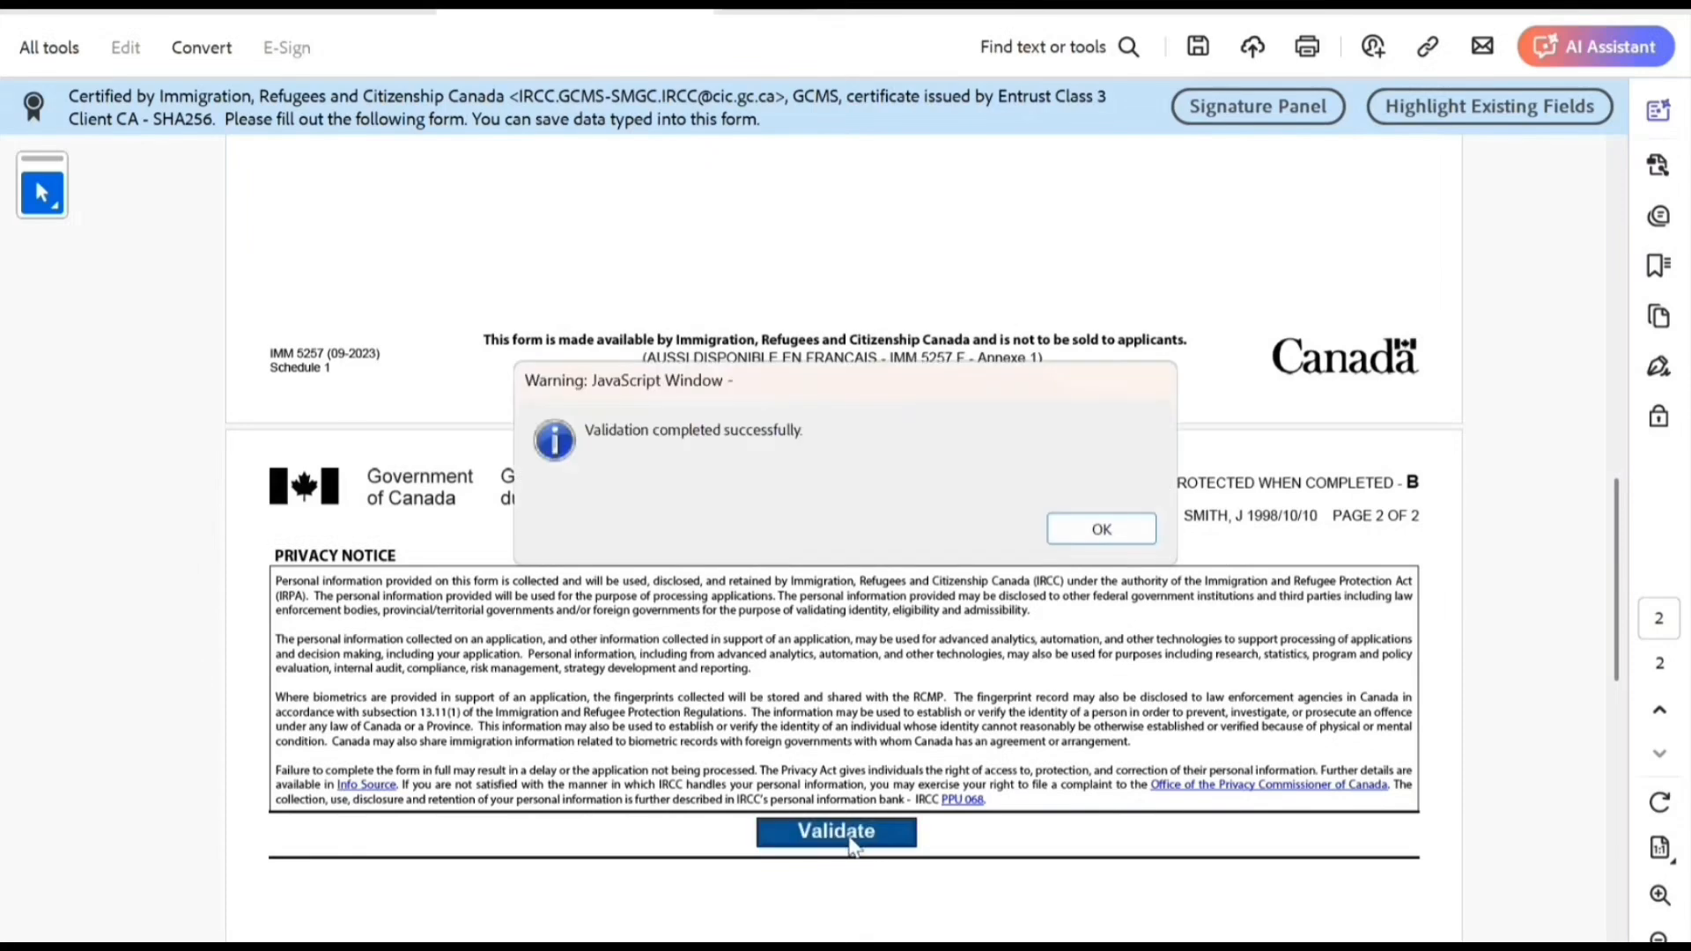
pyautogui.moveTo(708, 381); pyautogui.dragTo(448, 313)
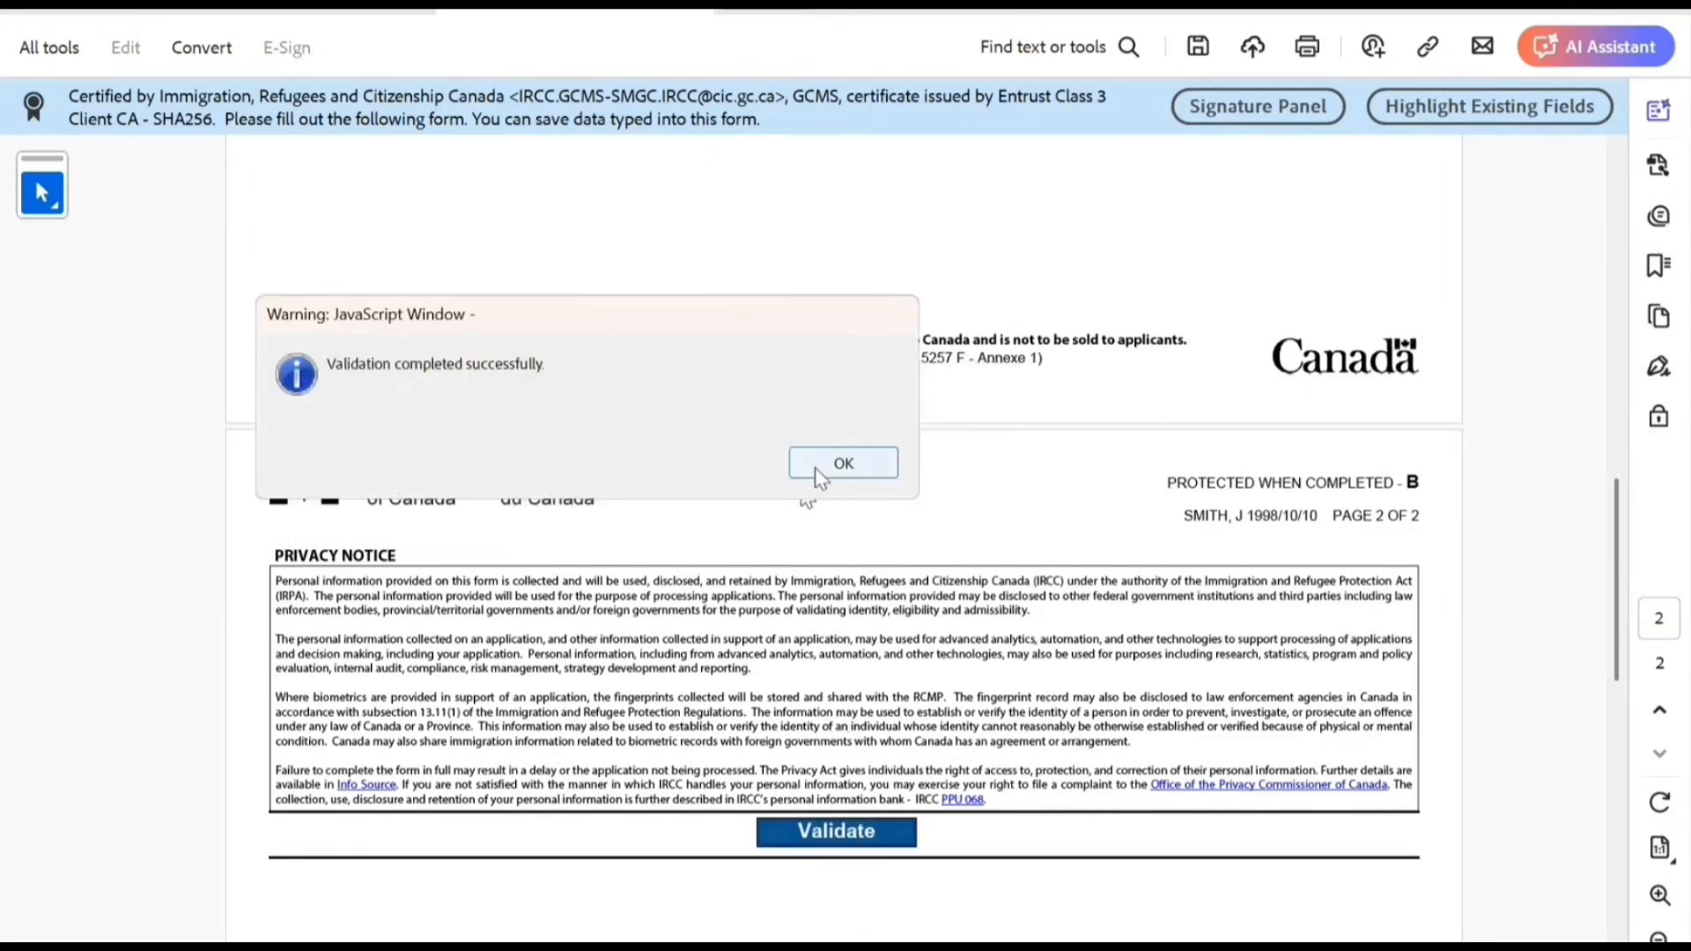
pyautogui.click(798, 467)
pyautogui.scroll(15, 696, 508)
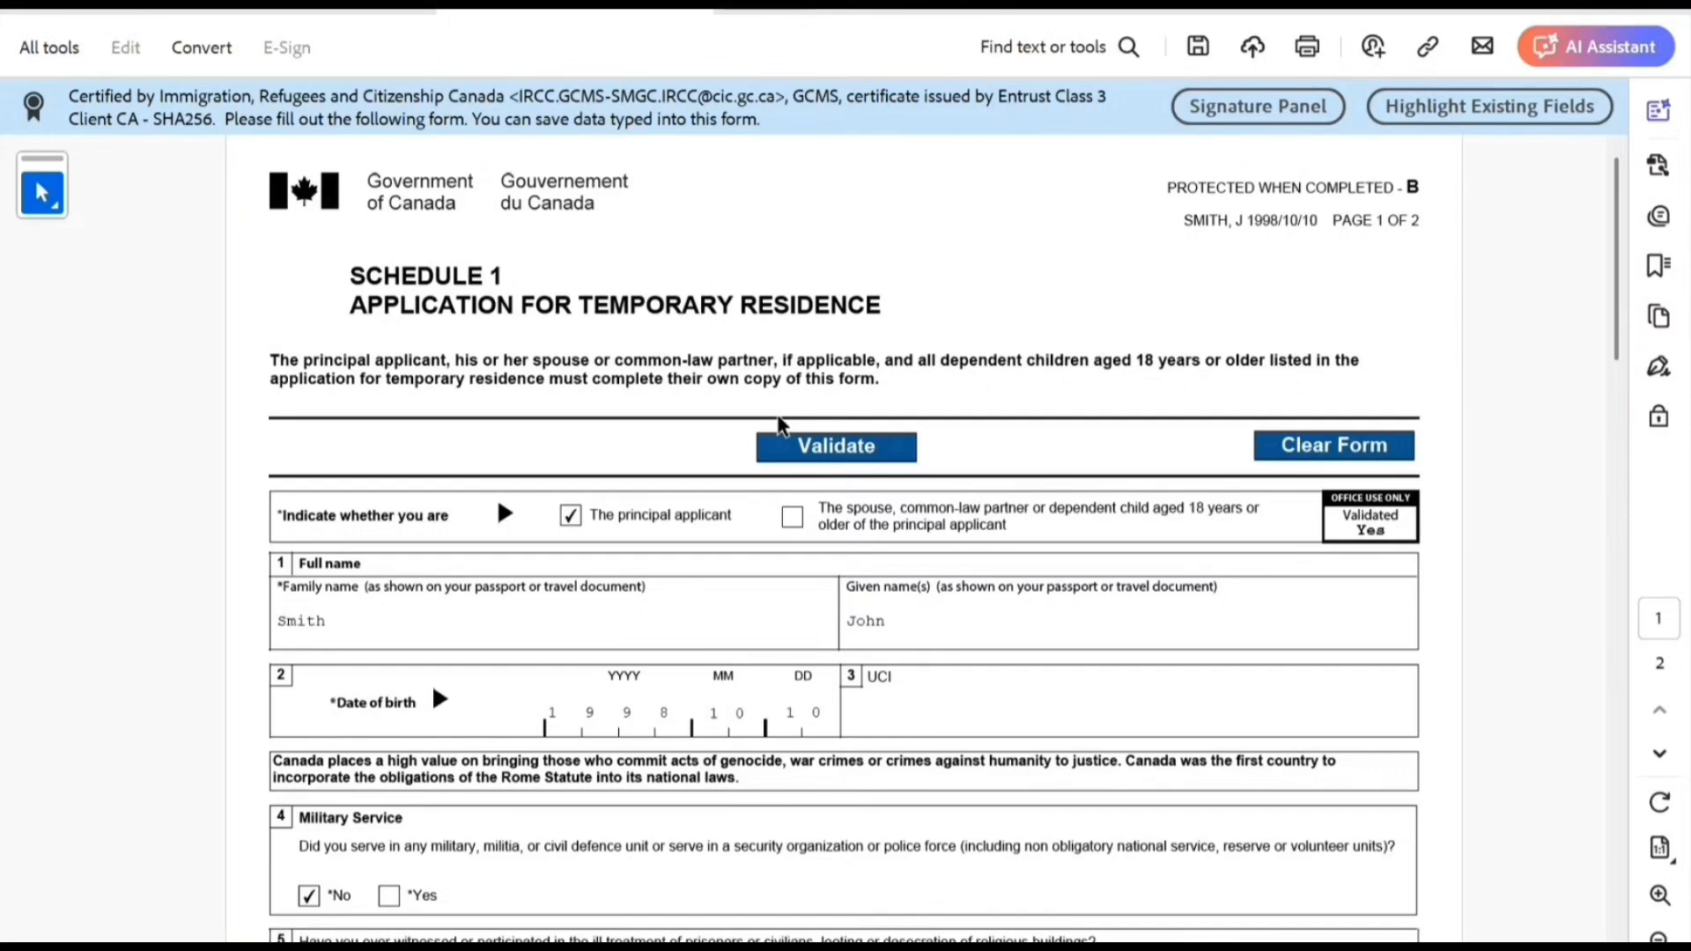
pyautogui.rightClick(704, 842)
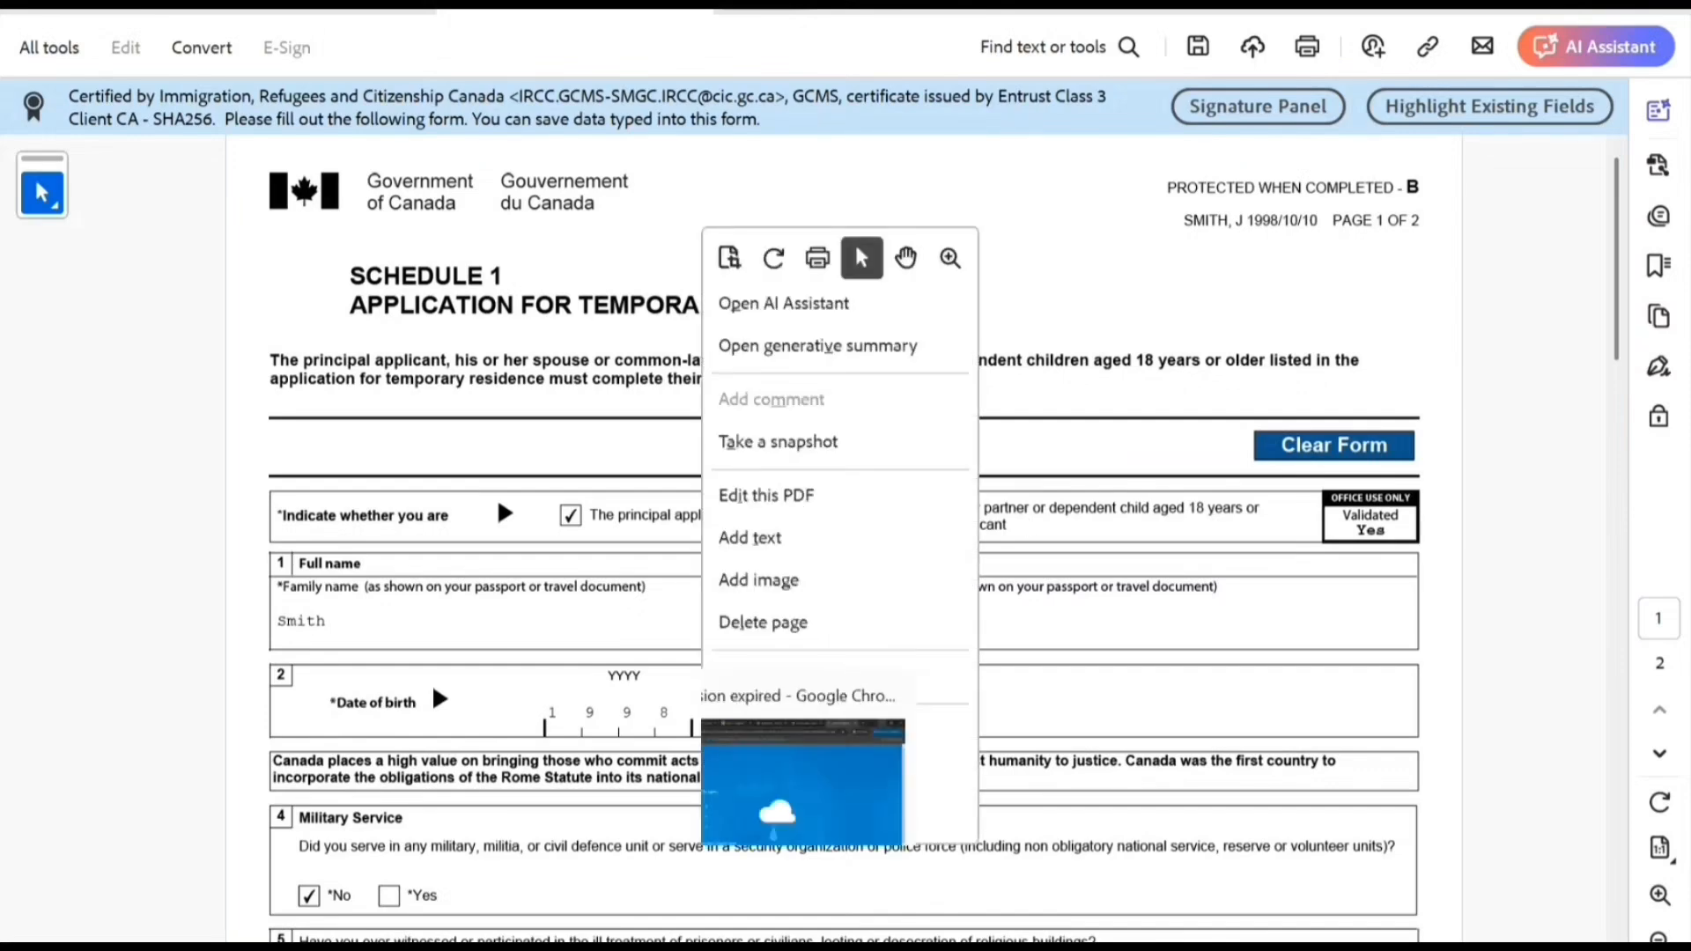
pyautogui.press('Escape')
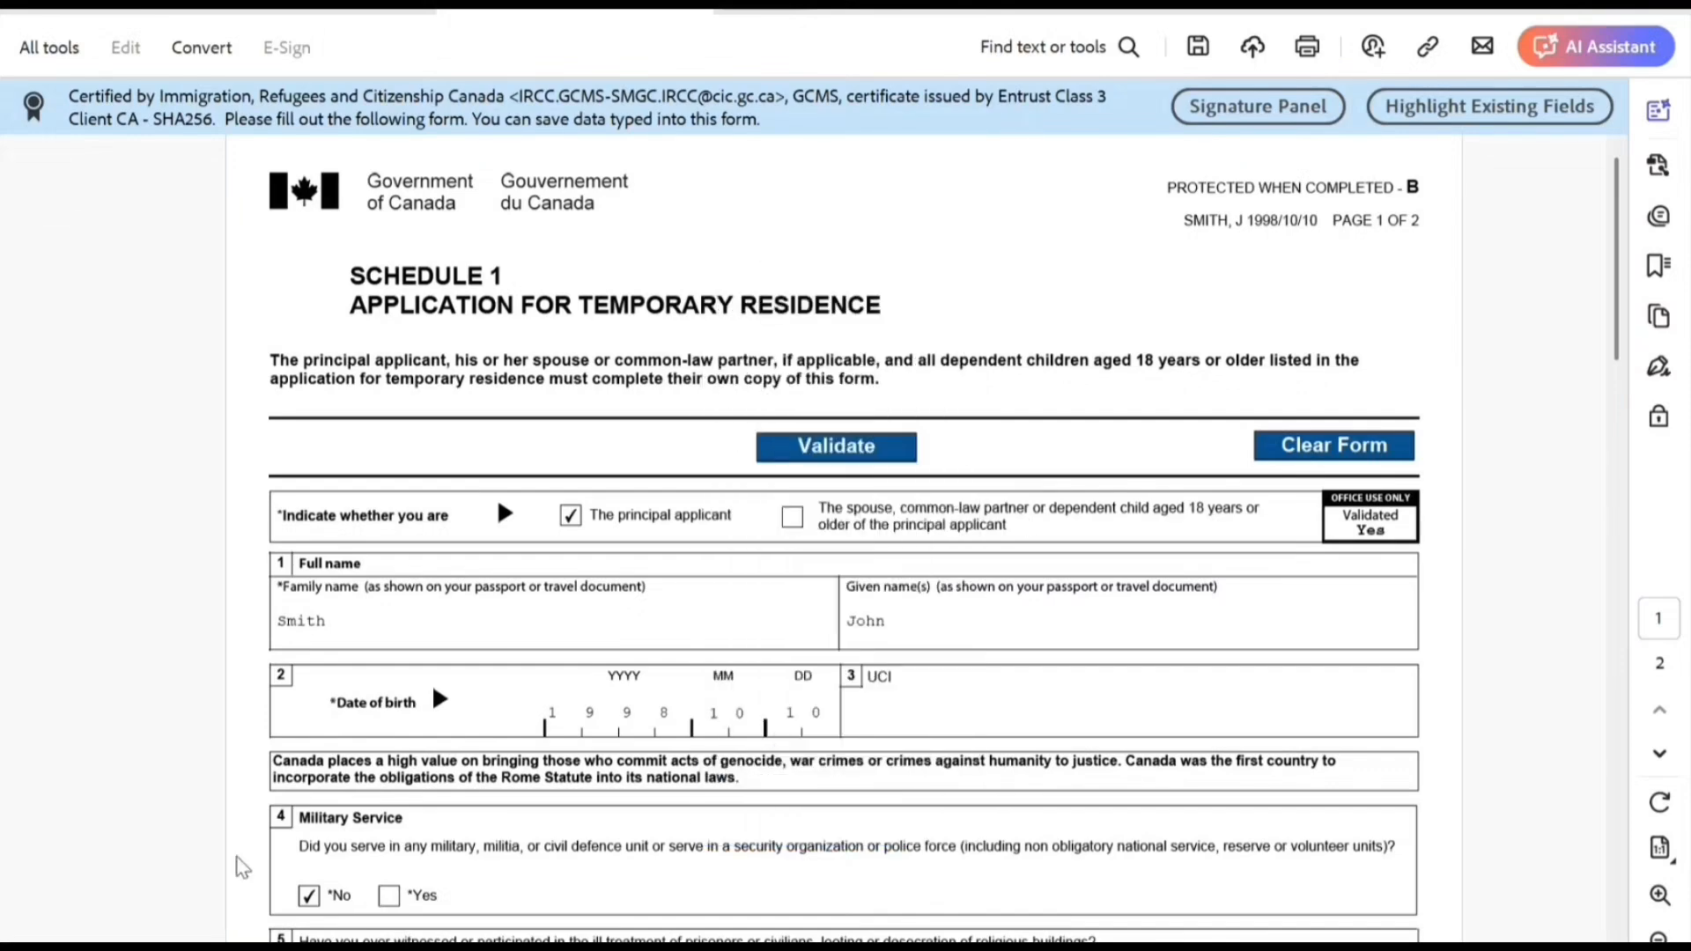